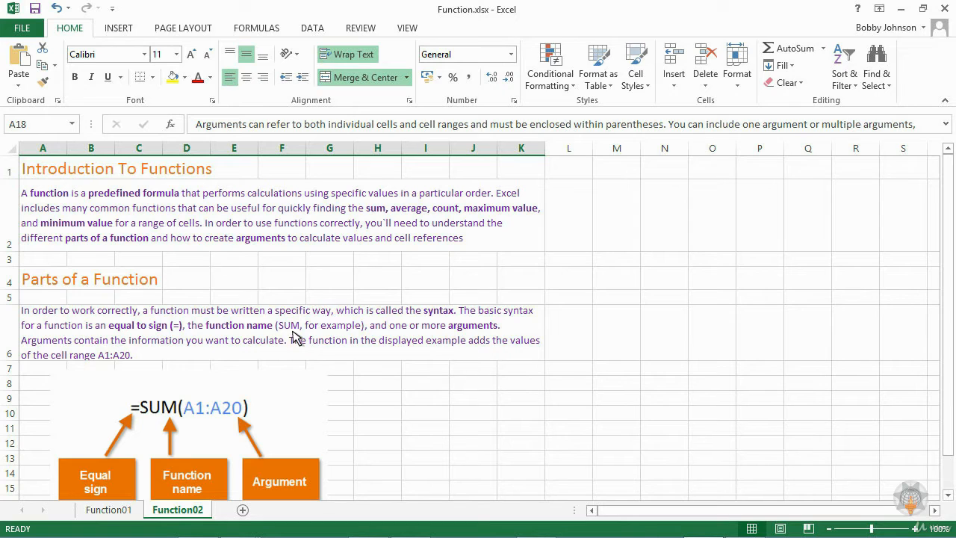
Read the notes on function syntax and arguments on the Function02 sheet and examine the sample numbers in B21:B25, D21:D22 and F21.
left_click(314, 354)
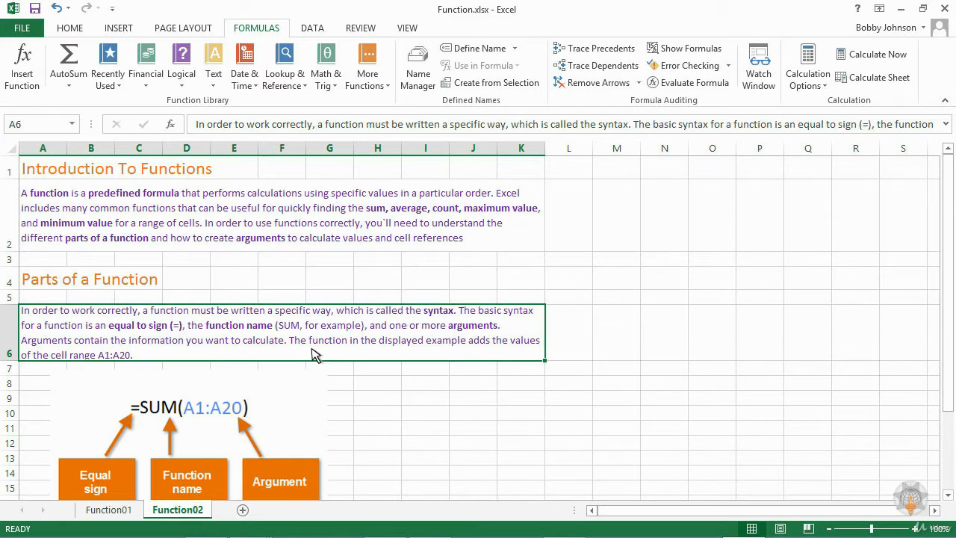
scroll(314, 355, "down", 1)
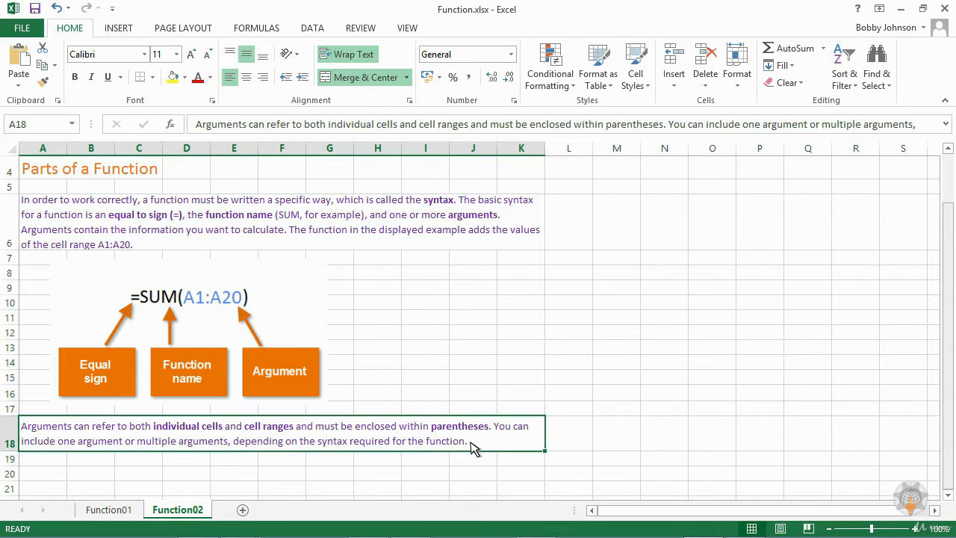
scroll(470, 446, "down", 3)
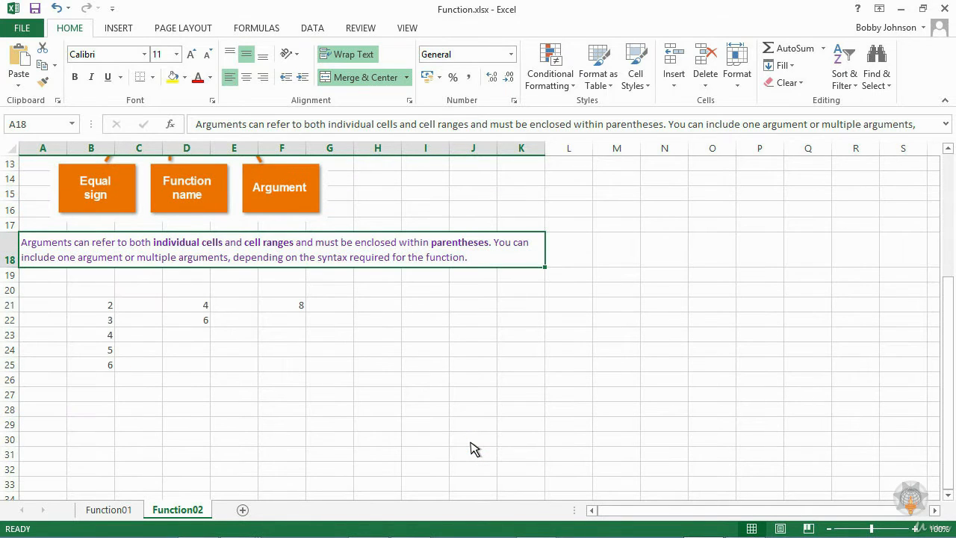
left_click_drag(97, 311, 96, 366)
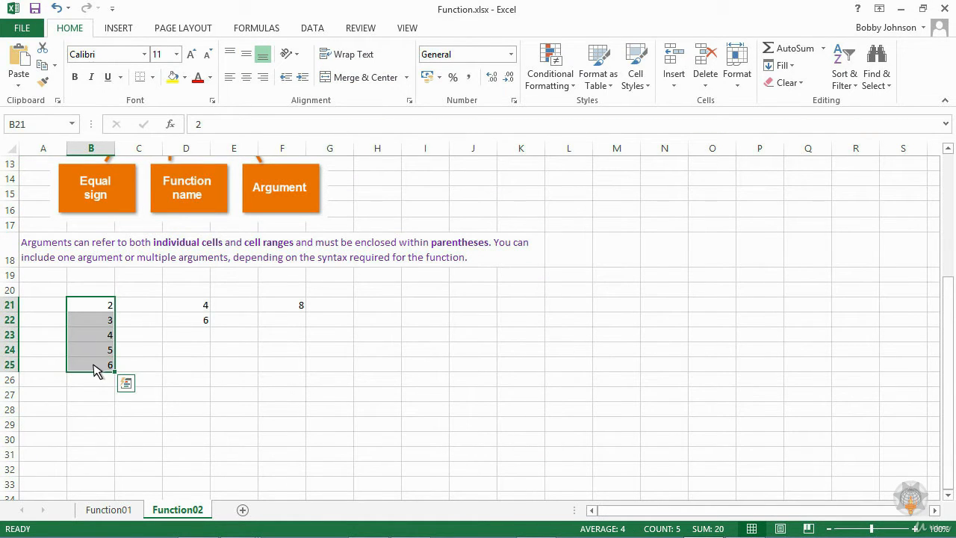
left_click_drag(187, 309, 189, 319)
left_click(292, 311)
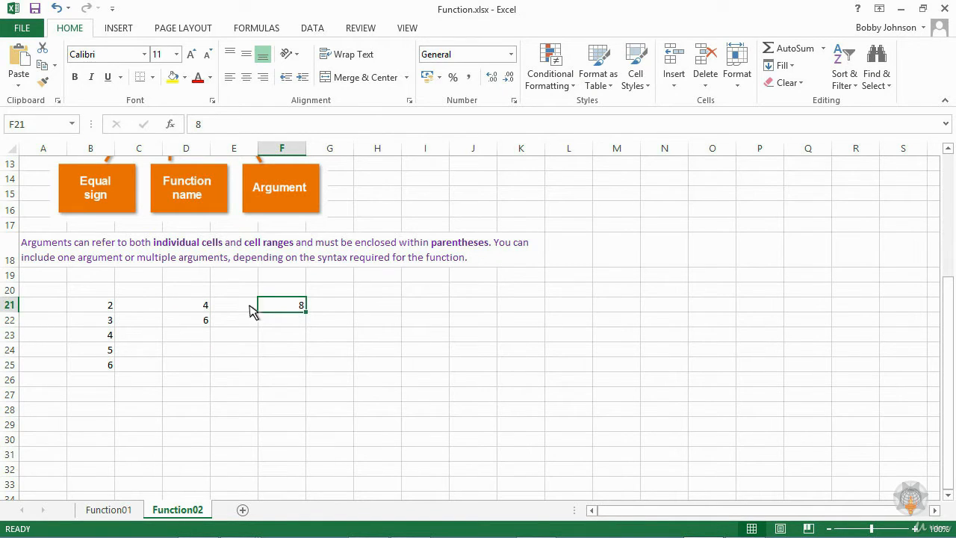
left_click_drag(94, 310, 90, 366)
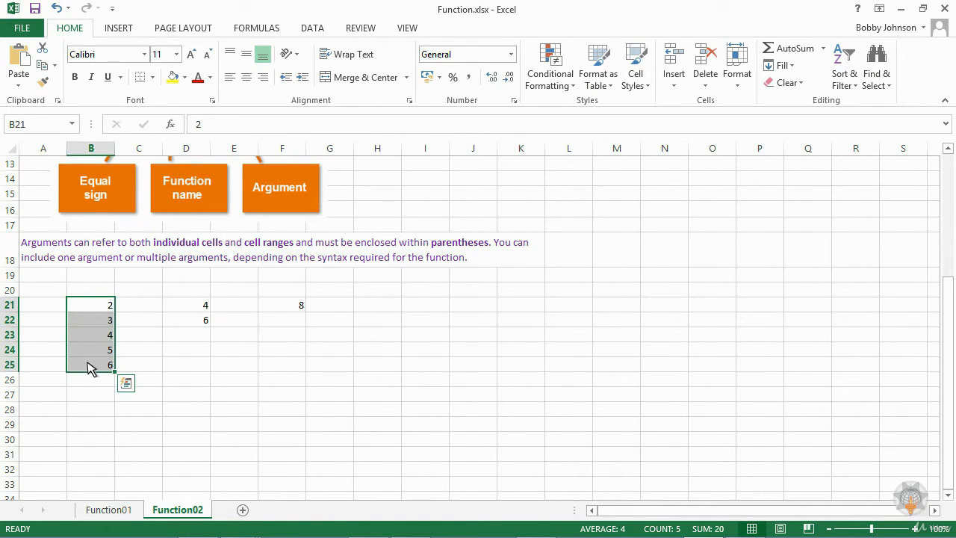
Enter the formula =SUM(B21:B25) in cell D26 to add up the first column of sample numbers.
left_click(170, 386)
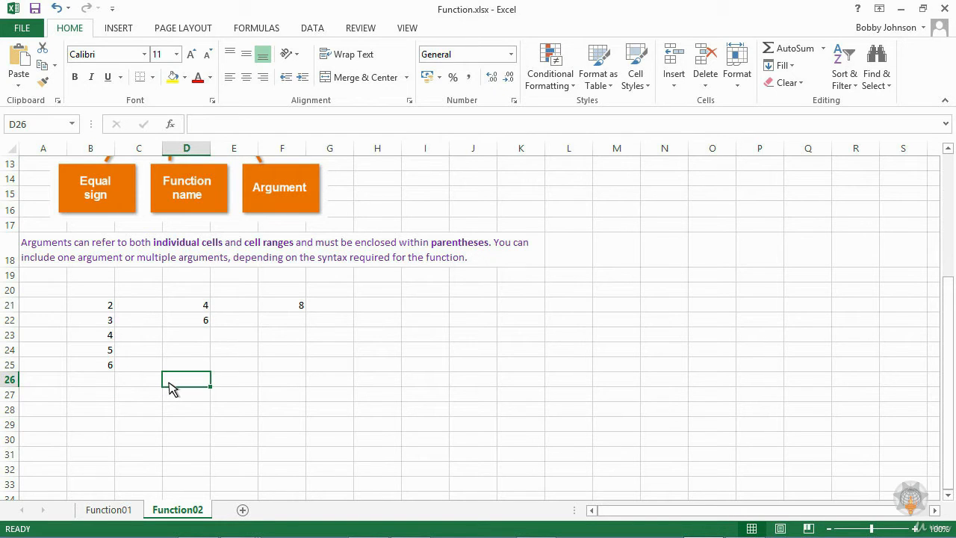
type("=")
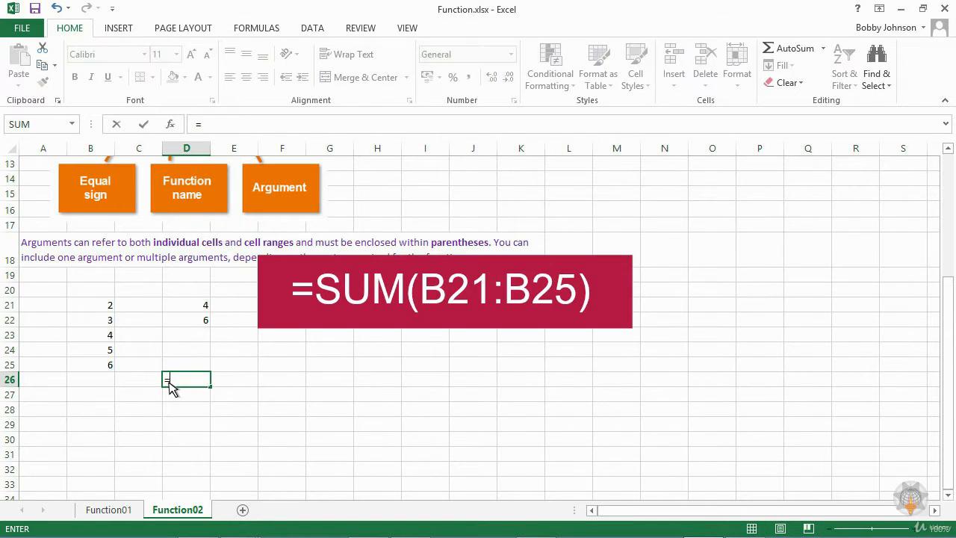
type("sum")
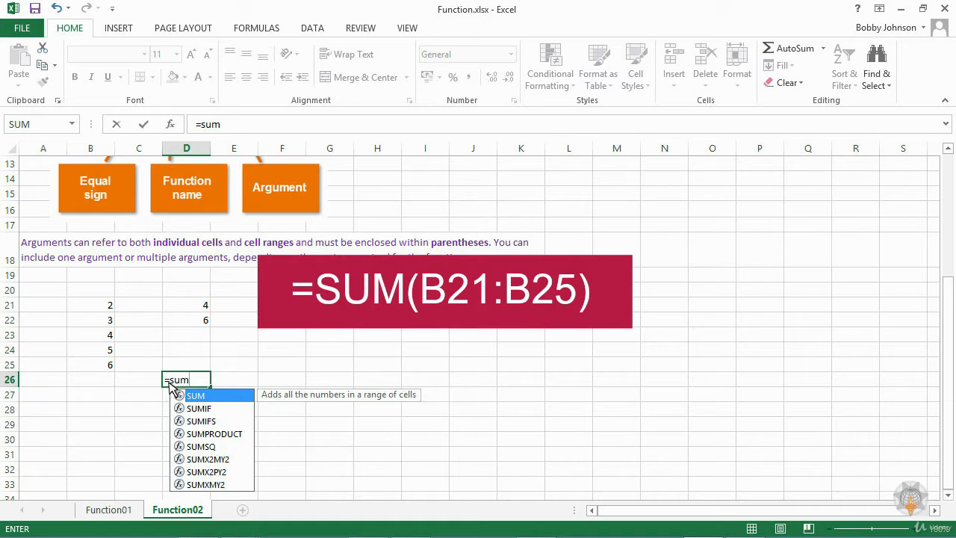
type("(")
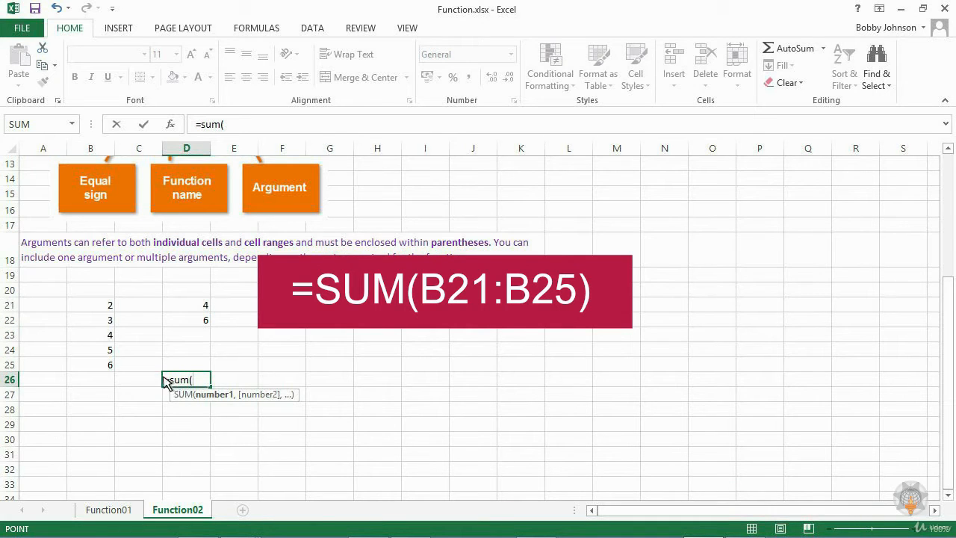
left_click(99, 308)
left_click_drag(99, 309, 87, 365)
type(")")
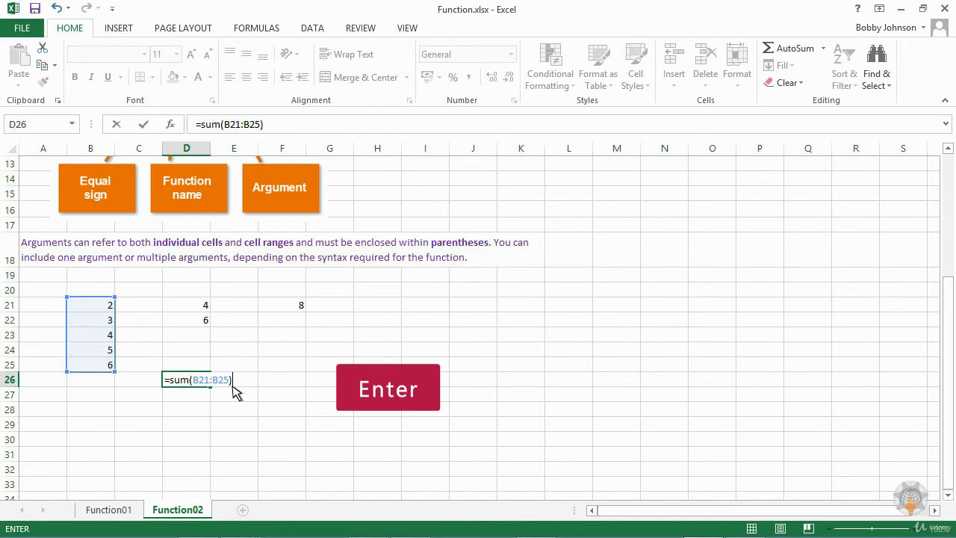
key("Return")
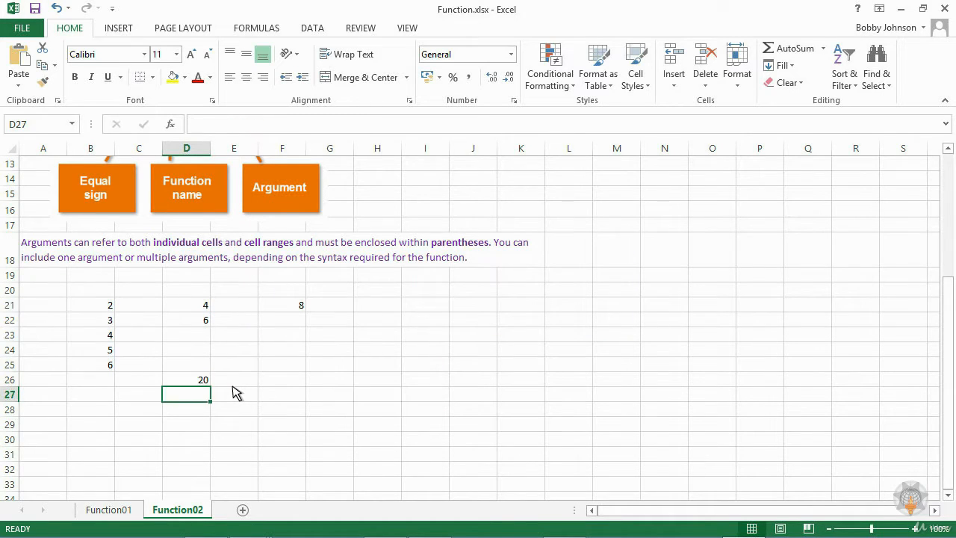
Compare the formula in D26 with its source range, and check the numbers in B21:B25, D21:D22 and F21.
left_click_drag(94, 306, 97, 367)
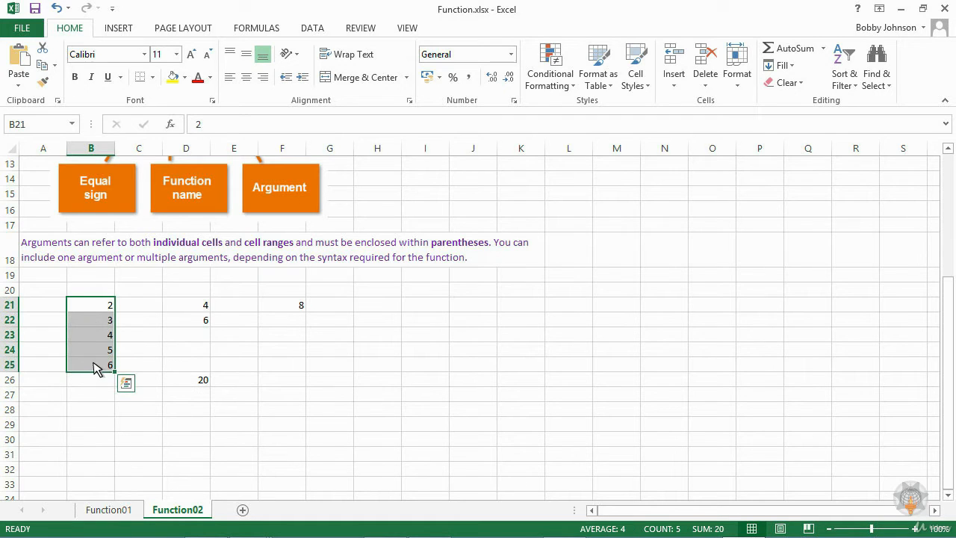
left_click(188, 384)
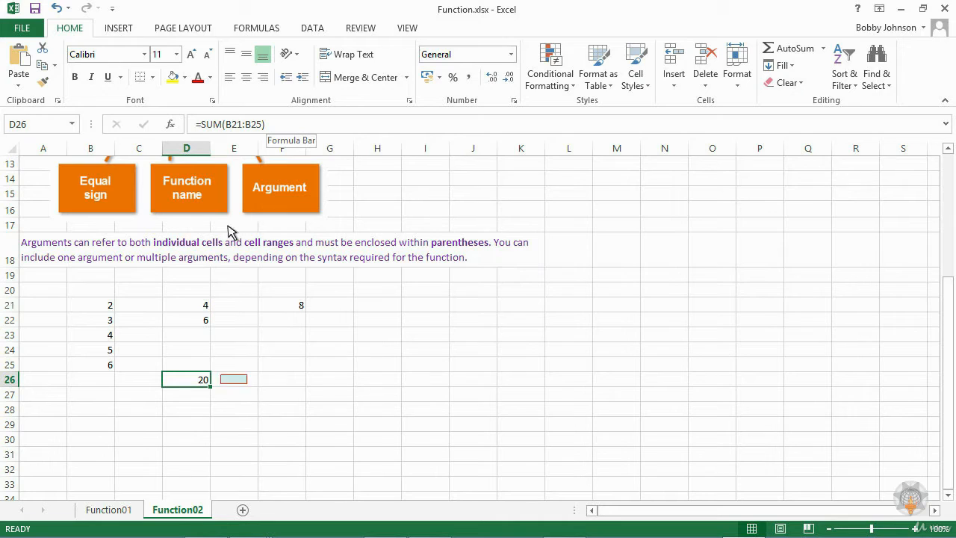
left_click(223, 381)
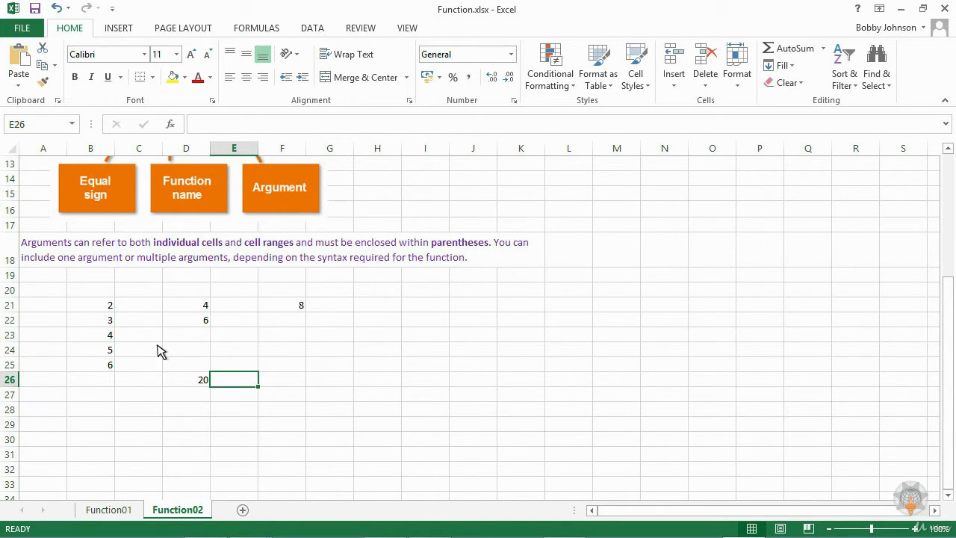
left_click_drag(98, 312, 98, 366)
left_click_drag(192, 309, 191, 322)
left_click(280, 307)
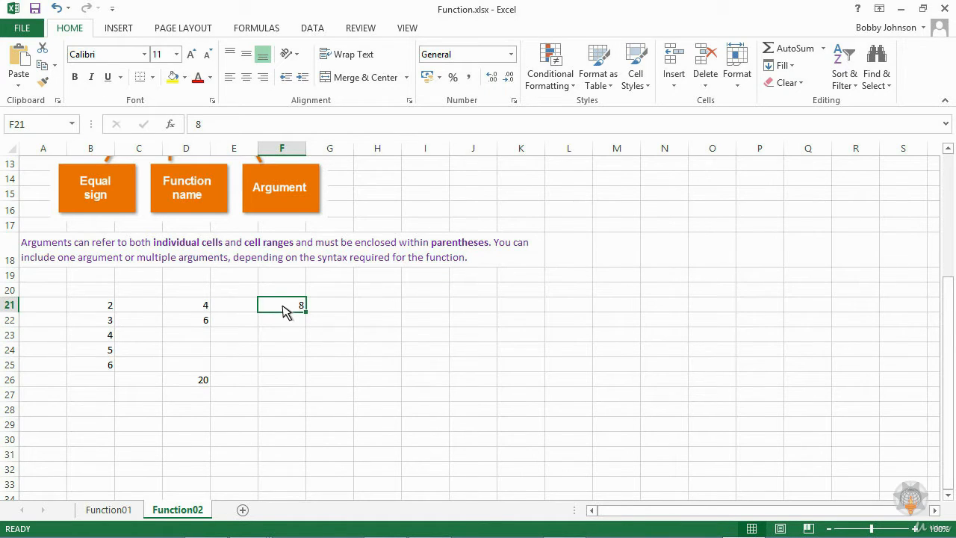
Enter the multi-argument formula =SUM(B21:B25,D21:D22,F21) in cell F26.
left_click(279, 380)
type("=")
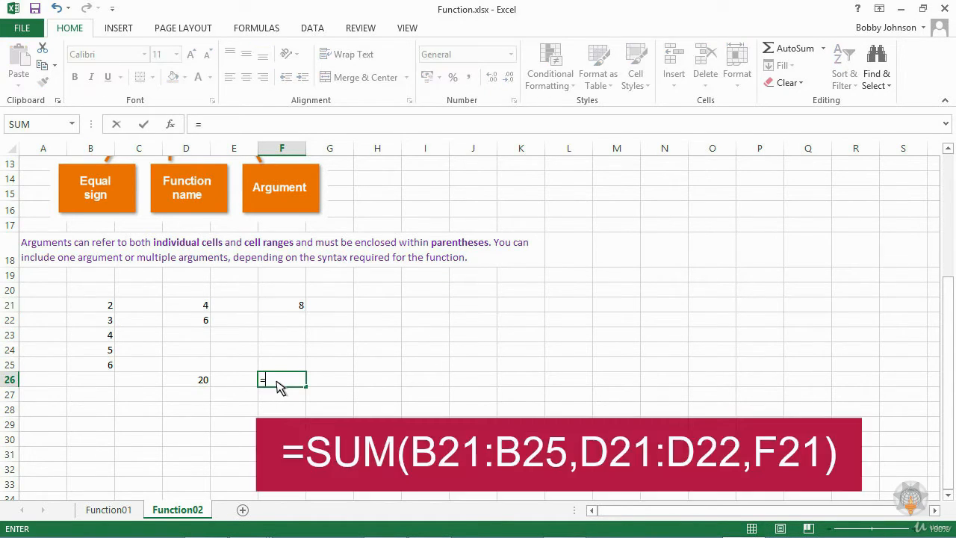
type("sum(")
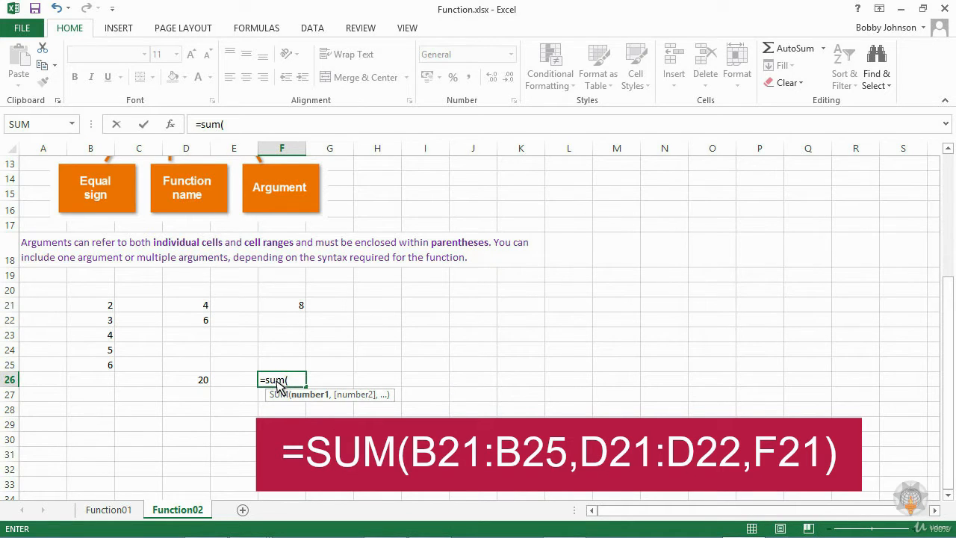
left_click_drag(90, 310, 91, 369)
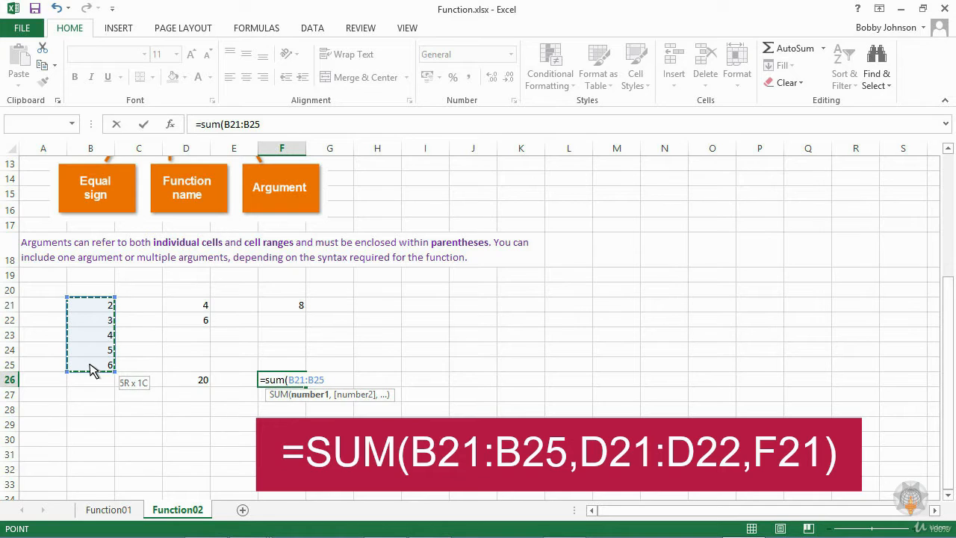
type(",")
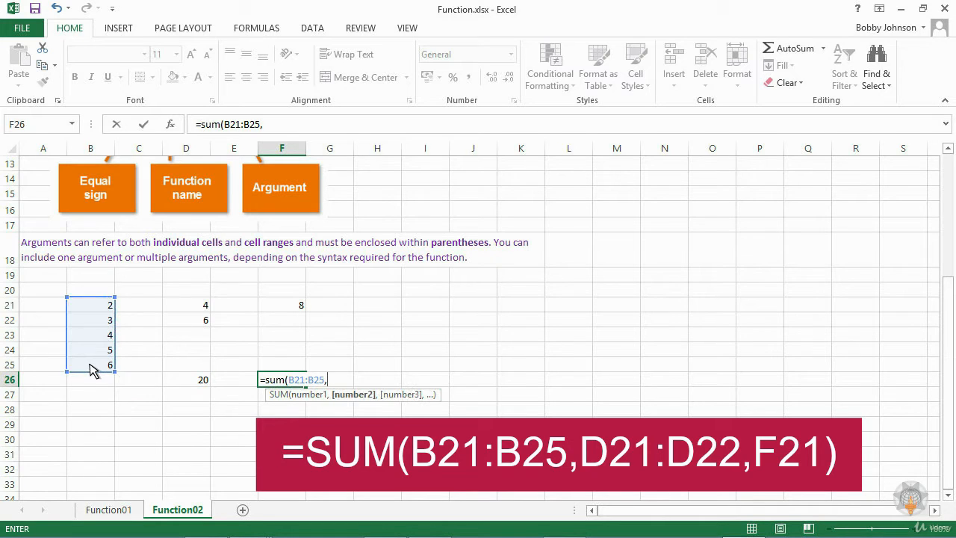
left_click_drag(188, 306, 190, 322)
type(",")
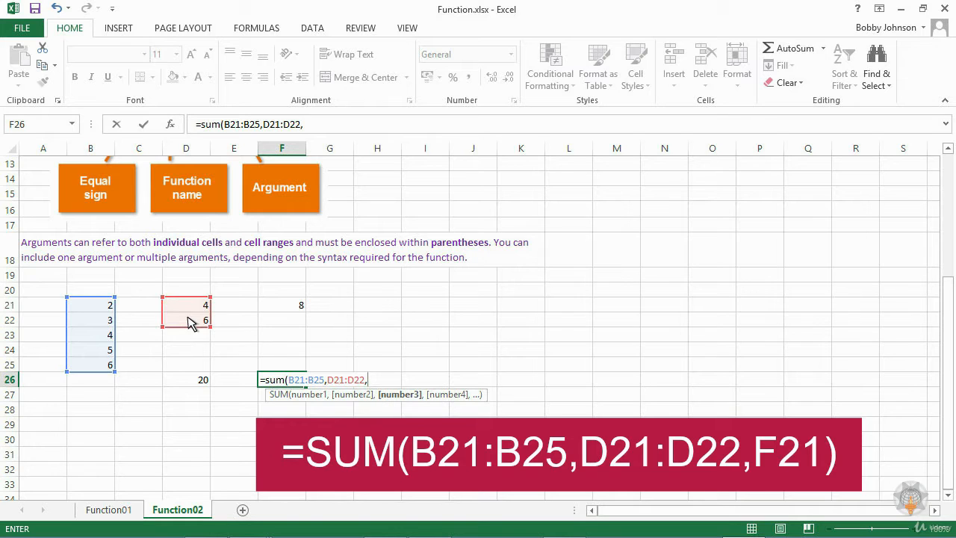
left_click(284, 306)
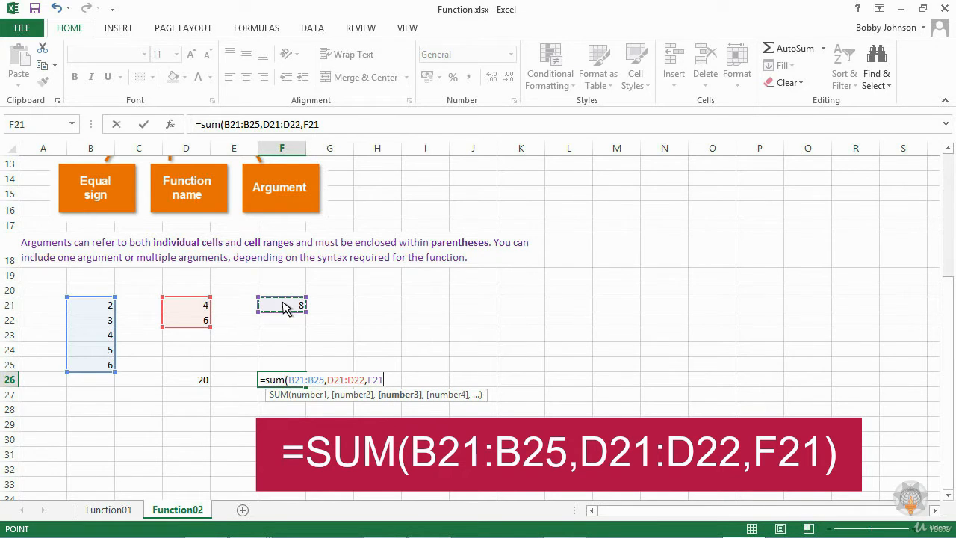
type(")")
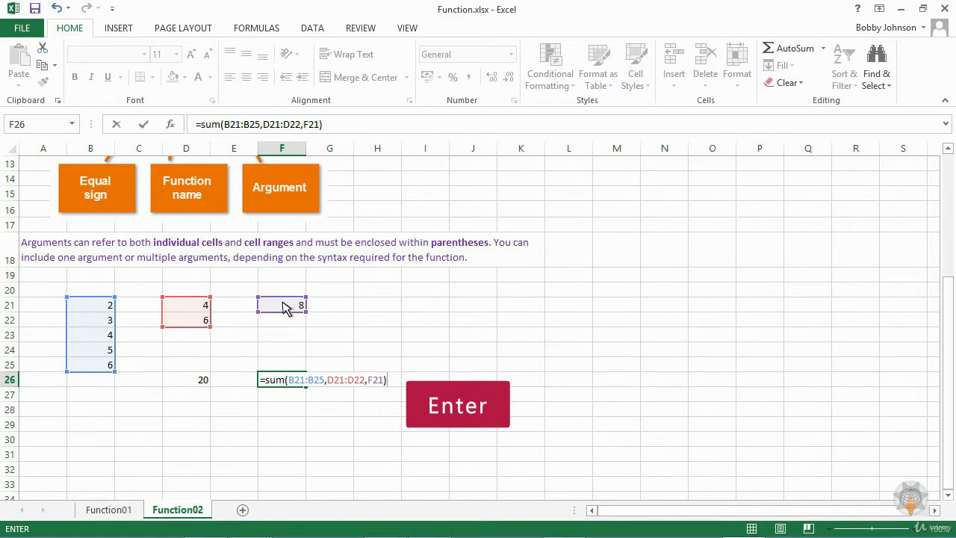
key("Return")
Review the three arguments inside the parentheses of the SUM formula in F26, leaving the formula as it is.
left_click(283, 384)
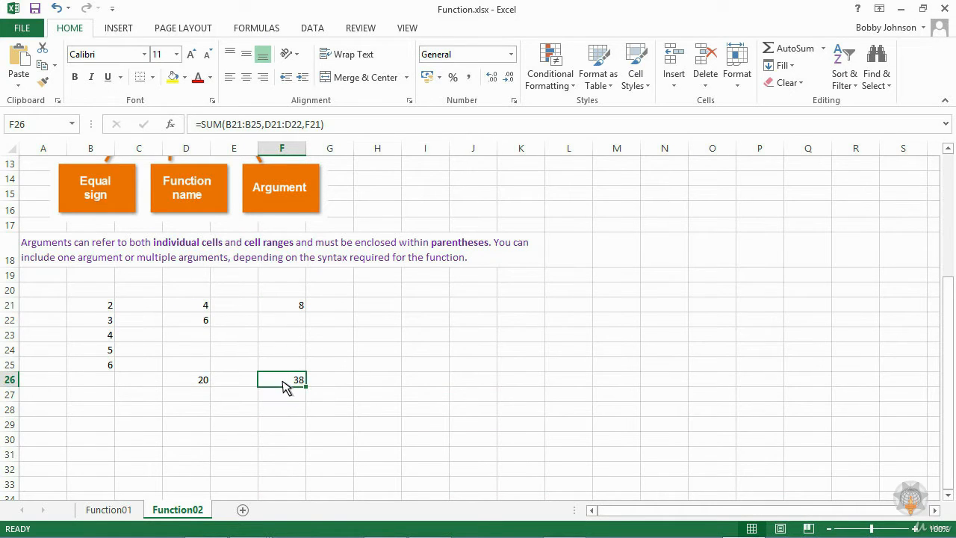
left_click_drag(226, 125, 320, 128)
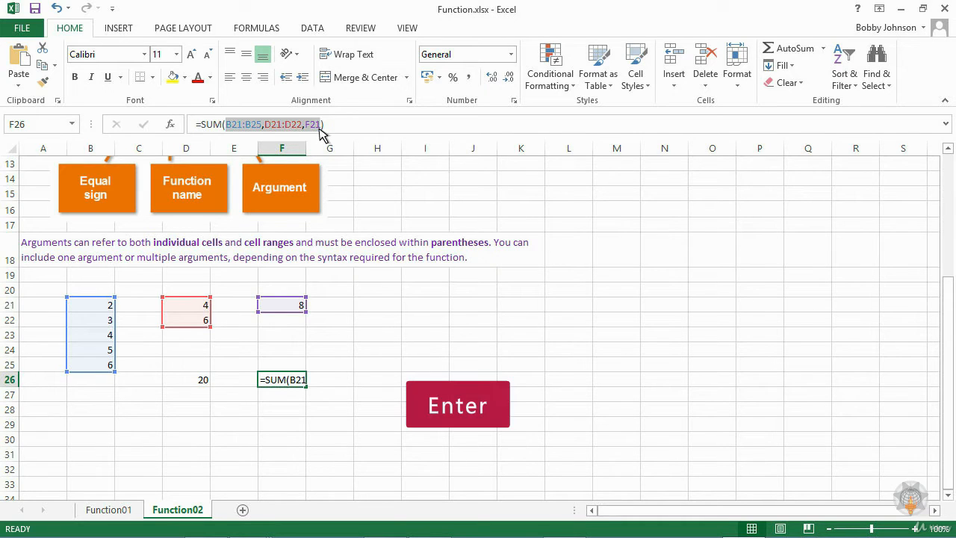
key("Return")
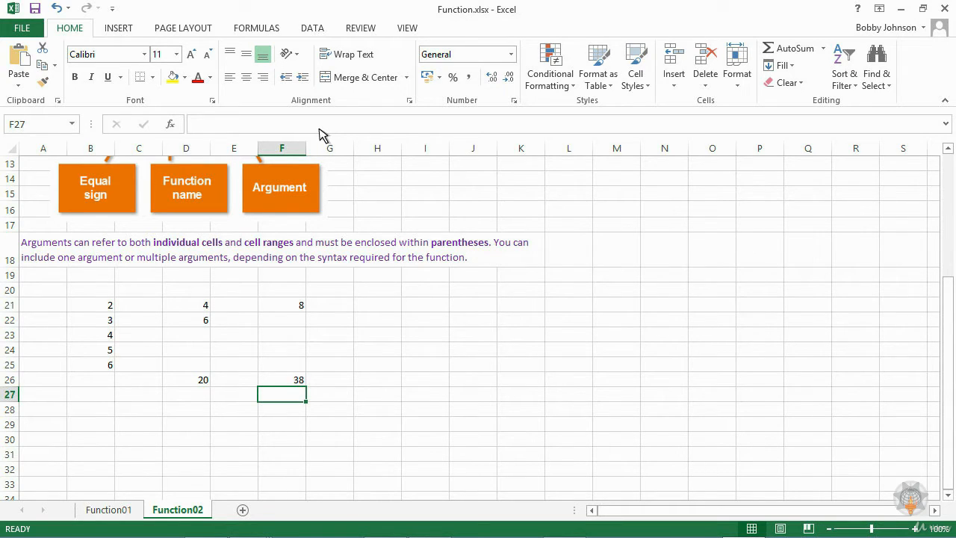
Try two ways of adding SUM to cell F27: entering "sum" in the Insert Function search, and starting the formula directly in the cell.
left_click(256, 30)
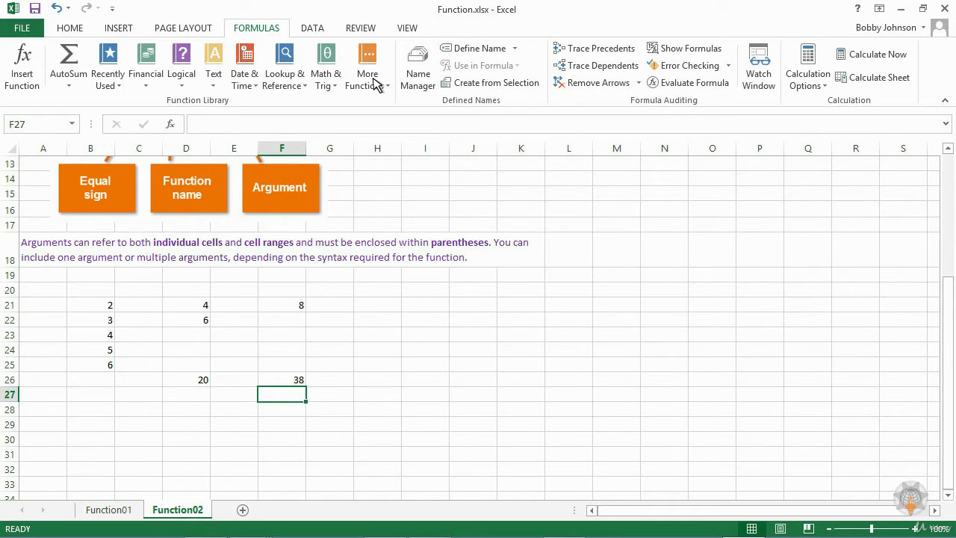
left_click(22, 81)
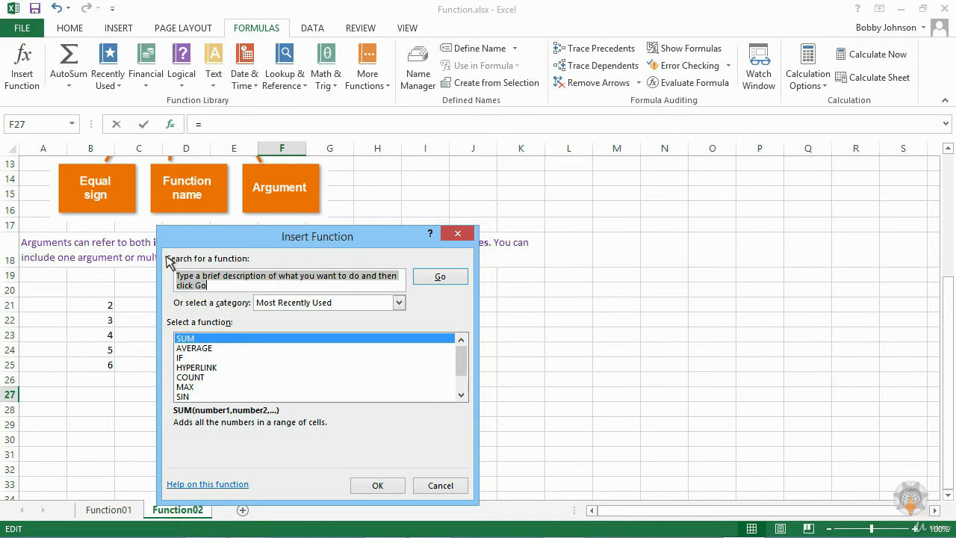
type("sum")
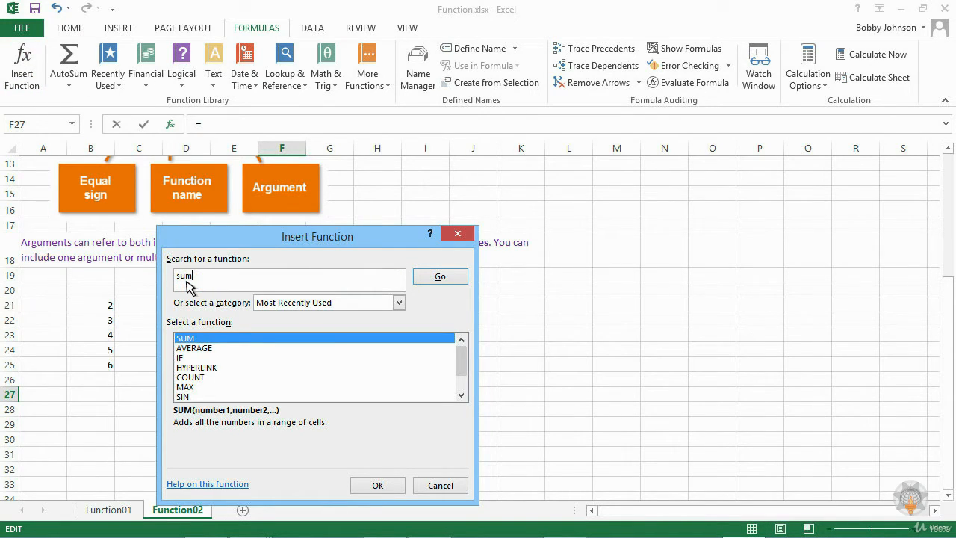
left_click(457, 236)
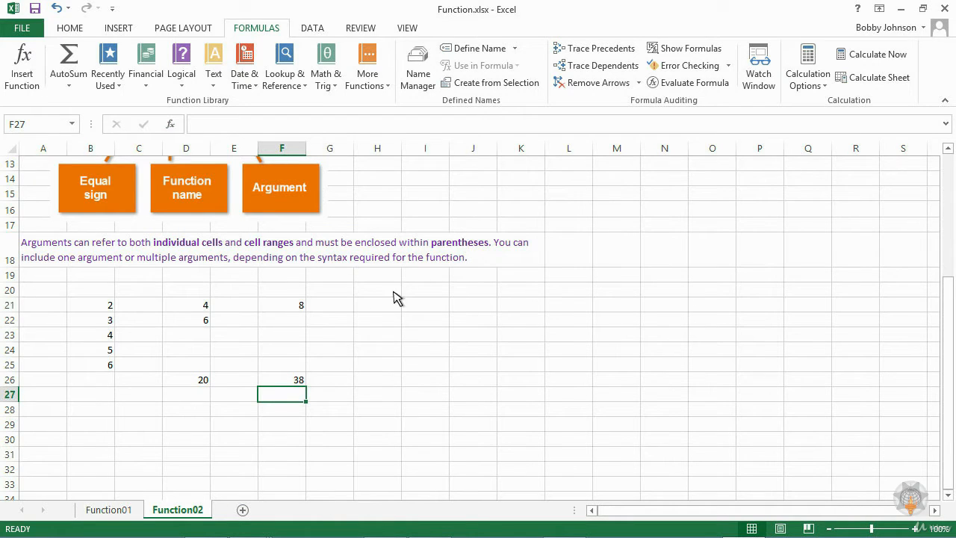
type("=sum(")
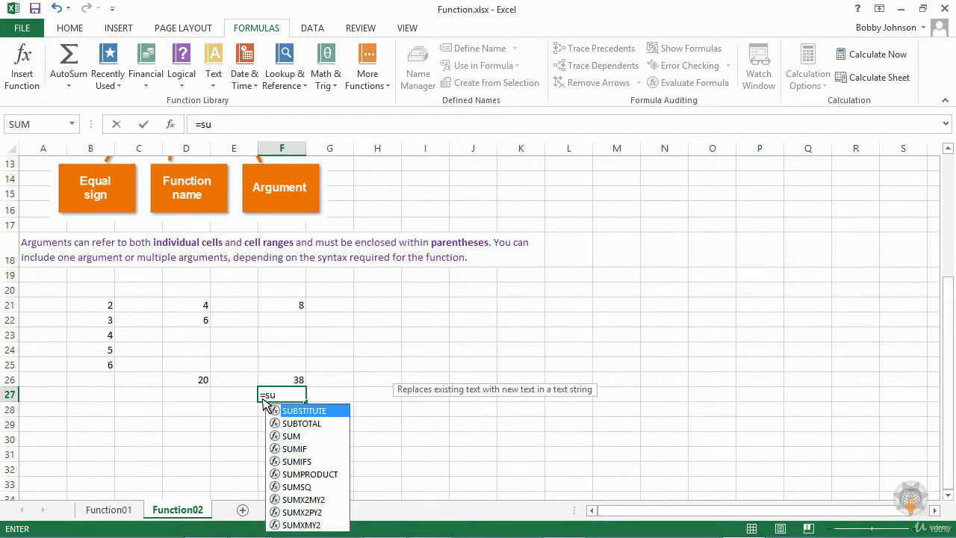
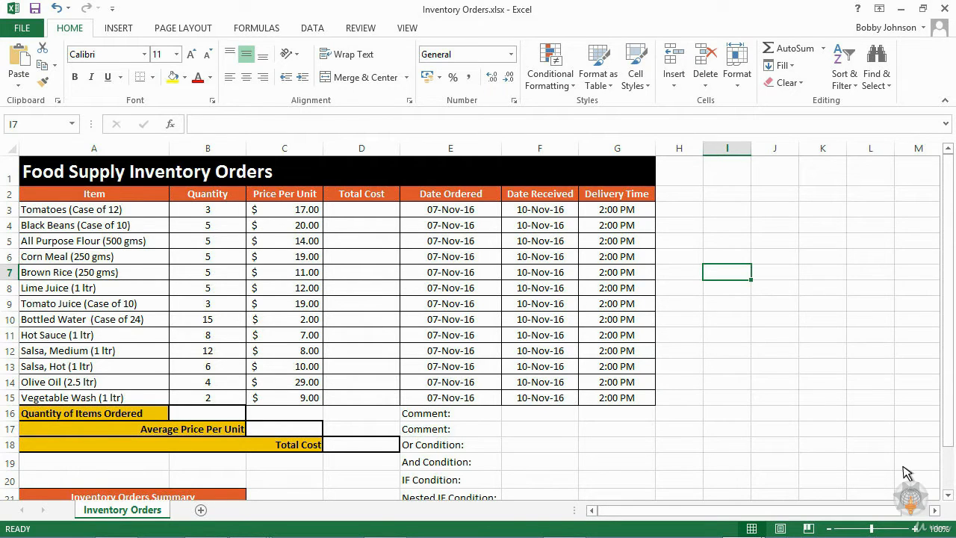
Examine the items, quantities, unit prices and first empty Total Cost cell, D3, in the Food Supply Inventory Orders sheet.
left_click(54, 212)
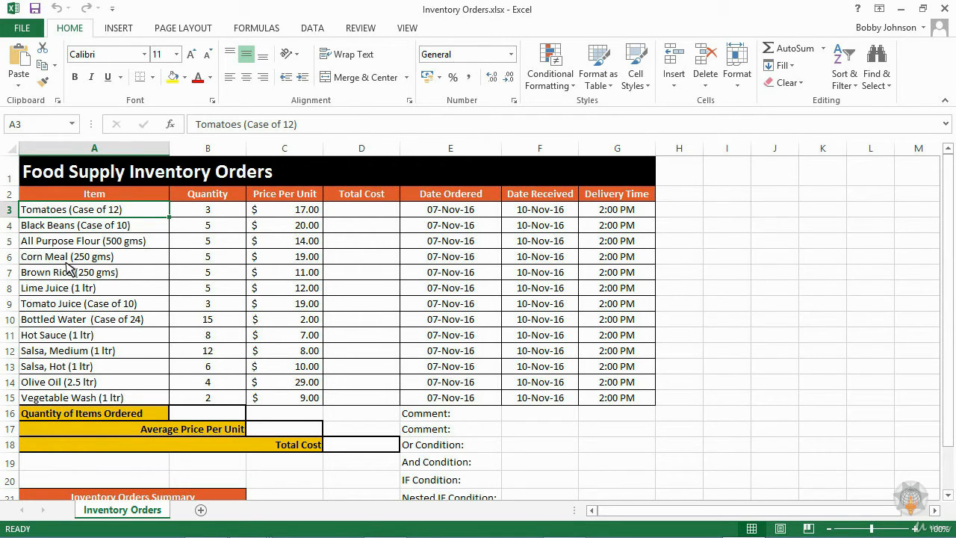
left_click_drag(213, 212, 219, 329)
left_click_drag(285, 211, 284, 262)
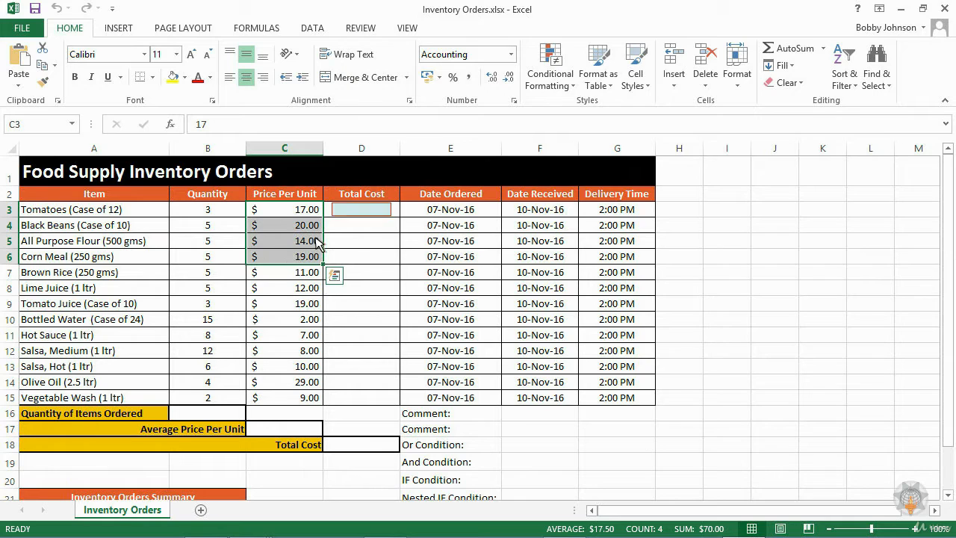
left_click(356, 216)
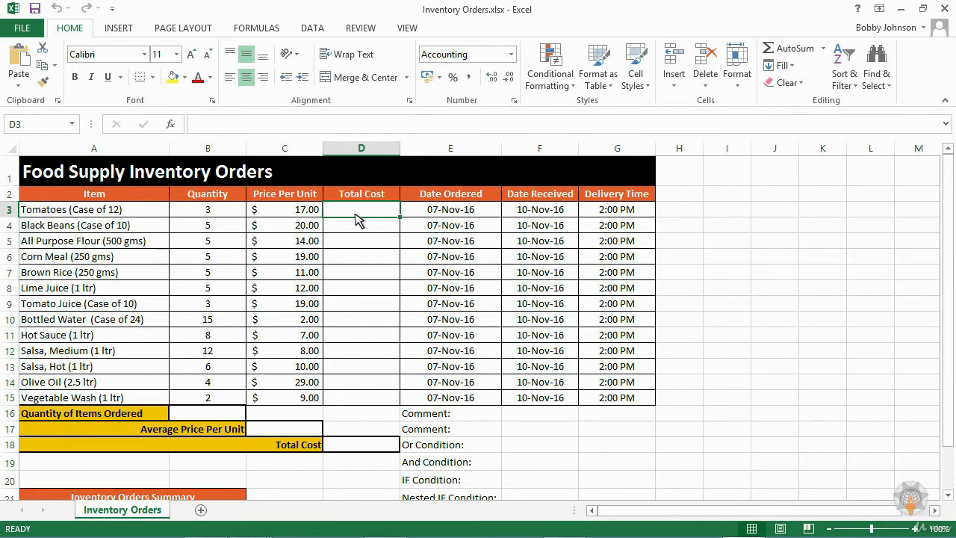
Enter the formula =B3*C3 in cell D3 to calculate the total cost of the tomatoes.
type("=")
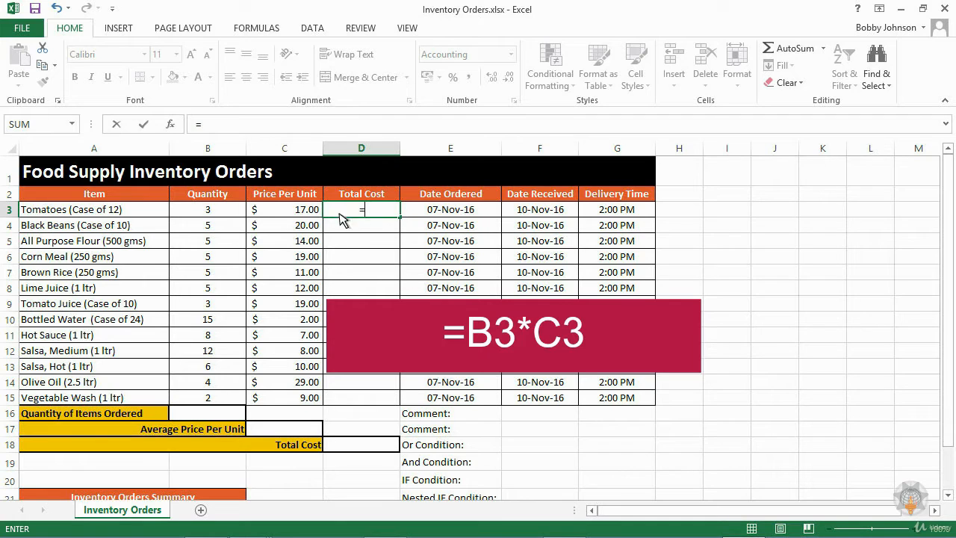
left_click(215, 214)
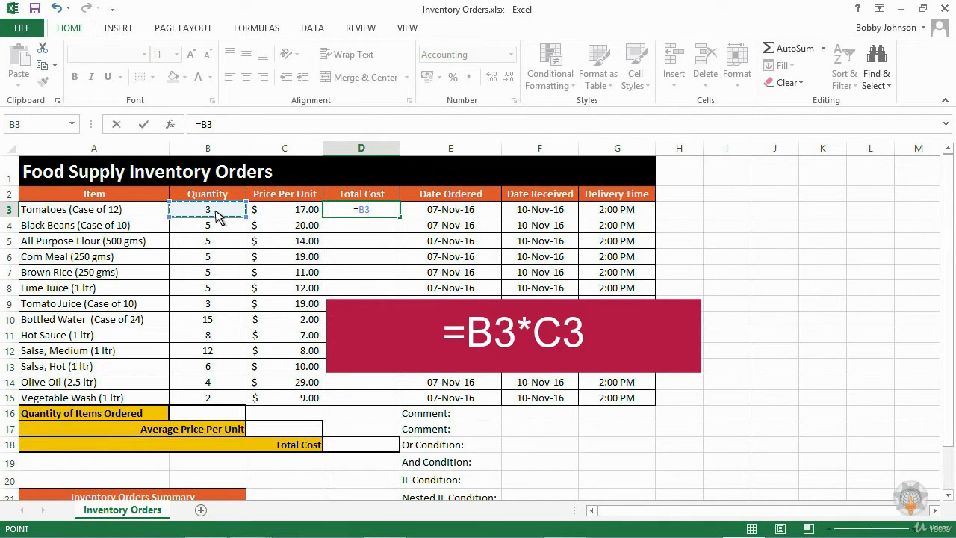
type("*")
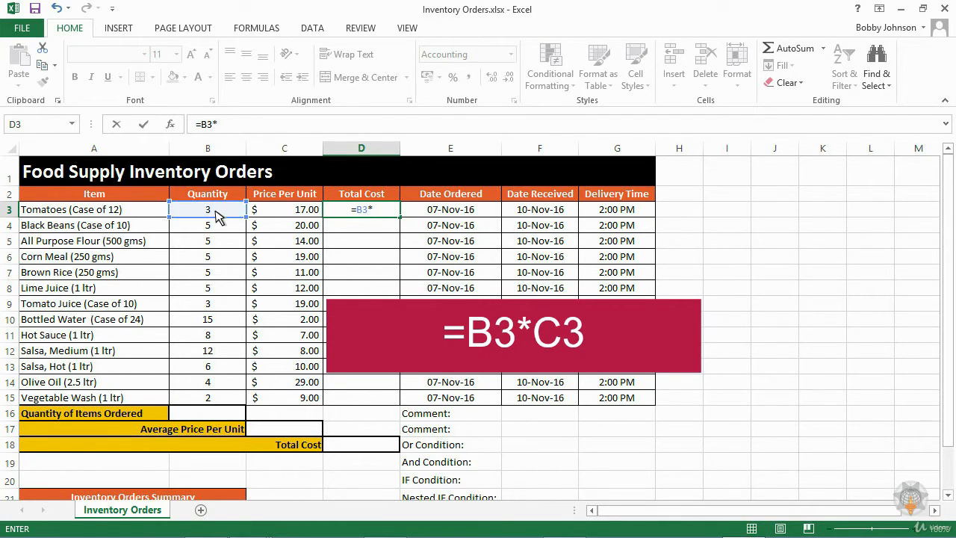
left_click(276, 216)
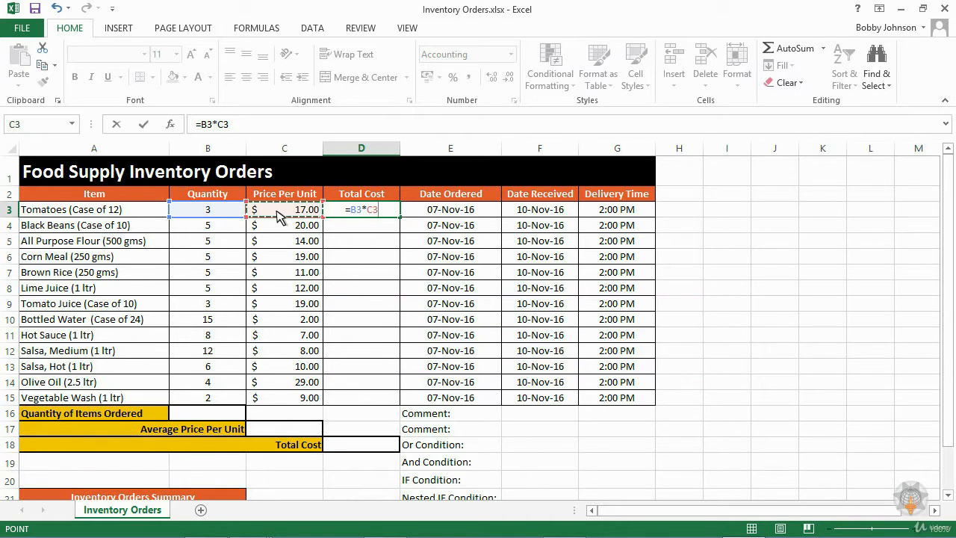
key("Return")
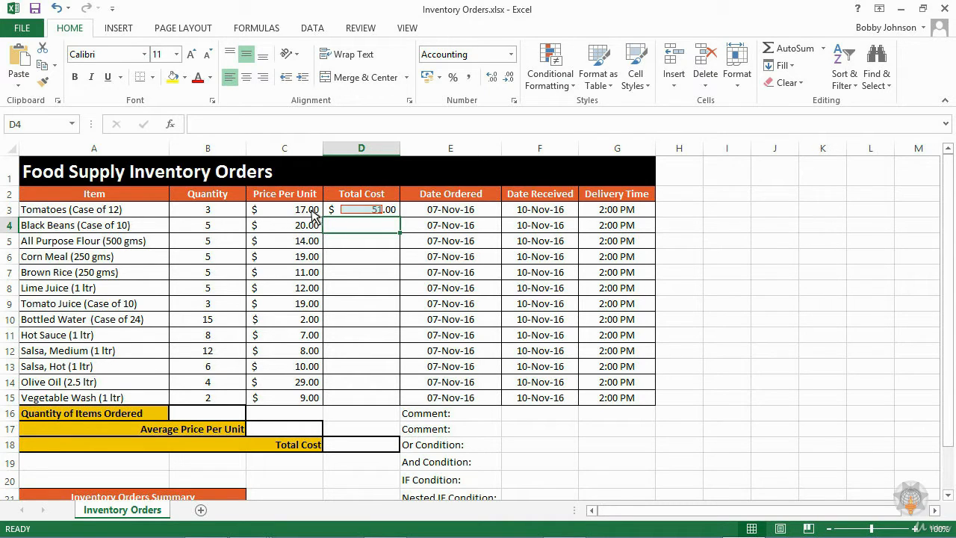
Copy the Total Cost formula from D3 down through D15 to cover every item.
left_click(364, 214)
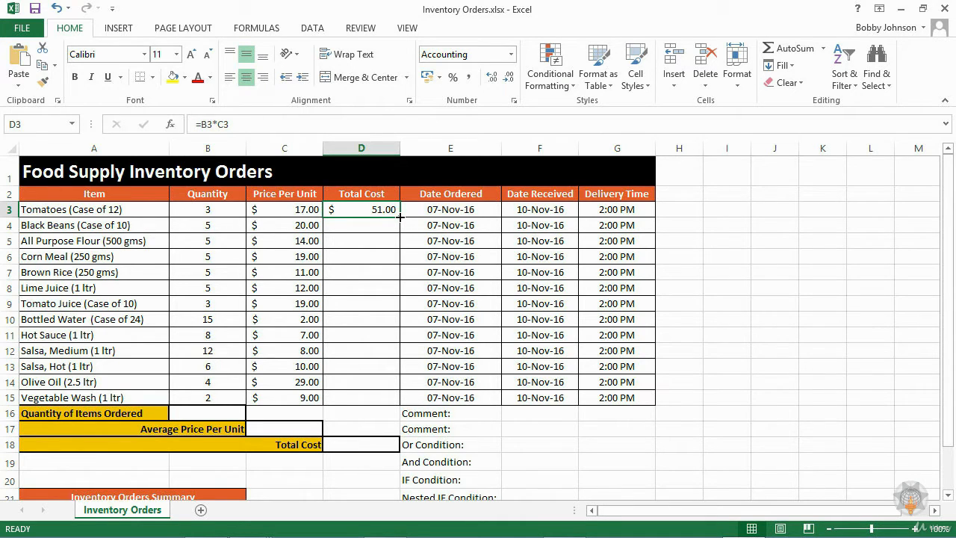
left_click_drag(400, 216, 401, 404)
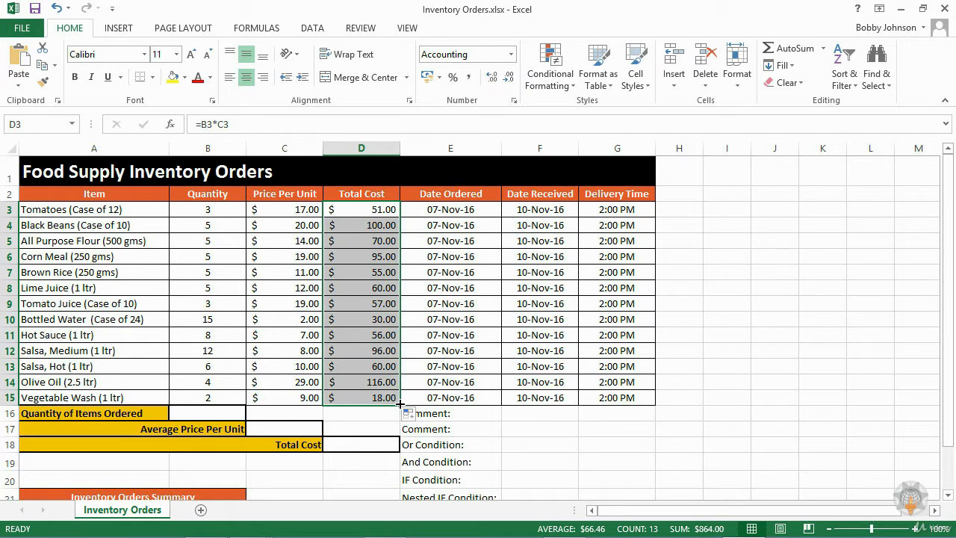
left_click(358, 401)
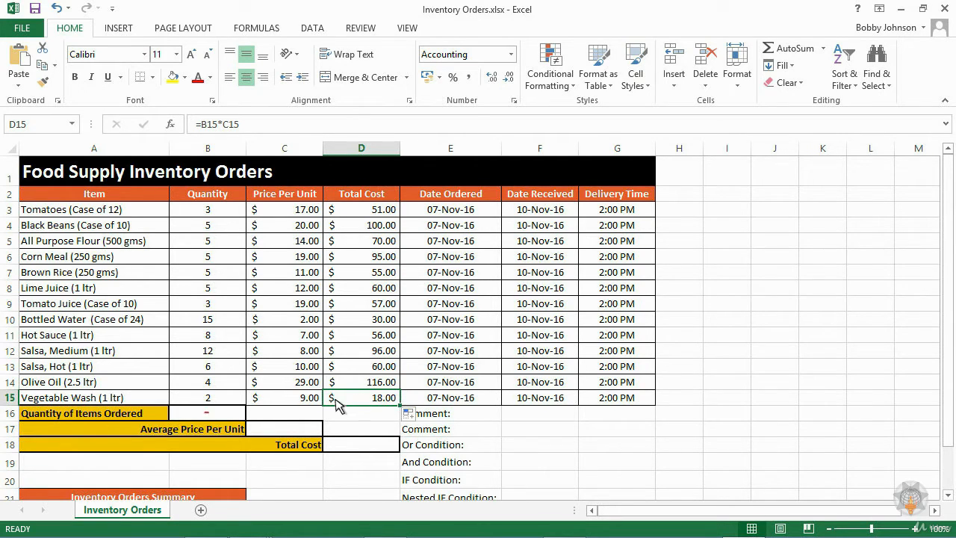
Enter =sum(B3:B15) manually in cell B16 for the Quantity of Items Ordered.
left_click(181, 418)
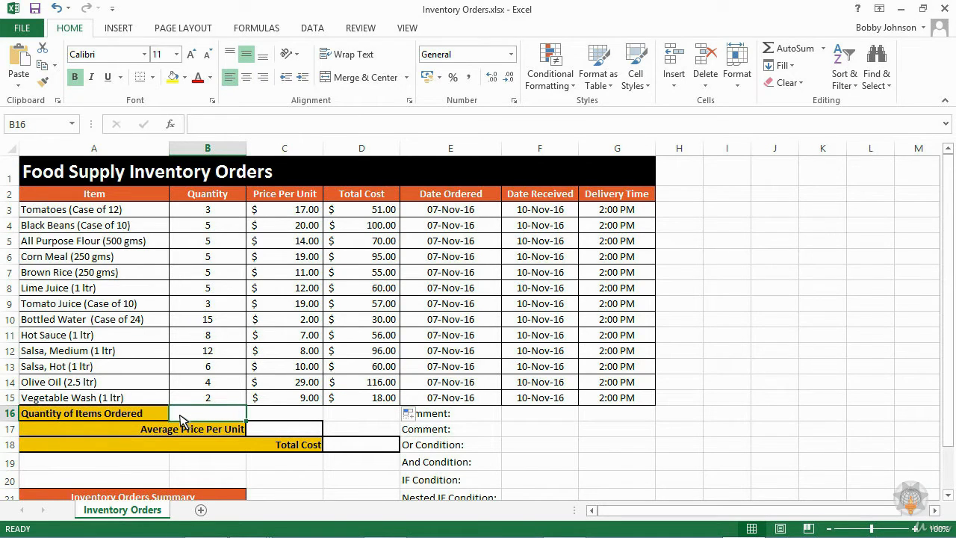
type("=")
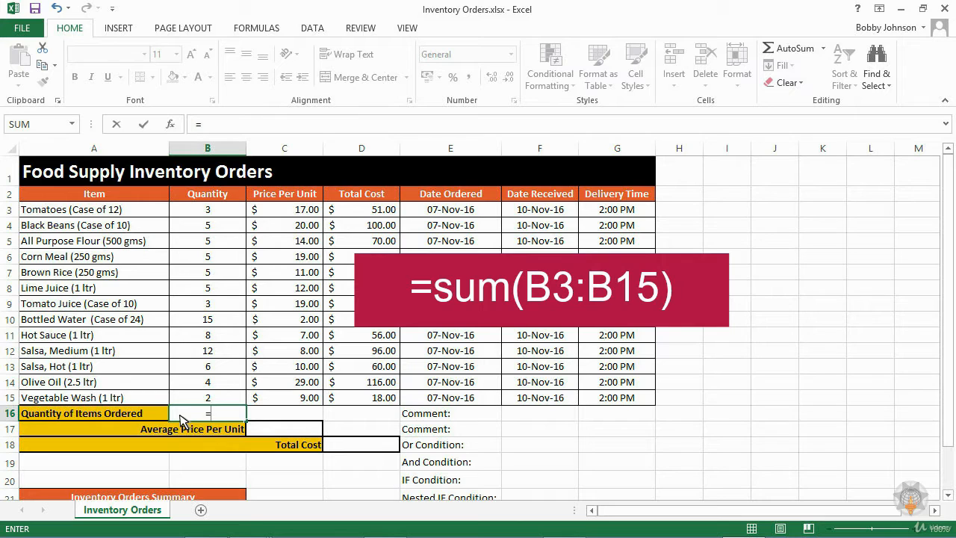
type("sum")
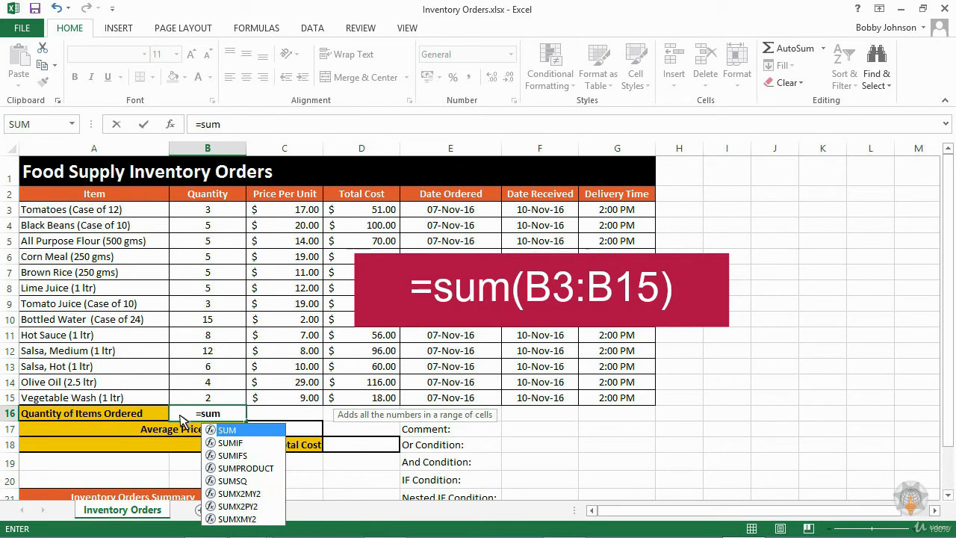
type("(")
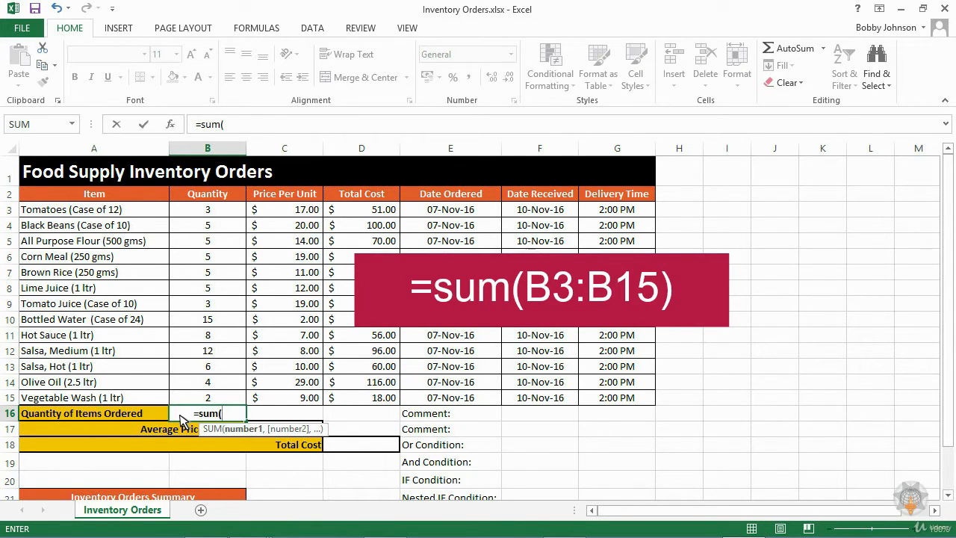
left_click_drag(222, 216, 221, 399)
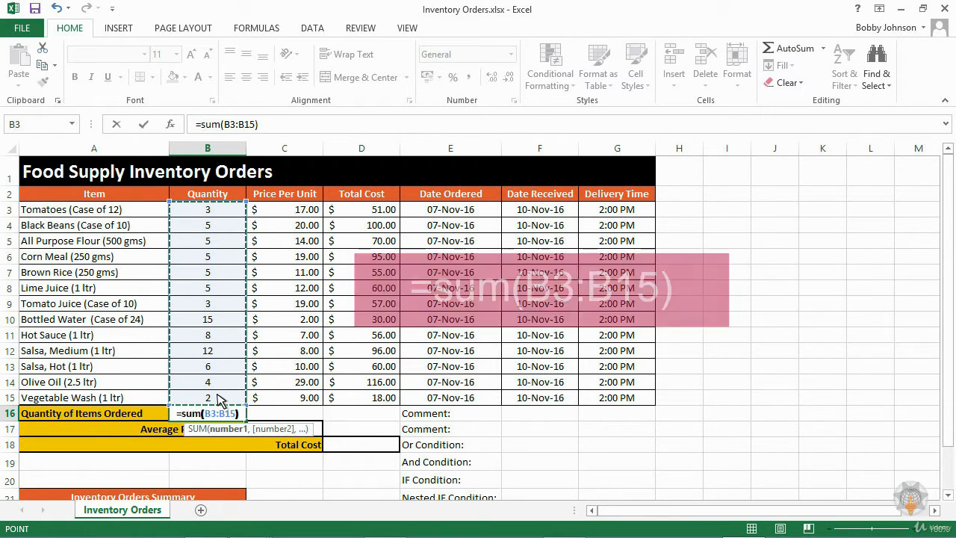
key("Return")
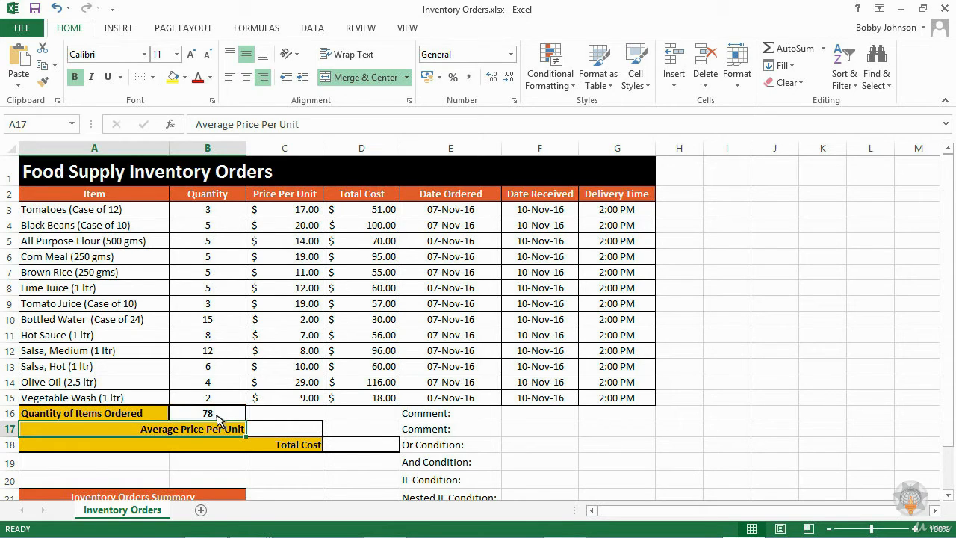
Clear the formula in B16 and total the quantities B3:B15 there again using AutoSum.
left_click(220, 417)
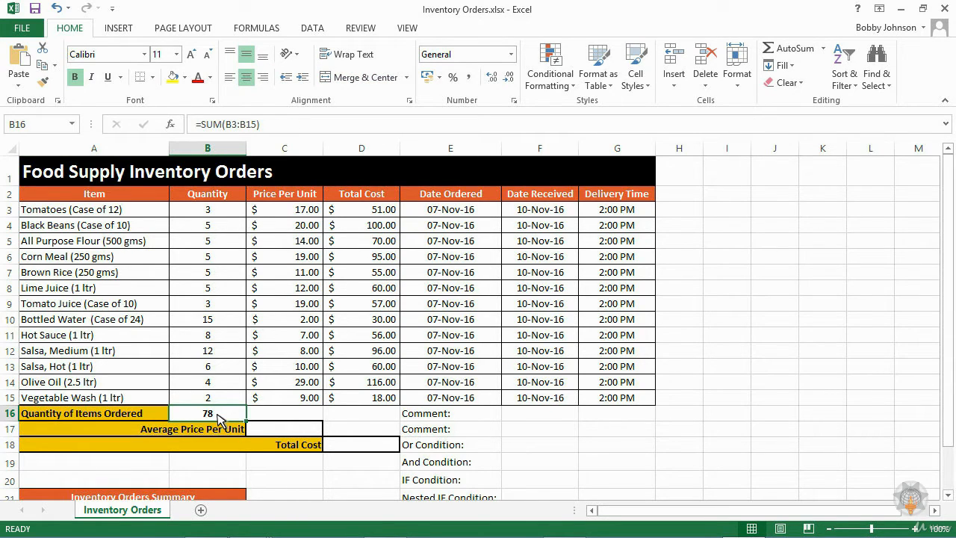
key("Delete")
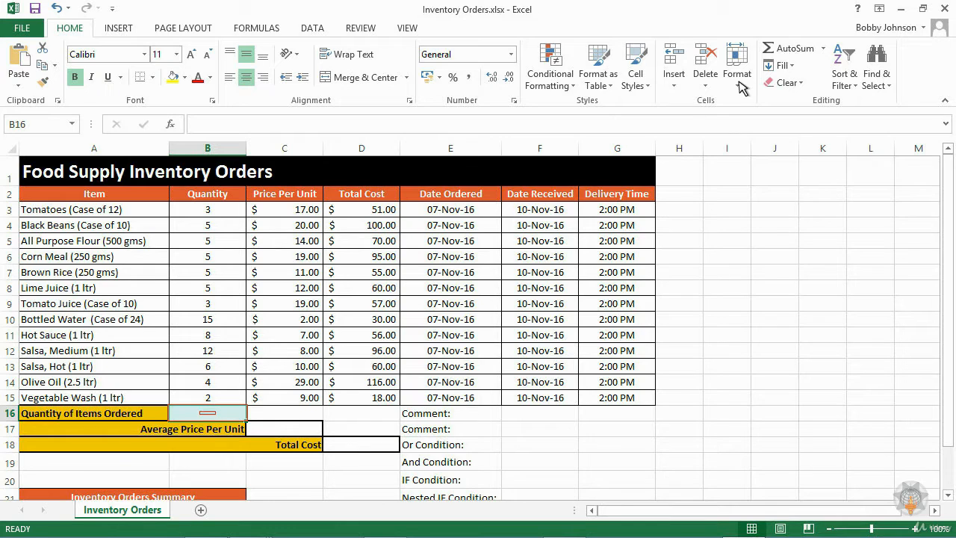
left_click(788, 49)
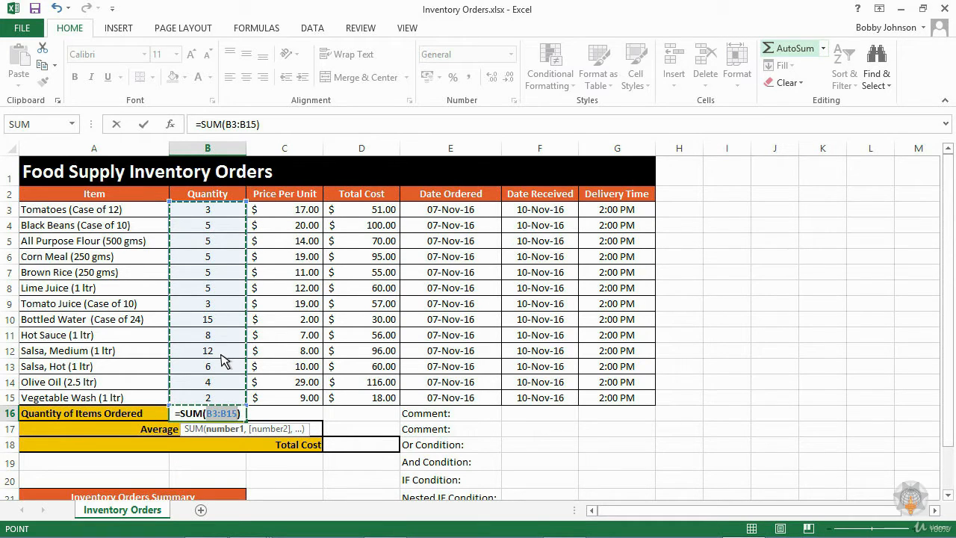
key("Return")
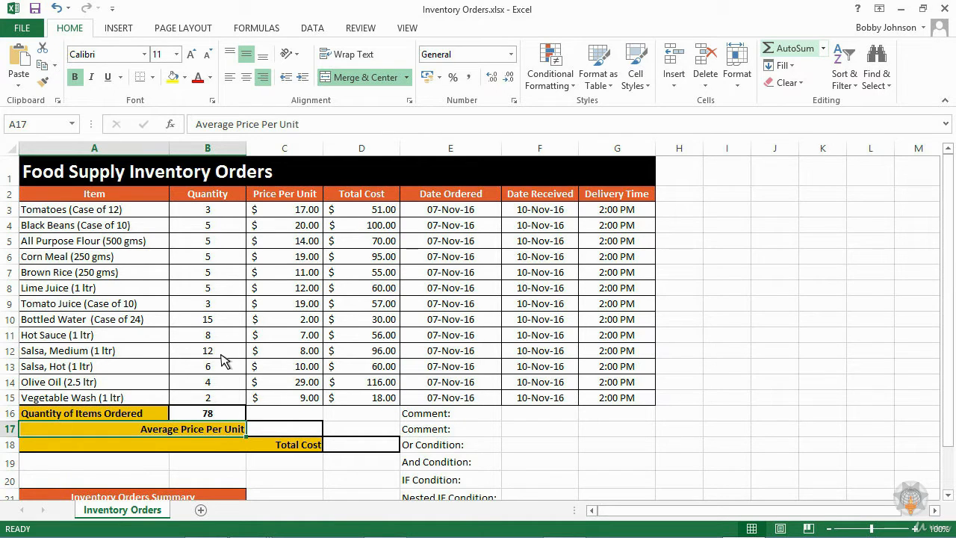
Enter =average(C3:C15) in cell C17 to calculate the Average Price Per Unit.
left_click(259, 433)
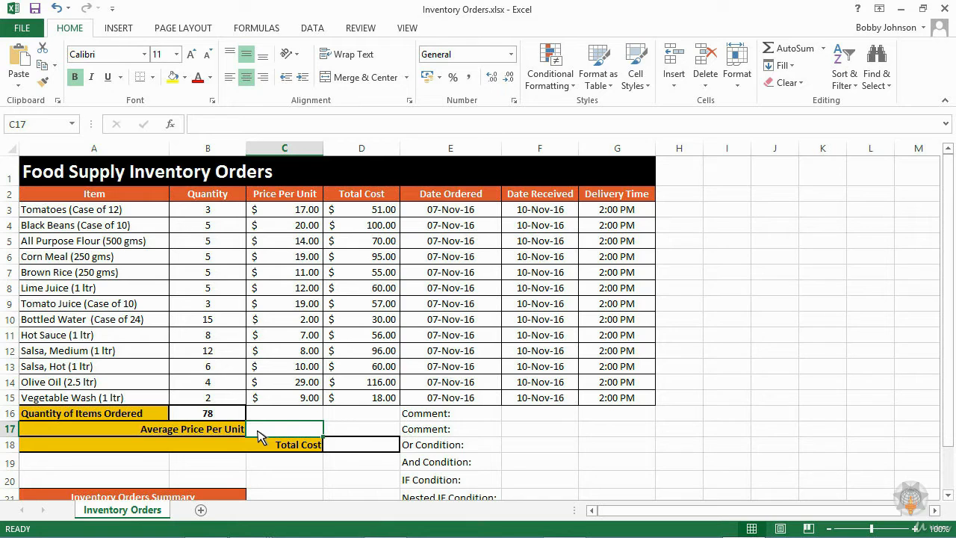
type("=")
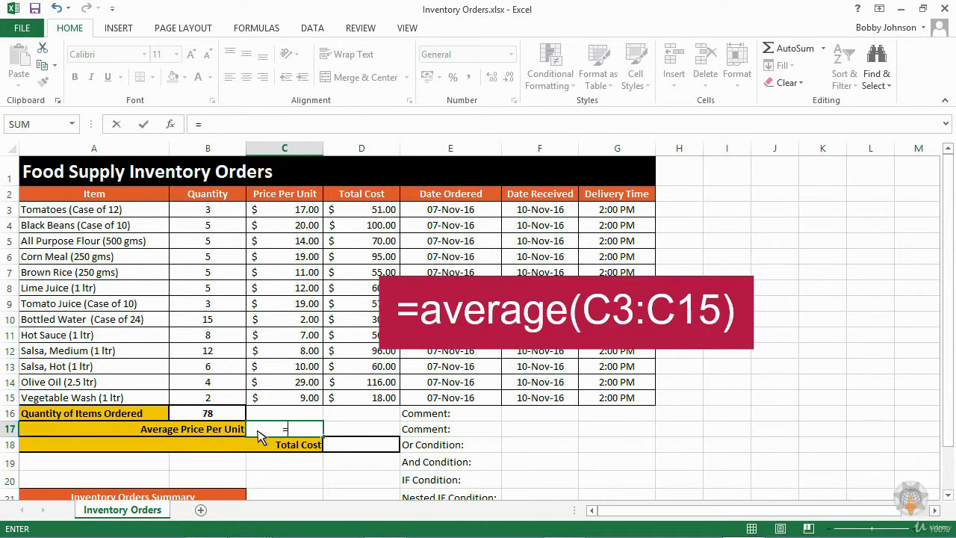
type("average")
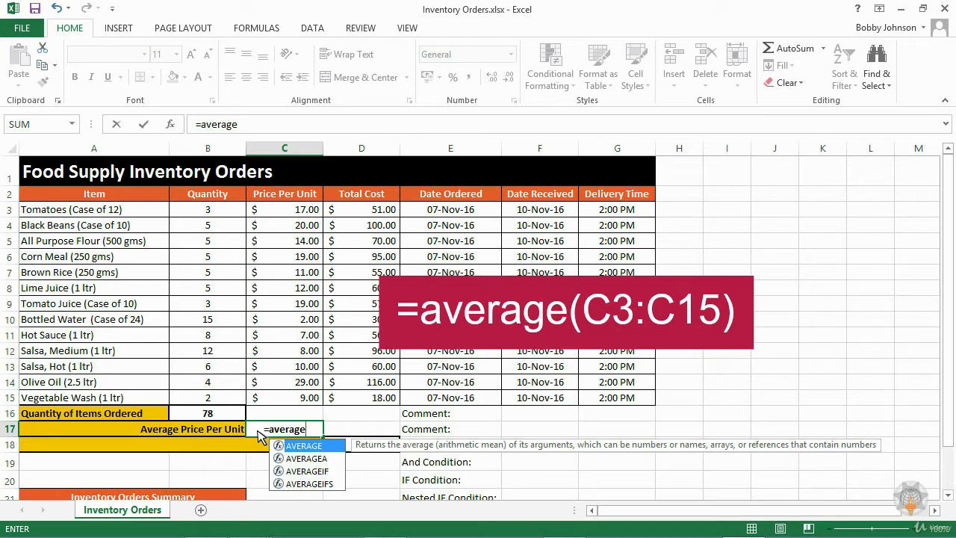
type("(")
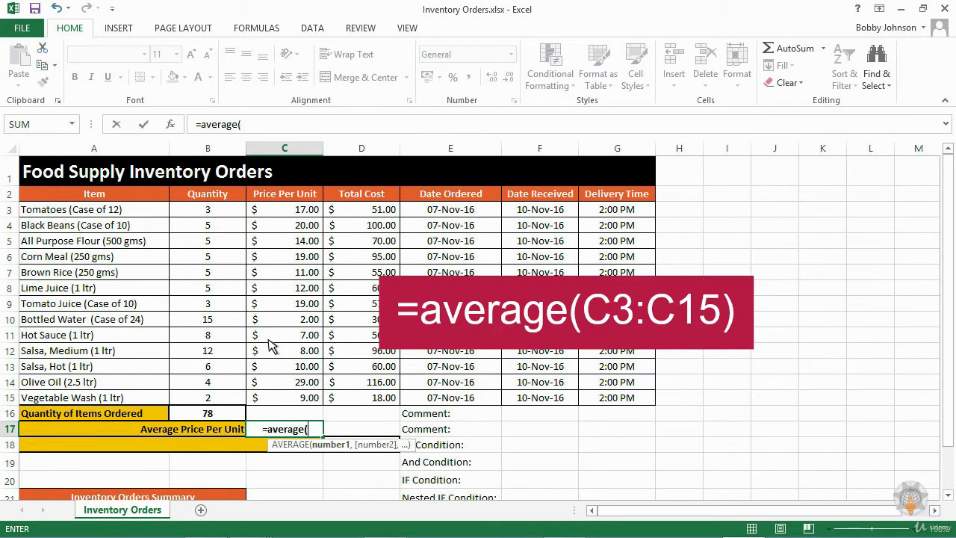
left_click_drag(286, 215, 283, 401)
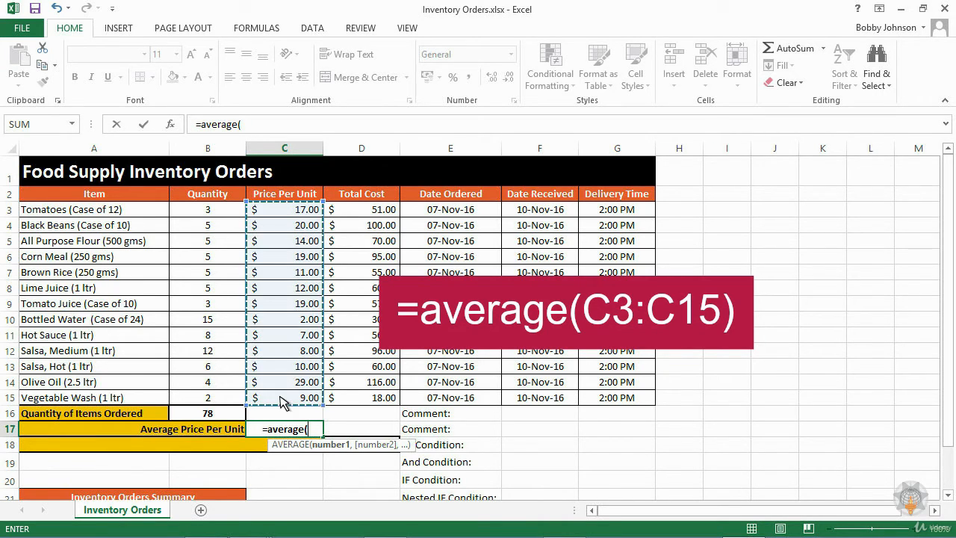
type(")")
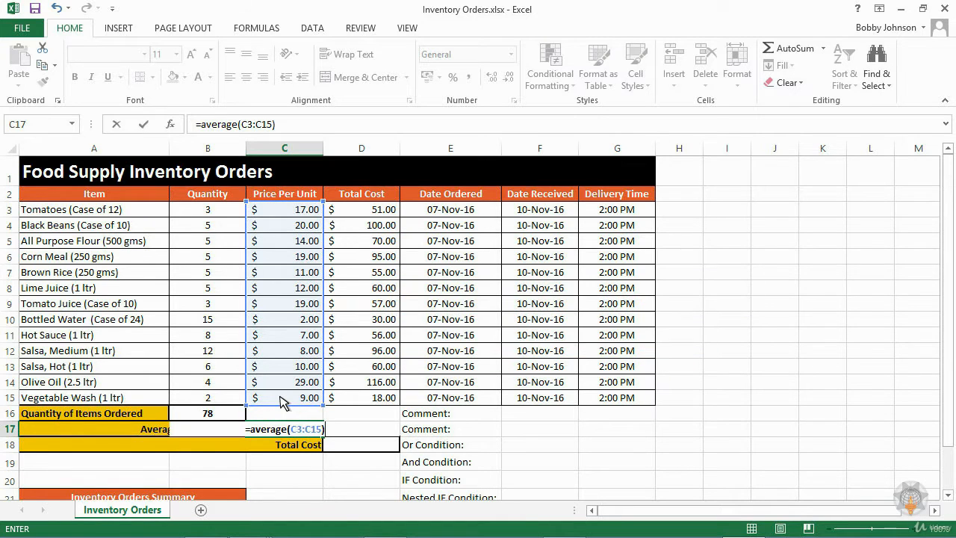
key("Return")
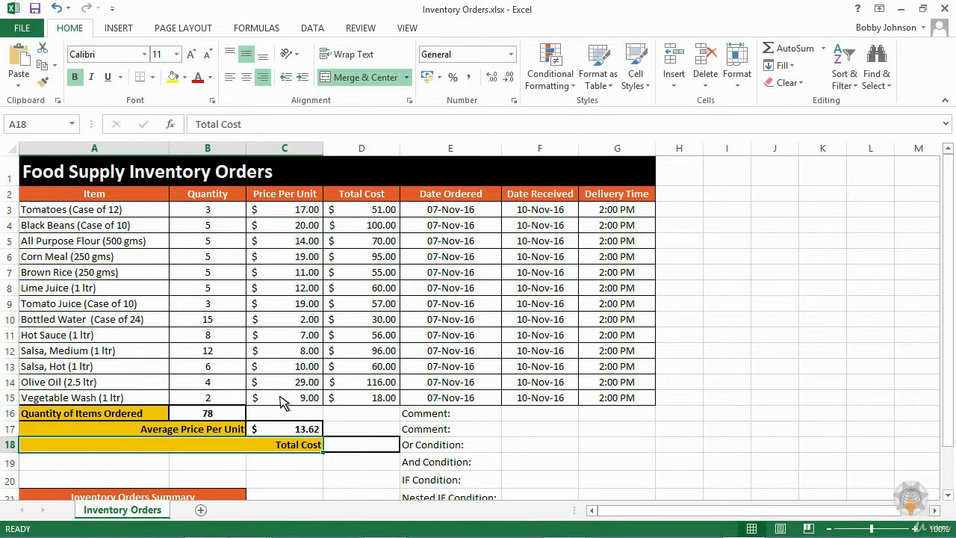
Enter =sum(D3:D15) in cell D18 to calculate the overall Total Cost.
left_click(357, 451)
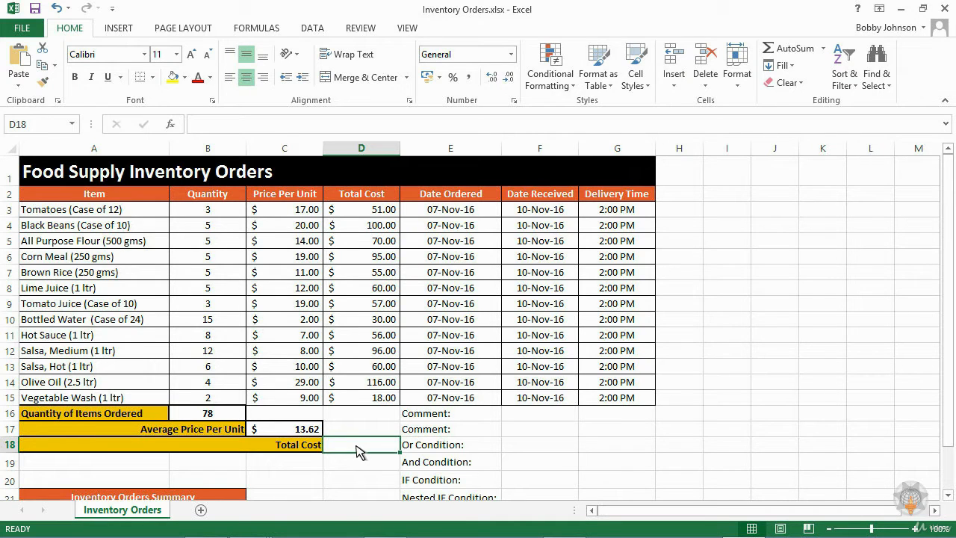
type("=sum")
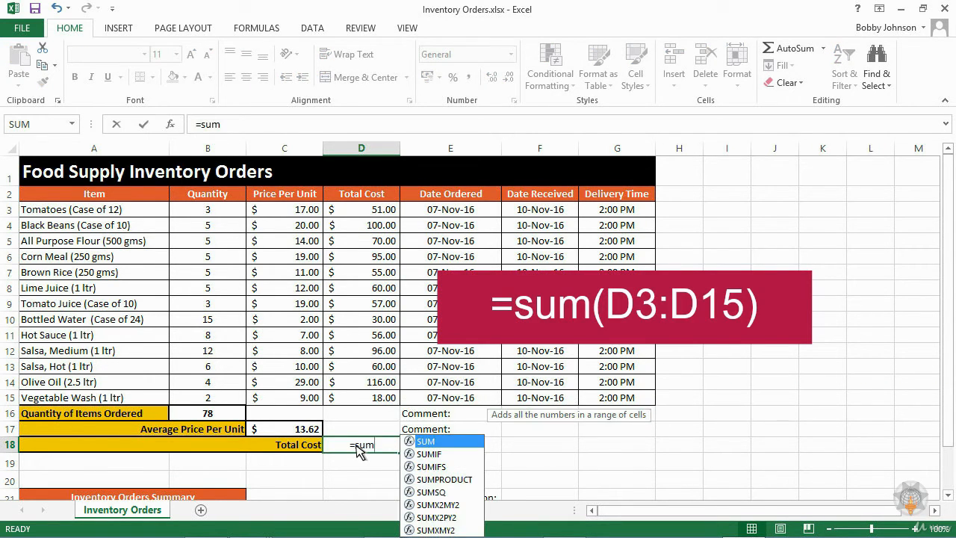
type("(")
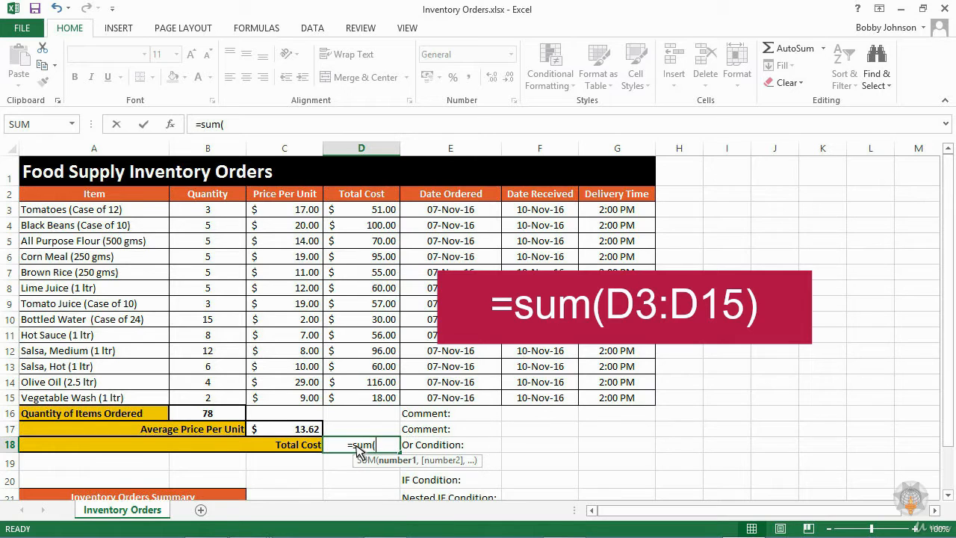
left_click_drag(363, 213, 359, 399)
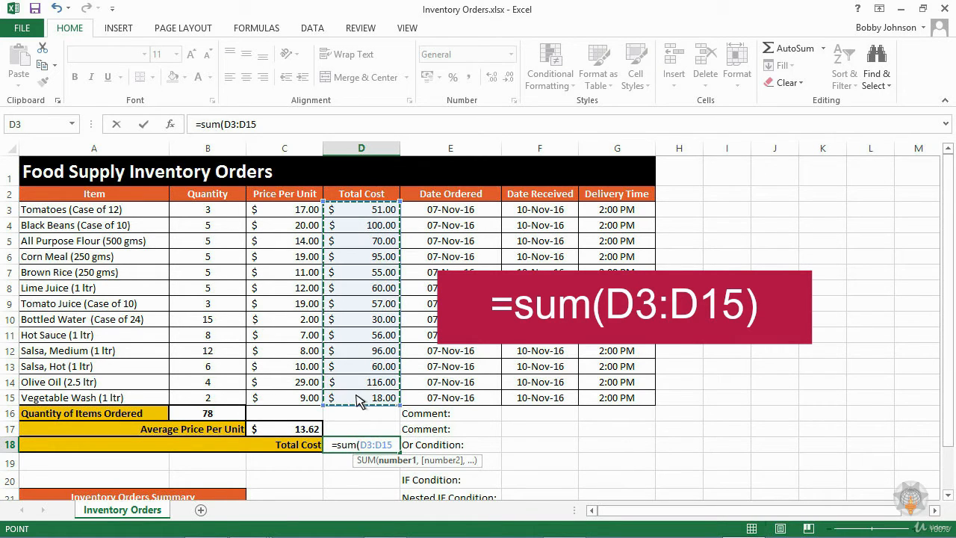
type(")")
key("Return")
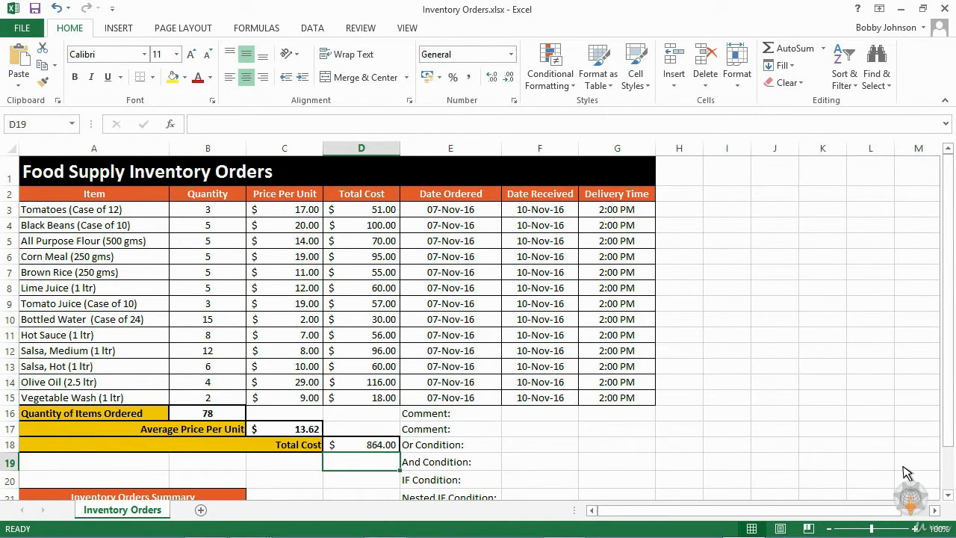
Begin a formula in the first Comment cell, F16, using the IF function from the suggested functions.
left_click(513, 415)
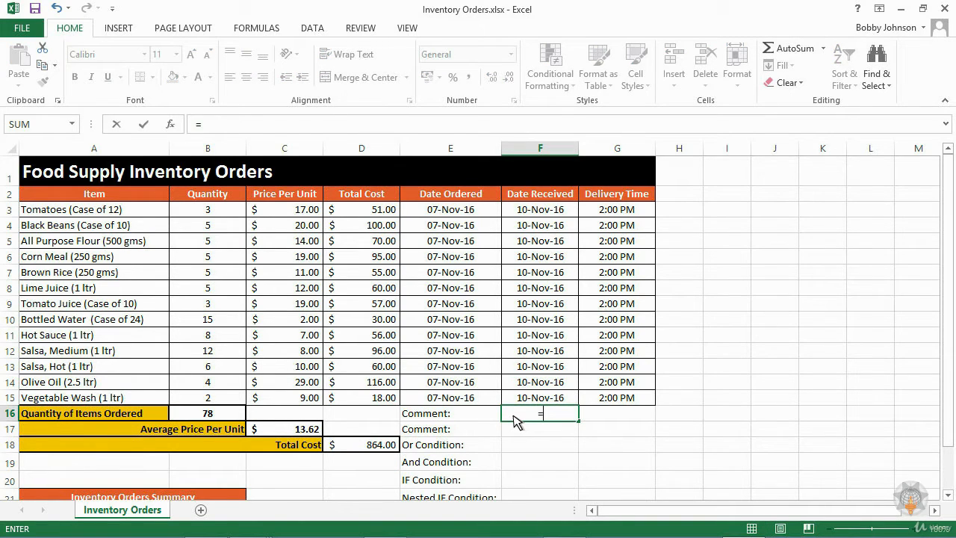
type("if")
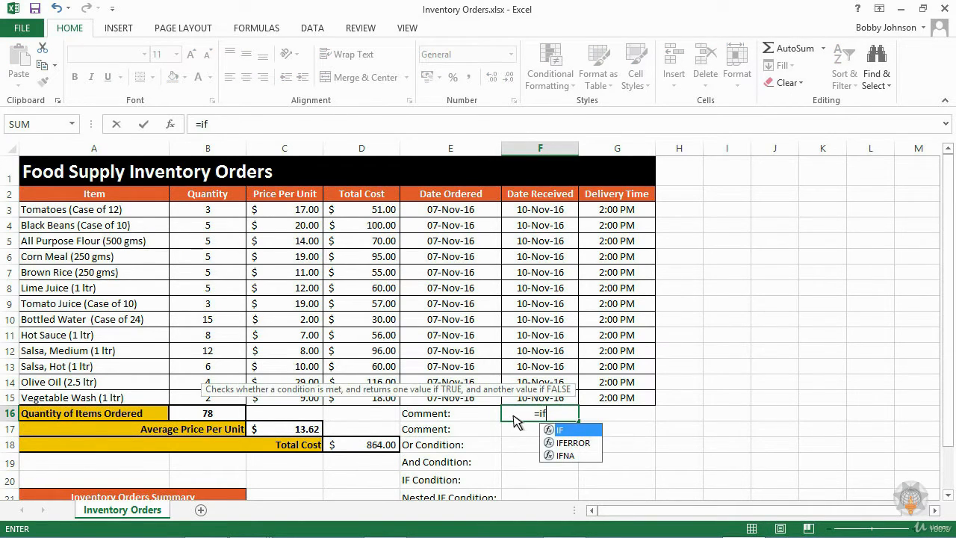
type("(")
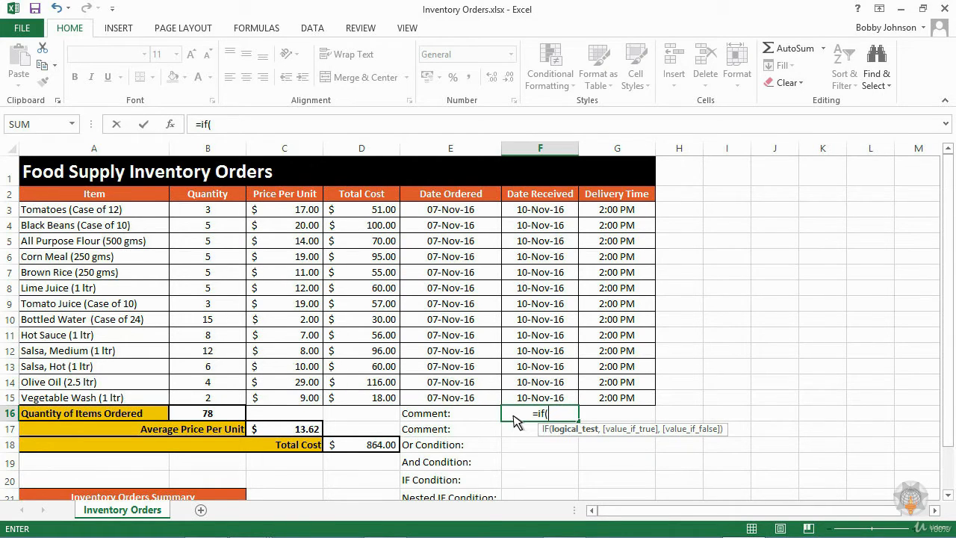
key("BackSpace")
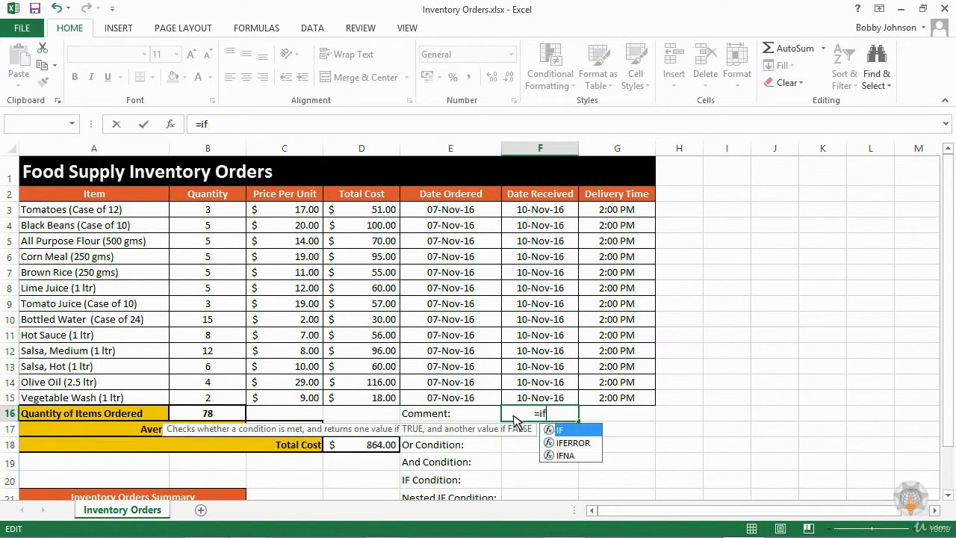
left_click(565, 442)
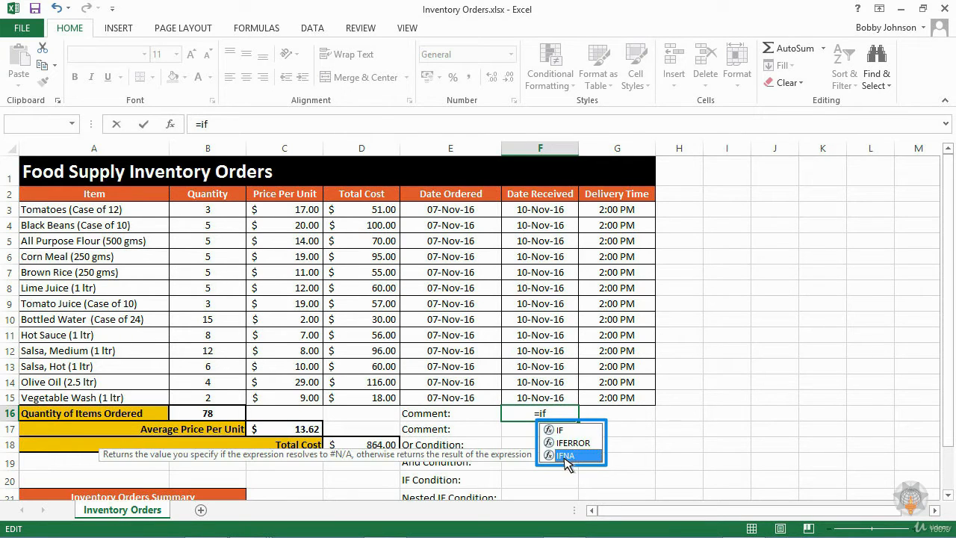
left_click(560, 431)
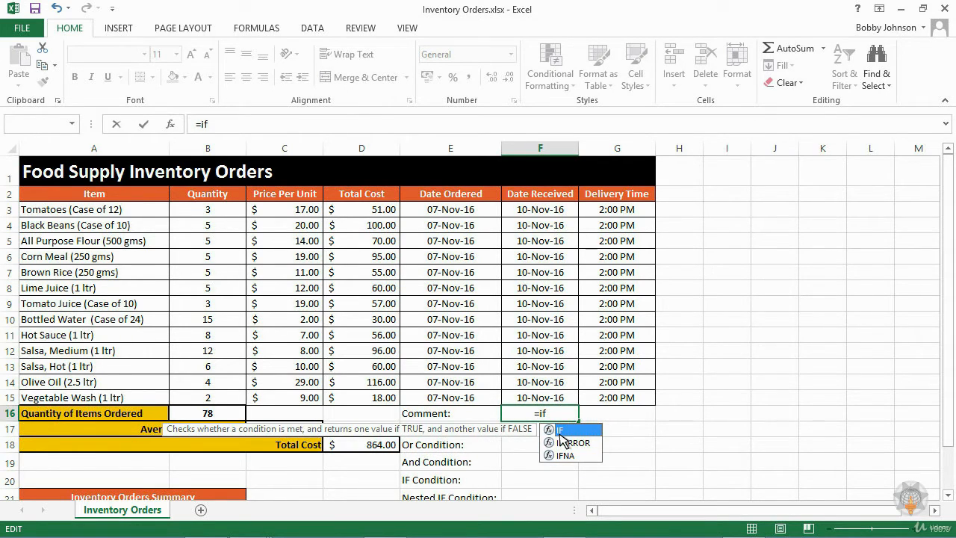
key("Tab")
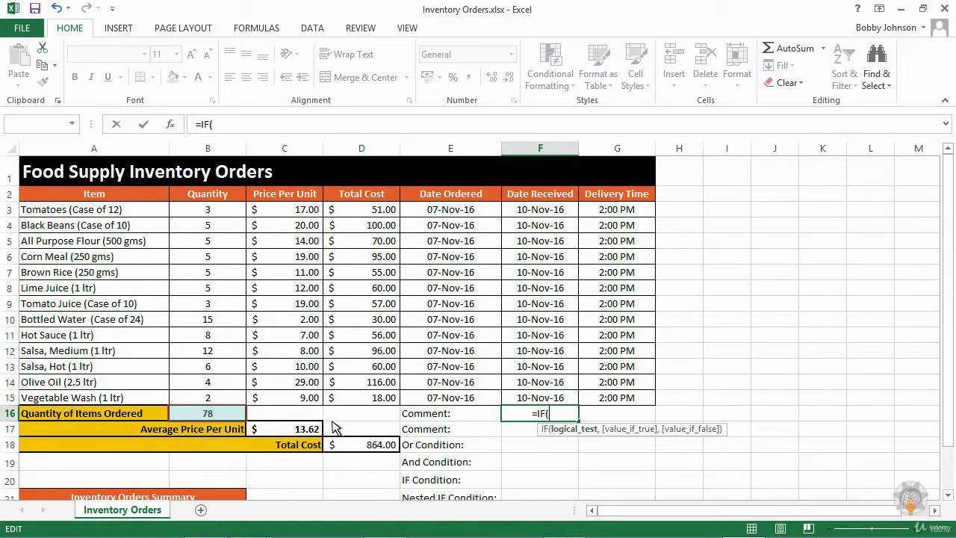
Complete the F16 IF formula with the test B16>50, "You have exceeded your budget" if true and "You are within my budget" if false.
left_click(217, 415)
type(">50")
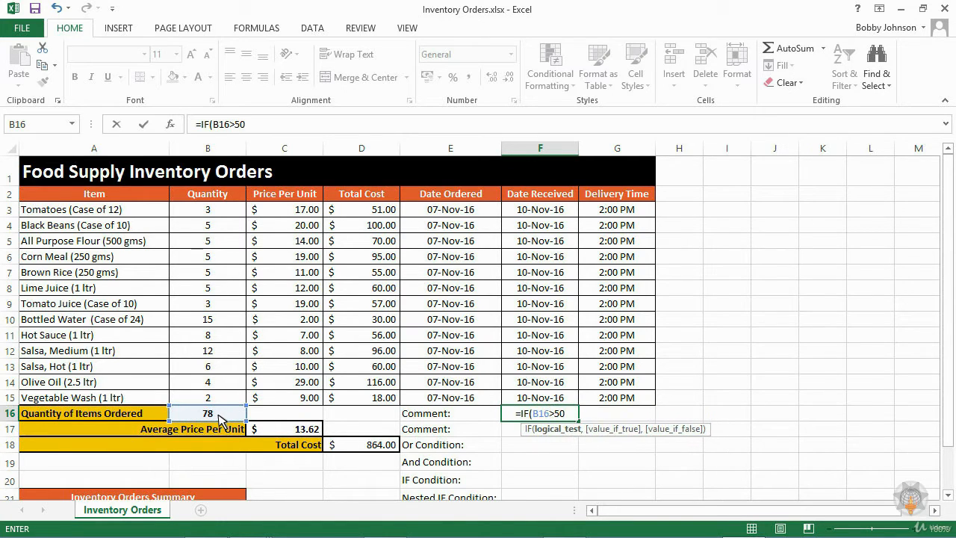
type(",")
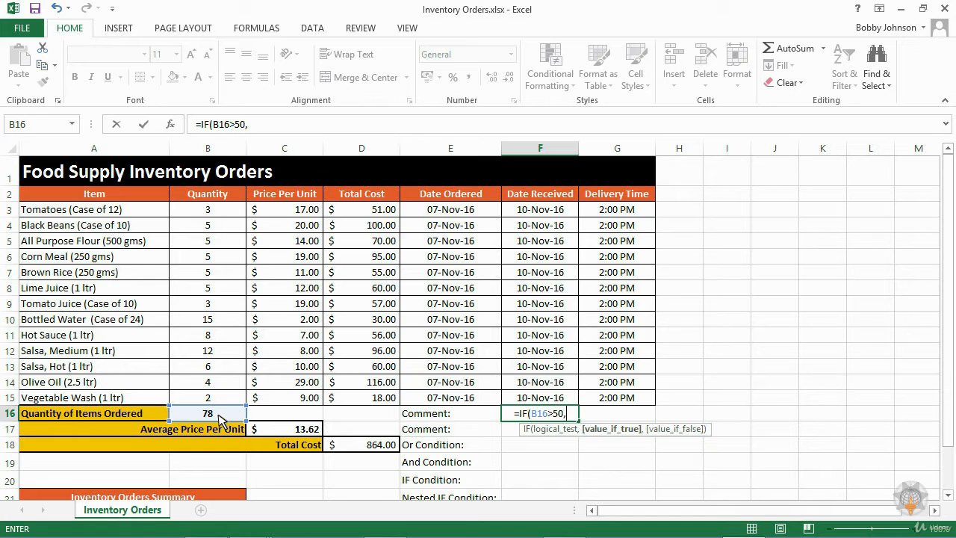
type("\"")
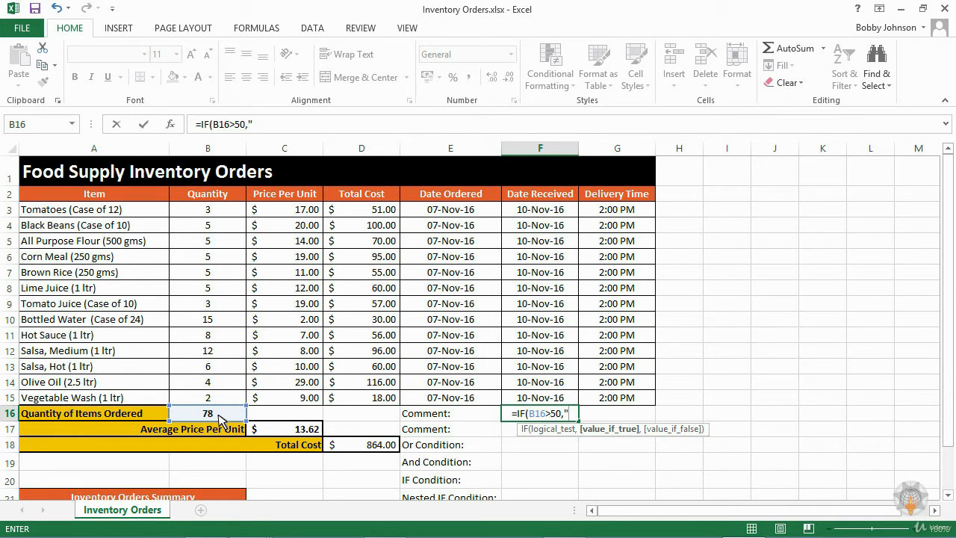
type("You have exceeded your budget\",")
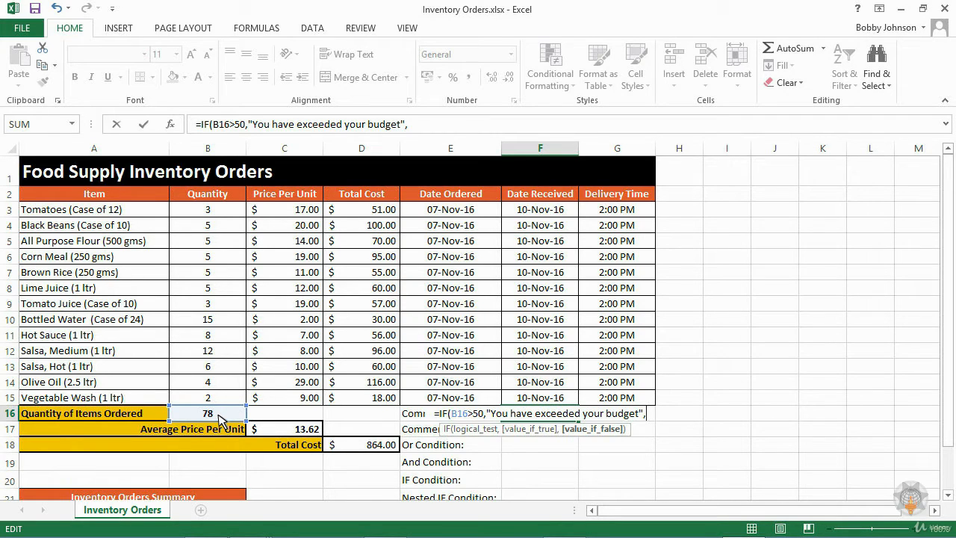
type("\"You are within my budget\"")
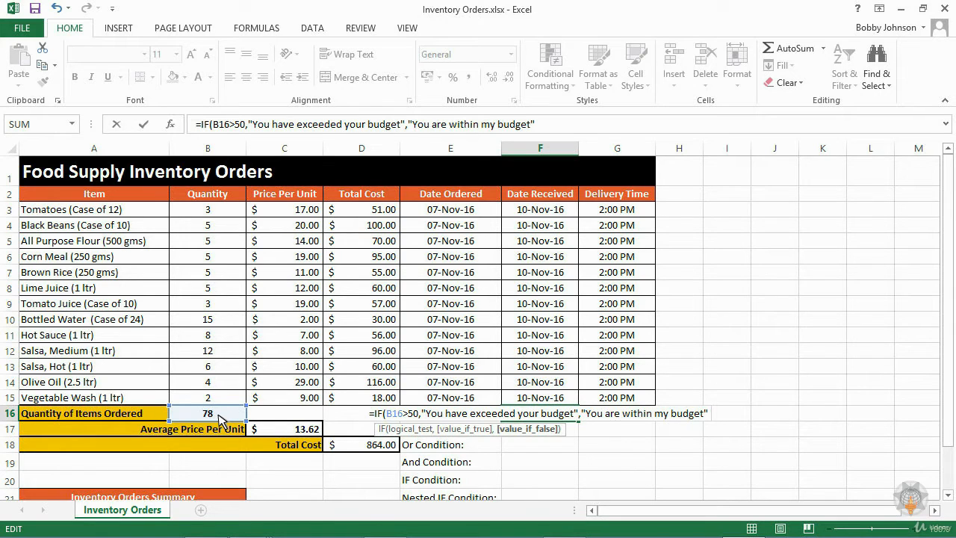
type(")")
key("Return")
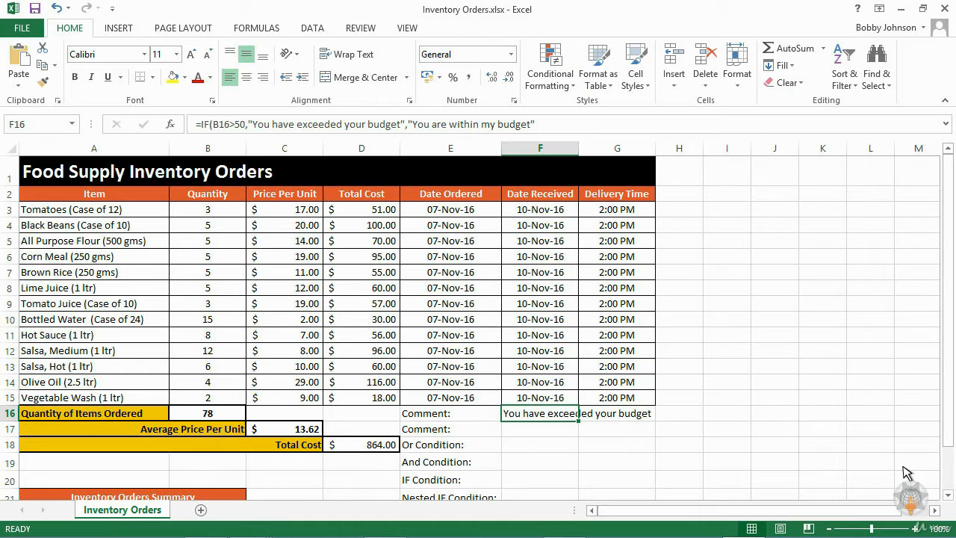
Set Value_if_false in F16's function arguments to 0, and try 1 as the value if true in the formula.
left_click(170, 124)
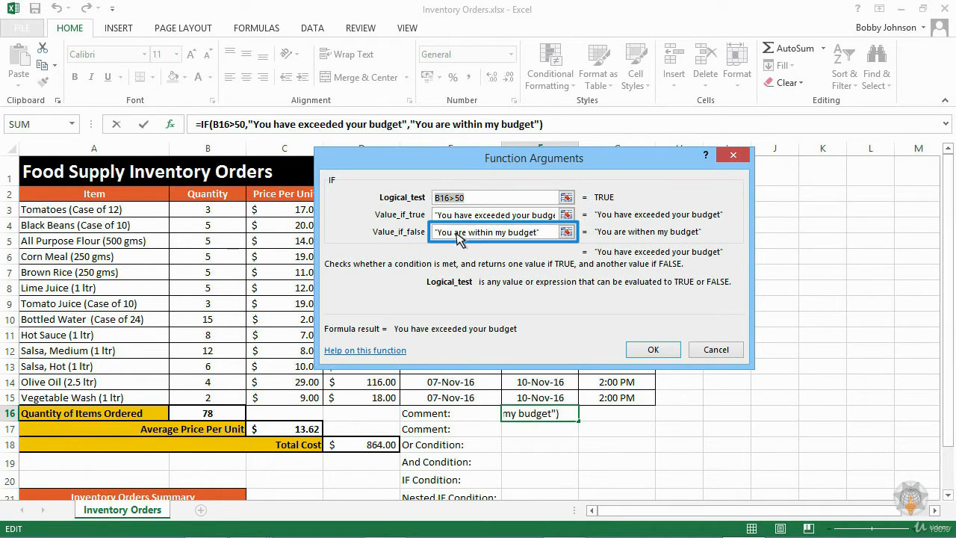
triple_click(540, 238)
type("0")
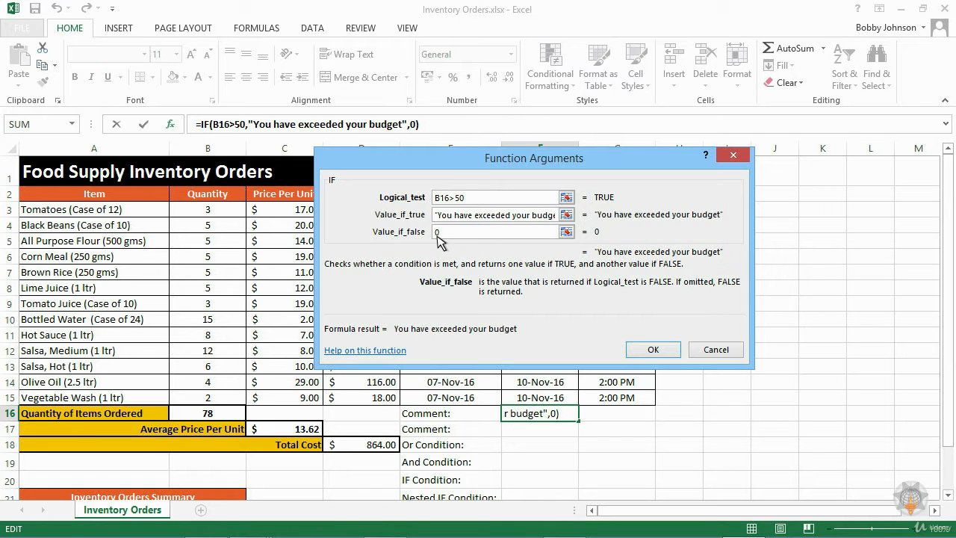
left_click(652, 350)
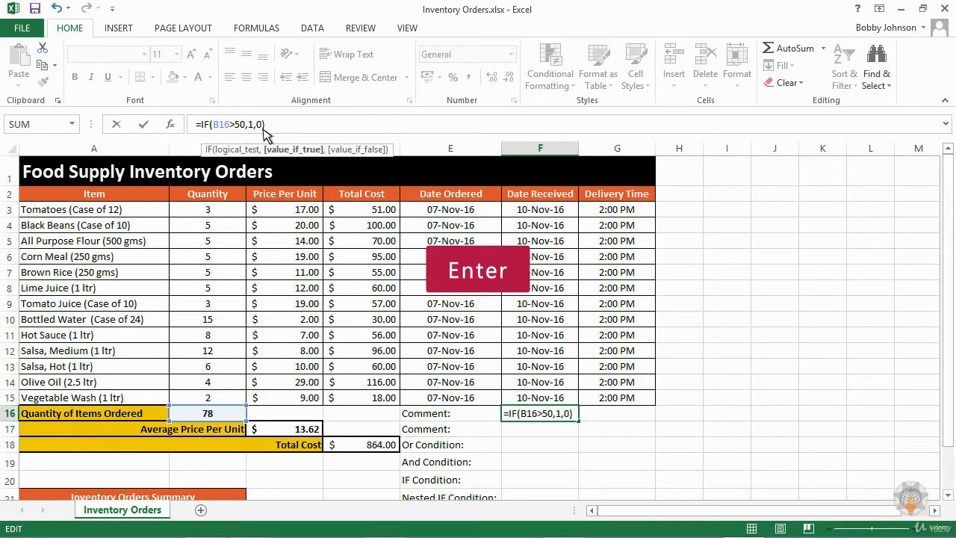
key("Return")
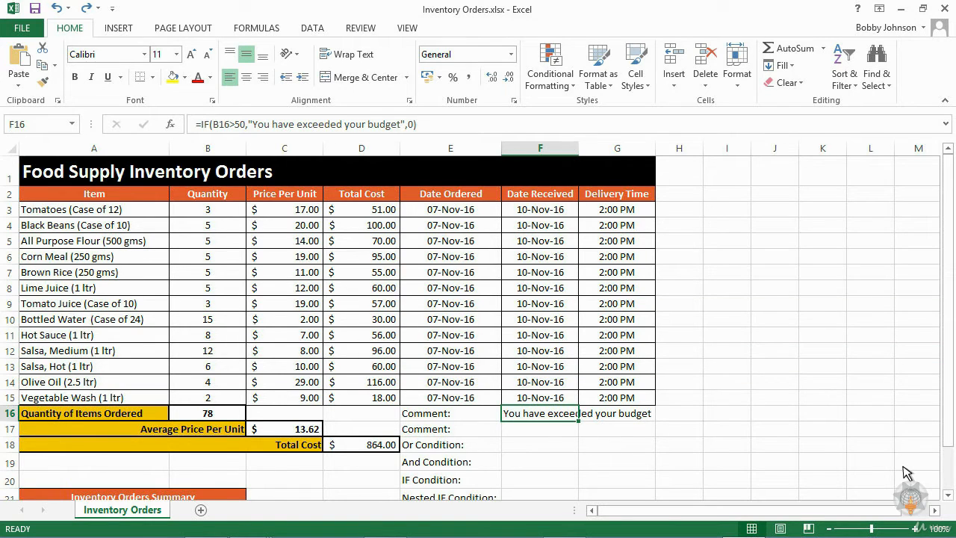
Enter =IF(D18>500,"Your total cost is exceeding your budget","Your total cost is not exceeding your budget") in cell F17.
left_click(506, 436)
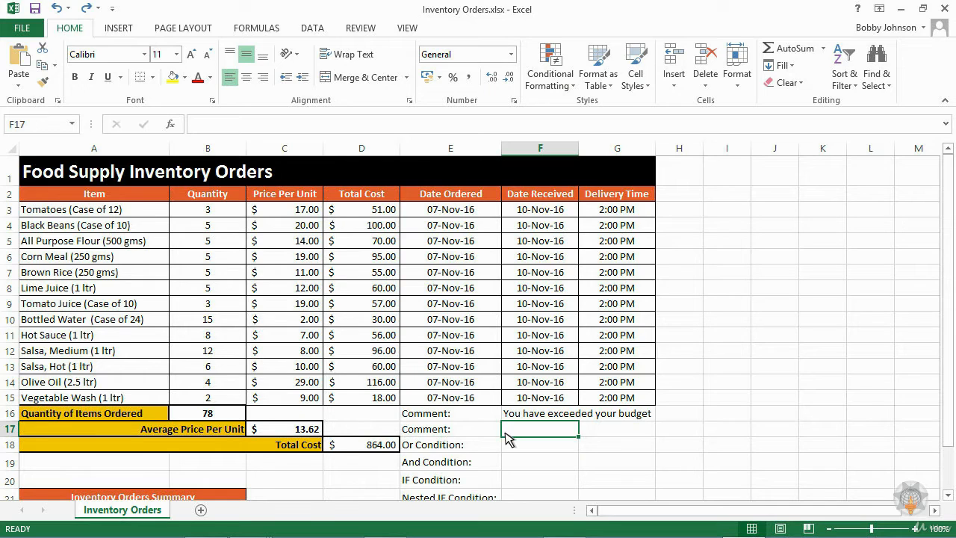
type("=")
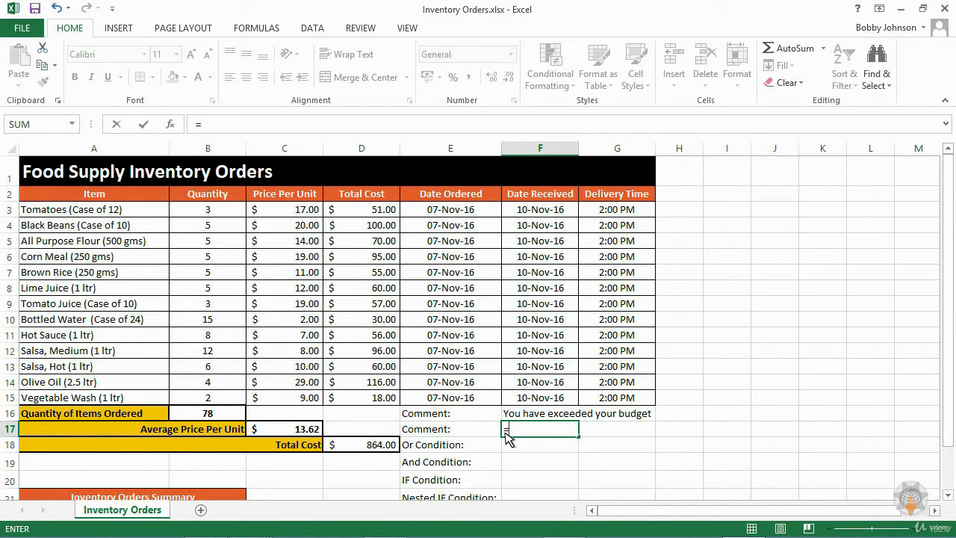
type("if")
key("Tab")
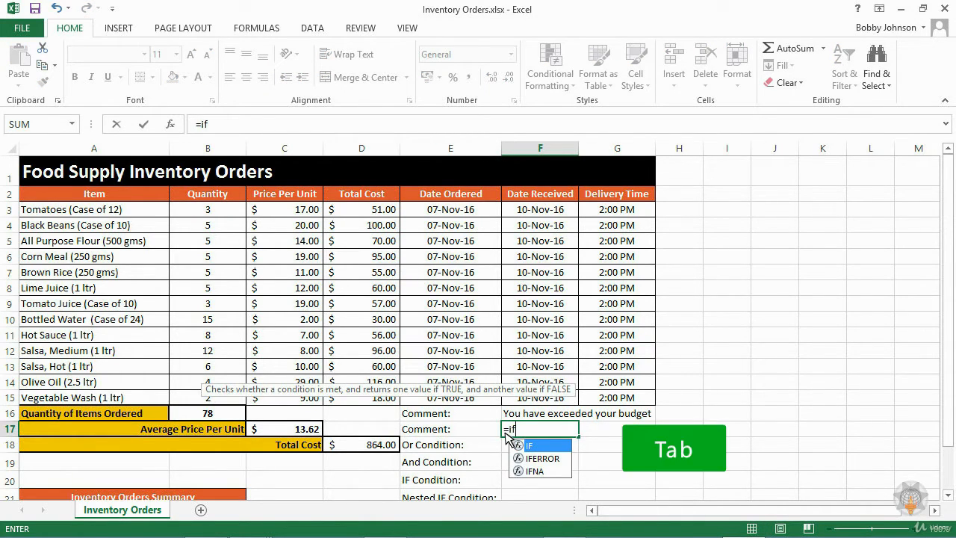
left_click(361, 447)
type(">500,\"")
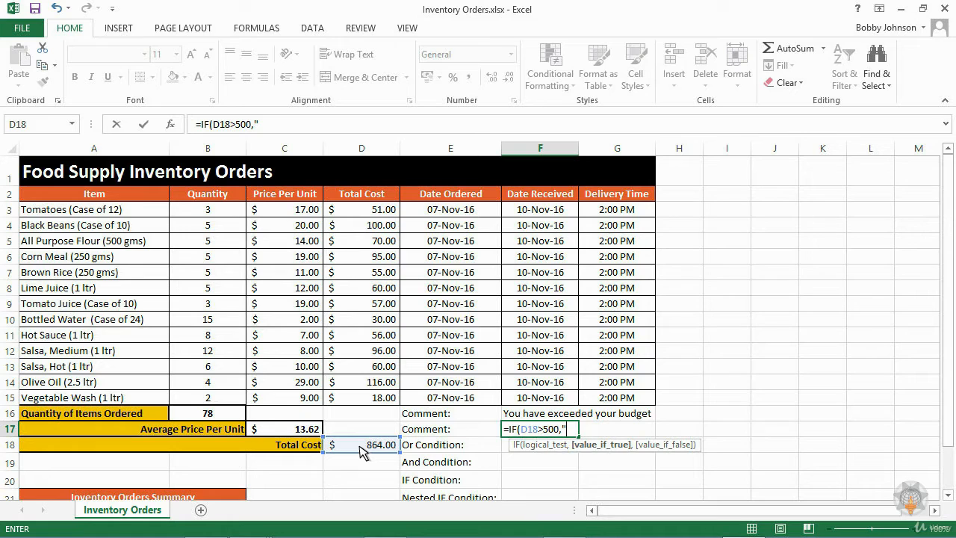
type("Your total cost is exceeding your budget\",")
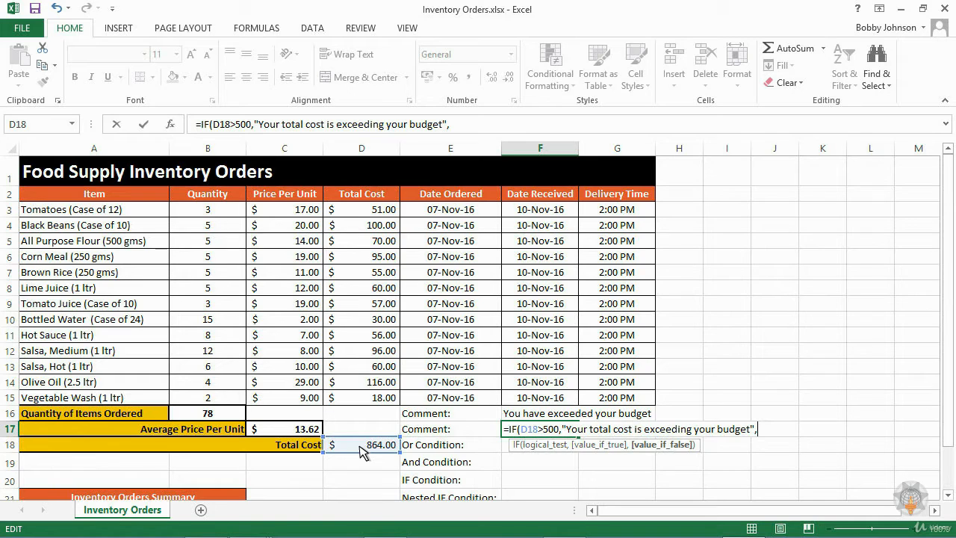
type("\"Your total cost is not exceeding your budget\"")
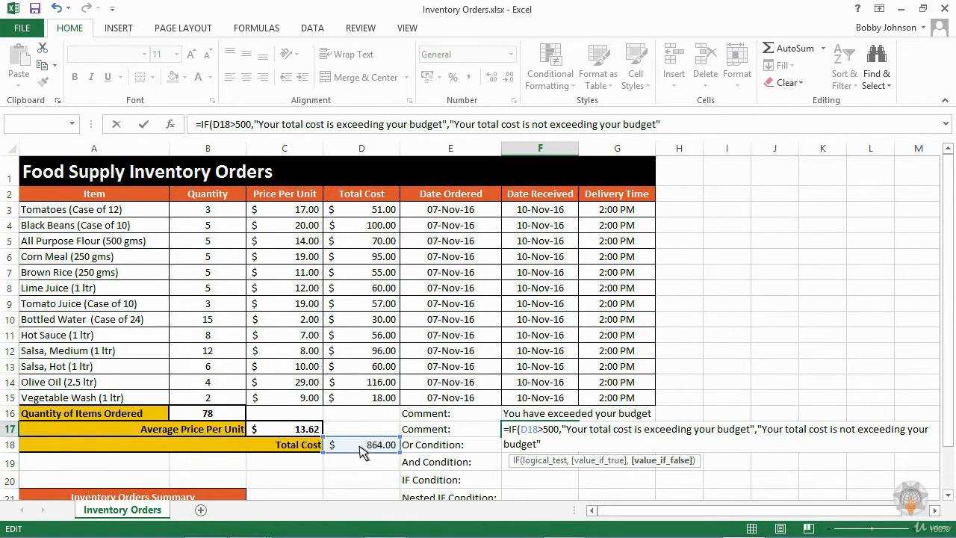
type(")")
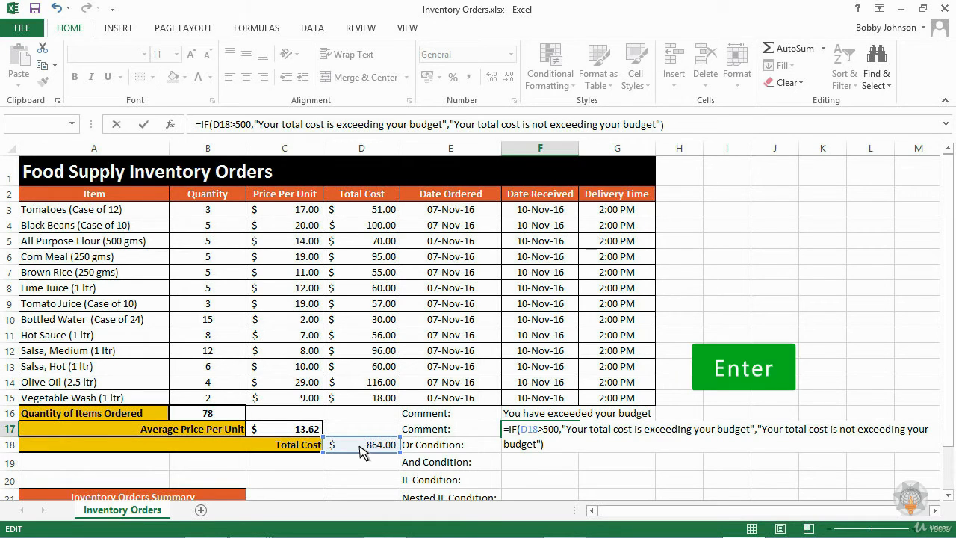
key("Return")
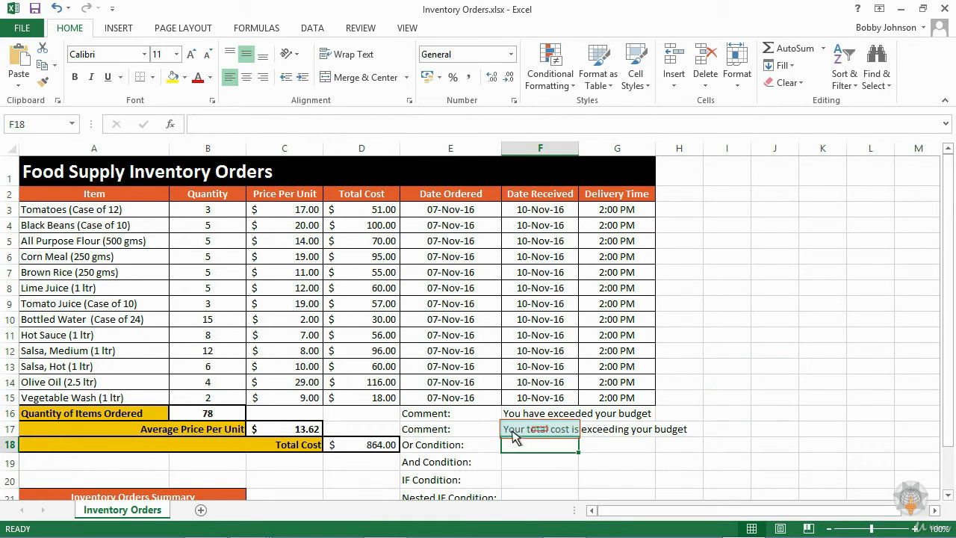
Change the total cost threshold in F17's IF formula to 1000.
left_click(527, 435)
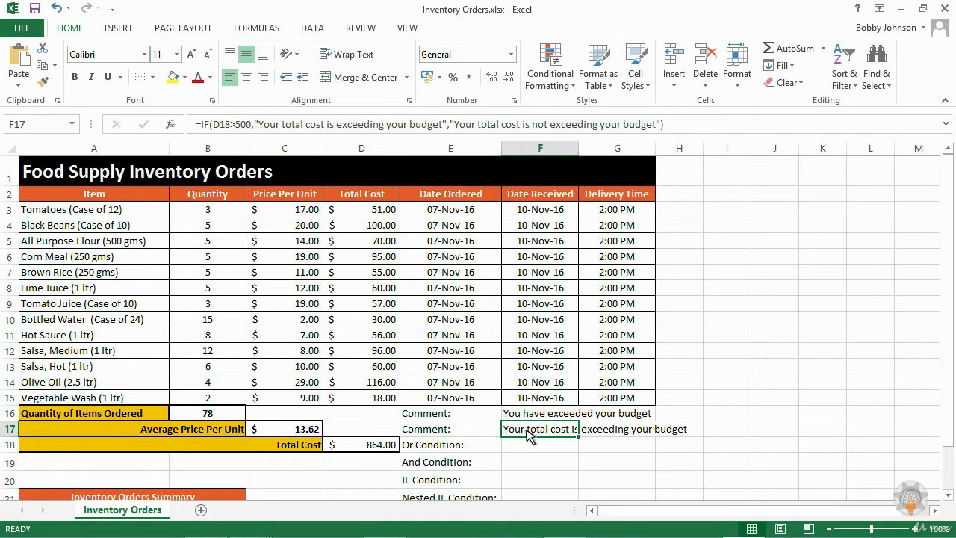
left_click_drag(253, 125, 236, 125)
type("1000")
key("Return")
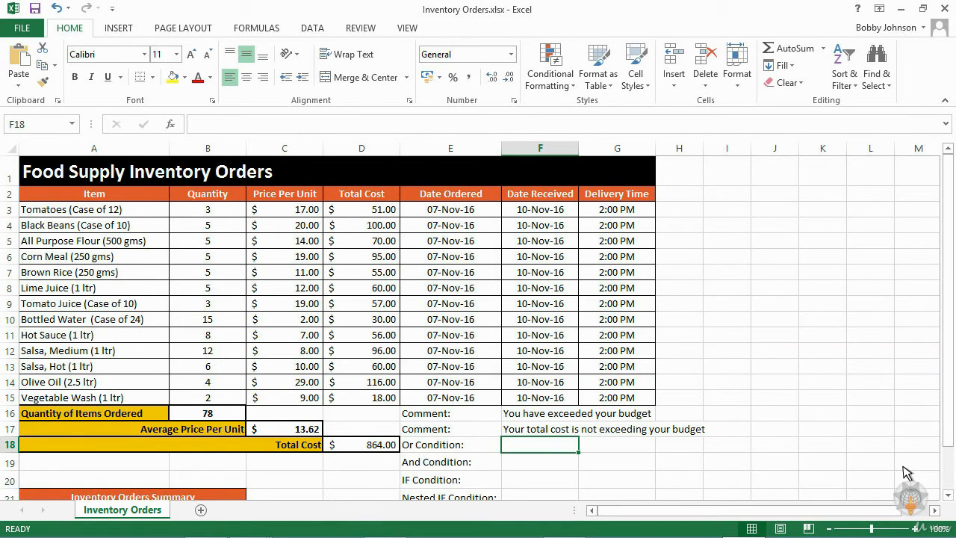
Enter =OR(B16>50,D18>1000) in cell F18 to test the item quantity and total cost.
left_click(219, 414)
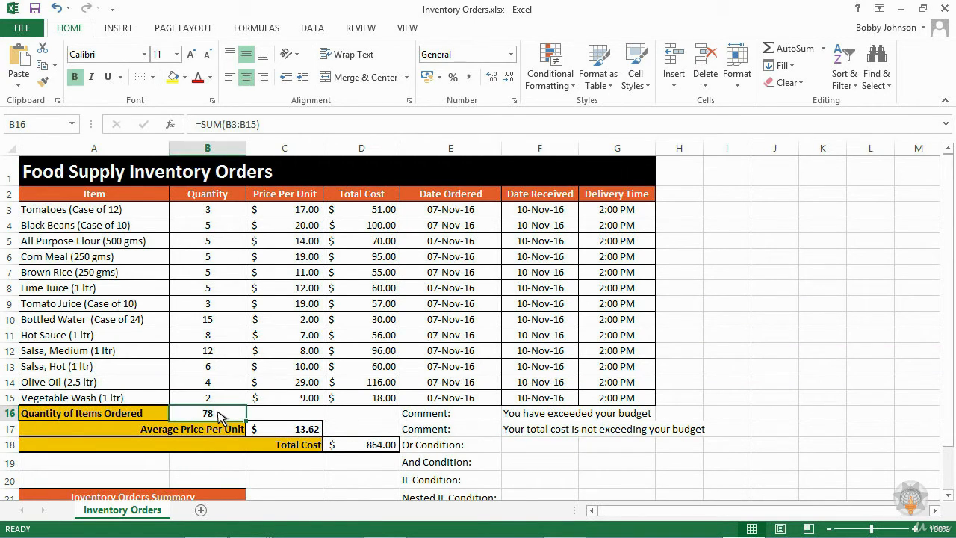
left_click(361, 447)
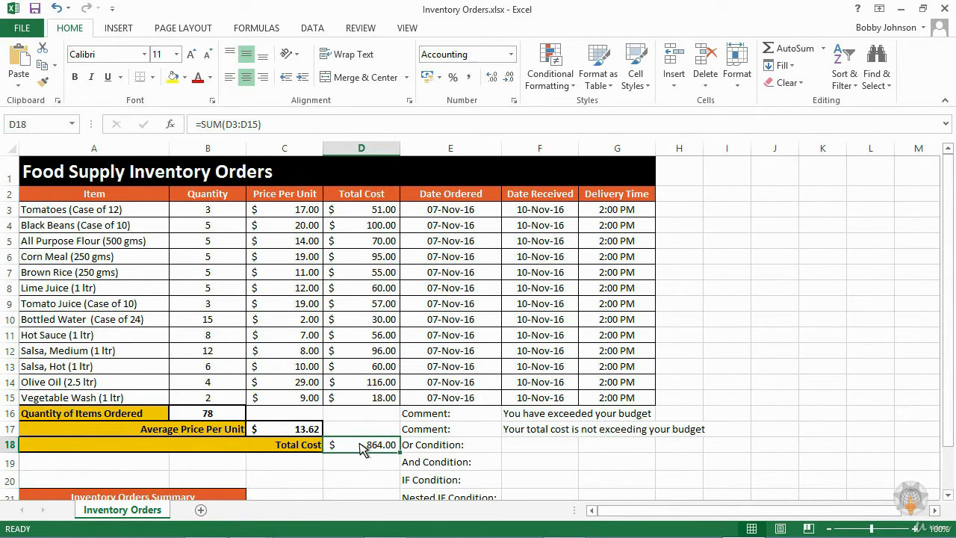
left_click(216, 415)
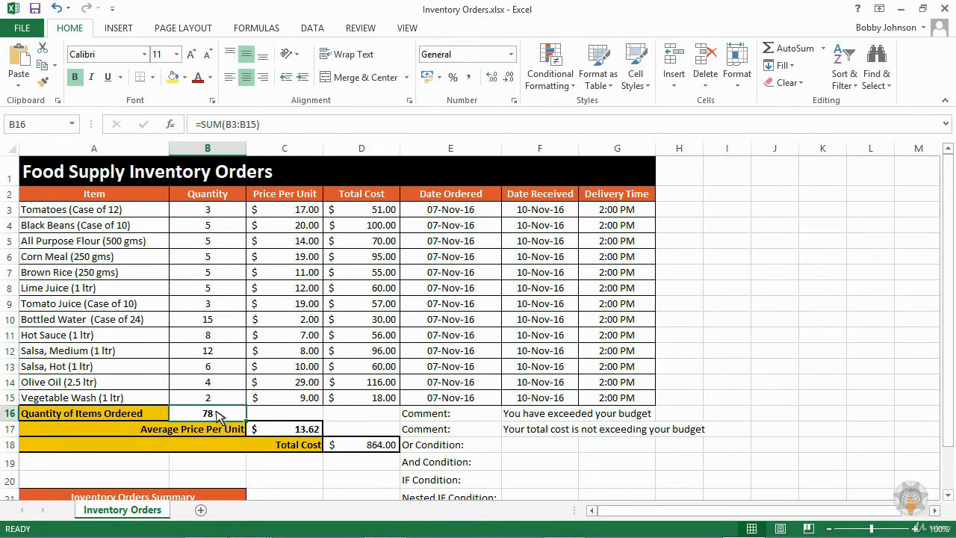
left_click(525, 420)
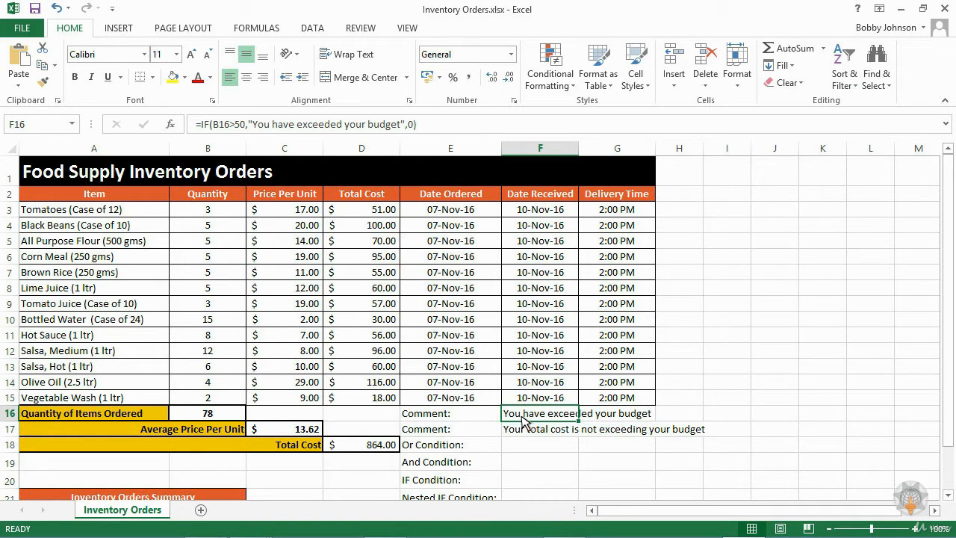
left_click(359, 446)
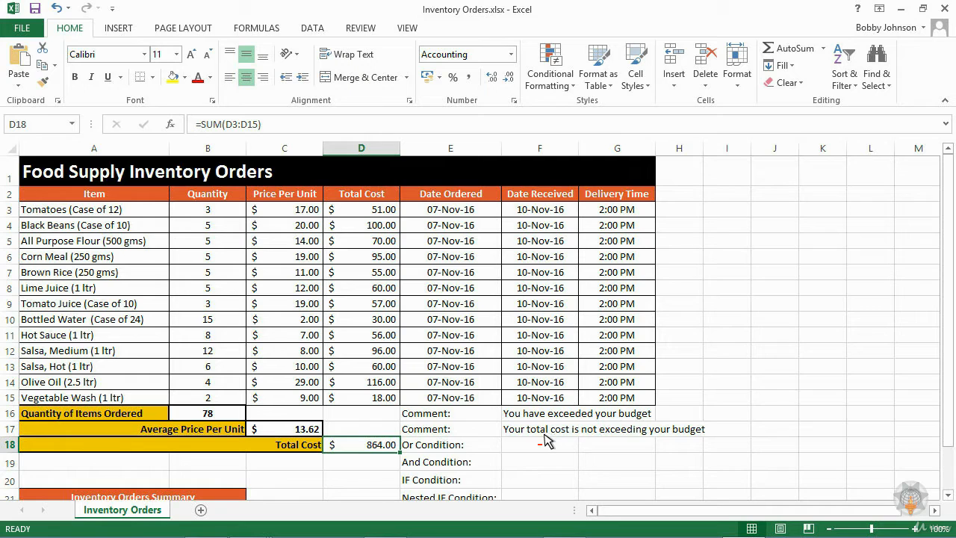
left_click(507, 448)
type("=or")
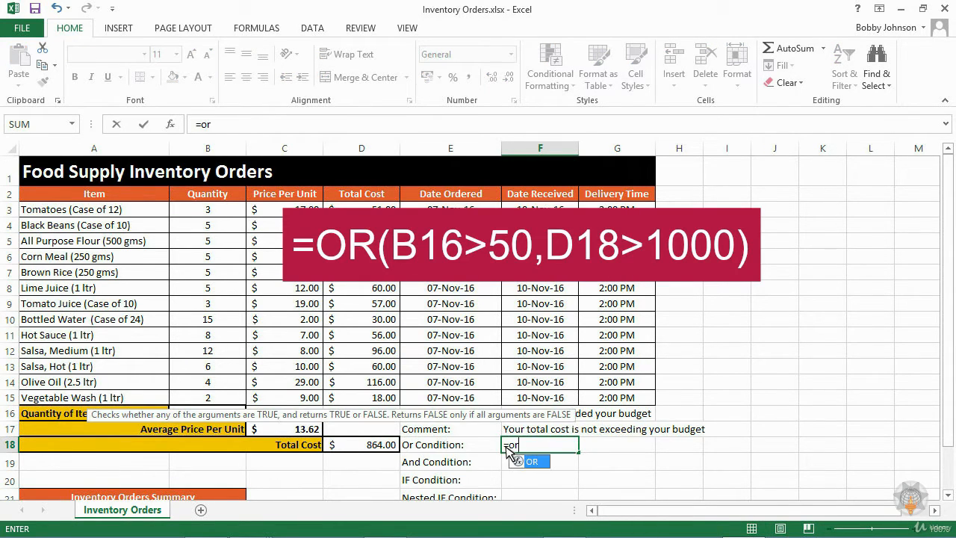
key("Tab")
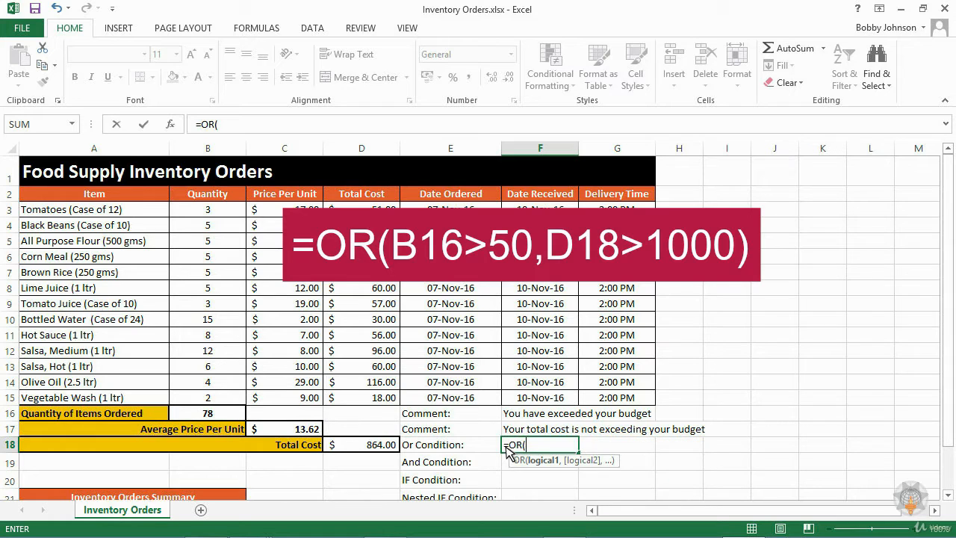
left_click(215, 415)
type(">50")
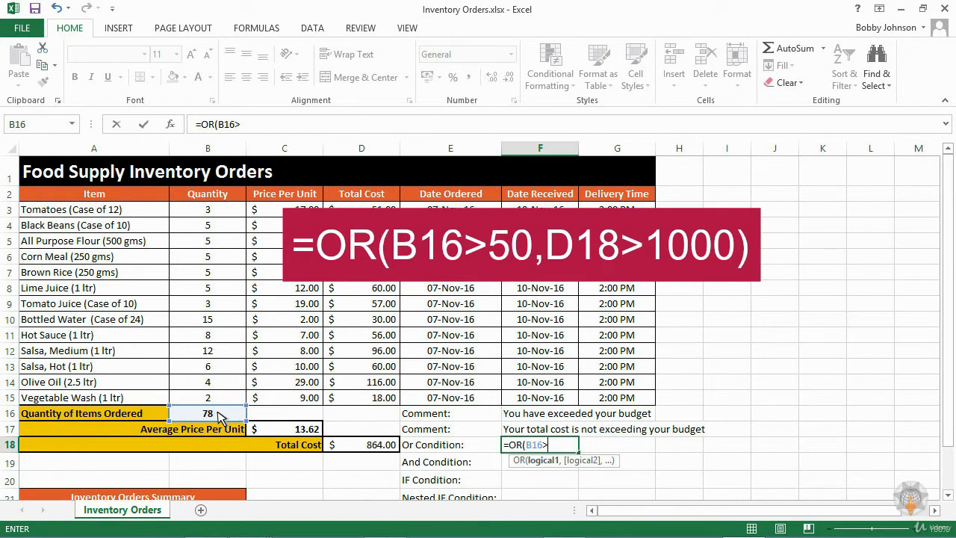
type(",")
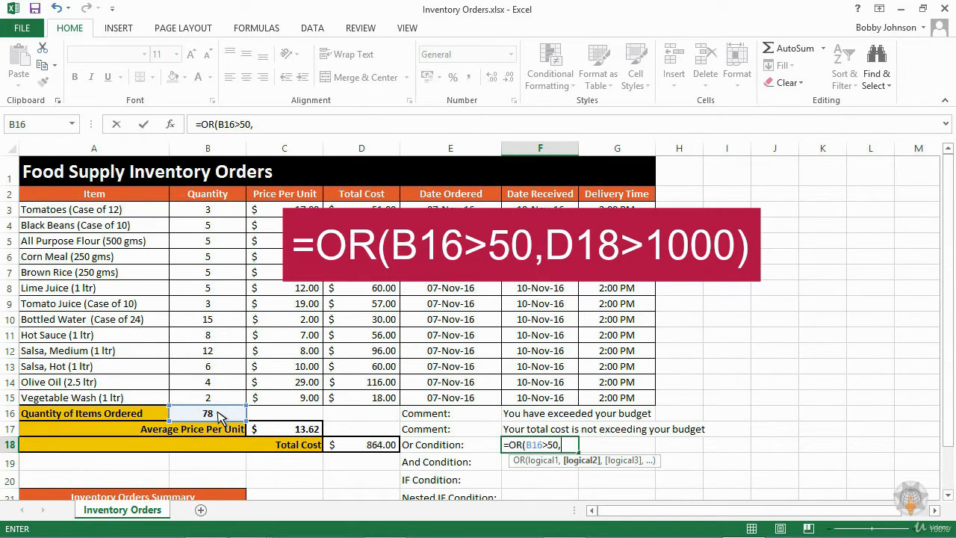
left_click(357, 446)
type(">1000)")
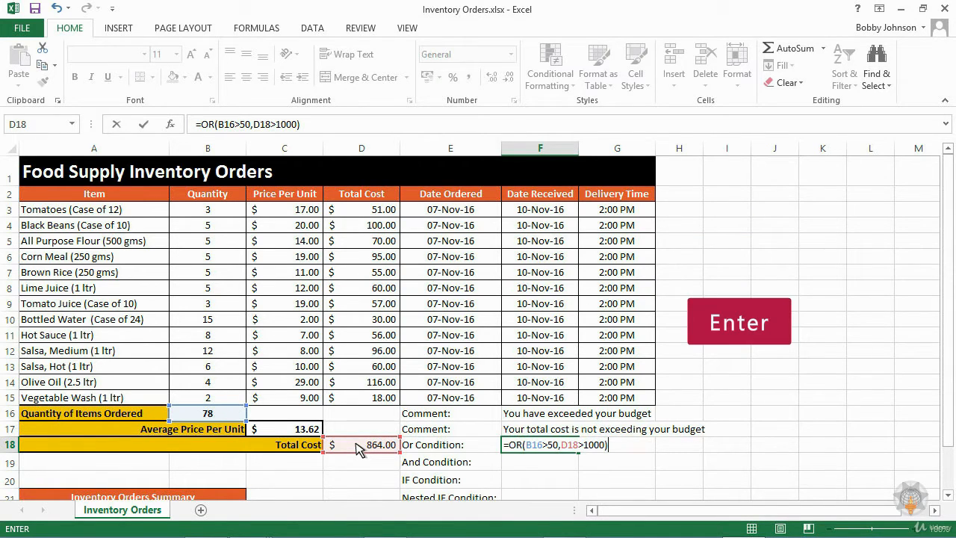
key("Return")
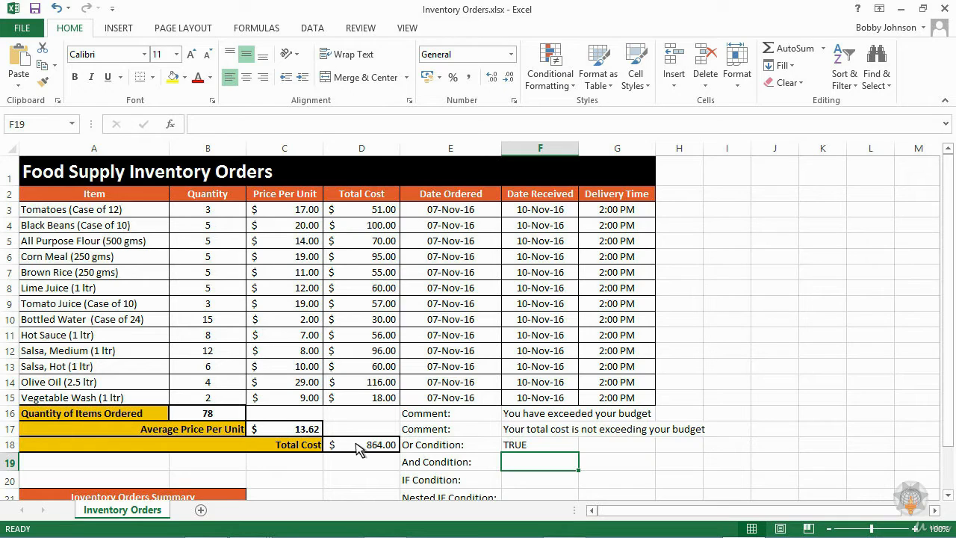
Change the quantity threshold in F18's OR formula to 100.
left_click(533, 446)
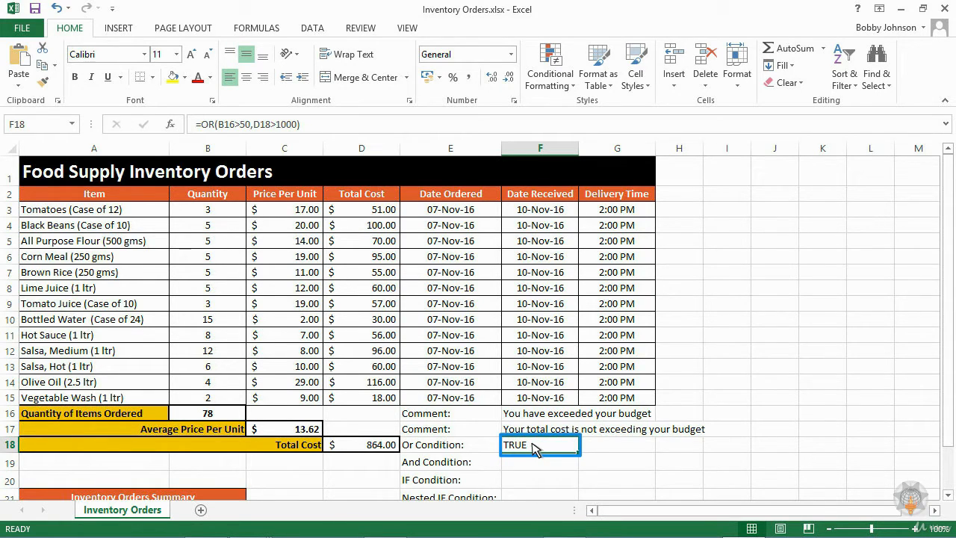
left_click(217, 417)
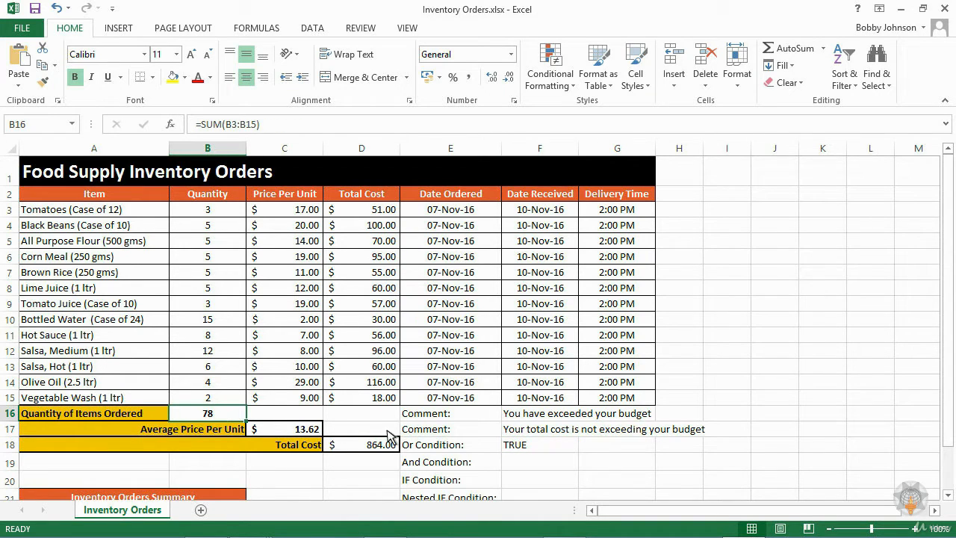
left_click(533, 448)
double_click(246, 125)
type("100,D18>1000)")
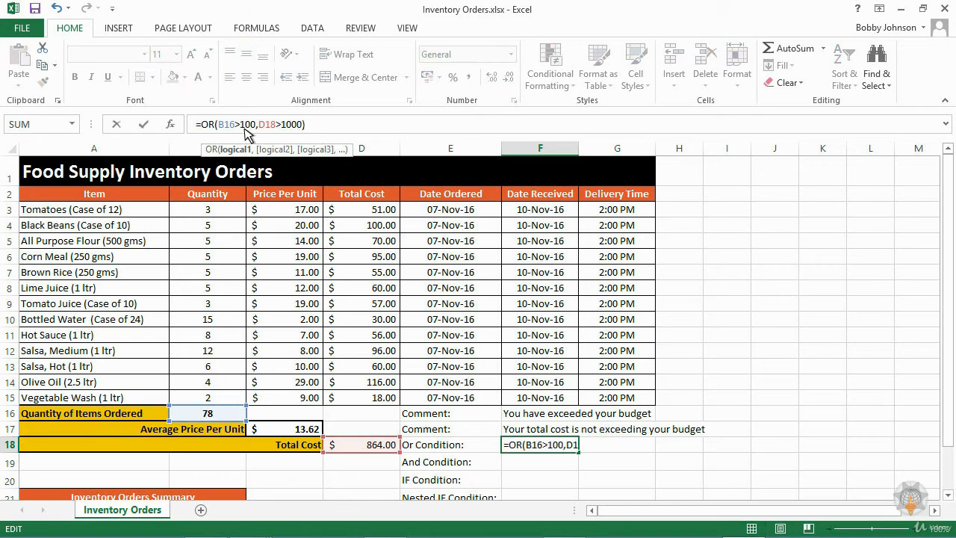
key("Return")
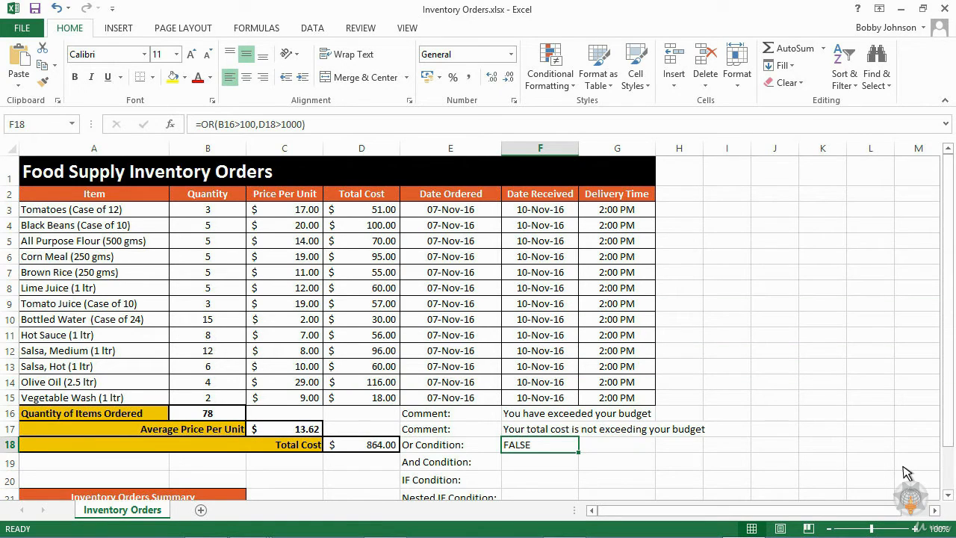
Enter =AND(B16>50,D18>1000) in cell F19 beside the And Condition label.
left_click(218, 415)
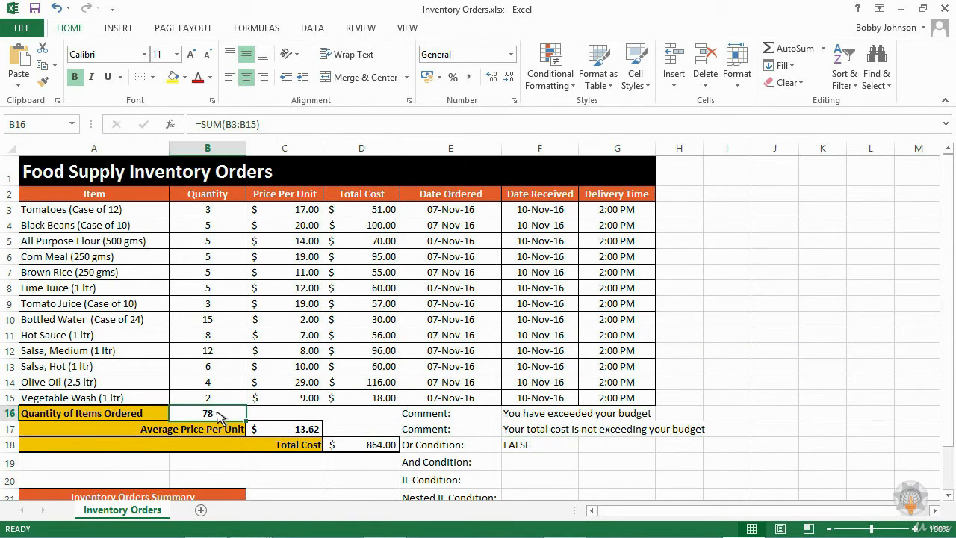
left_click(359, 447)
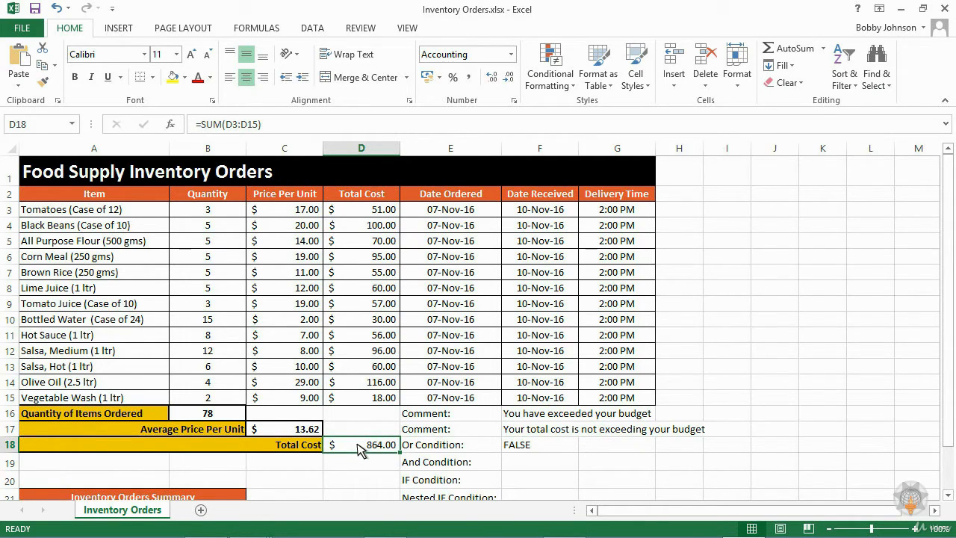
left_click(216, 415)
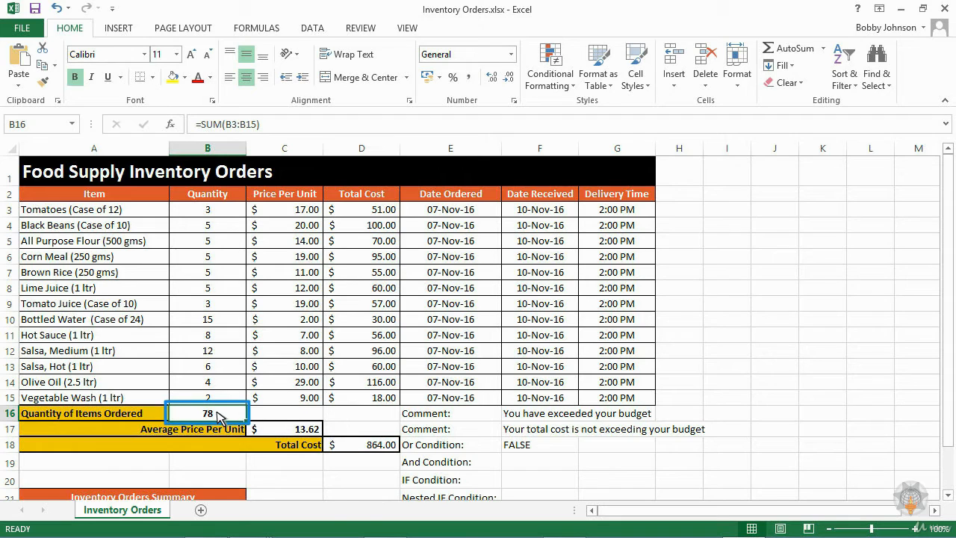
left_click(359, 446)
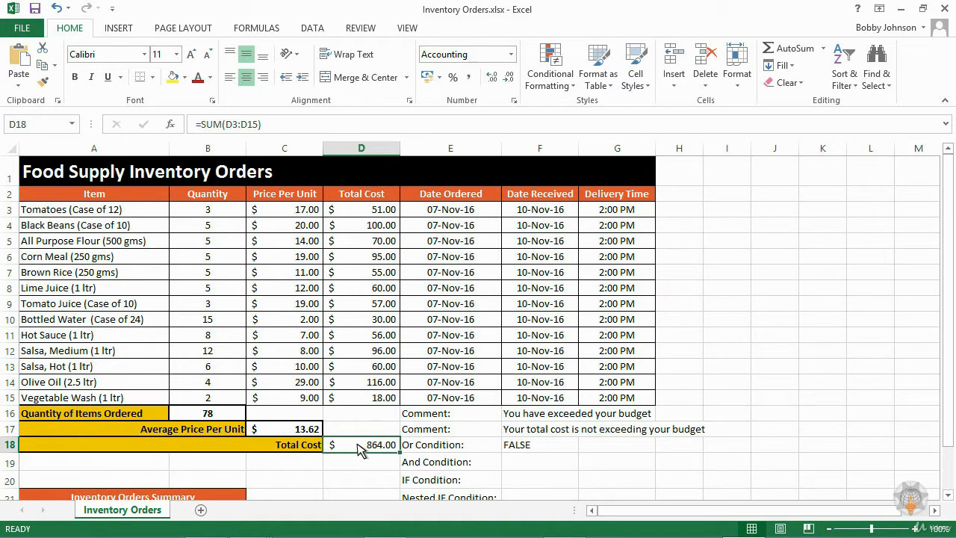
left_click(477, 465)
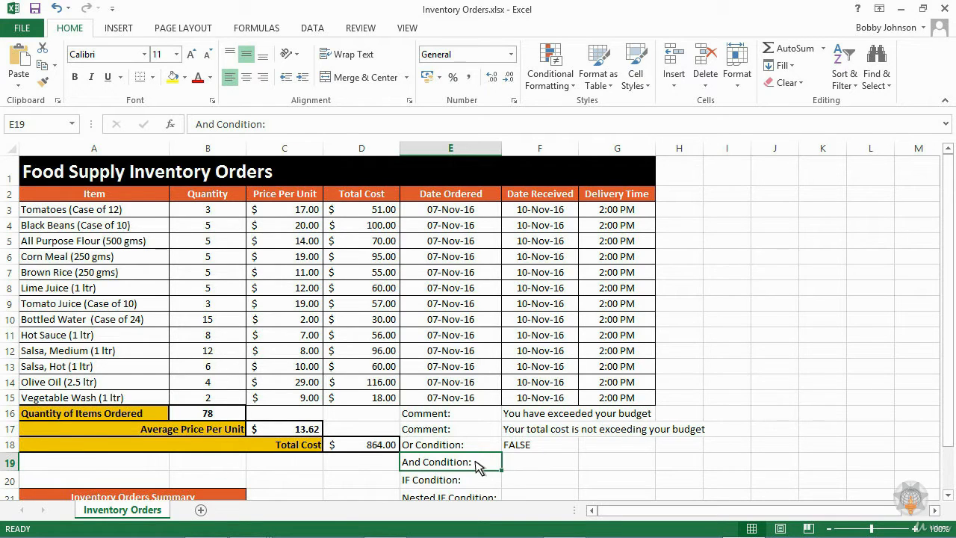
left_click(508, 469)
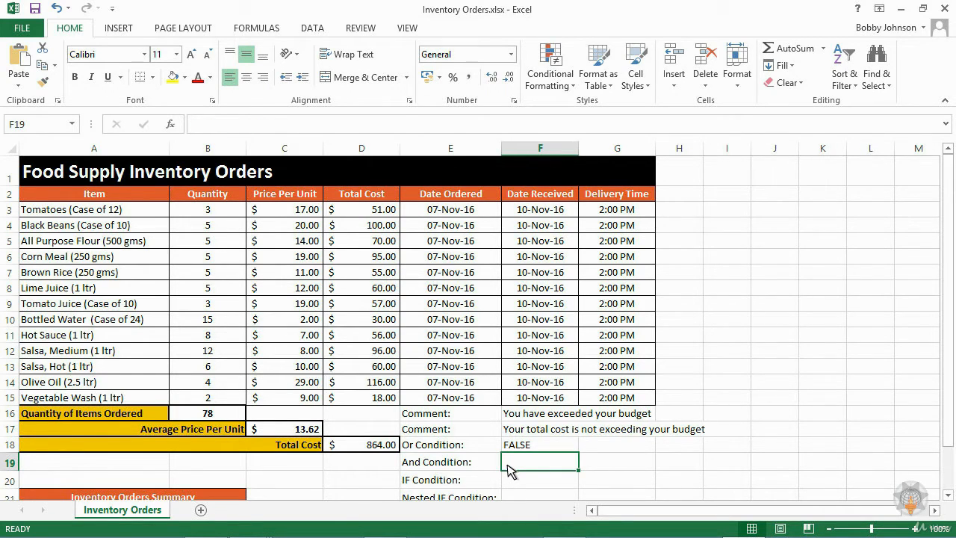
type("=an")
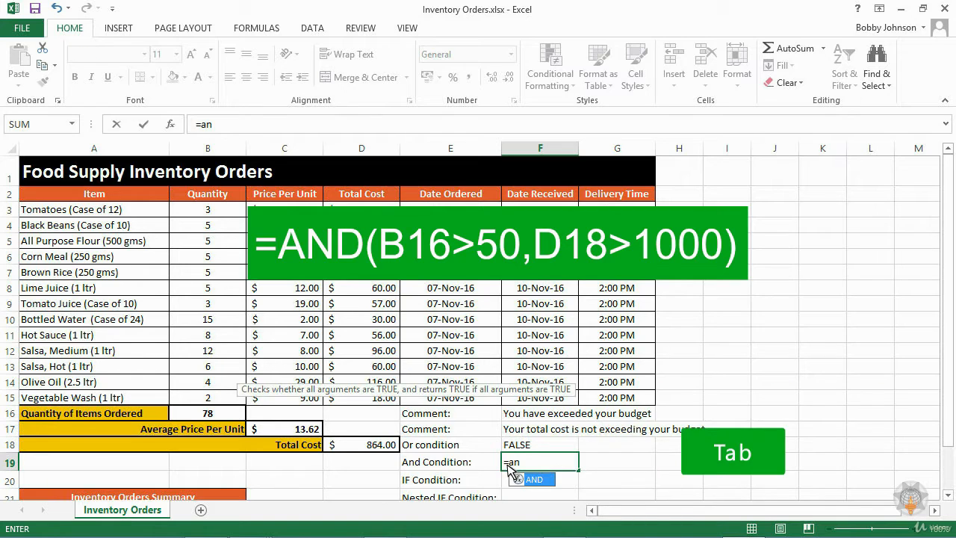
key("Tab")
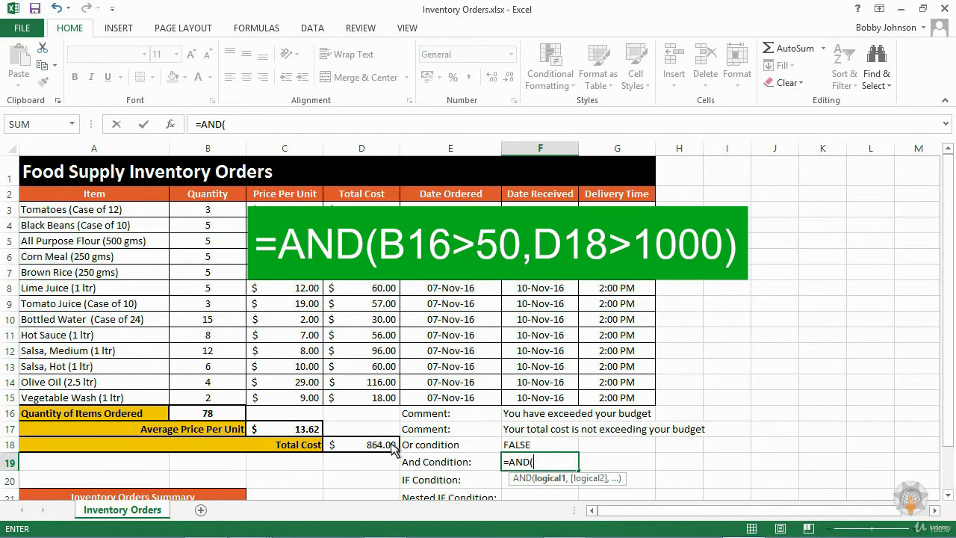
left_click(217, 415)
type(">50")
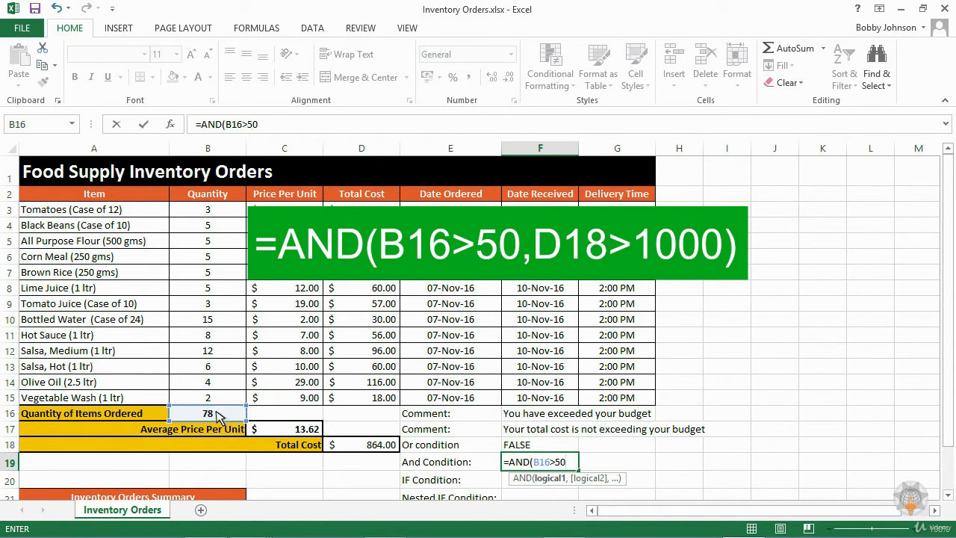
type(",")
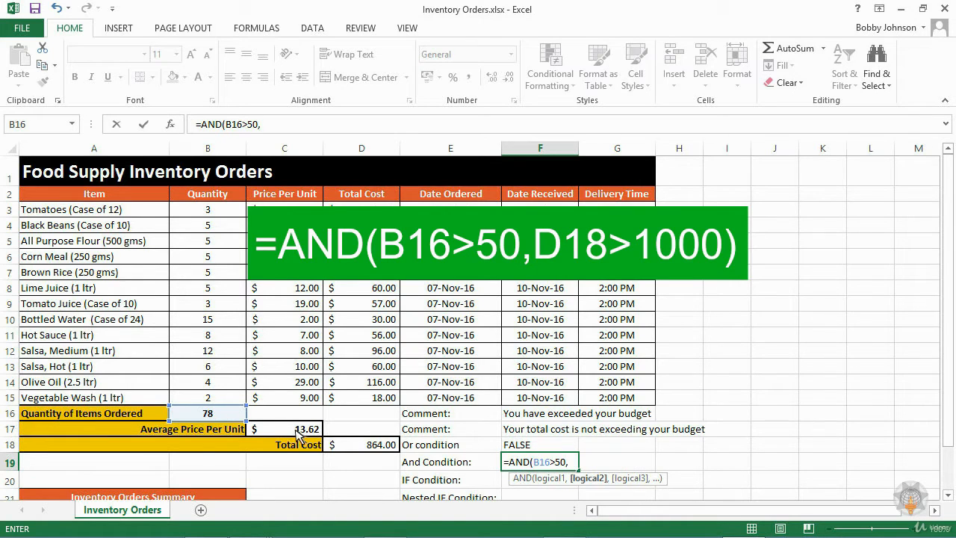
left_click(357, 448)
type(">1000)")
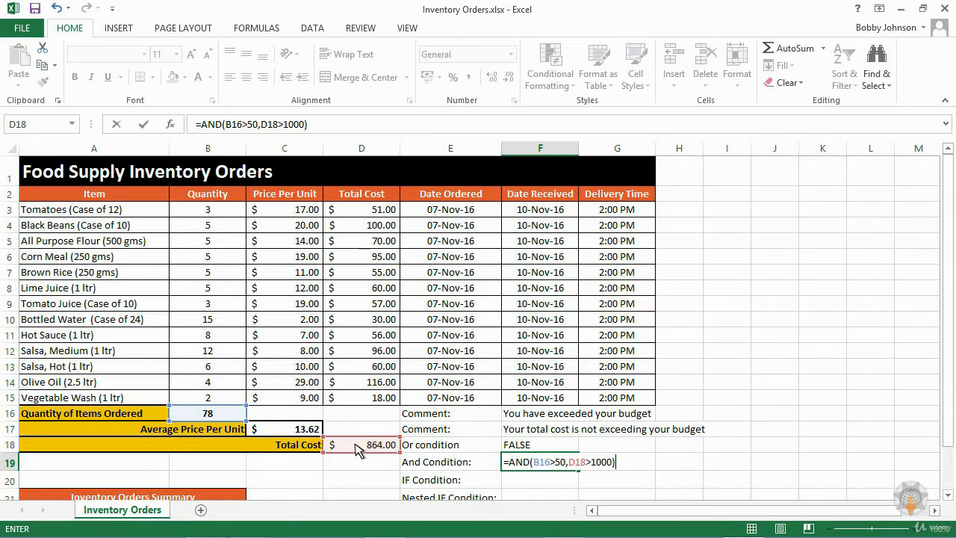
key("Return")
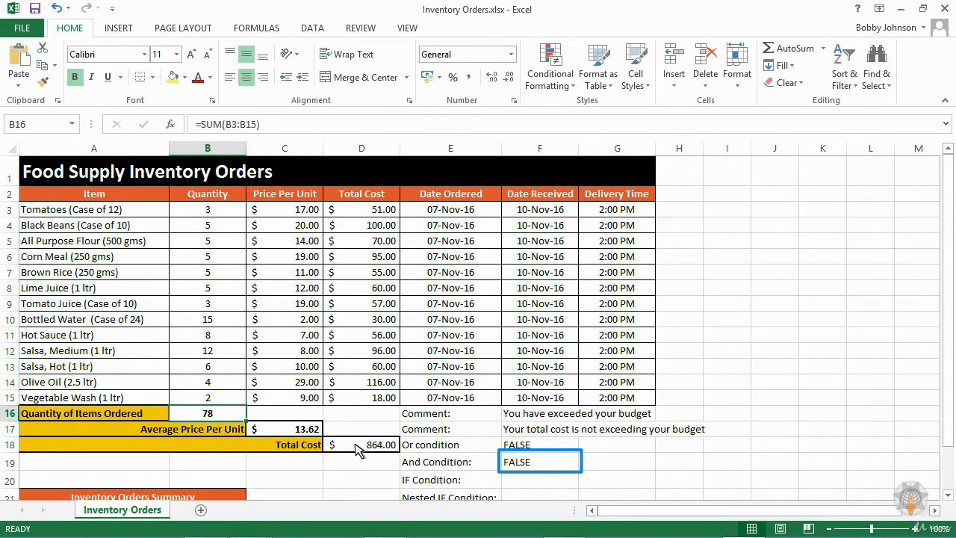
Try a total cost of 1100 in D18 to test the AND condition in F19.
left_click(359, 449)
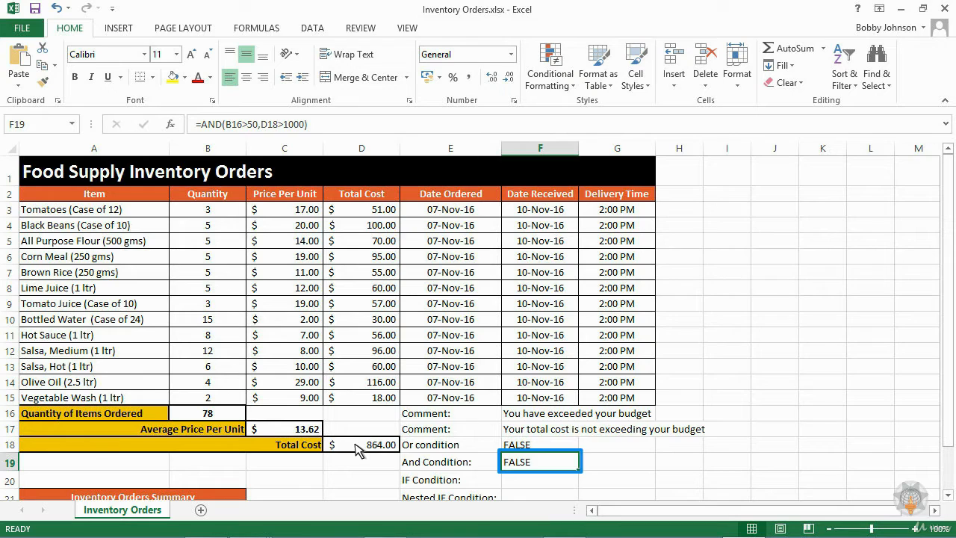
left_click(360, 448)
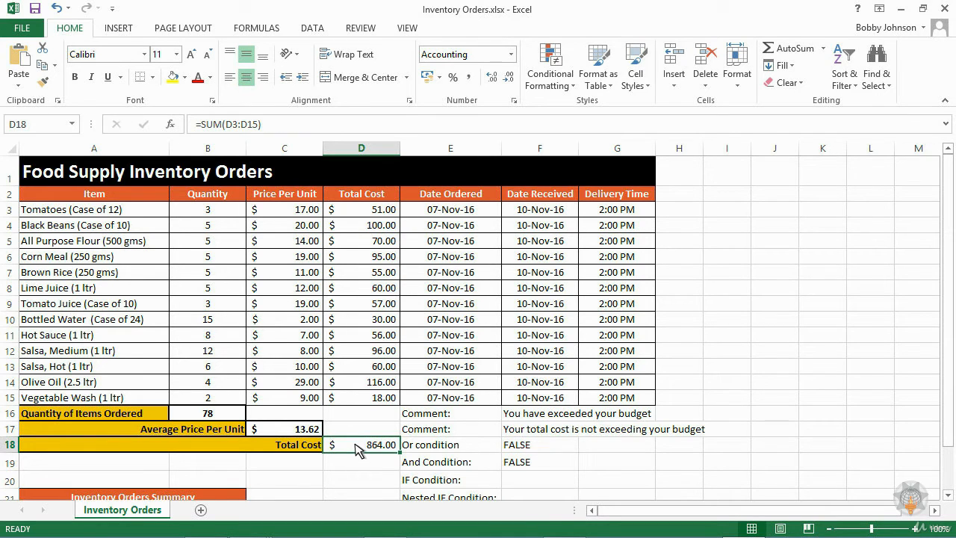
type("1100")
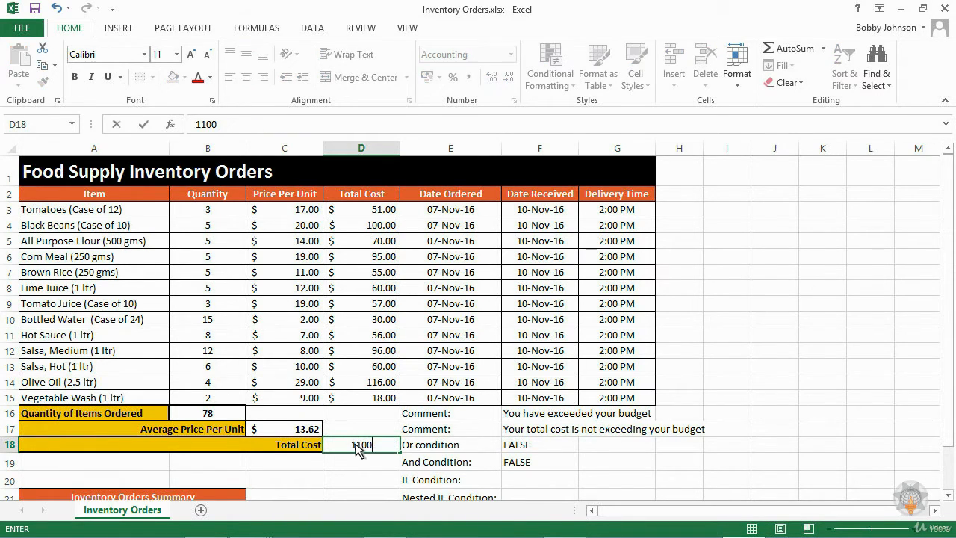
key("Return")
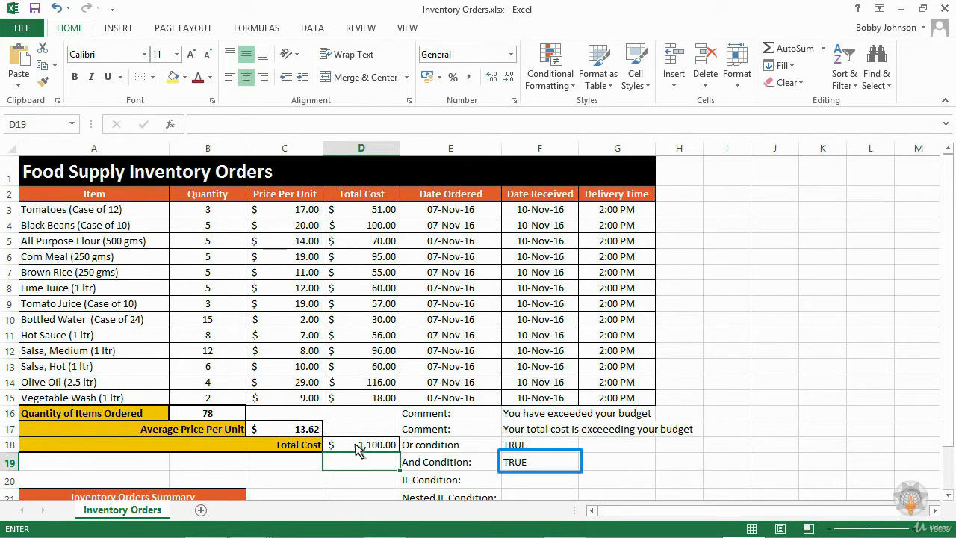
key("Right")
key("Right")
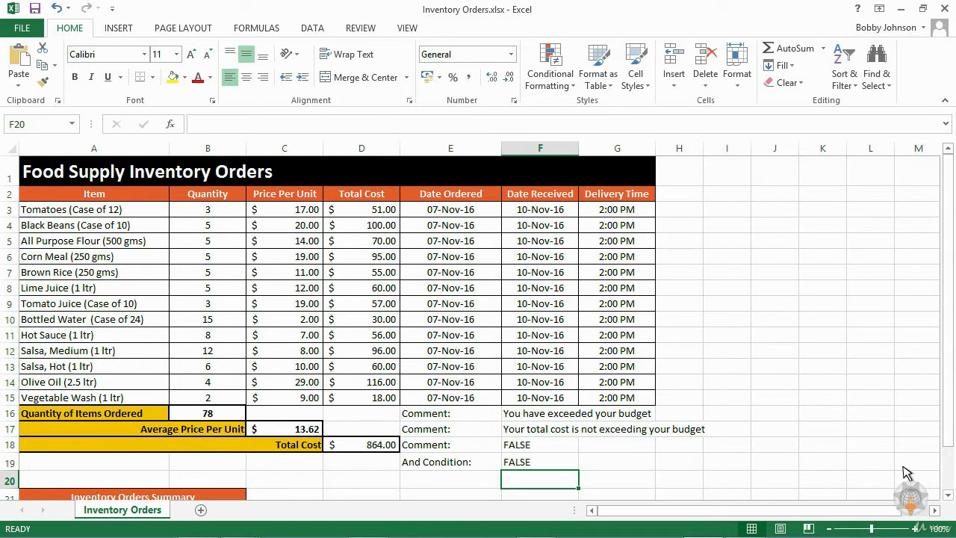
Enter =IF(OR(B16>50,D18>500),"Exceeded","Not Exceeded") in cell F20 to combine the IF and OR conditions.
left_click(221, 417)
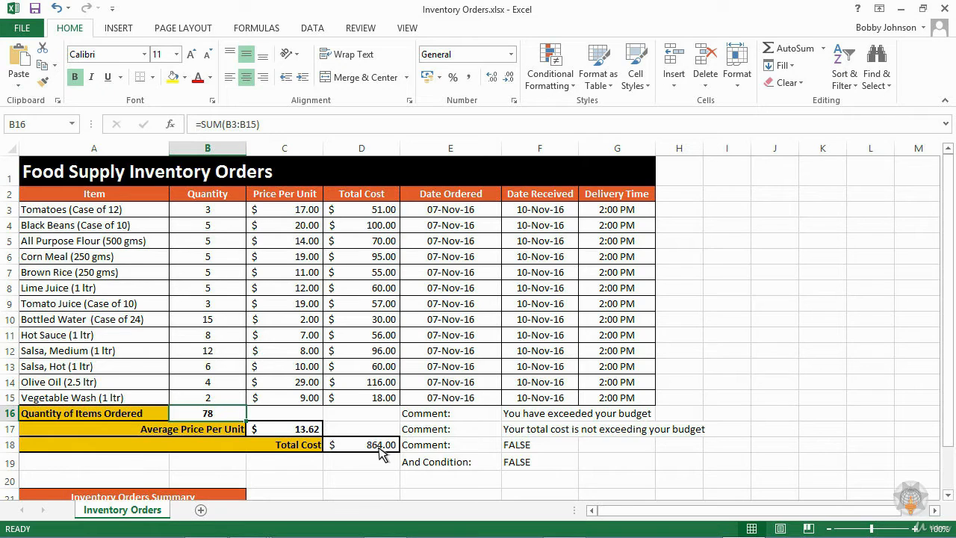
left_click_drag(504, 418, 514, 437)
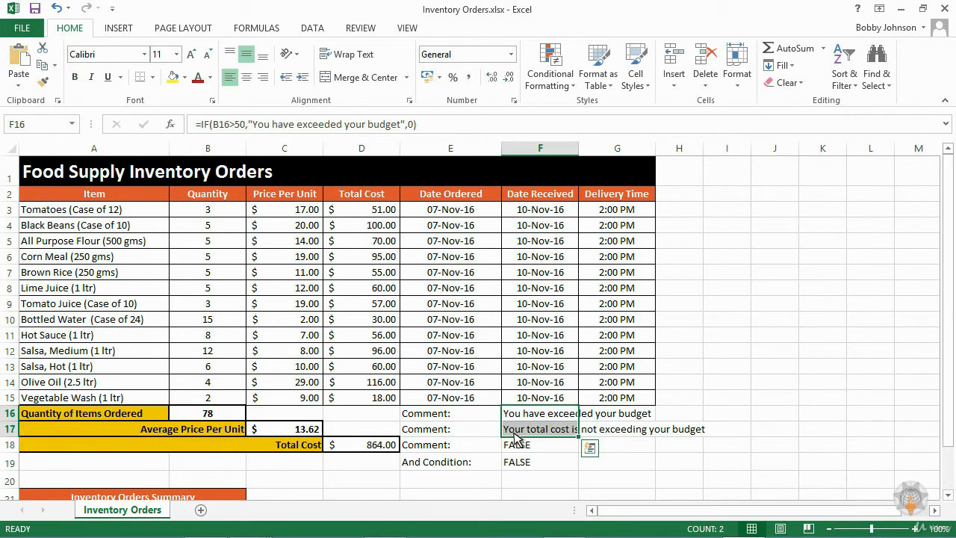
left_click(511, 482)
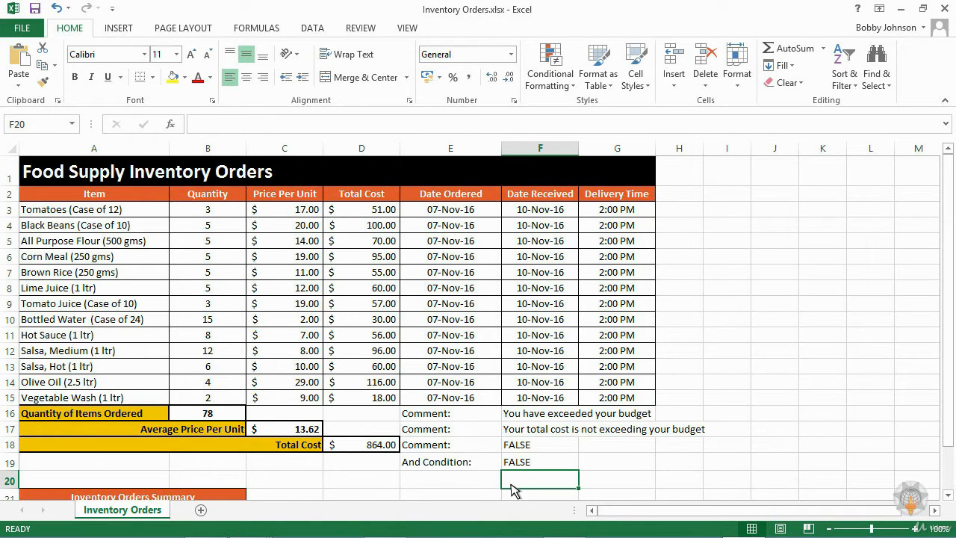
type("=if")
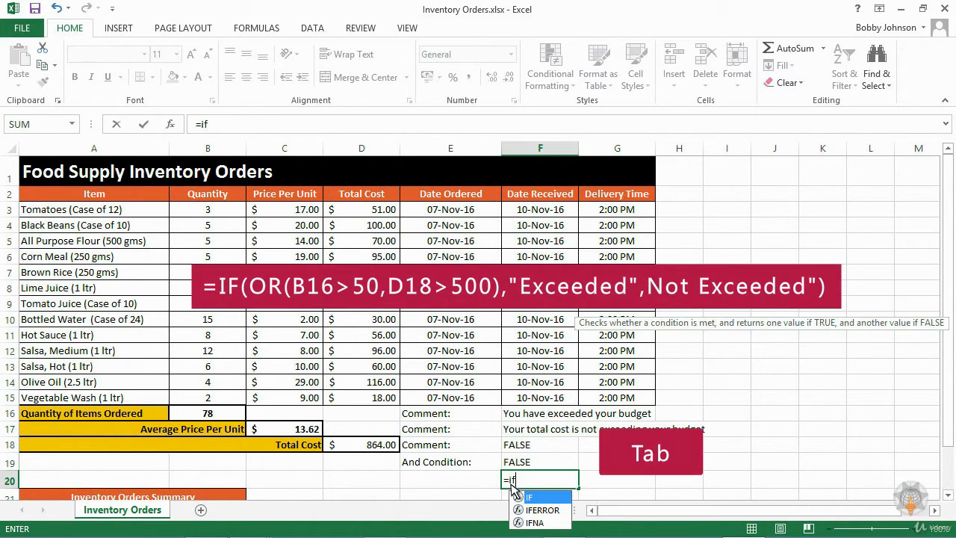
key("Tab")
type("or(")
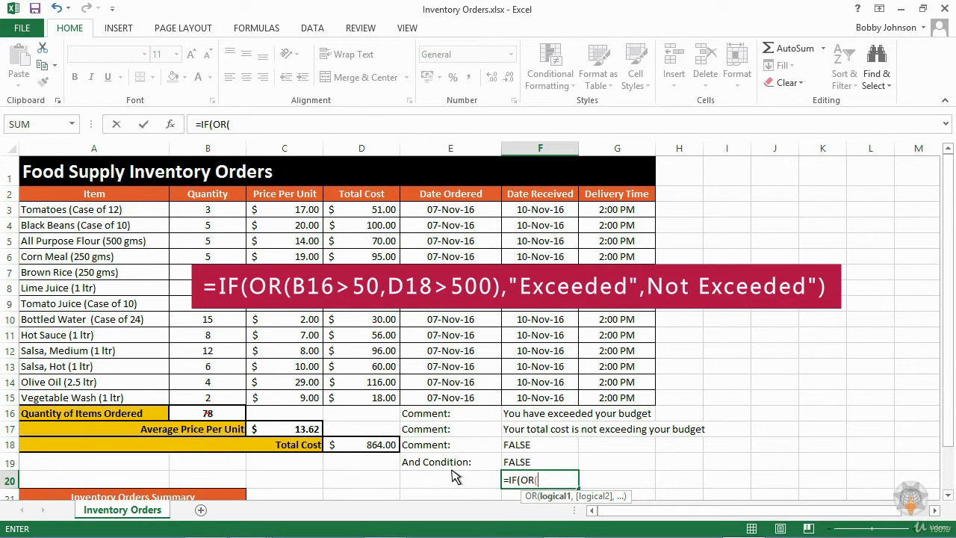
left_click(215, 415)
type(">50")
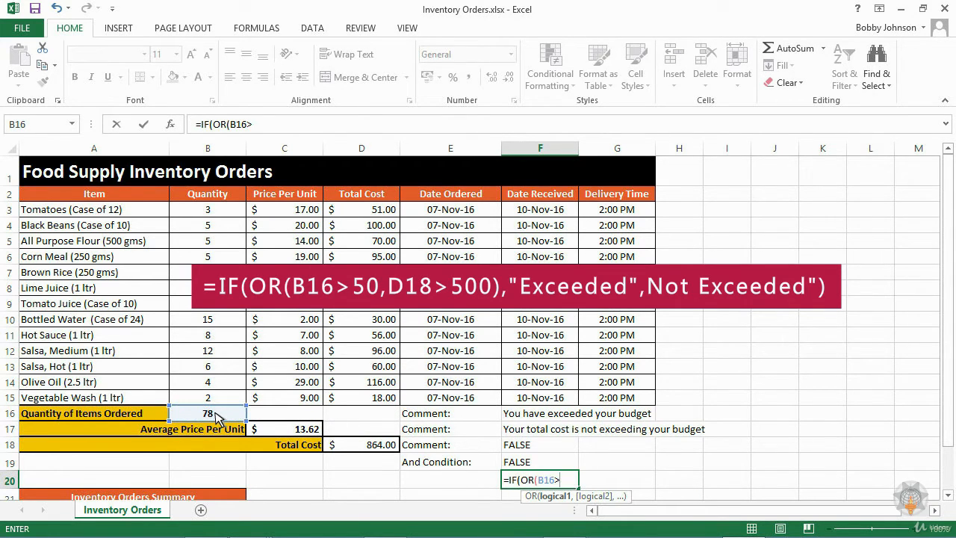
type(",")
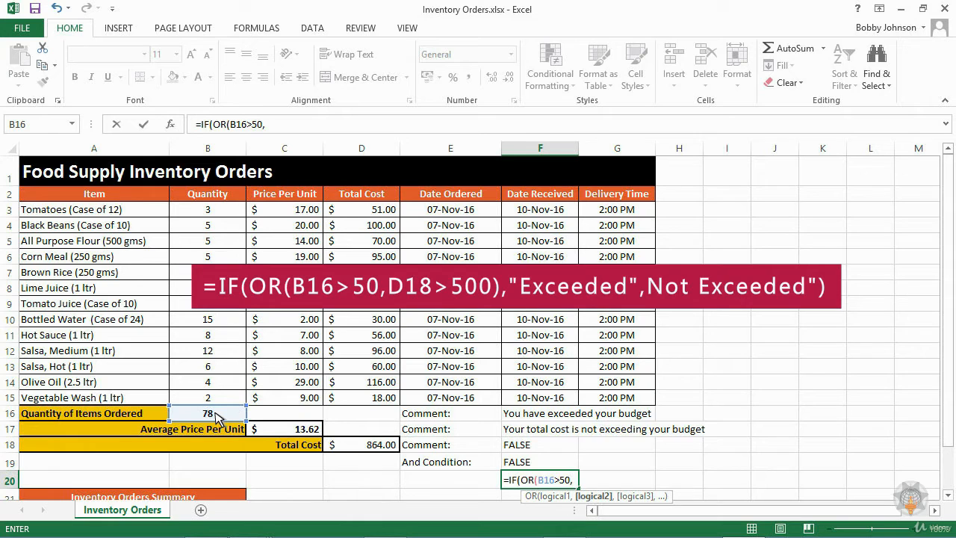
left_click(351, 446)
type(">500")
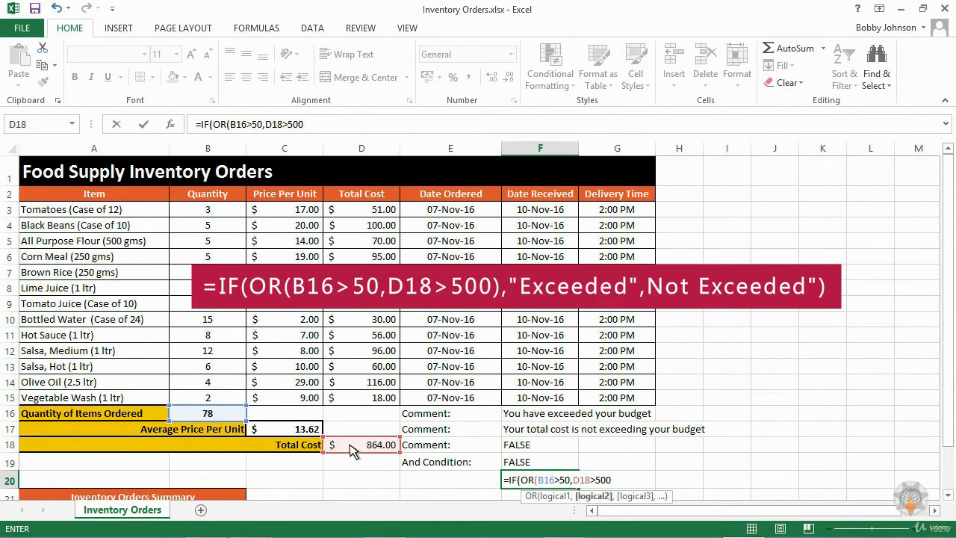
type("),")
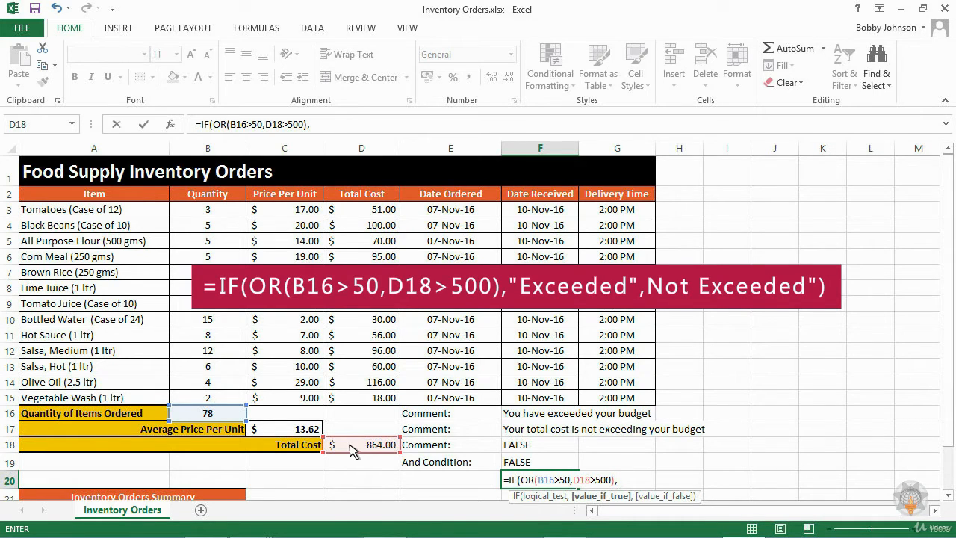
type("\"Exceeded\",\"Not Exceeded\")")
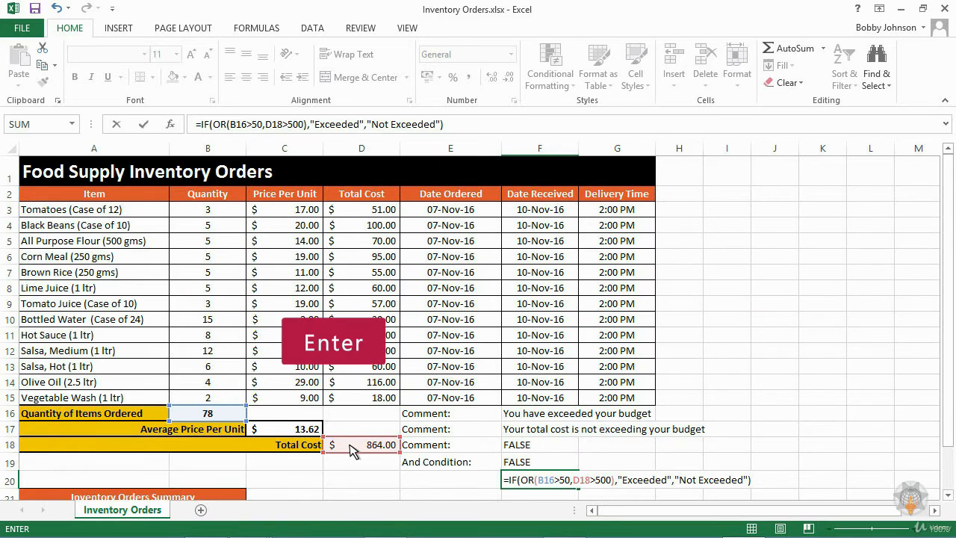
key("Return")
Replace OR with AND in F20's formula and check it against the item quantity in B16 and total cost in D18.
left_click(515, 454)
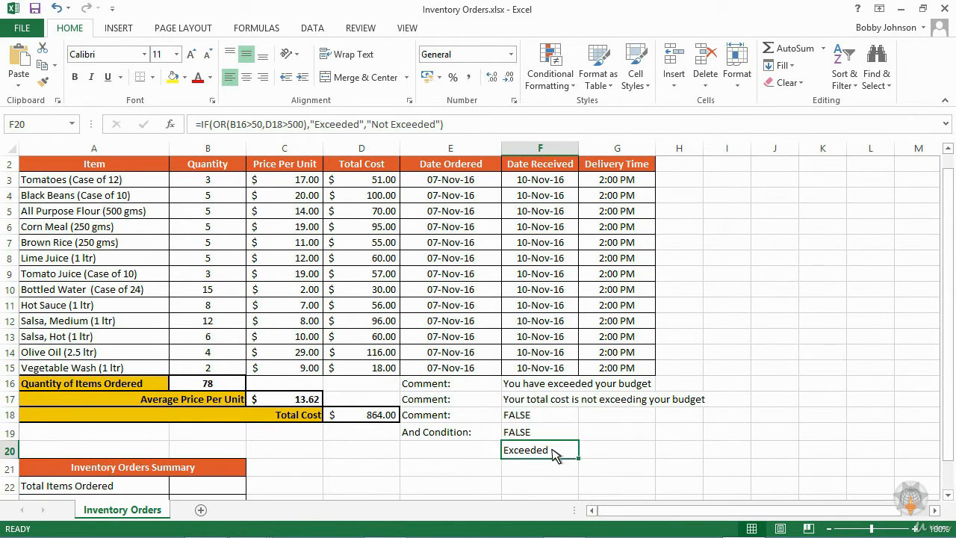
left_click_drag(306, 125, 222, 134)
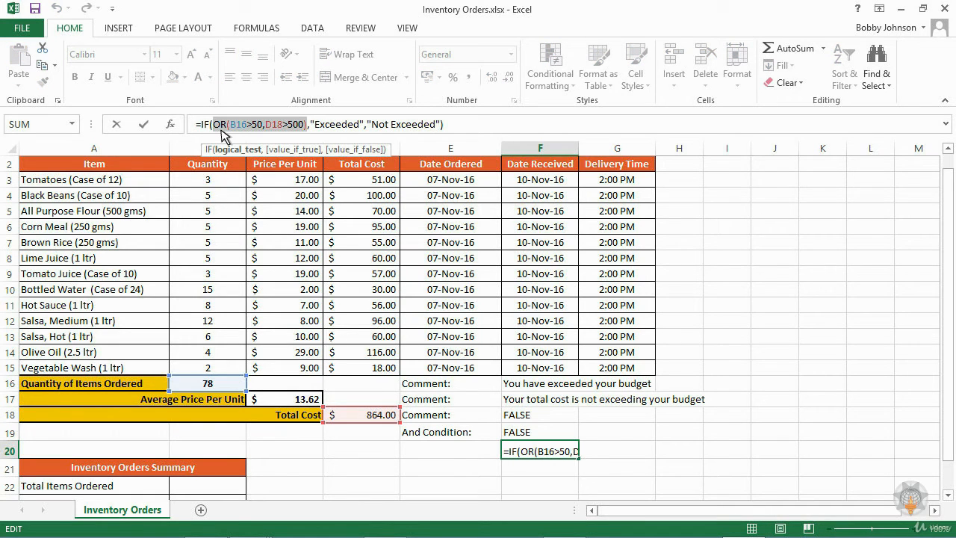
key("Escape")
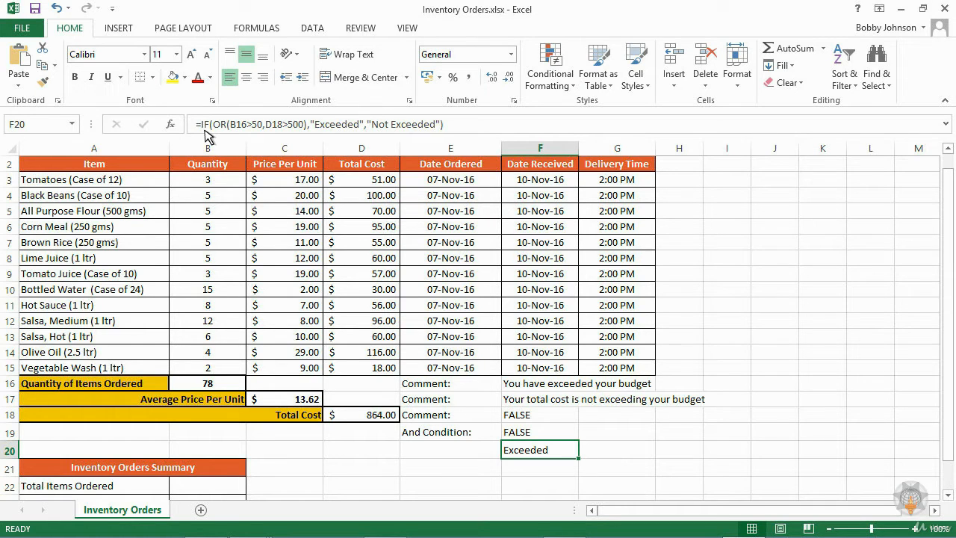
double_click(209, 124)
type("AND")
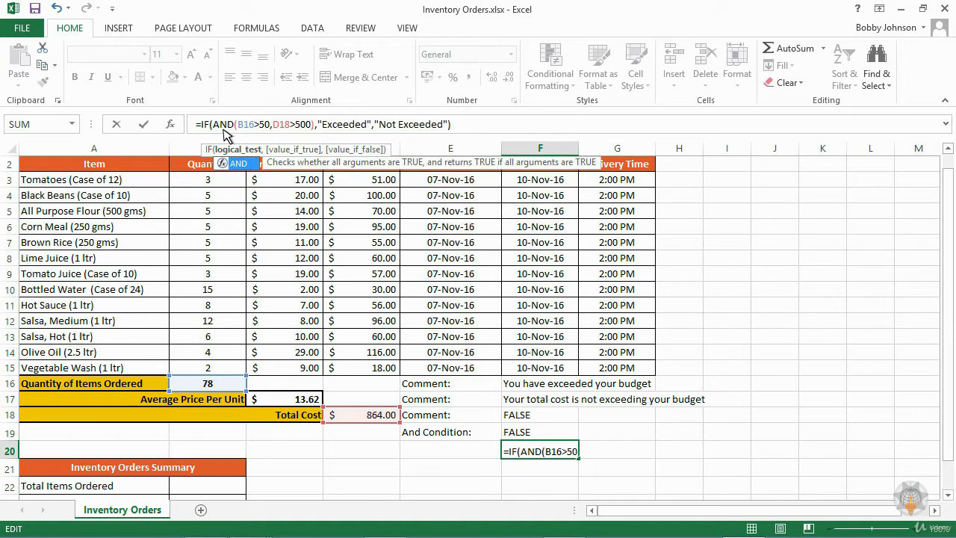
key("Return")
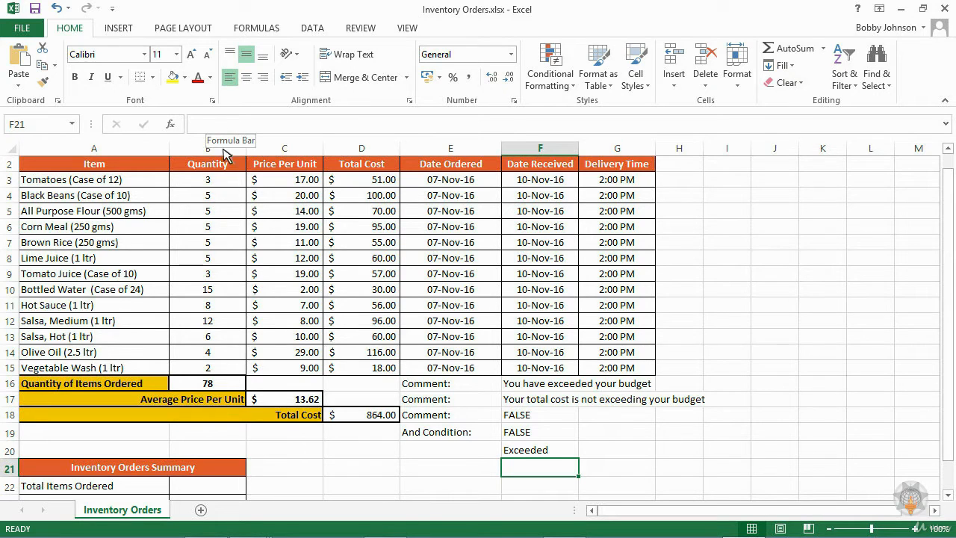
left_click(218, 383)
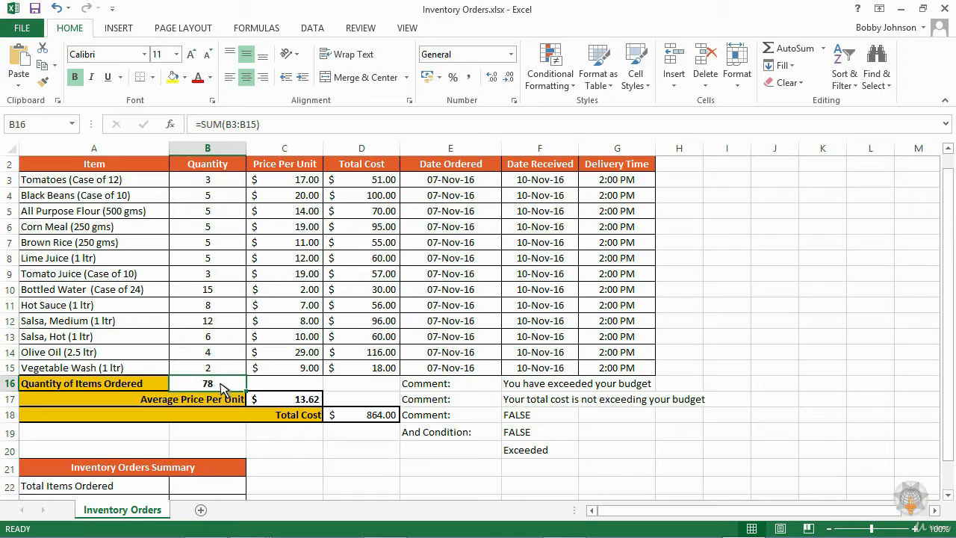
left_click(355, 416)
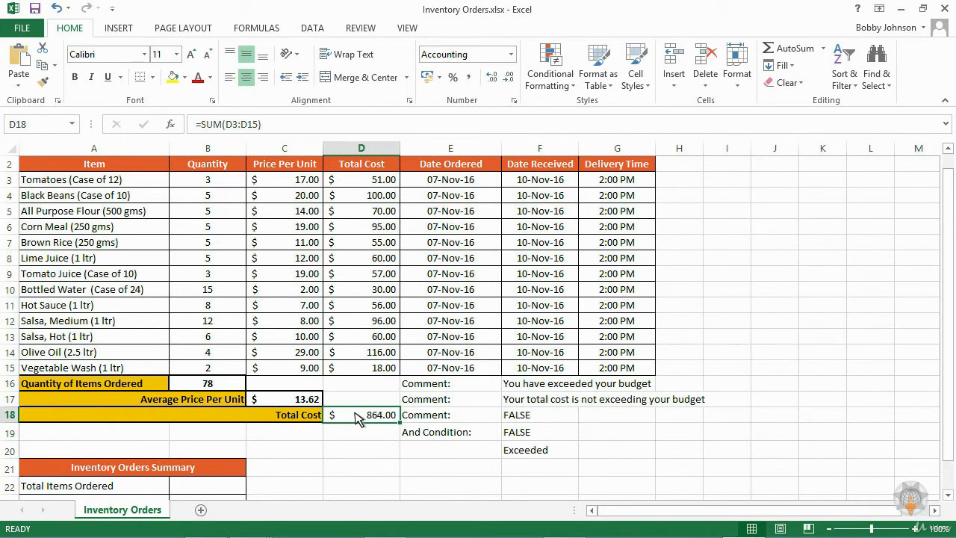
left_click(554, 457)
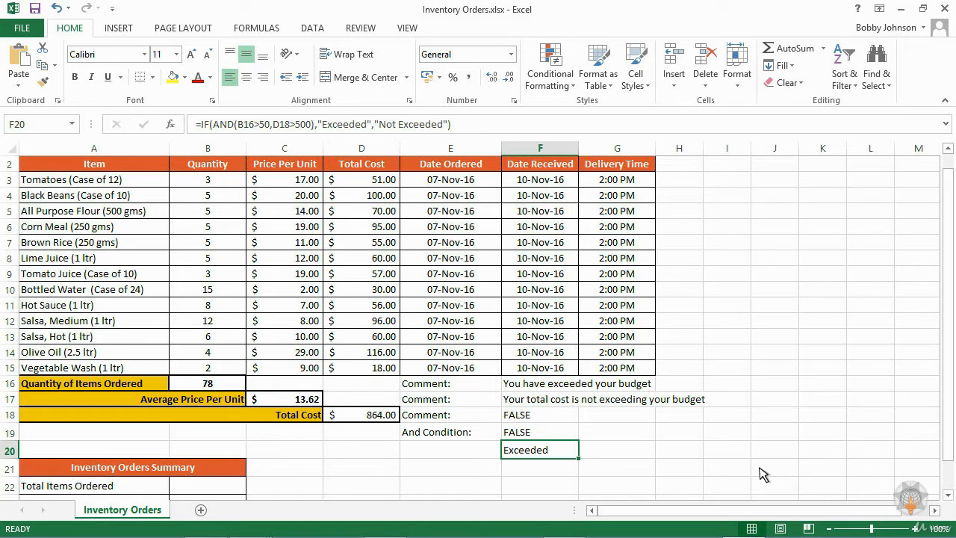
Start a nested IF formula in cell F21 that tests B16>50 and, when true, D18>500.
left_click(510, 470)
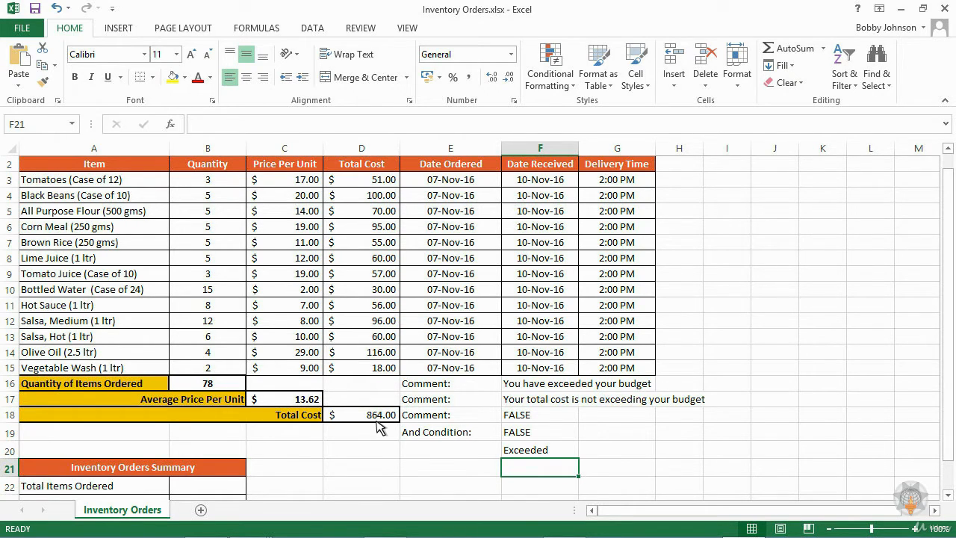
type("=")
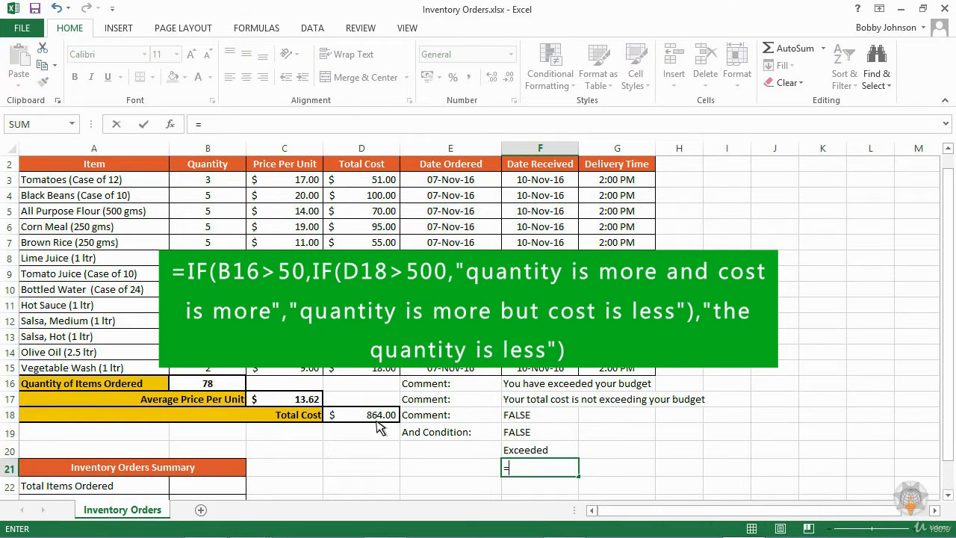
type("if")
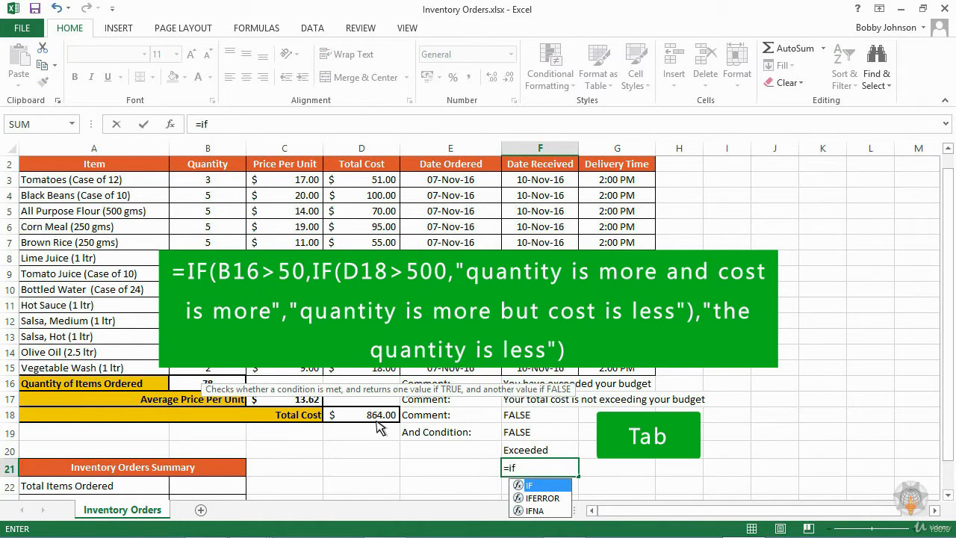
key("Tab")
left_click(218, 386)
type(">50,")
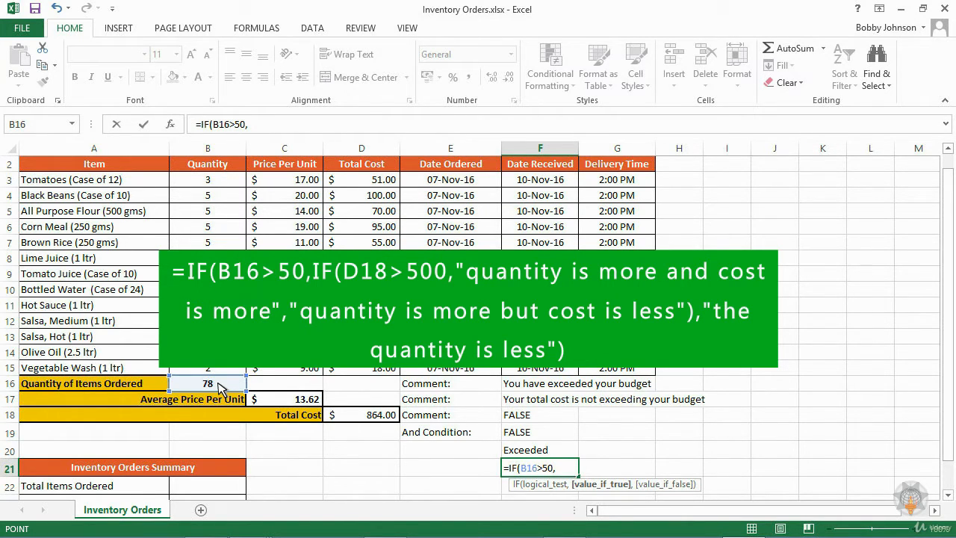
type("if")
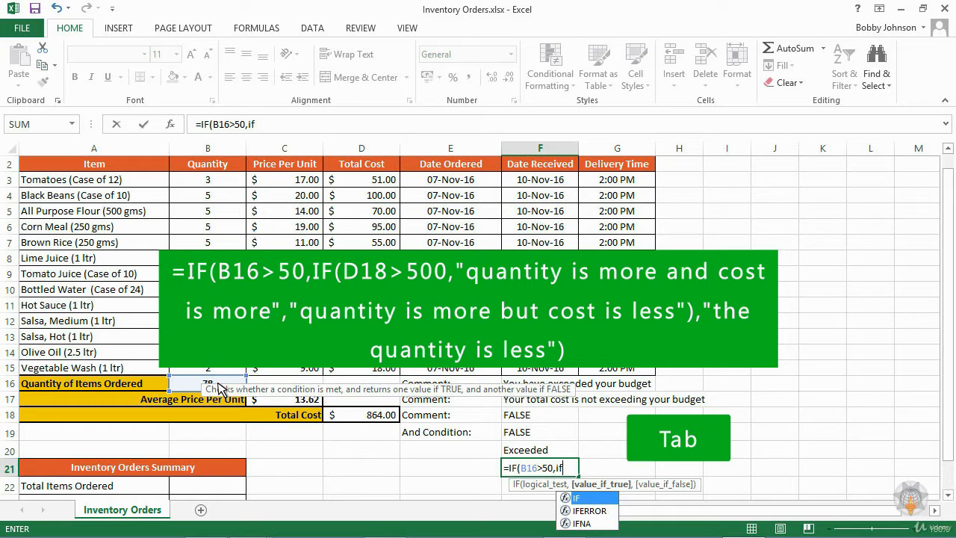
key("Tab")
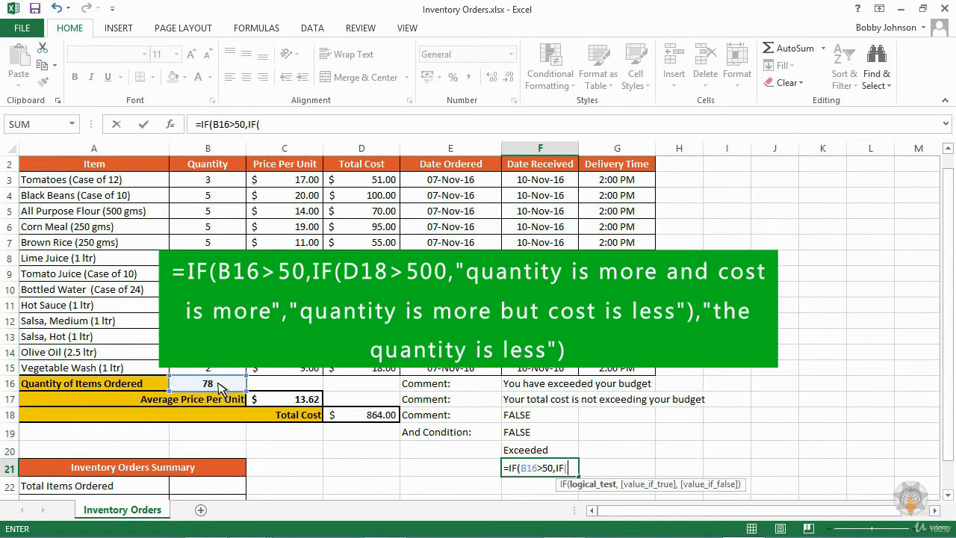
left_click(355, 416)
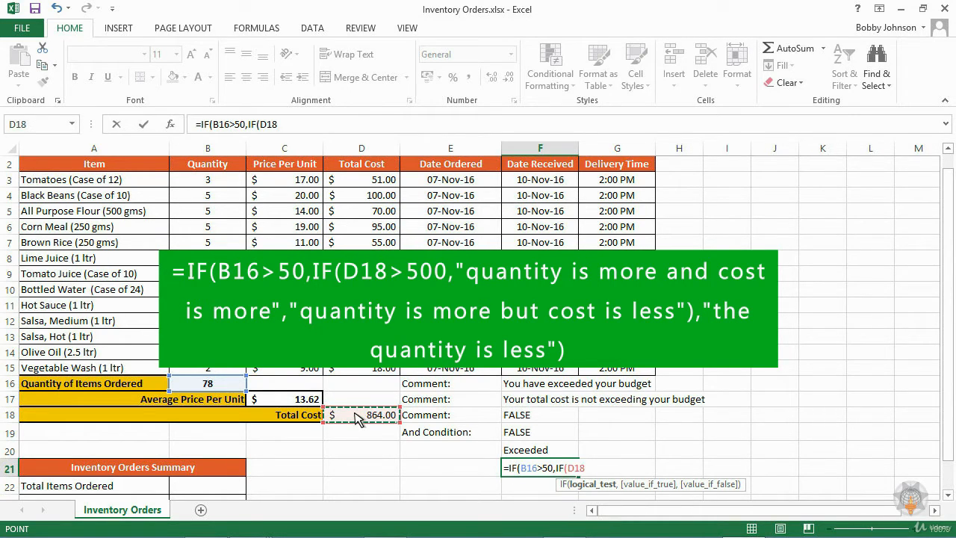
type(">500,")
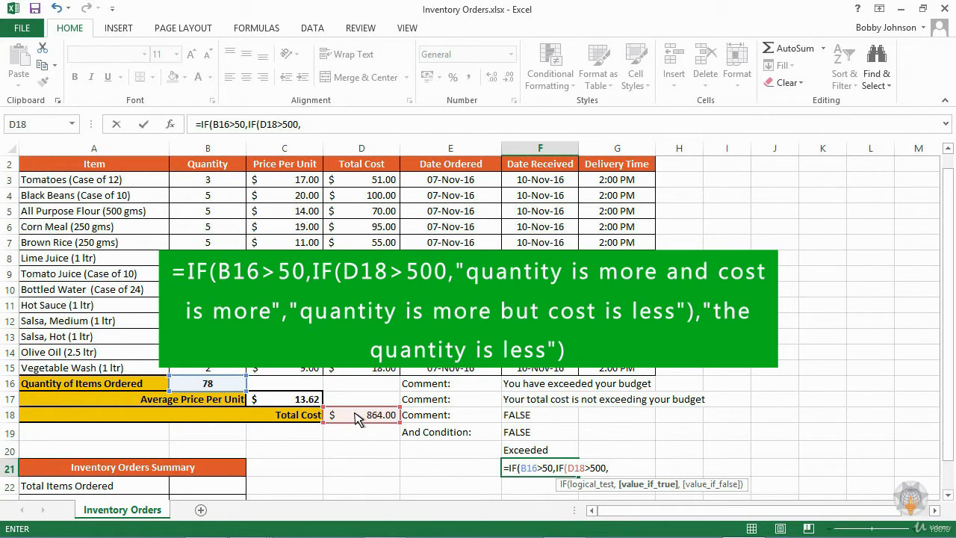
Complete F21's nested IF with "quantity is more and the cost is more", "quantity is more but the cost is less" and "the quantity is less".
type("\"quantity is more and the cost is more\"")
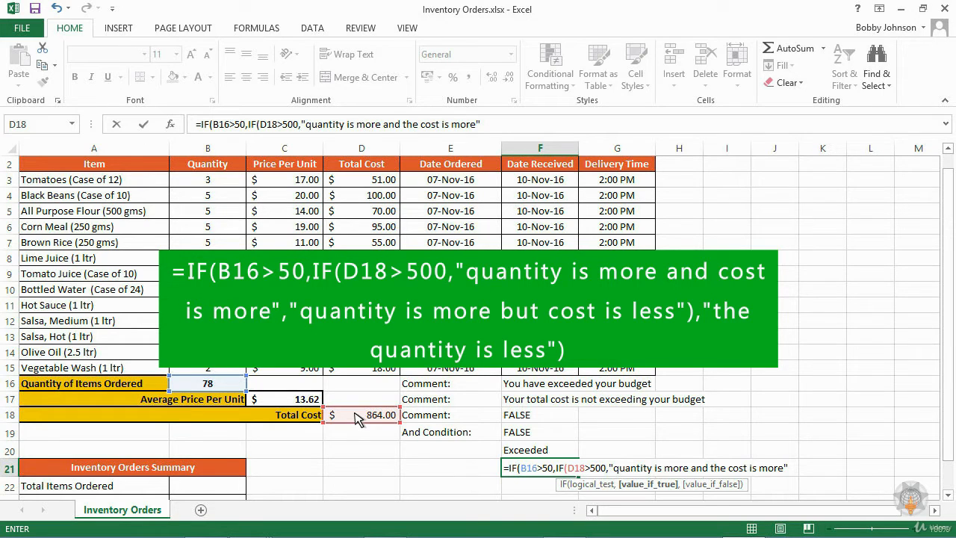
type(",\"quantity is more but the cost is less\"")
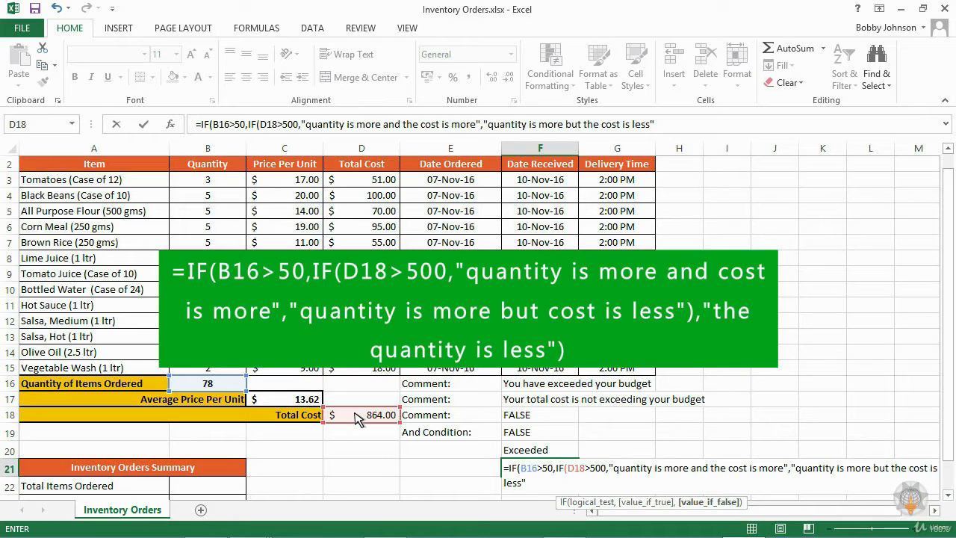
type("),")
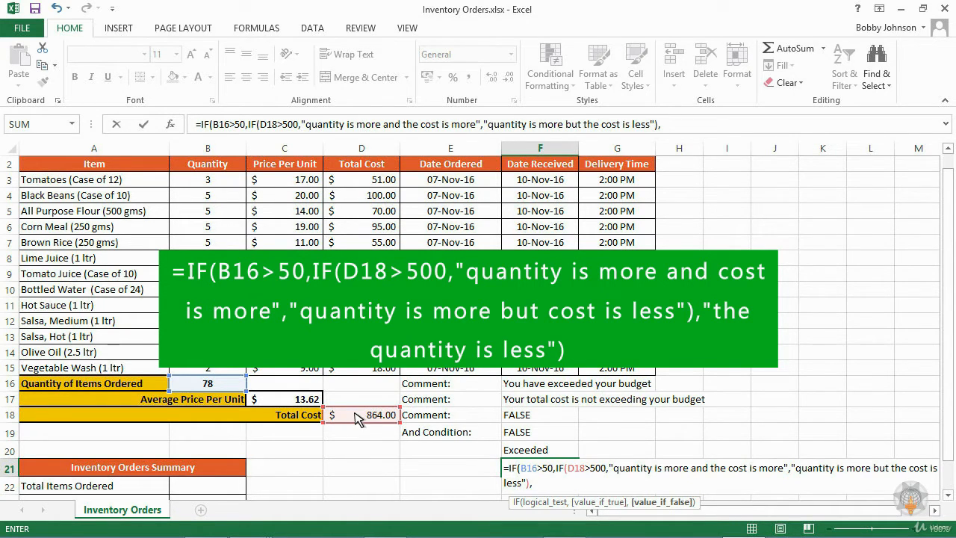
type("\"the quantity is less\"")
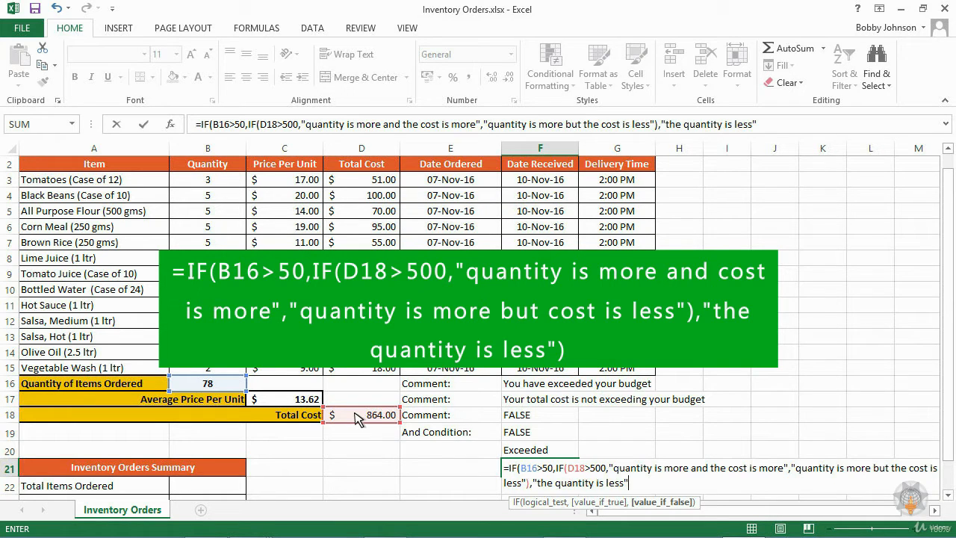
type(")")
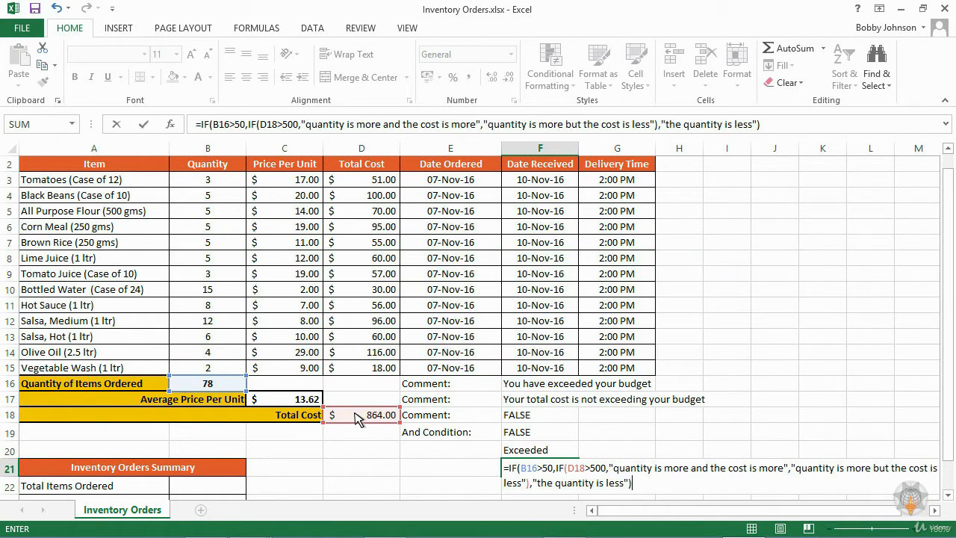
key("Return")
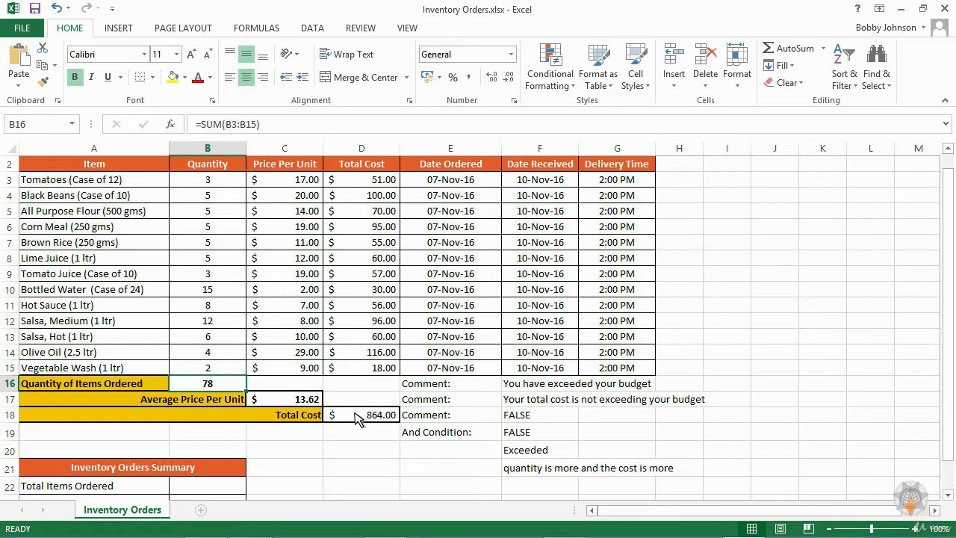
Set the total cost in D18 to 450 and check the nested IF result in F21.
left_click(357, 418)
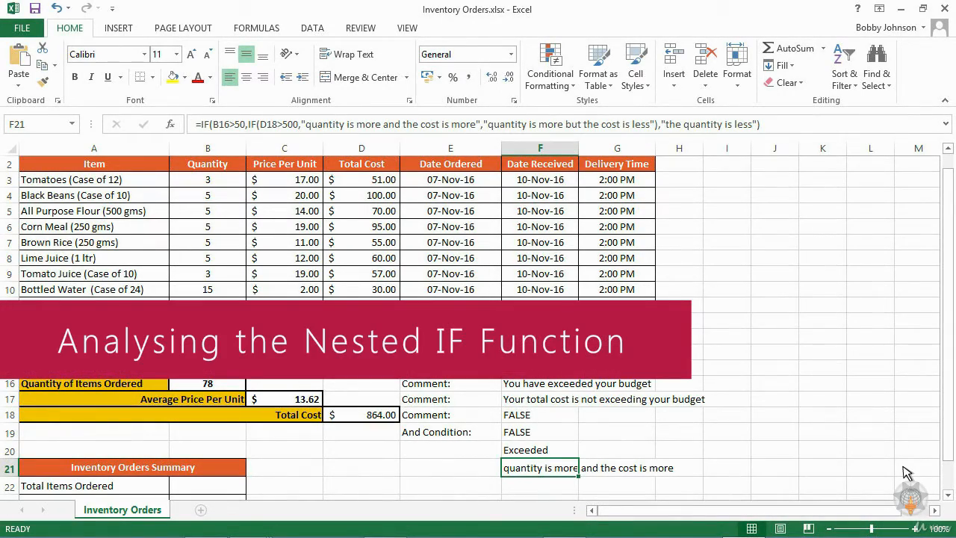
left_click(354, 422)
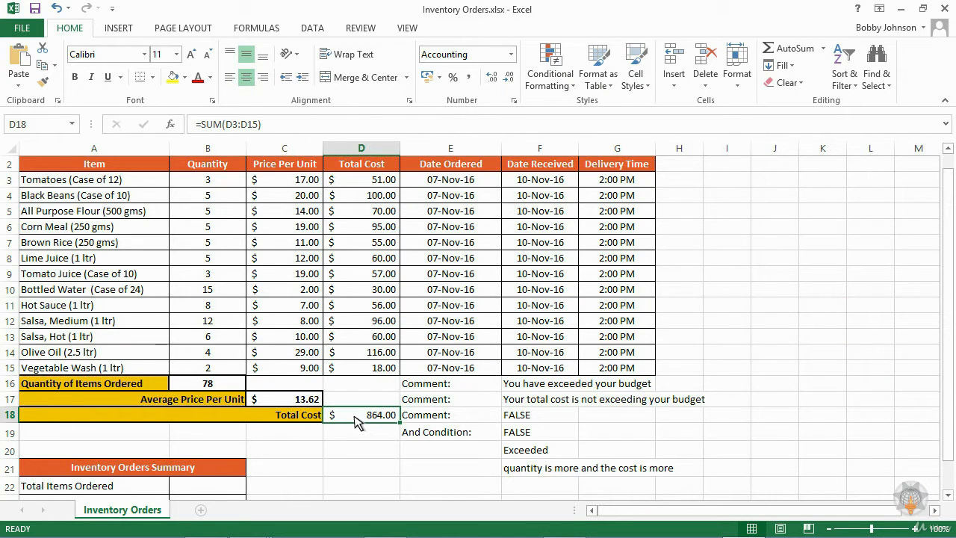
type("450")
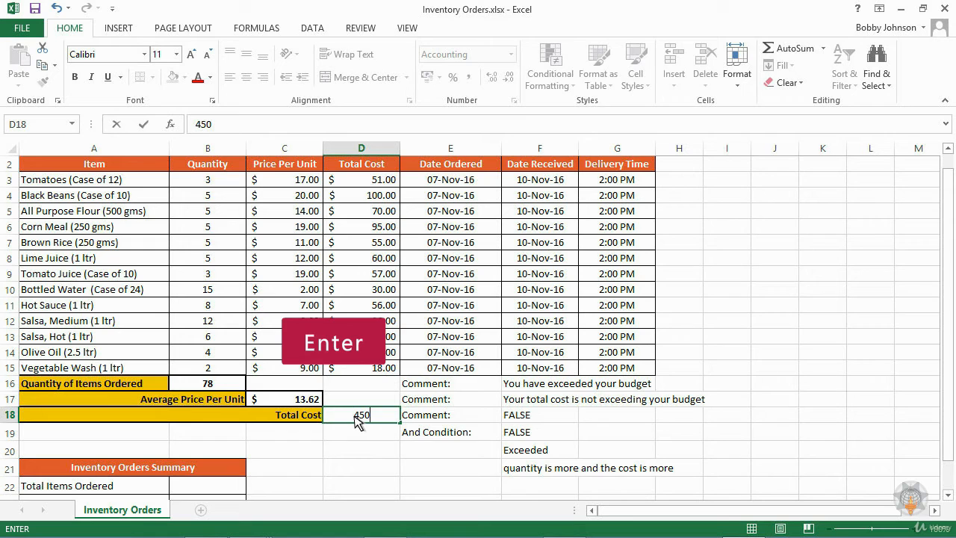
key("Return")
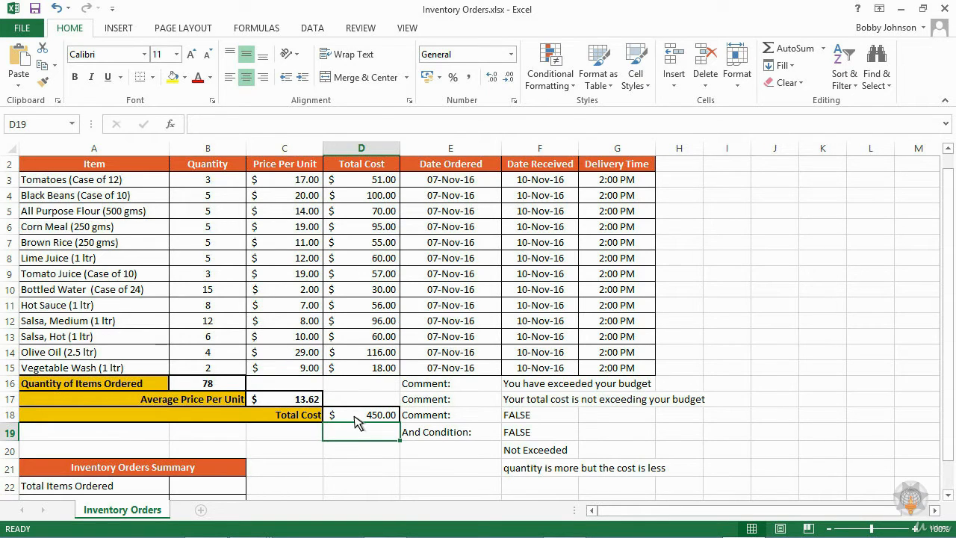
left_click(543, 470)
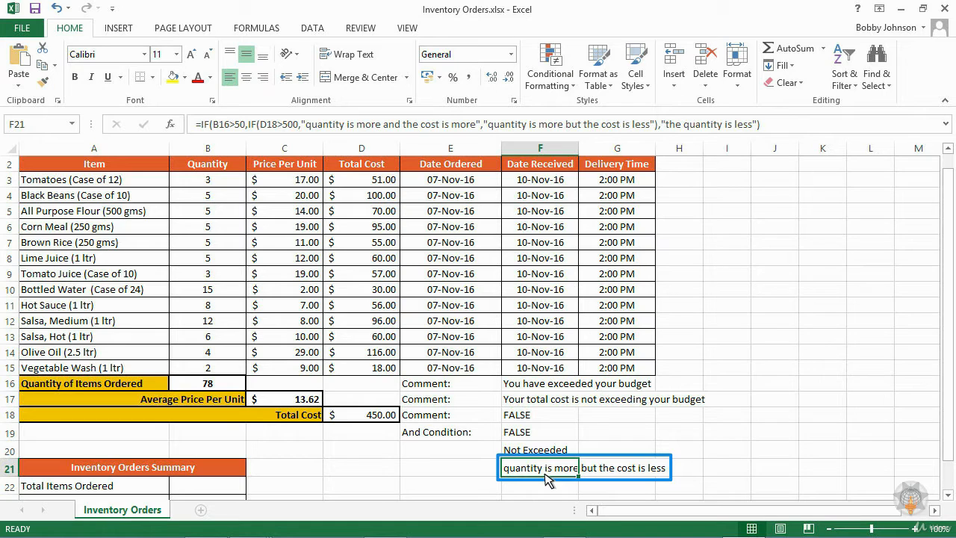
Set the quantity of items ordered in B16 to 45 and check the nested IF in F21 again.
left_click(218, 389)
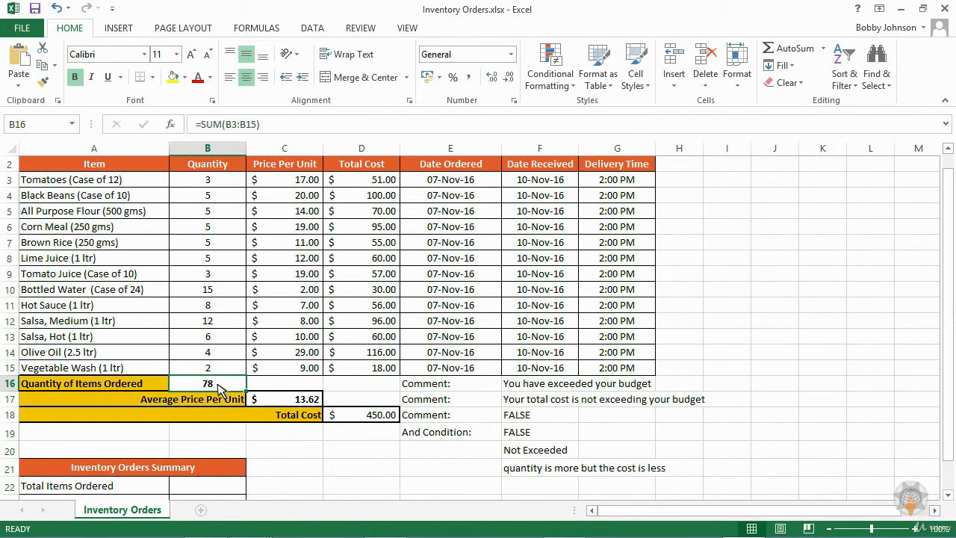
type("45")
key("Return")
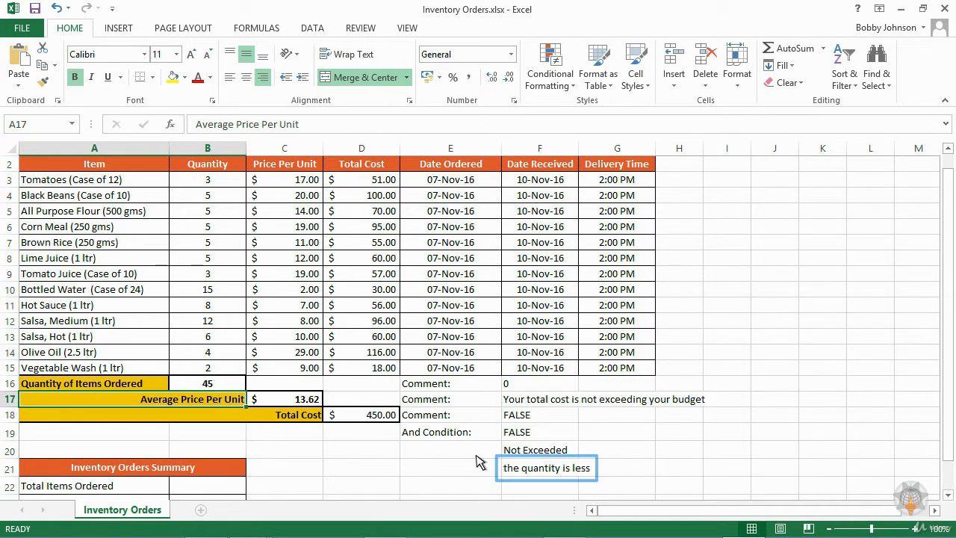
left_click(542, 470)
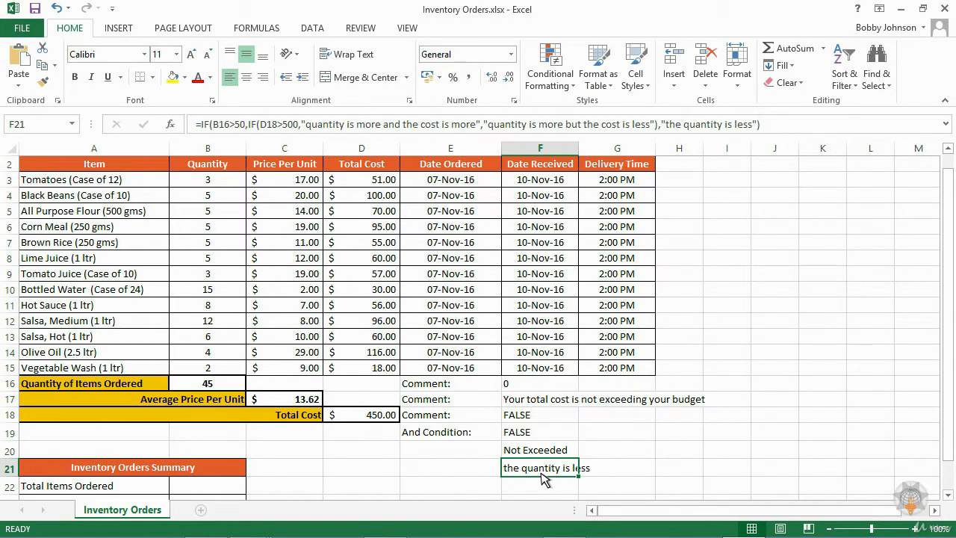
Review the logical test and the nested IF value-if-true argument of F21's formula in the Function Arguments dialog.
left_click(171, 125)
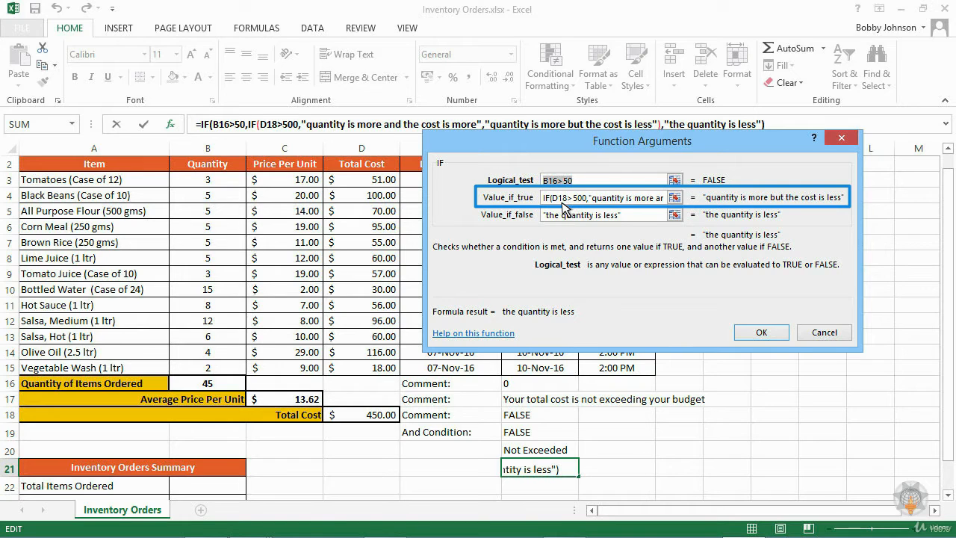
left_click_drag(591, 198, 617, 207)
key("shift+End")
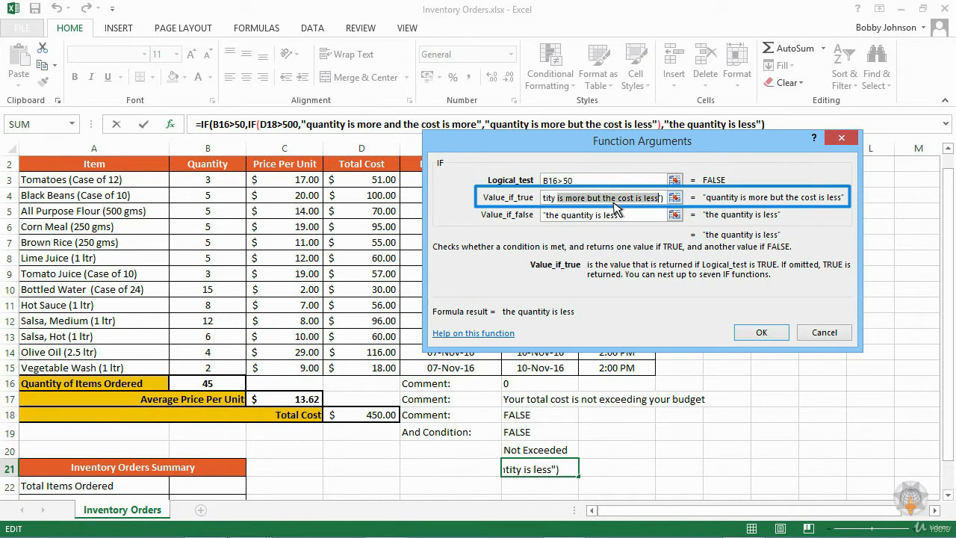
double_click(562, 184)
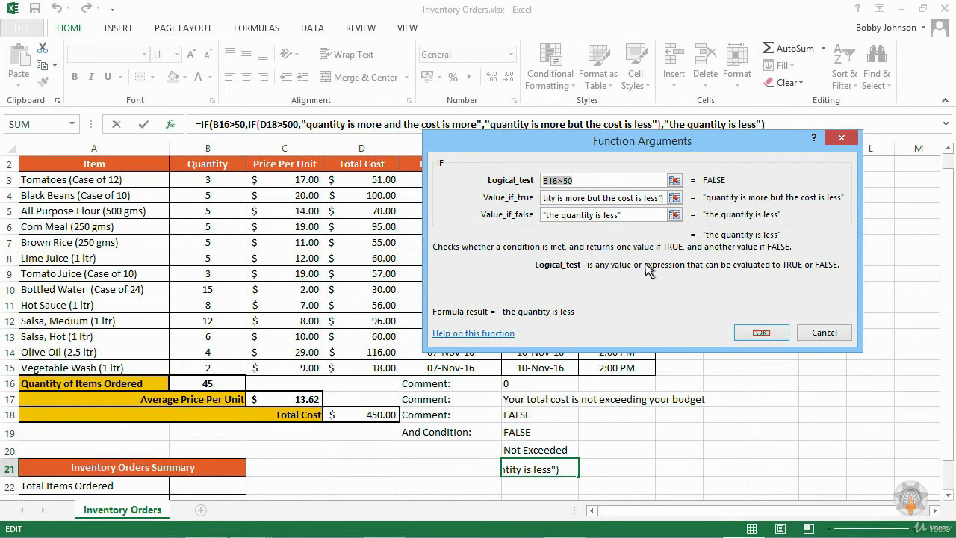
left_click(760, 334)
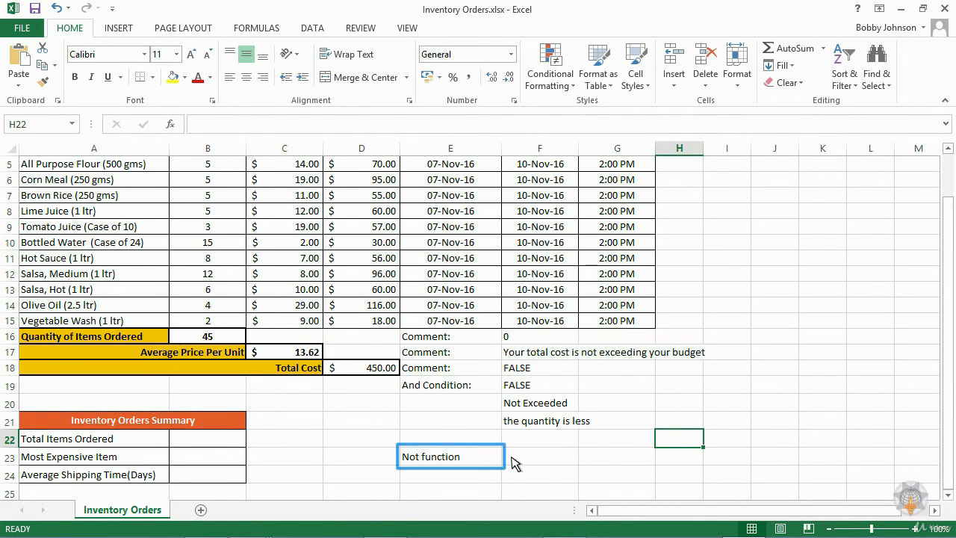
Enter =NOT(C17>10) in cell F23, beside the Not function label, and check the cell.
left_click(463, 457)
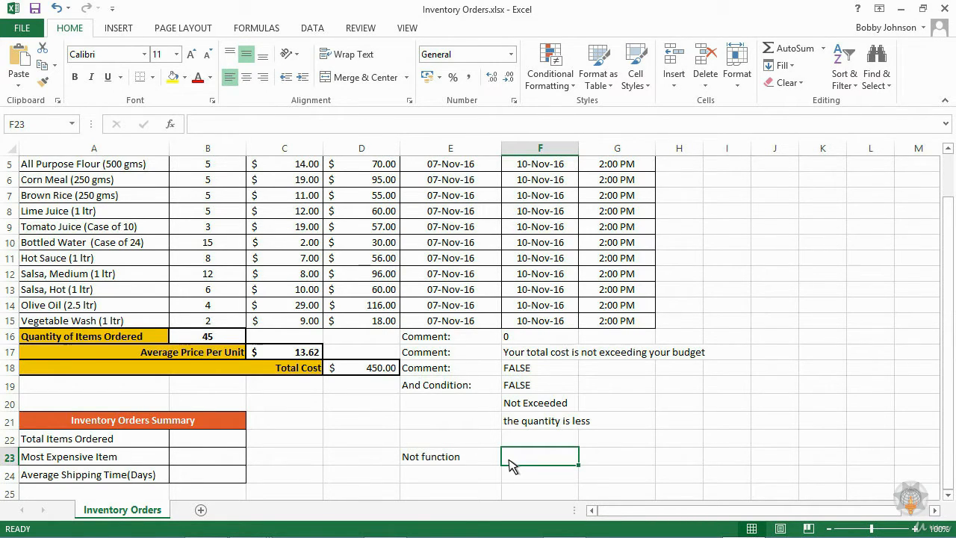
type("=")
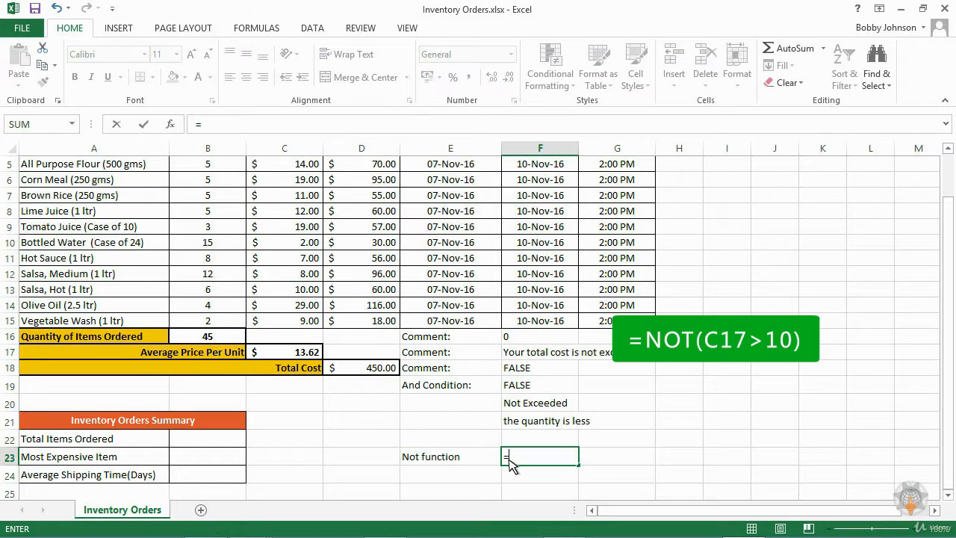
type("NOT(C17>10)")
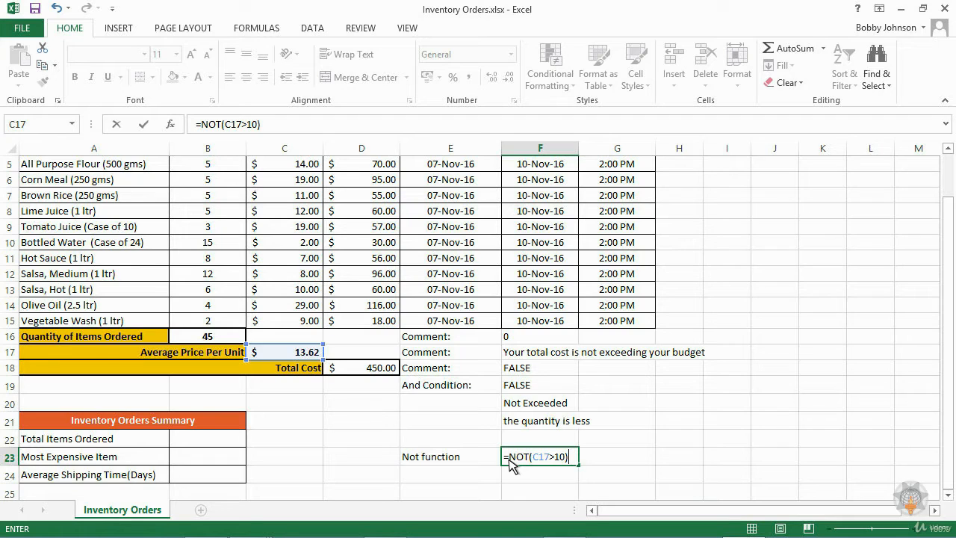
key("Return")
left_click(534, 460)
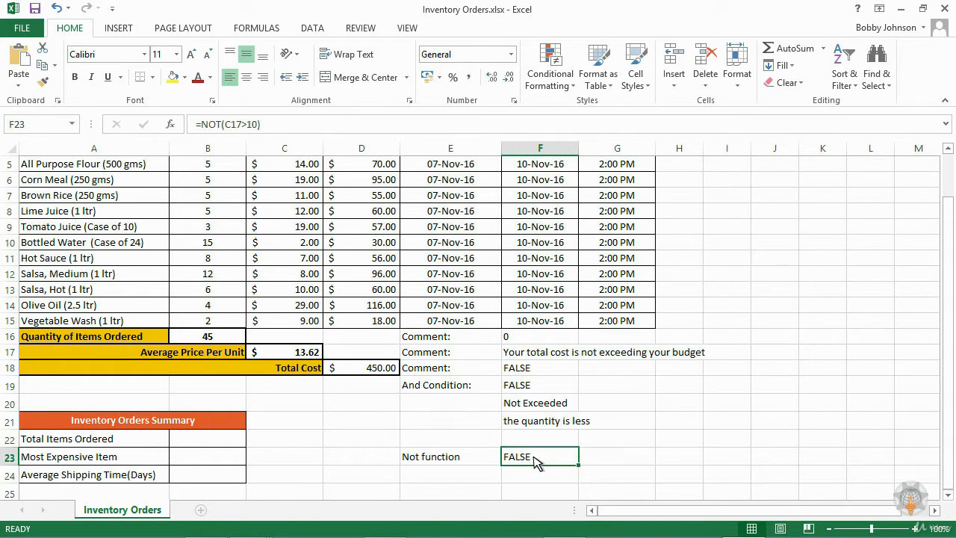
key("Right")
scroll(536, 462, "down", 2)
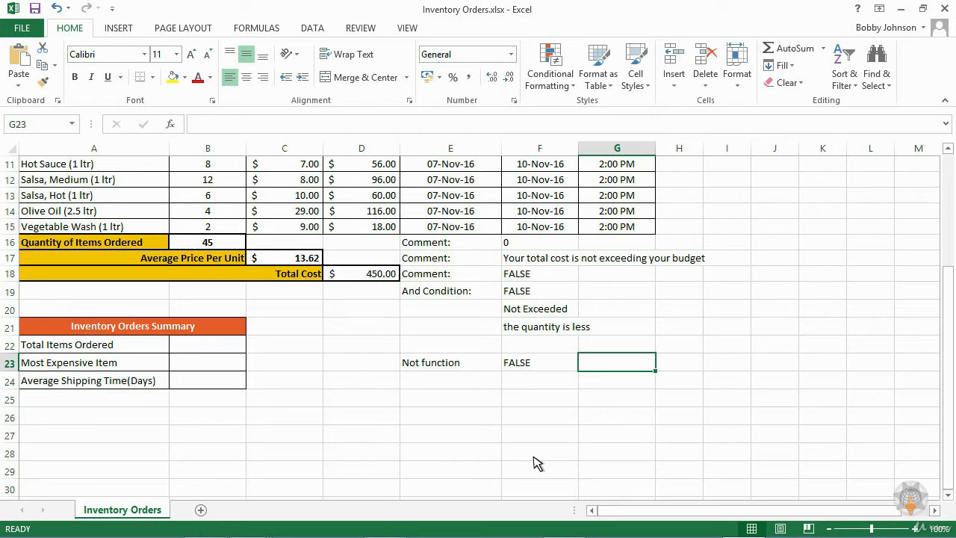
Enter =FORMULATEXT(F23) in cell G23 to show the NOT formula as text, and compare it with F23.
left_click(534, 366)
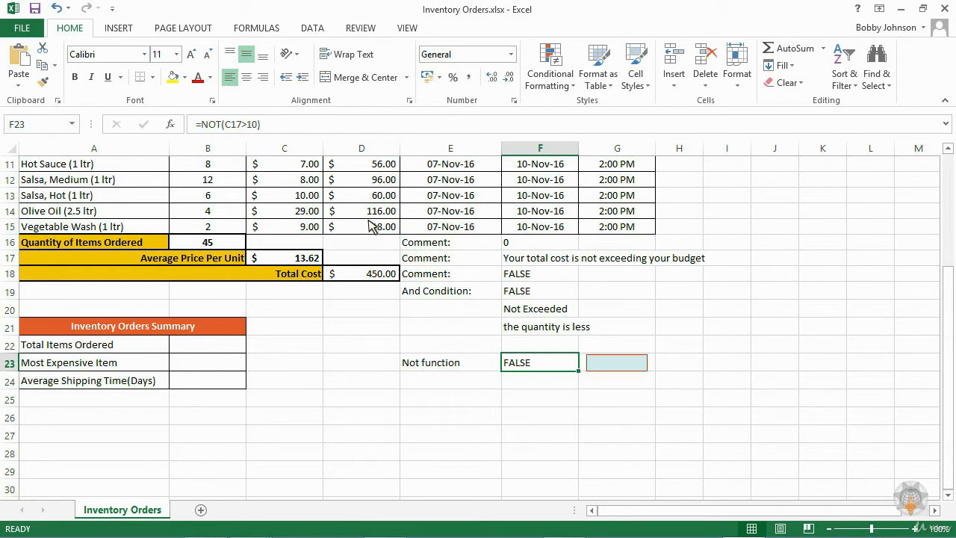
left_click(604, 368)
type("=for")
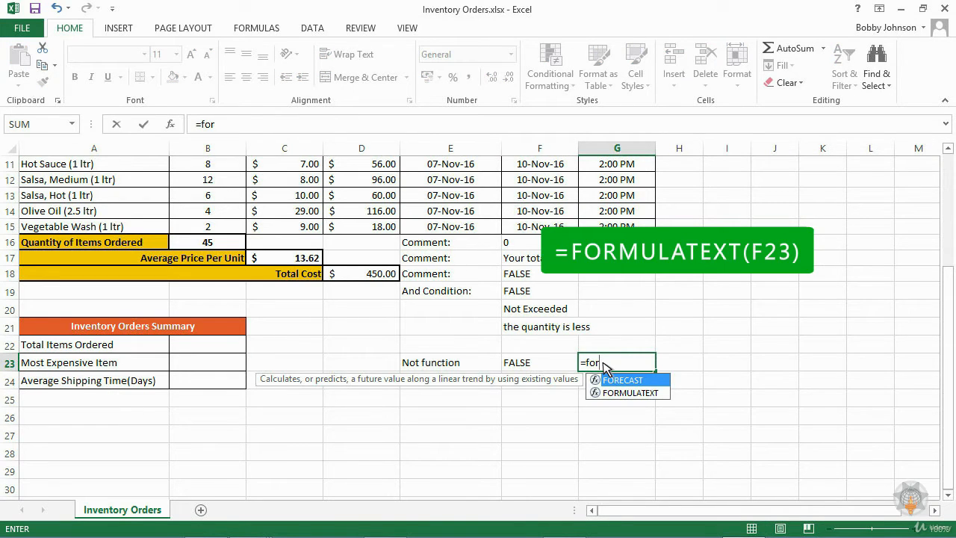
left_click(629, 393)
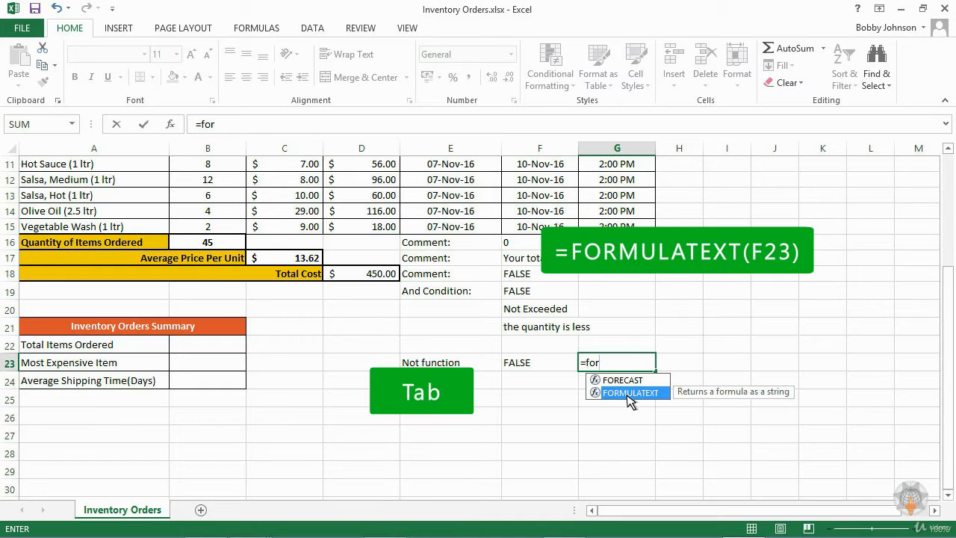
key("Tab")
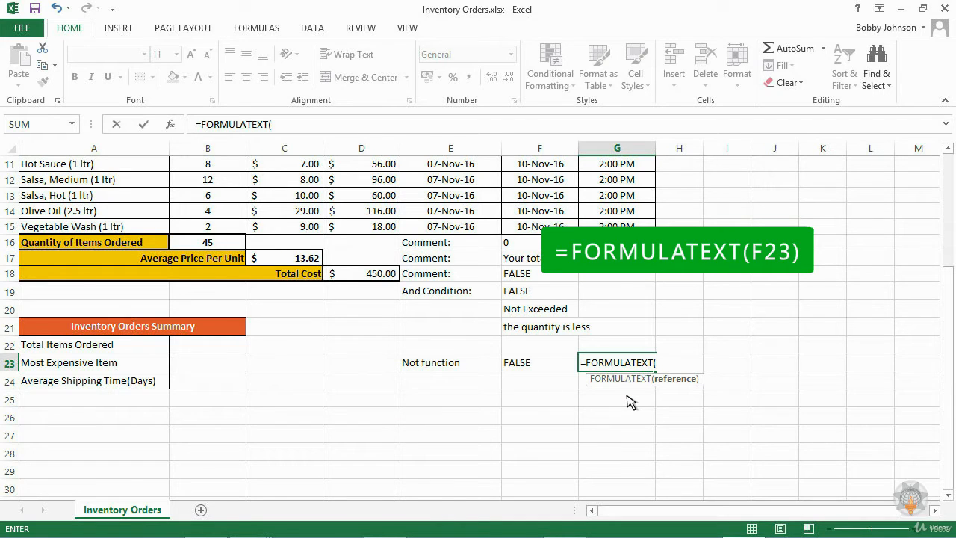
left_click(539, 366)
type(")")
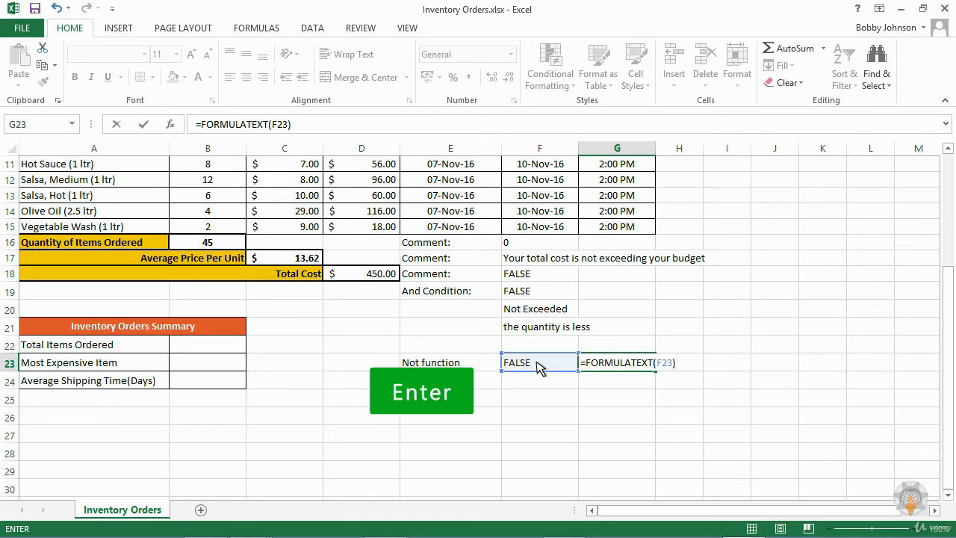
key("Return")
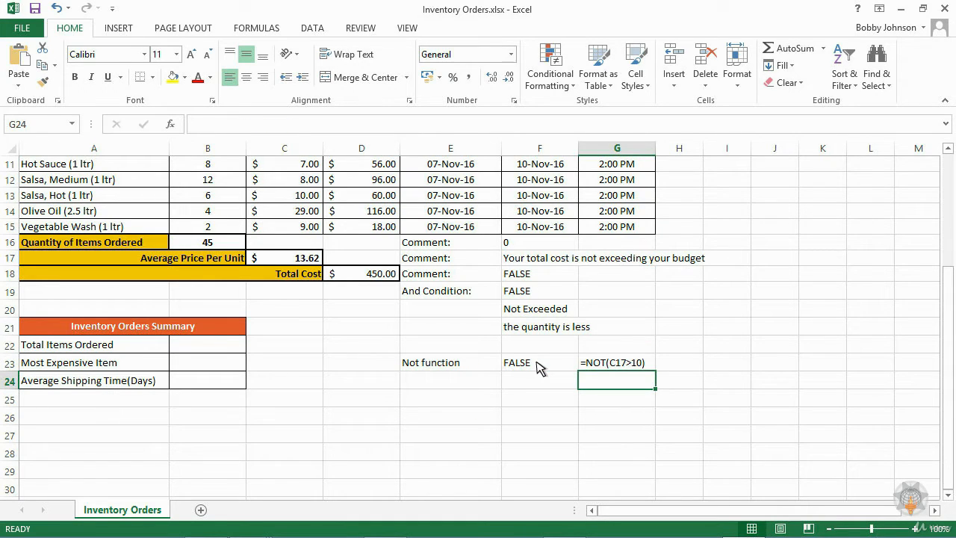
left_click(539, 366)
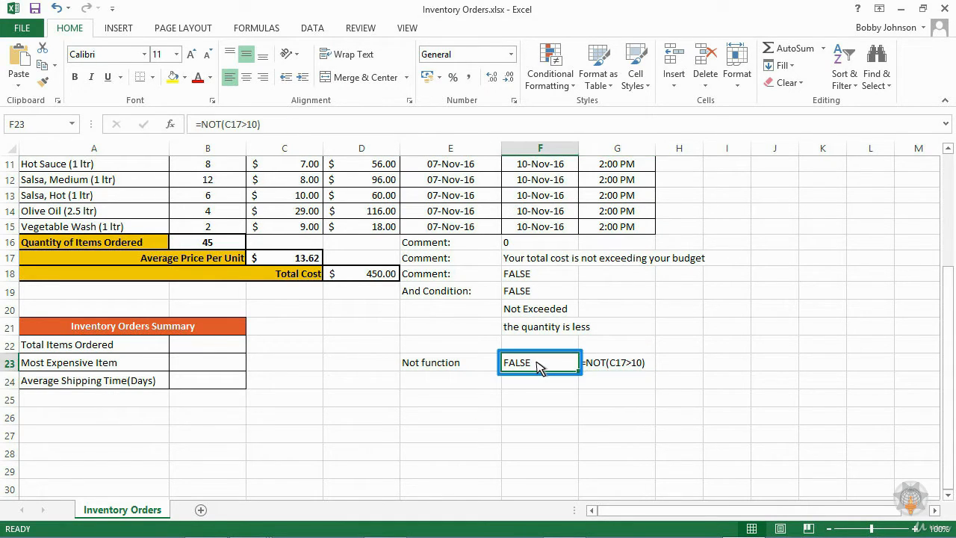
left_click(646, 365)
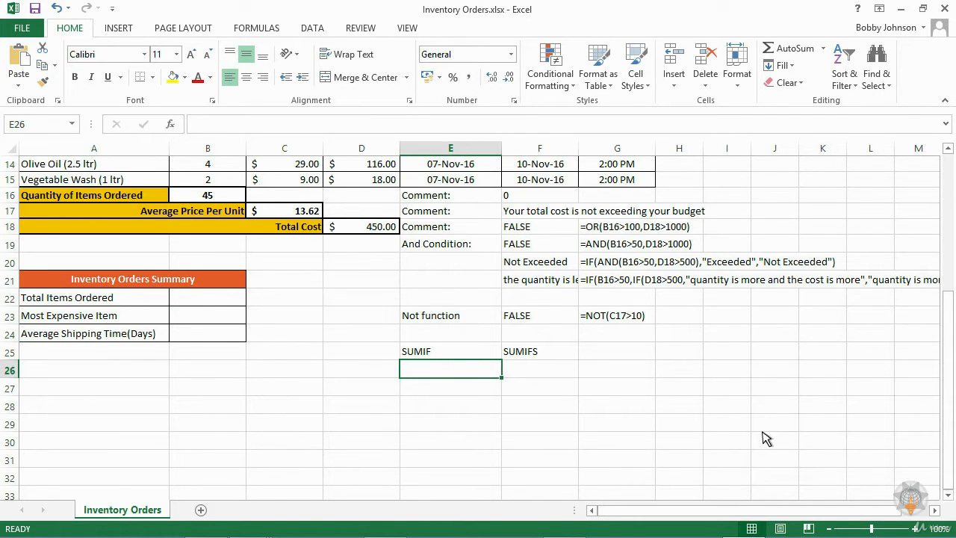
Examine the SUMIF and SUMIFS labels and the ranges for the conditional sum, total costs D3:D15 and quantities B3:B15.
left_click(437, 356)
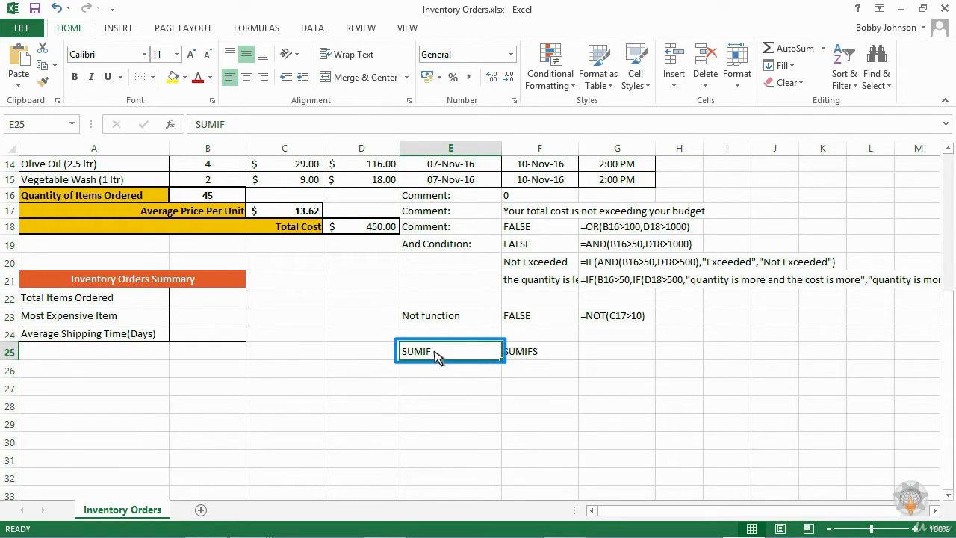
left_click(542, 356)
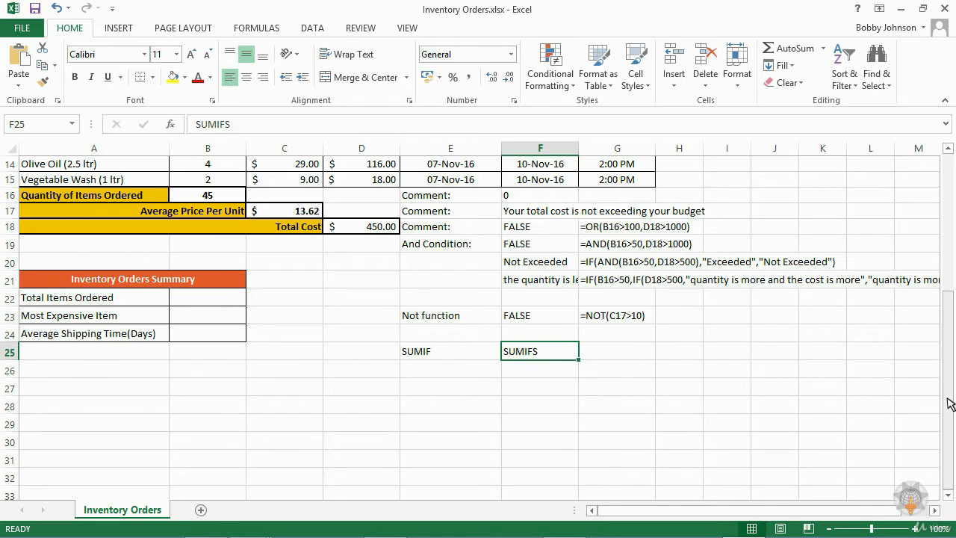
left_click(948, 276)
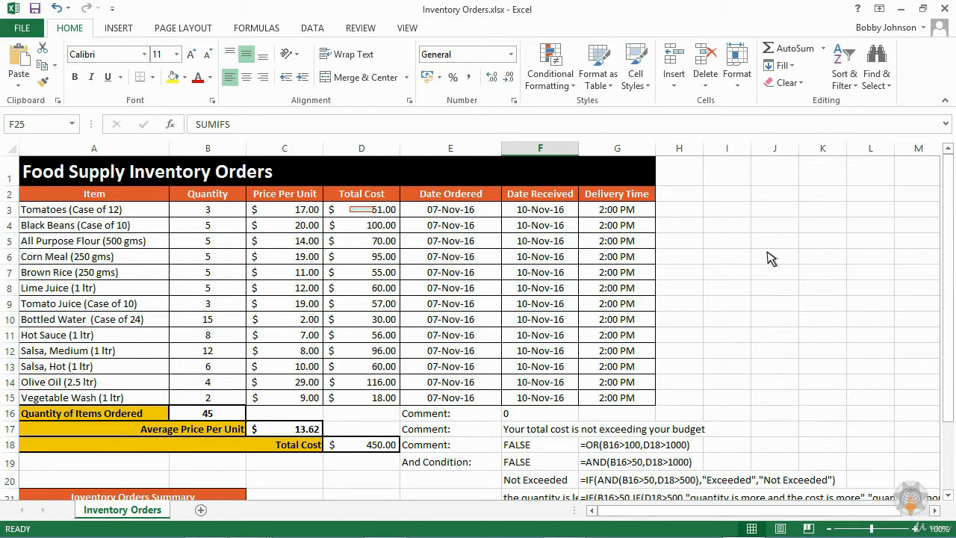
left_click_drag(356, 209, 360, 402)
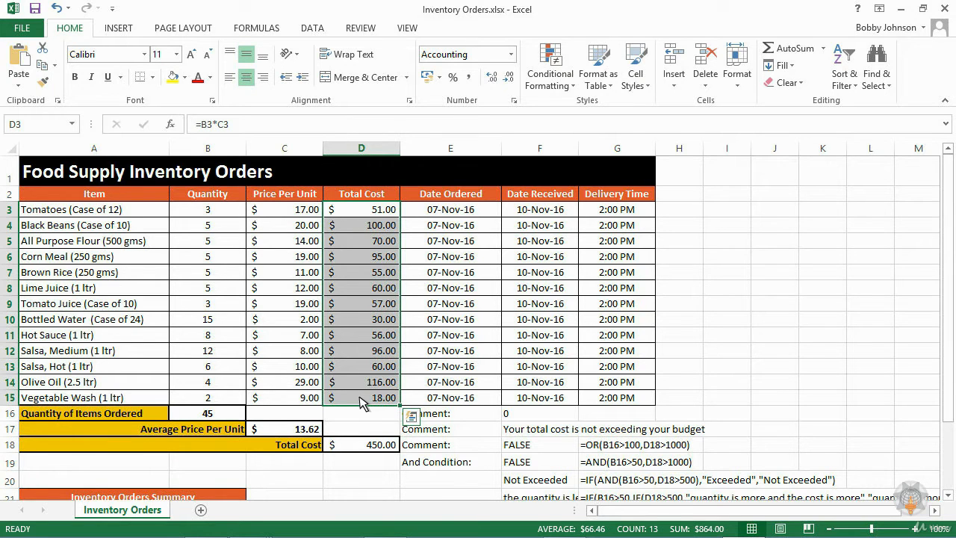
left_click_drag(206, 209, 217, 403)
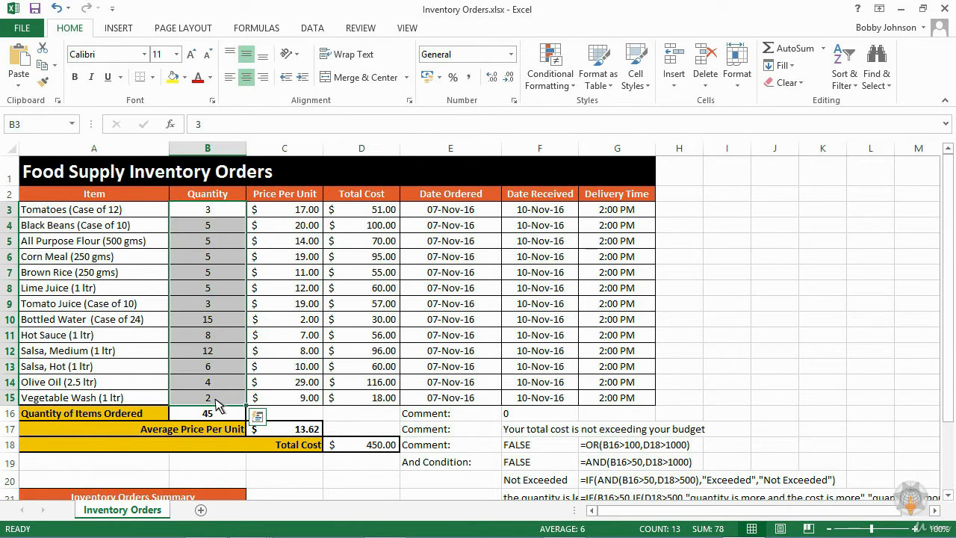
left_click(284, 397)
scroll(218, 405, "down", 5)
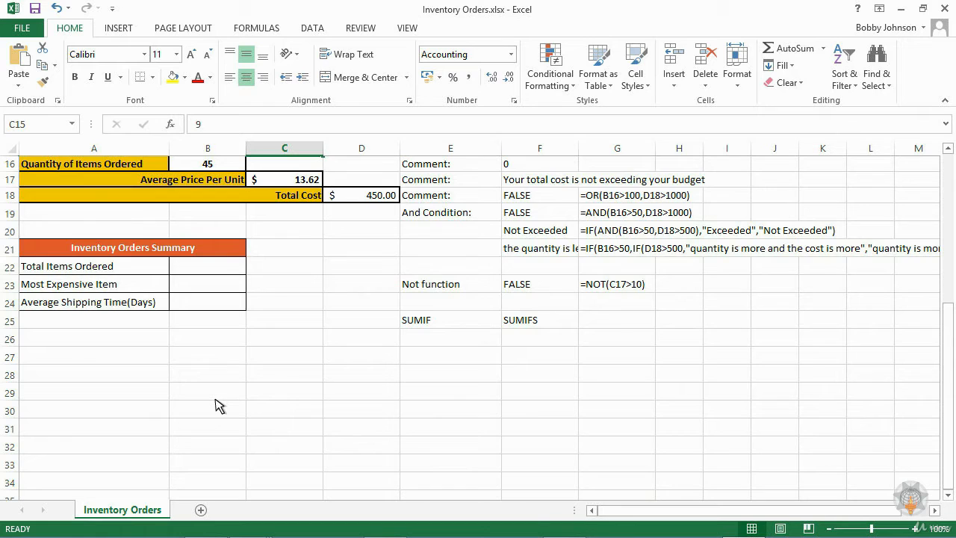
Enter =SUMIF(B3:B15,">5",D3:D15) in cell E26, below the SUMIF label.
left_click(407, 339)
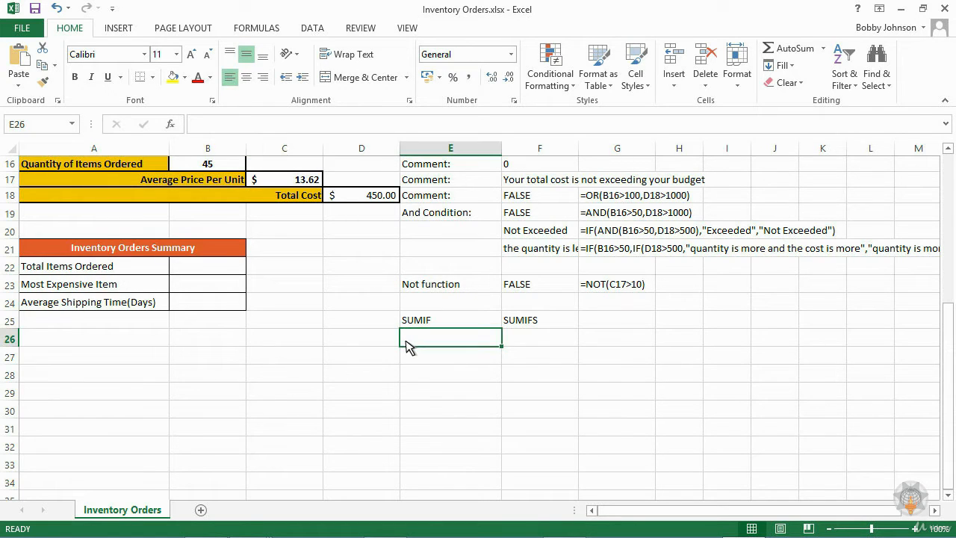
type("=SUMIF(")
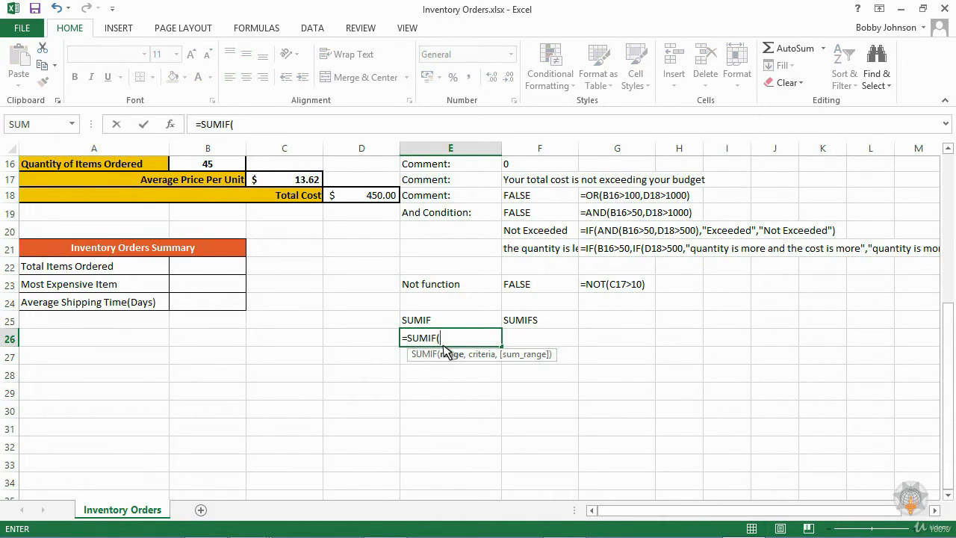
scroll(284, 247, "up", 5)
left_click_drag(213, 209, 216, 403)
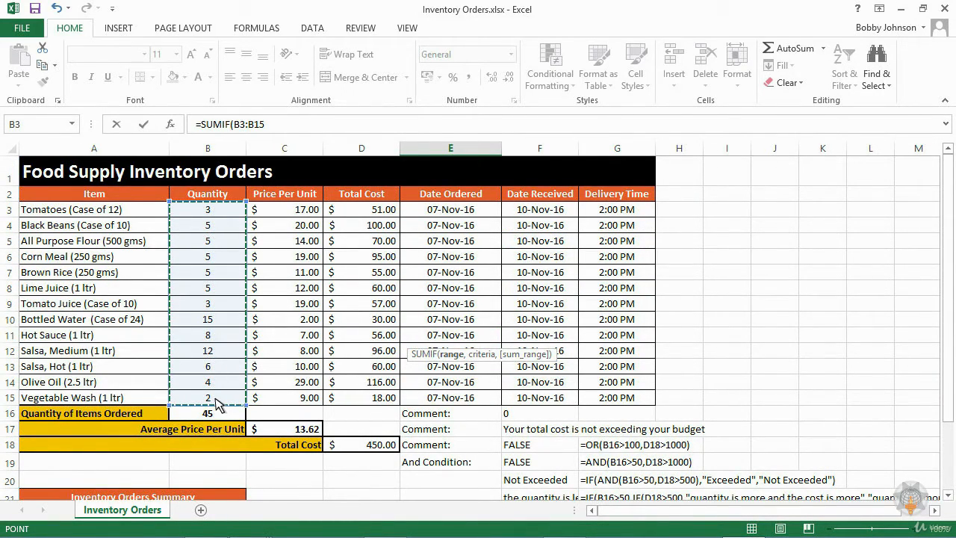
type(",\">5\",")
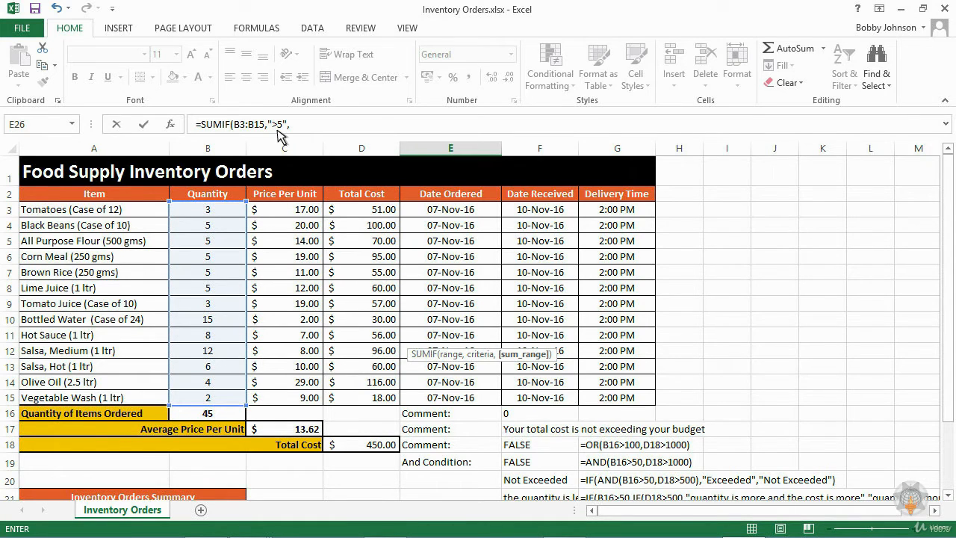
left_click_drag(359, 213, 365, 402)
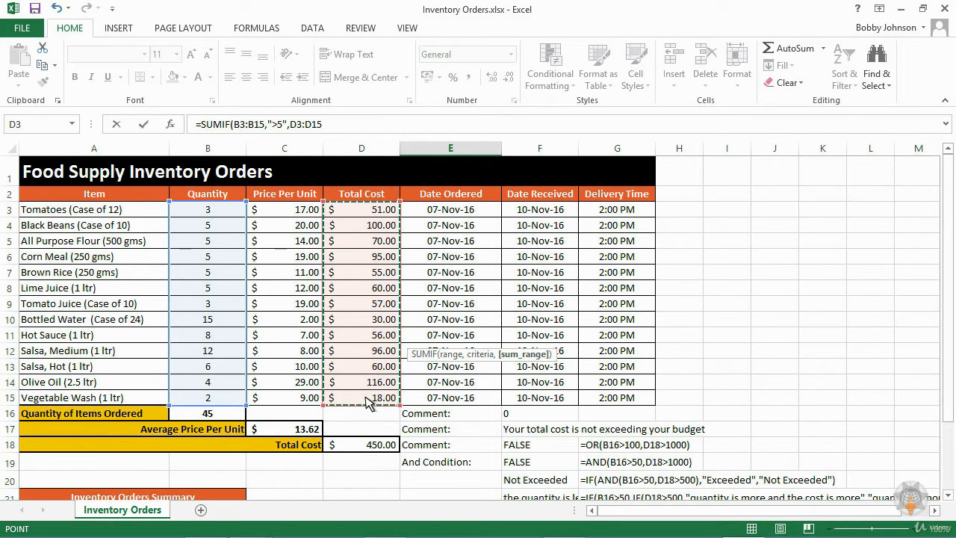
type(")")
key("Return")
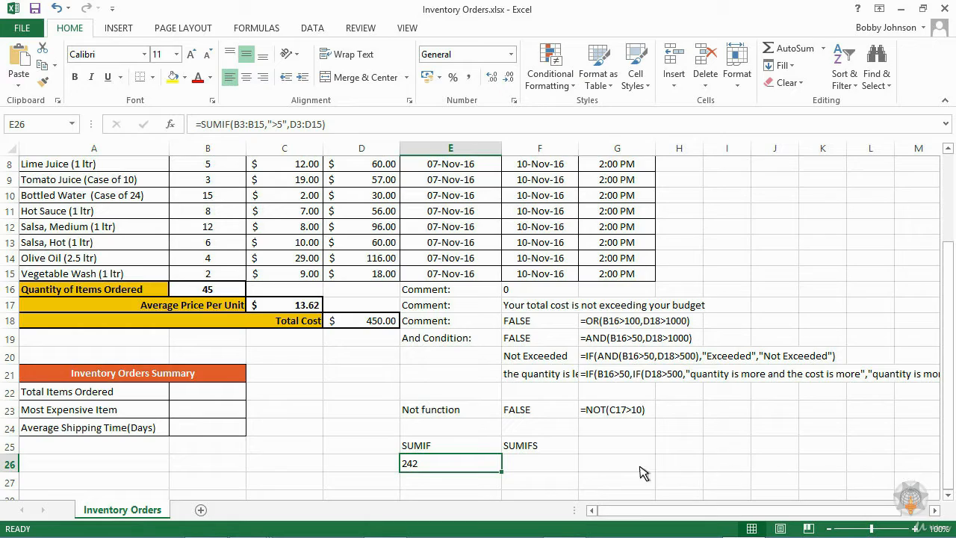
Review the total cost range D3:D15, quantity range B3:B15 and price per unit range C3:C15 for a SUMIFS calculation.
left_click(509, 472)
scroll(361, 309, "up", 3)
left_click_drag(361, 209, 368, 407)
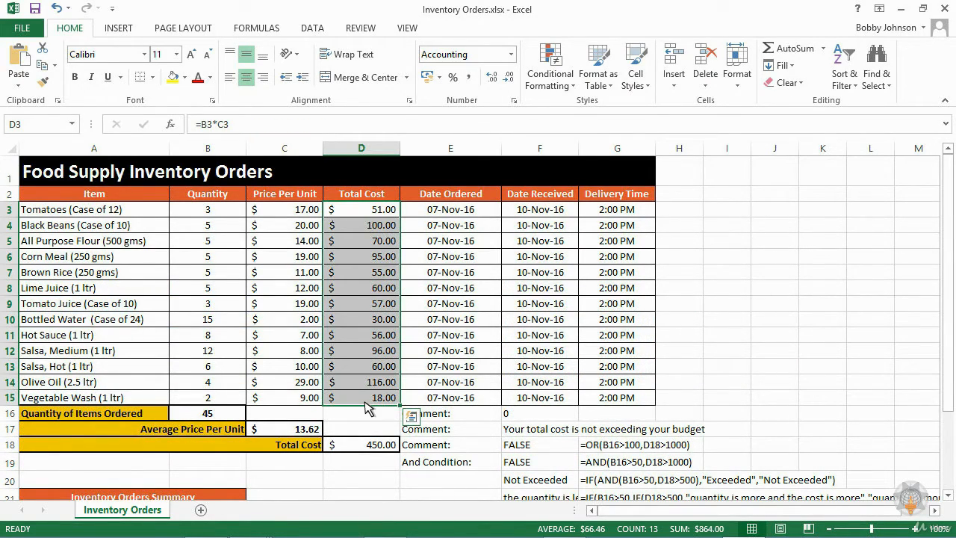
left_click_drag(208, 209, 218, 403)
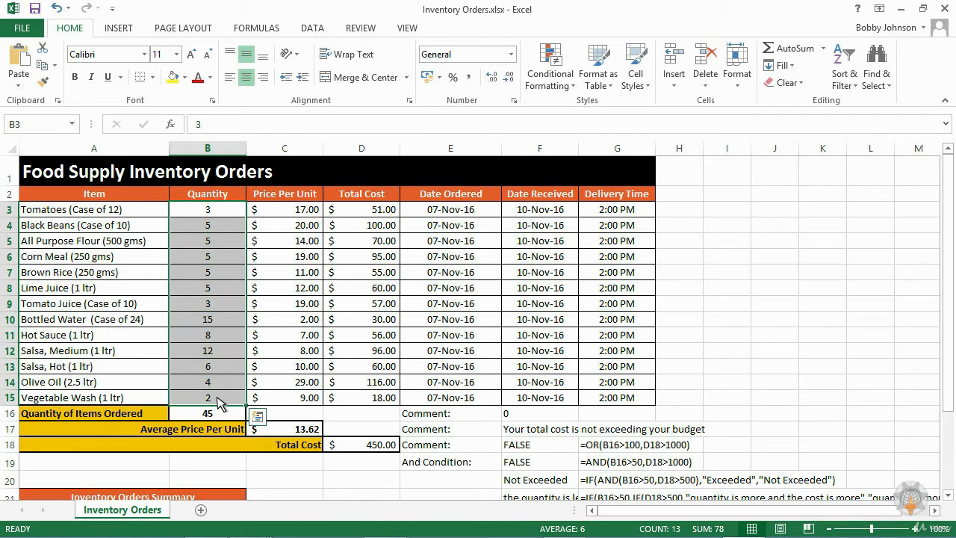
left_click_drag(289, 211, 287, 402)
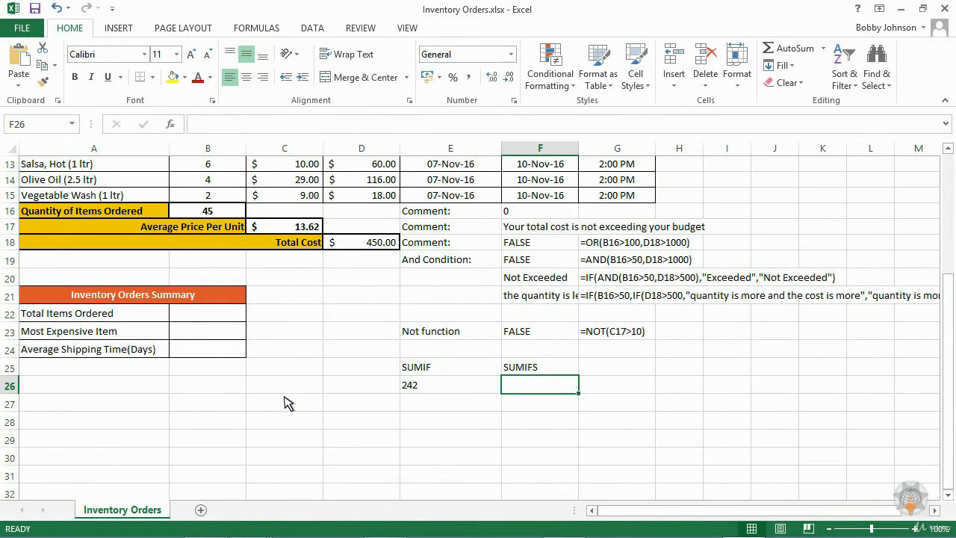
Enter =SUMIFS(D3:D15,B3:B15,">5",C3:C15,"<5") in cell F26, below the SUMIFS label.
type("=SUMIFS(")
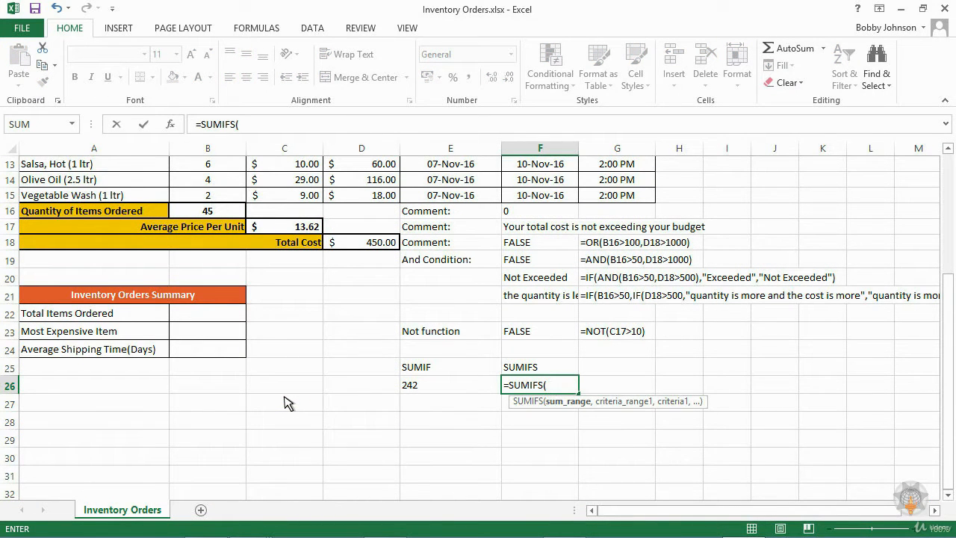
scroll(288, 403, "up", 4)
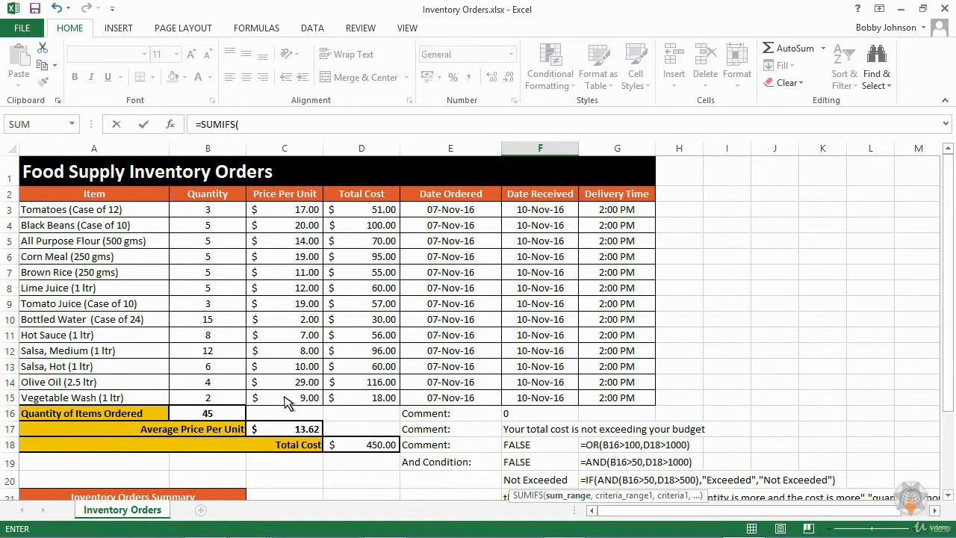
left_click_drag(366, 212, 373, 403)
type(",")
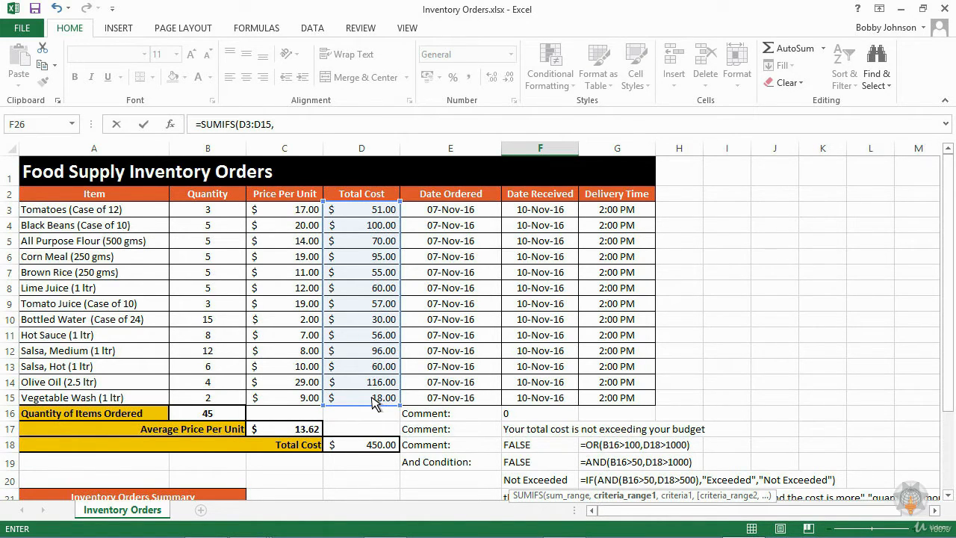
left_click_drag(221, 215, 213, 402)
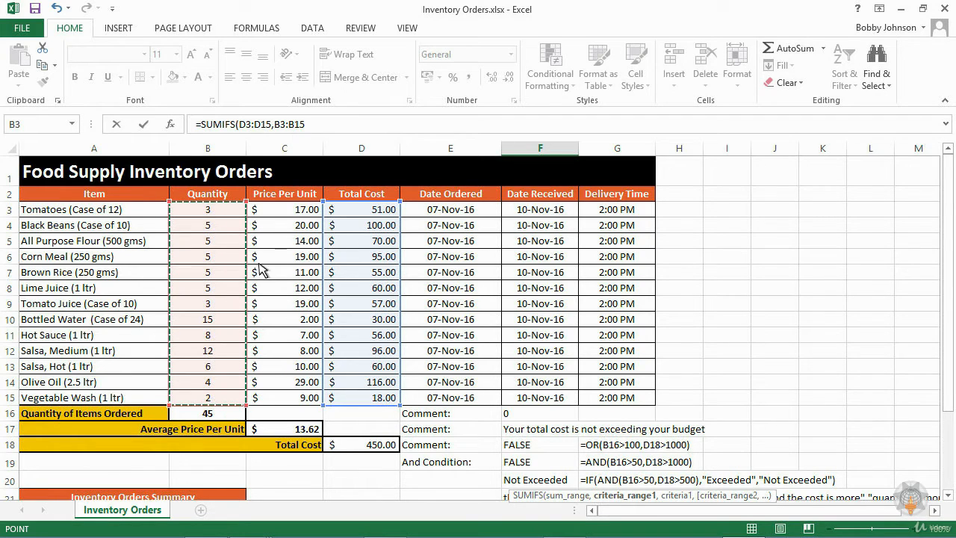
type(",")
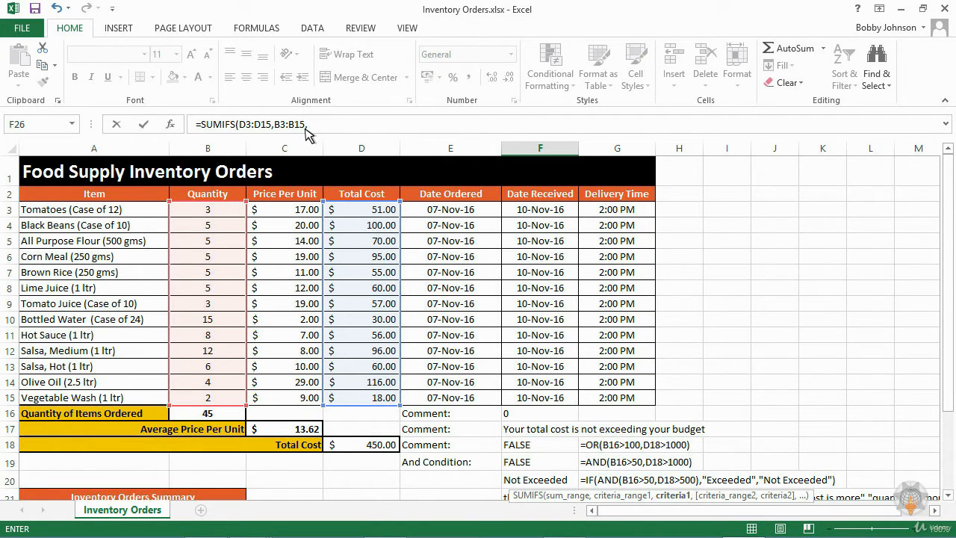
type("\">5\",")
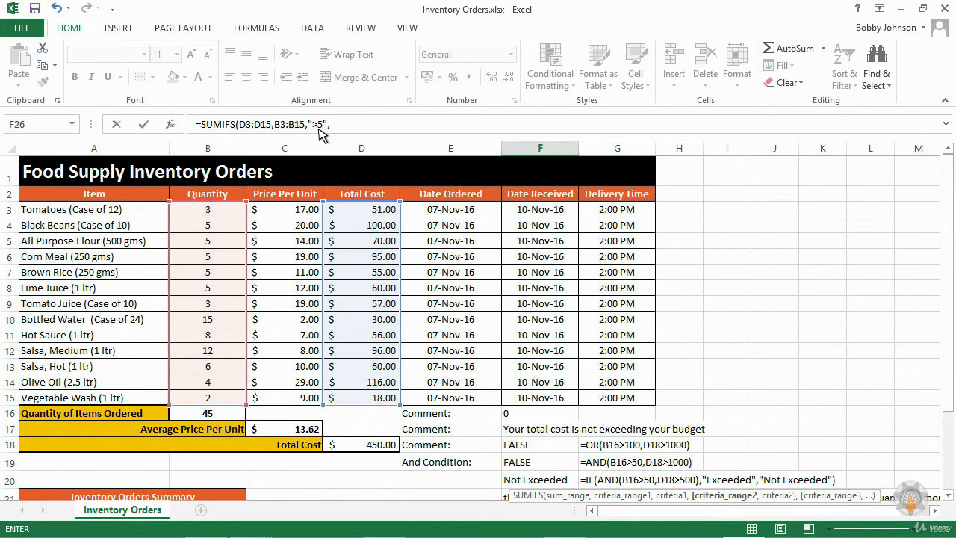
left_click_drag(302, 205, 286, 399)
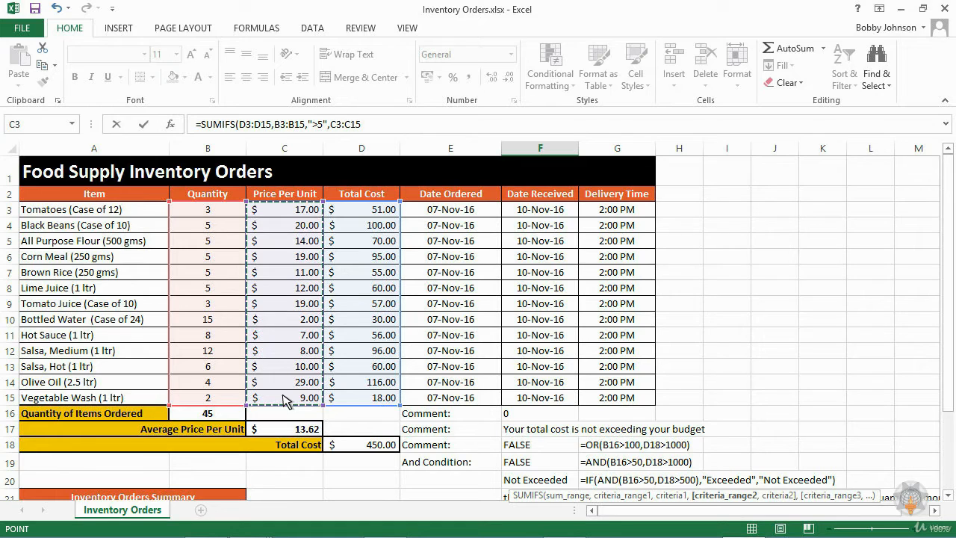
type(",\"<5\"")
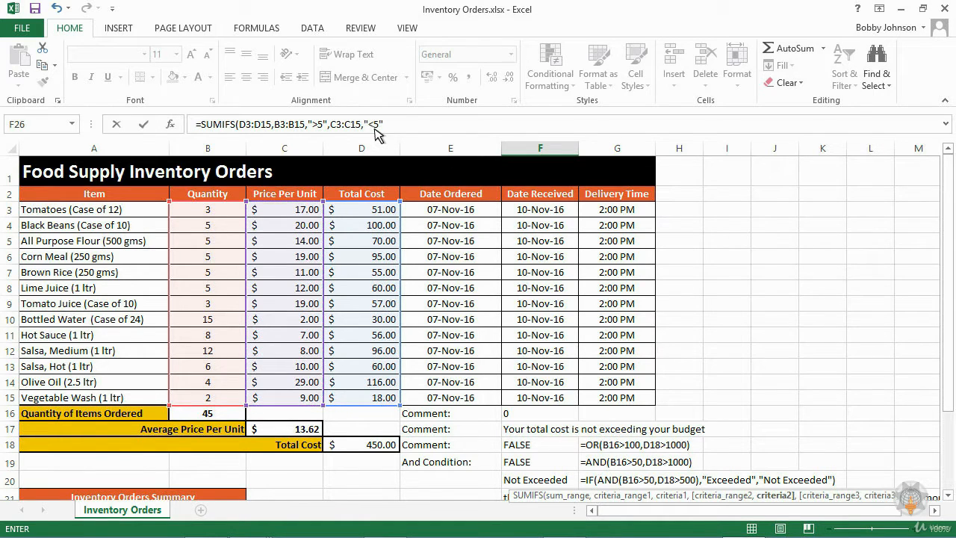
type(")")
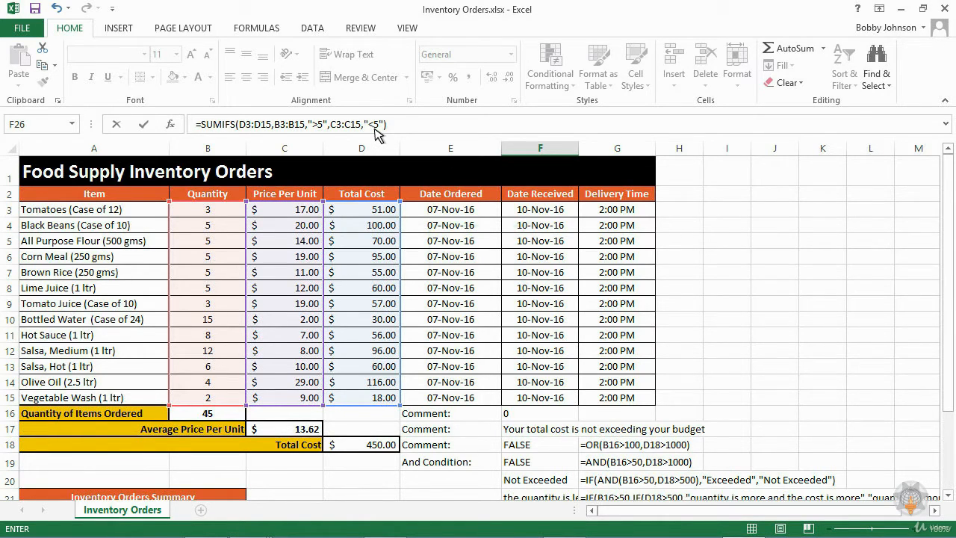
key("Return")
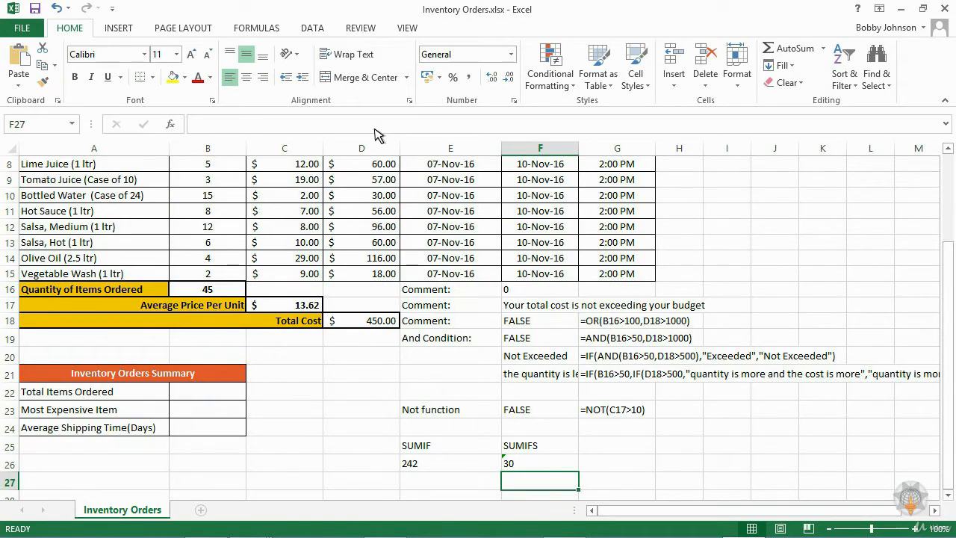
Check the SUMIFS criteria against quantities B10:B13 and unit prices C10:C13, and examine the Bottled Water row's total cost.
scroll(376, 134, "up", 3)
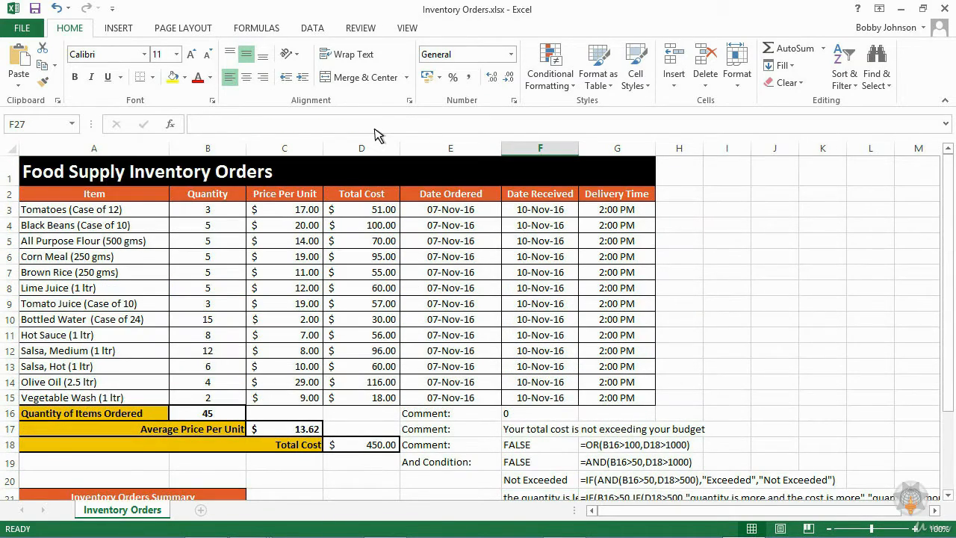
left_click_drag(364, 214, 359, 403)
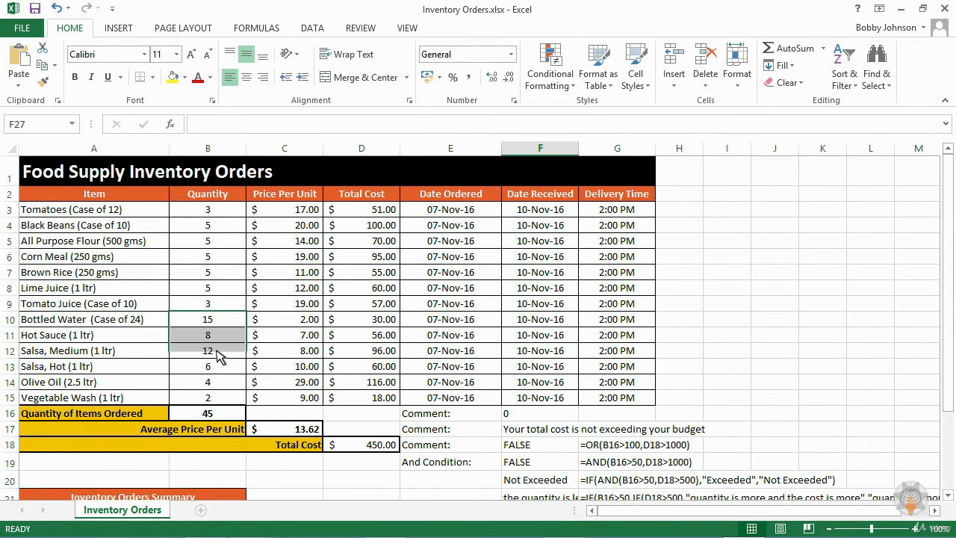
left_click_drag(219, 357, 220, 377)
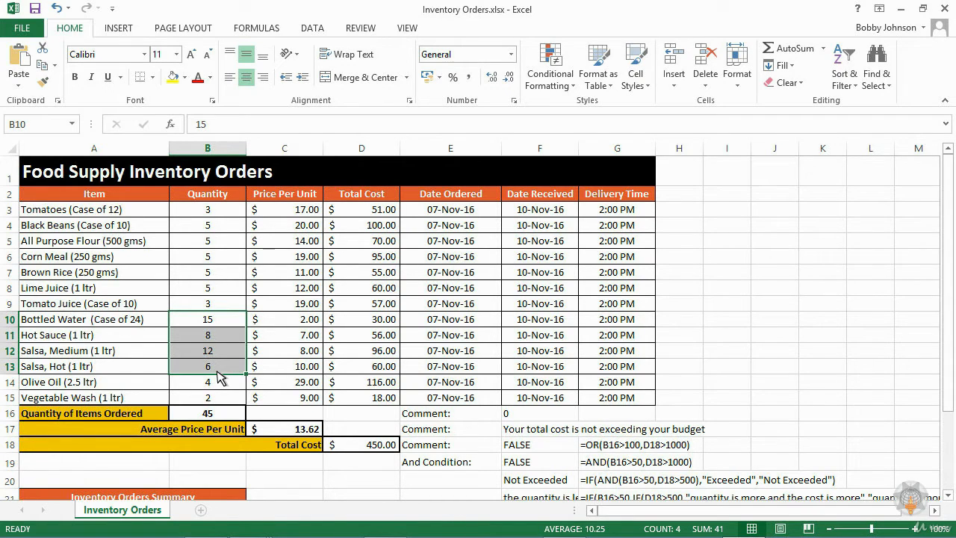
left_click_drag(293, 323, 290, 371)
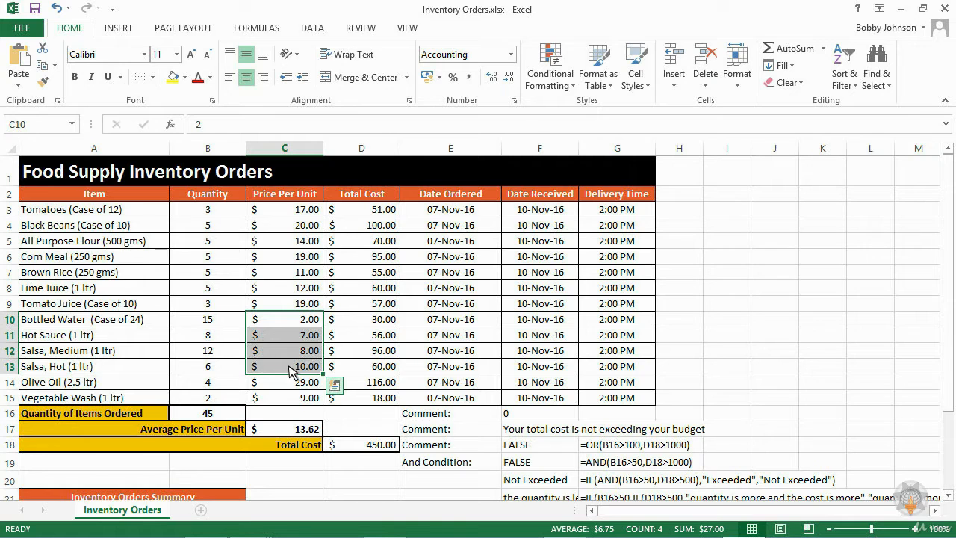
left_click(221, 322)
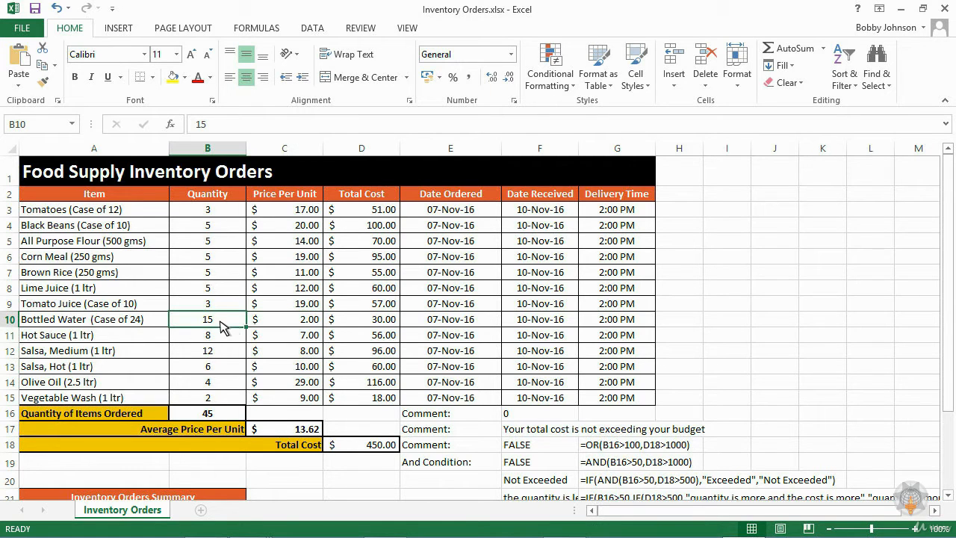
left_click(278, 327, "shift")
left_click(360, 326)
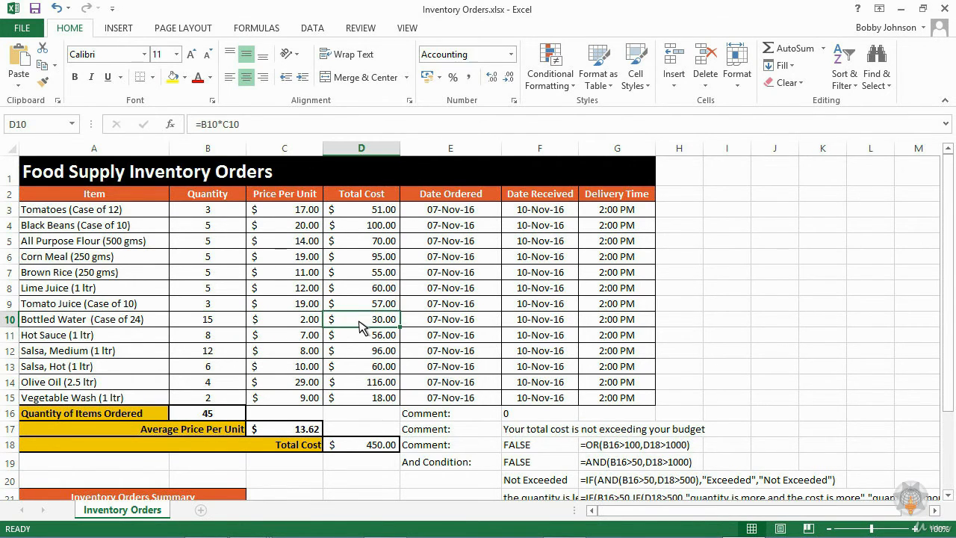
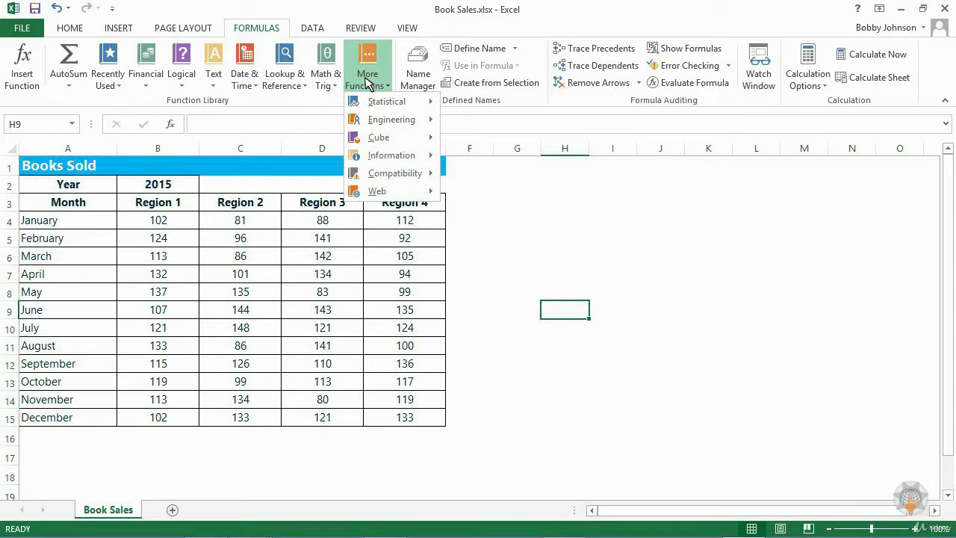
Examine the Information functions available in the function library, from CELL through ISNUMBER.
mouse_move(386, 163)
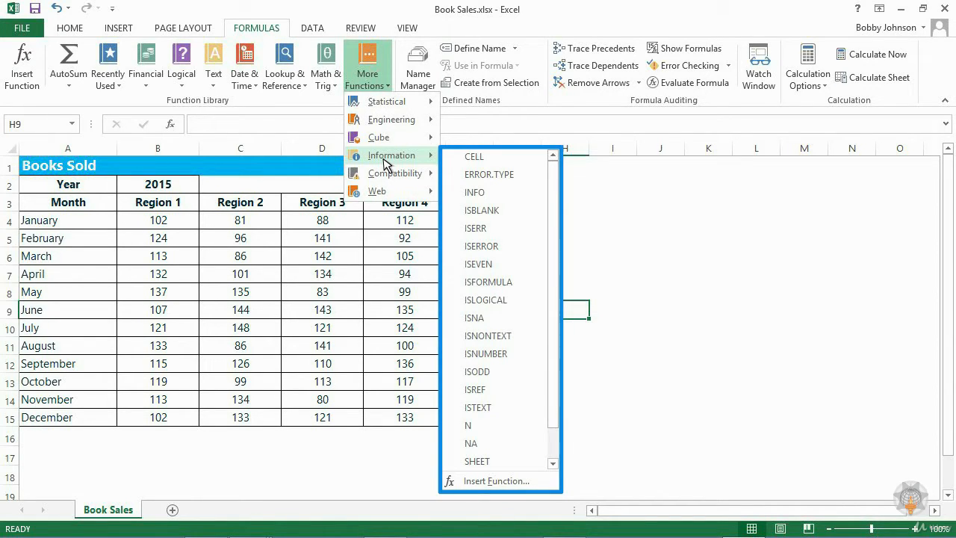
key("Right")
key("Down")
key("Down")
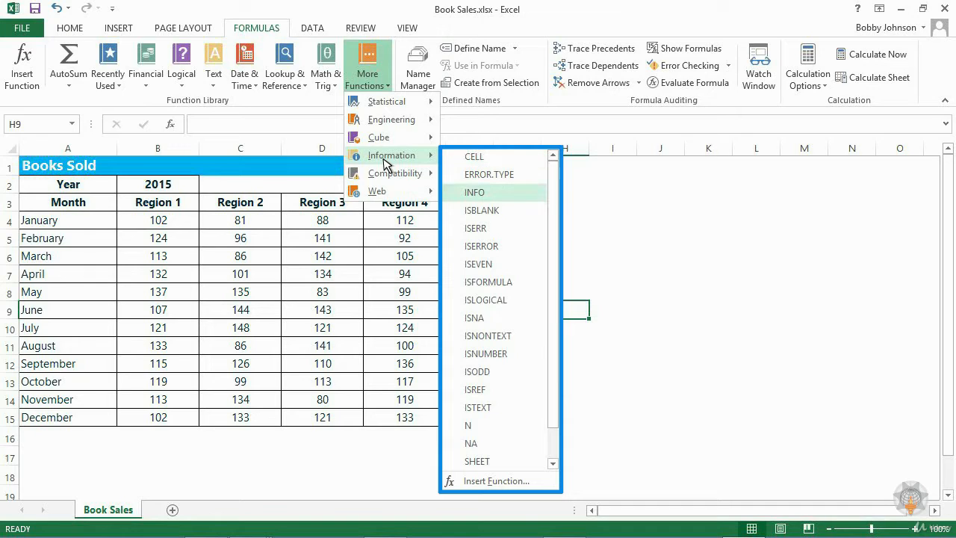
key("Down")
key("Down")
key("Down")
key("Down")
key("Down")
key("Down")
key("Down")
key("Down")
key("Down")
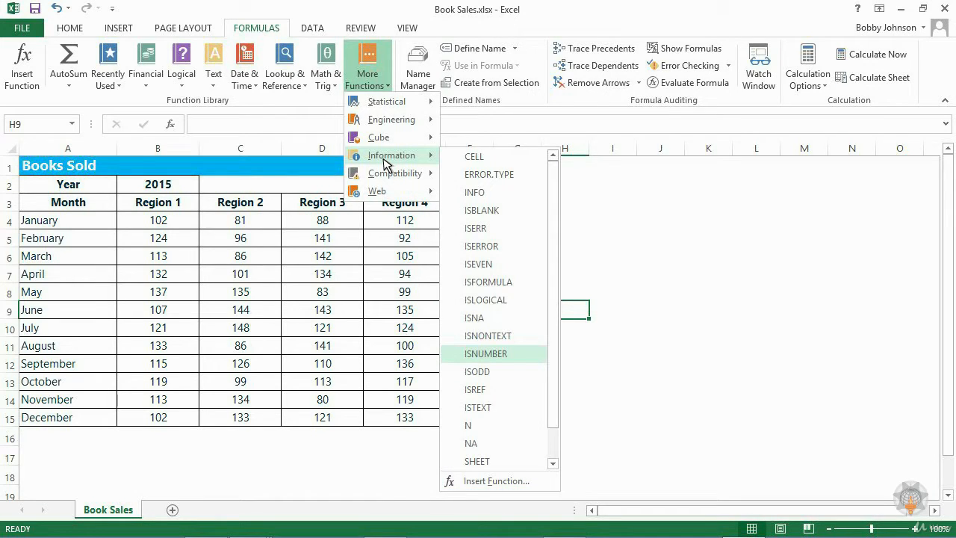
left_click(471, 159)
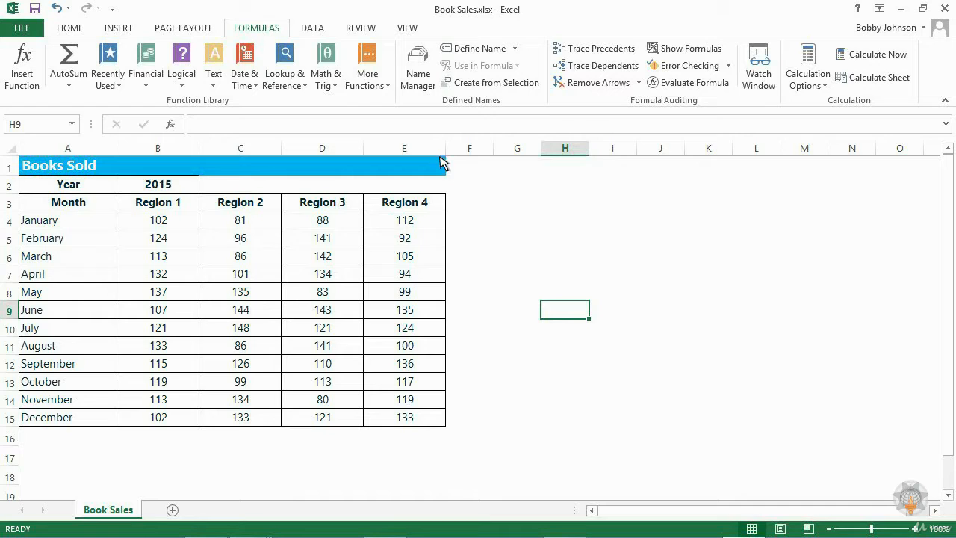
Enter =CELL("address",B4) in cell G4 to return the address of Region 1's January figure.
left_click(523, 220)
type("=cel")
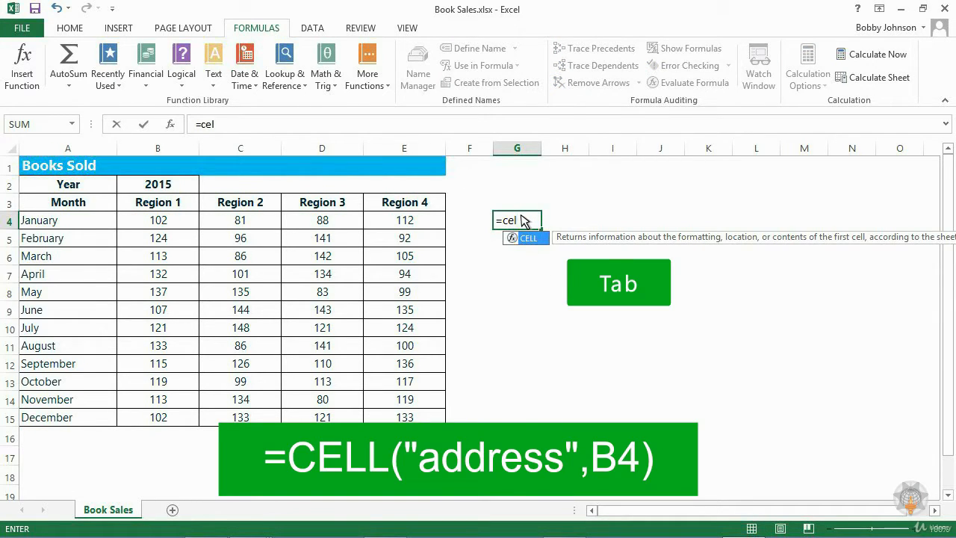
key("Tab")
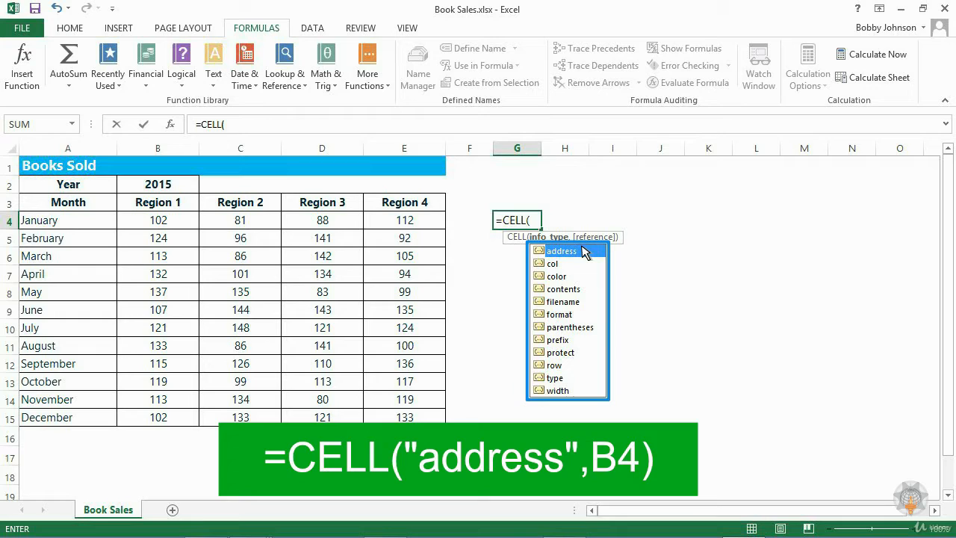
left_click(551, 265)
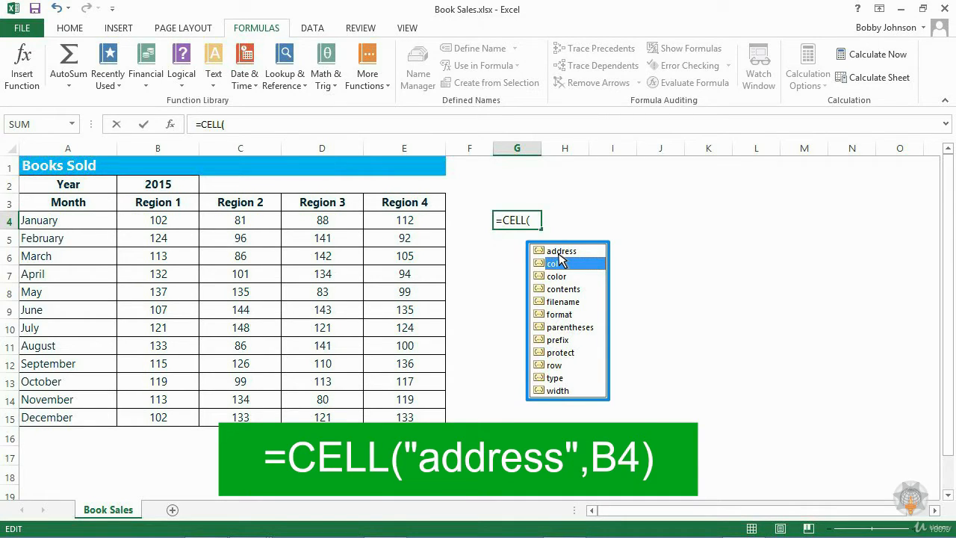
key("Escape")
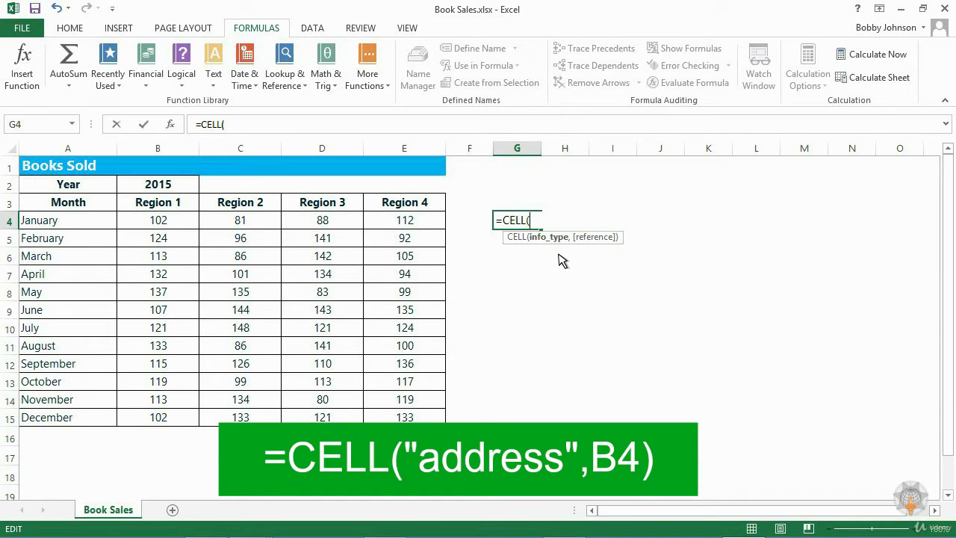
type("\"")
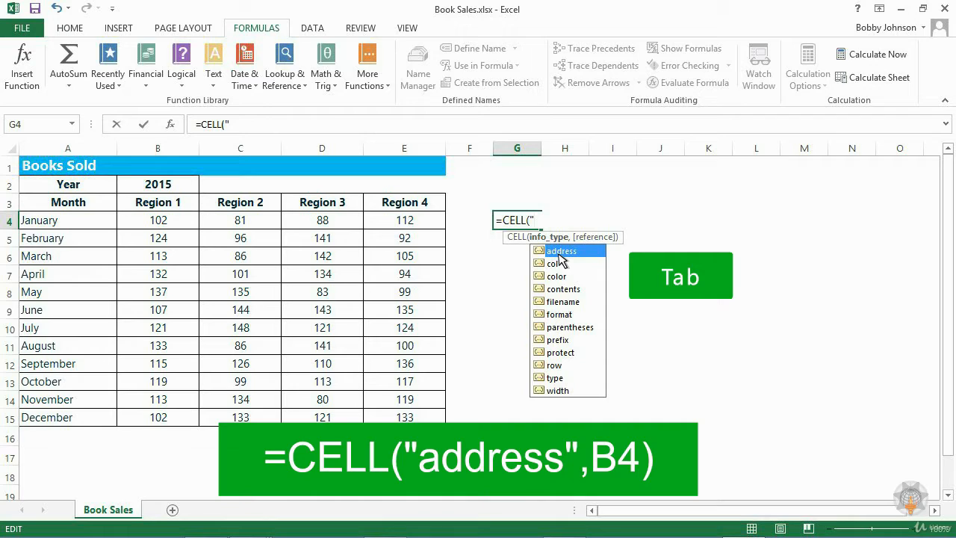
key("Tab")
type(",")
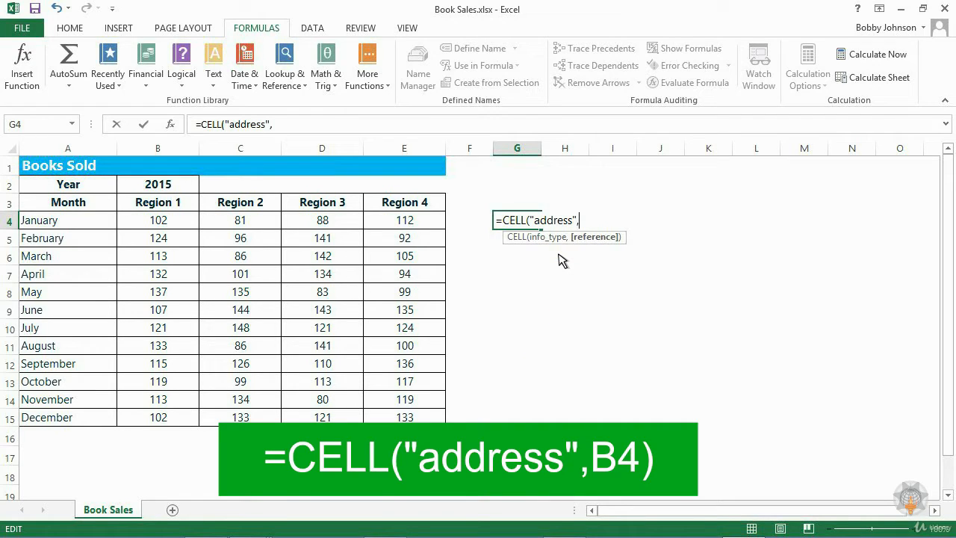
left_click(169, 221)
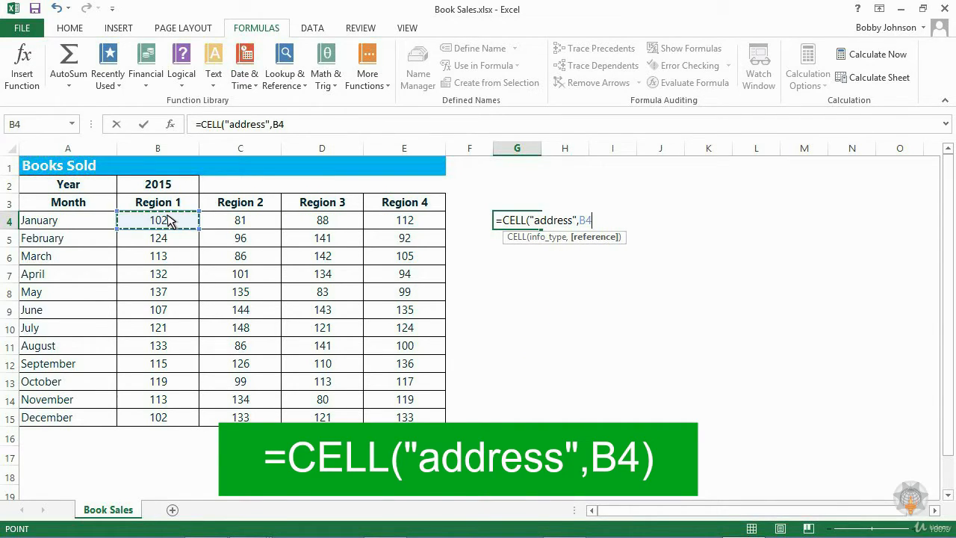
type(")")
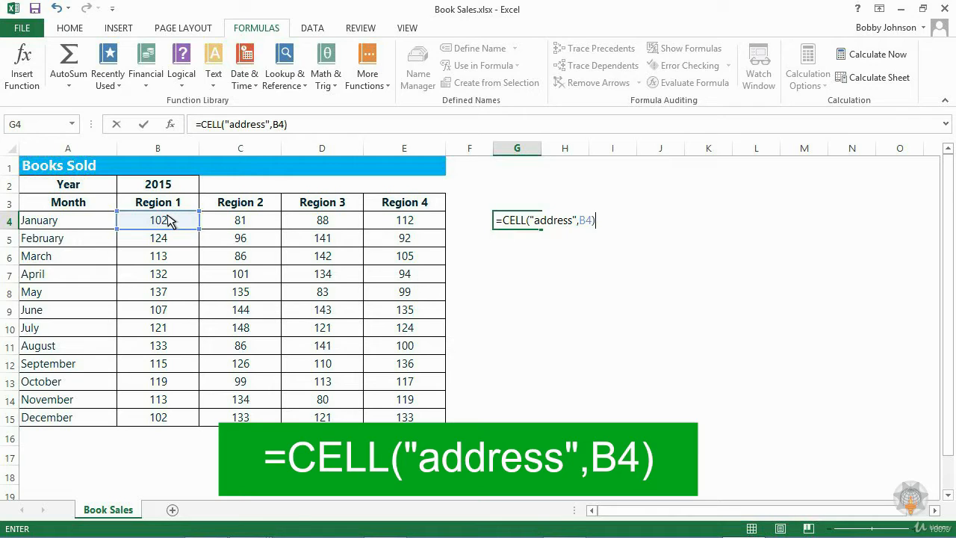
key("Return")
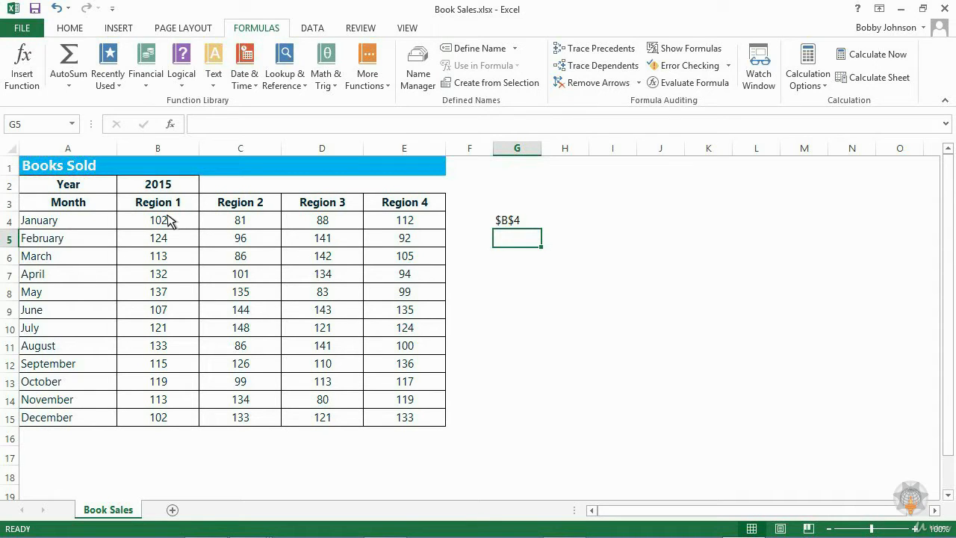
Enter =CELL("col",E4) in cell G5 to return the column number of Region 4's January figure.
type("=cel")
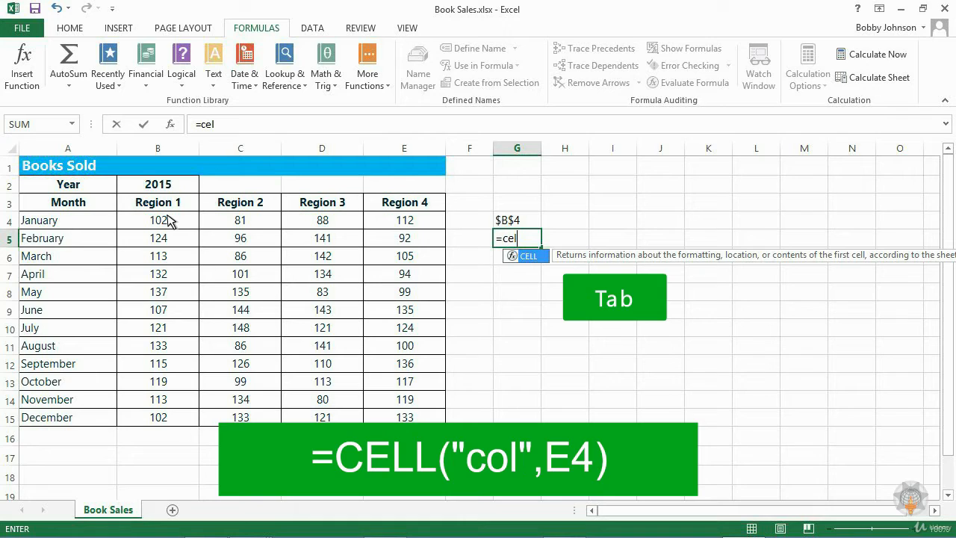
key("Tab")
key("Down")
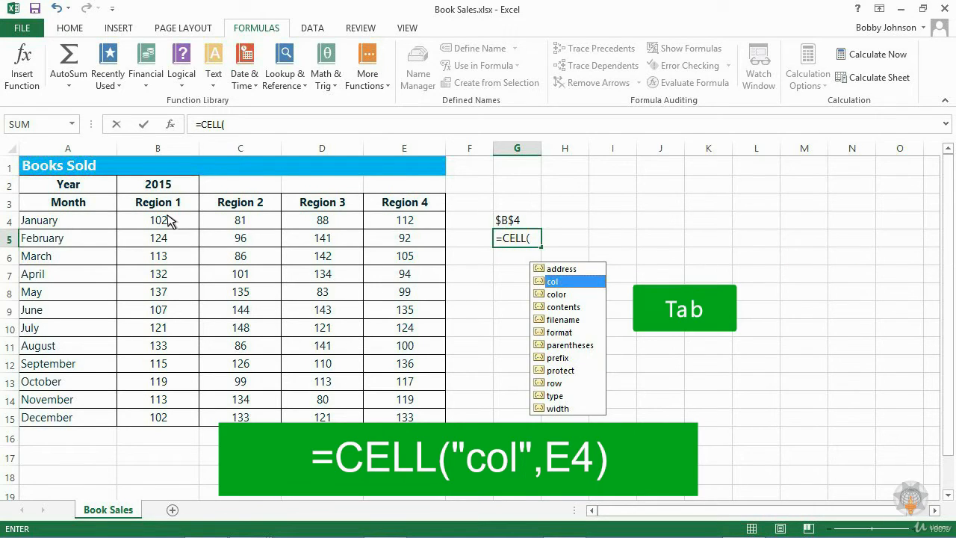
key("Tab")
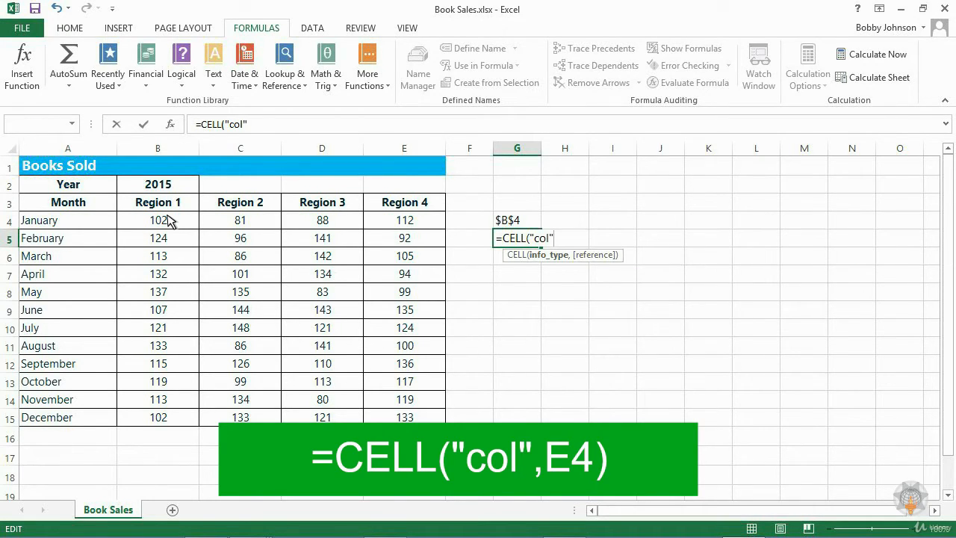
type(",")
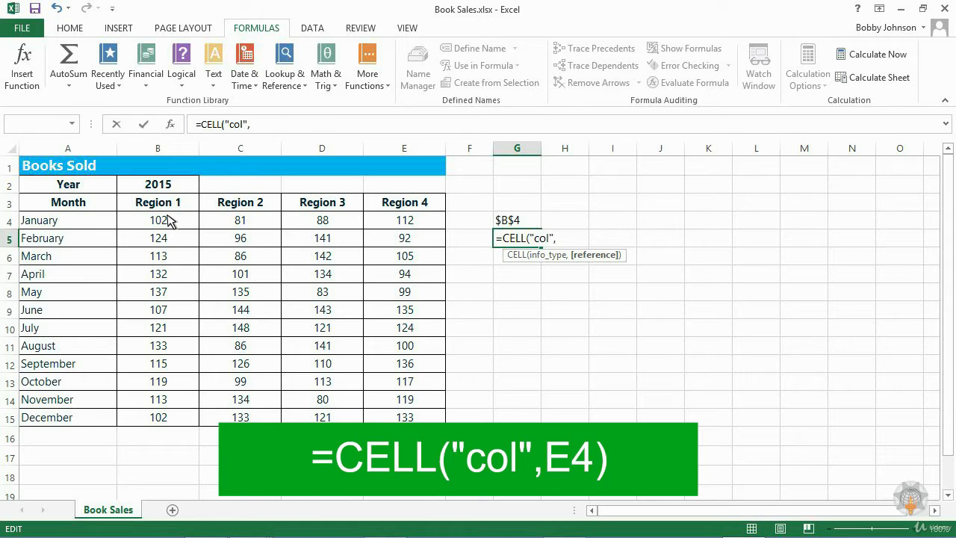
left_click(422, 218)
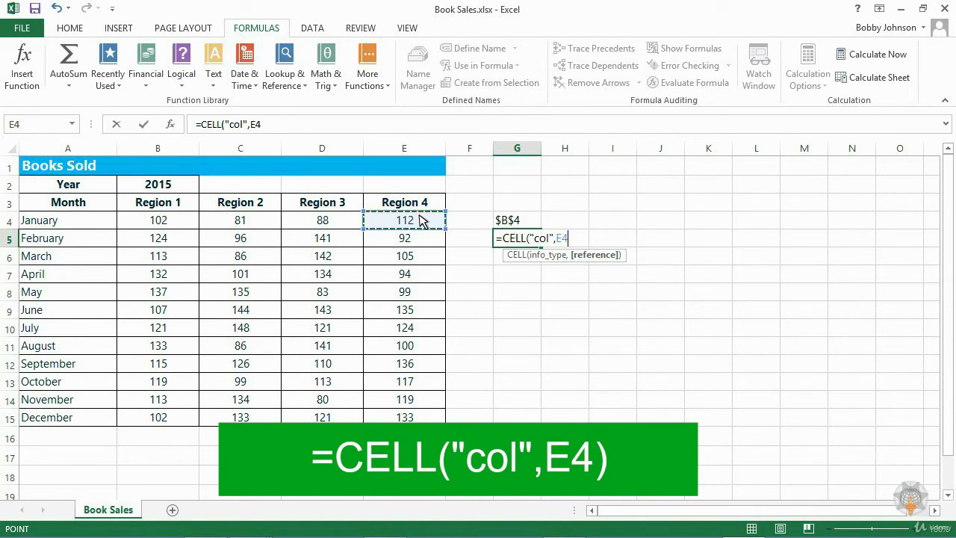
type(")")
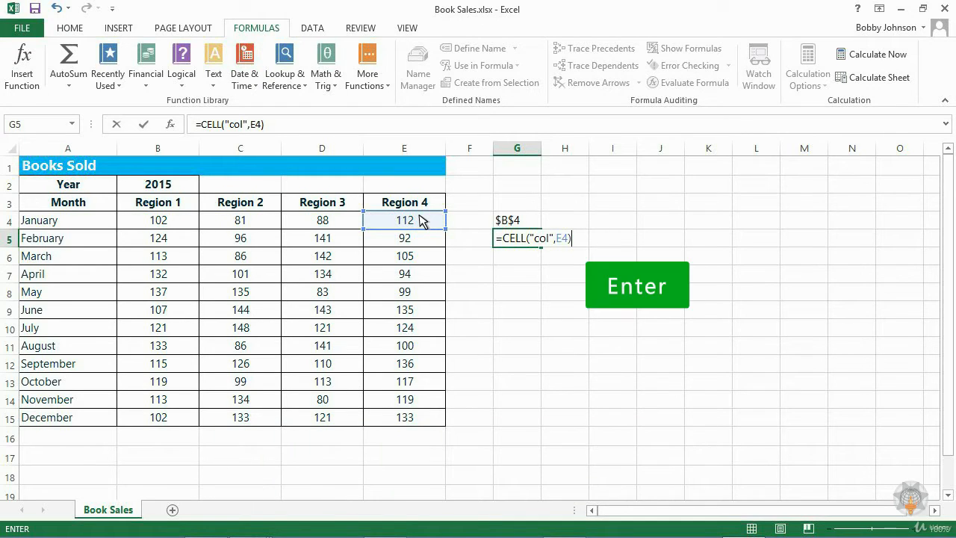
key("Return")
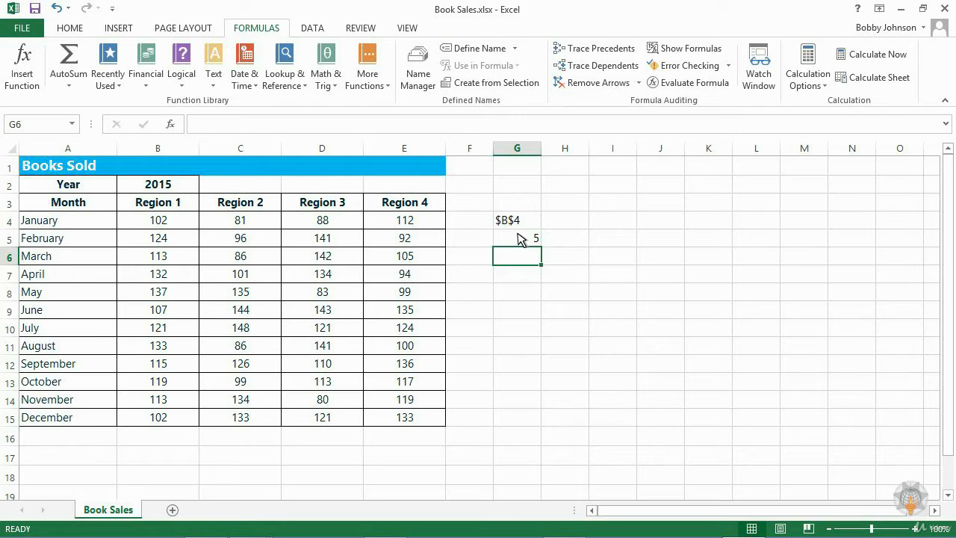
Enter =CELL("row",C12) in cell G6 to return the row number of Region 2's September figure.
type("=cel")
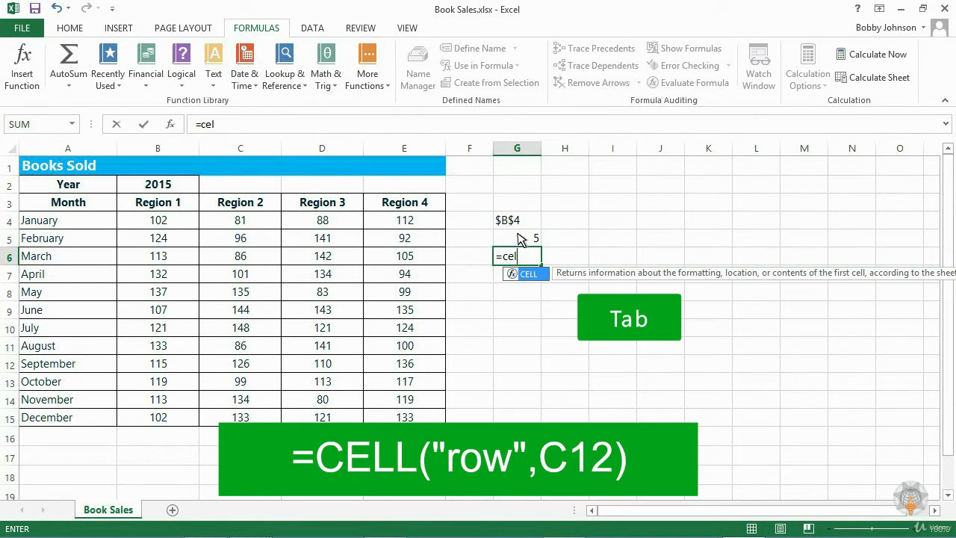
key("Tab")
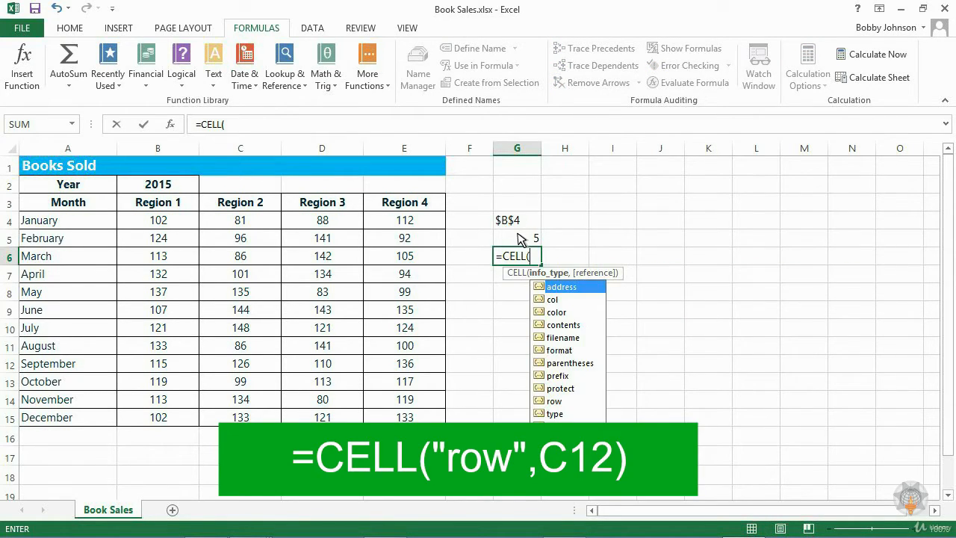
key("Down")
key("Down")
key("Down")
key("Down")
key("Down")
key("Down")
key("Down")
key("Down")
key("Down")
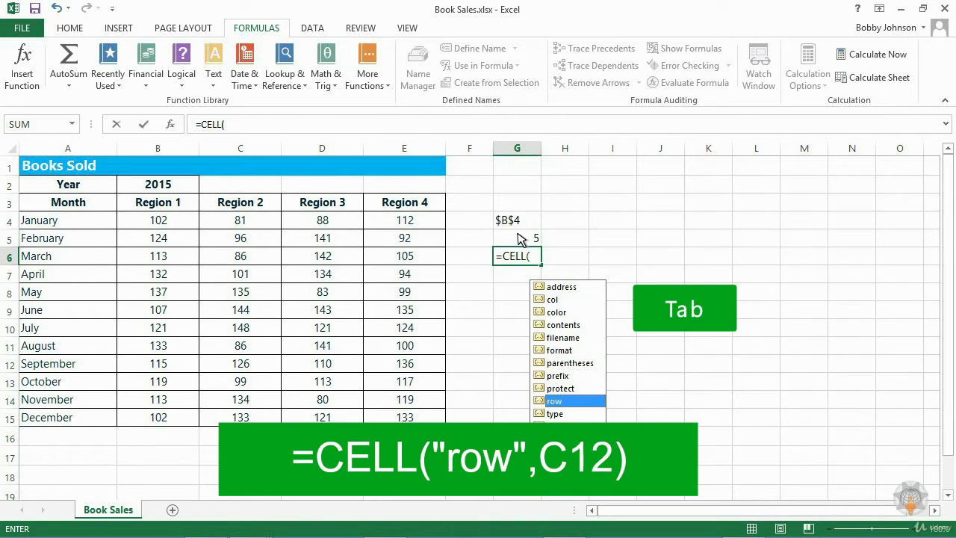
key("Tab")
type(",")
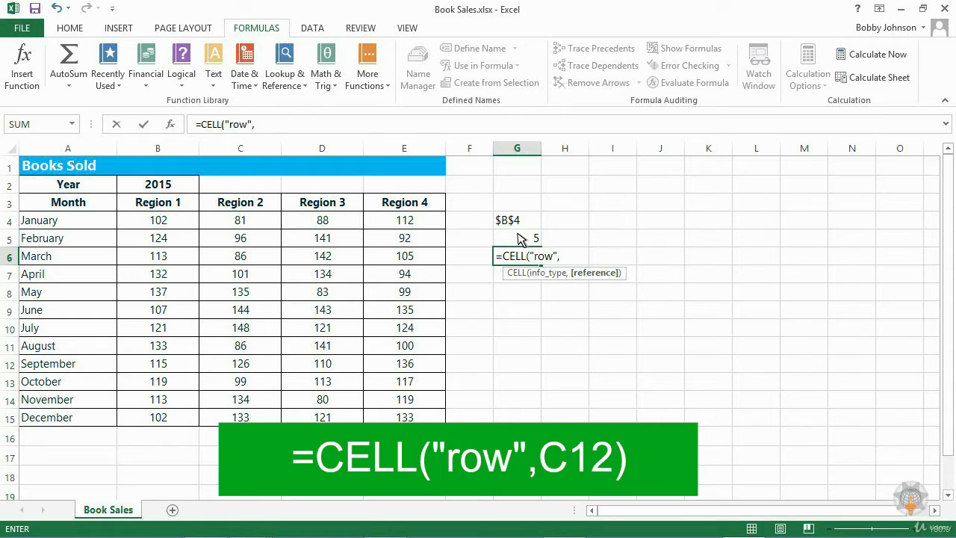
left_click(261, 363)
type(")")
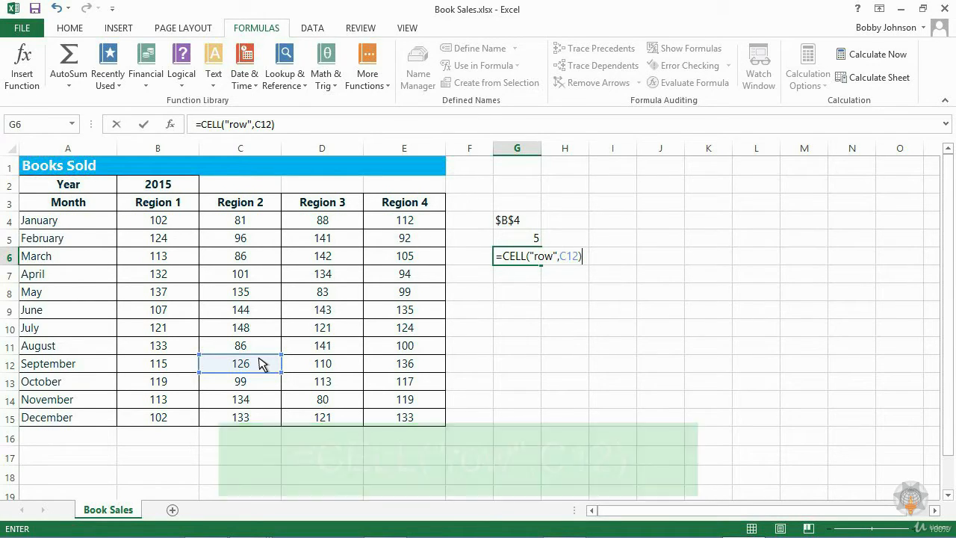
key("Return")
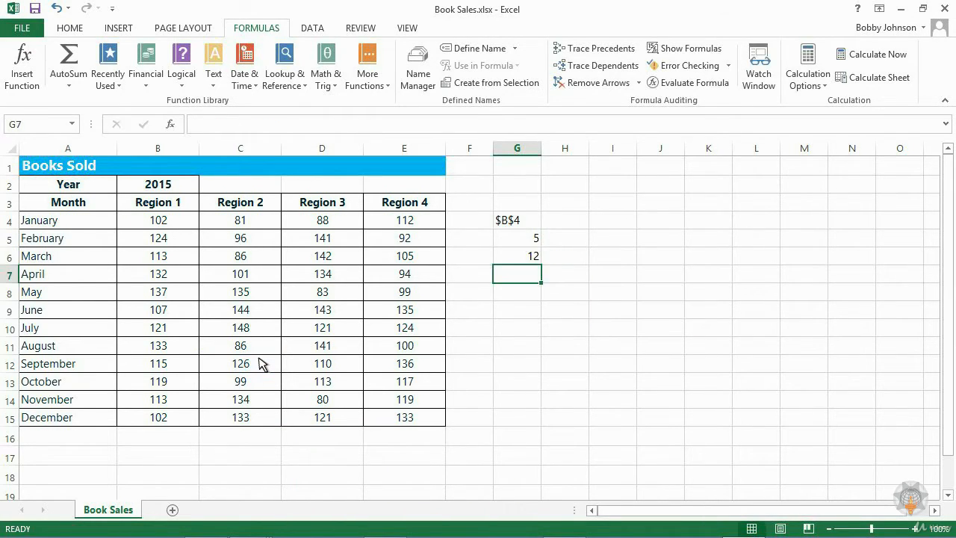
Enter =CELL("filename",A1) in cell G7, referencing the Books Sold title cell.
type("=cel")
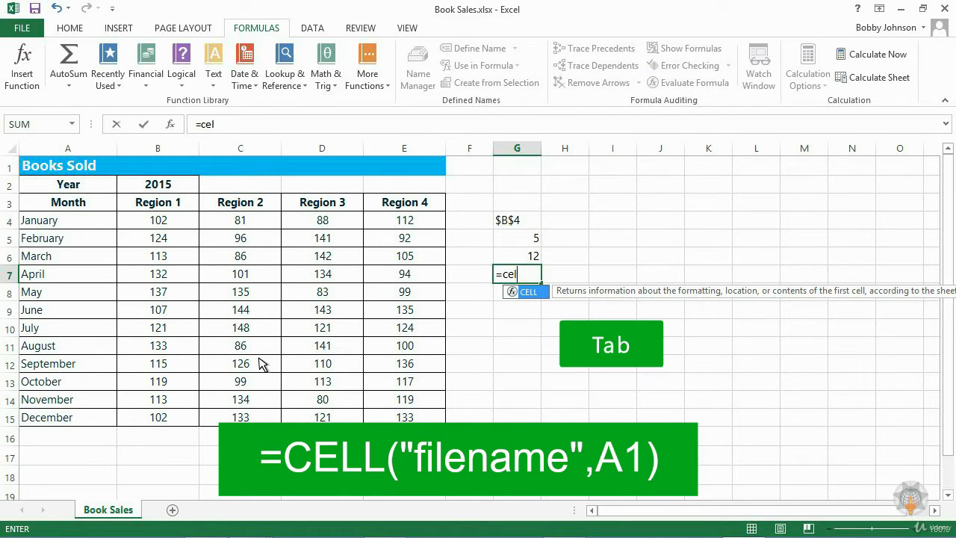
key("Tab")
key("Down")
key("Down")
key("Down")
key("Down")
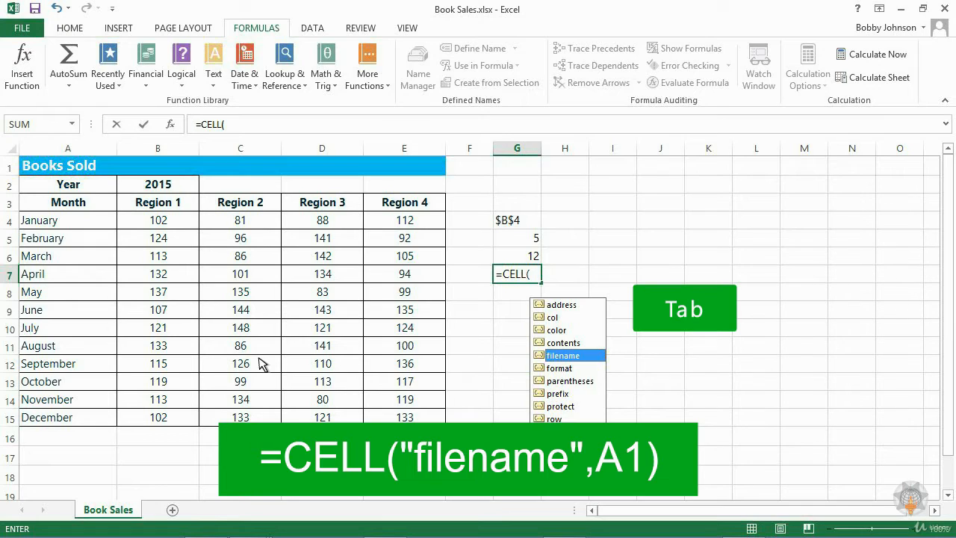
key("Tab")
type(",")
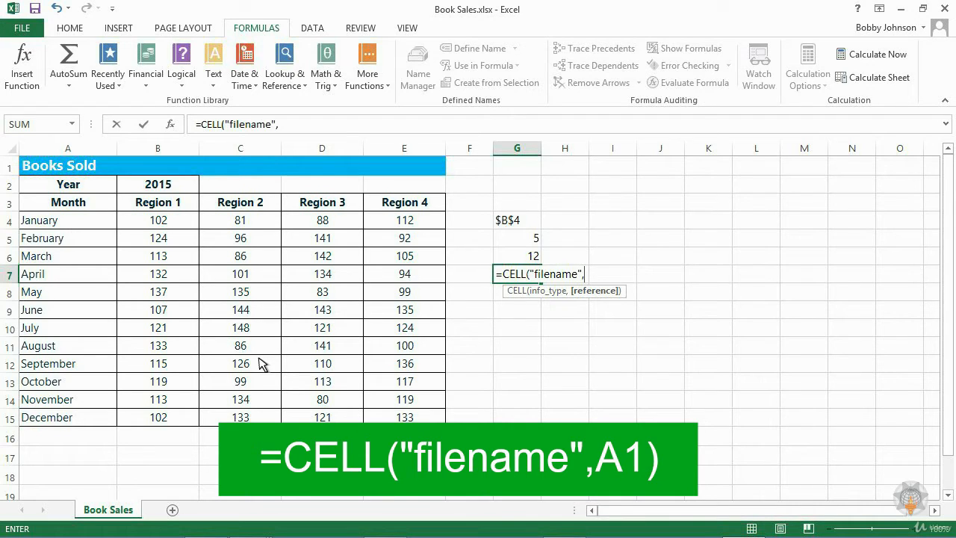
left_click(59, 165)
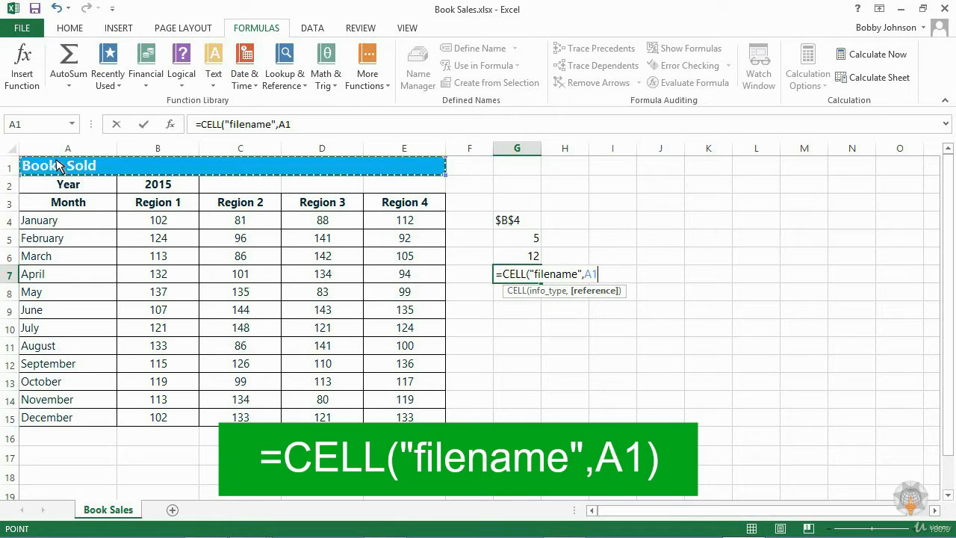
type(")")
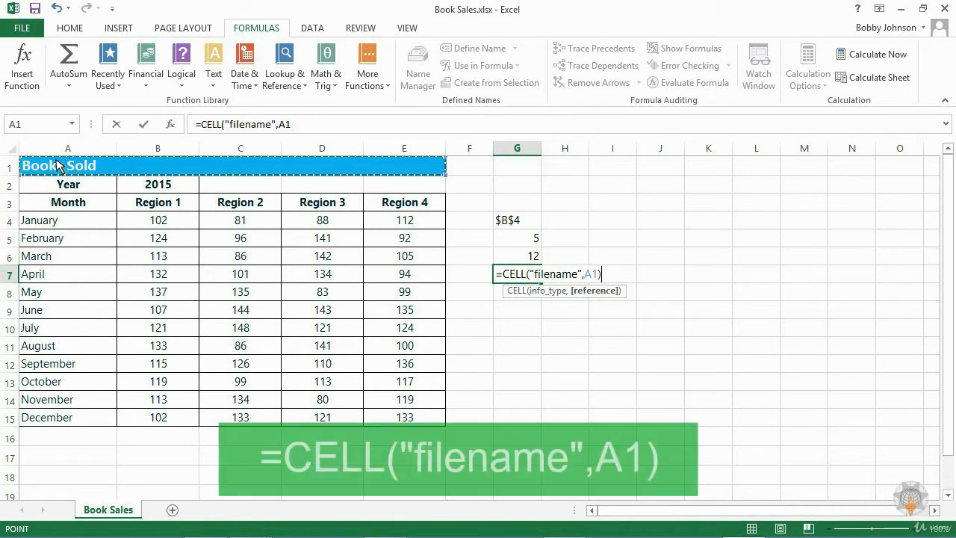
key("Return")
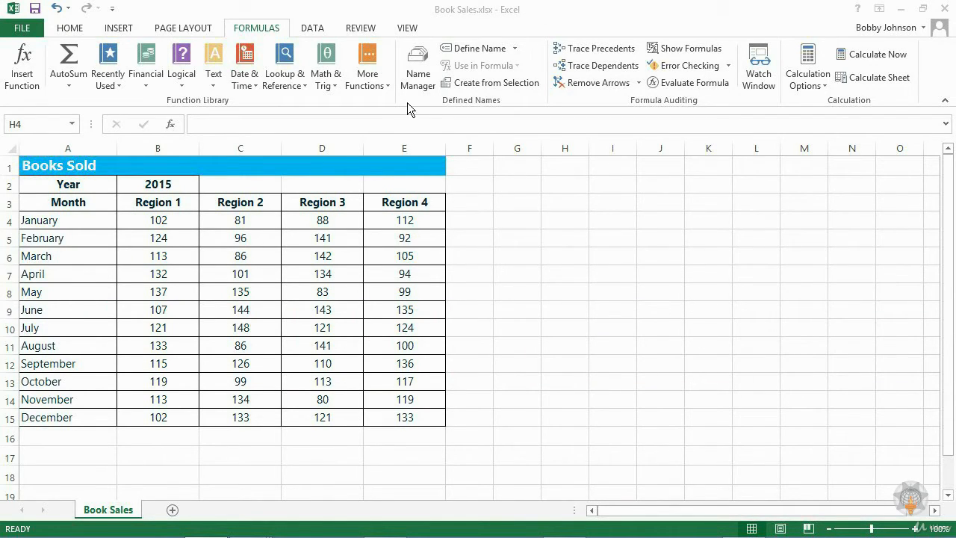
Insert the ISBLANK information function in cell F4 with A4 as its value, and compare the result with the January cell.
left_click(373, 86)
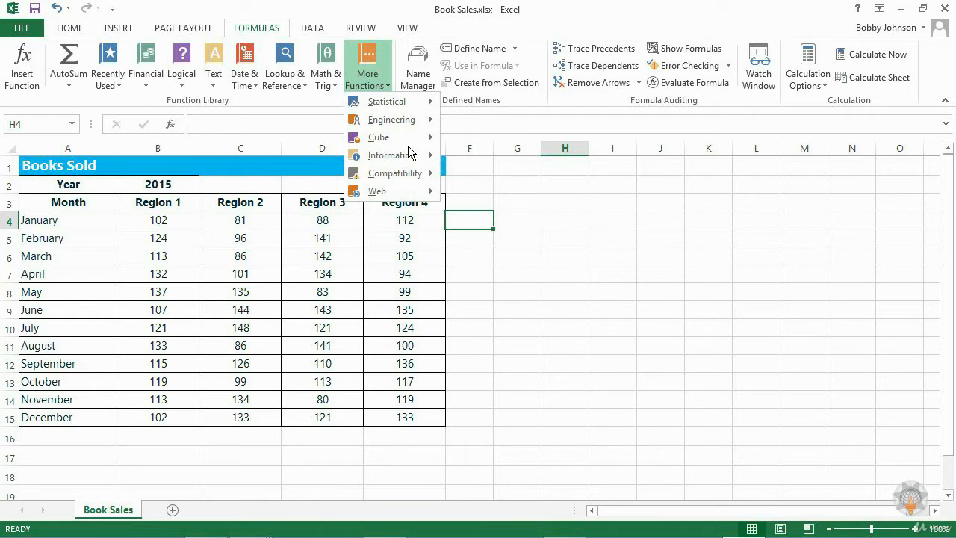
mouse_move(412, 155)
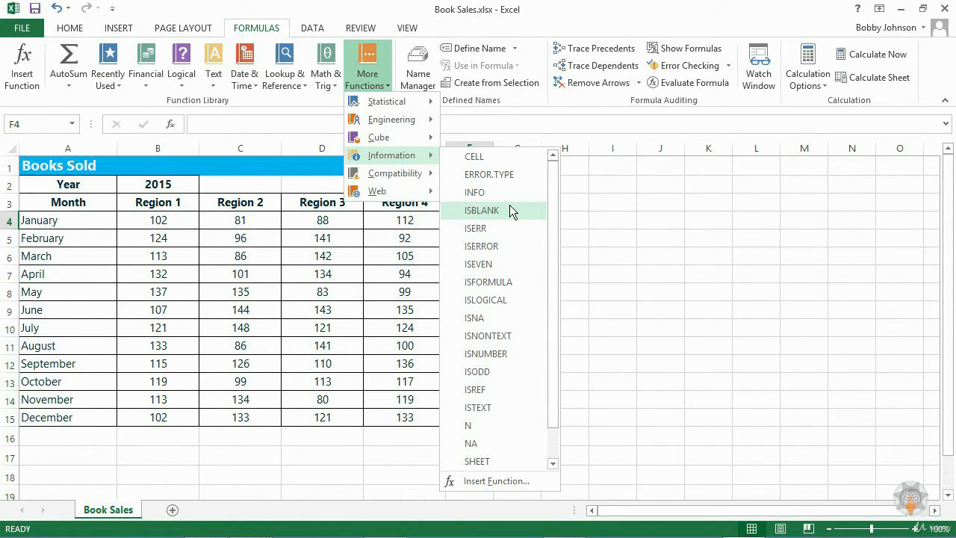
left_click(509, 210)
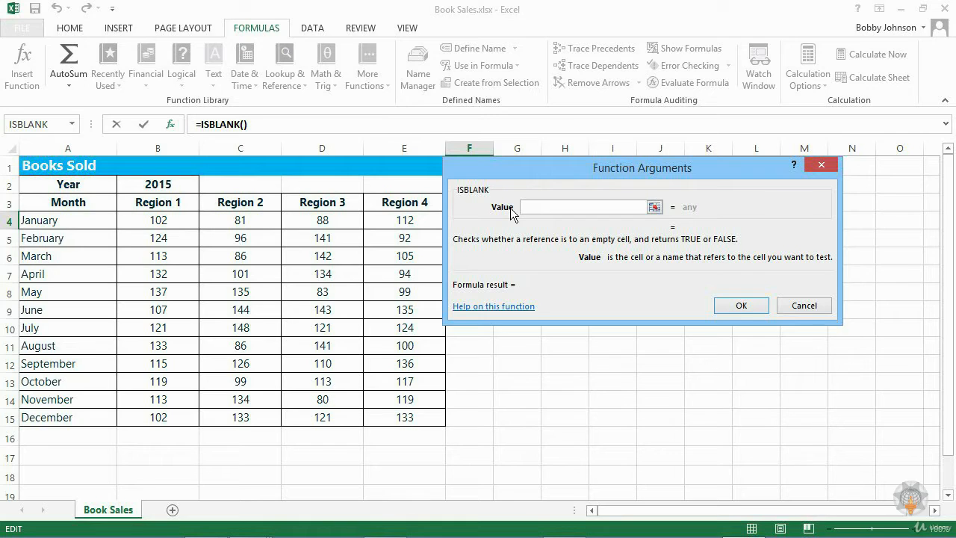
left_click(72, 222)
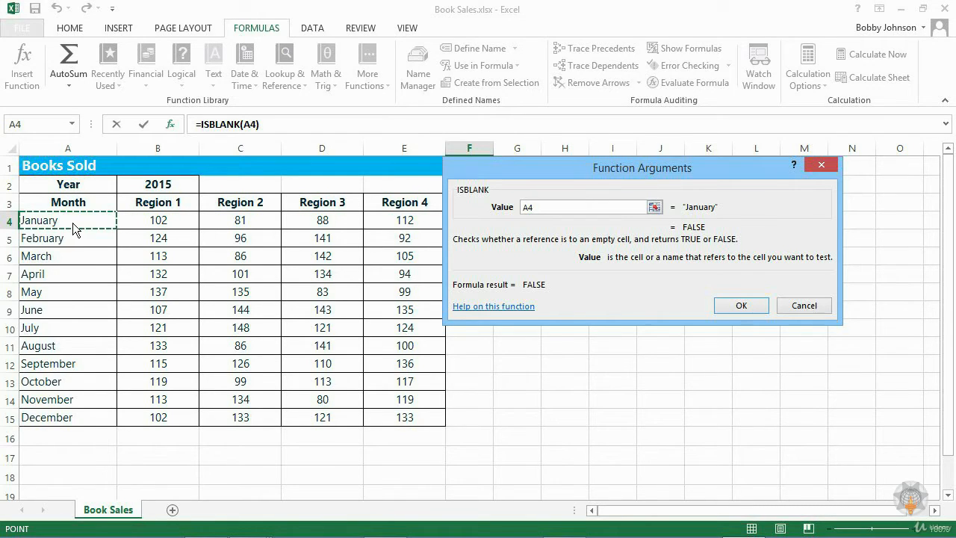
left_click(741, 305)
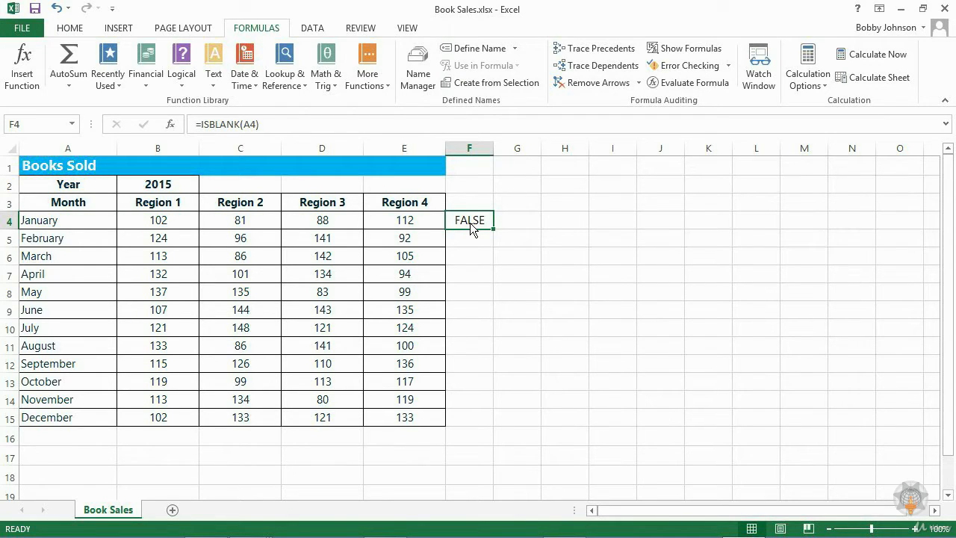
left_click(77, 222)
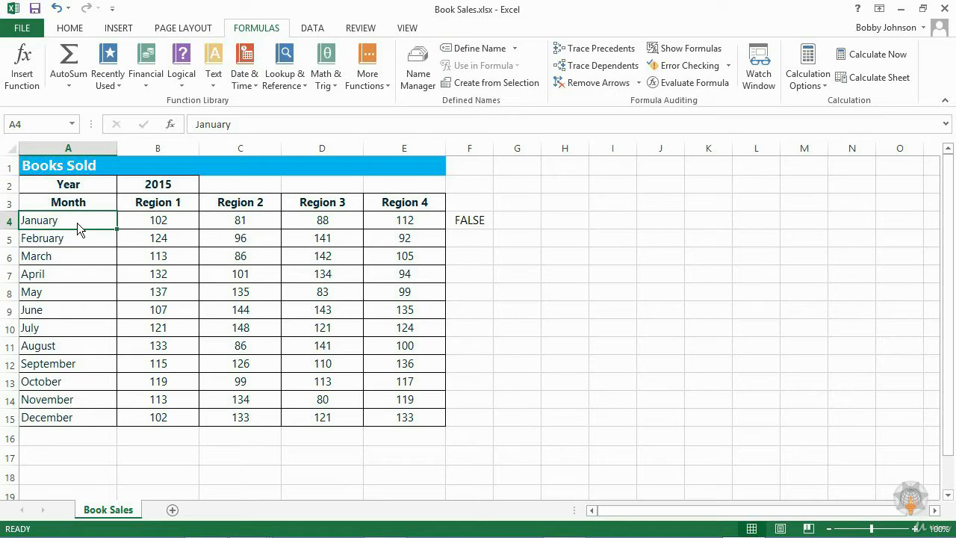
left_click(482, 224)
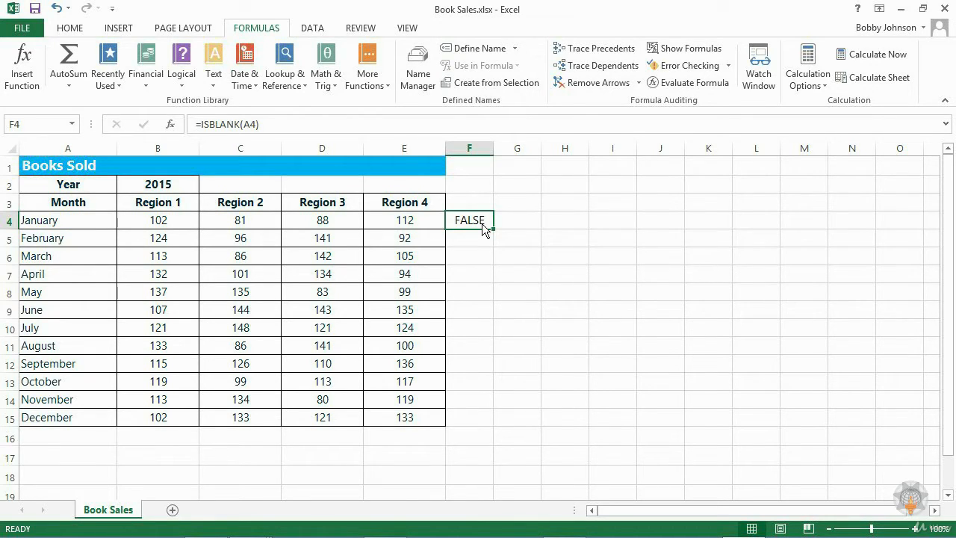
left_click(374, 78)
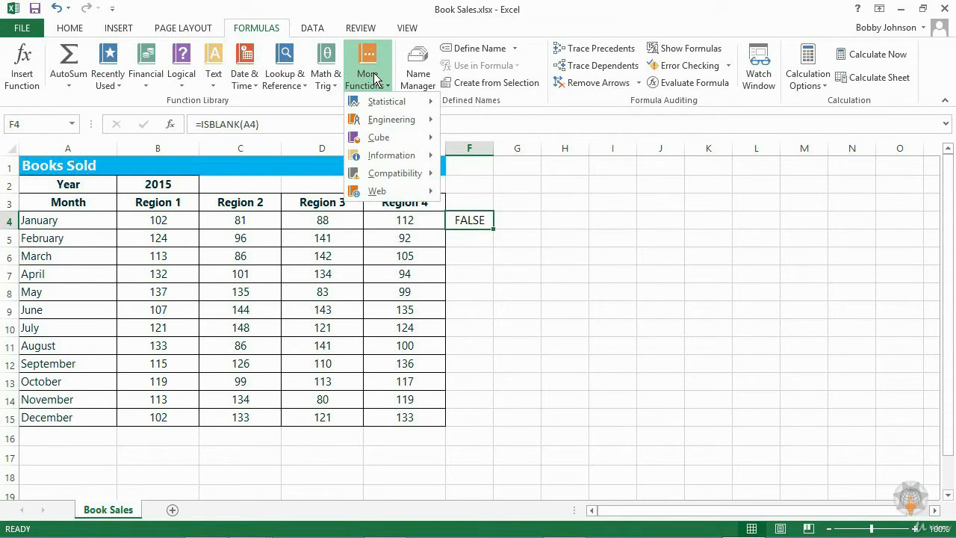
mouse_move(395, 156)
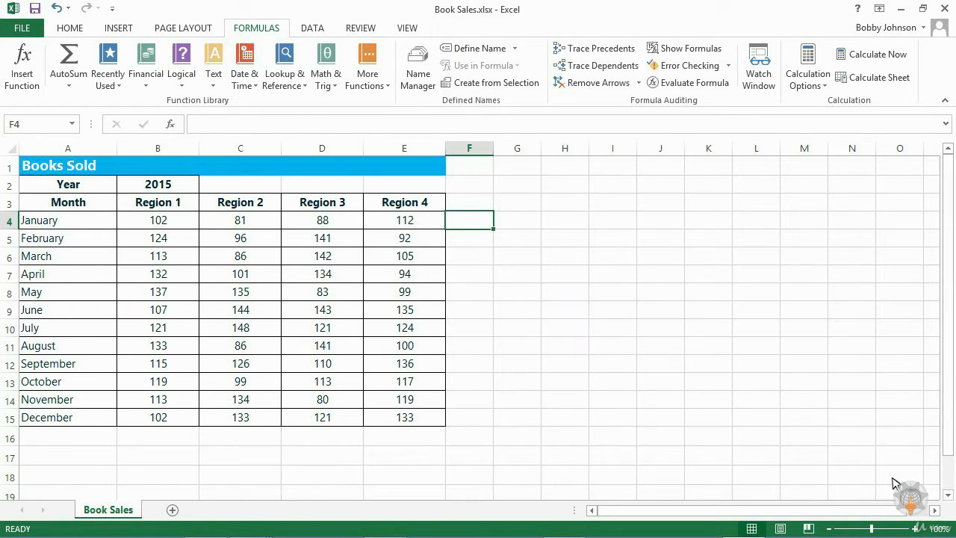
Enter =VLOOKUP("May",A4:E15,3,FALSE) in cell F4 to look up Region 2's May figure with an exact match.
type("=vl")
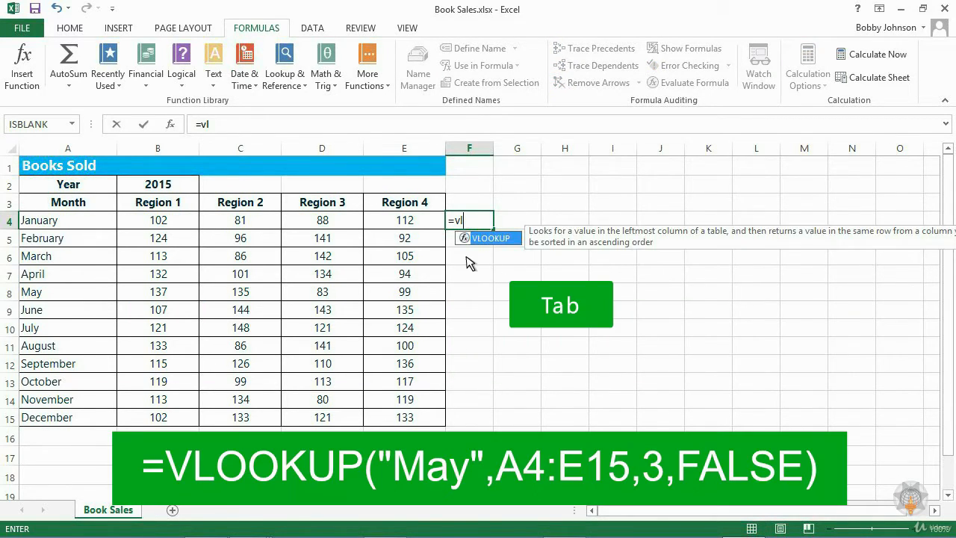
key("Tab")
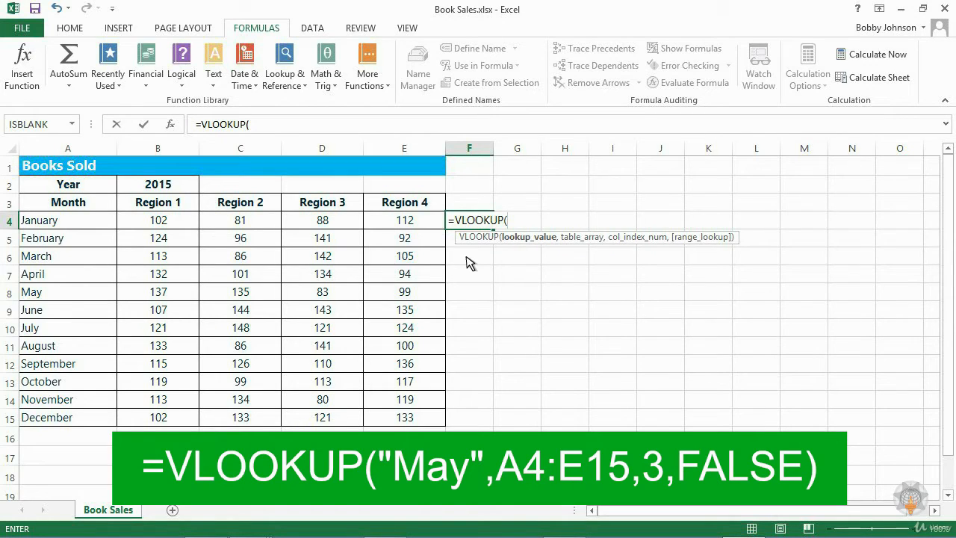
type("\"May\",")
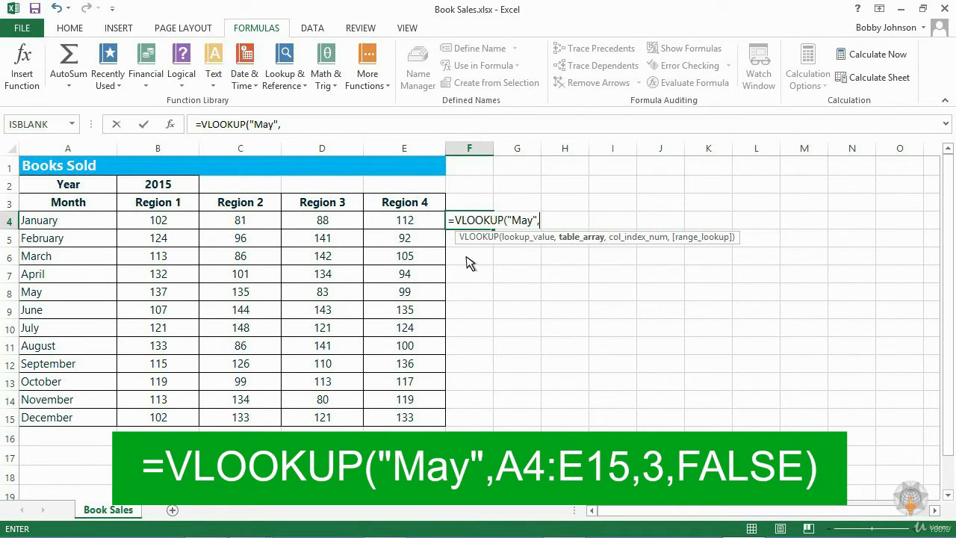
left_click(79, 218)
left_click_drag(77, 219, 411, 422)
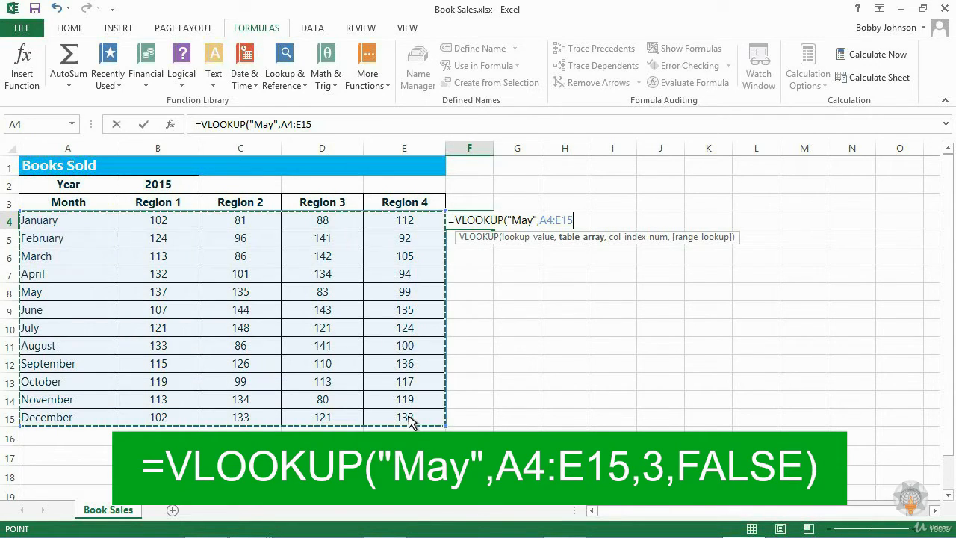
type(",")
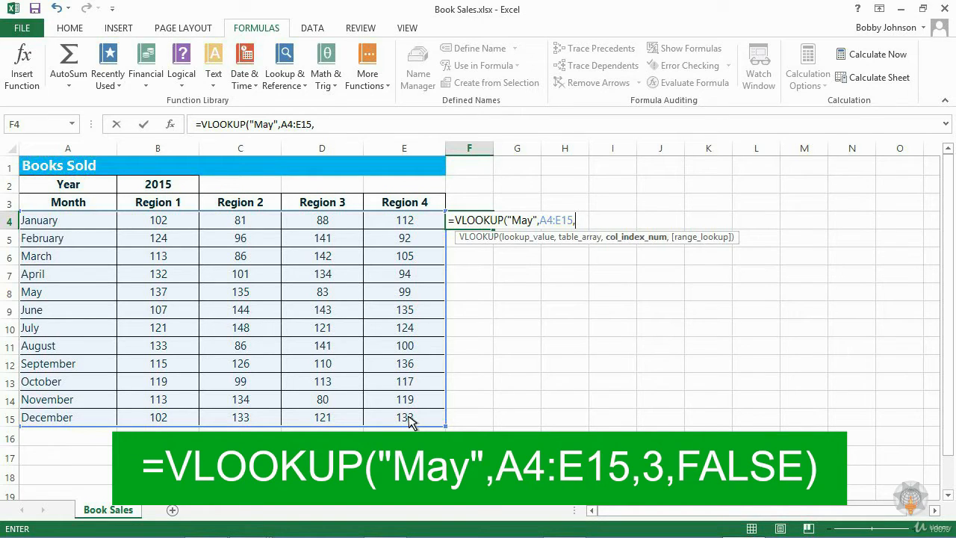
type("3")
type(",")
key("Down")
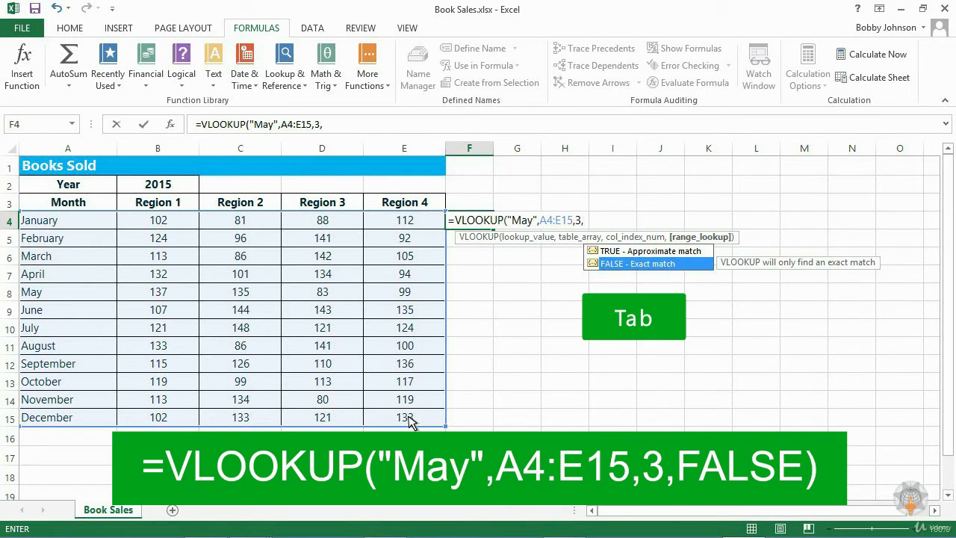
key("Tab")
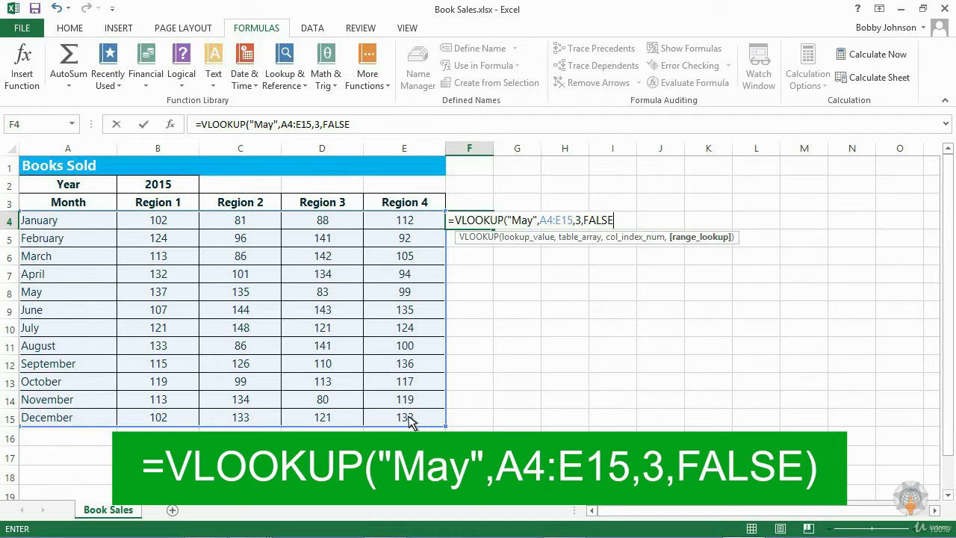
type(")")
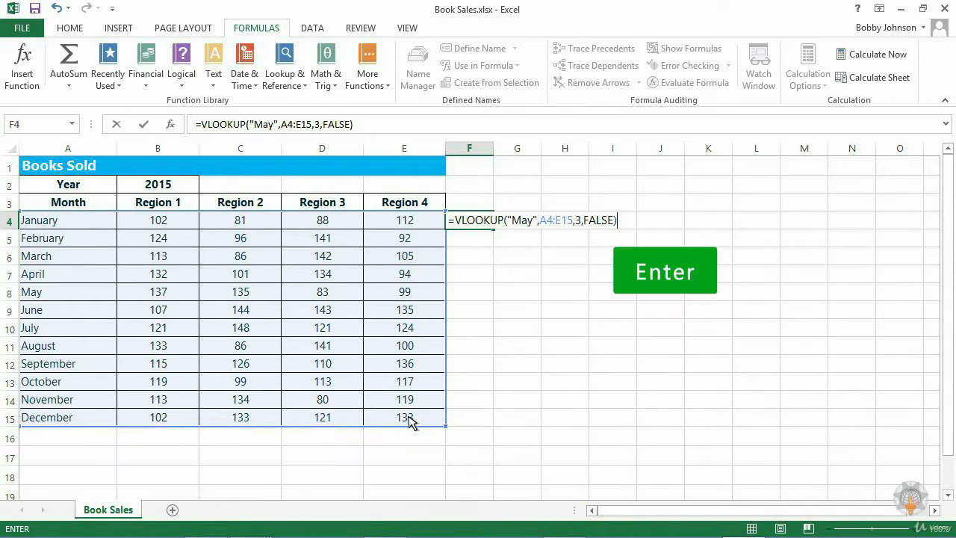
key("Return")
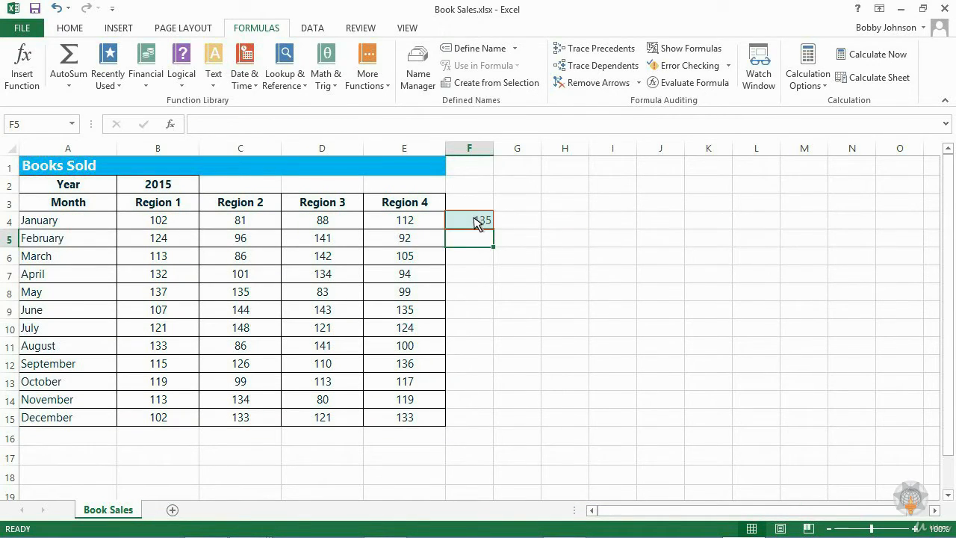
Check the lookup result in F4 against the May row and the Region 2 column of the table.
left_click(478, 223)
left_click_drag(75, 292, 247, 292)
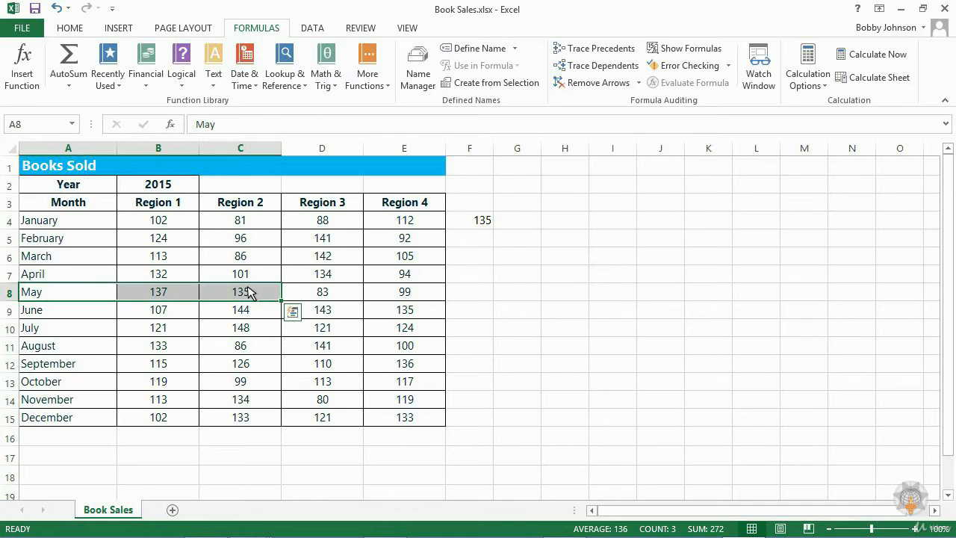
left_click(250, 203)
left_click_drag(250, 203, 251, 293)
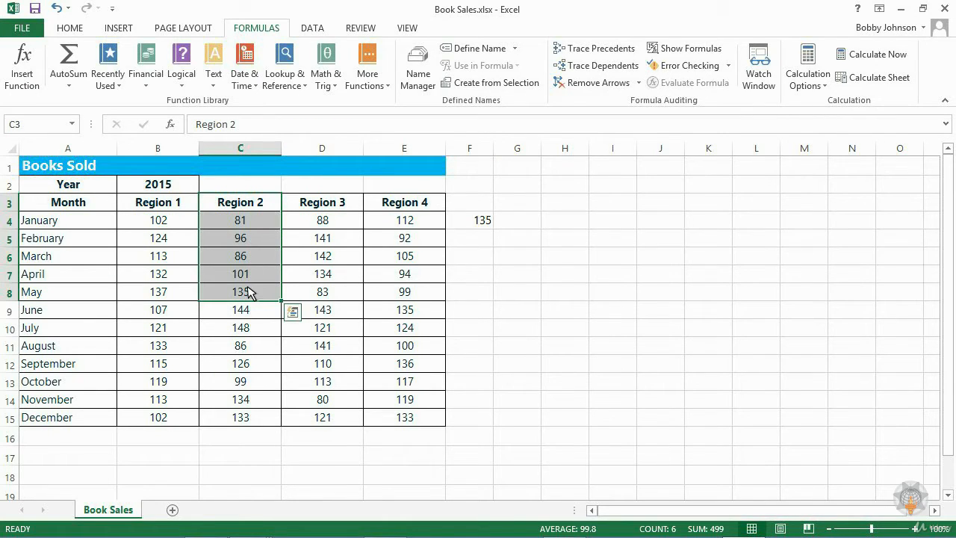
left_click(249, 291)
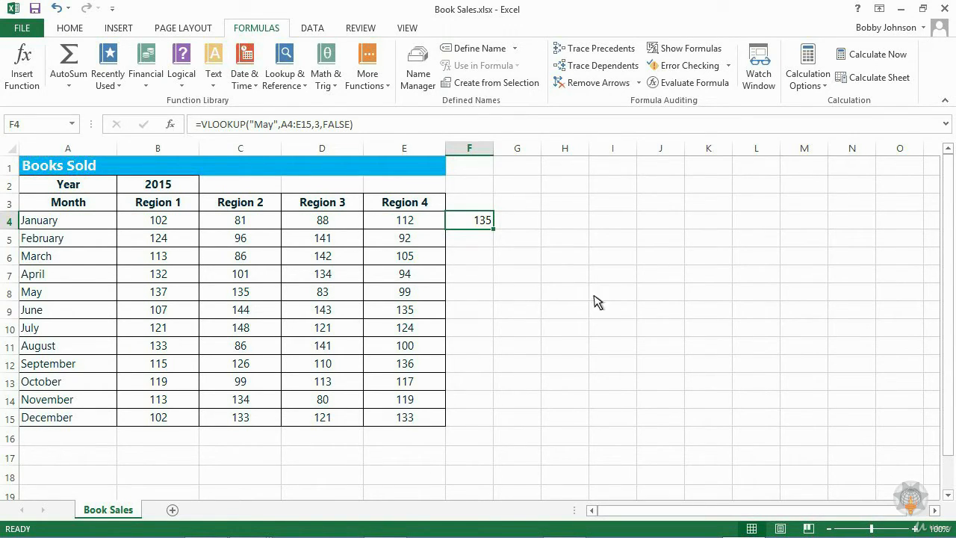
Misspell the lookup value in cell F4's VLOOKUP formula as "Mayy" and inspect the cell.
left_click(268, 124)
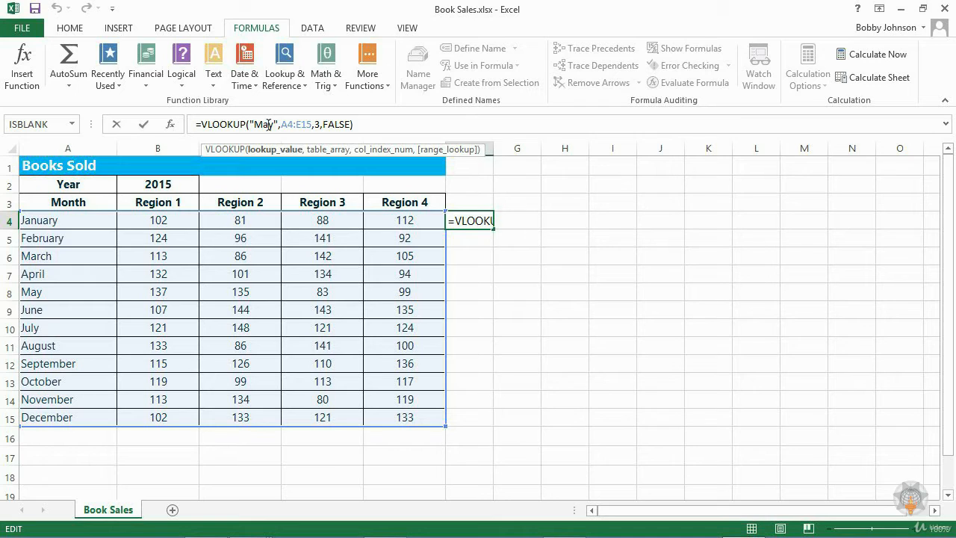
type("y")
key("Return")
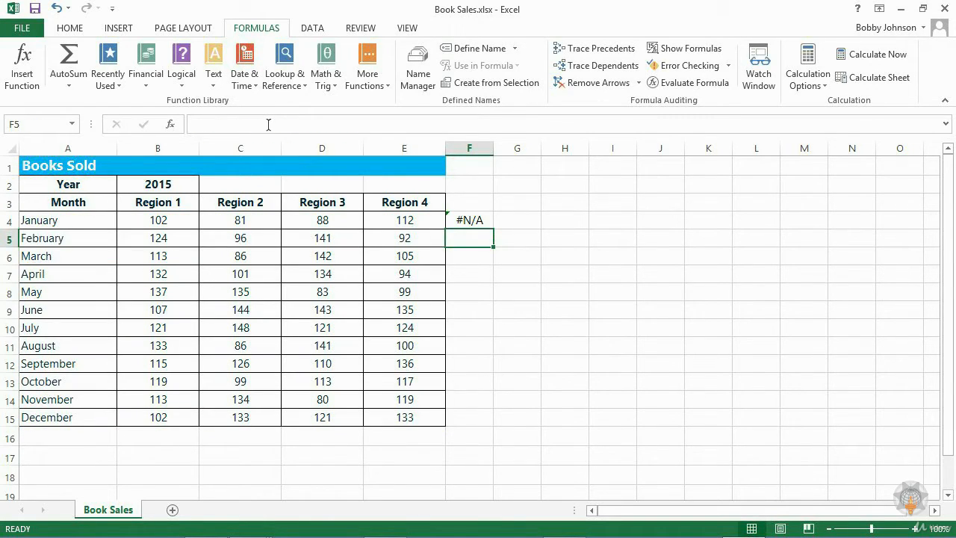
left_click(474, 221)
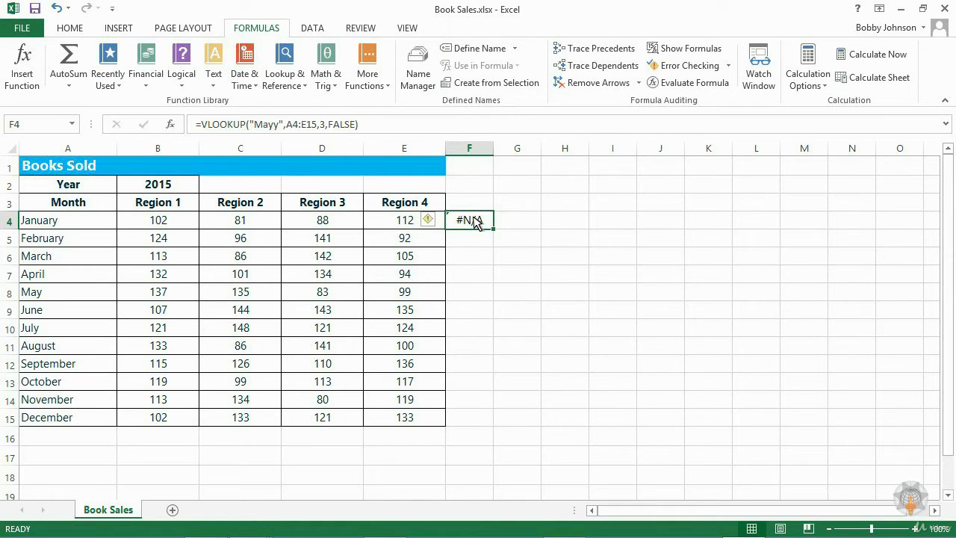
Enter =ISERROR(F4) in cell G4 to test whether the VLOOKUP cell contains an error.
left_click(524, 219)
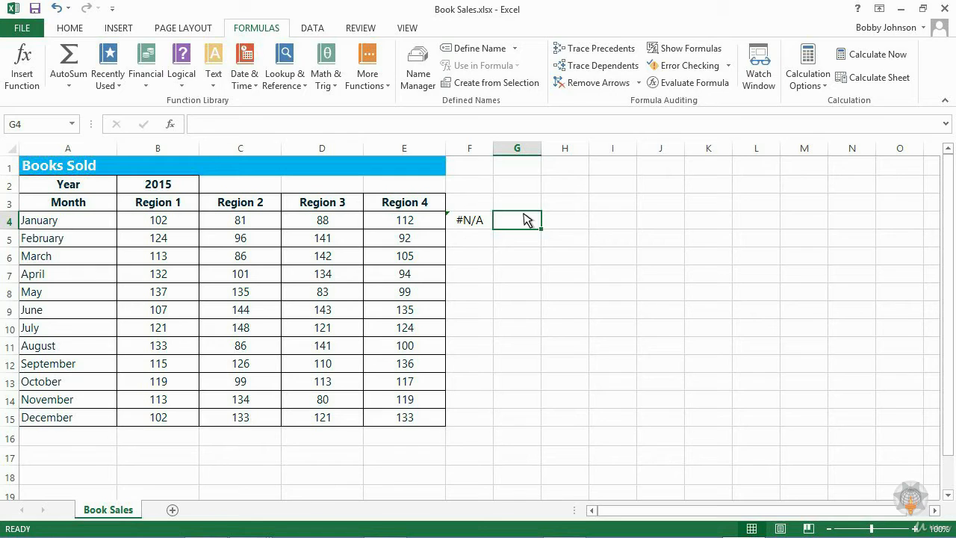
type("=is")
key("Down")
key("Down")
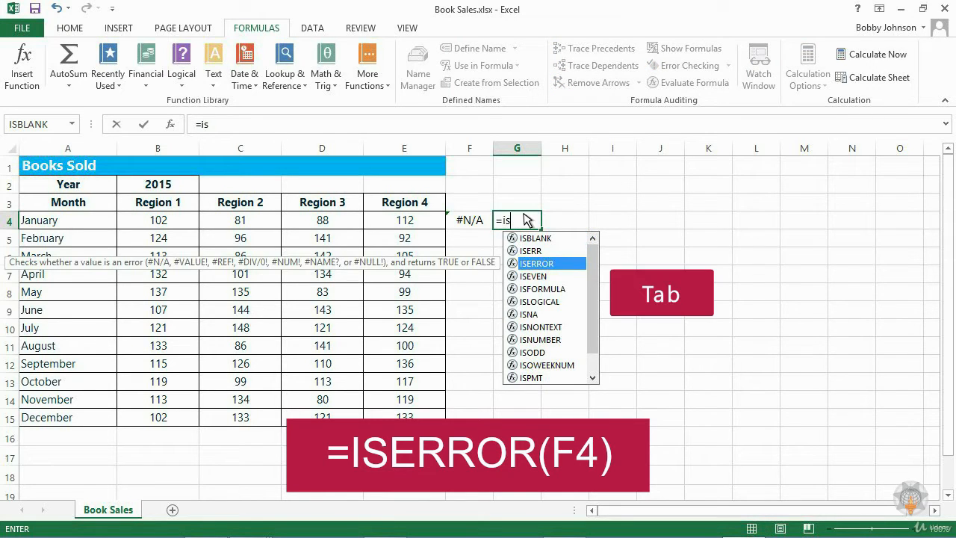
key("Tab")
left_click(469, 220)
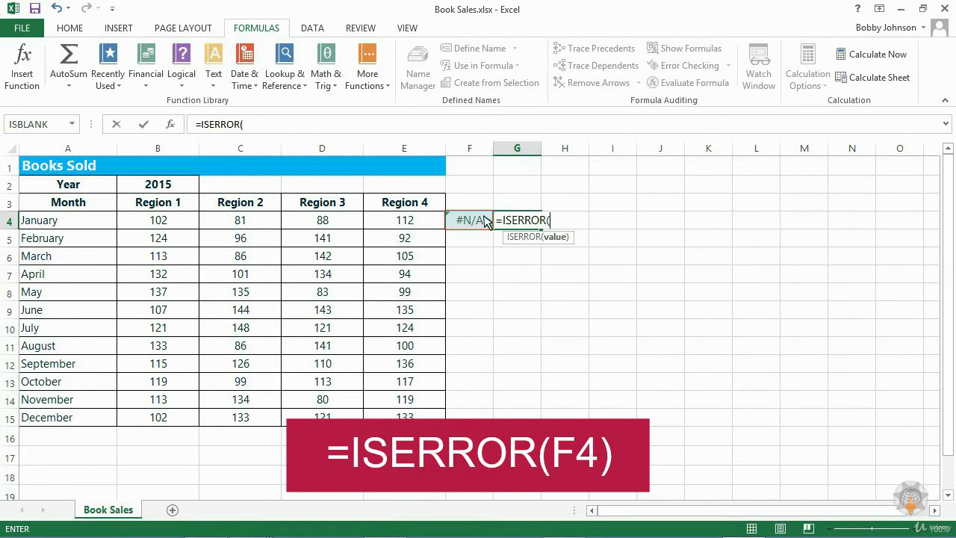
type(")")
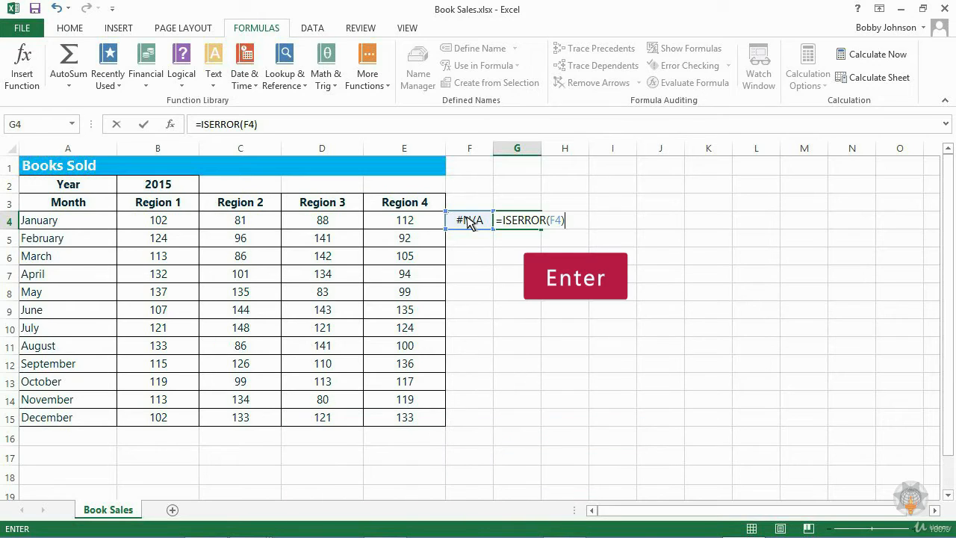
key("Return")
left_click(523, 221)
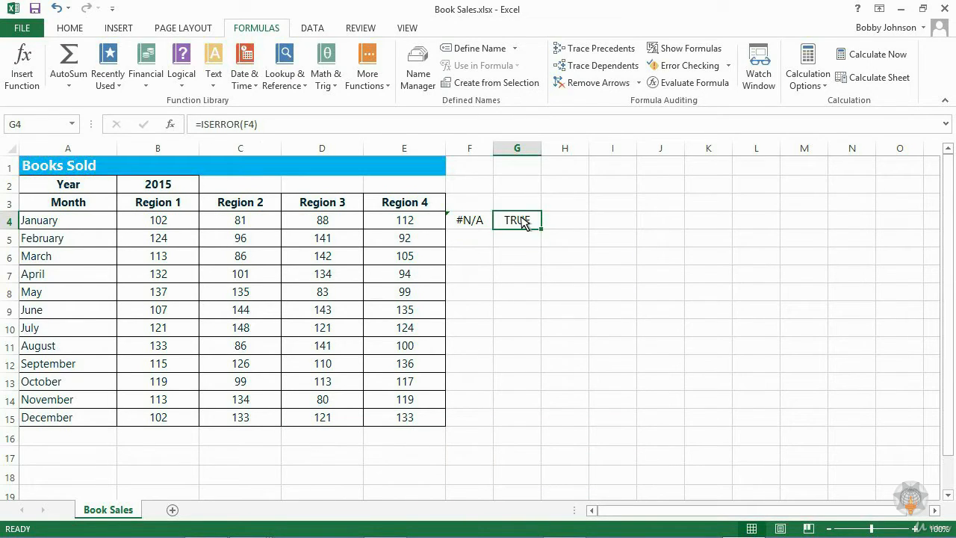
left_click(478, 222)
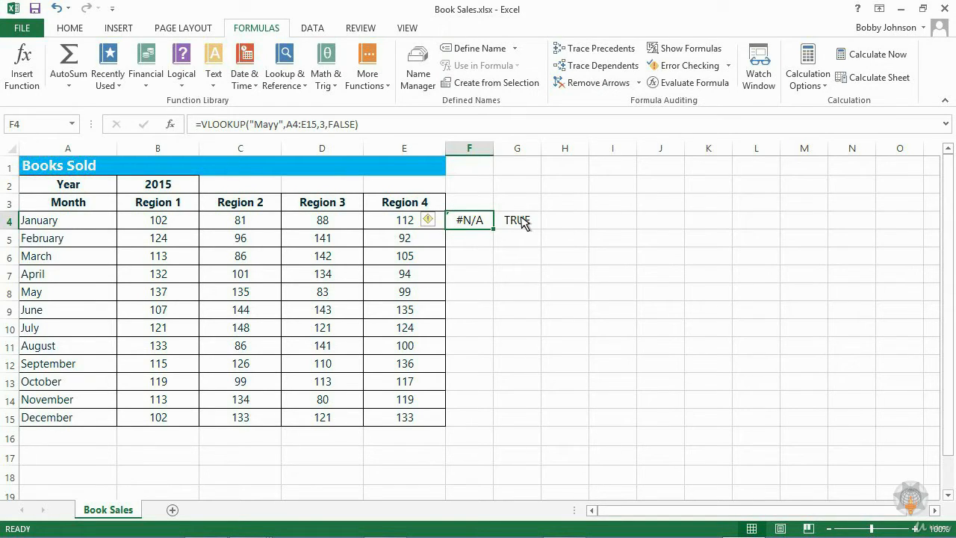
left_click(573, 222)
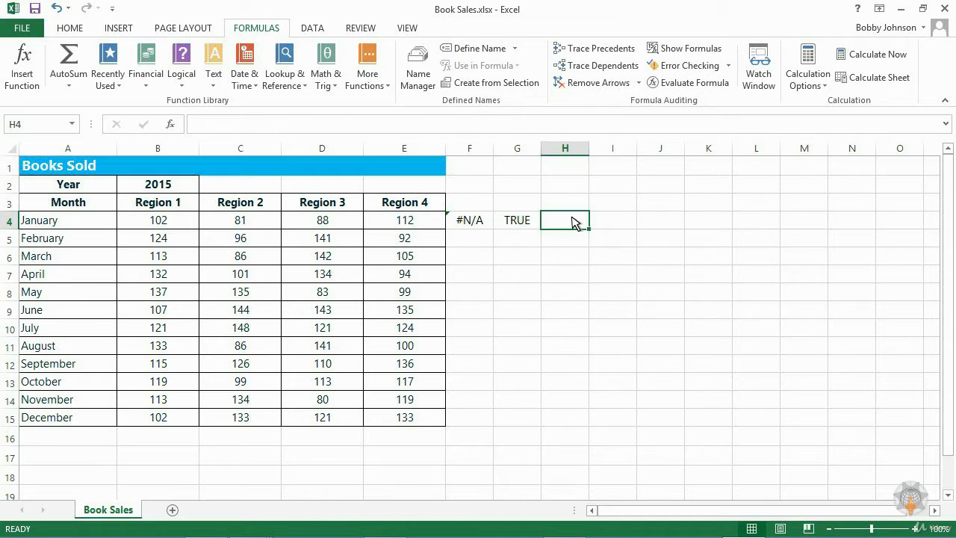
type("=ise")
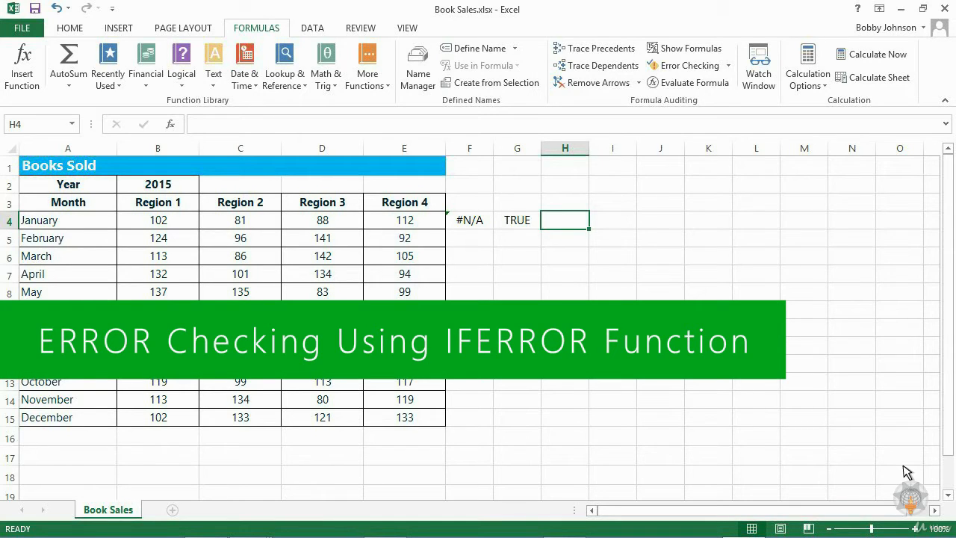
Start an IFERROR formula in cell G5 that wraps a VLOOKUP with "Mayy" as the lookup value.
left_click(522, 237)
type("=")
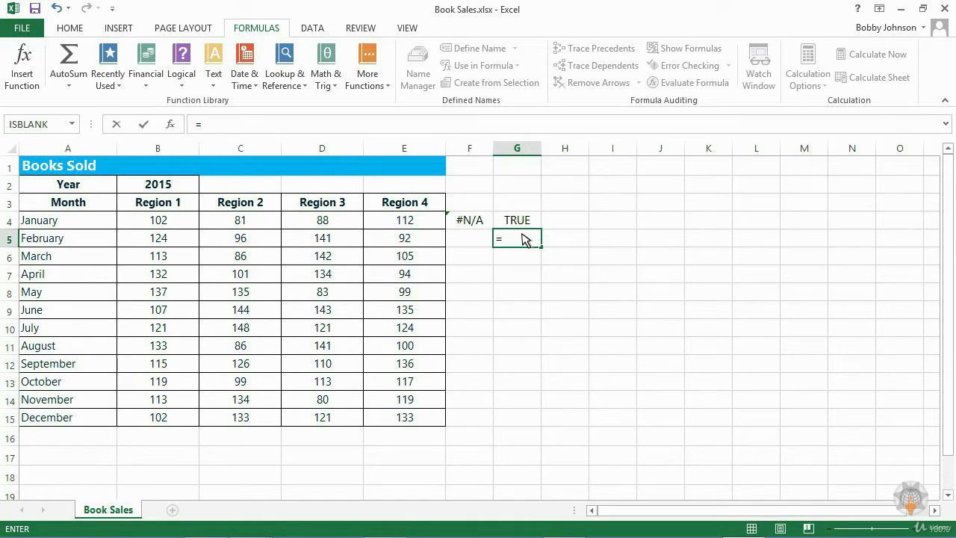
type("i")
key("Down")
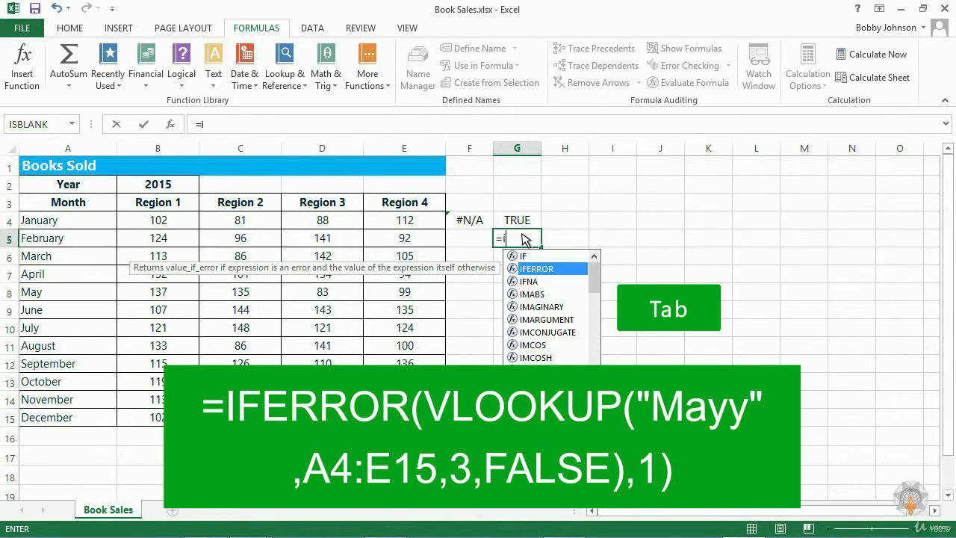
key("Tab")
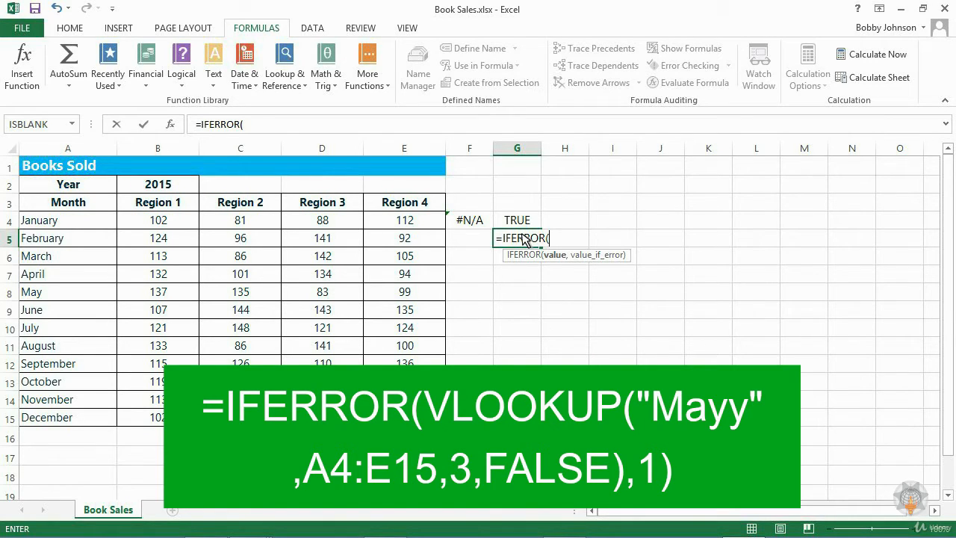
type("vl")
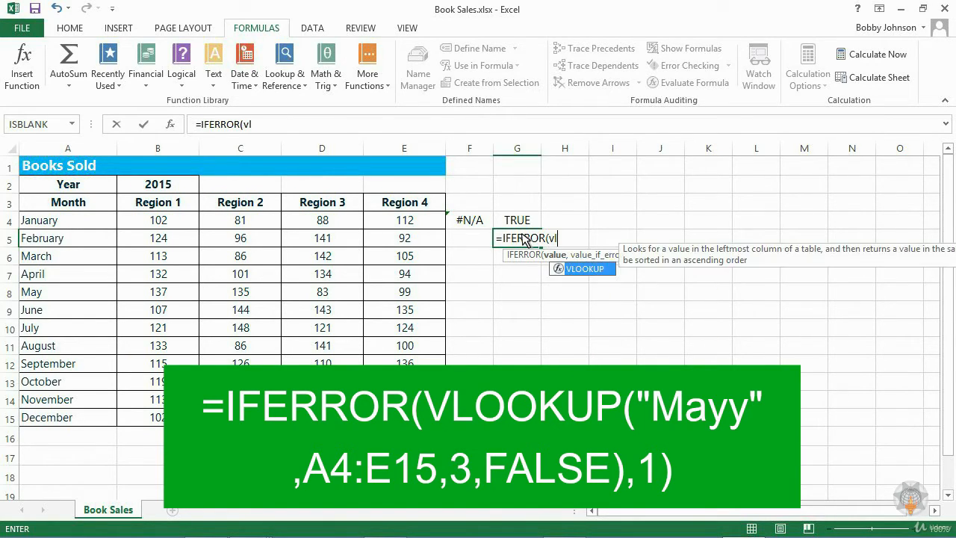
key("Tab")
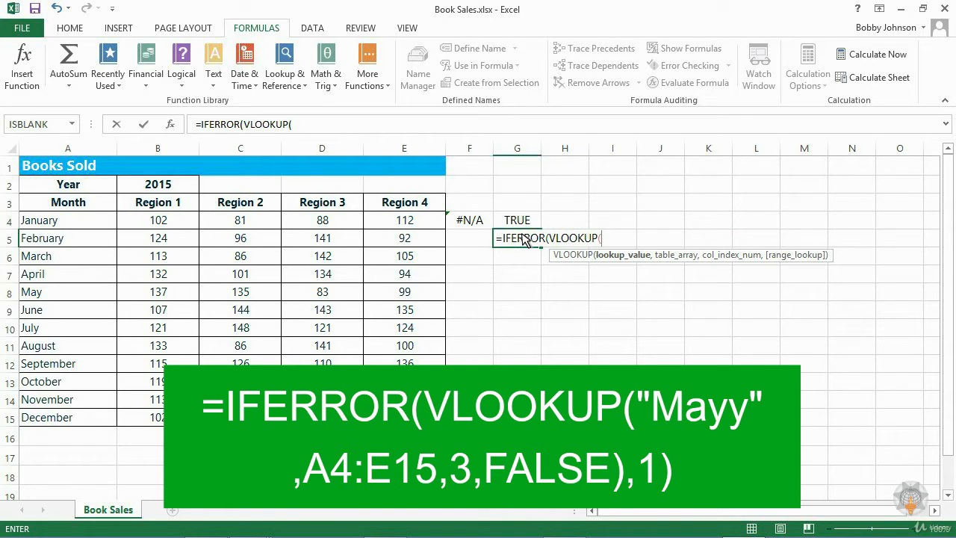
type("\"Mayy\",")
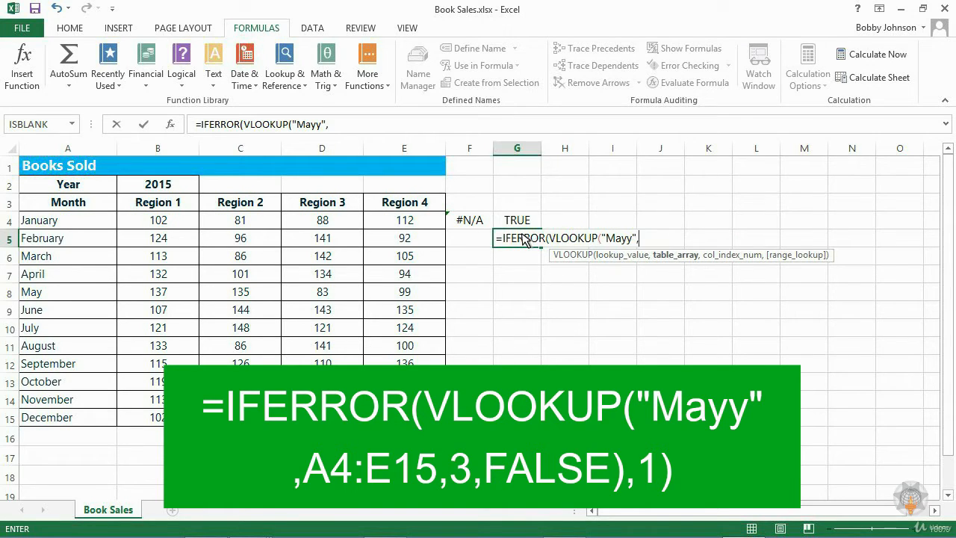
Complete the IFERROR formula in G5 with VLOOKUP range A4:E15, column 3, exact match FALSE, and 1 as the error value.
left_click_drag(68, 220, 422, 418)
type(",")
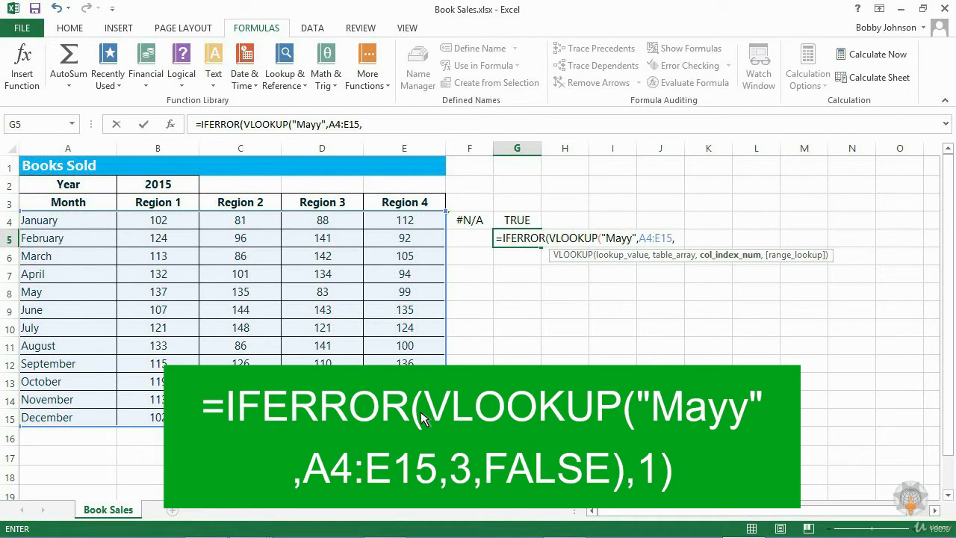
type("3,")
key("Down")
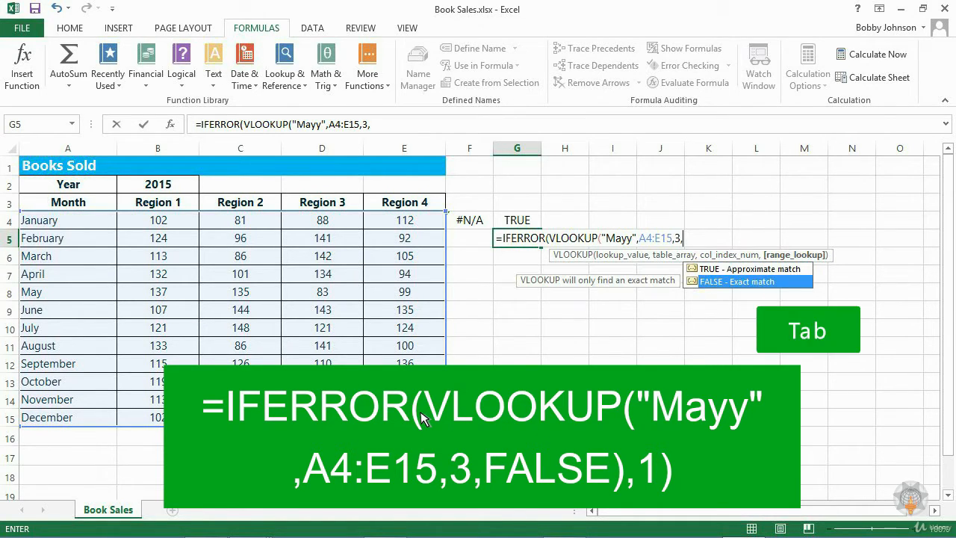
key("Tab")
type(")")
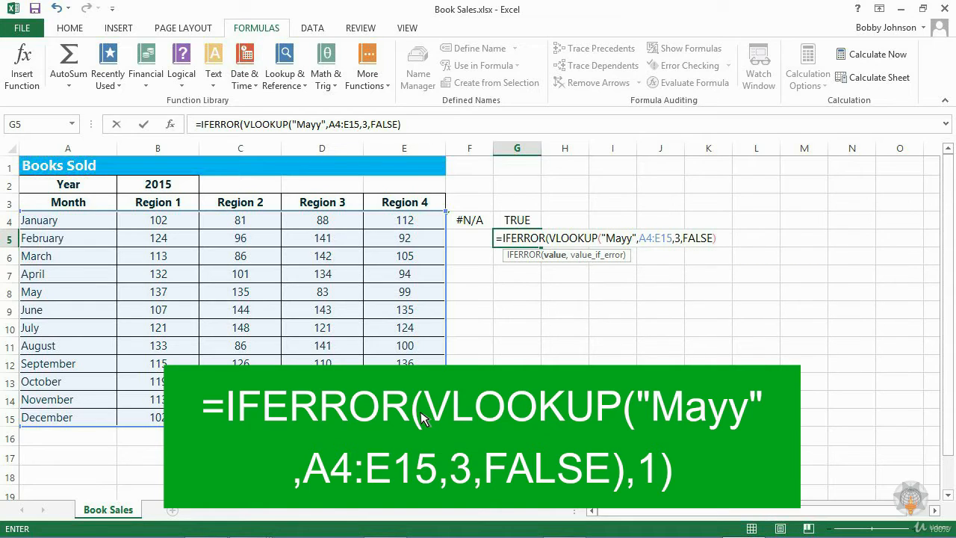
type(",")
type("1)")
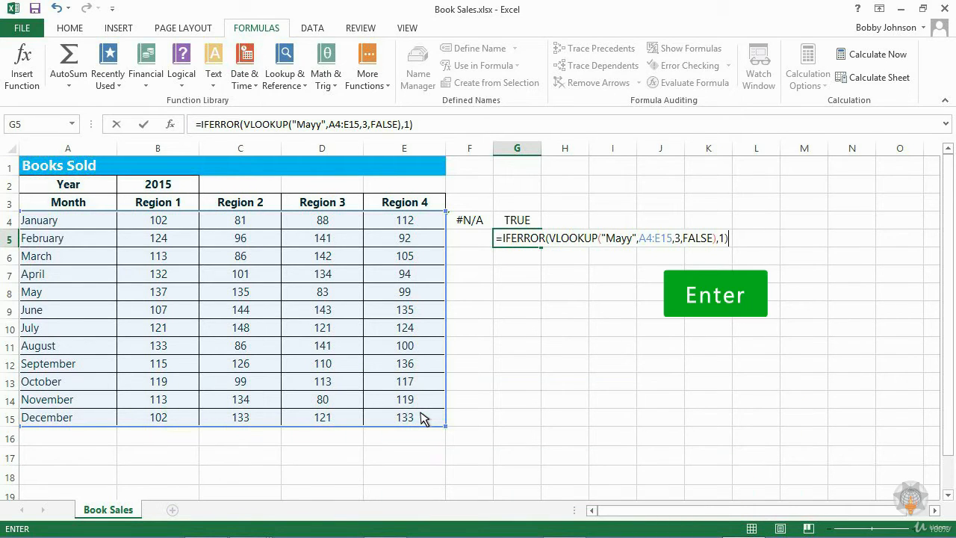
key("Return")
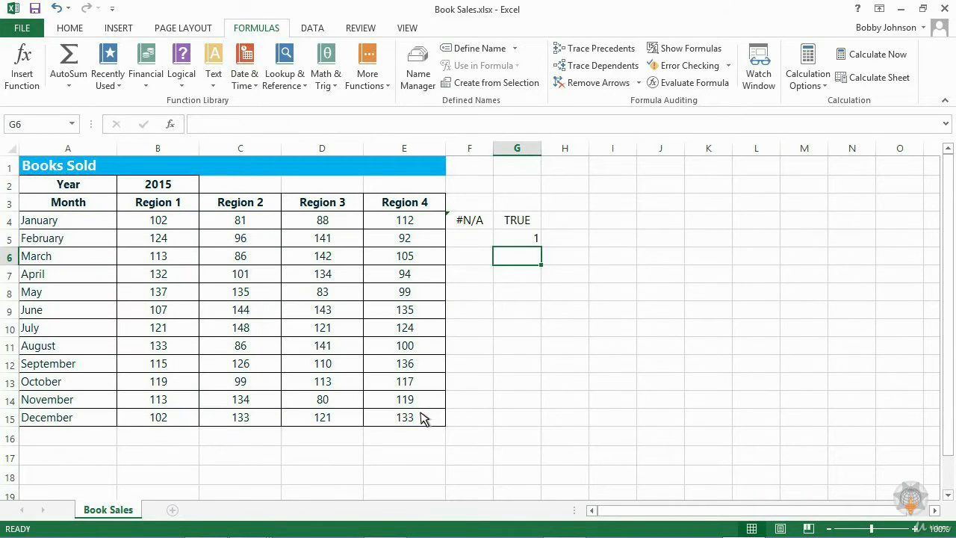
Correct the VLOOKUP lookup value in the G5 formula to "May".
left_click(519, 238)
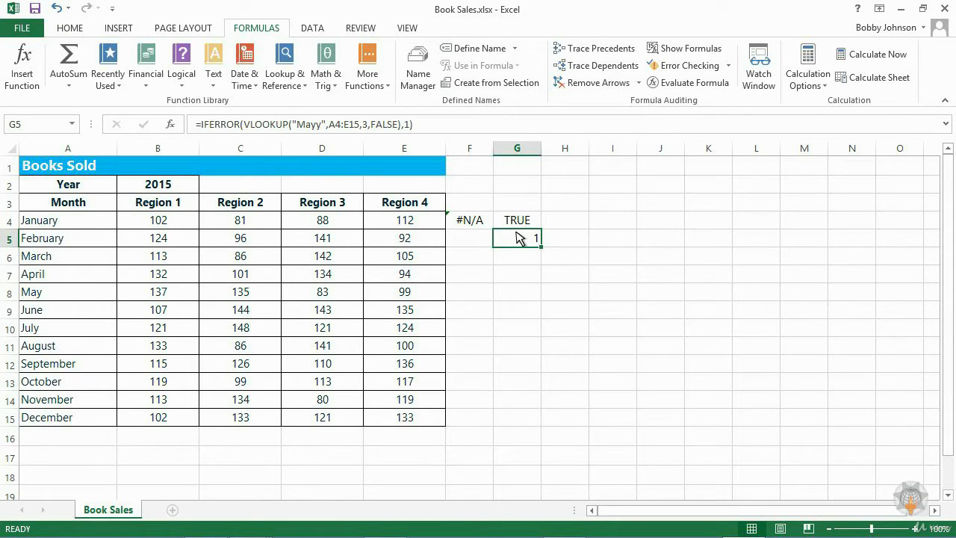
left_click(317, 124)
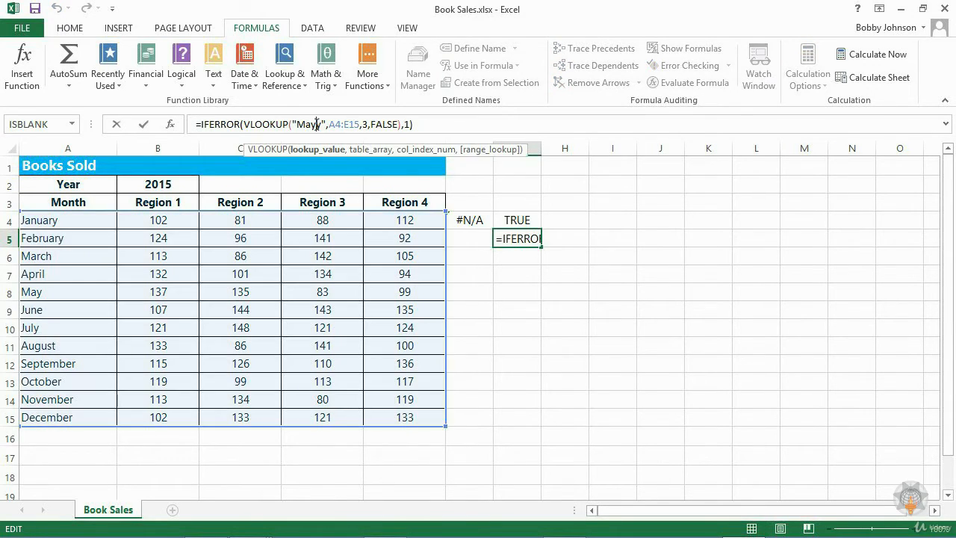
key("BackSpace")
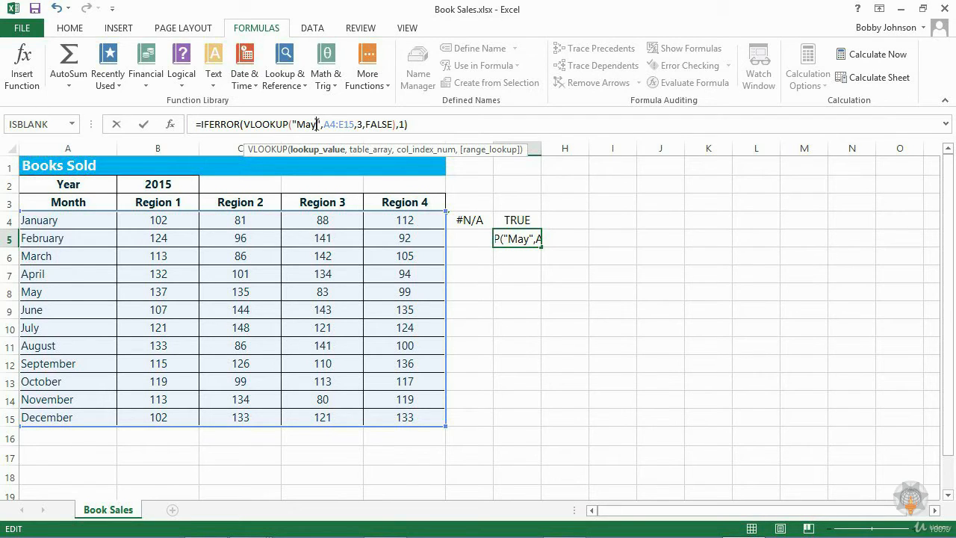
key("Return")
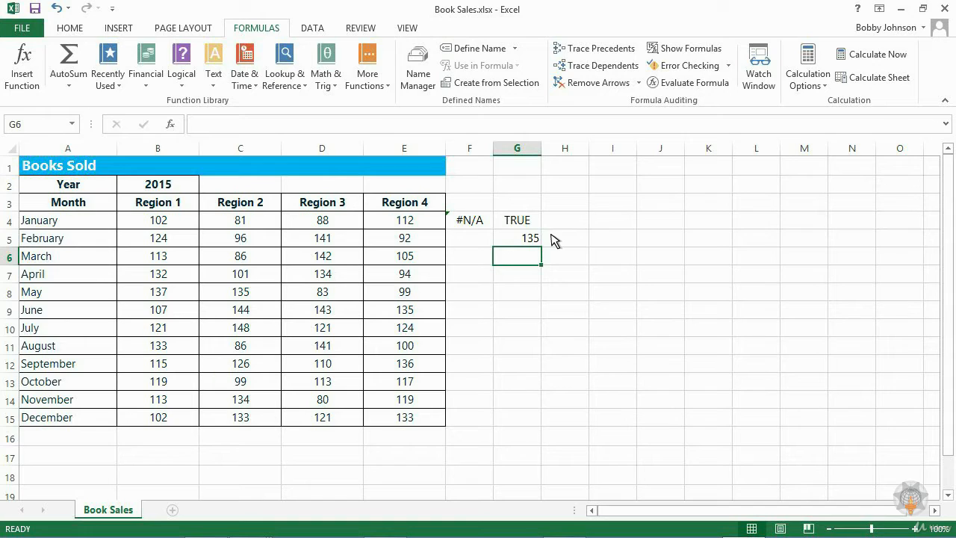
Replace the error value in the G5 IFERROR formula with the text "there is error".
left_click(509, 239)
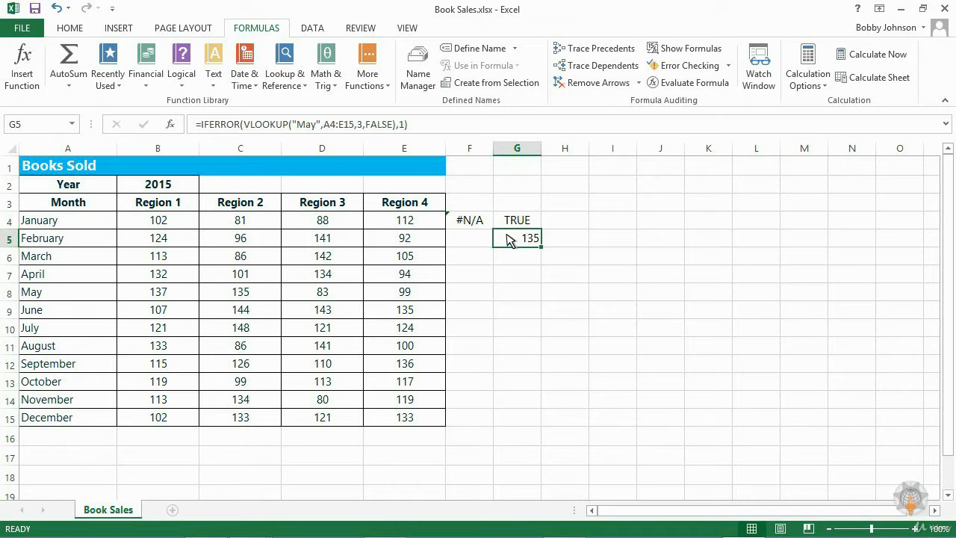
left_click(402, 124)
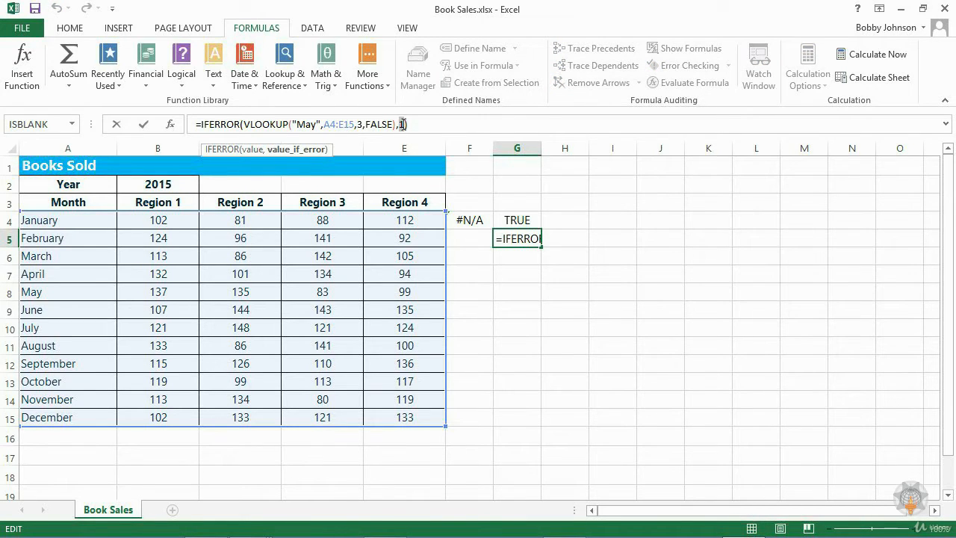
type("\"there is error\"")
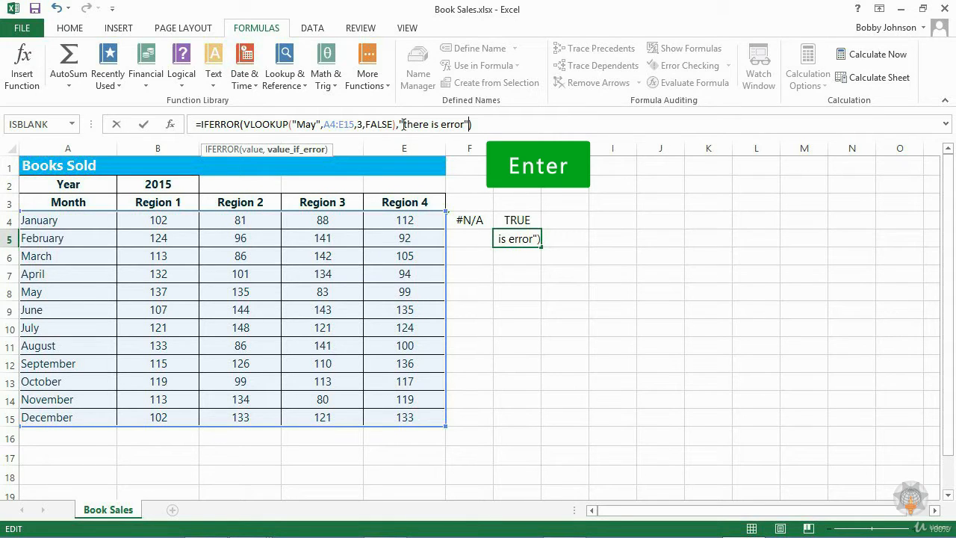
key("Return")
Misspell the lookup value in the G5 formula as "Mayy" to test the error text.
left_click(506, 238)
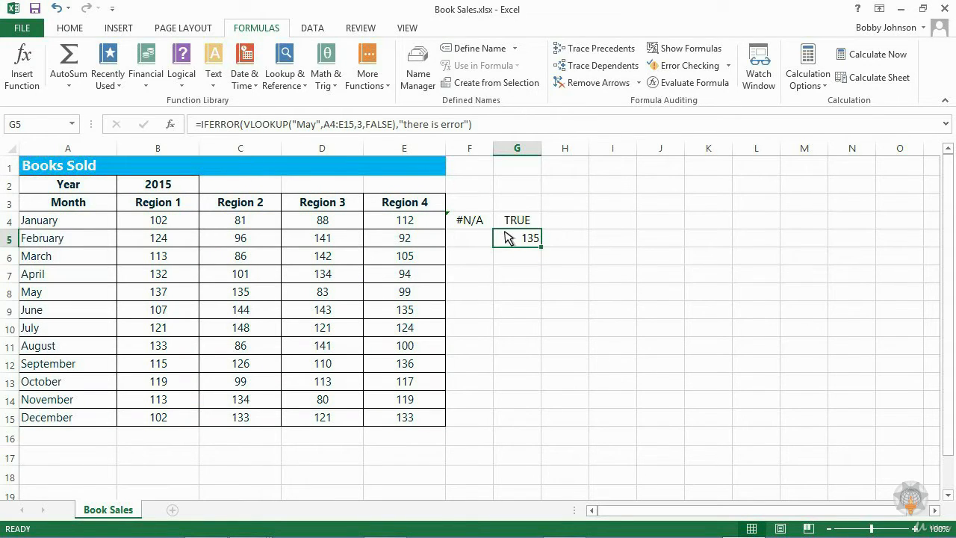
left_click(309, 124)
type("y")
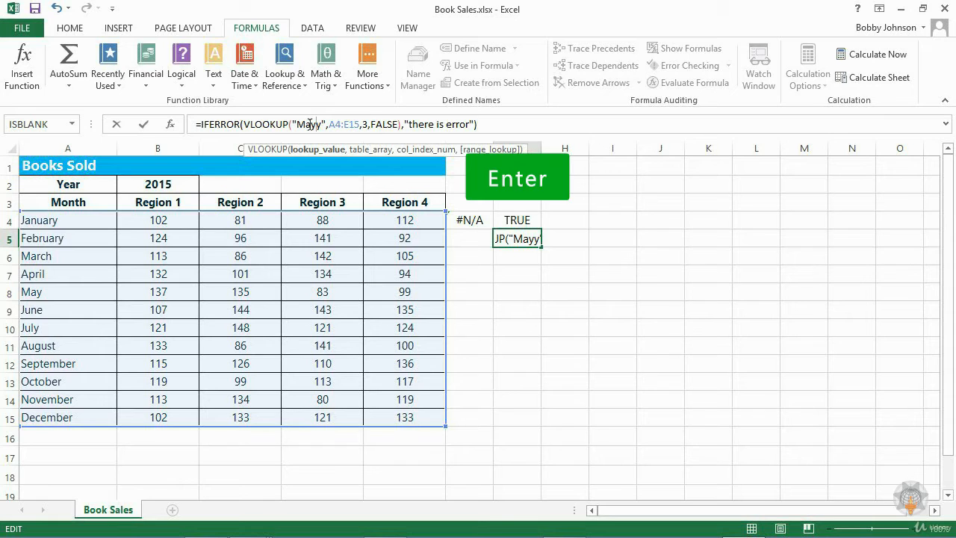
key("Return")
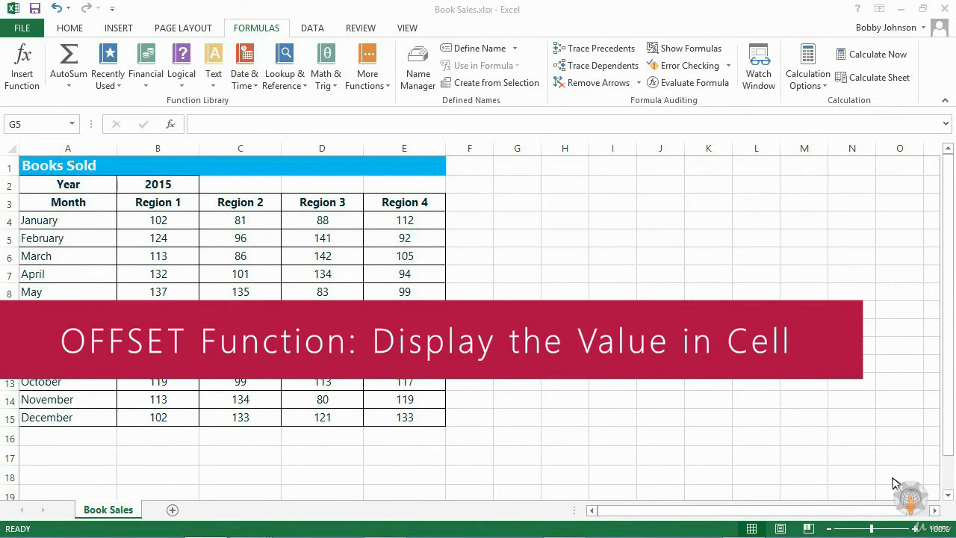
Locate OFFSET among the Lookup & Reference functions and examine the March row and its Region 4 cell in the table.
left_click(361, 75)
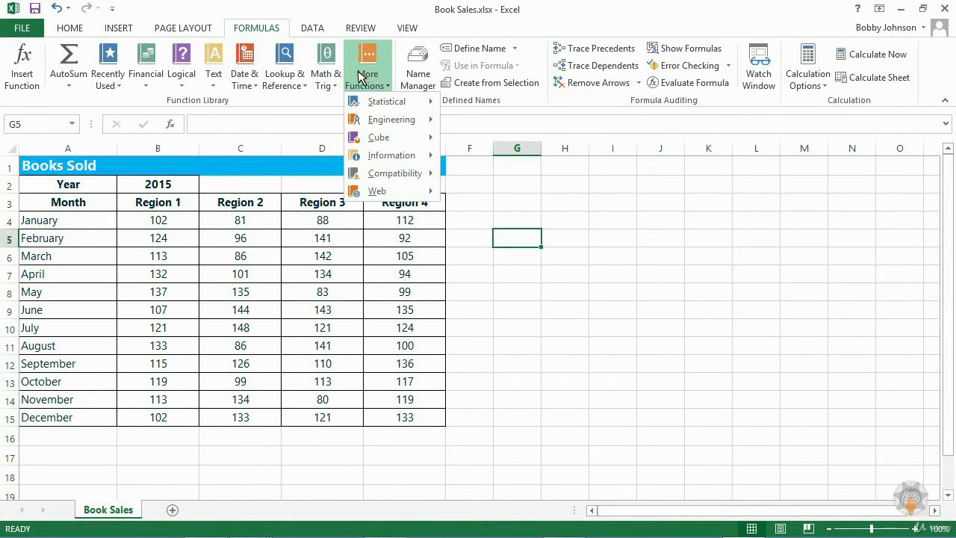
mouse_move(387, 152)
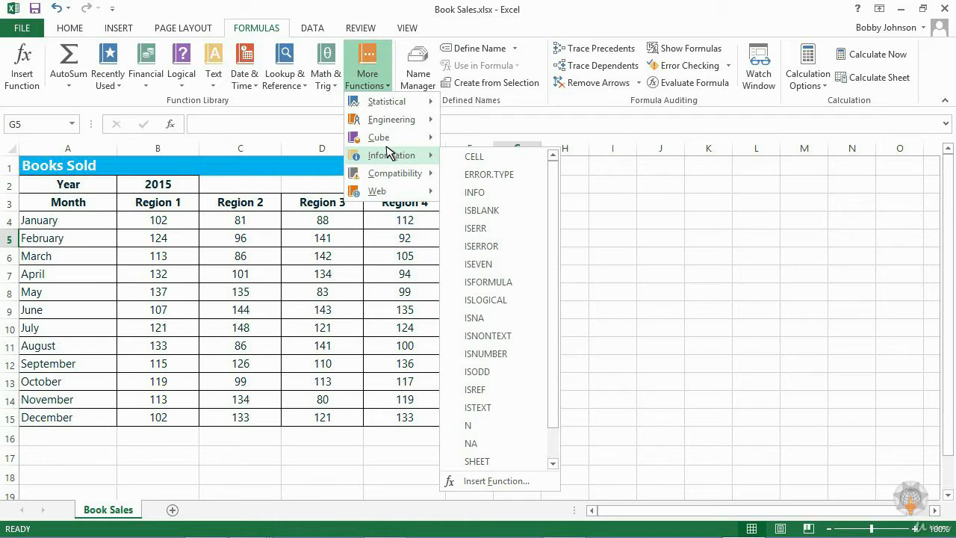
left_click(278, 71)
left_click(277, 70)
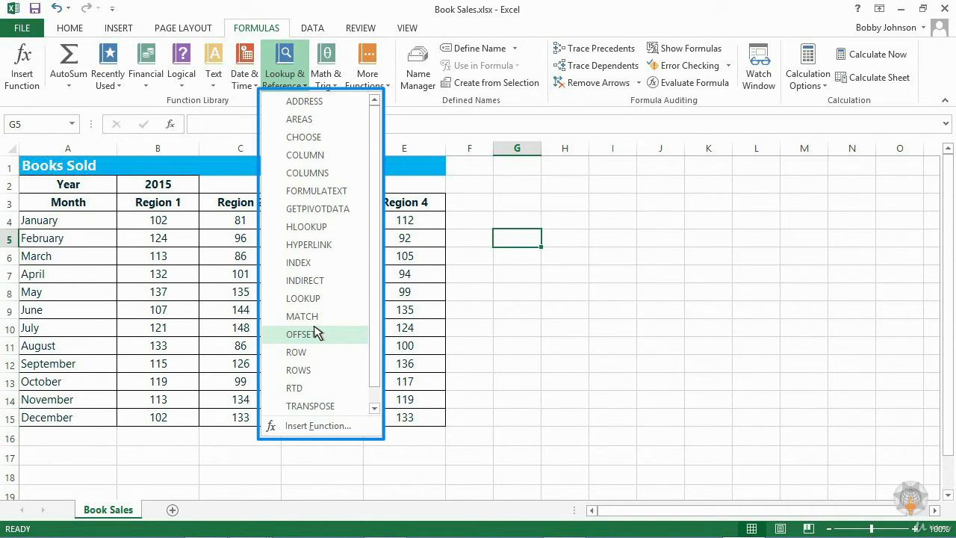
key("Escape")
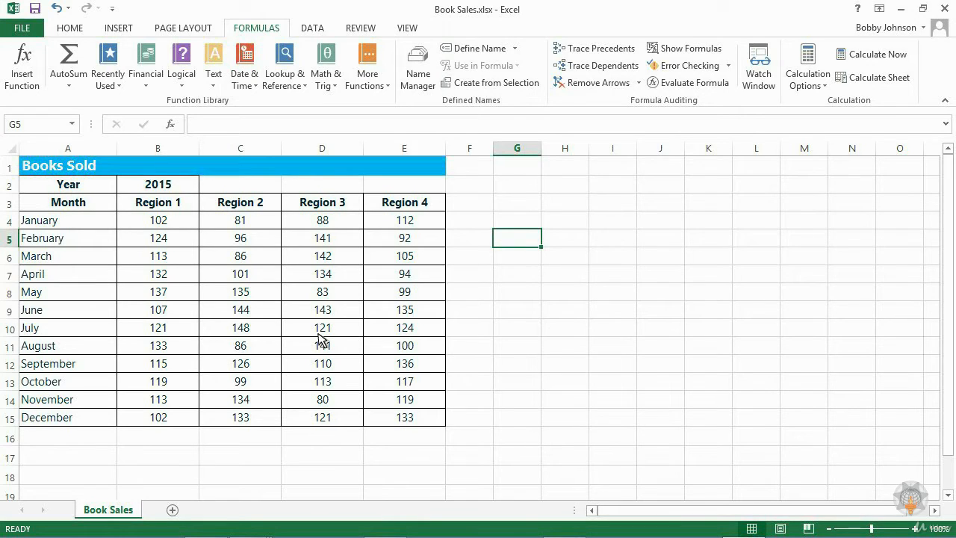
left_click_drag(396, 202, 56, 256)
left_click(403, 254)
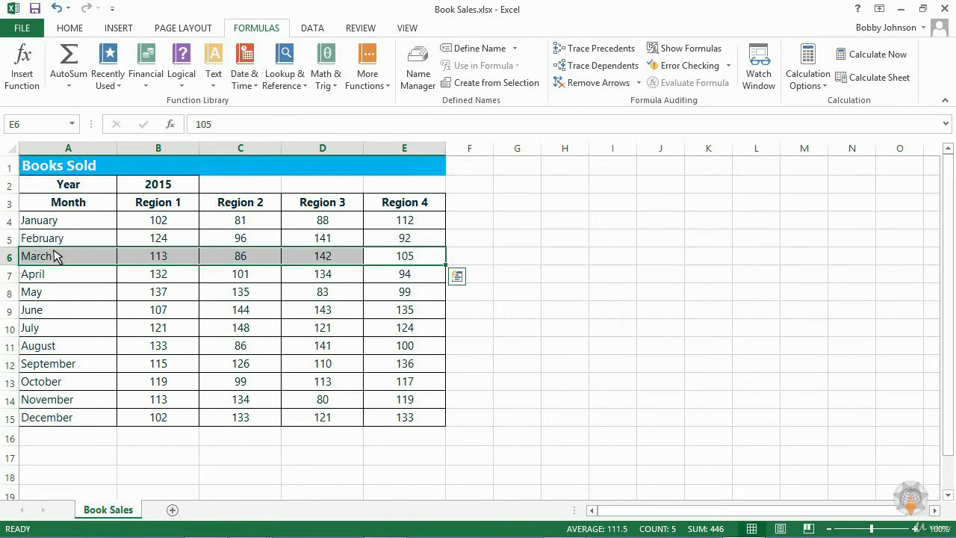
Enter the formula =OFFSET(A3,3,4,1,1) in cell G4, using the Month header cell as the reference.
left_click(520, 219)
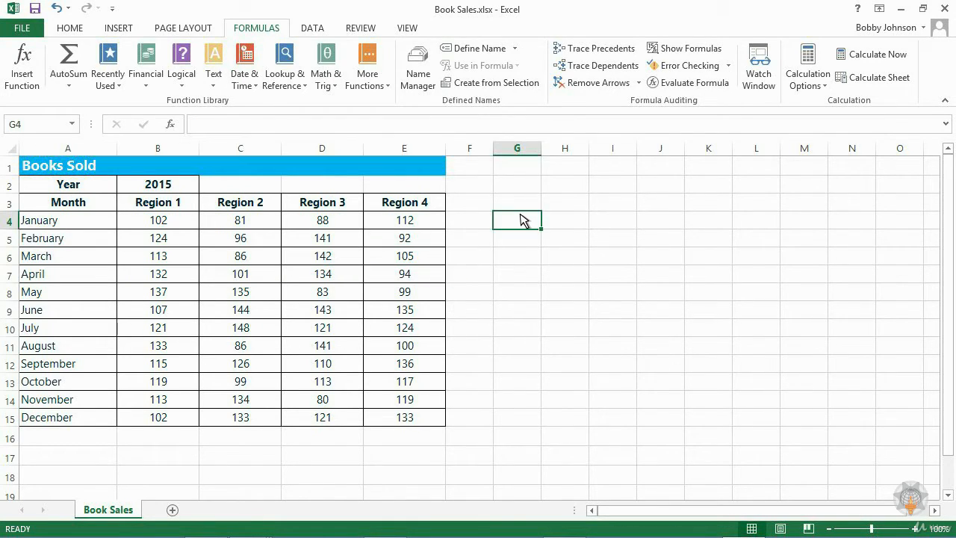
type("=of")
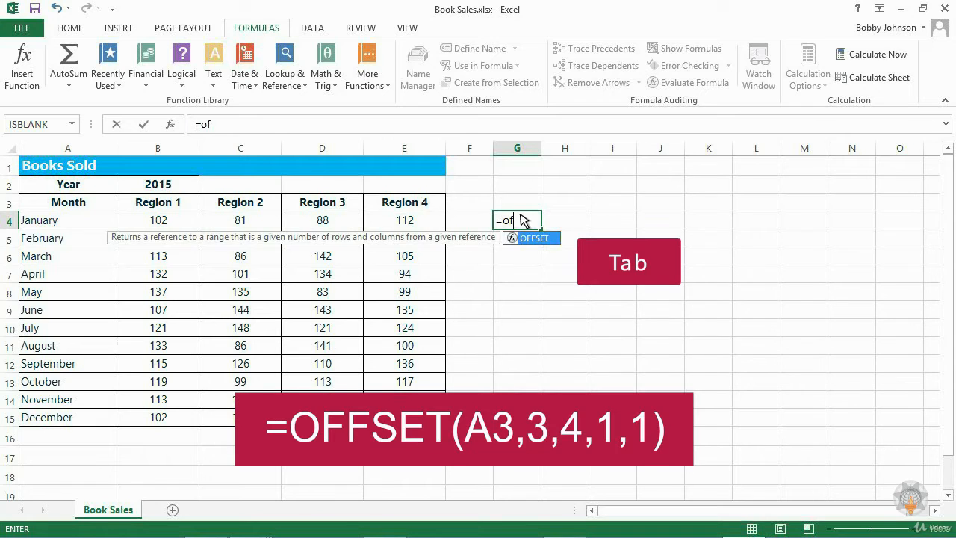
key("Tab")
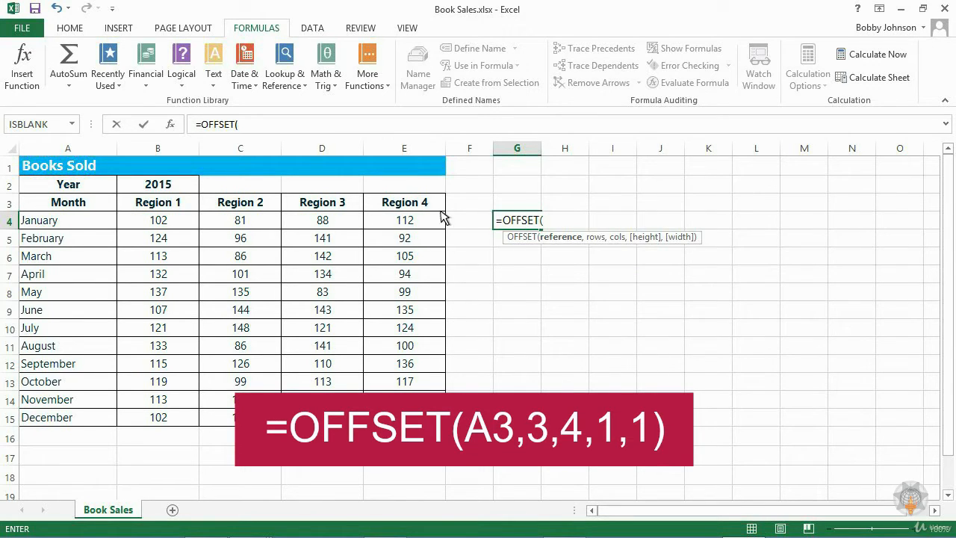
left_click(82, 203)
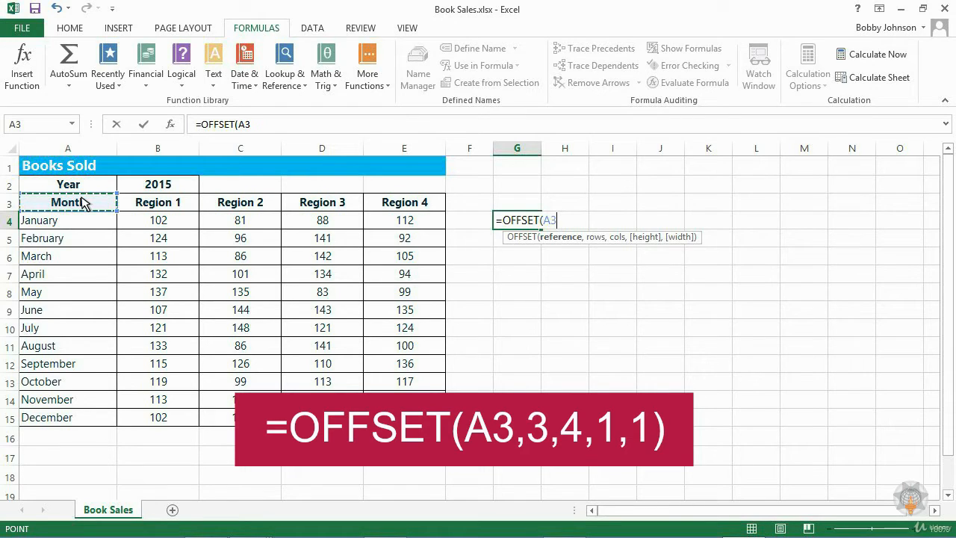
type(",")
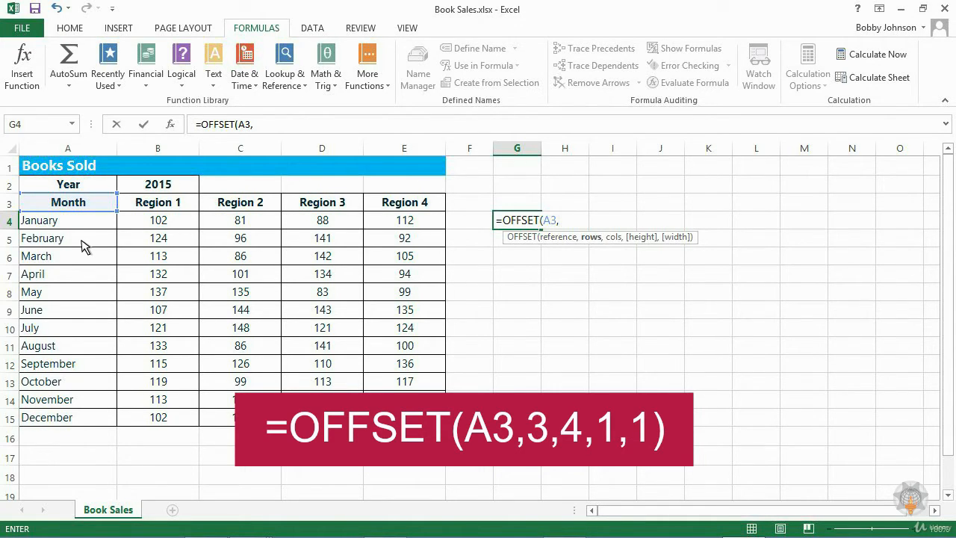
type("3")
type(",")
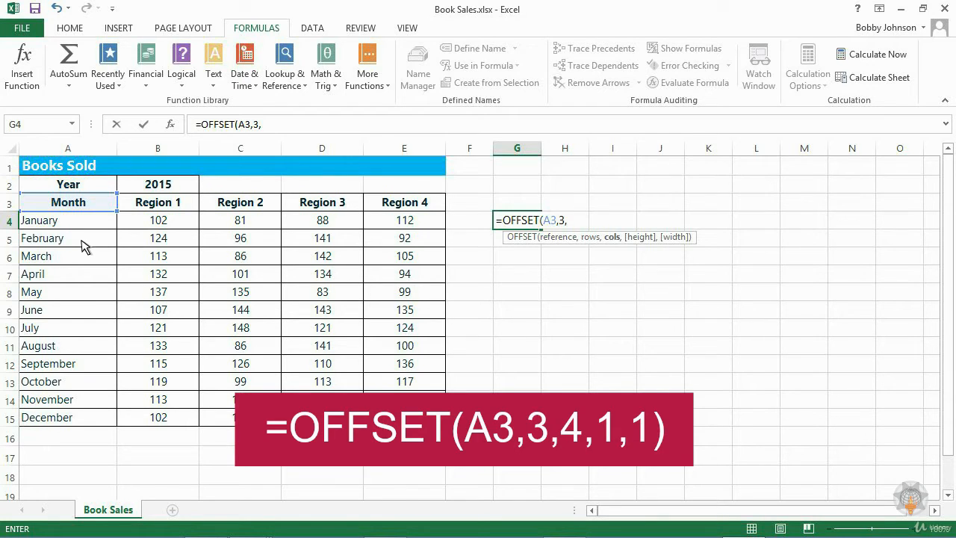
type("4")
type(",1")
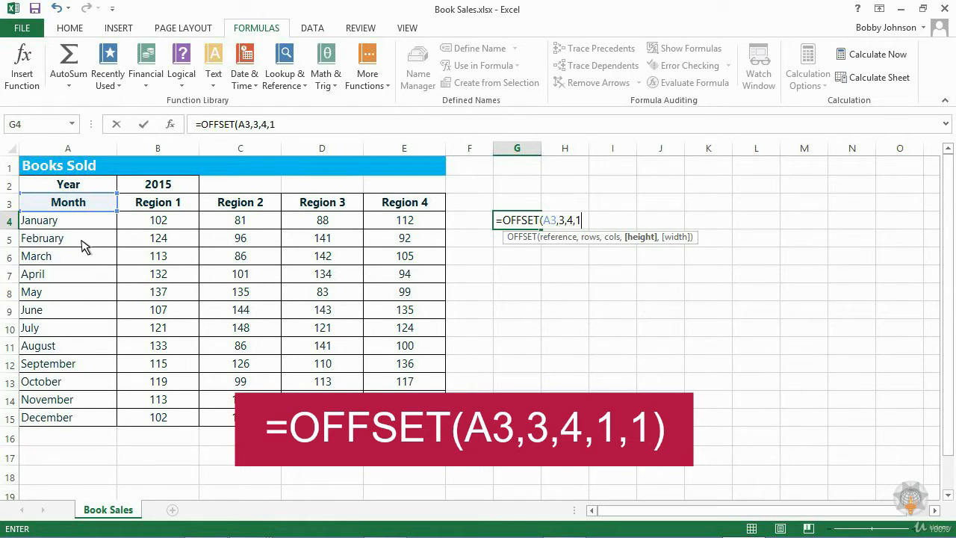
type(",1)")
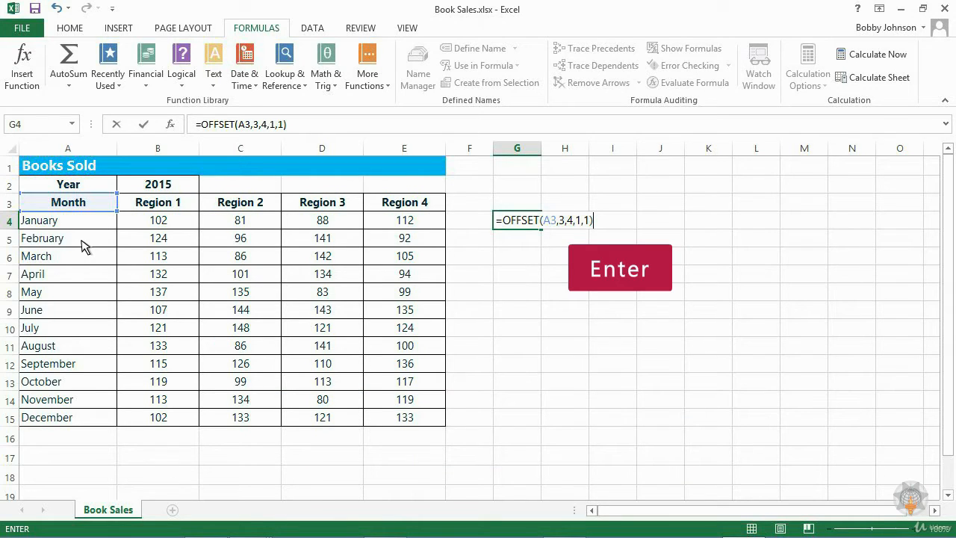
key("Return")
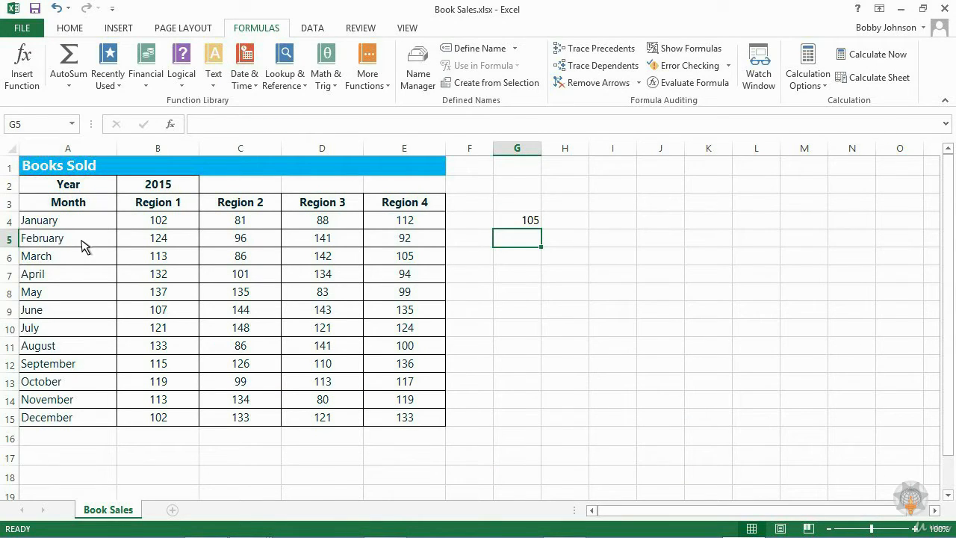
Compare the OFFSET result in G4 with the March Region 4 cell and examine the data range B4:E15.
left_click(422, 257)
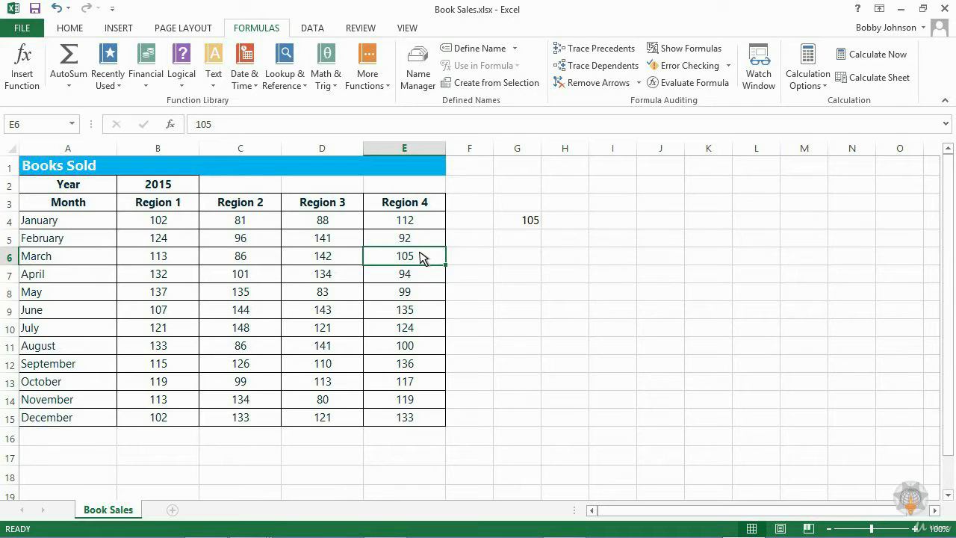
left_click(512, 221)
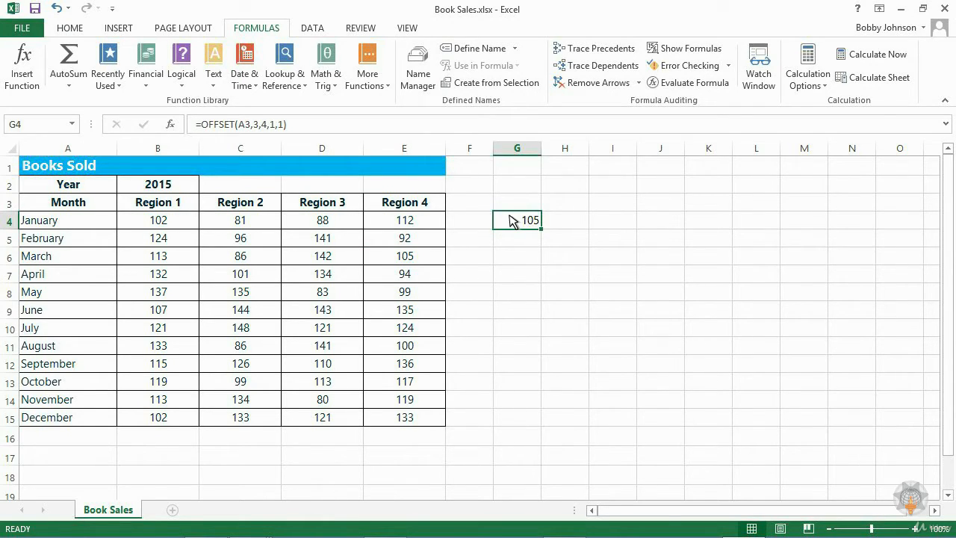
left_click(156, 220)
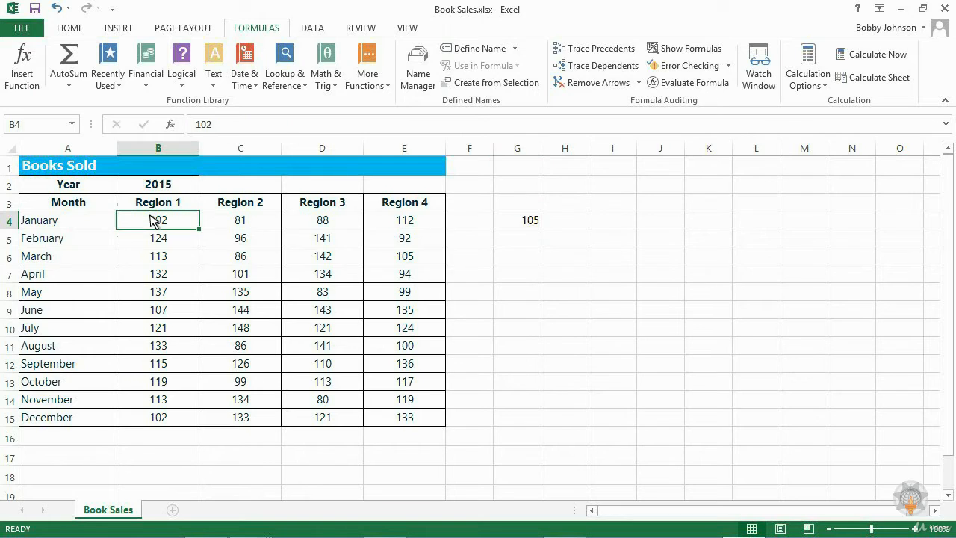
left_click_drag(181, 243, 419, 420)
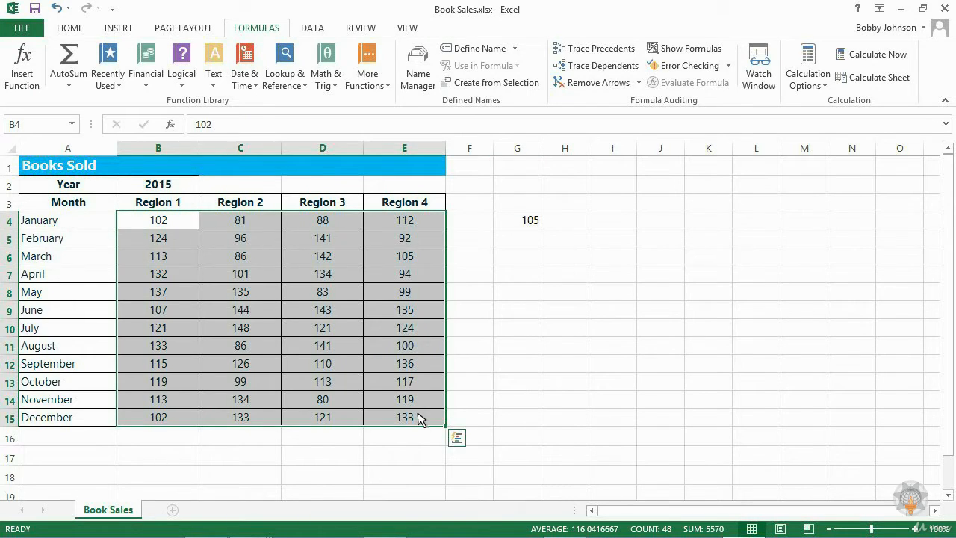
Change the G4 formula to =OFFSET(A3,12,3,1,1) so it returns the December value for Region 3.
left_click(505, 220)
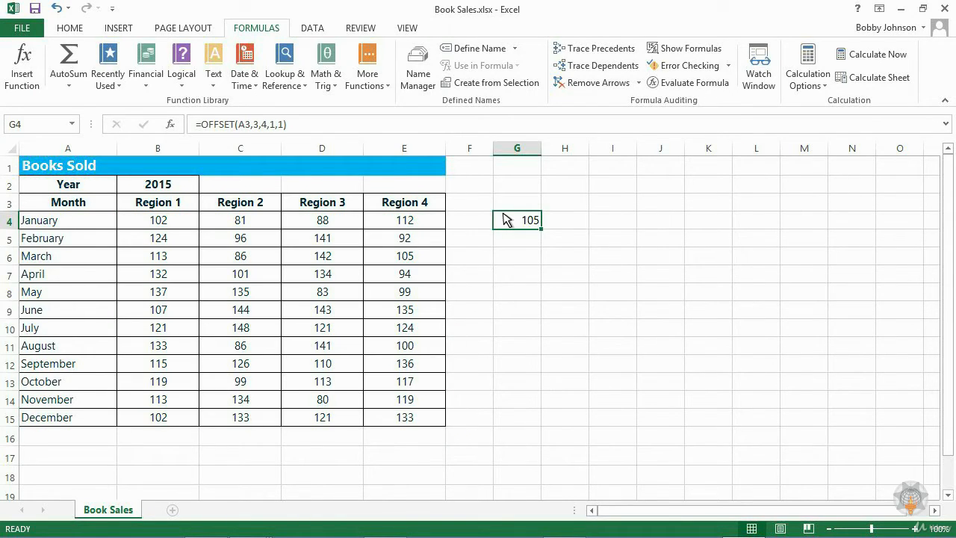
left_click(259, 124)
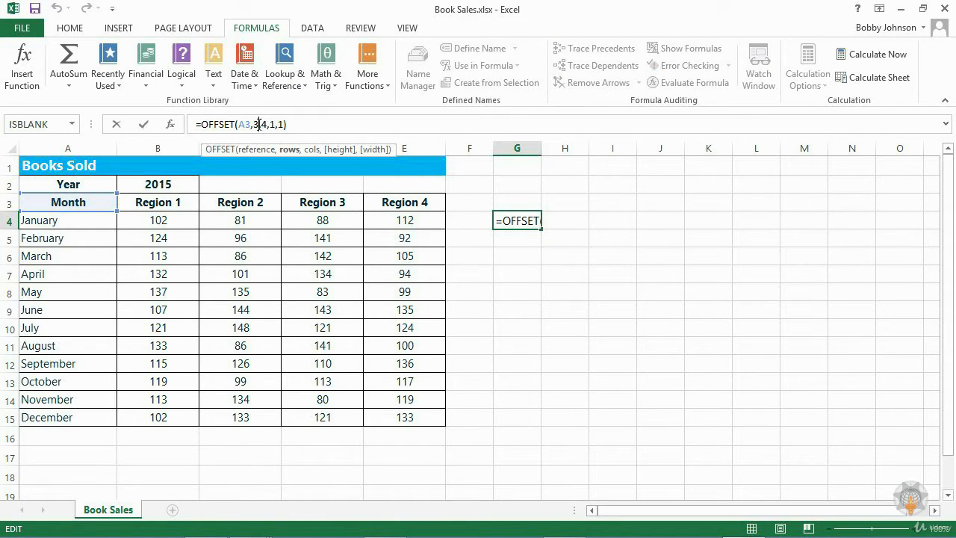
double_click(255, 124)
type("12")
double_click(270, 124)
type("3")
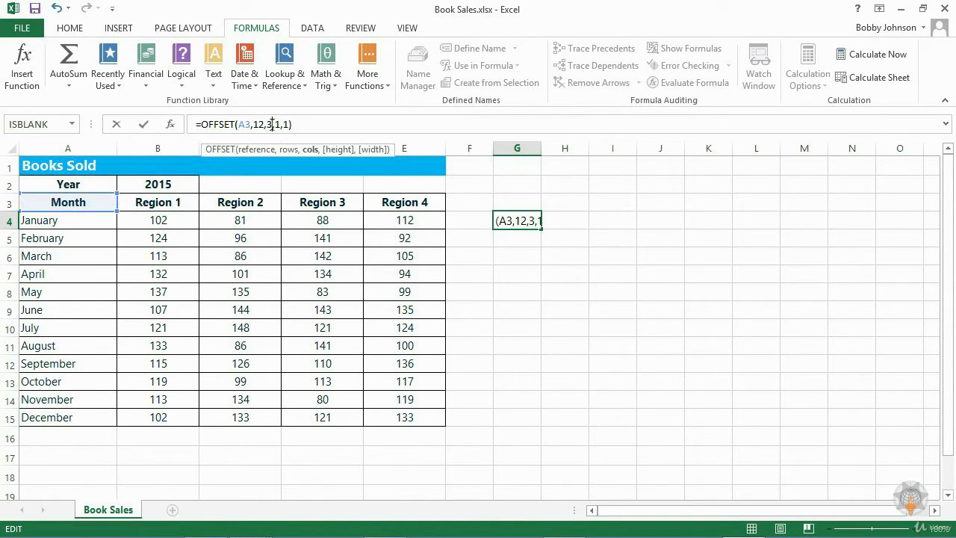
key("Return")
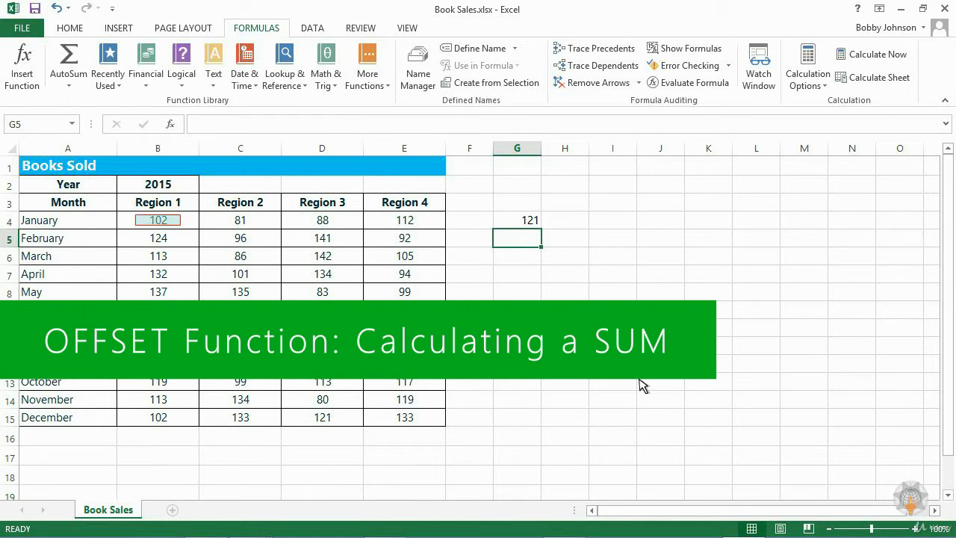
Enter =SUM(OFFSET(A3,1,1,12,1)) in cell G6 to total the Region 1 sales in B4:B15.
left_click_drag(162, 219, 166, 418)
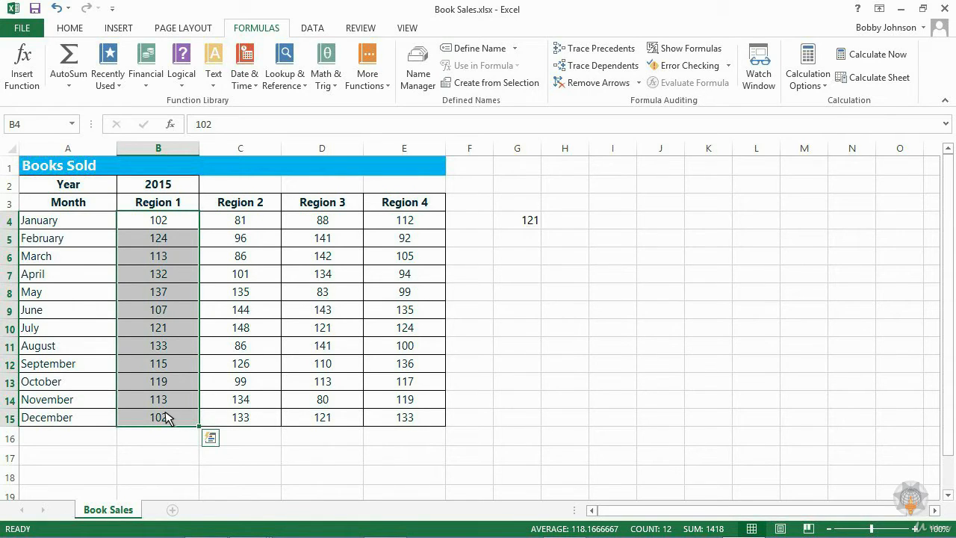
left_click(523, 253)
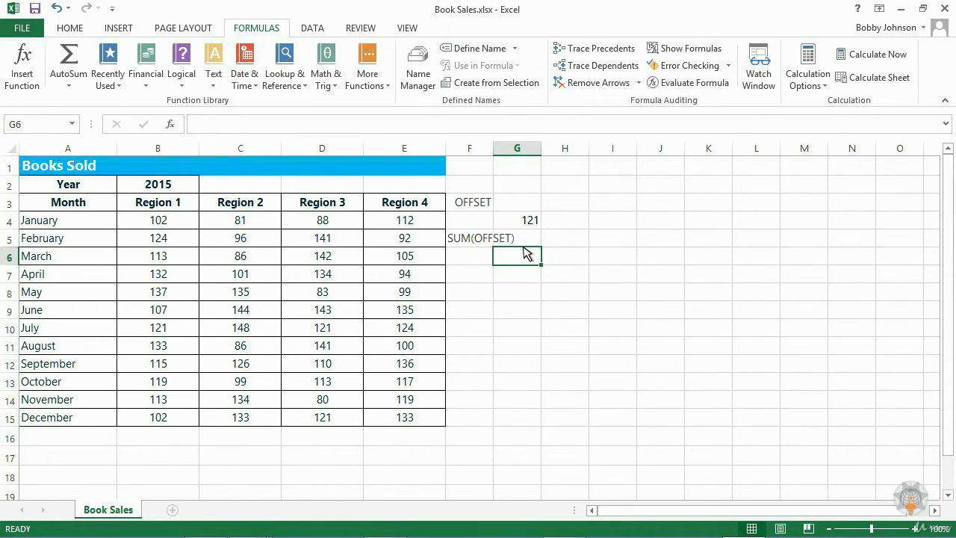
type("=sum")
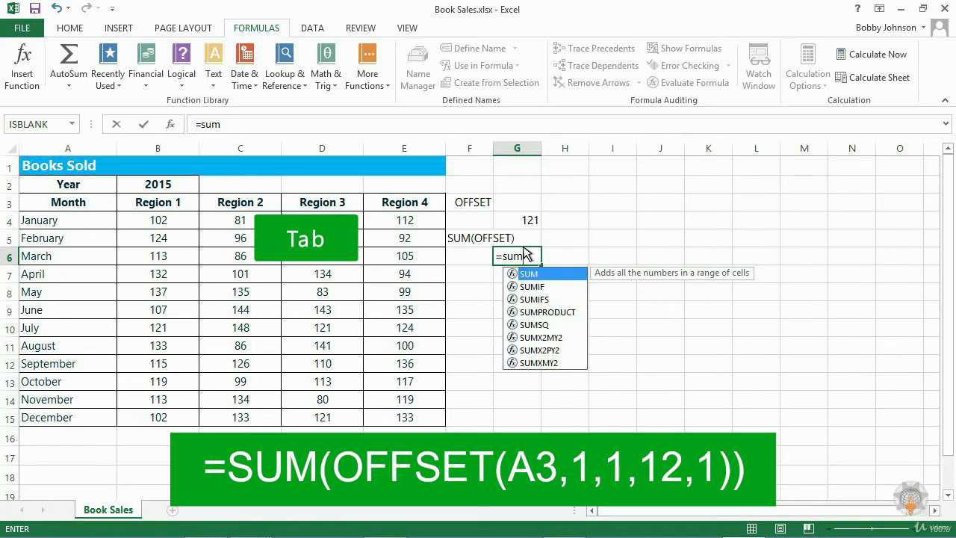
key("Tab")
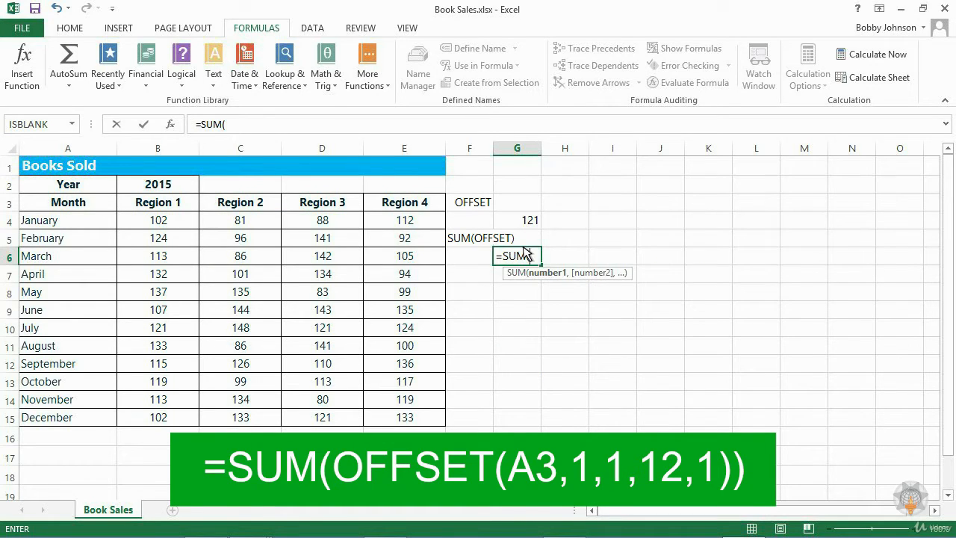
type("of")
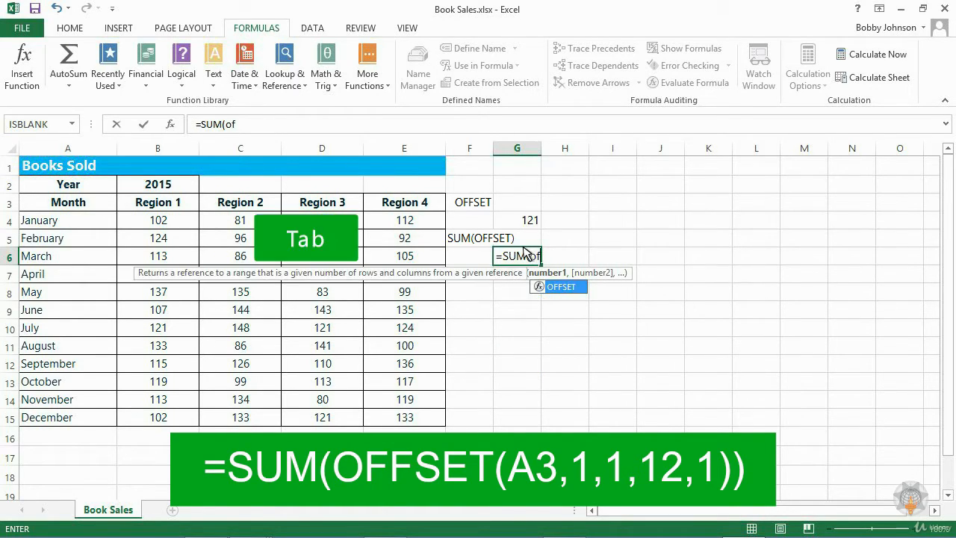
key("Tab")
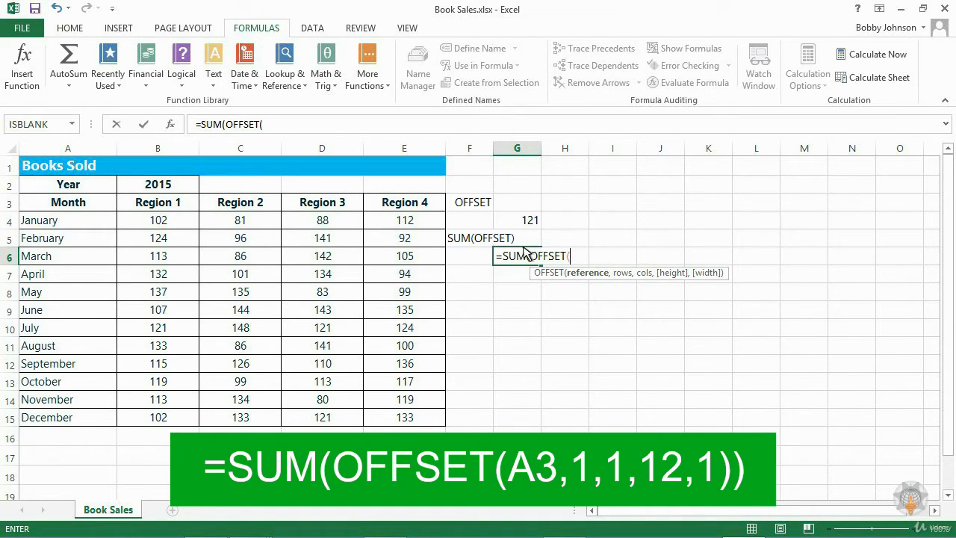
left_click(88, 200)
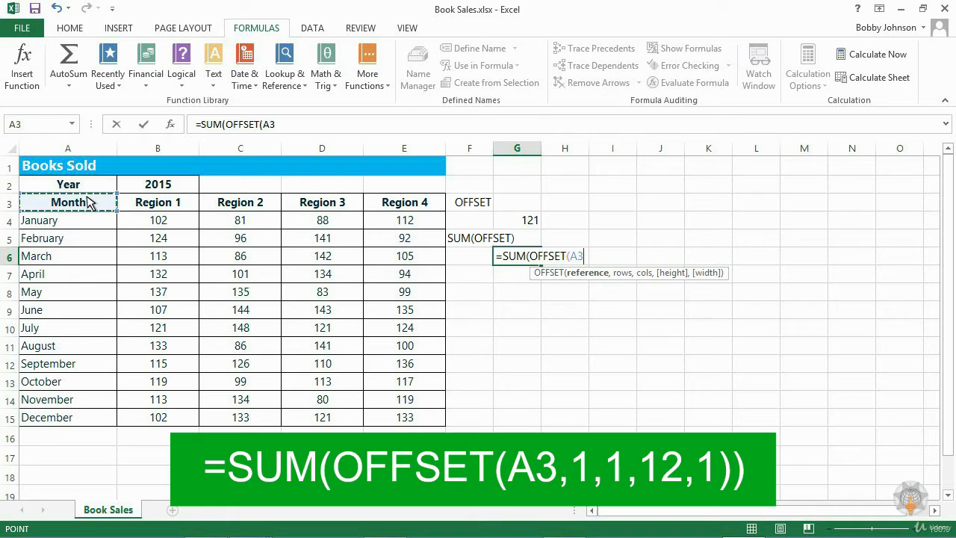
type(",1")
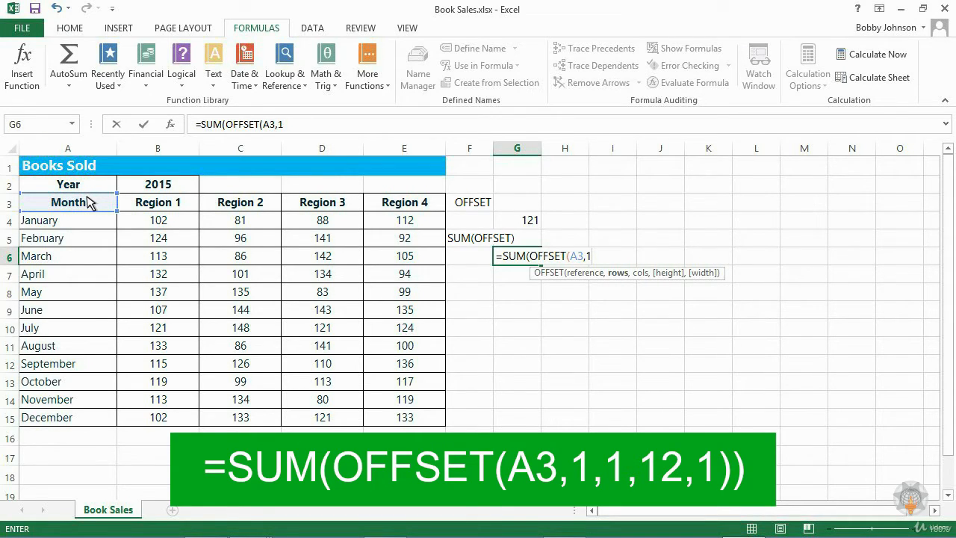
type(",")
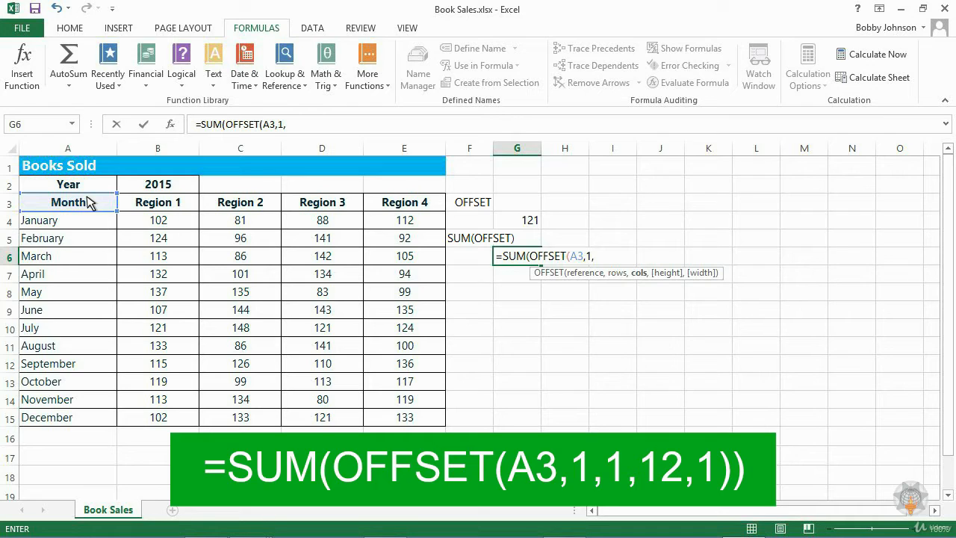
type("1,")
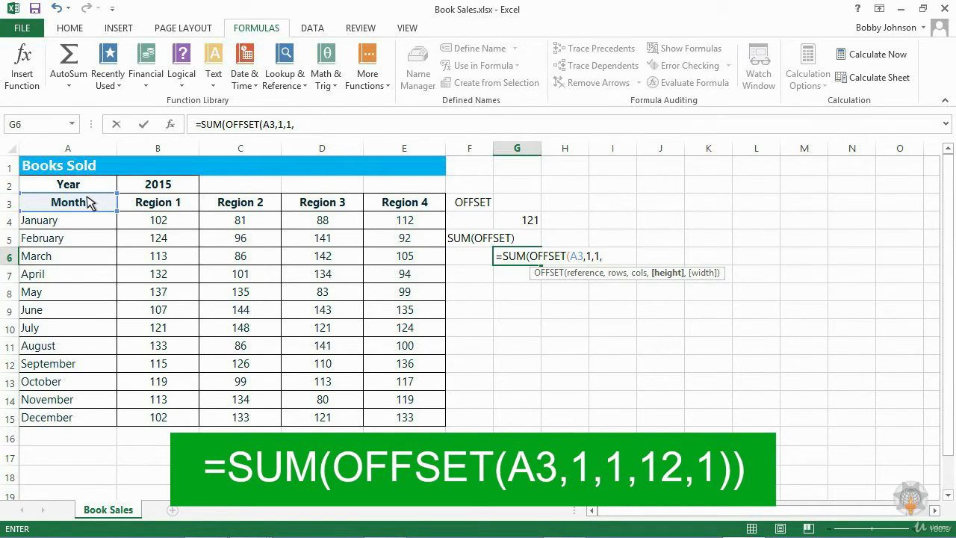
type("12,")
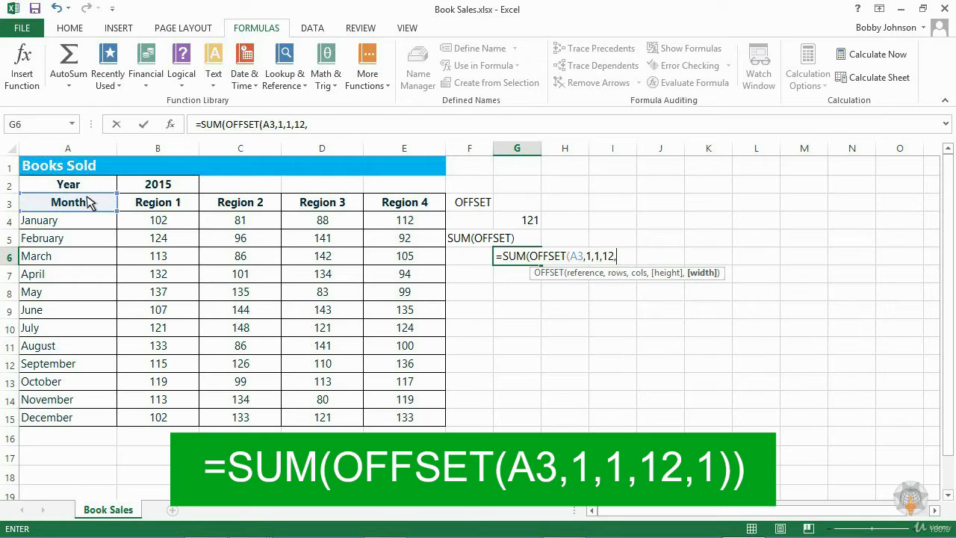
type("1))")
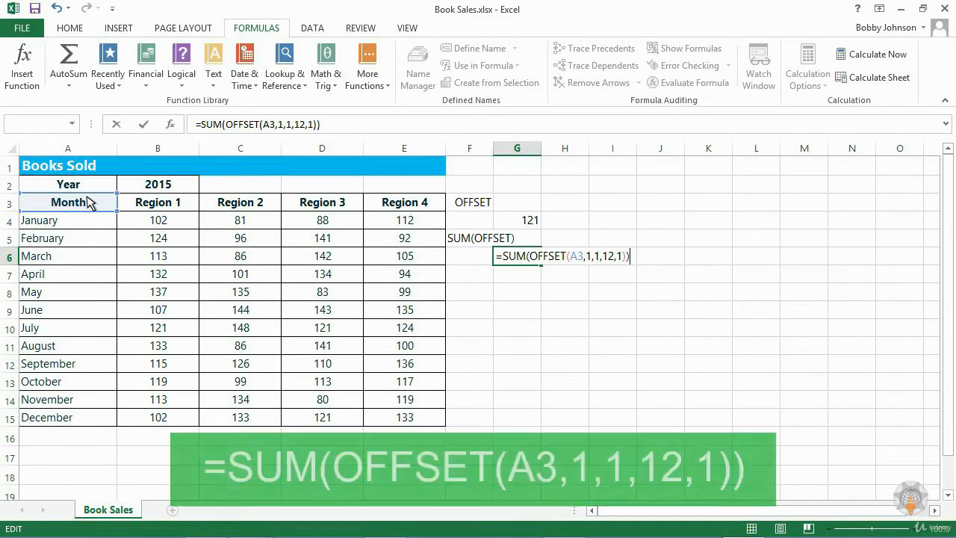
key("Return")
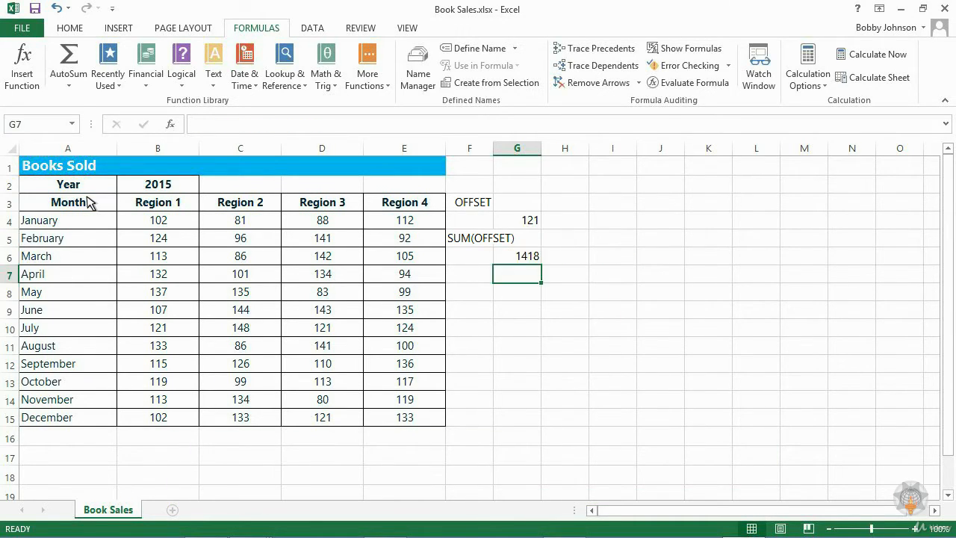
Add an AutoSum total of the Region 1 sales in cell B16 to check the G6 formula.
left_click(512, 256)
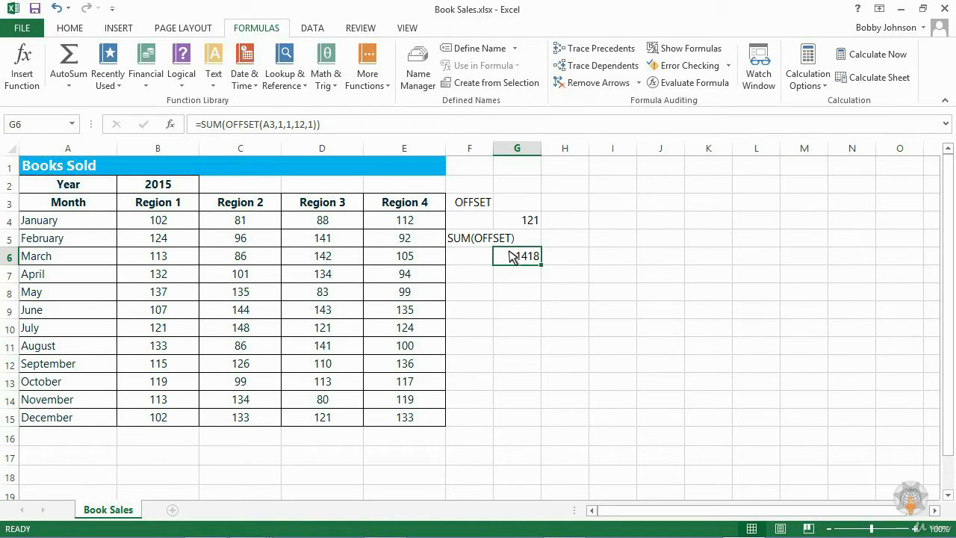
left_click_drag(141, 218, 142, 437)
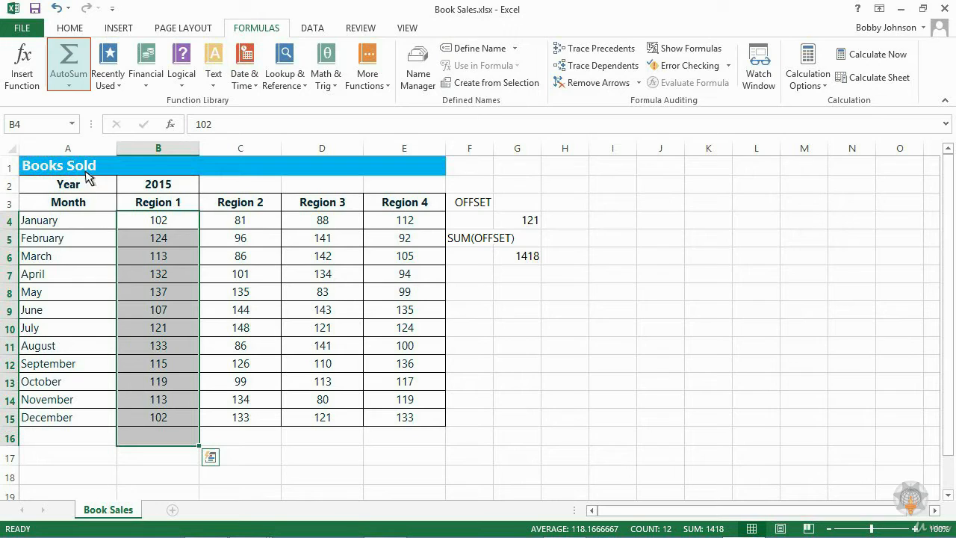
left_click(69, 85)
left_click(100, 102)
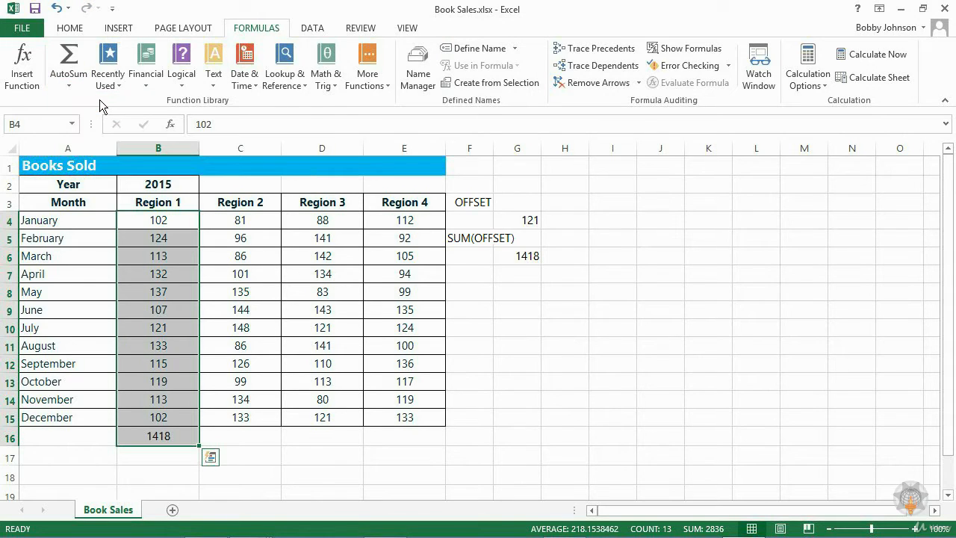
left_click(178, 435)
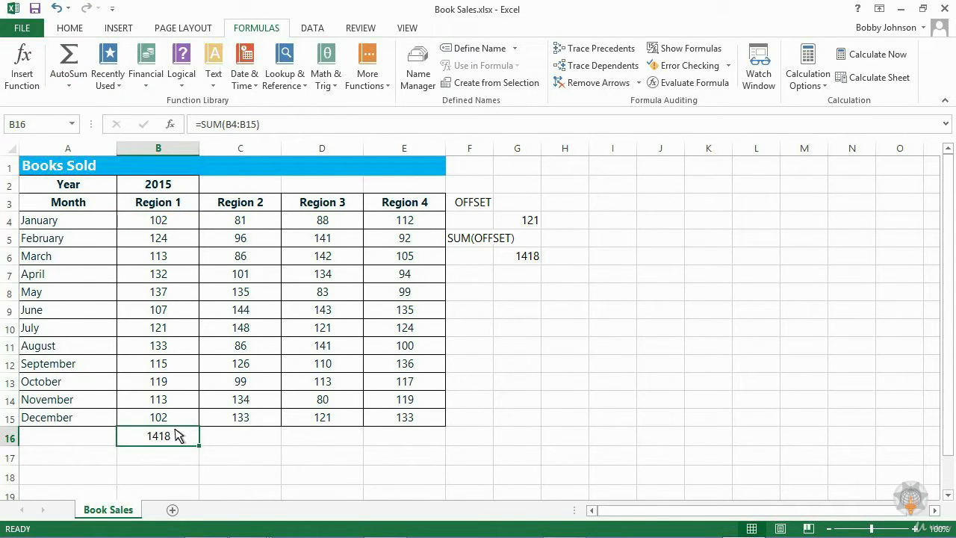
Set the column offset in the G6 SUM(OFFSET) formula to 2 to total Region 2.
left_click(520, 261)
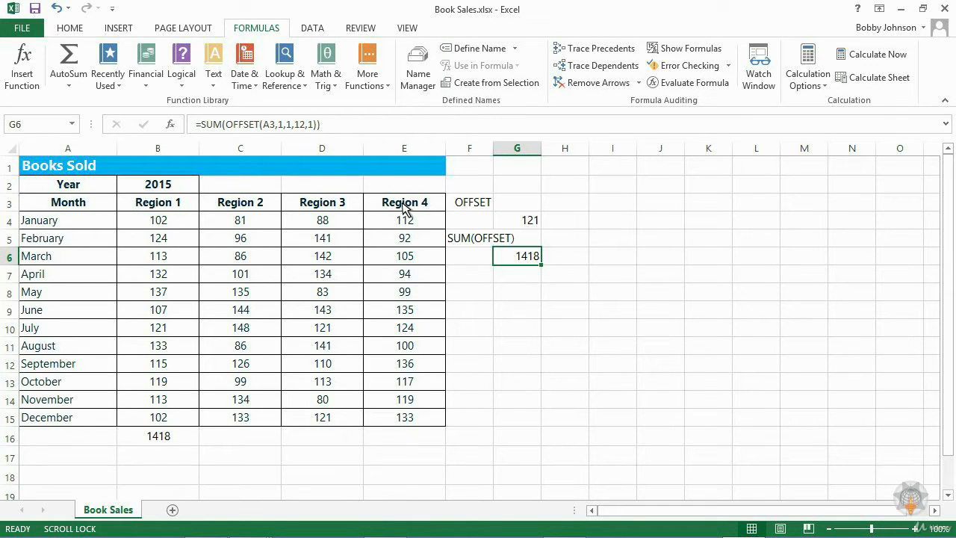
left_click(287, 124)
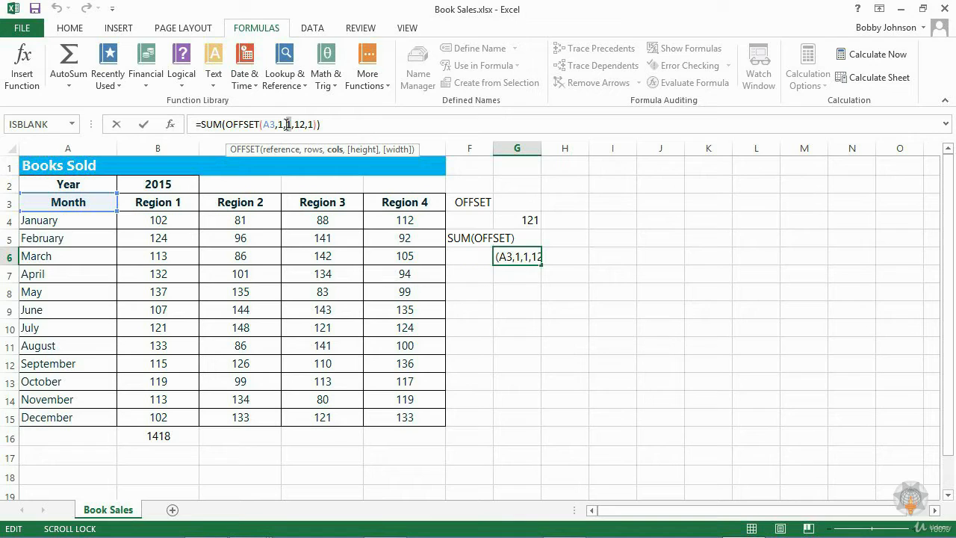
key("BackSpace")
type("2")
key("Return")
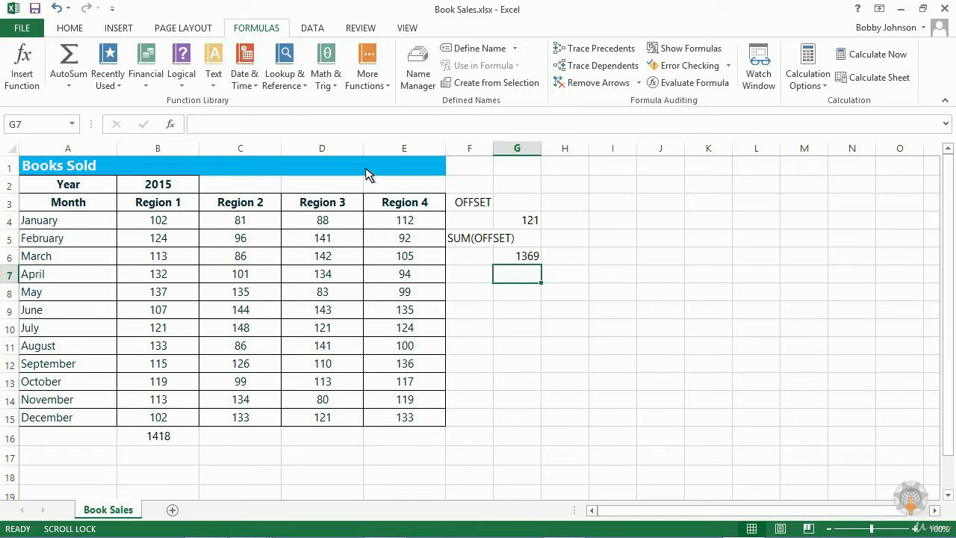
left_click(507, 256)
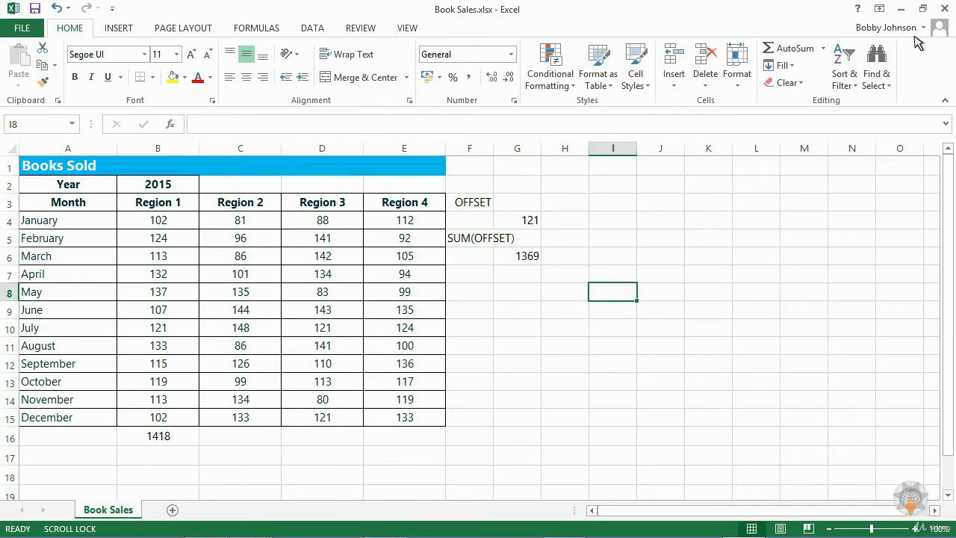
Add a new worksheet with 55, 32, 43, 65 and 76 in A1:A5, and name that range VALUE.
left_click(172, 509)
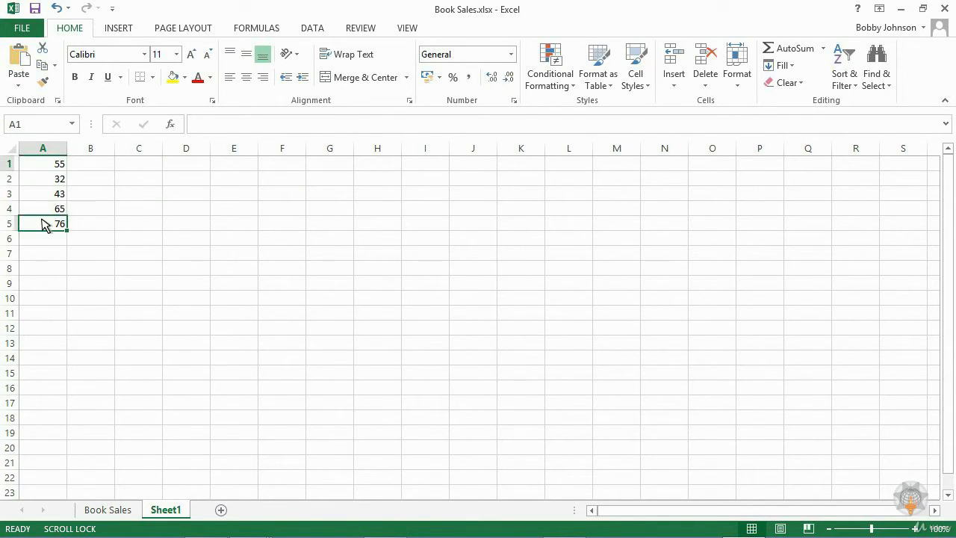
left_click(43, 223)
left_click_drag(42, 163, 43, 223)
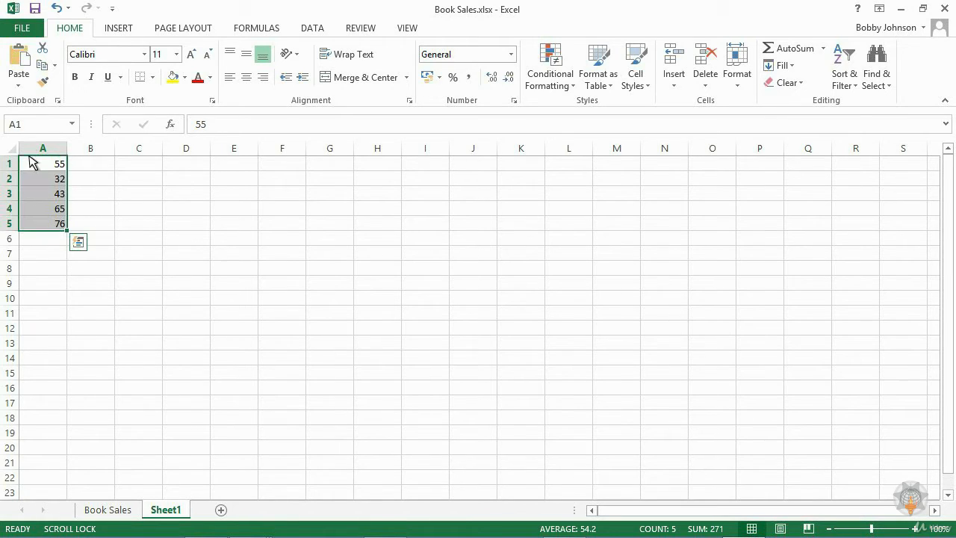
left_click(16, 124)
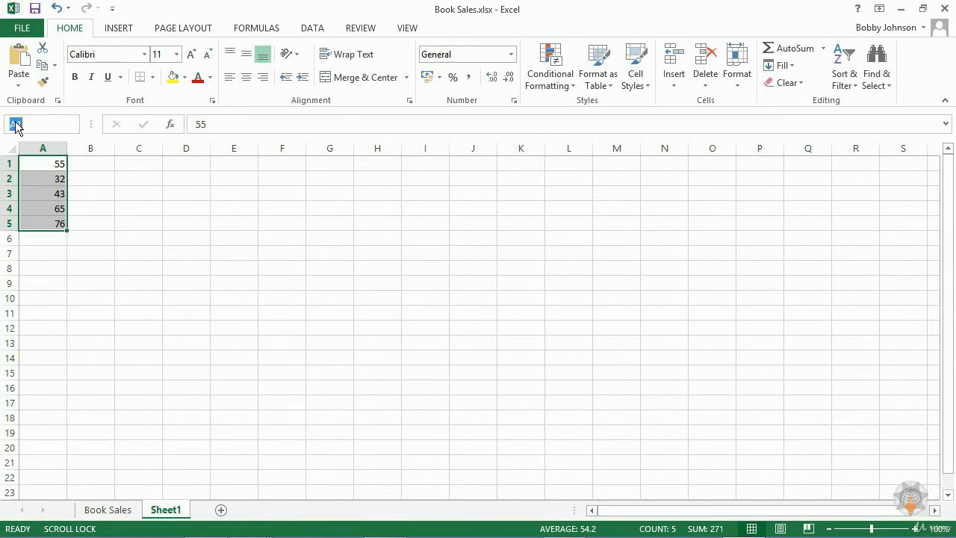
type("VALUE")
key("Return")
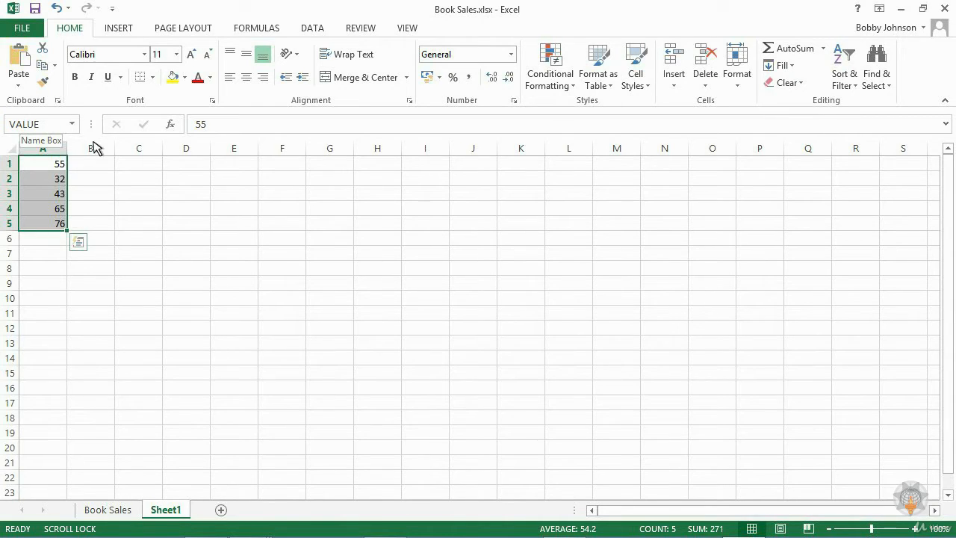
Enter the formula =SUM(VALUE) in cell C1 to total the named range.
left_click(149, 166)
type("=sum")
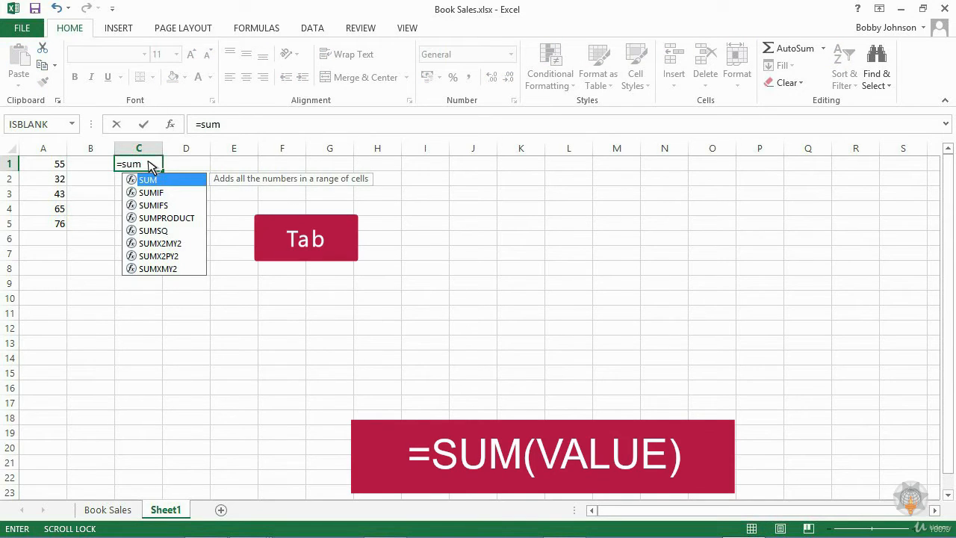
key("Tab")
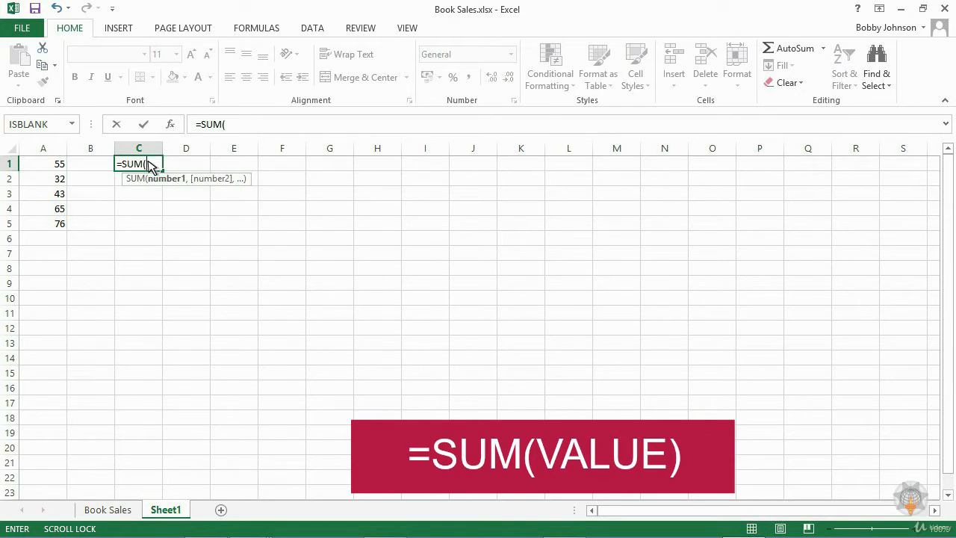
type("V")
key("Tab")
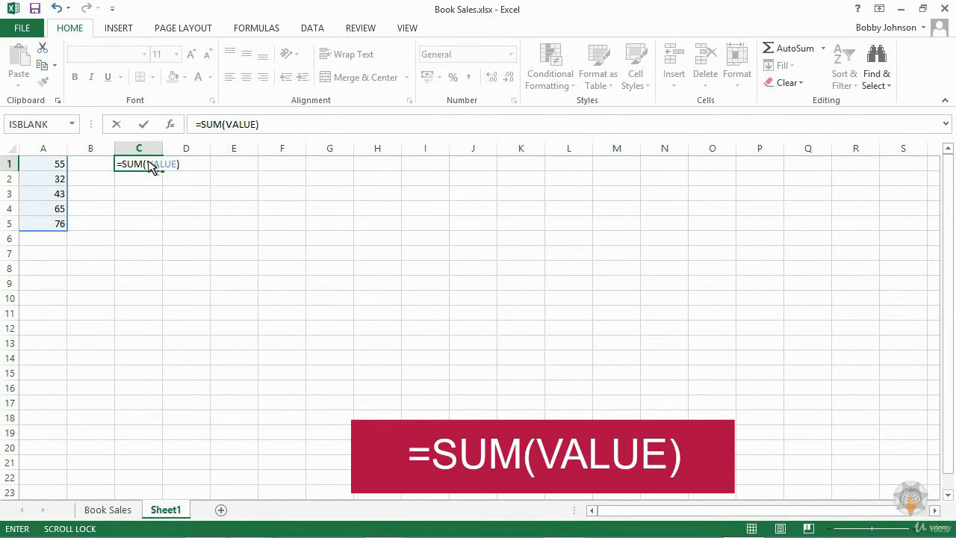
key("Return")
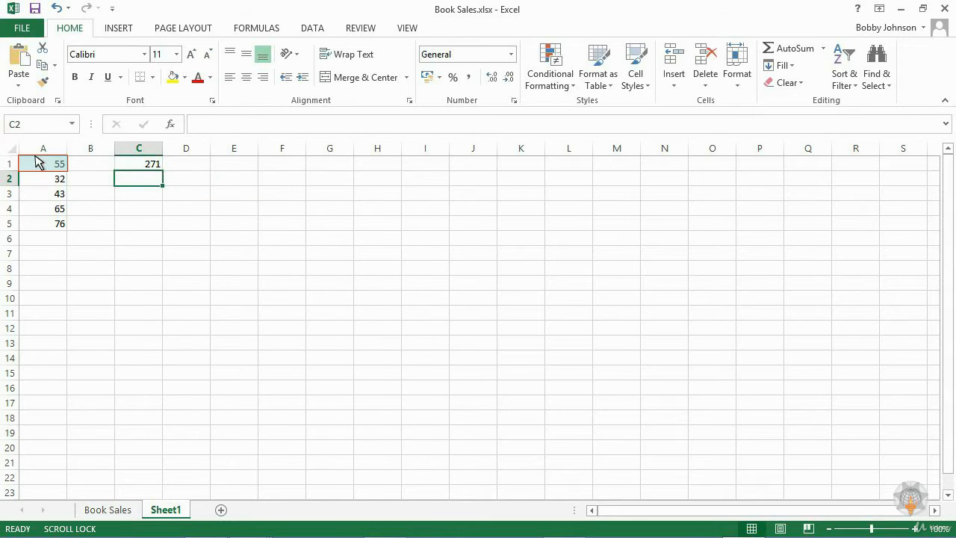
Review the VALUE range A1:A5 and enter 34 in cell A6 directly beneath it.
left_click_drag(37, 162, 37, 222)
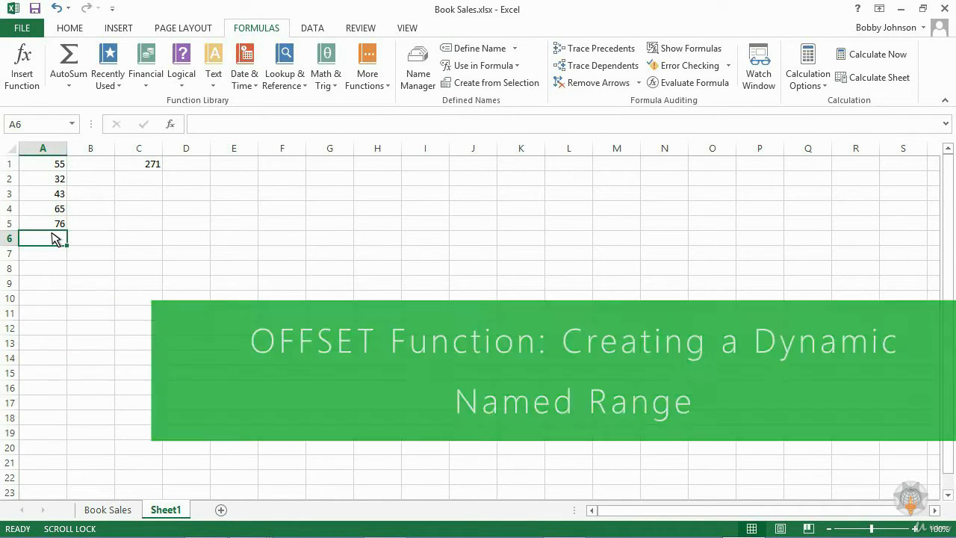
type("34")
key("Return")
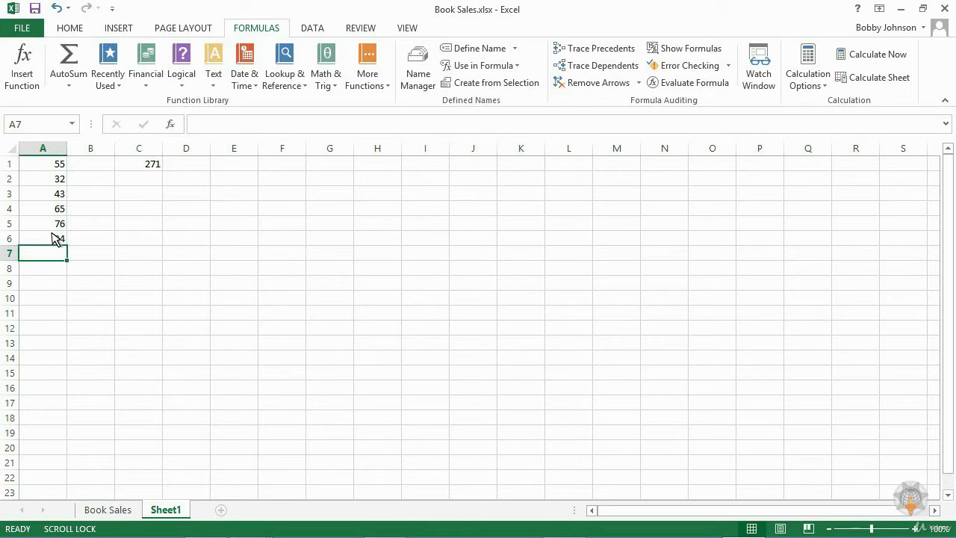
Check the SUM(VALUE) formula in C1 against the numbers in column A, and enter 98 in cell A7.
left_click(139, 164)
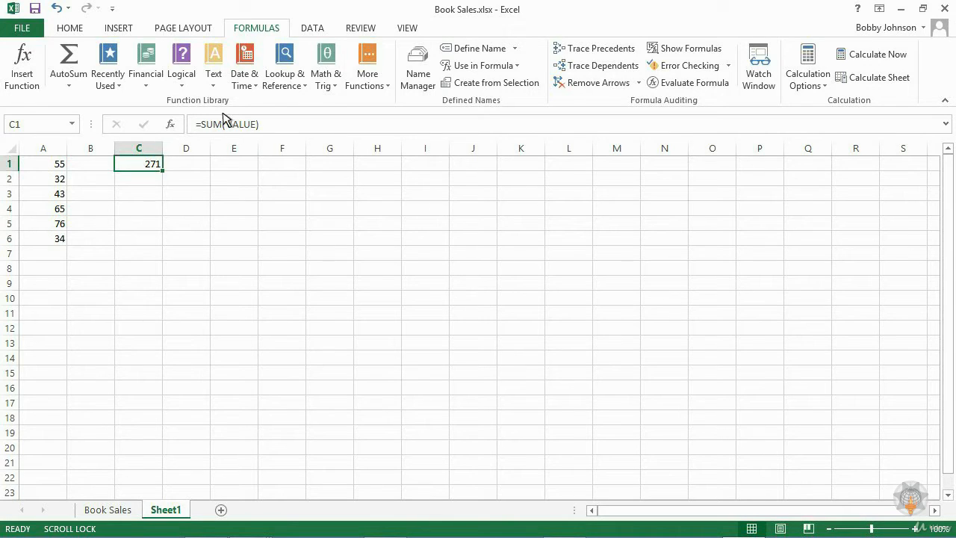
left_click(34, 237)
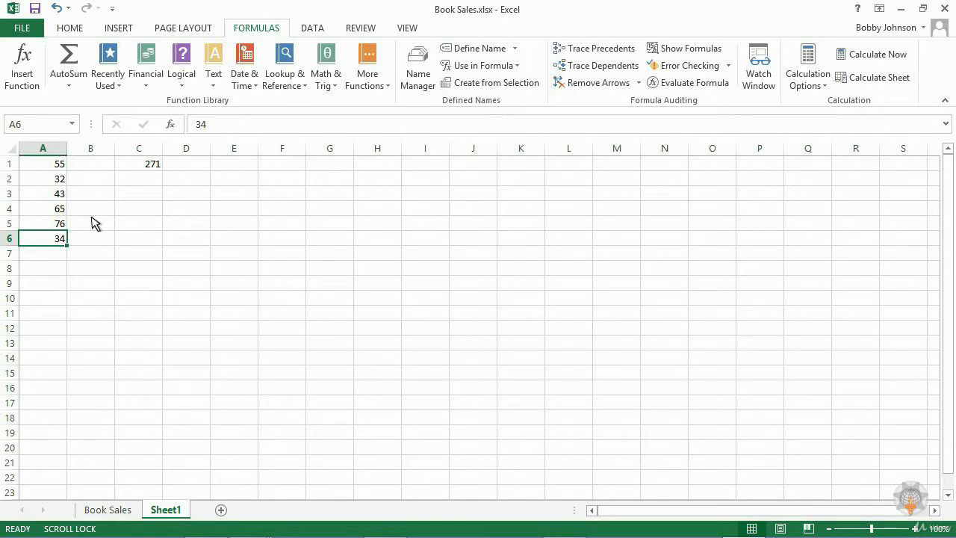
left_click(131, 164)
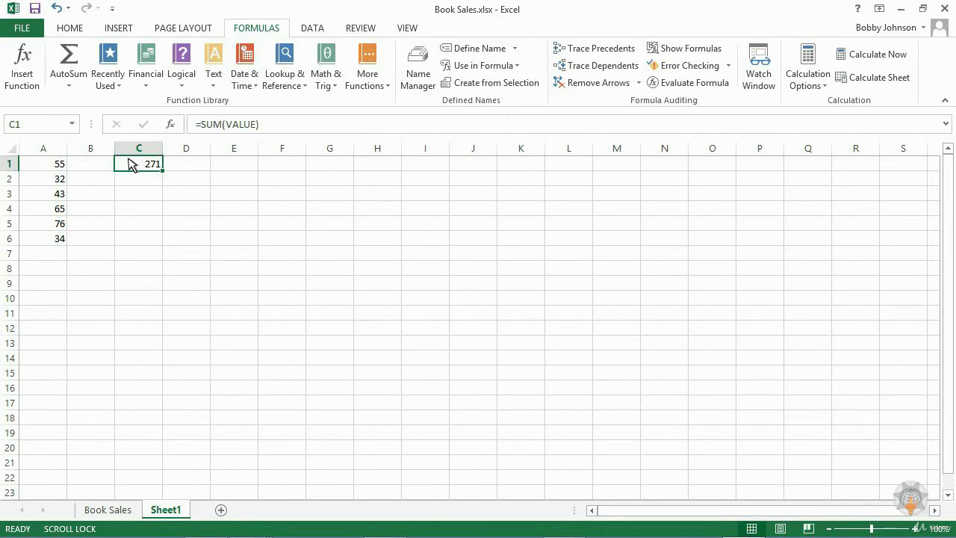
left_click_drag(34, 161, 36, 240)
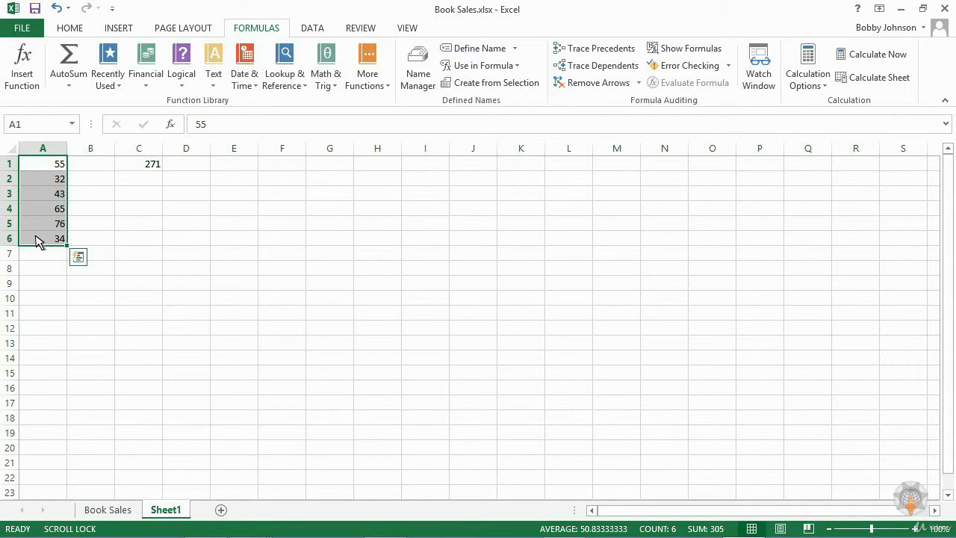
left_click(37, 254)
type("98")
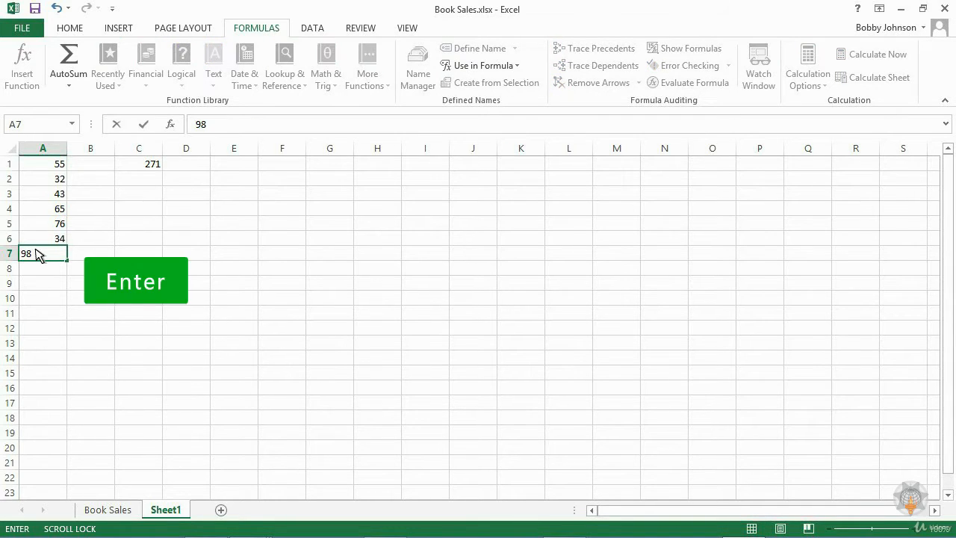
key("Return")
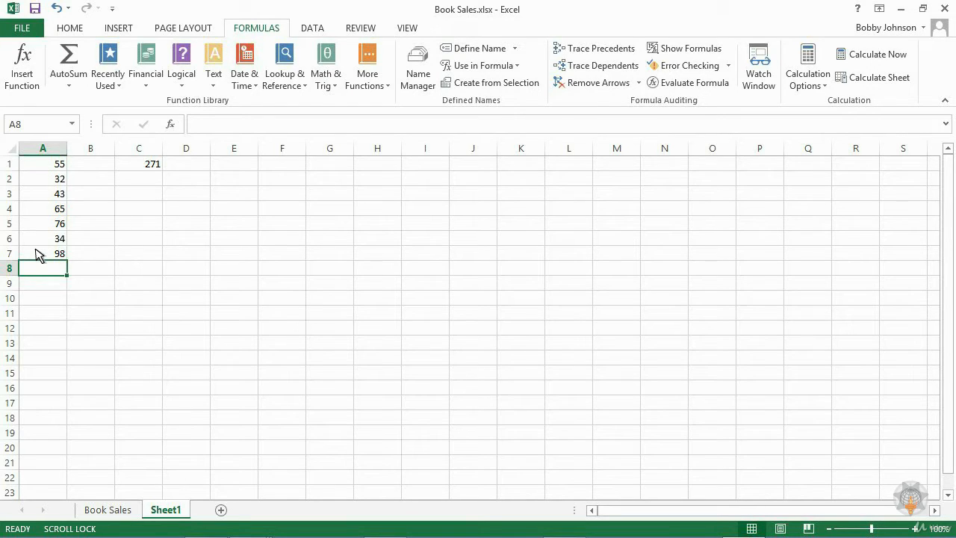
Redefine the named range VALUE to refer to =OFFSET(Sheet1!$A$1,0,0,COUNTA(Sheet1!$A:$A),1) so it expands with column A.
left_click(414, 77)
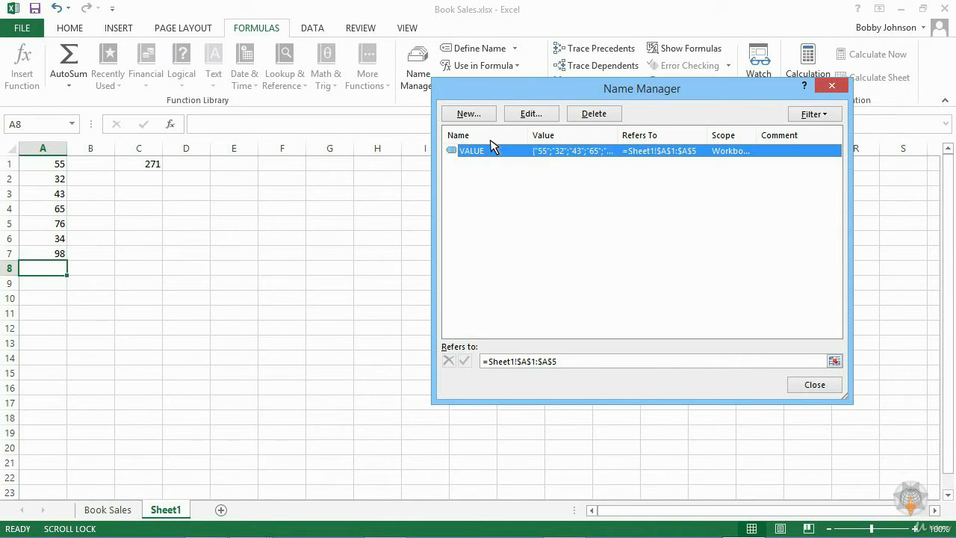
left_click(537, 116)
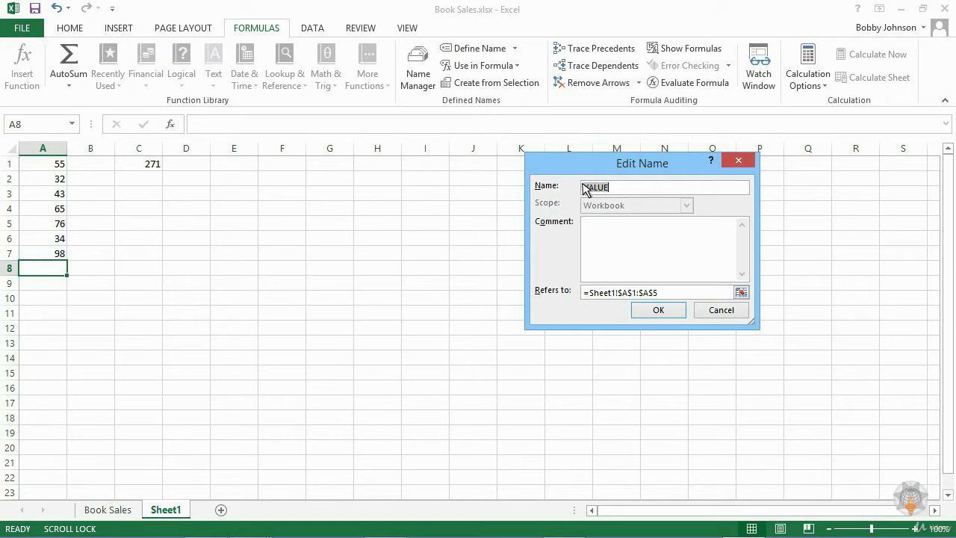
left_click_drag(661, 293, 591, 295)
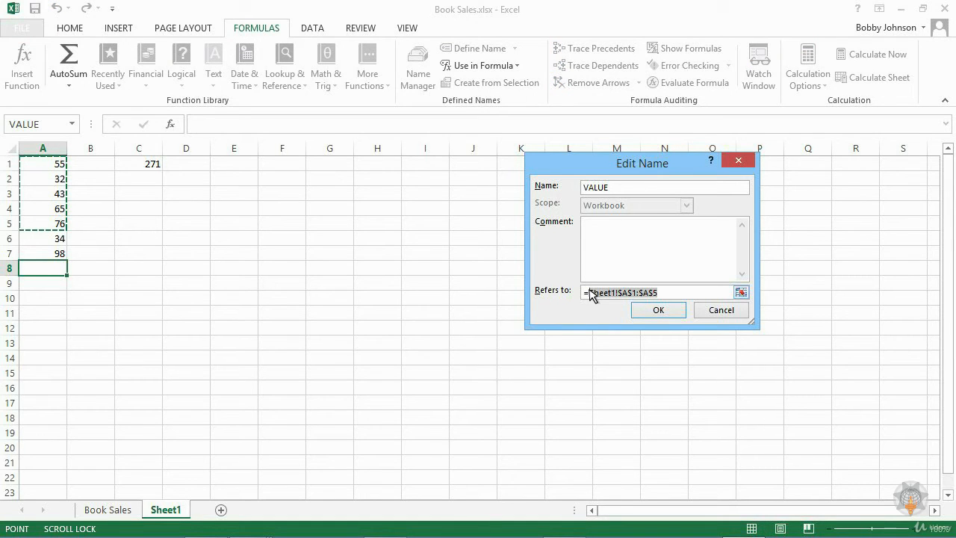
type("offset(")
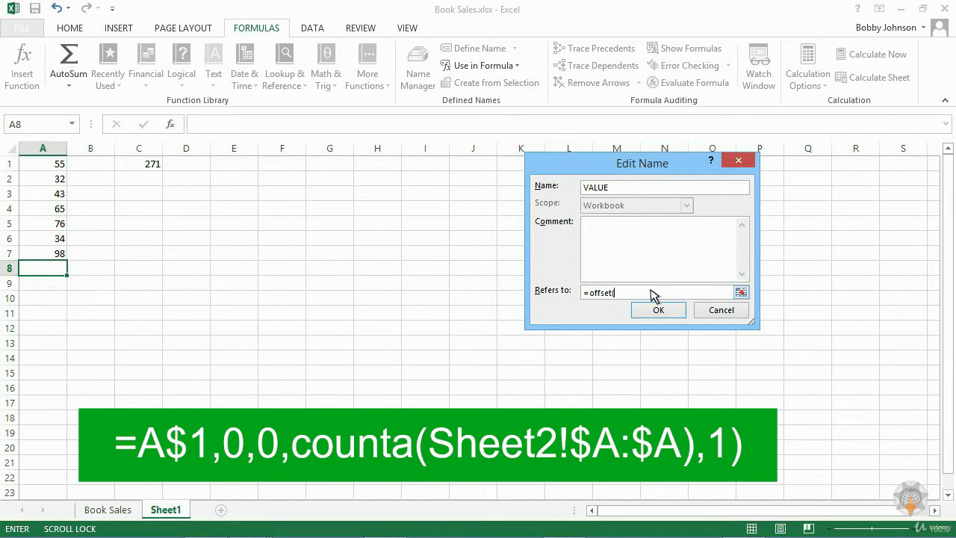
left_click(35, 164)
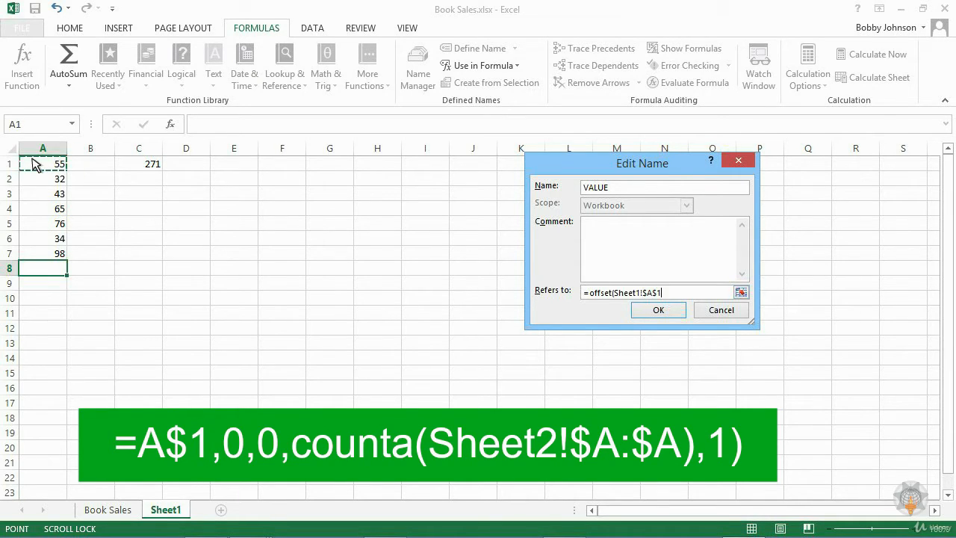
type(",")
type("0")
type(",0,")
type("counta")
type("(")
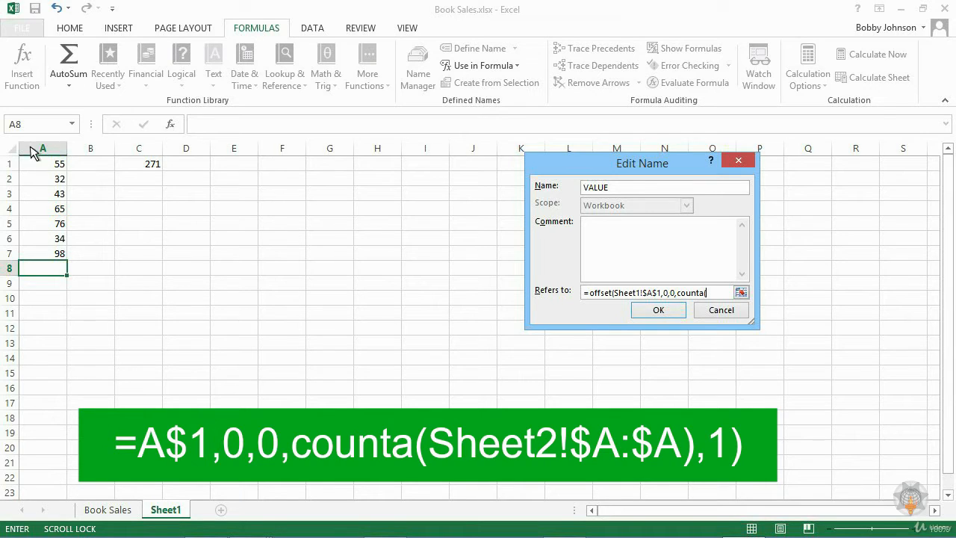
left_click(32, 149)
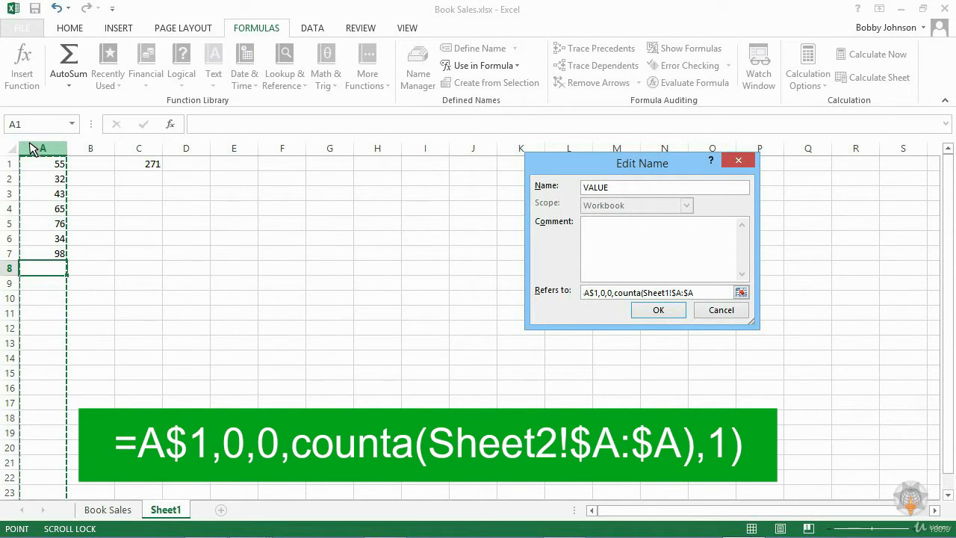
type("),")
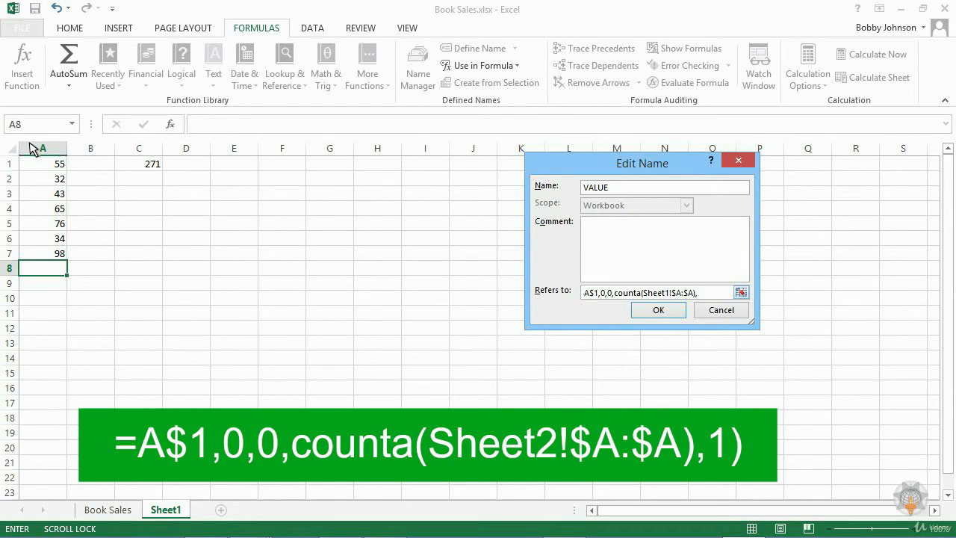
type("1")
left_click(659, 312)
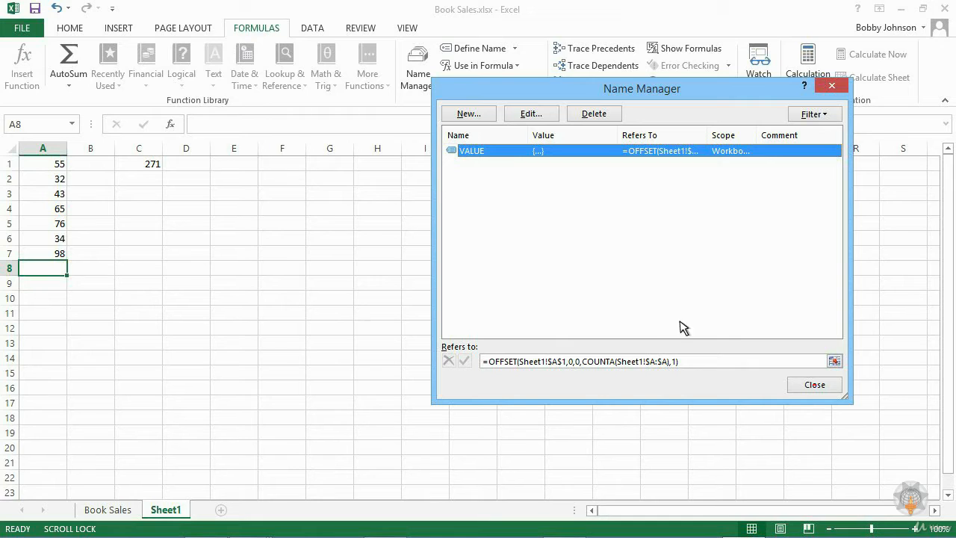
left_click(821, 387)
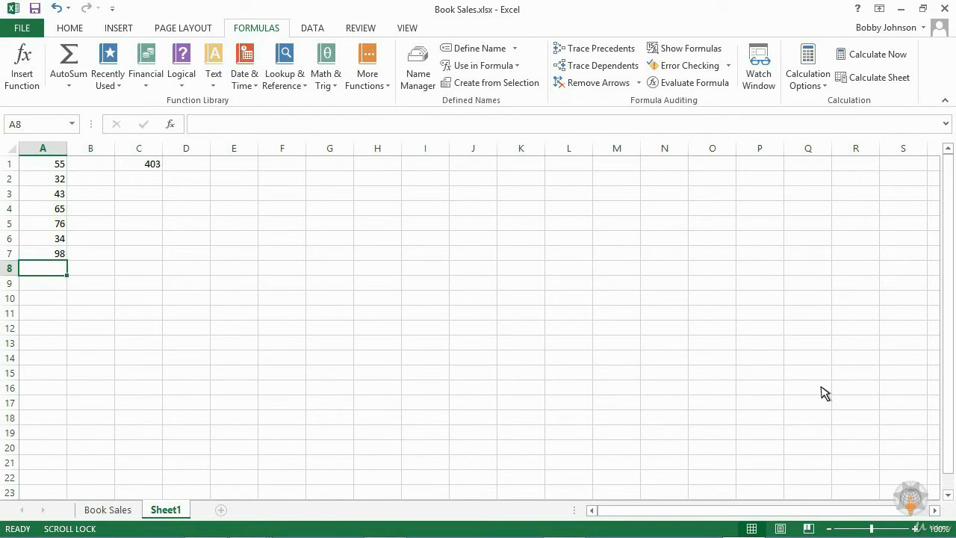
Enter 52 in A8 and 35 in A9, and compare the C1 total with the range A1:A9.
left_click(140, 166)
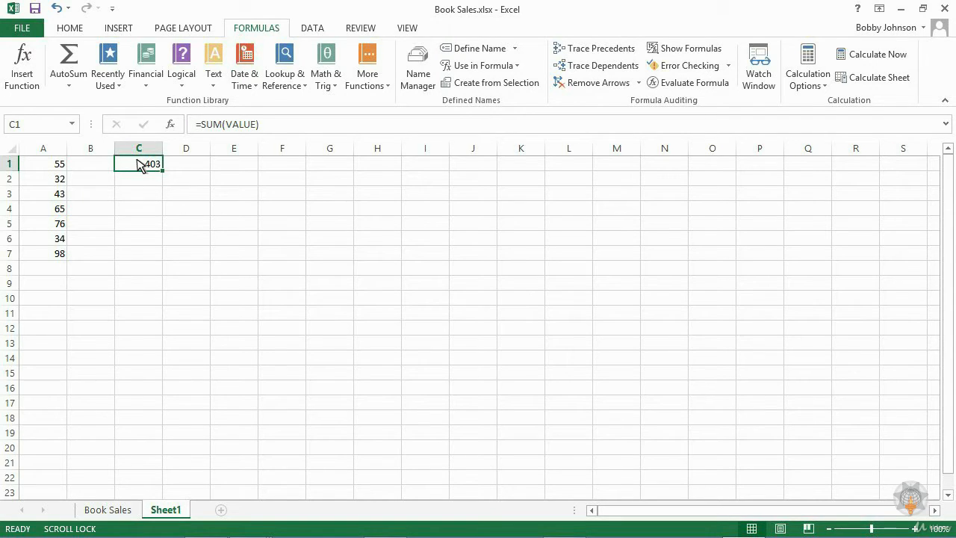
left_click(35, 268)
type("52")
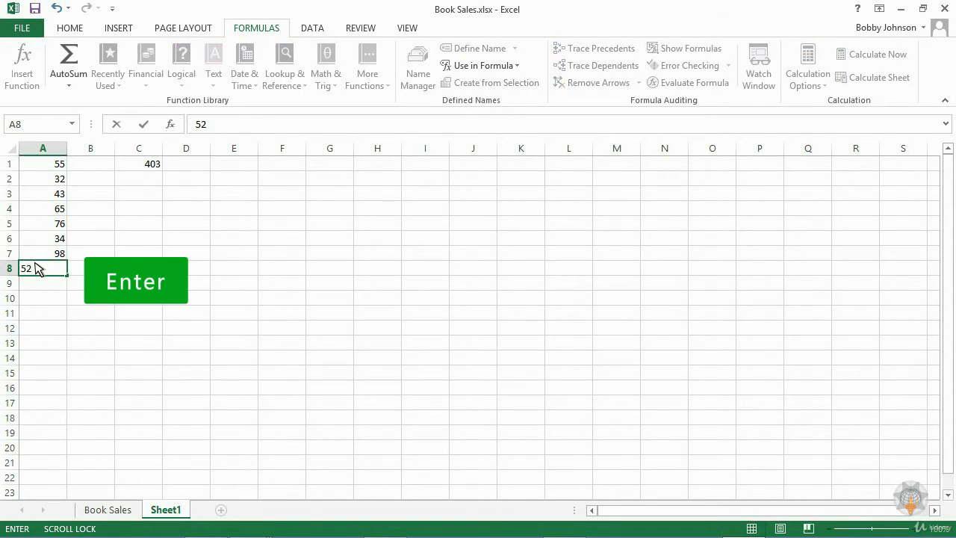
key("Return")
type("35")
key("Return")
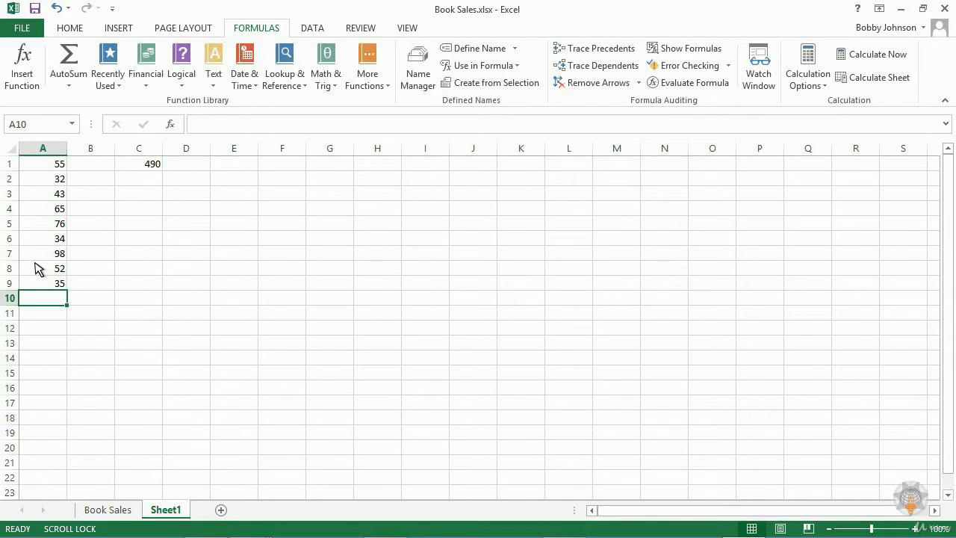
left_click_drag(37, 281, 37, 161)
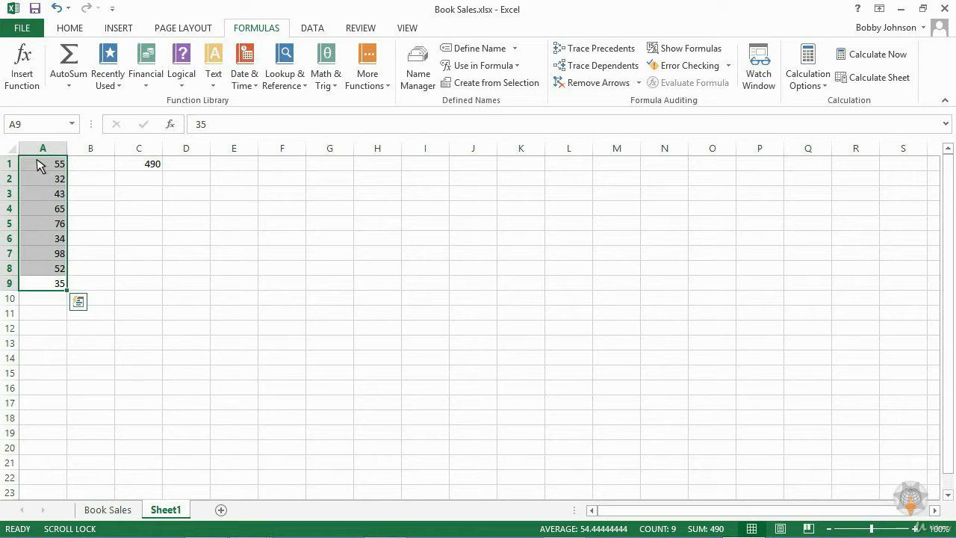
left_click(132, 165)
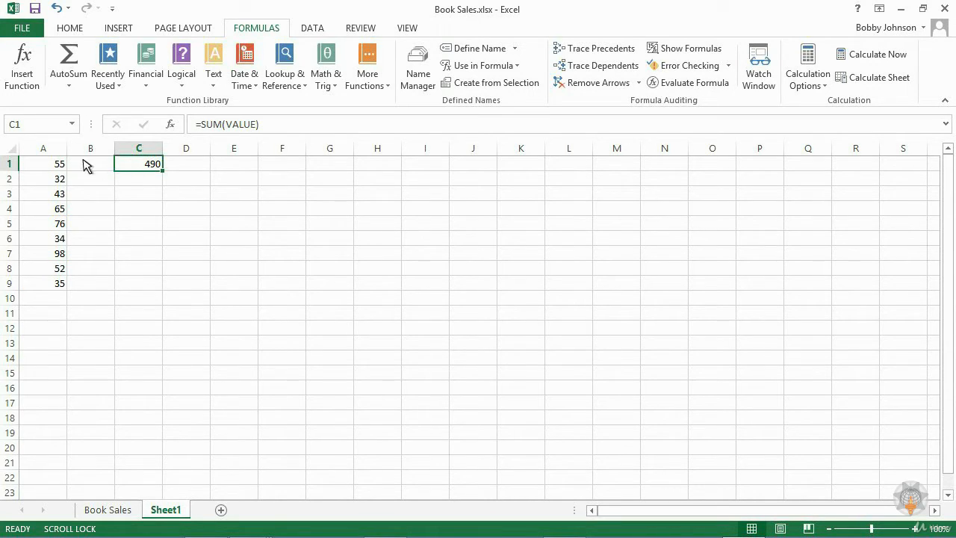
left_click_drag(39, 162, 39, 284)
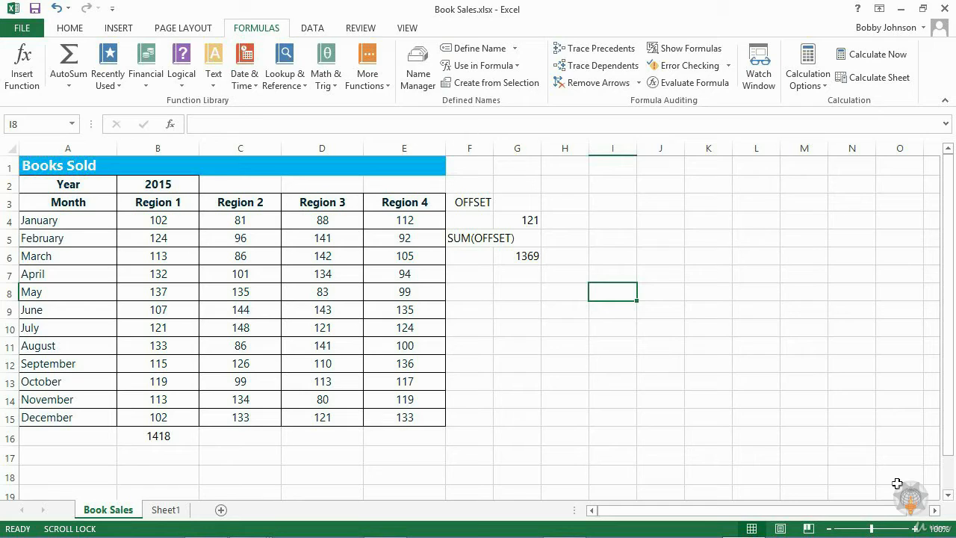
On the Book Sales sheet, enter b4 in cell G1 and the formula =INDIRECT(G1) in cell H1.
left_click(515, 168)
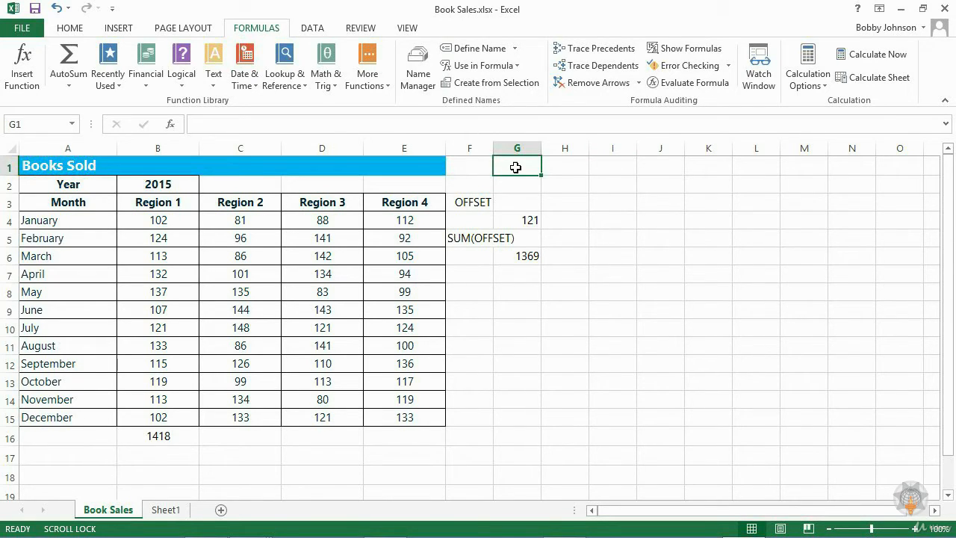
type("b4")
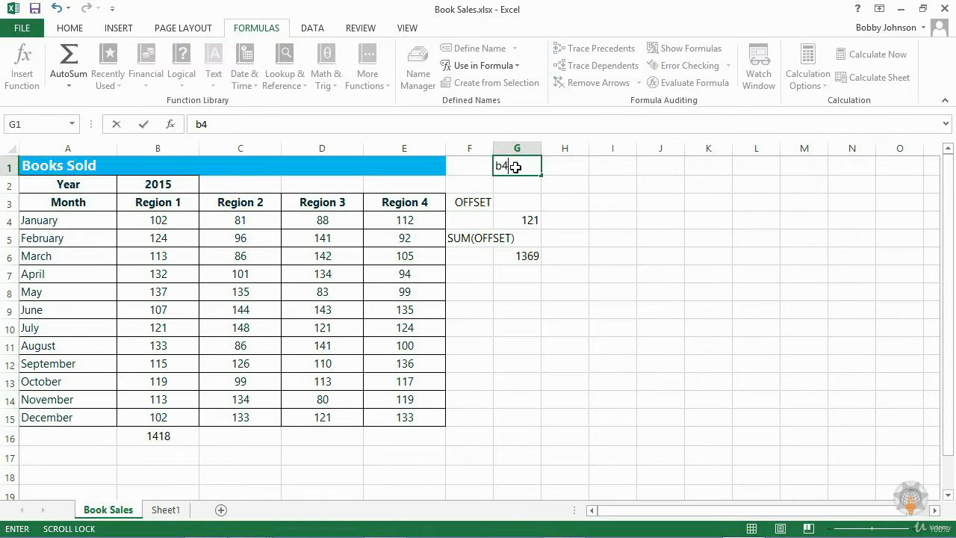
left_click(560, 166)
type("=in")
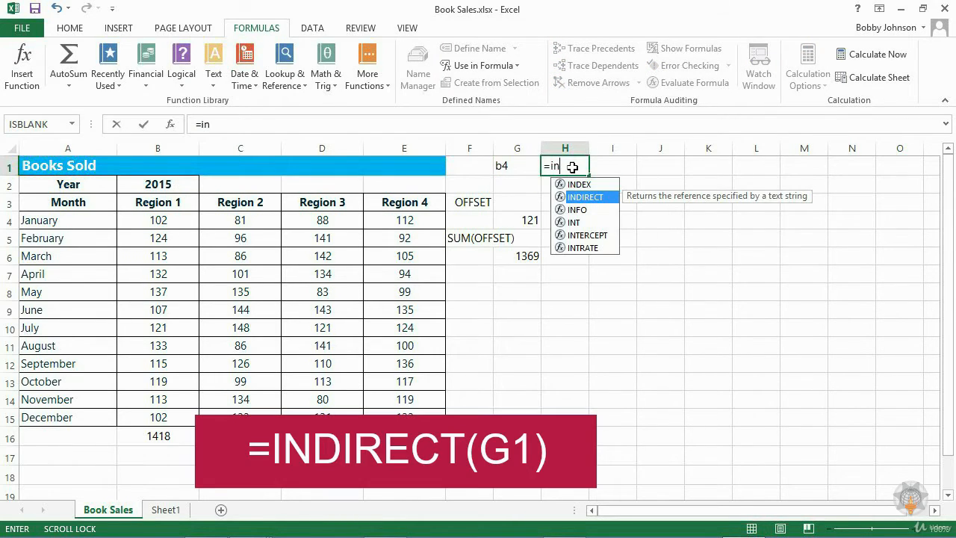
key("Tab")
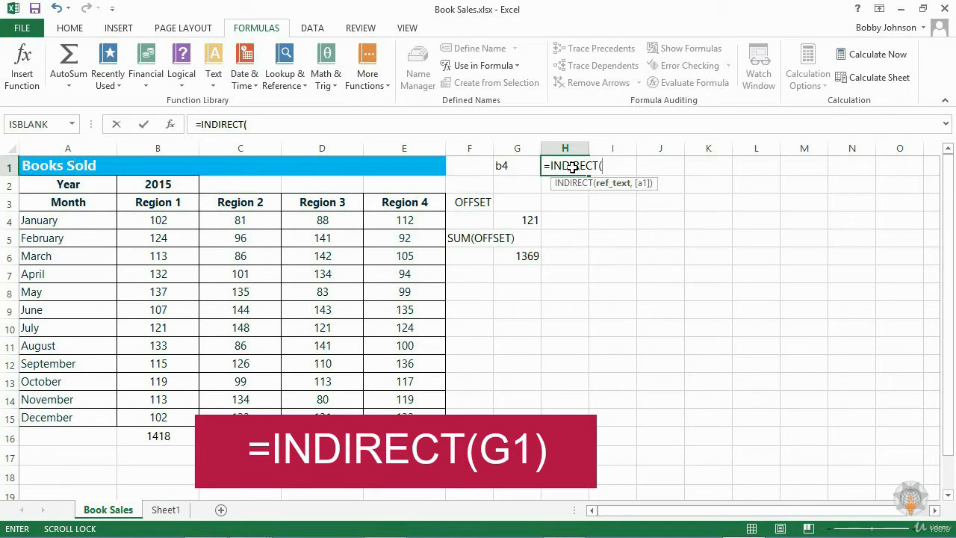
left_click(515, 167)
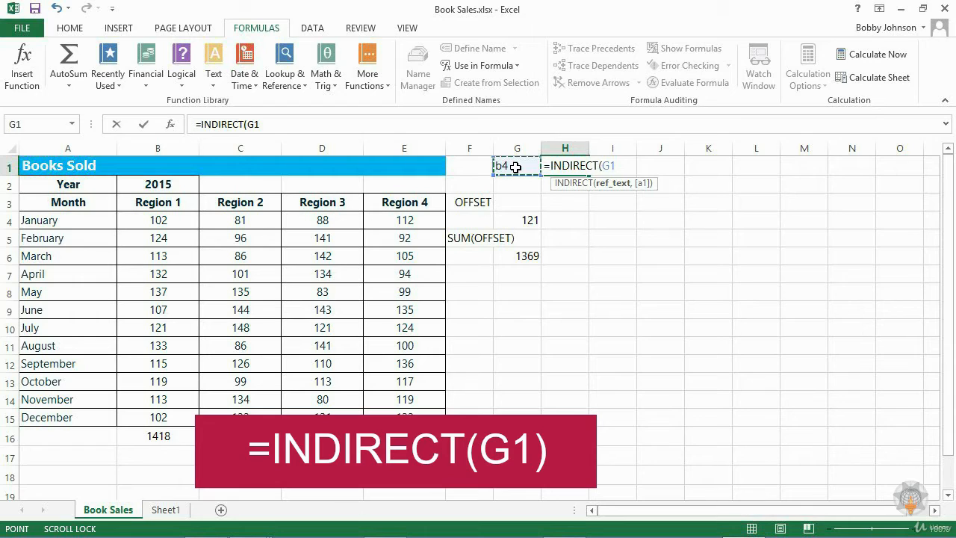
type(")")
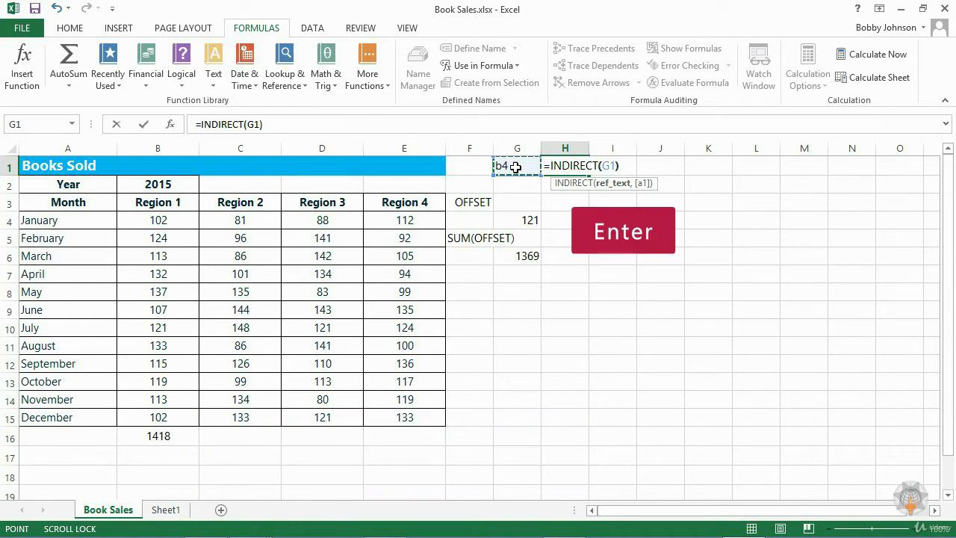
key("Return")
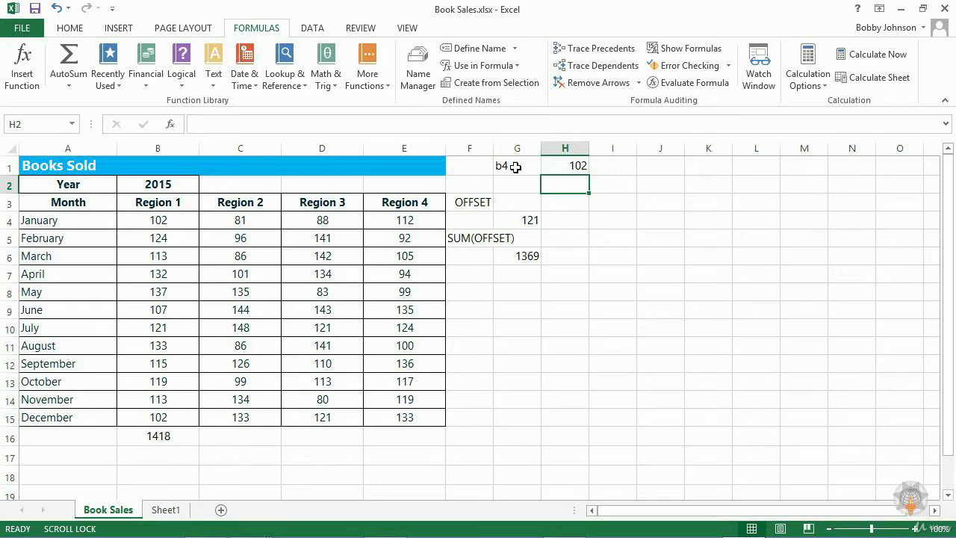
Check the INDIRECT formula in H1 against the reference in G1 and January's Region 1 value in B4.
left_click(554, 167)
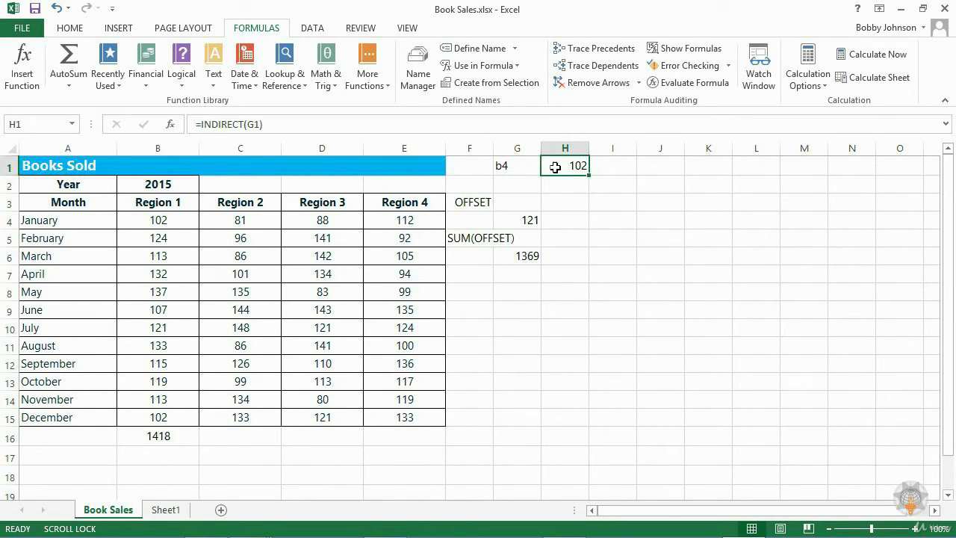
left_click(512, 168)
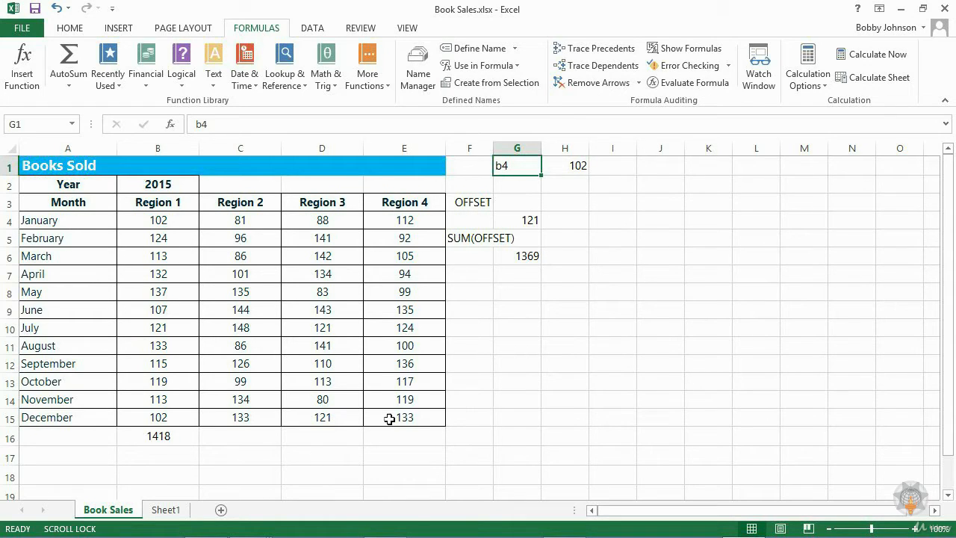
left_click_drag(157, 183, 158, 221)
left_click_drag(80, 219, 176, 222)
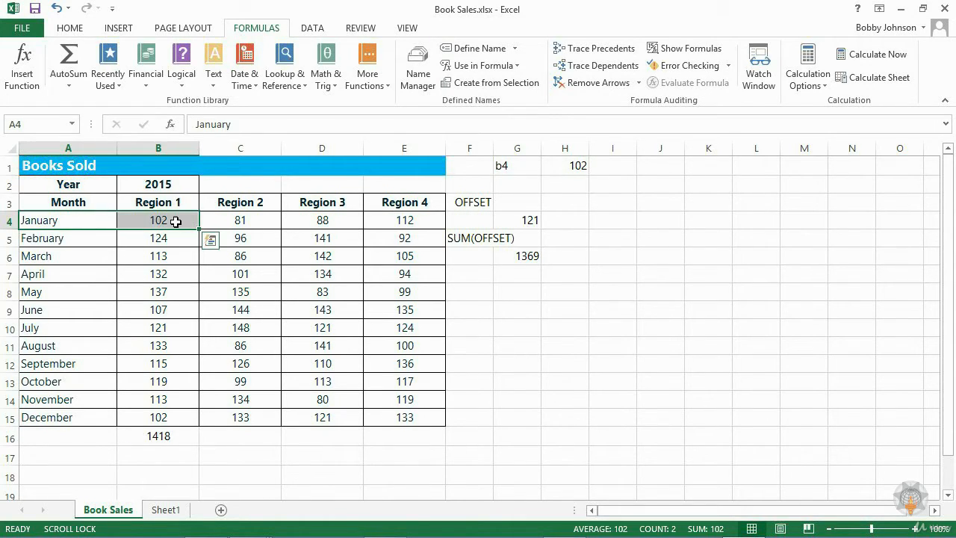
left_click(175, 222)
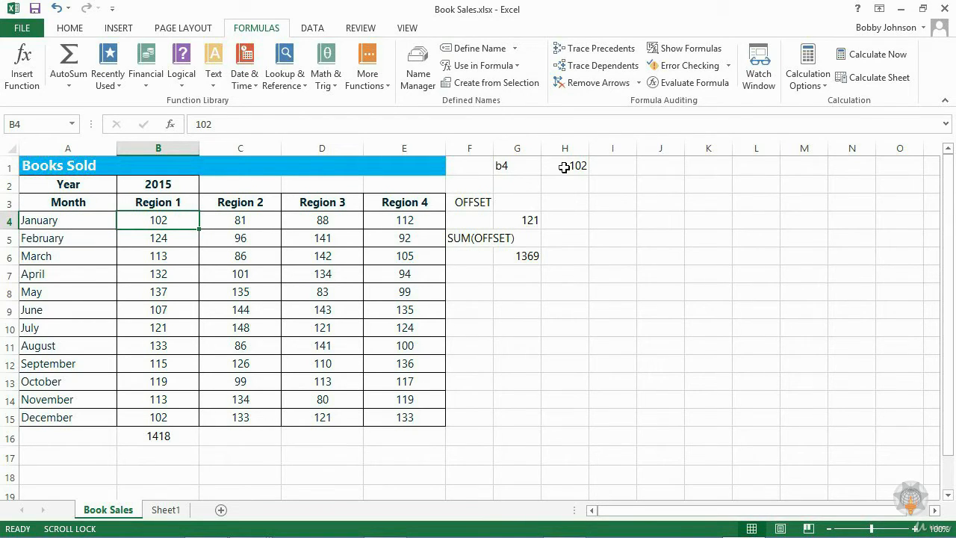
Change the cell reference in G1 to d11 and check the INDIRECT formula in H1.
left_click(525, 168)
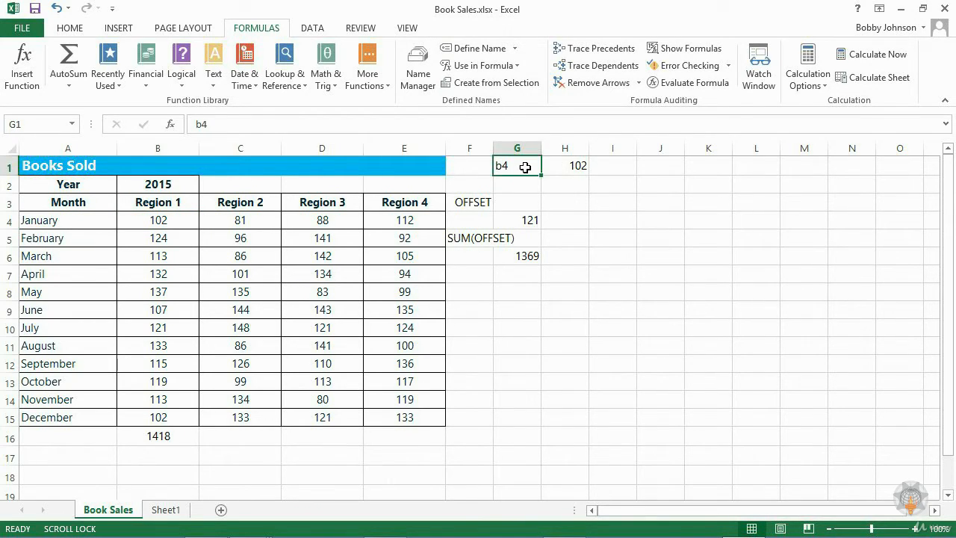
type("d11")
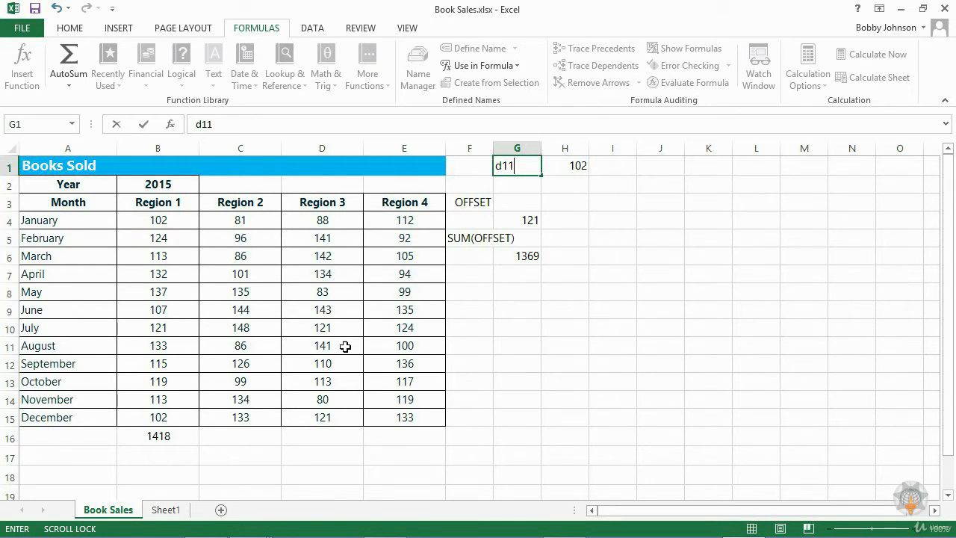
key("Return")
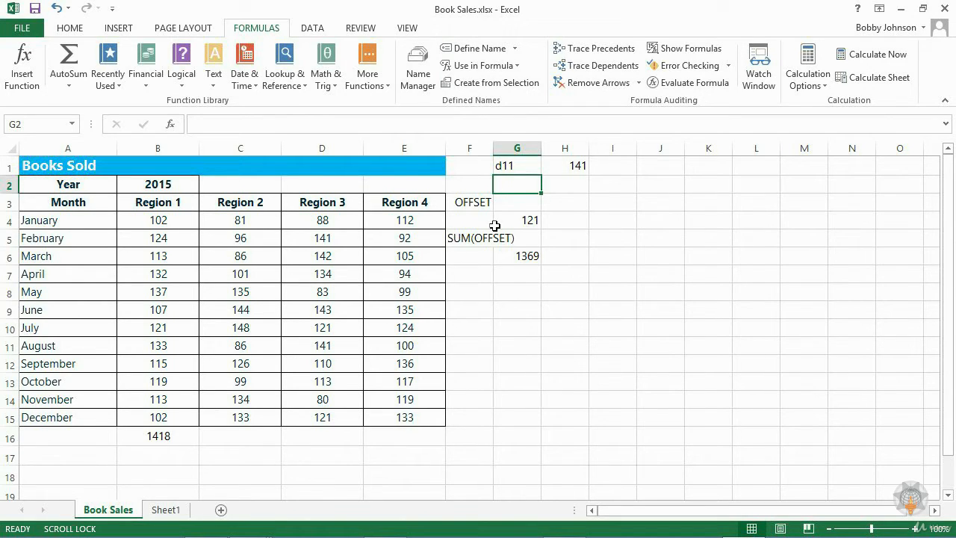
left_click(570, 166)
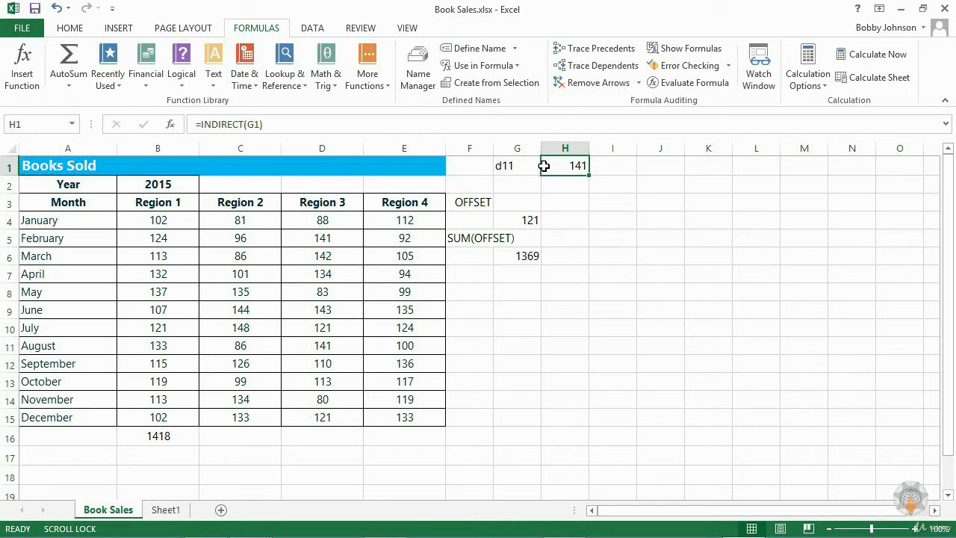
left_click(517, 166)
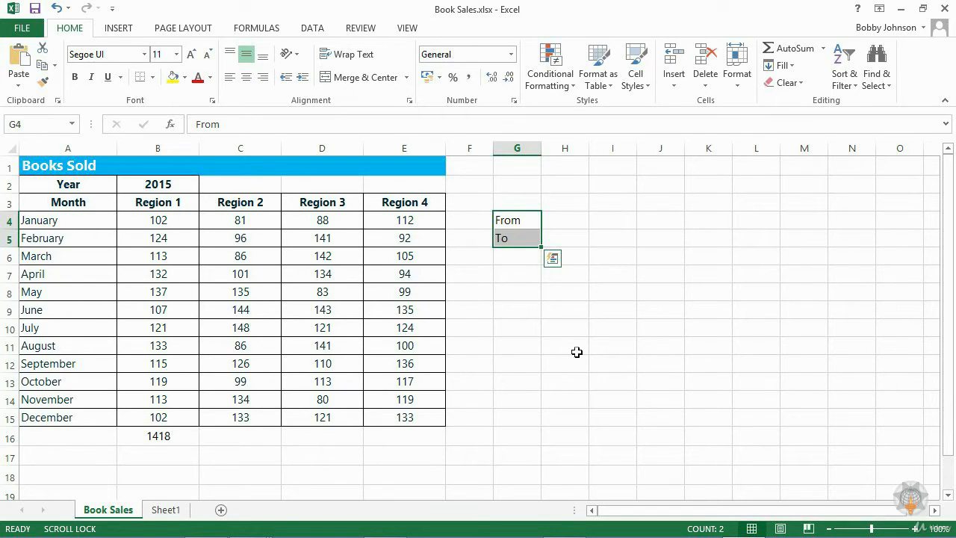
Enter 5 as the From row in H4 and 10 as the To row in H5, and check the matching Region 2 range C5:C10.
left_click_drag(253, 220, 255, 291)
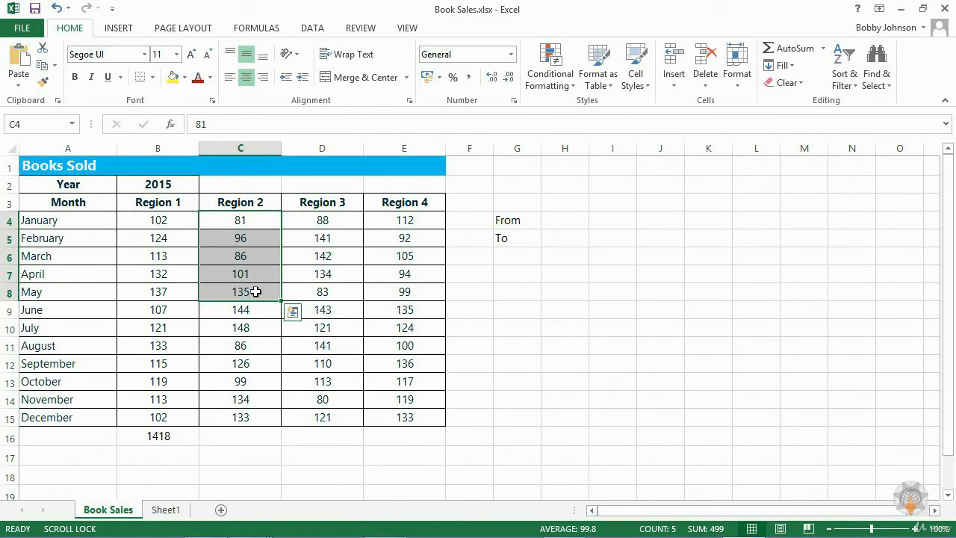
left_click_drag(254, 217, 255, 417)
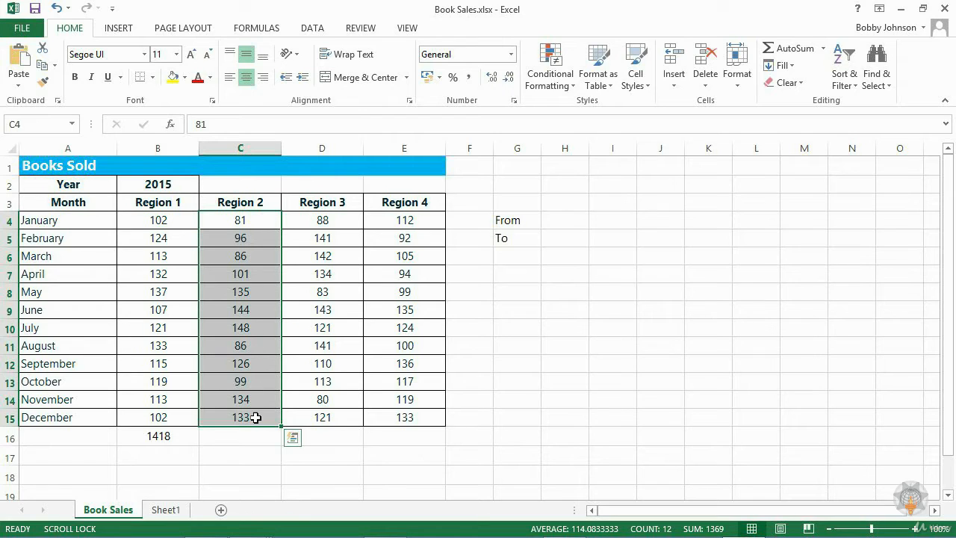
left_click(565, 218)
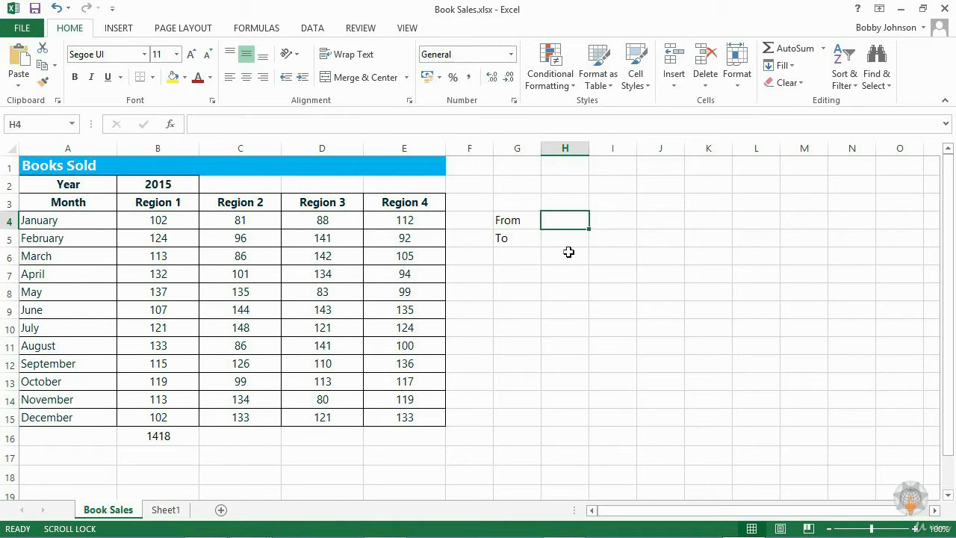
type("5")
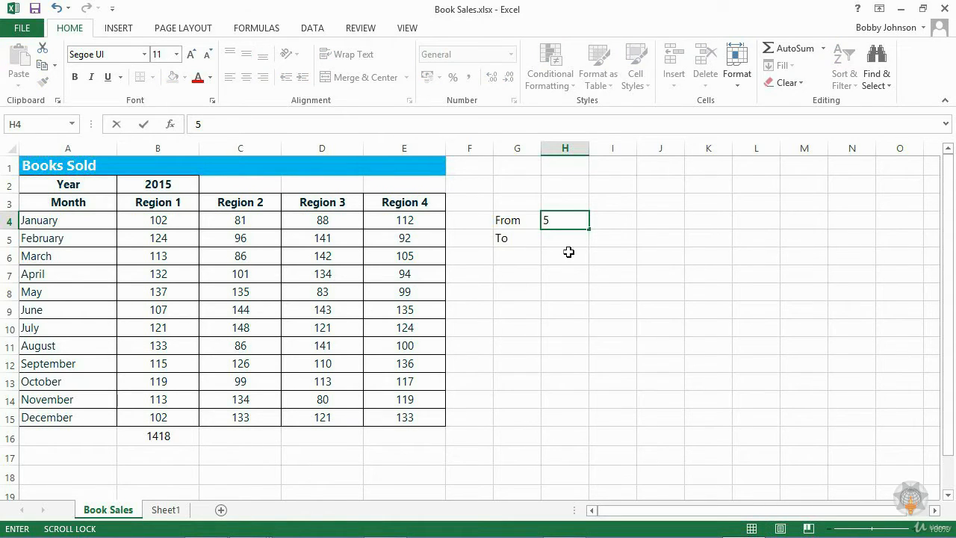
key("Return")
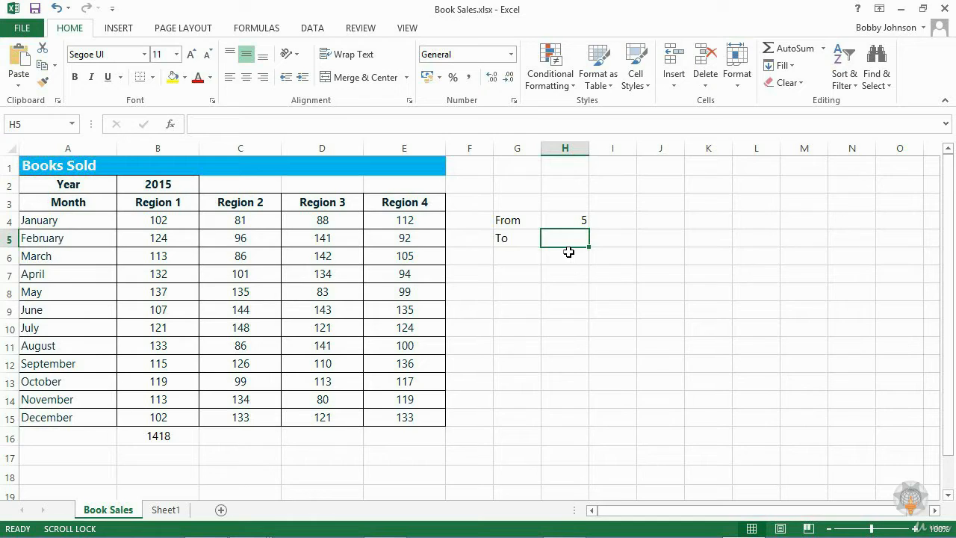
type("10")
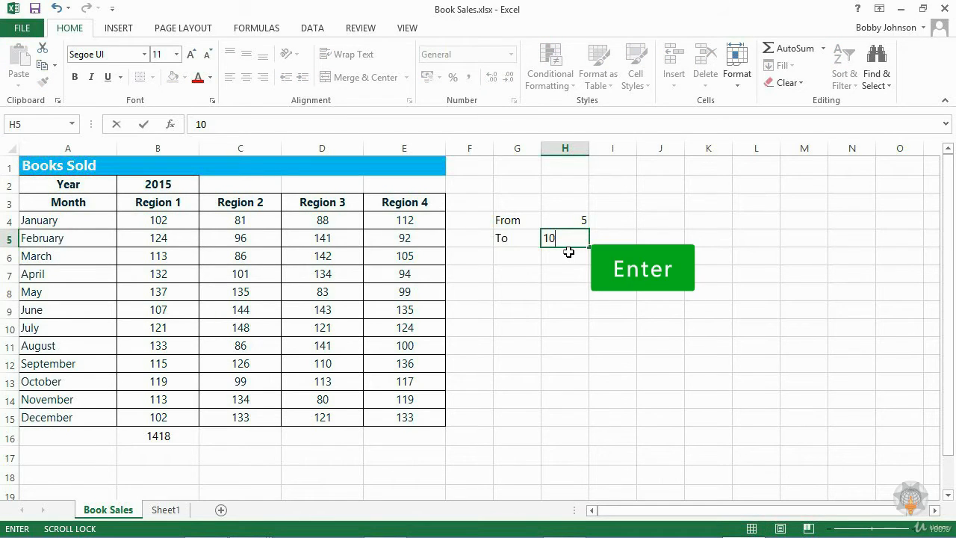
key("Return")
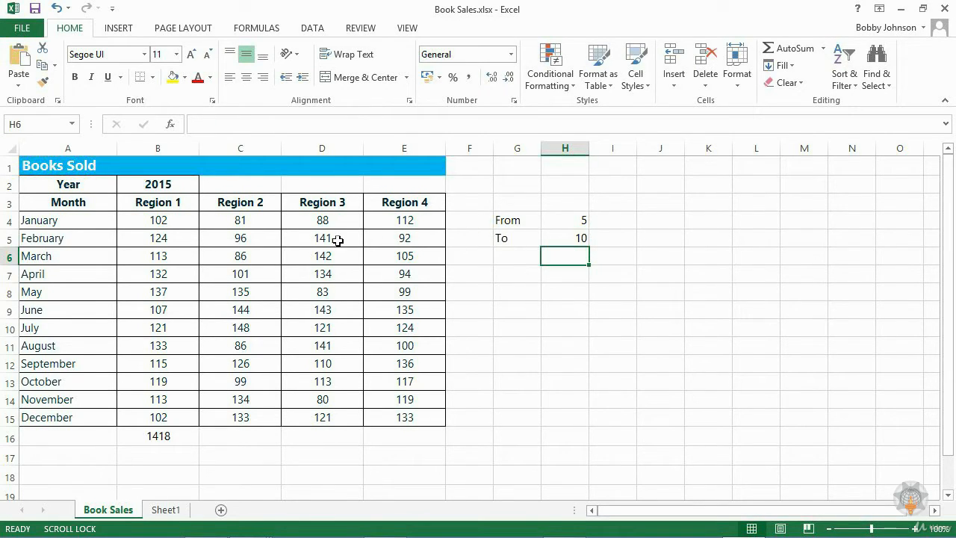
left_click_drag(222, 237, 222, 309)
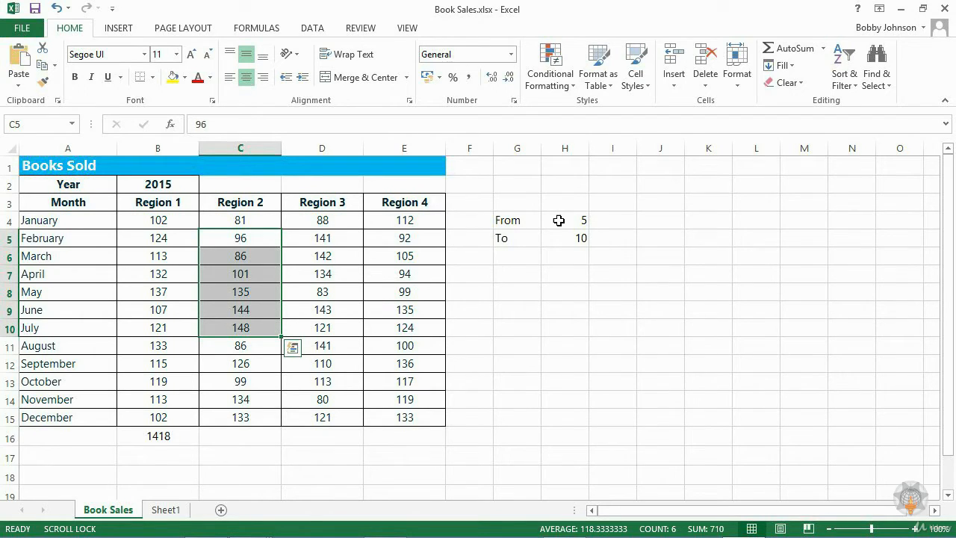
Enter =SUM(INDIRECT("C"&H4&":C"&H5)) in H6 and compare its result with the sum of C5:C10.
left_click(574, 256)
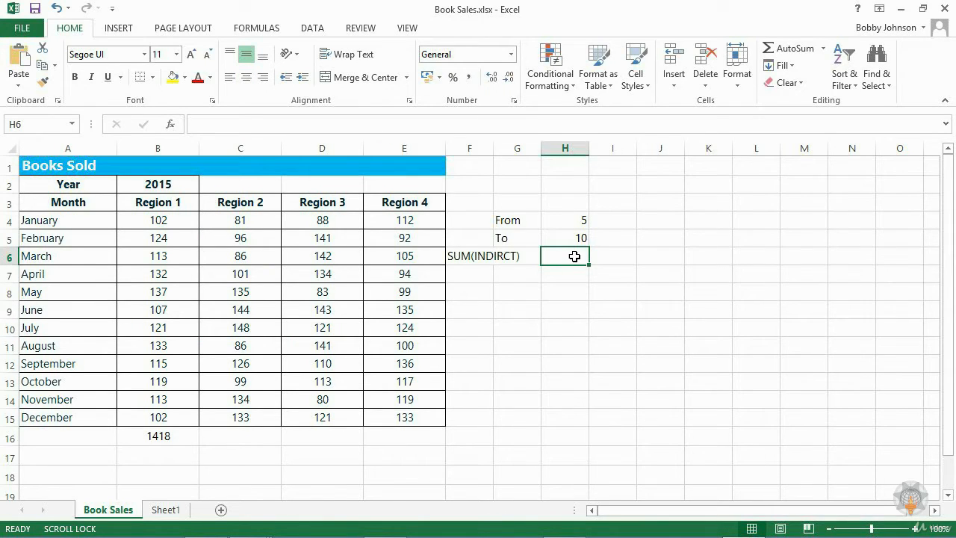
type("=")
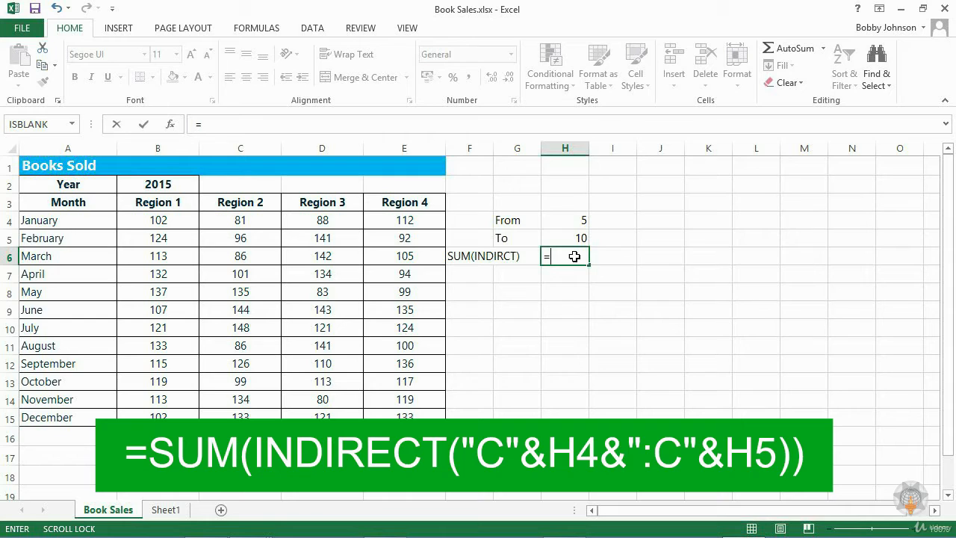
type("sum")
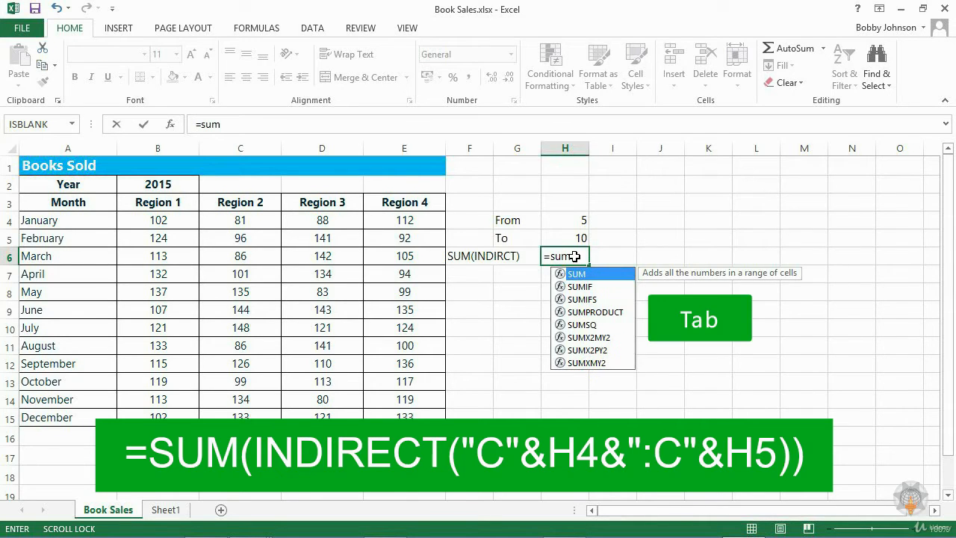
key("Tab")
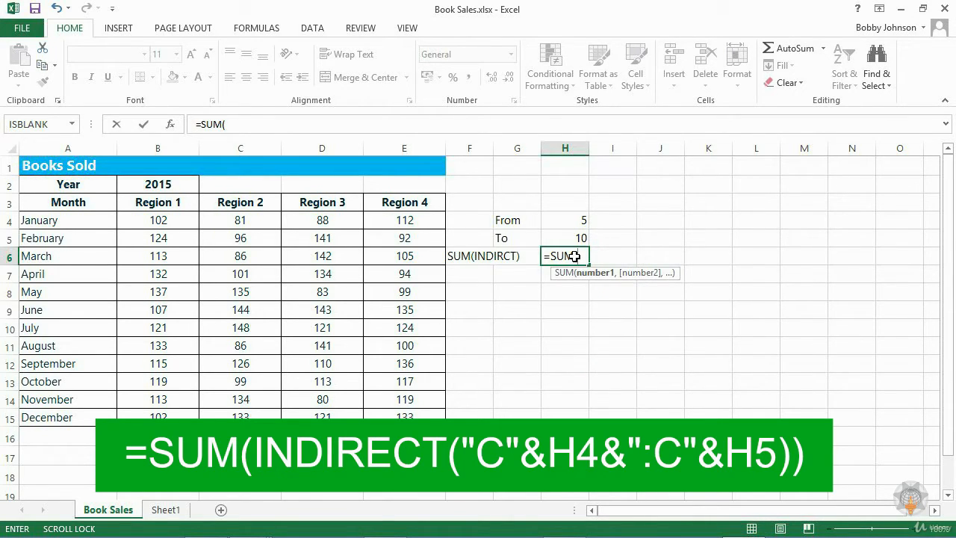
type("in")
key("Tab")
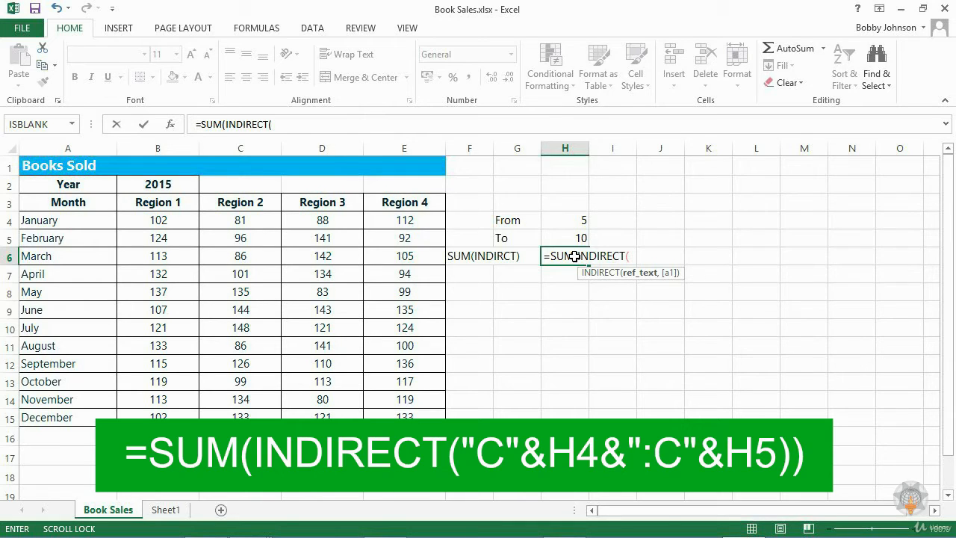
type("\"C\"&")
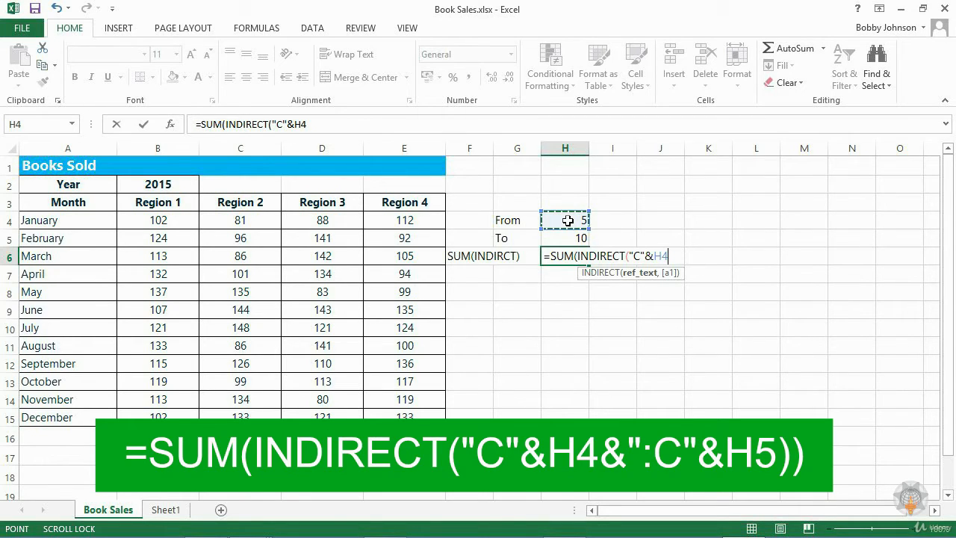
type("&\"")
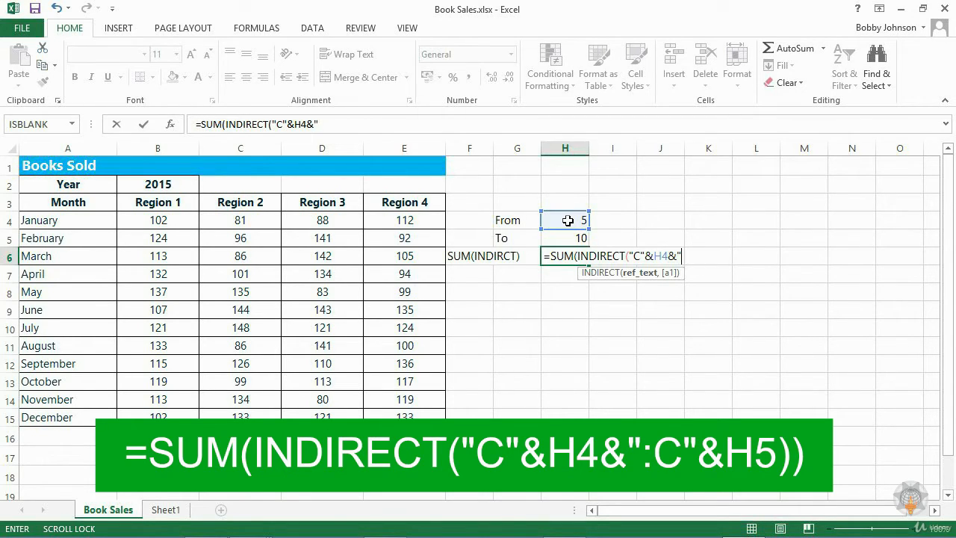
type(":C\"&")
left_click(564, 237)
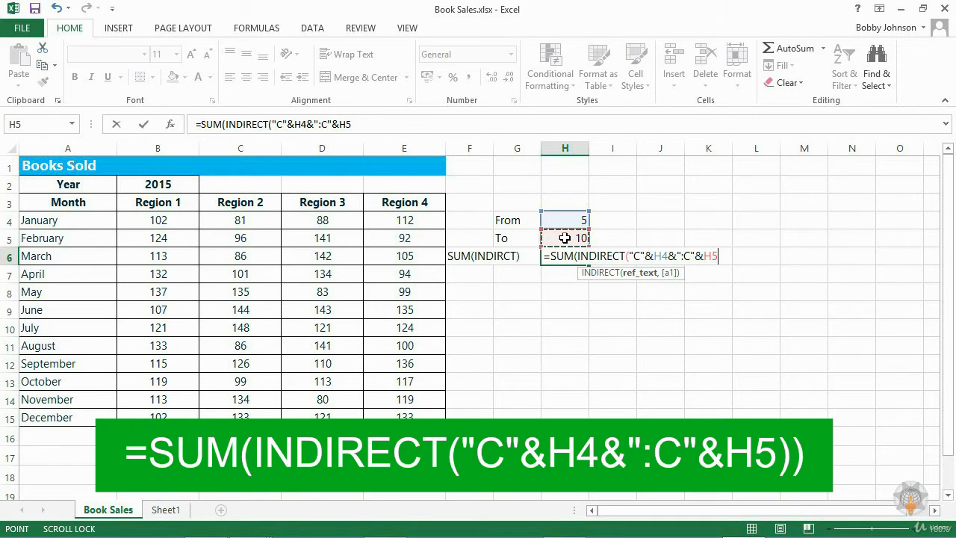
type("))")
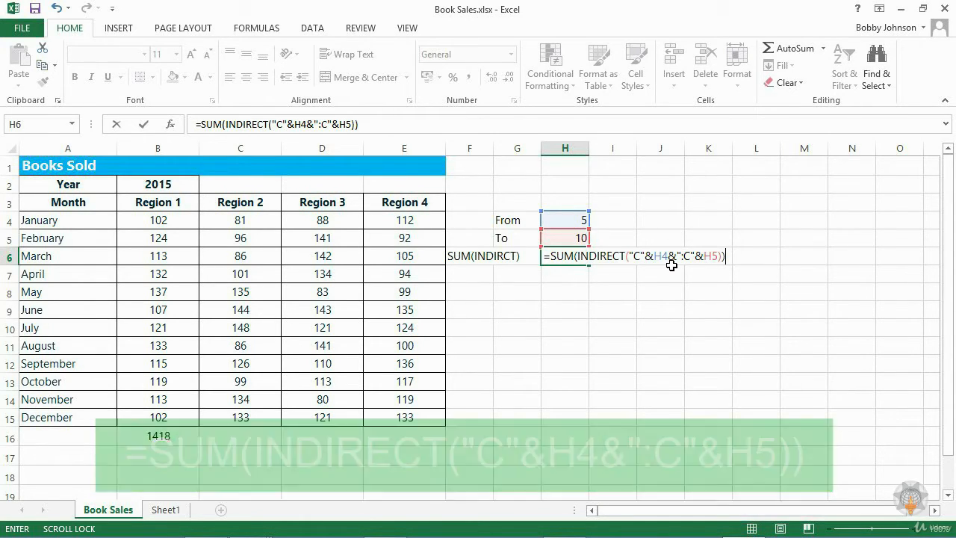
key("Return")
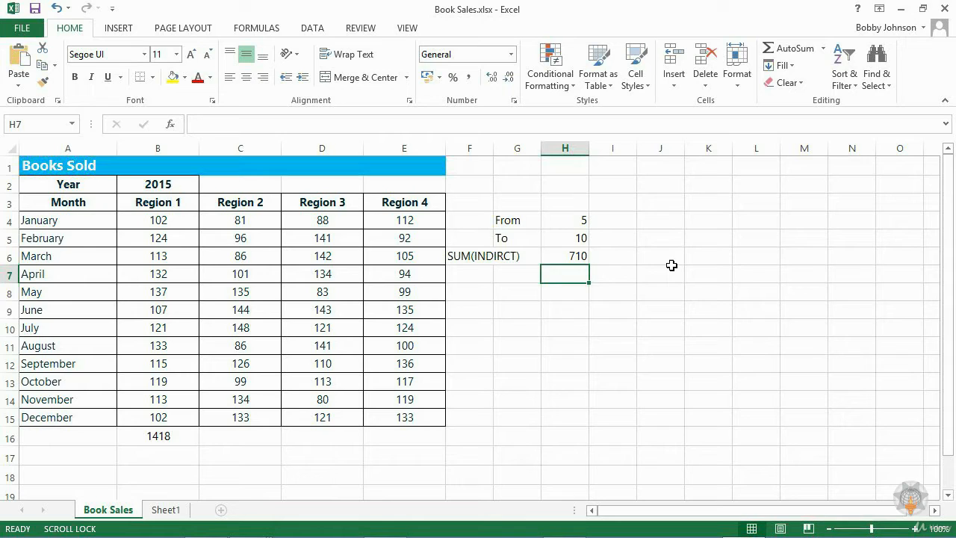
left_click_drag(222, 237, 221, 326)
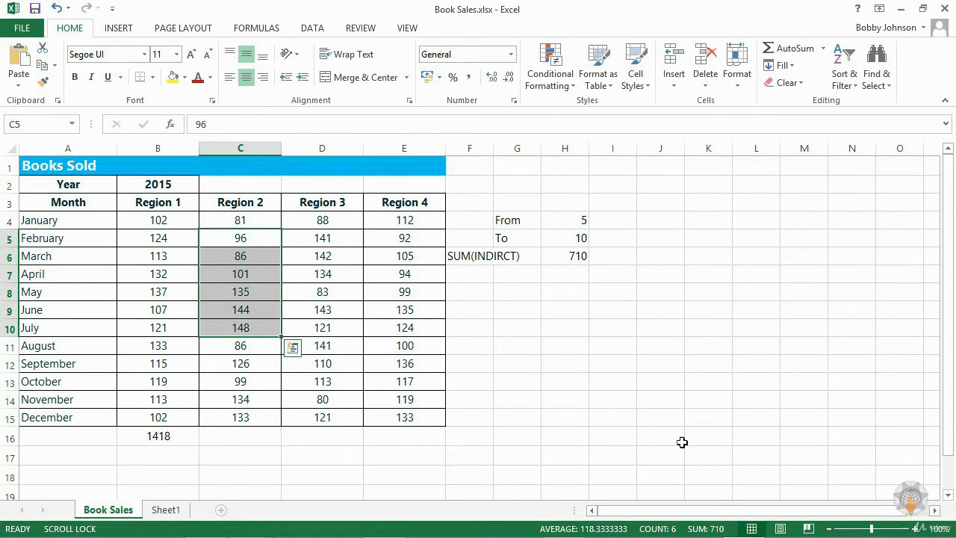
Change the From row in H4 to 7 and check the SUM(INDIRECT) formula in H6.
left_click(565, 220)
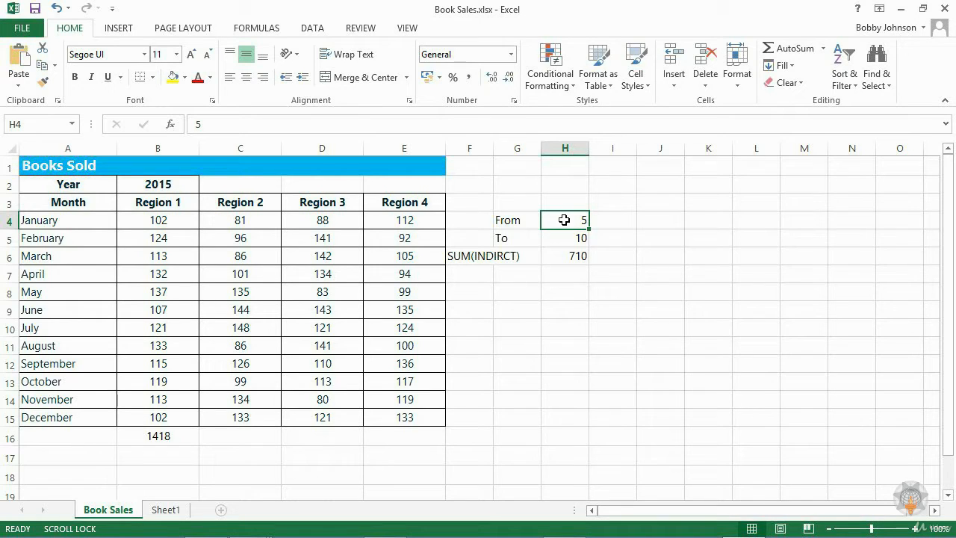
type("7")
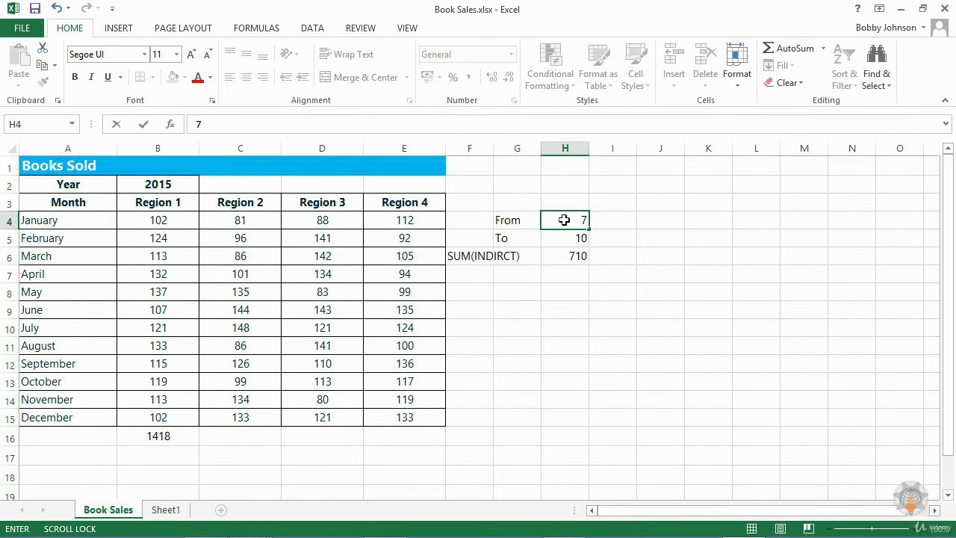
key("Return")
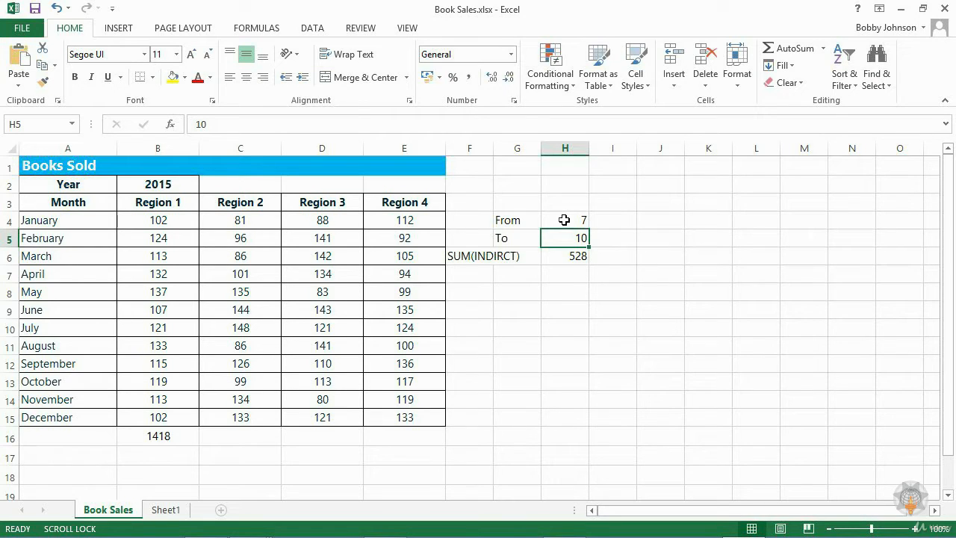
left_click(551, 257)
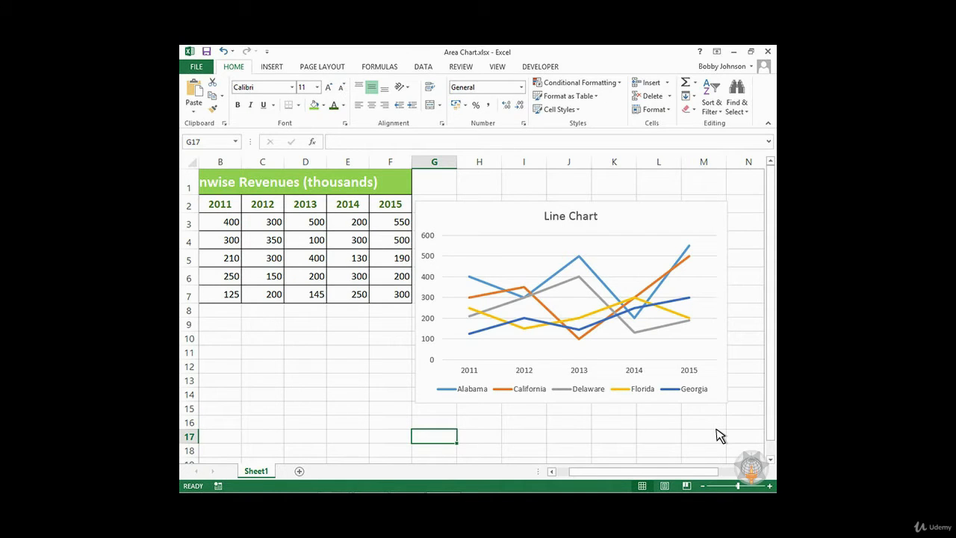
Change the line chart of state revenues to the standard Area chart type, with the years on the horizontal axis.
left_click(631, 224)
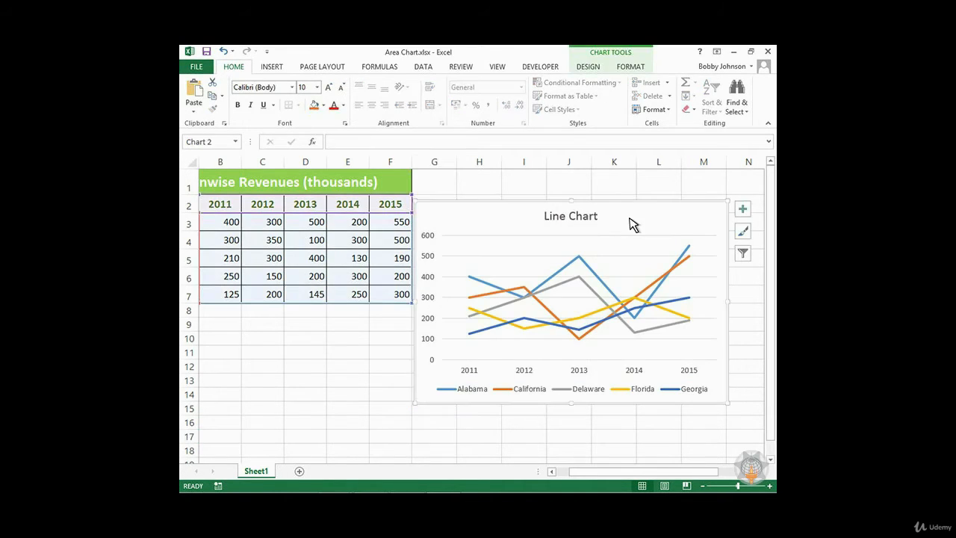
left_click(587, 67)
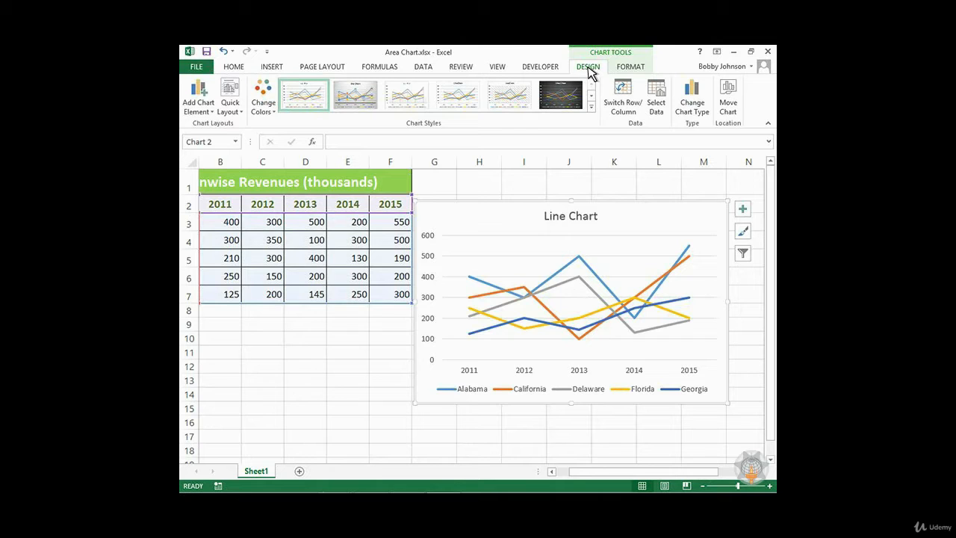
left_click(688, 108)
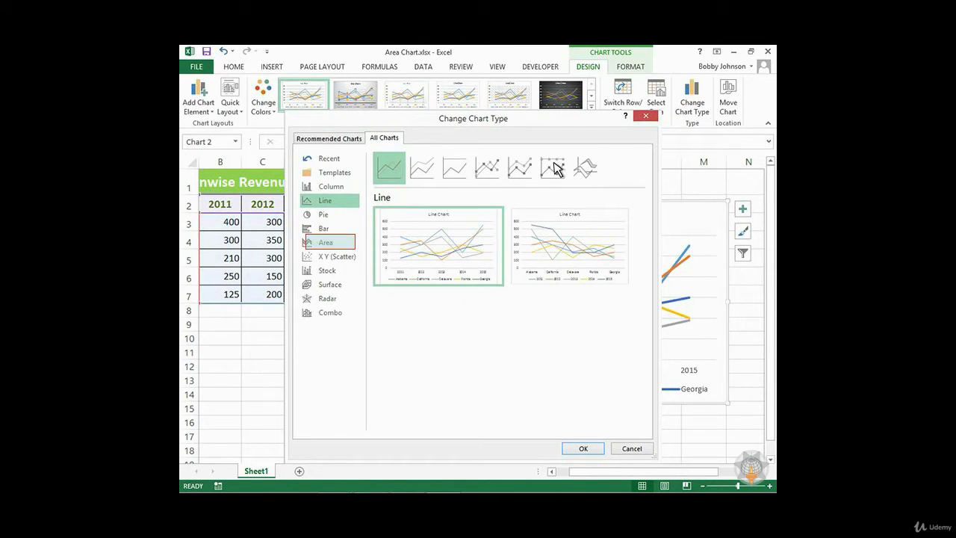
left_click(336, 246)
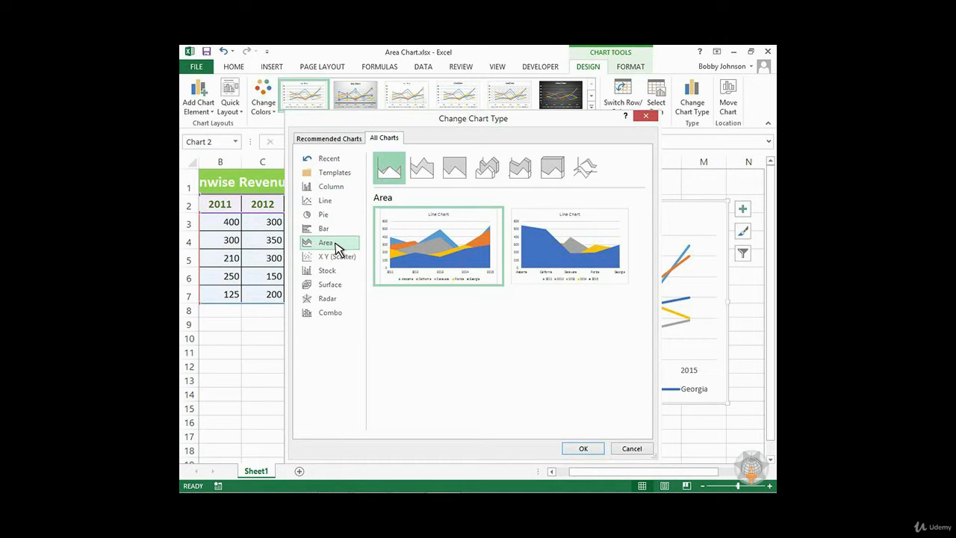
left_click(594, 451)
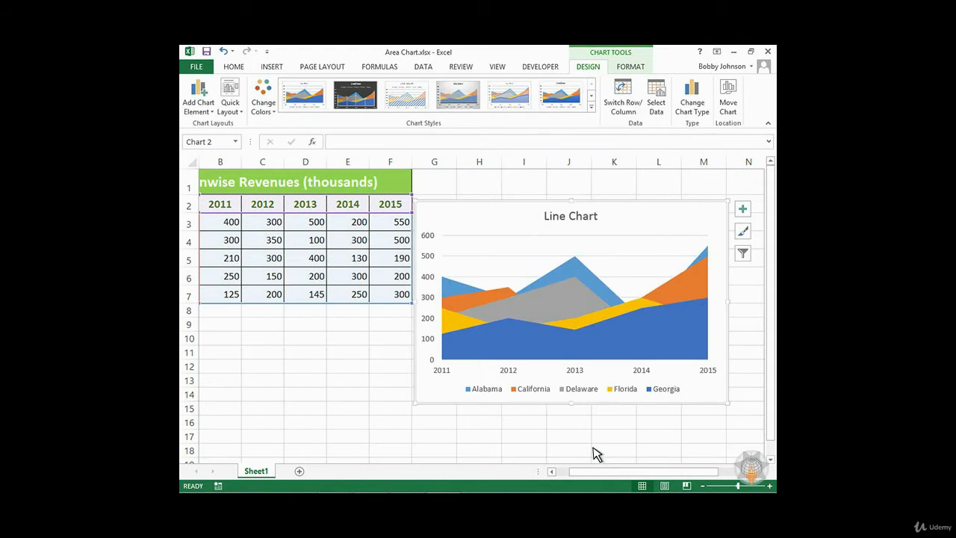
Change the chart title to Area Chart.
left_click(573, 218)
double_click(552, 216)
type("Area")
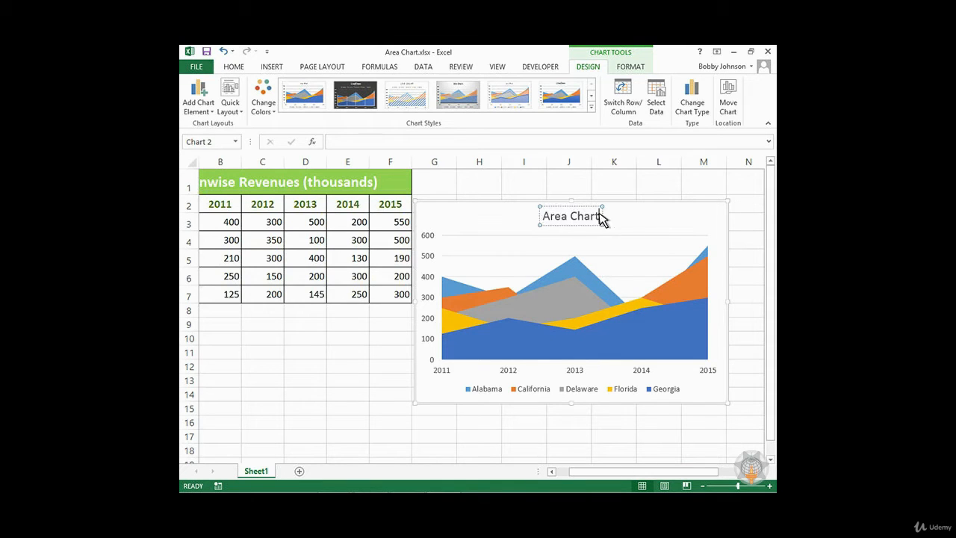
left_click(630, 265)
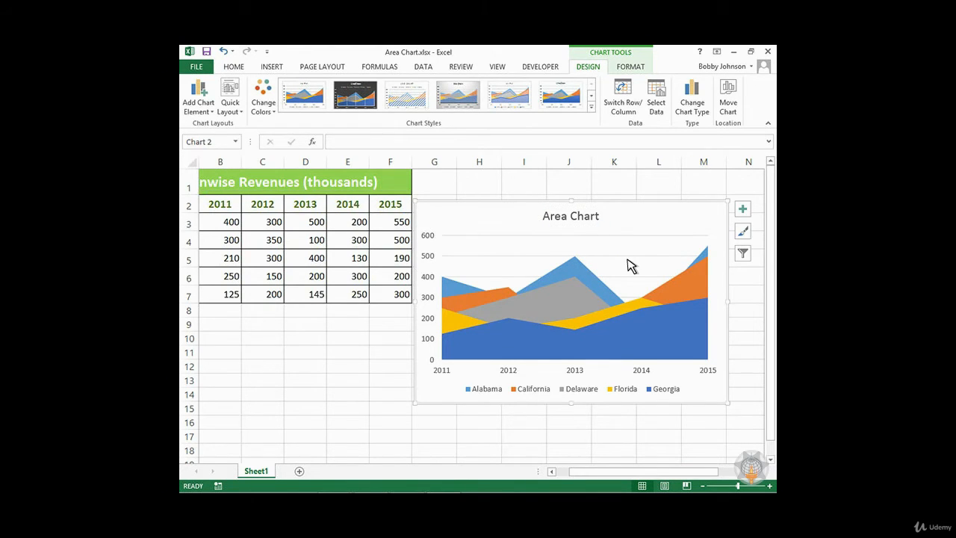
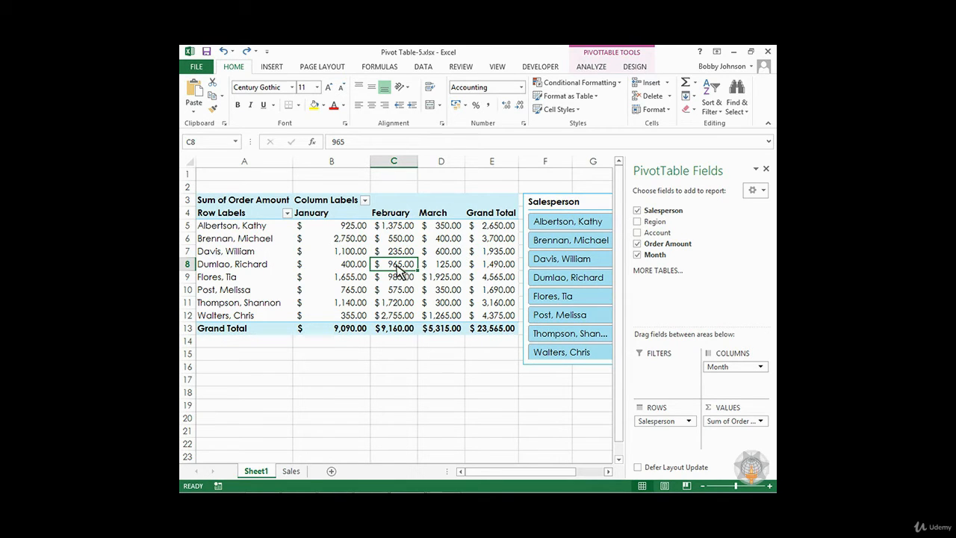
Insert a Clustered Column PivotChart from the salesperson pivot table and move it below the table.
left_click(766, 169)
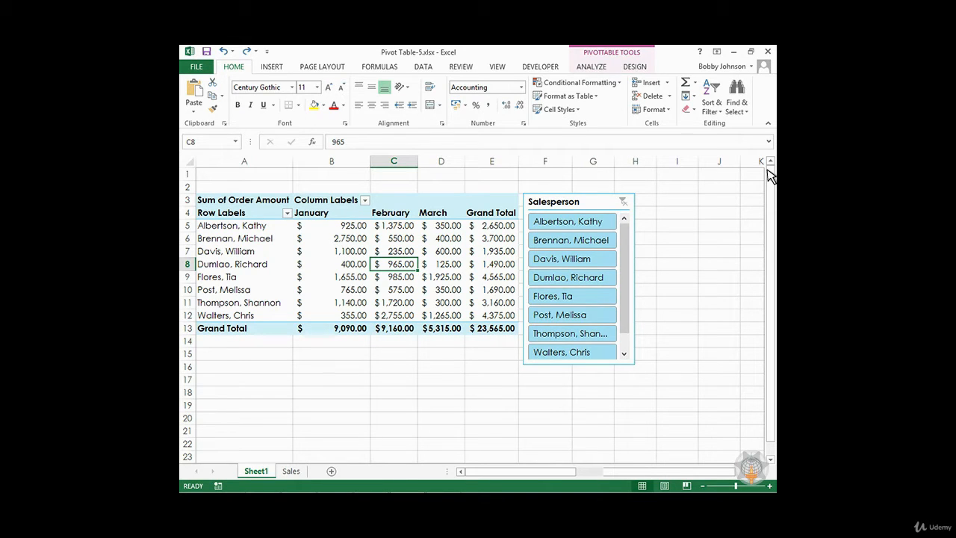
left_click(272, 68)
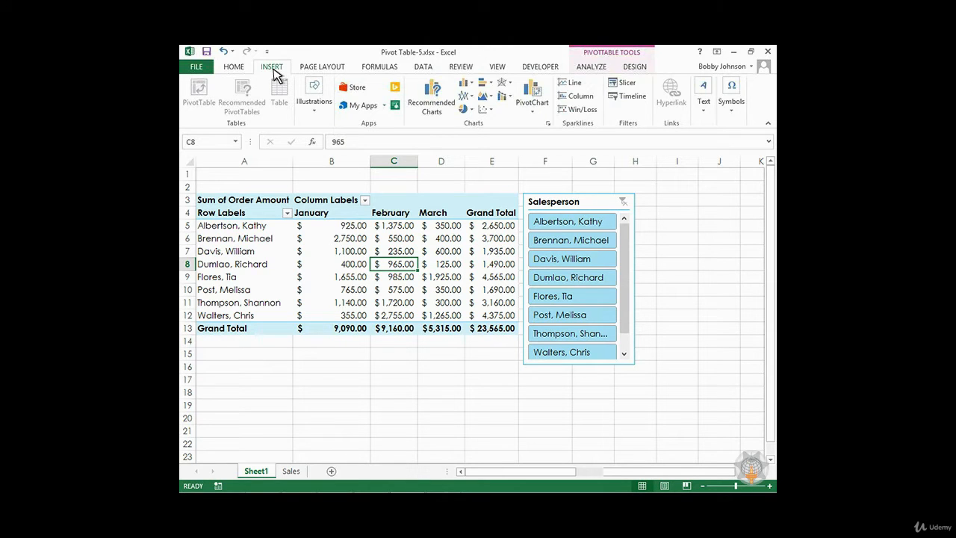
left_click(532, 112)
left_click(546, 125)
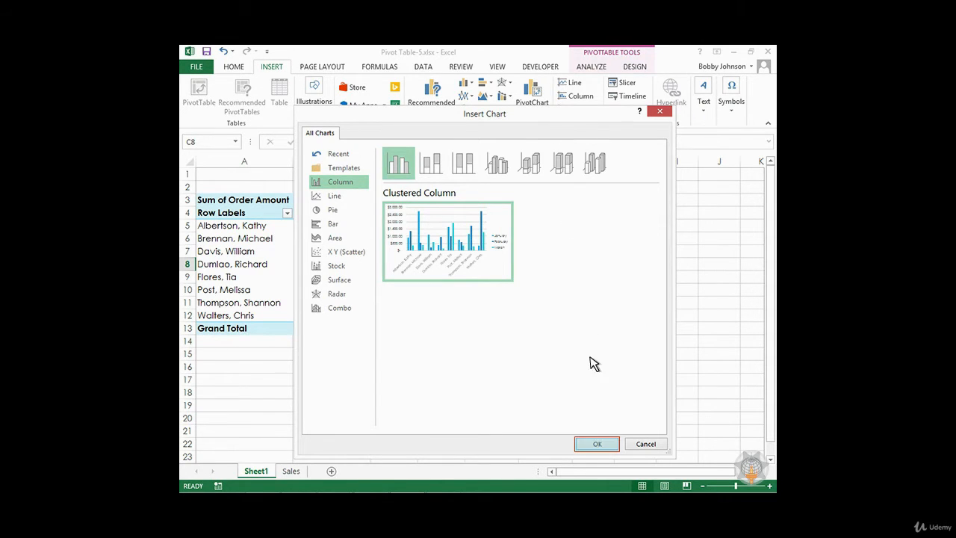
left_click(605, 446)
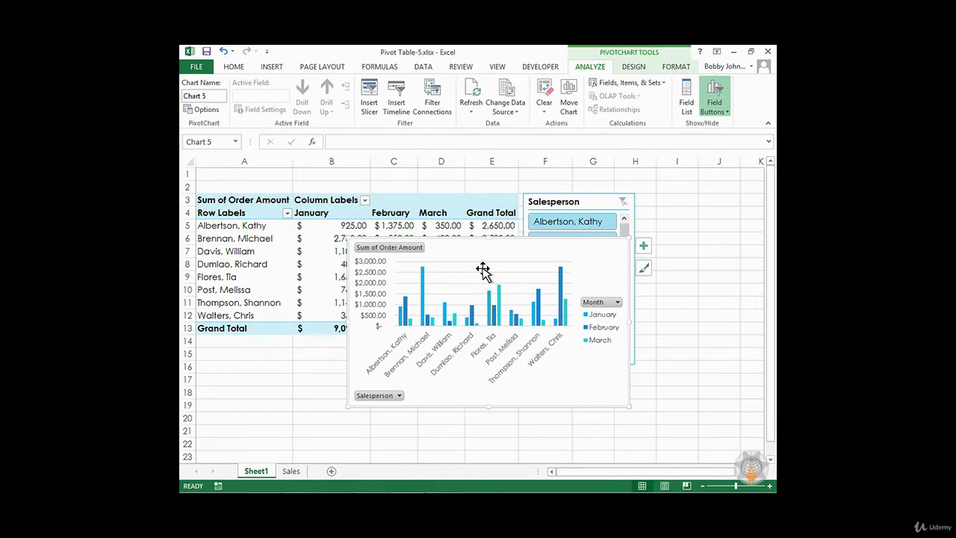
left_click_drag(482, 269, 355, 365)
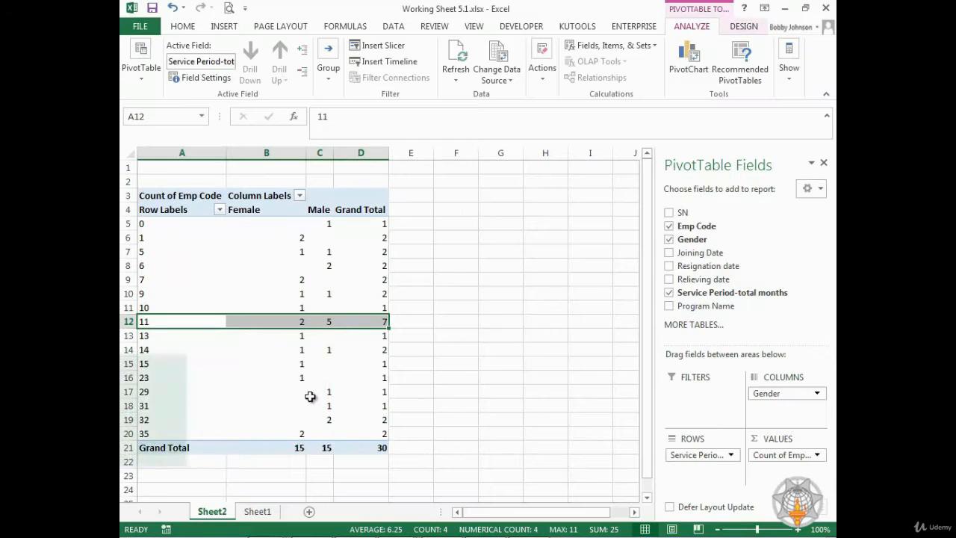
Insert a Clustered Column PivotChart from the pivot table that counts Emp Code by service period and gender.
left_click(361, 421)
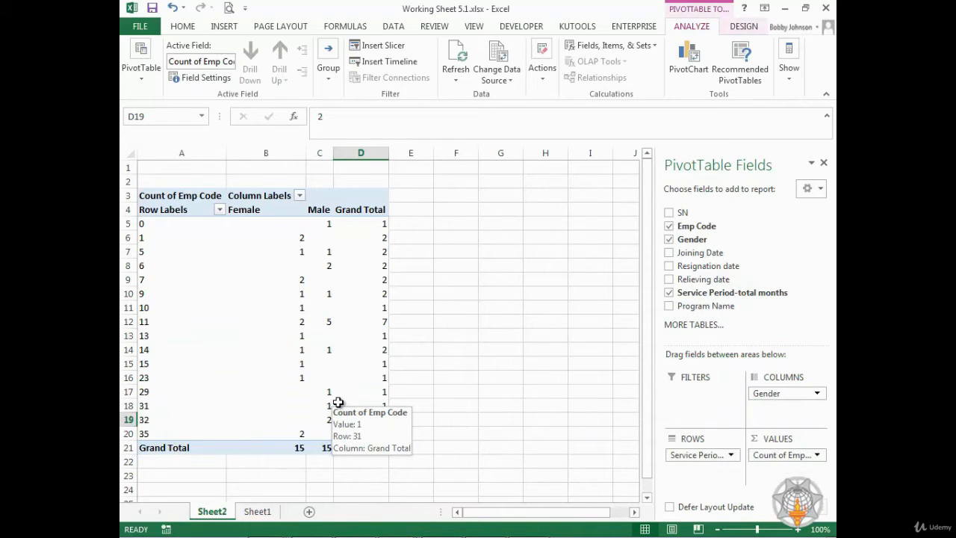
left_click(698, 71)
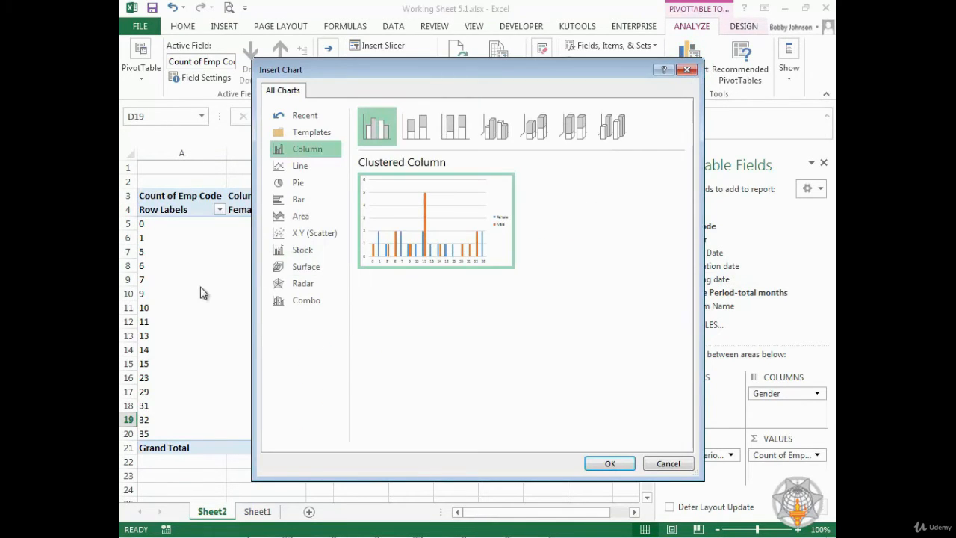
left_click(606, 464)
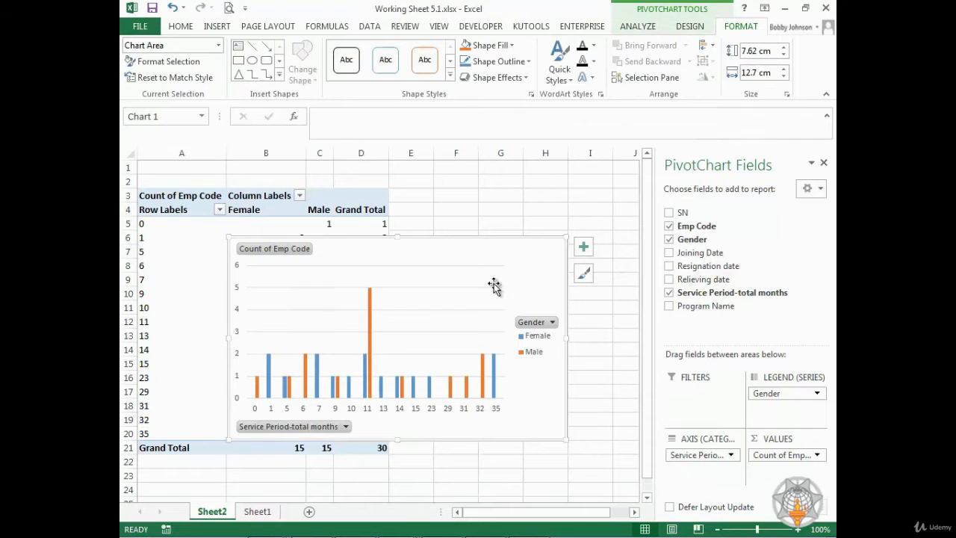
Place the PivotChart beside the pivot table, starting in column E, and check the whole chart against the table.
left_click_drag(478, 245, 364, 209)
left_click_drag(544, 512, 464, 512)
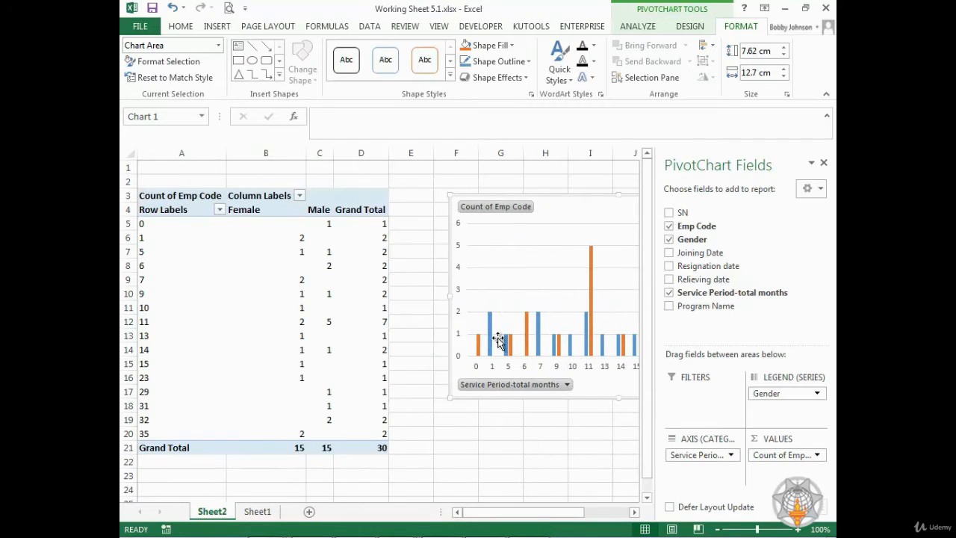
left_click_drag(585, 214, 542, 214)
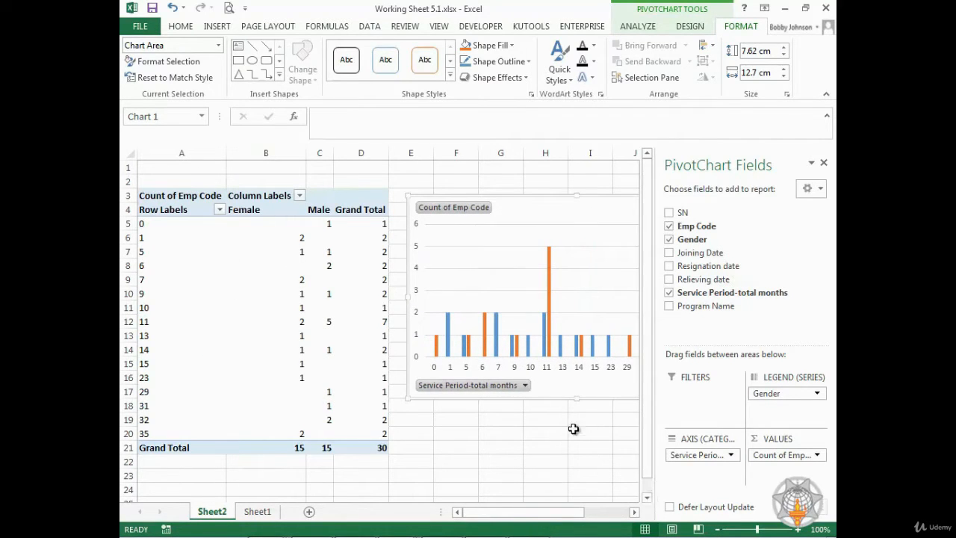
left_click_drag(550, 512, 580, 512)
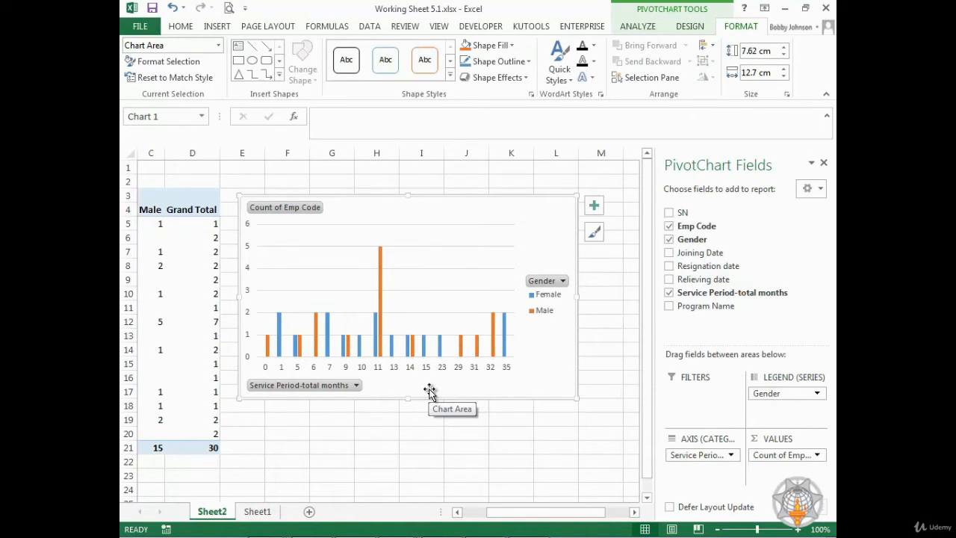
left_click_drag(495, 516, 456, 515)
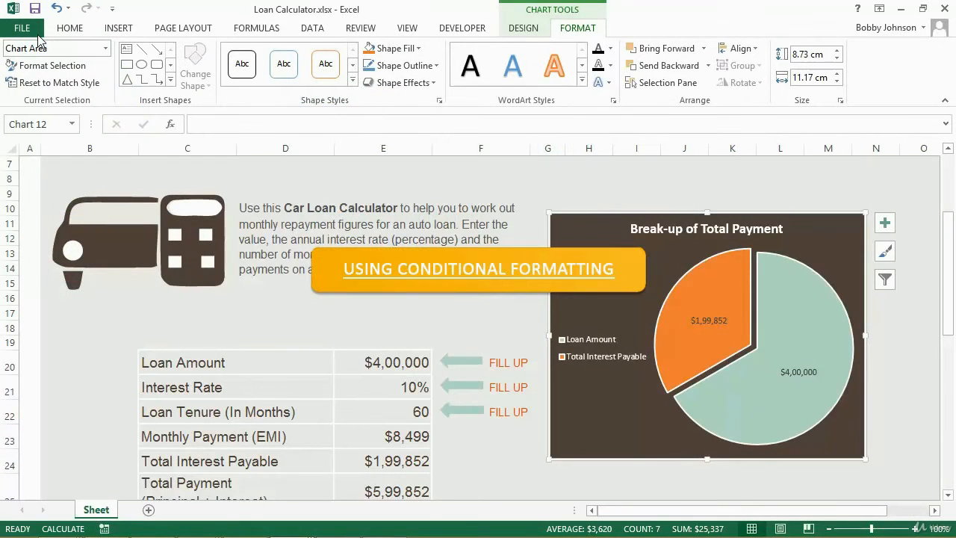
In the Loan Calculator workbook, fill the Per Lakh formula from E28 down to E34 and apply the green, yellow and red circles icon set.
left_click_drag(952, 321, 952, 478)
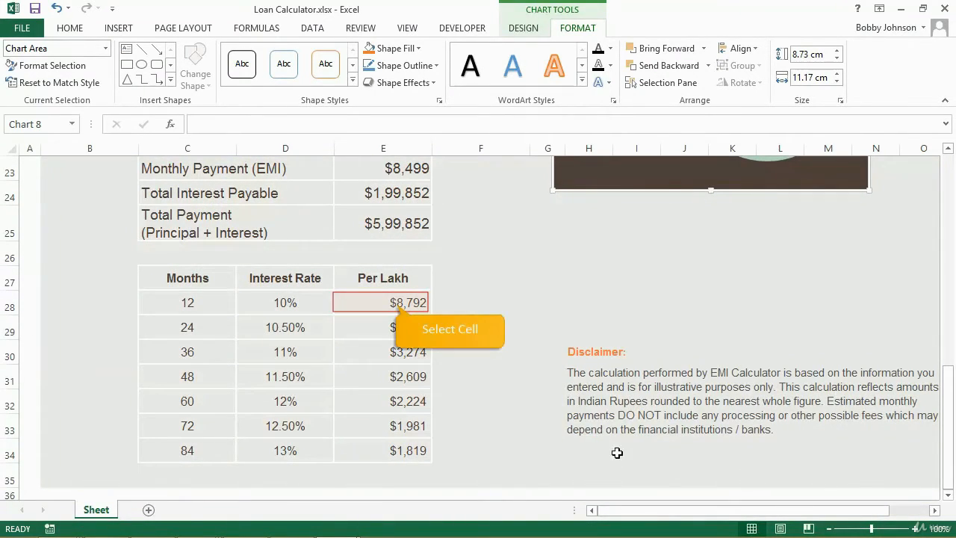
left_click(402, 303)
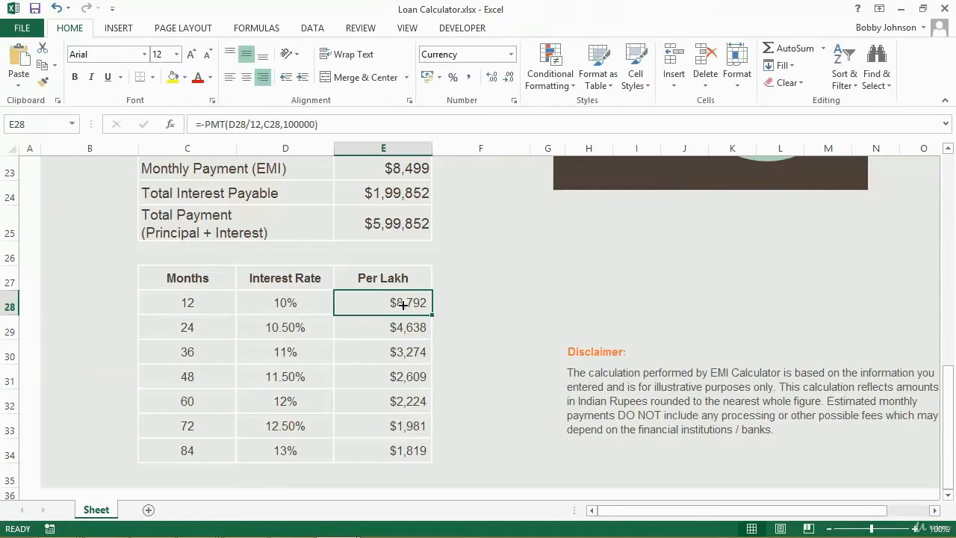
left_click_drag(433, 317, 430, 458)
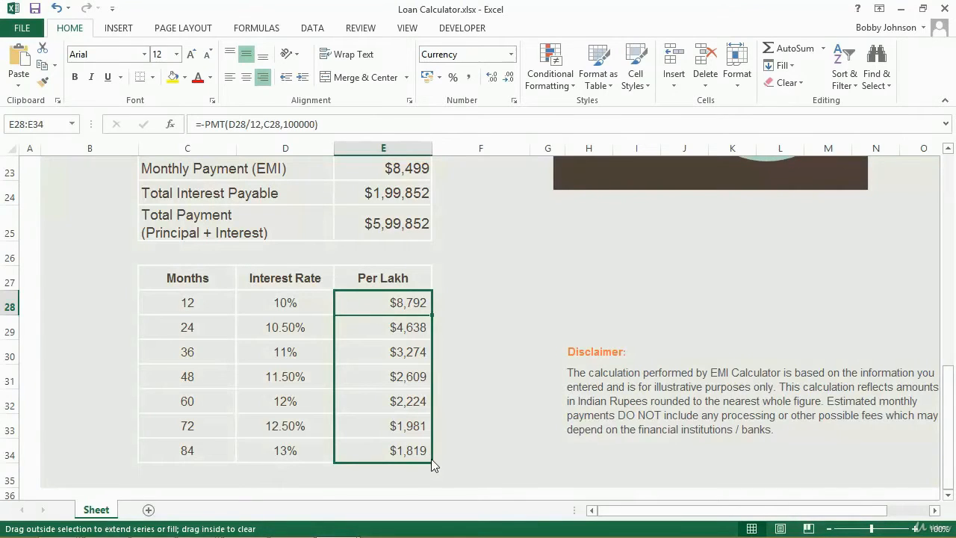
left_click(561, 59)
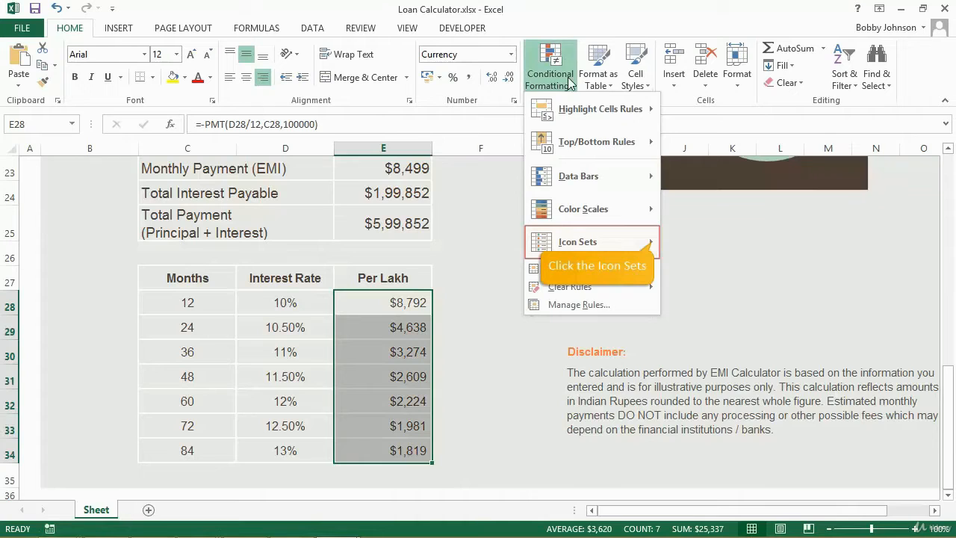
left_click(574, 241)
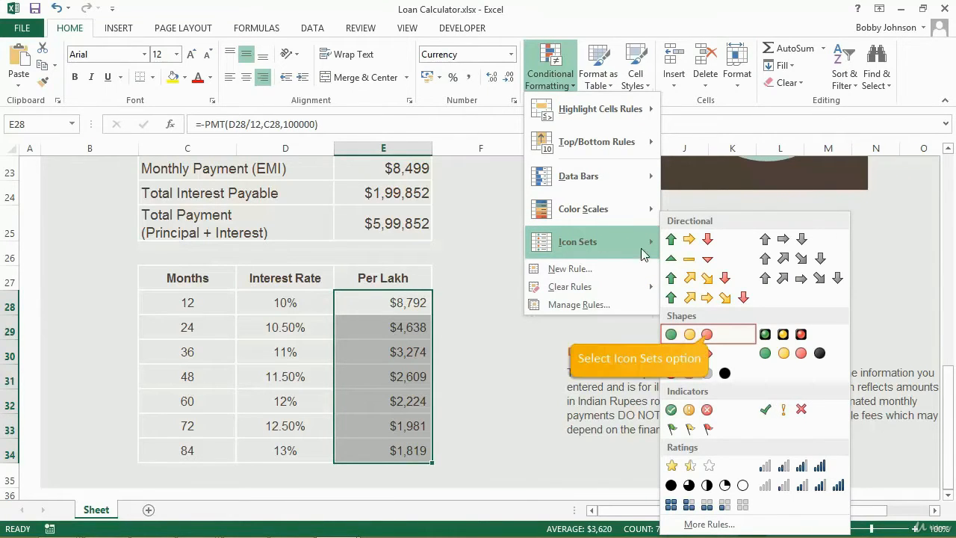
left_click(685, 329)
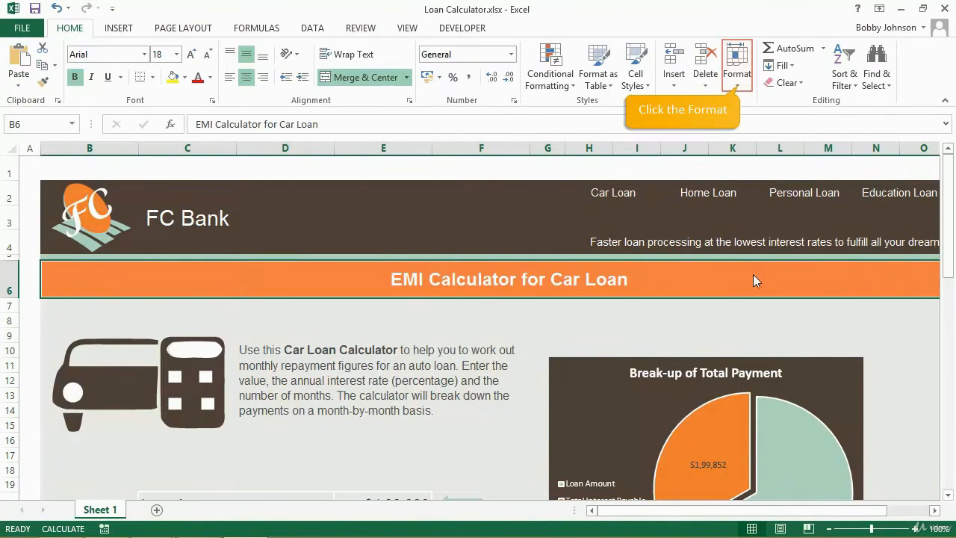
Rename the sheet Sheet 1 as Car Loan.
left_click(739, 82)
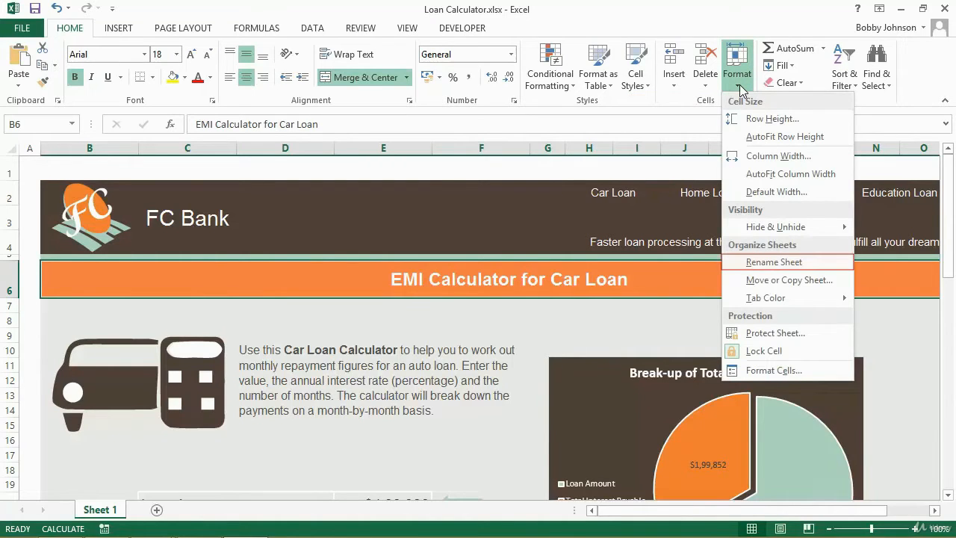
left_click(771, 262)
type("Car Loan")
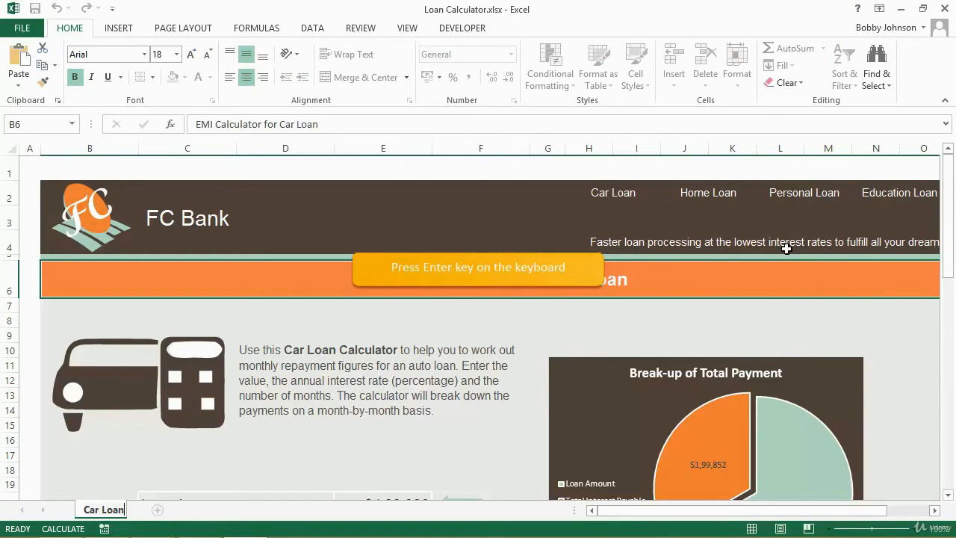
key("Return")
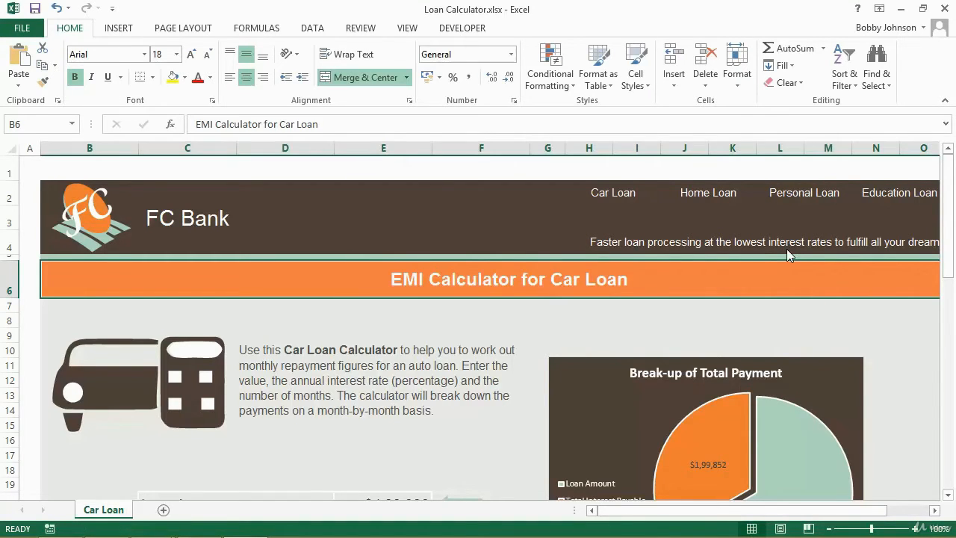
Set the Car Loan sheet's tab color to the dark brown recent color.
left_click(742, 84)
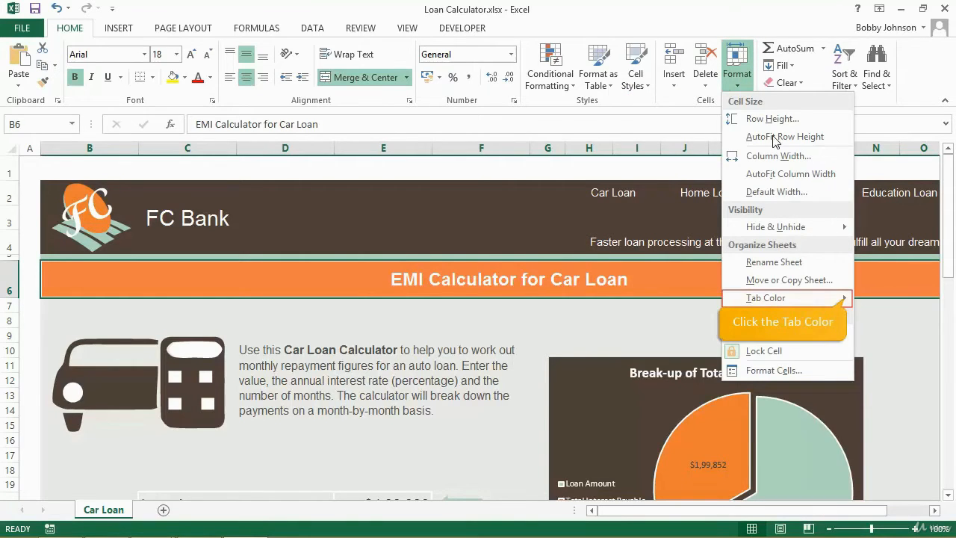
left_click(783, 298)
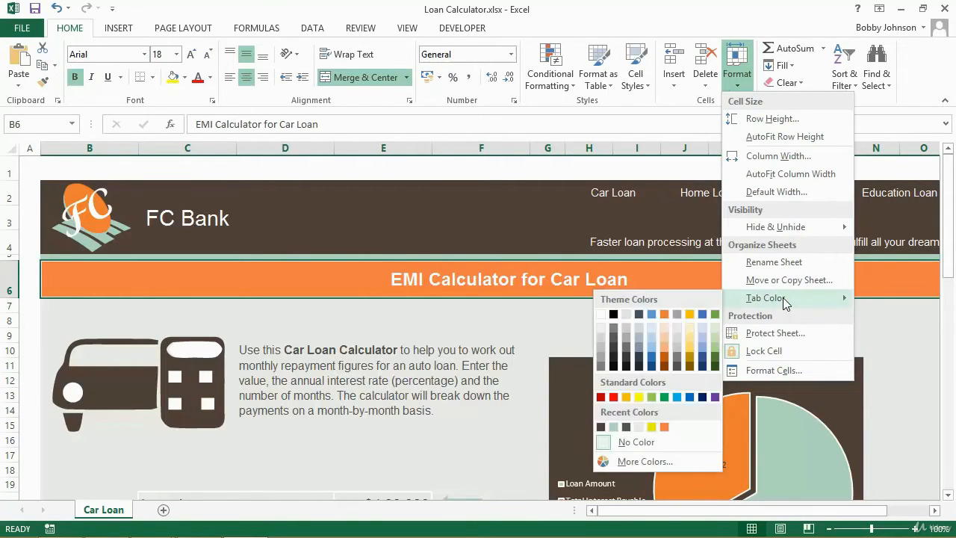
left_click(599, 427)
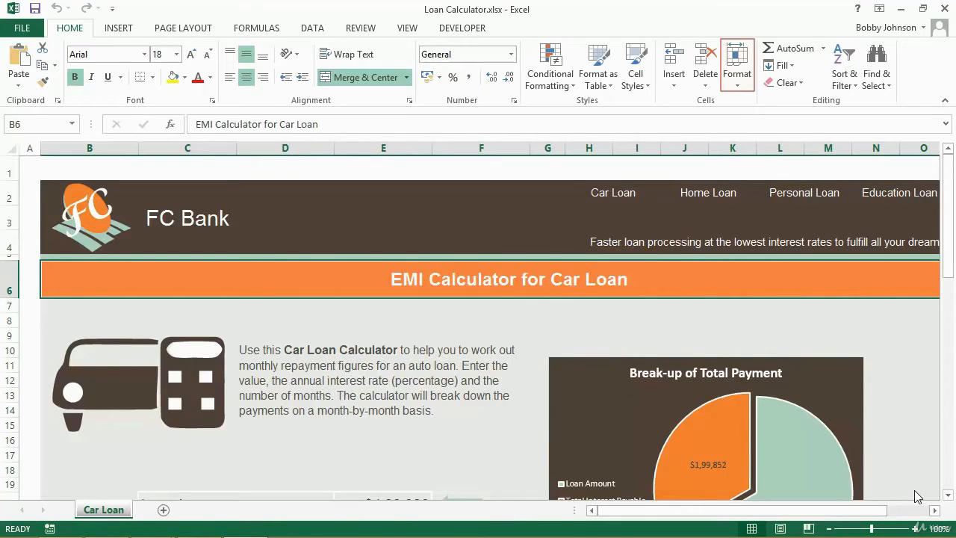
Copy the Car Loan sheet to the end of the Loan Calculator workbook and insert a new blank sheet.
left_click(736, 80)
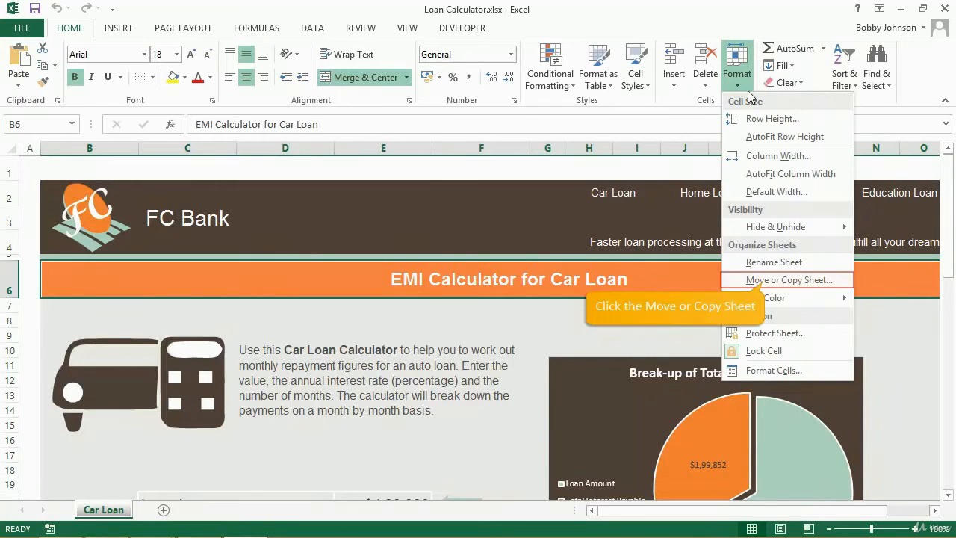
left_click(771, 282)
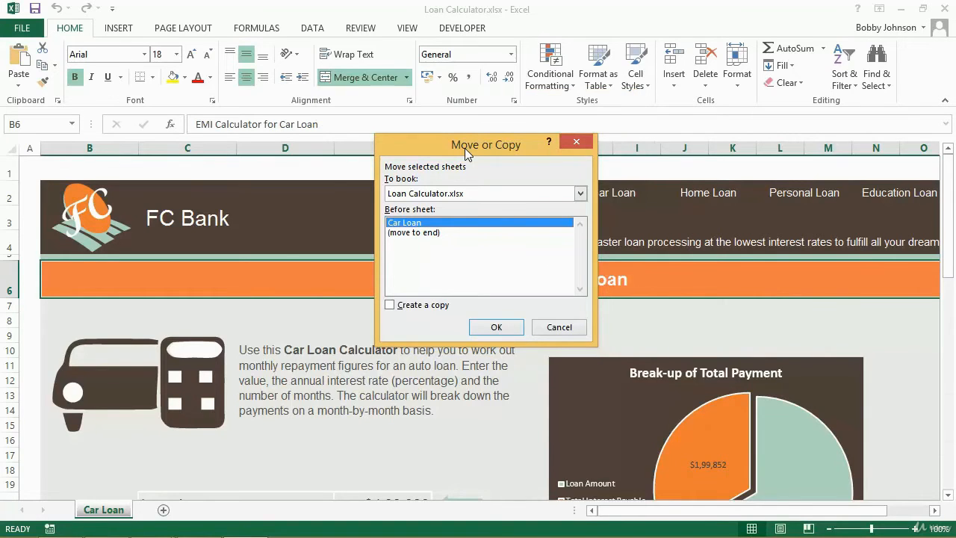
left_click(408, 234)
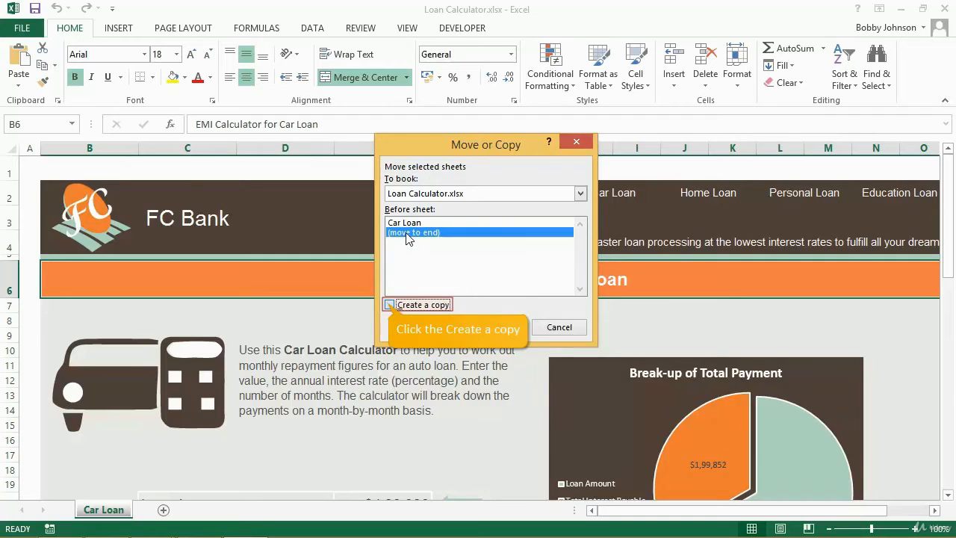
left_click(390, 304)
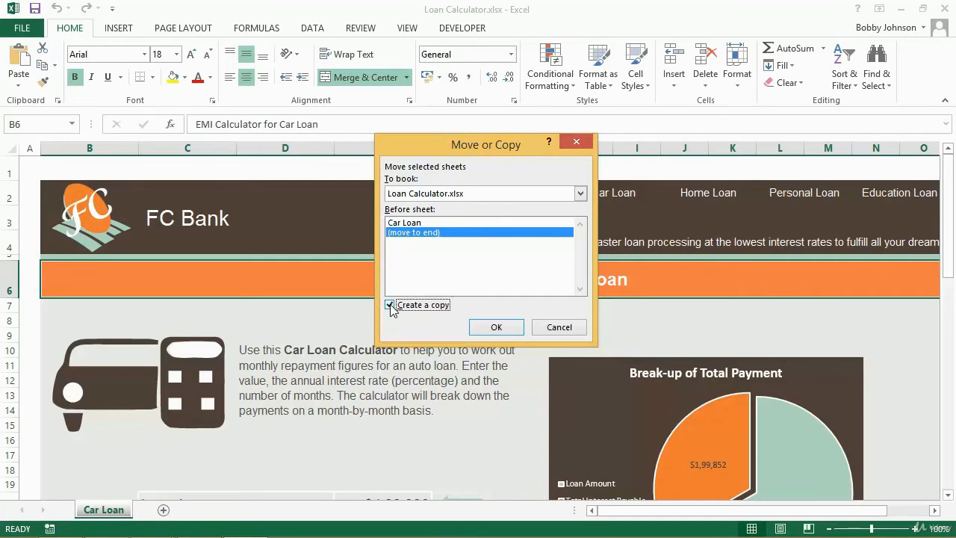
left_click(495, 326)
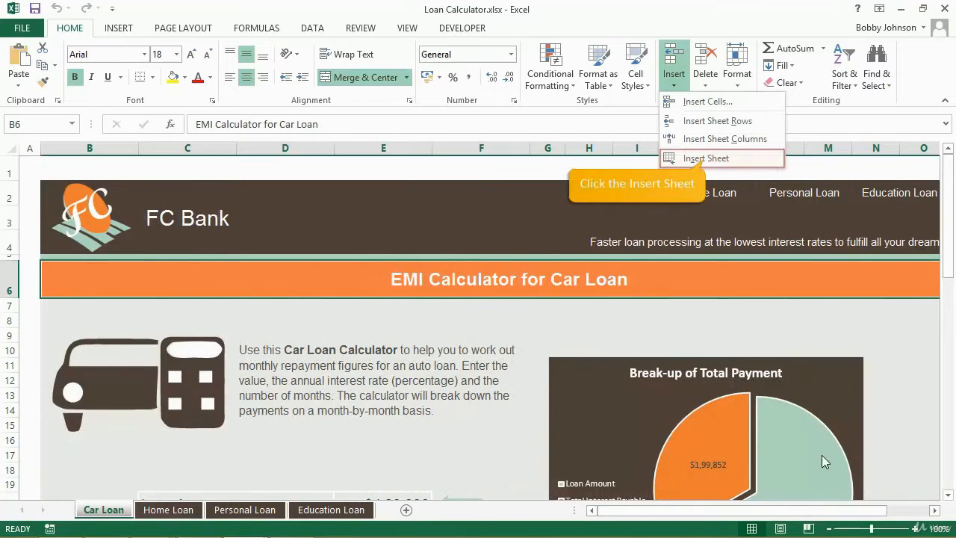
left_click(701, 159)
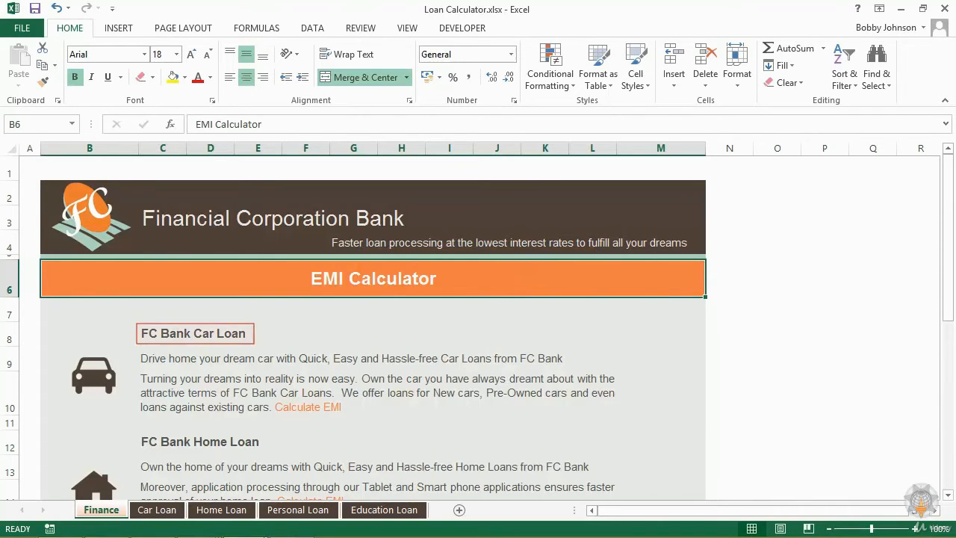
Hyperlink the FC Bank Car Loan heading on the Finance sheet to cell A1 of the Car Loan sheet and follow the link.
left_click(239, 333)
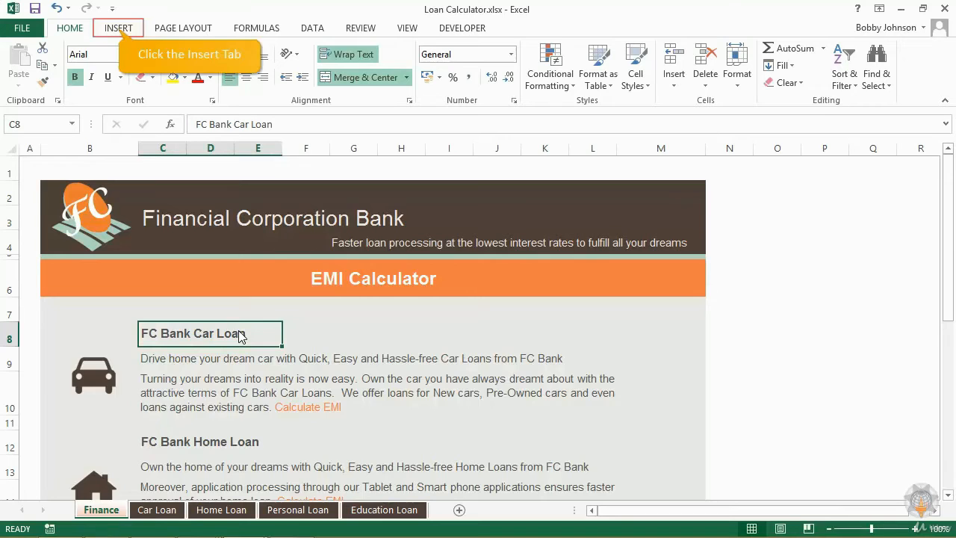
left_click(118, 28)
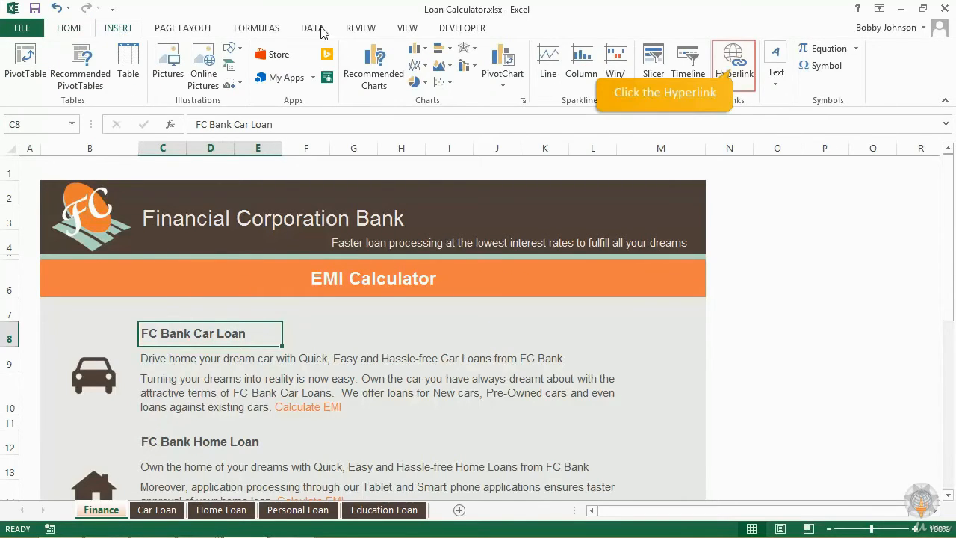
left_click(731, 66)
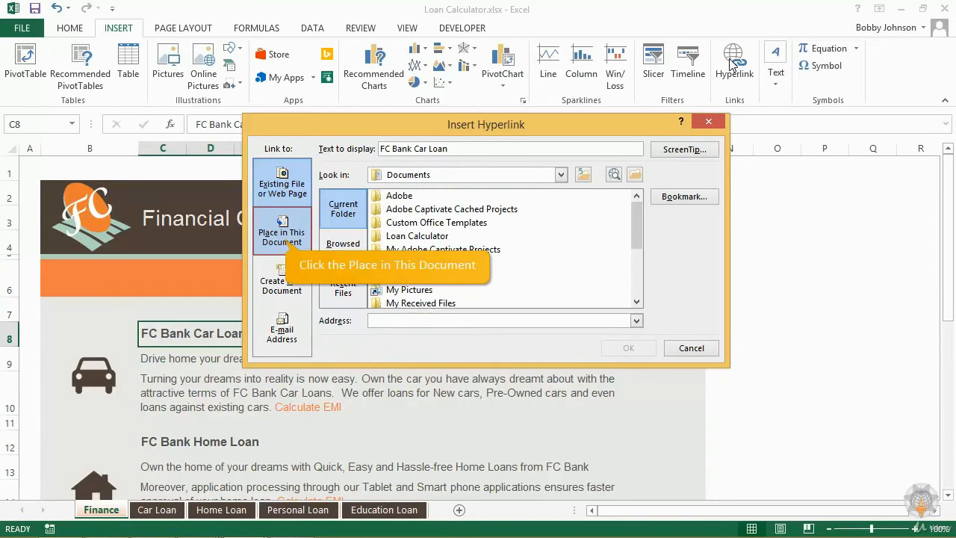
left_click(287, 233)
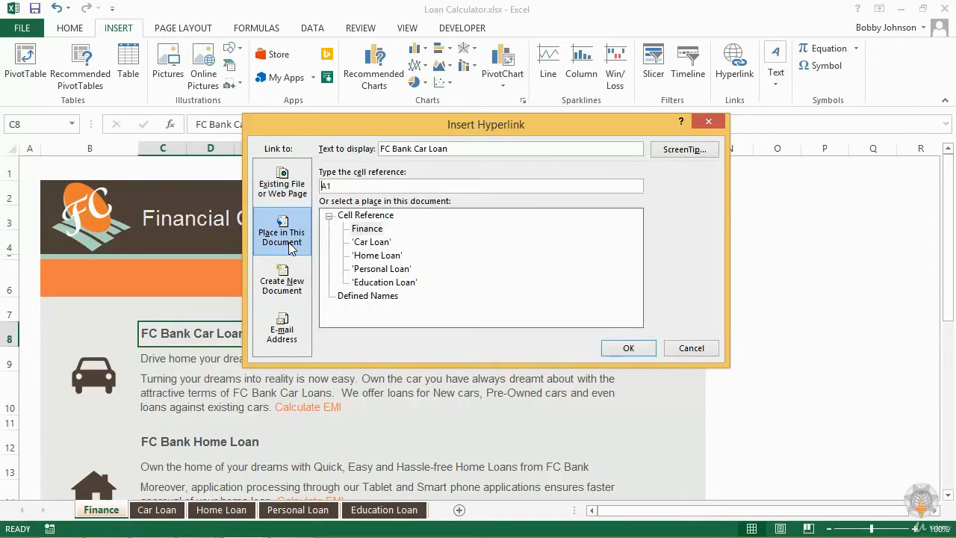
left_click(371, 242)
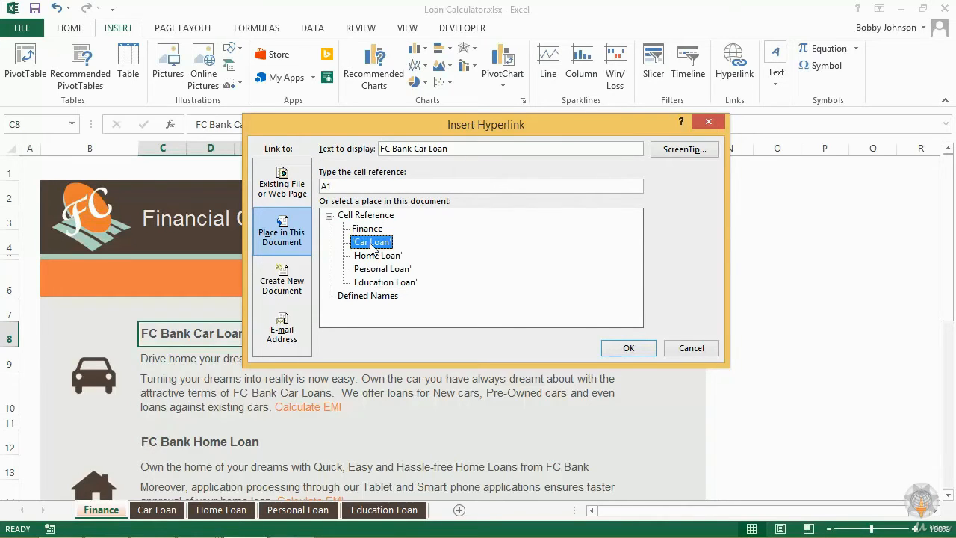
left_click(621, 348)
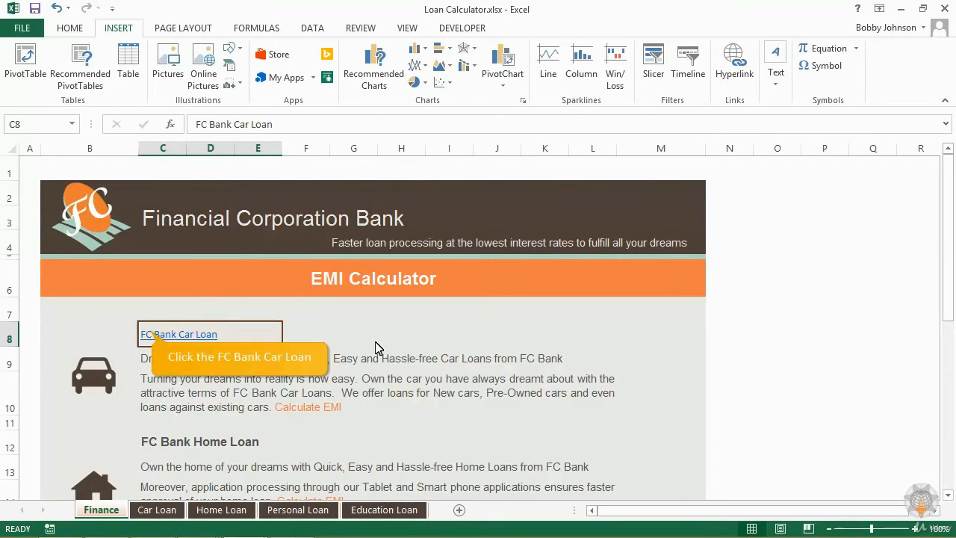
left_click(152, 334)
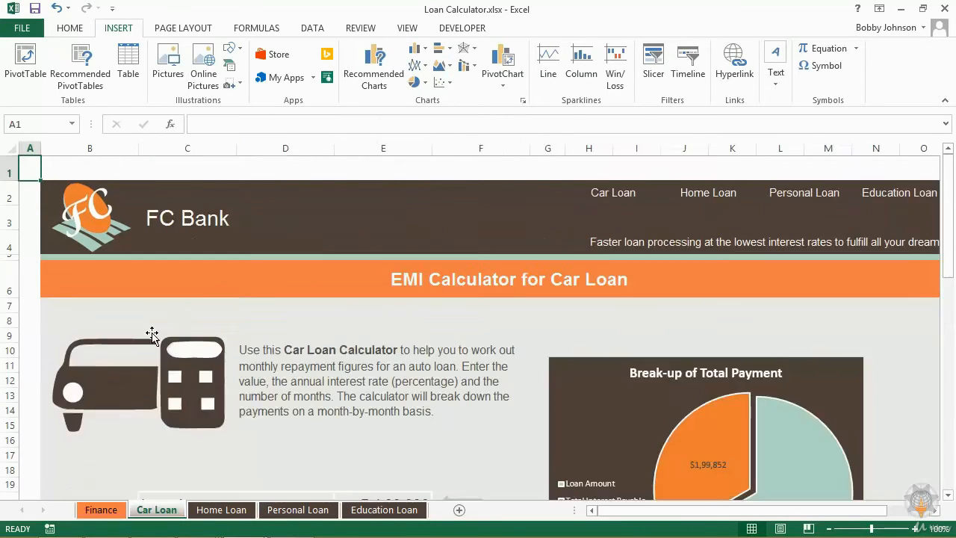
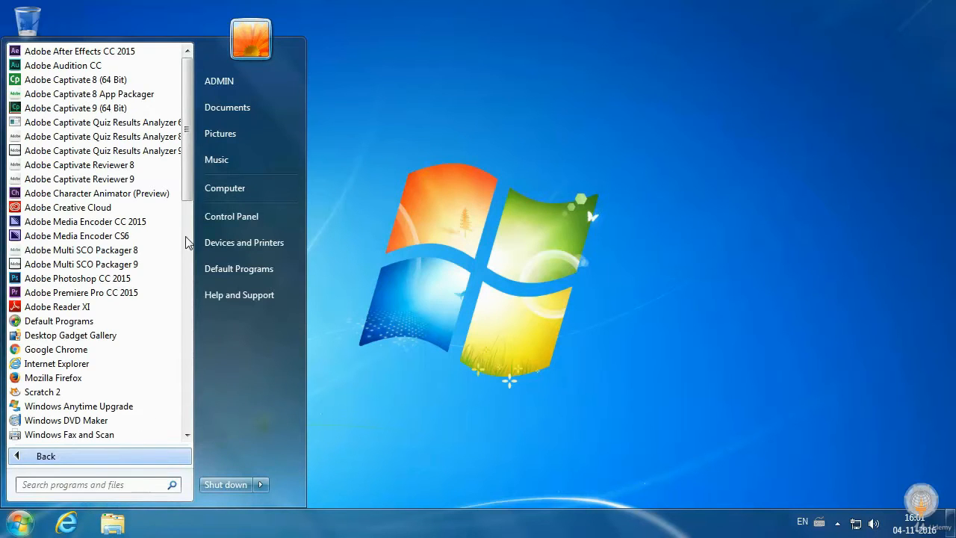
Launch Excel 2013 from the installed Microsoft Office 2013 programs and create a blank workbook.
left_click_drag(186, 198, 186, 432)
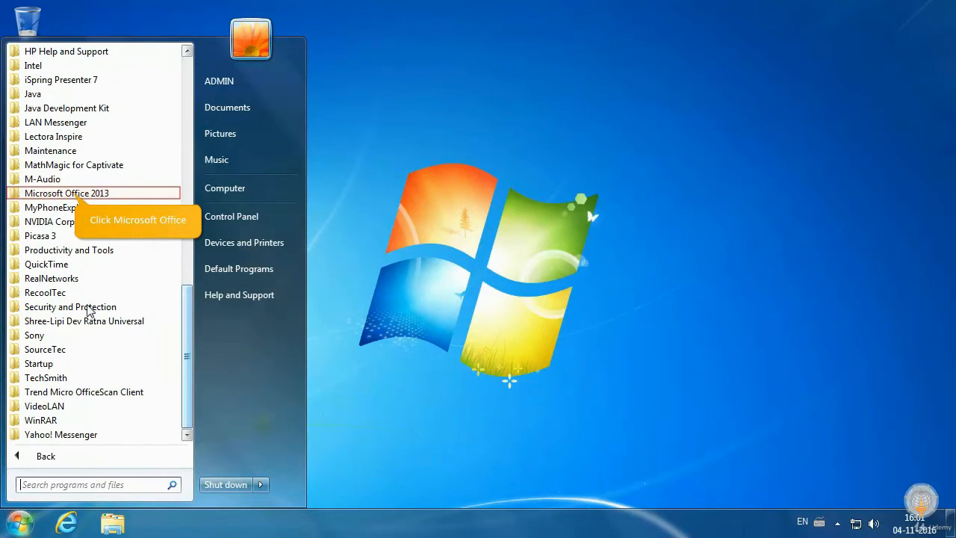
left_click(80, 198)
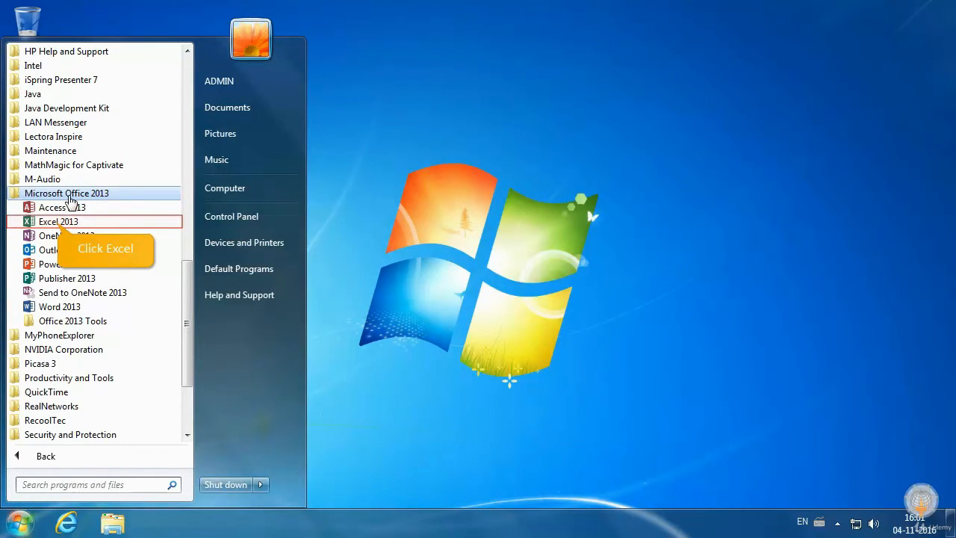
left_click(58, 222)
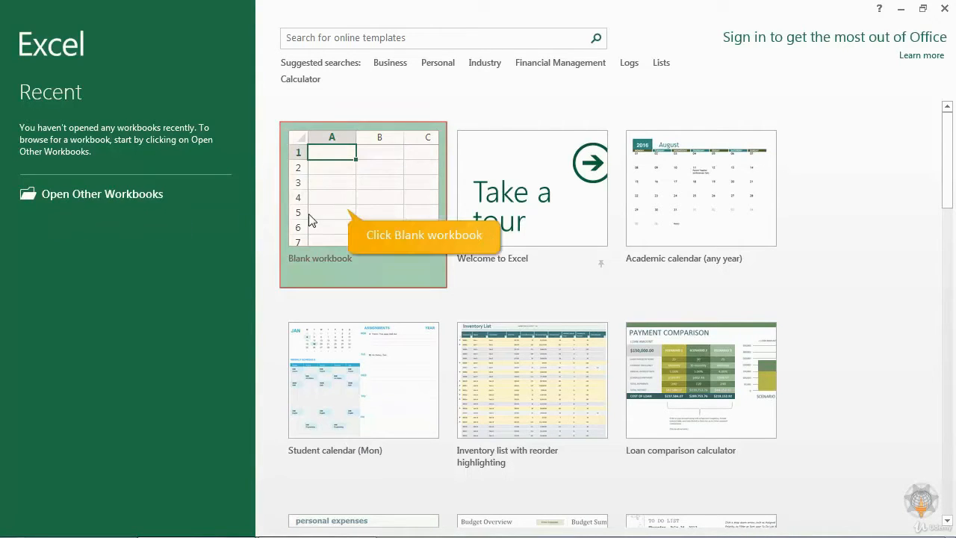
left_click(340, 212)
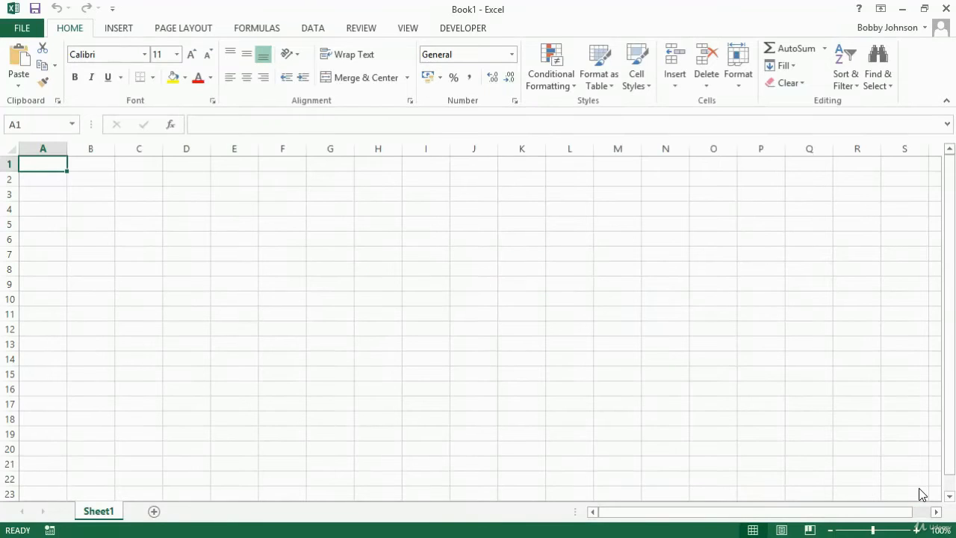
Save the new workbook as Loan Calculator in the Loan Calculator folder under Documents.
left_click(26, 27)
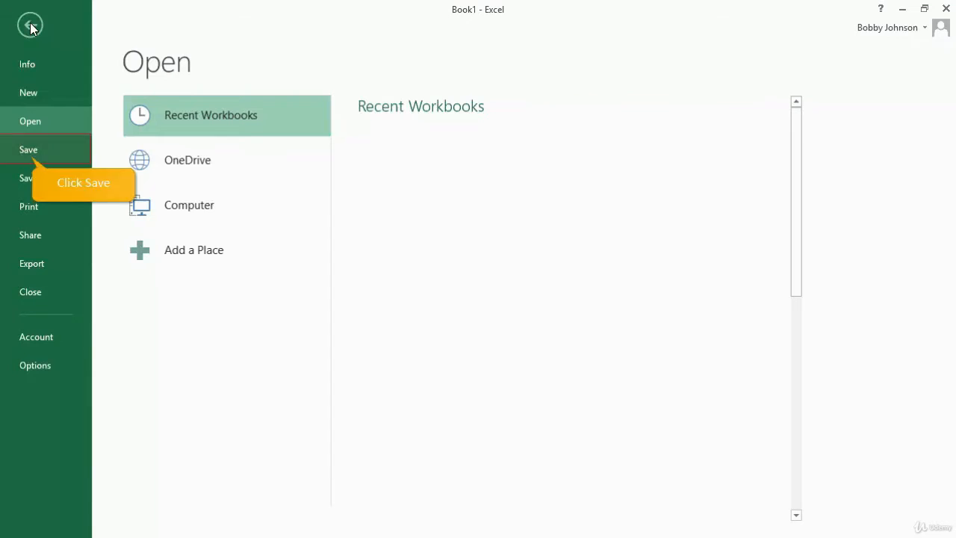
left_click(26, 154)
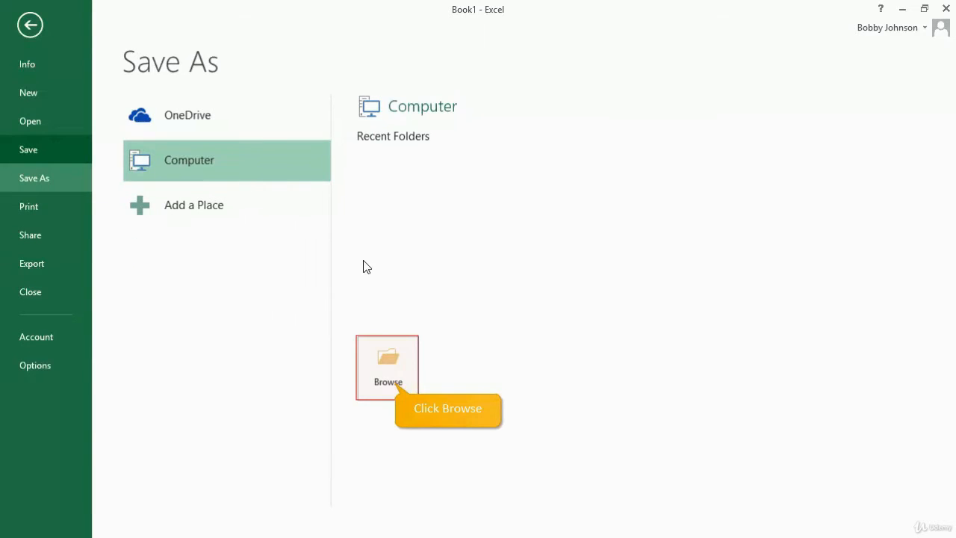
left_click(392, 359)
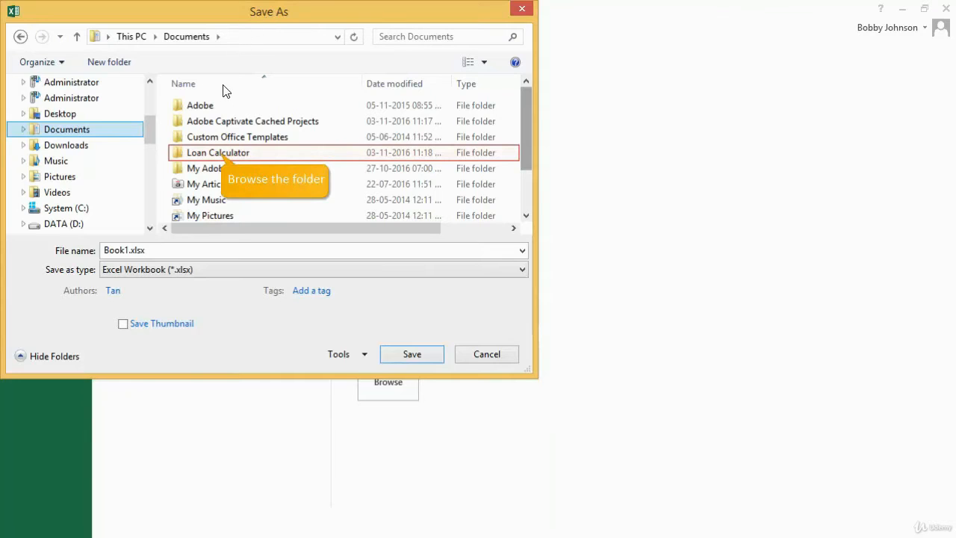
double_click(220, 151)
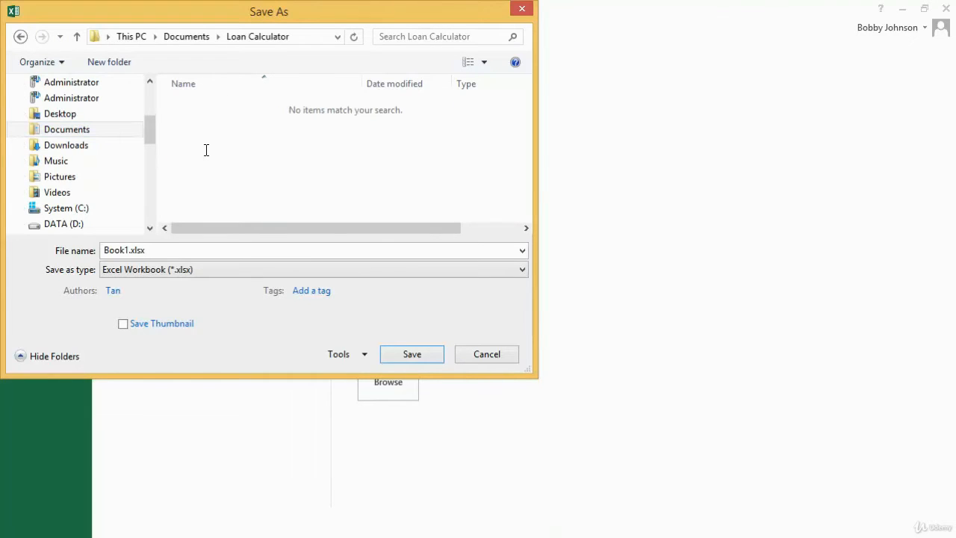
double_click(105, 250)
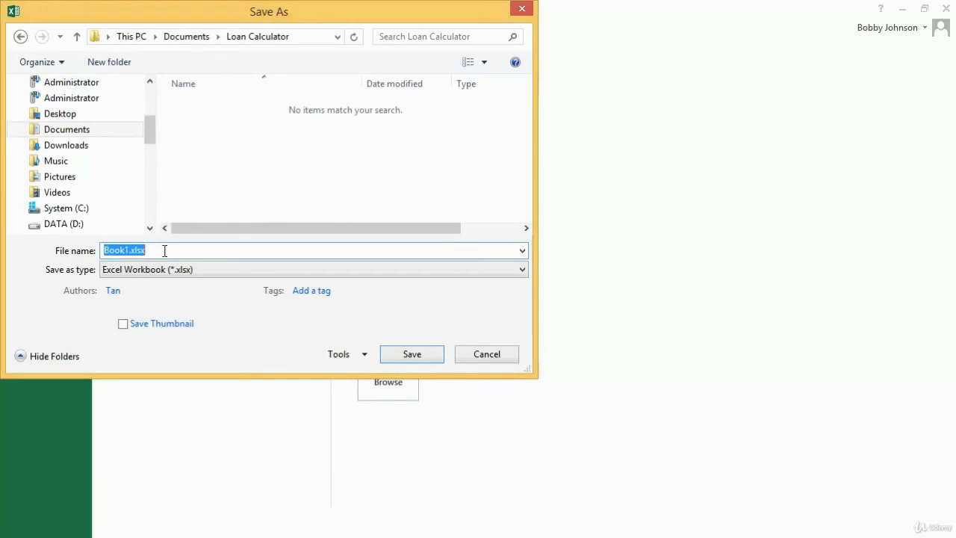
type("Loan Calculator")
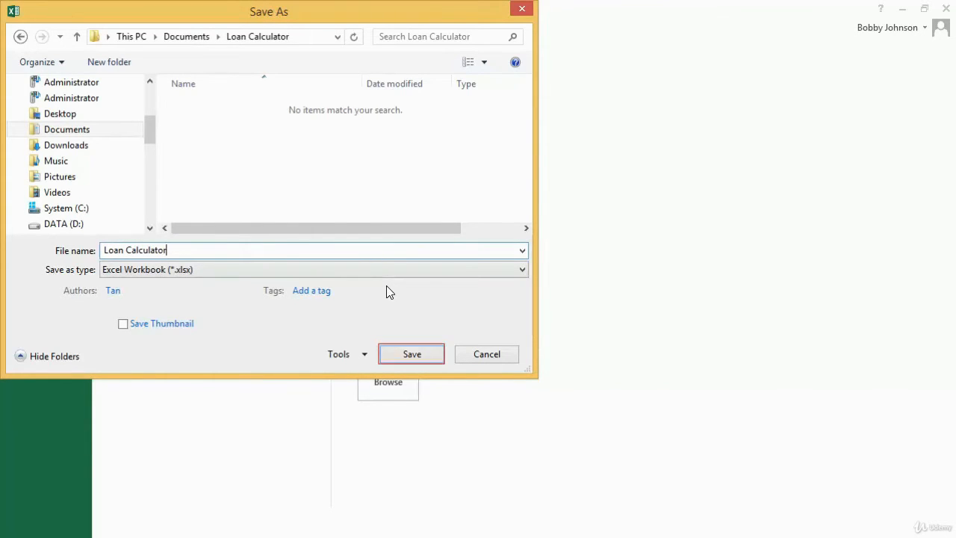
left_click(410, 350)
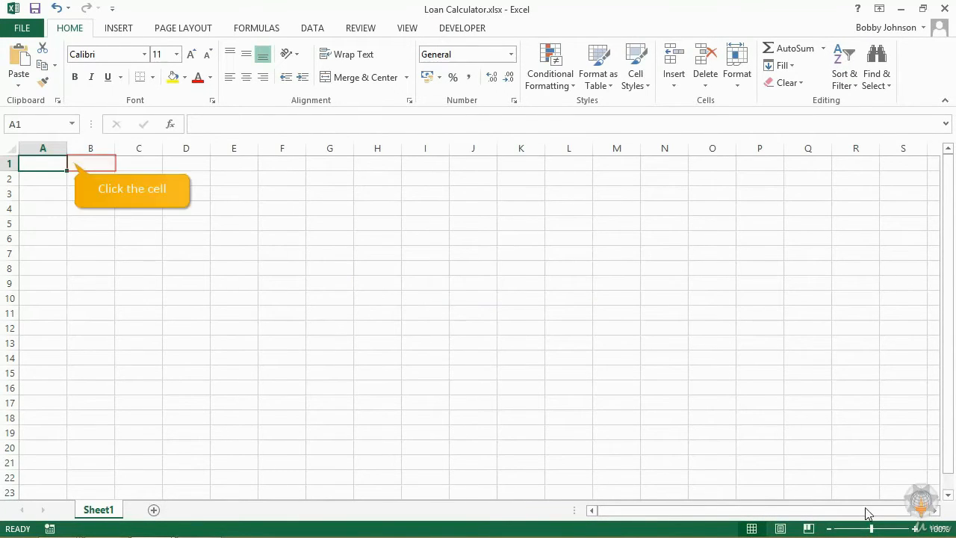
Enter the title "EMI Calculator for Car Loan" in B1 and merge and center it across B1:P1.
left_click(90, 166)
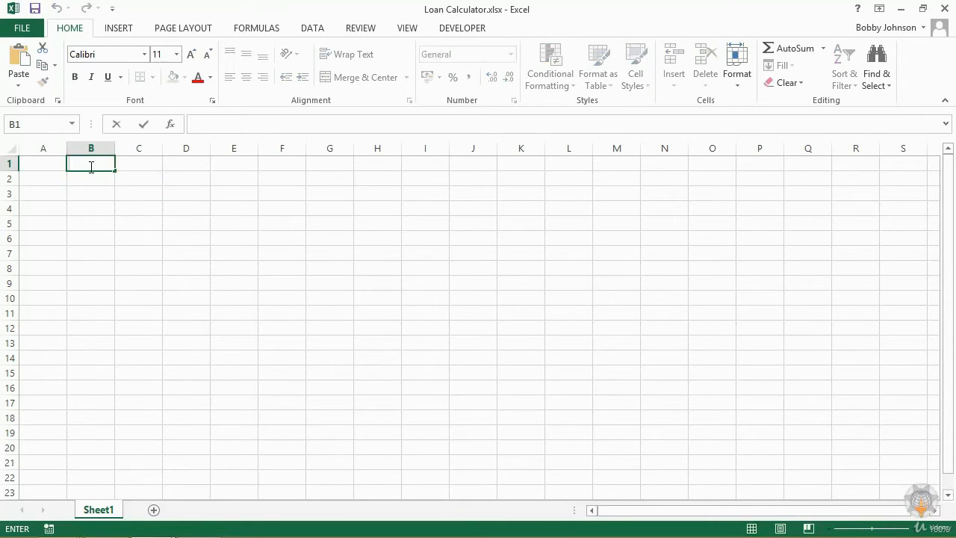
type("EMI Calculator for Ca")
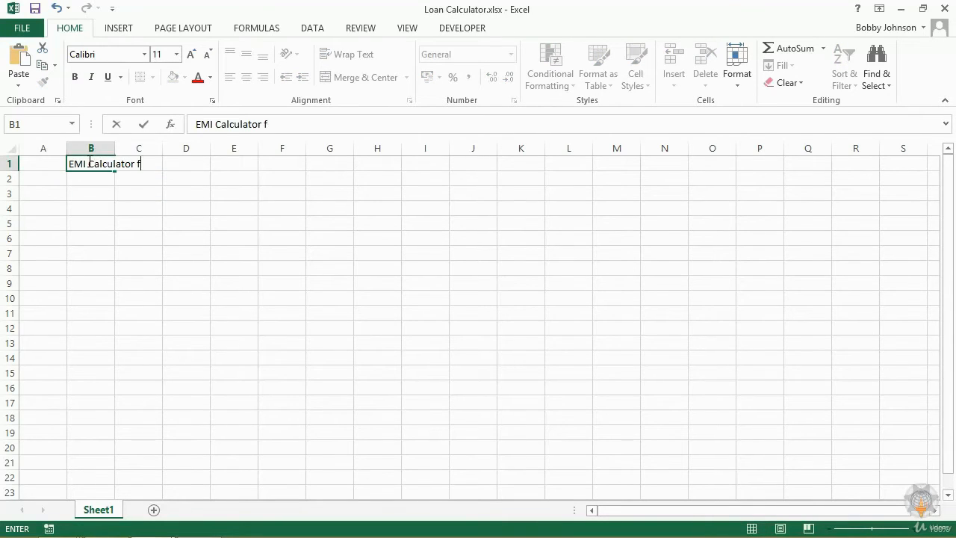
type("r Loan")
key("Return")
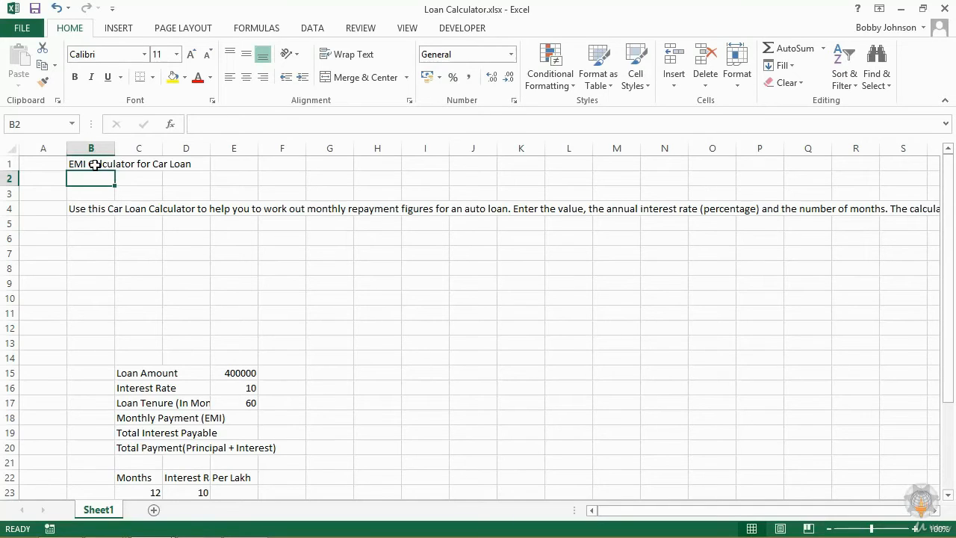
left_click_drag(95, 165, 761, 172)
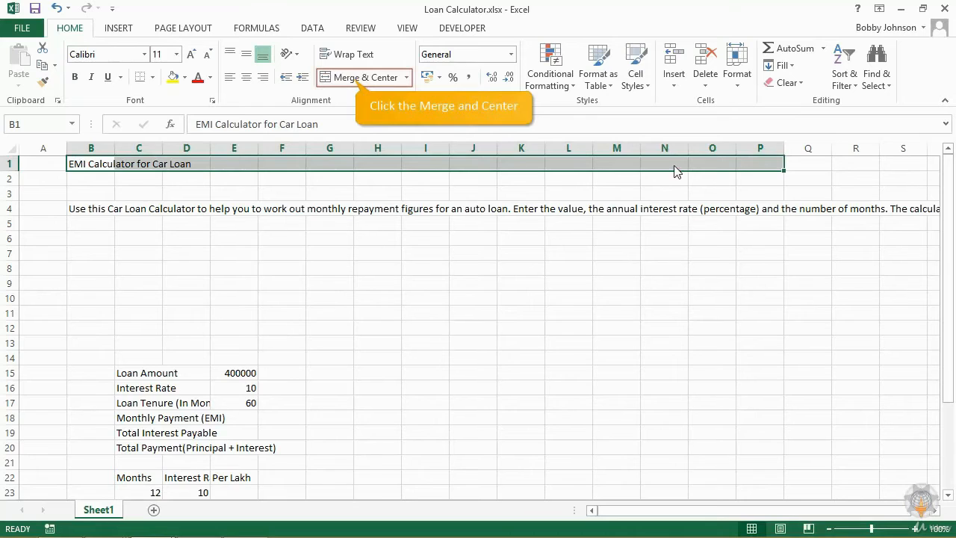
left_click(355, 80)
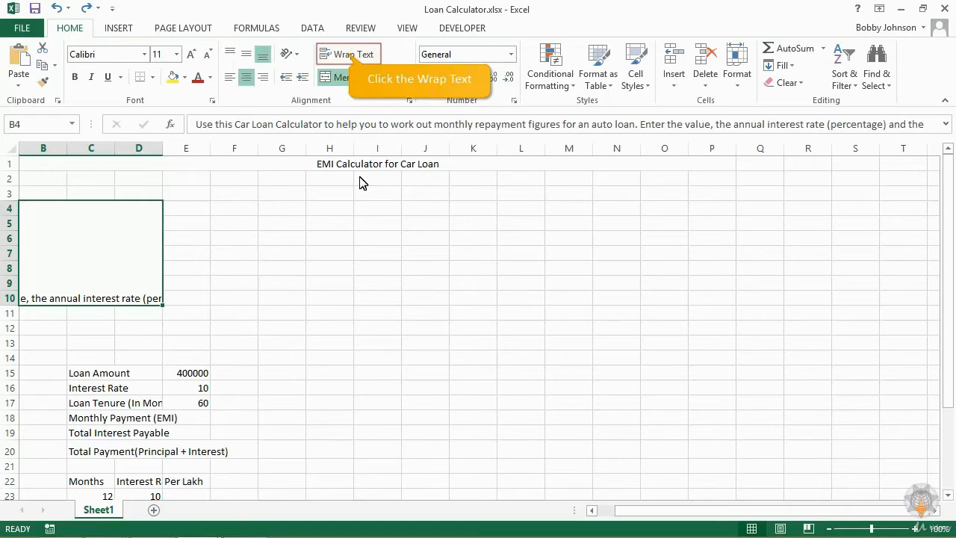
Wrap the description text in the merged cell B4:D10 and align it left and to the middle.
left_click(350, 55)
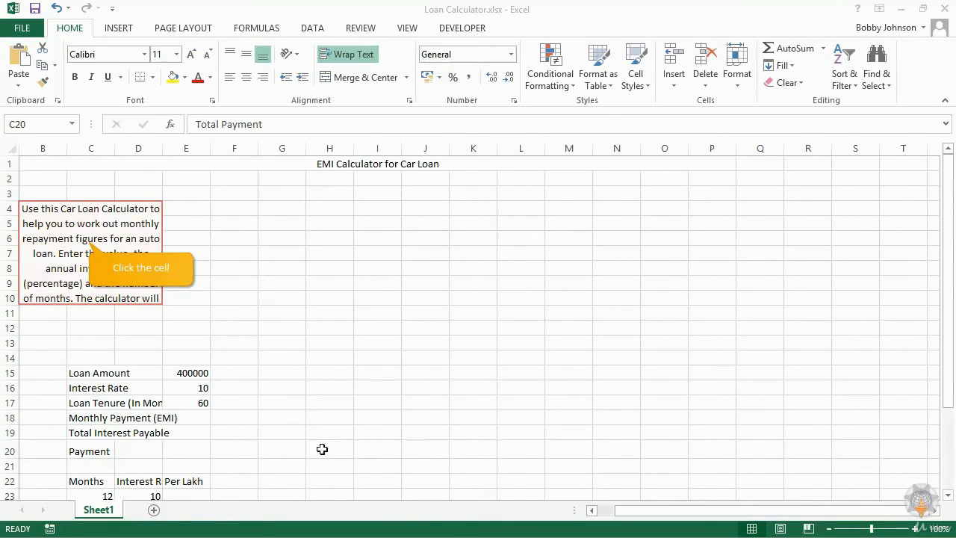
left_click(93, 243)
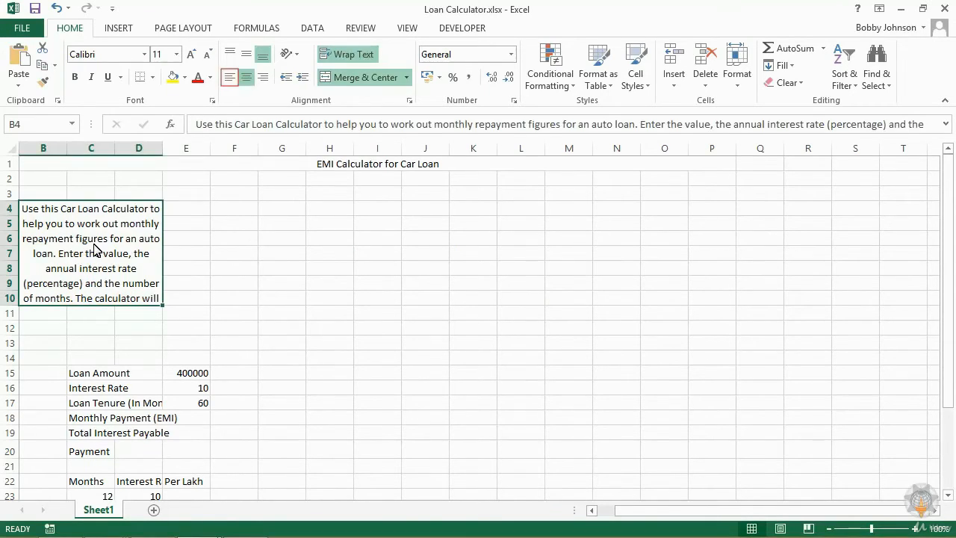
left_click(230, 77)
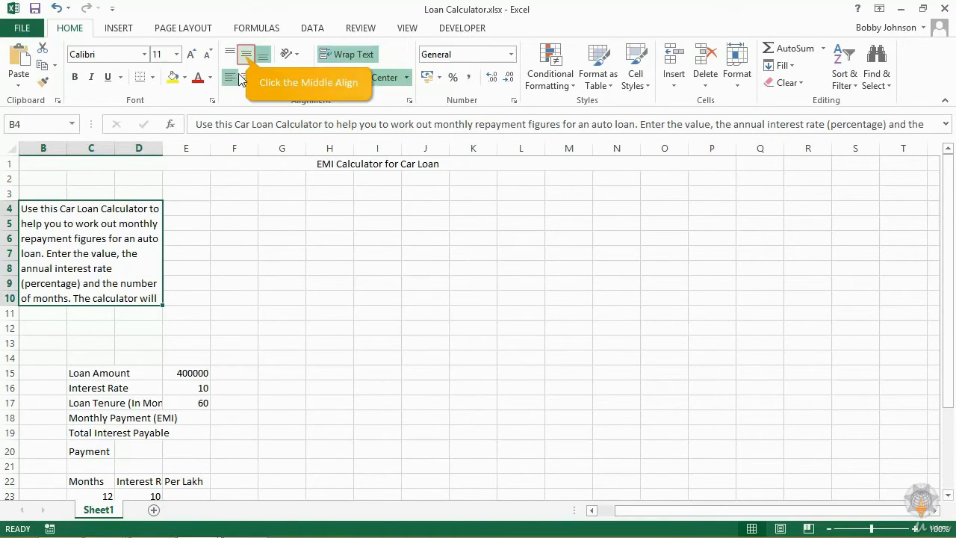
left_click(244, 56)
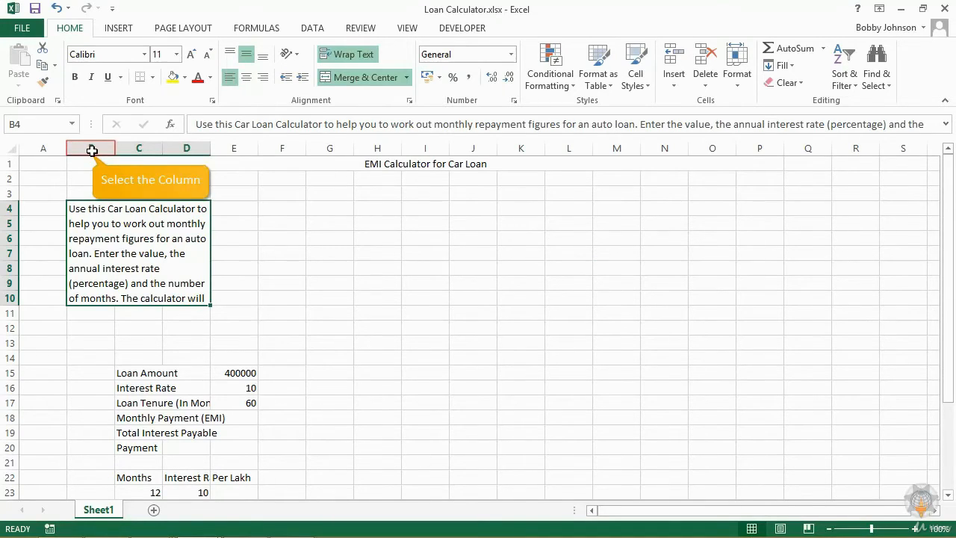
Set the width of columns B through F to 18.
left_click(91, 149)
left_click_drag(124, 150, 292, 152)
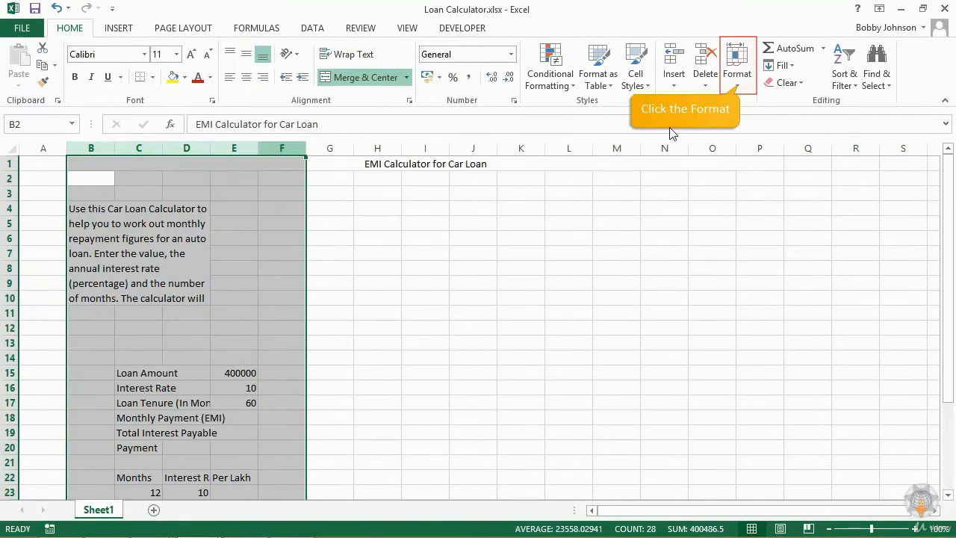
left_click(737, 88)
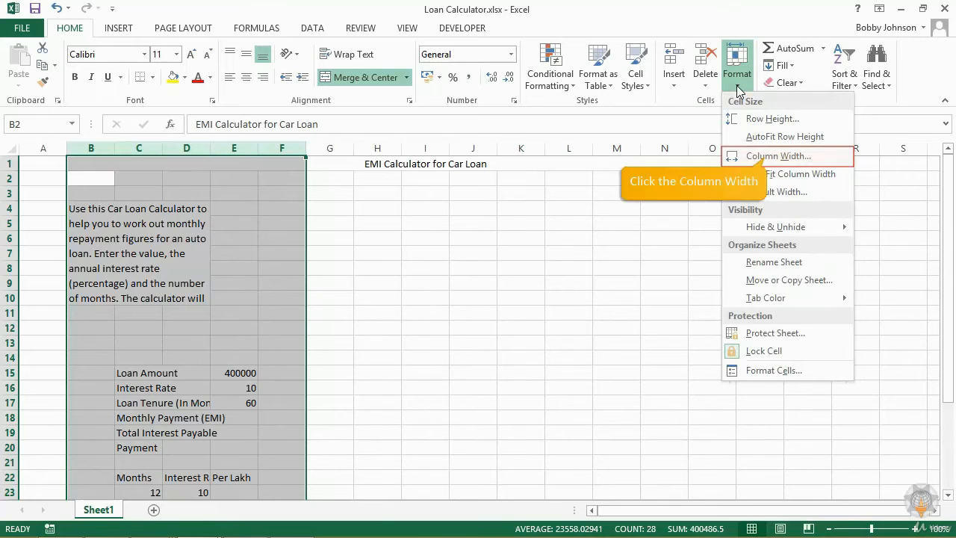
left_click(767, 156)
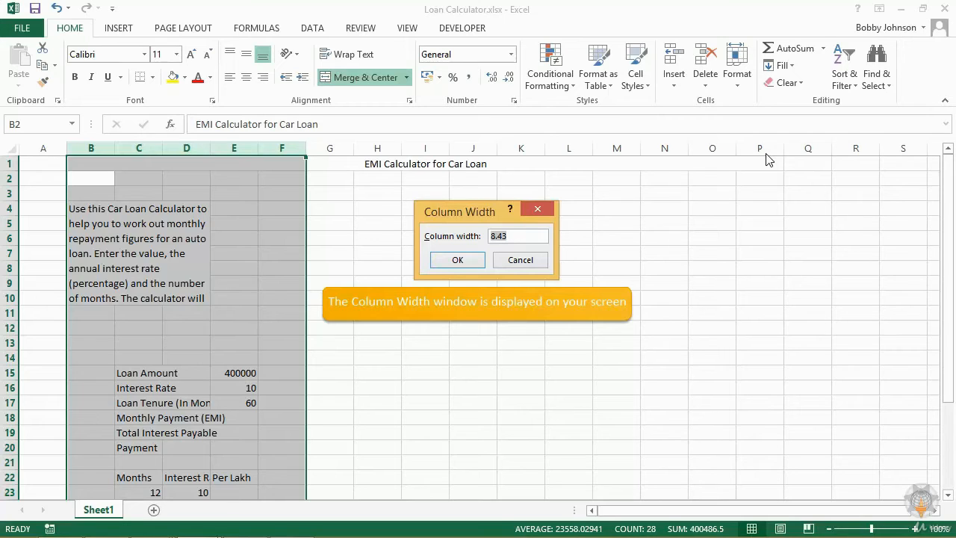
type("18")
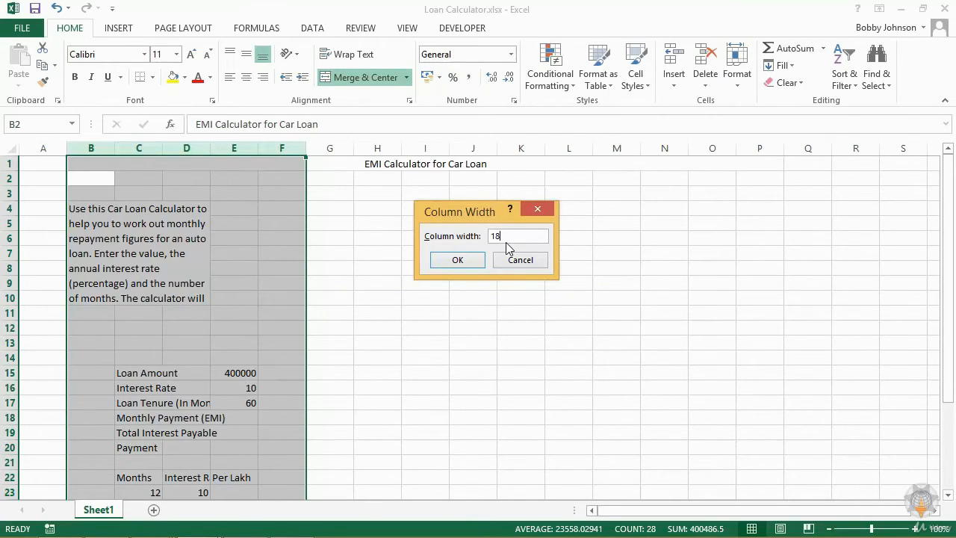
left_click(456, 261)
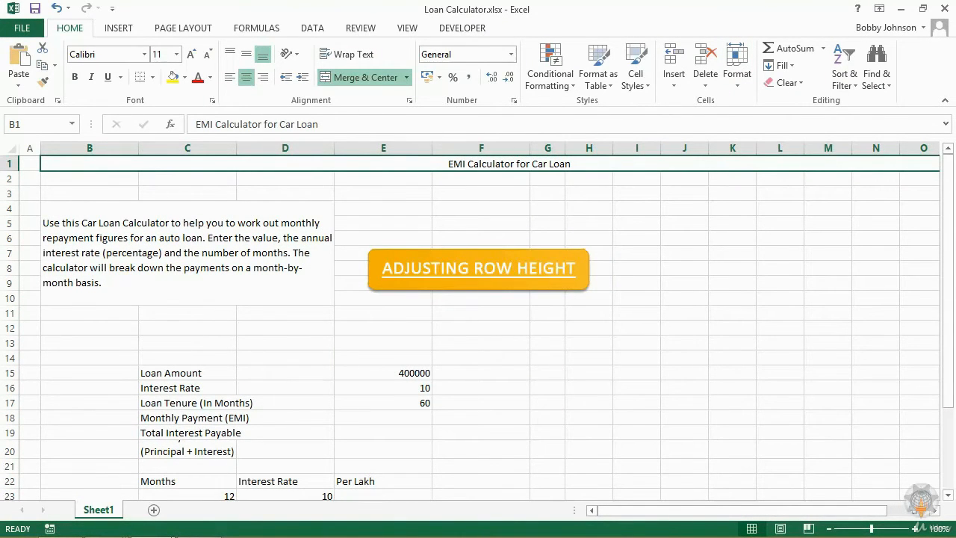
Set the height of row 1, which holds the title, to 37.5.
left_click(10, 163)
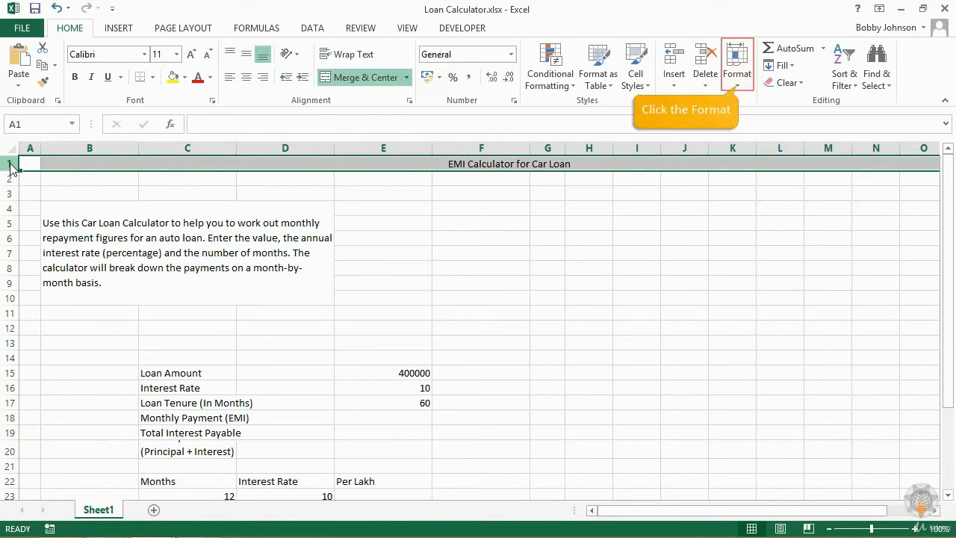
left_click(736, 88)
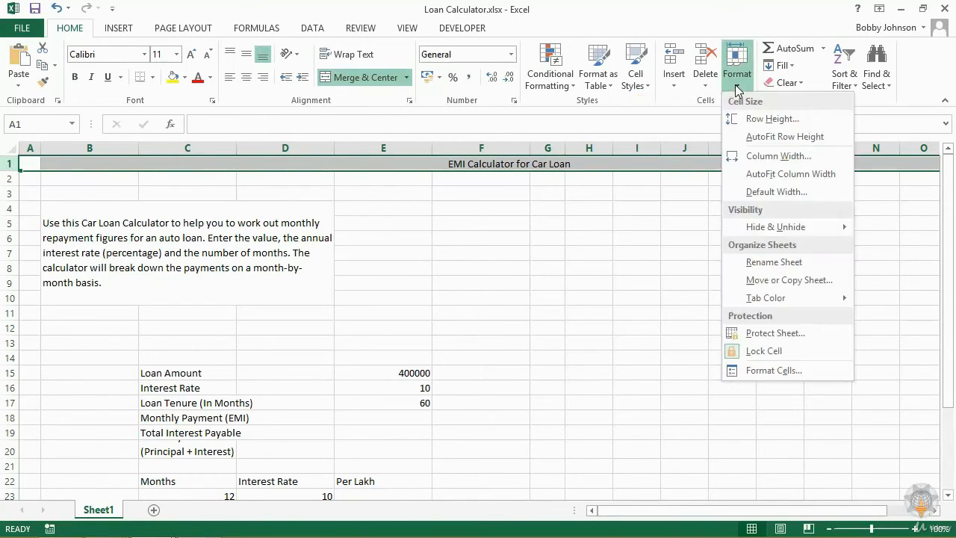
left_click(775, 118)
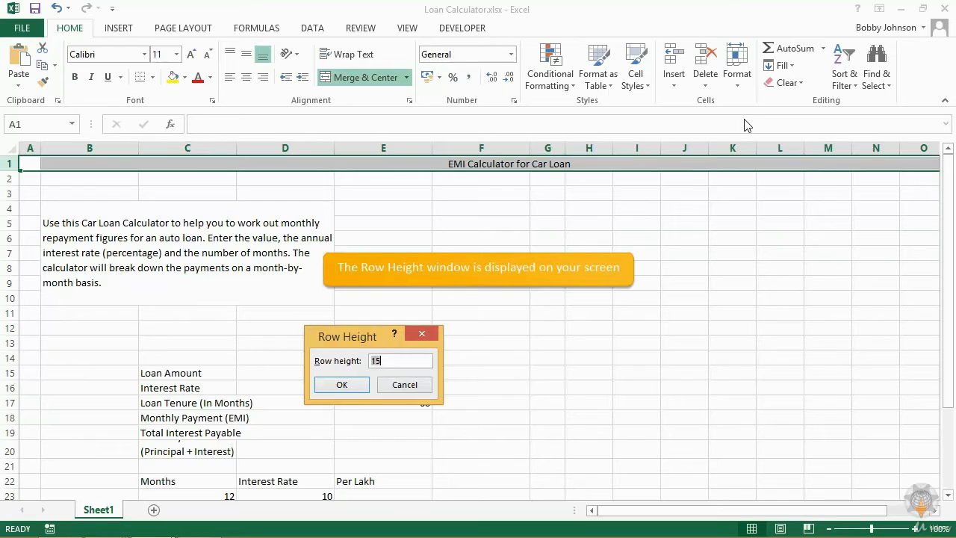
type("37.")
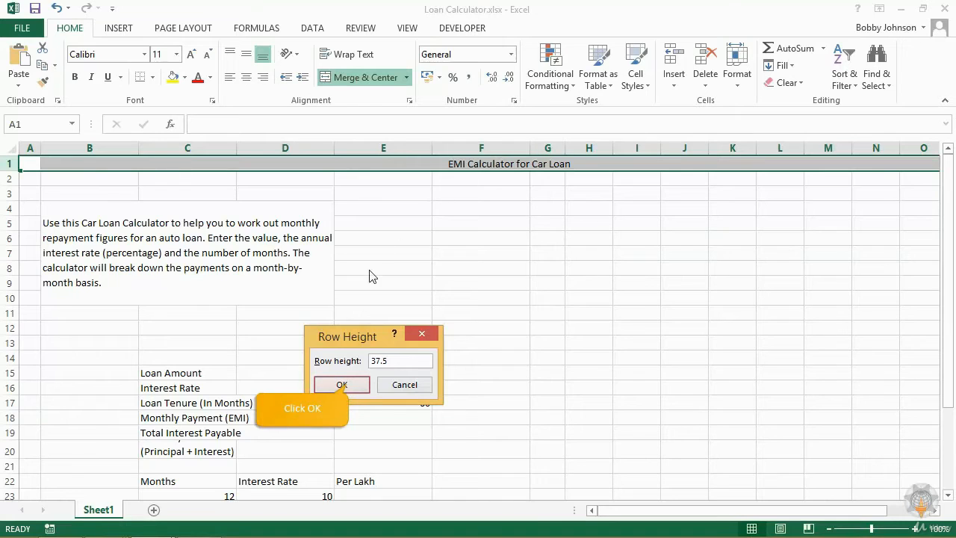
left_click(343, 385)
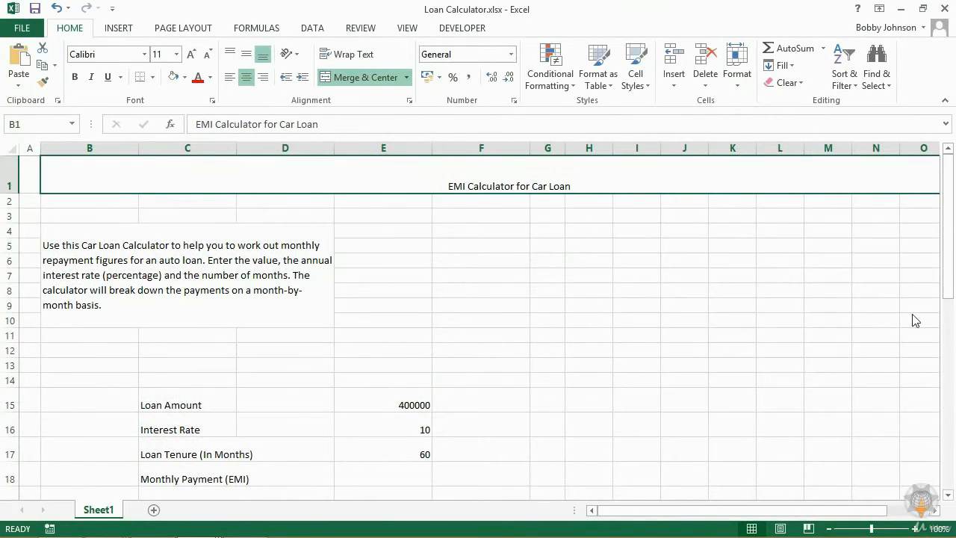
Format the title "EMI Calculator for Car Loan" in B1 as Arial, size 18, bold.
left_click_drag(947, 267, 950, 455)
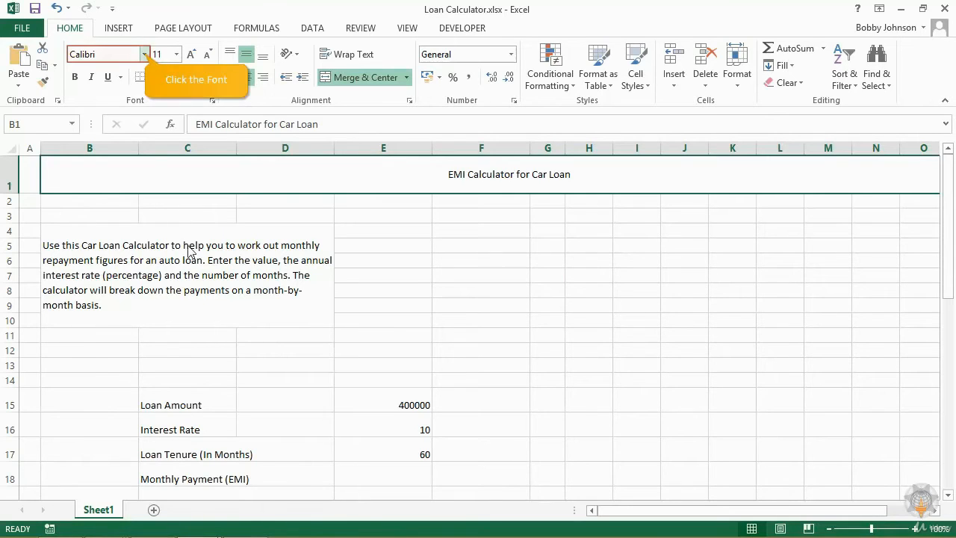
left_click(144, 55)
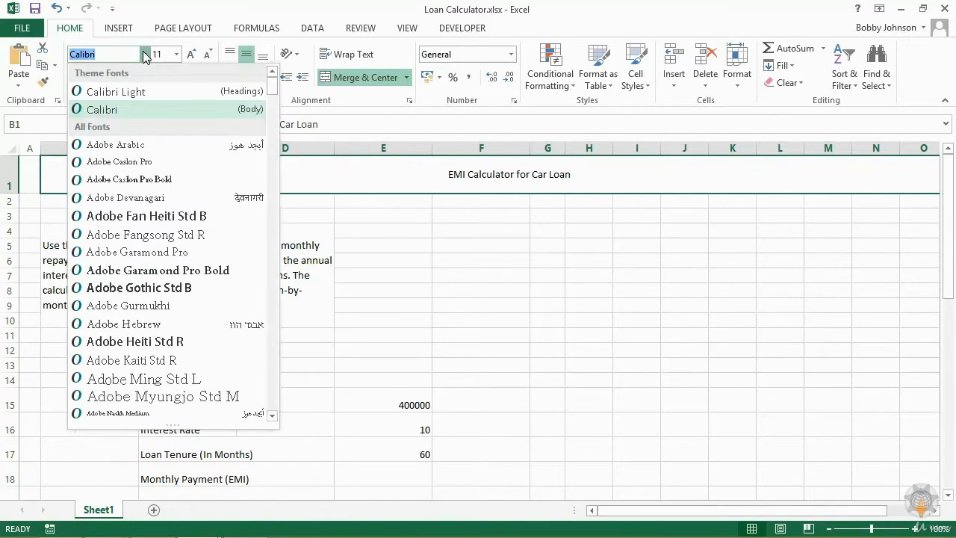
scroll(273, 95, "down", 1)
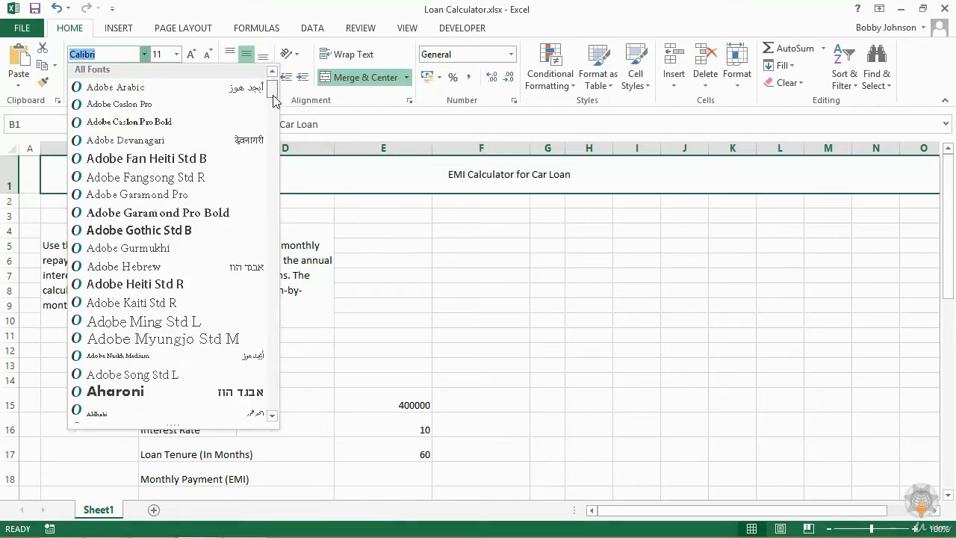
left_click_drag(274, 96, 273, 119)
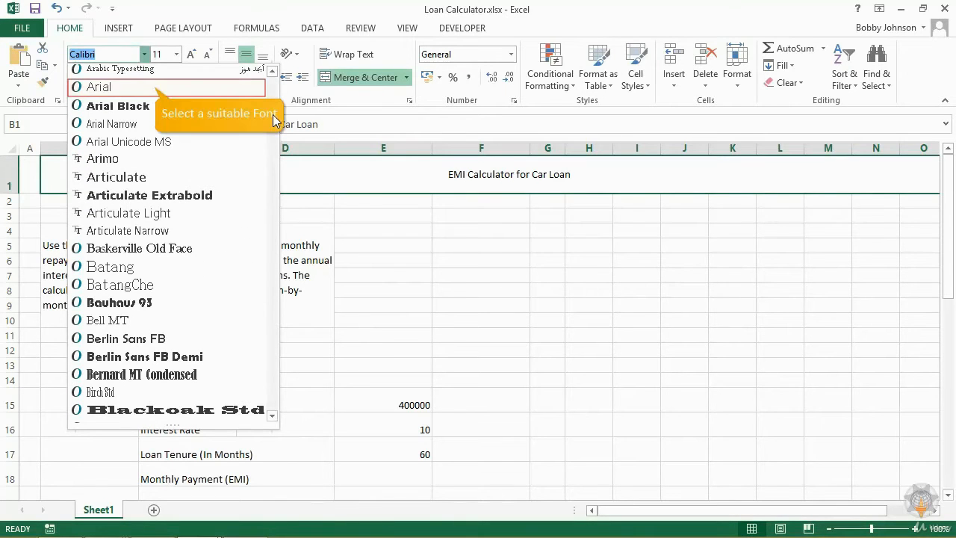
left_click(153, 86)
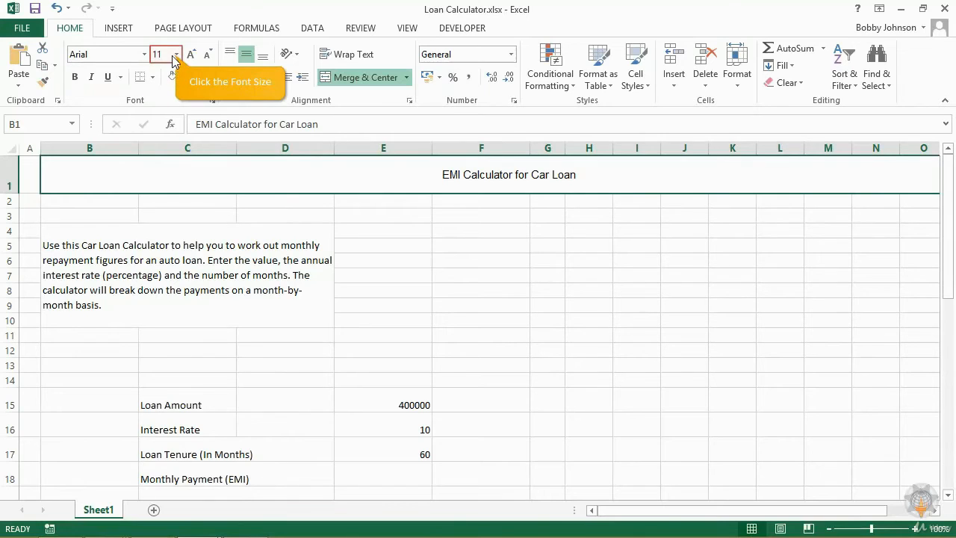
left_click(176, 54)
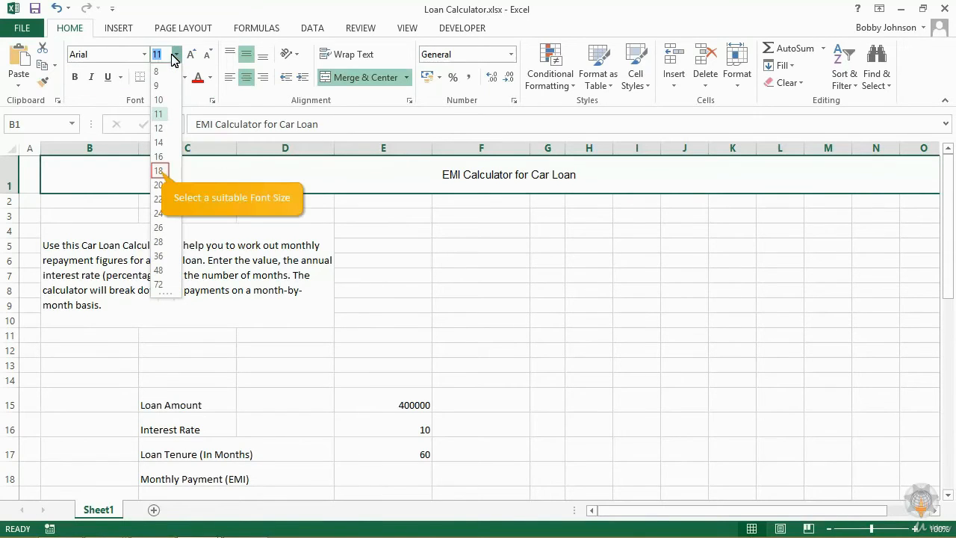
left_click(160, 171)
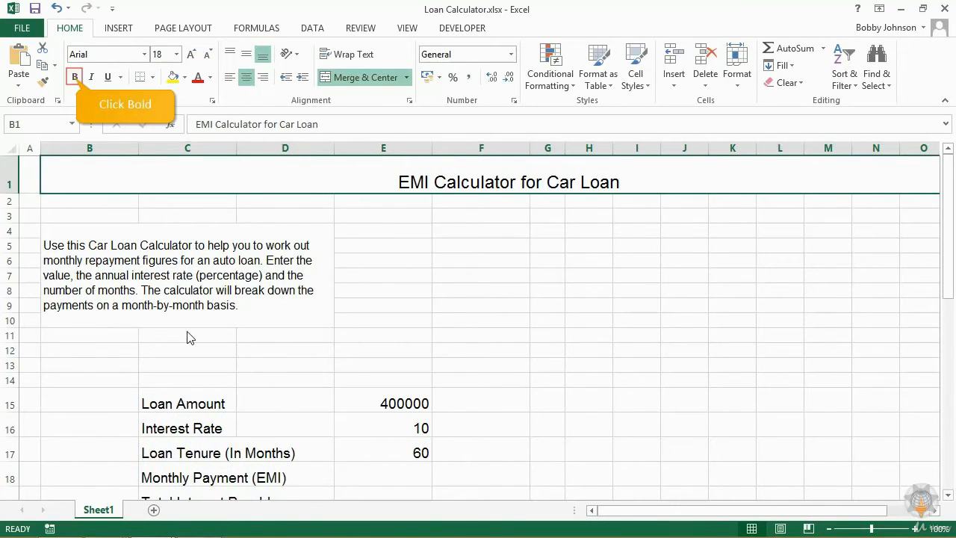
left_click(74, 77)
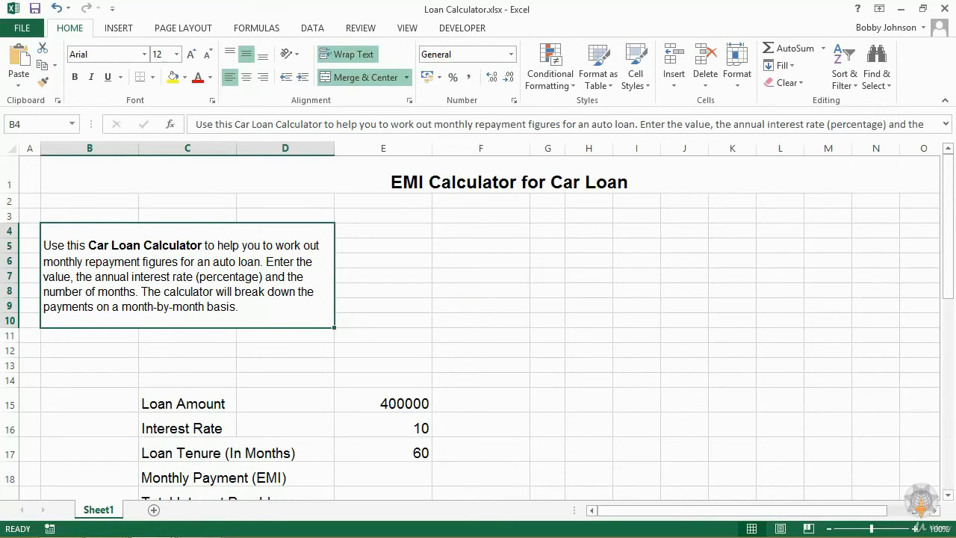
Fill the title cell B1 with a custom orange, RGB 251, 124, 67.
left_click(472, 173)
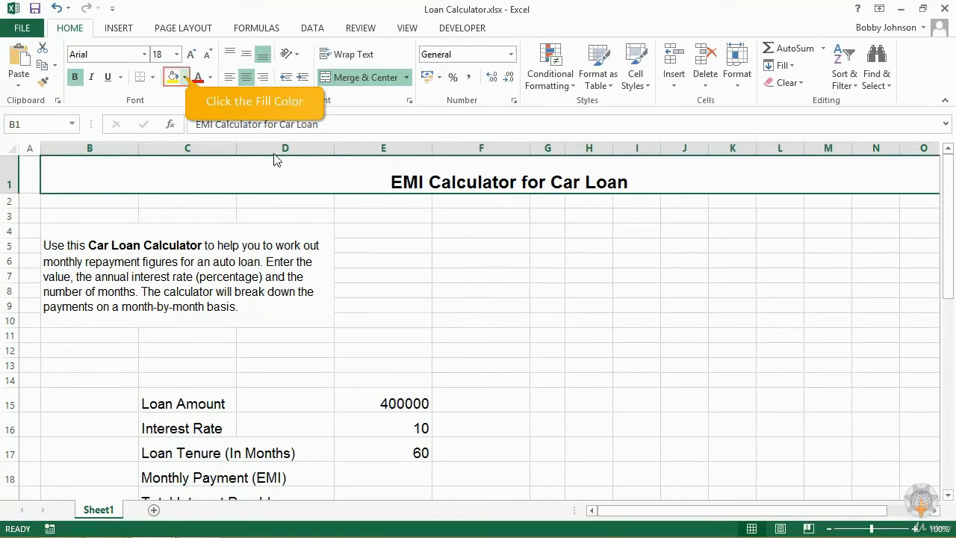
left_click(185, 77)
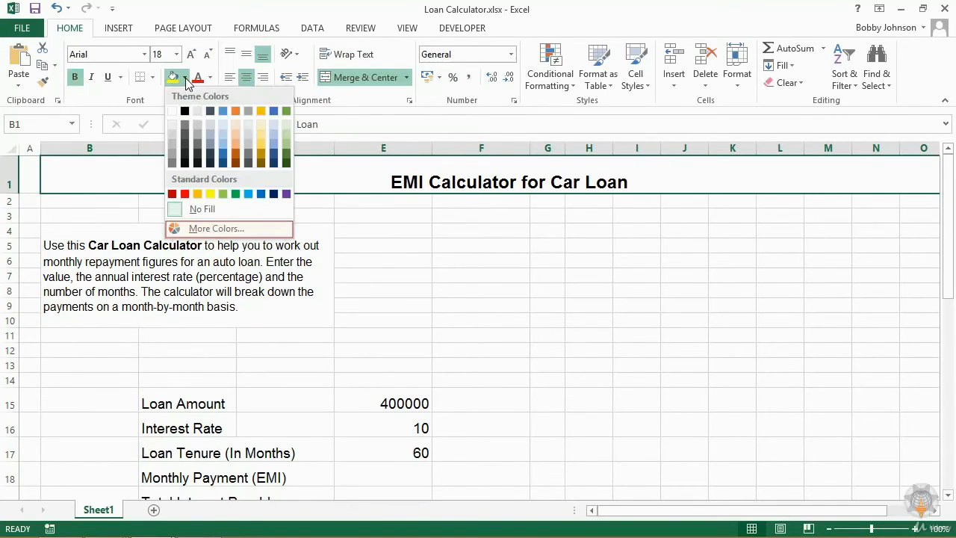
left_click(197, 232)
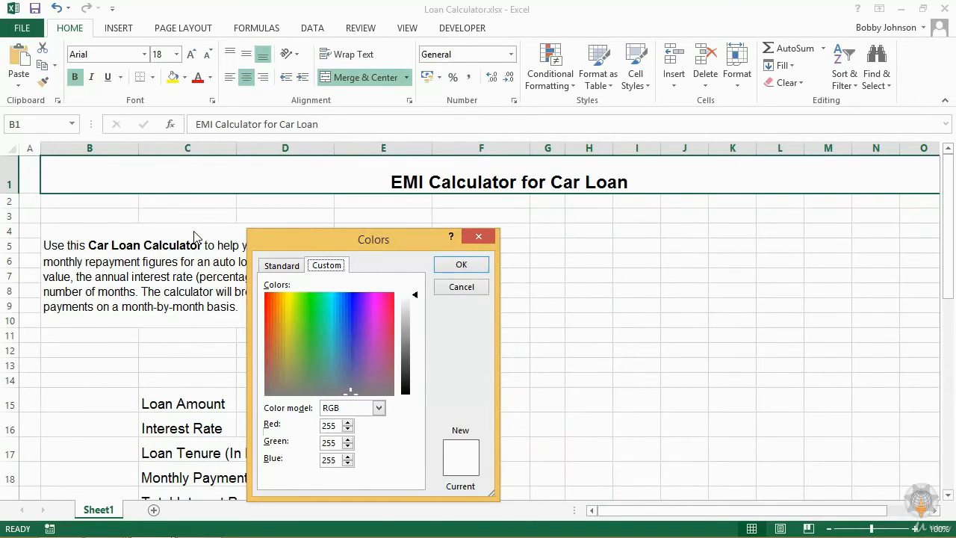
left_click(275, 298)
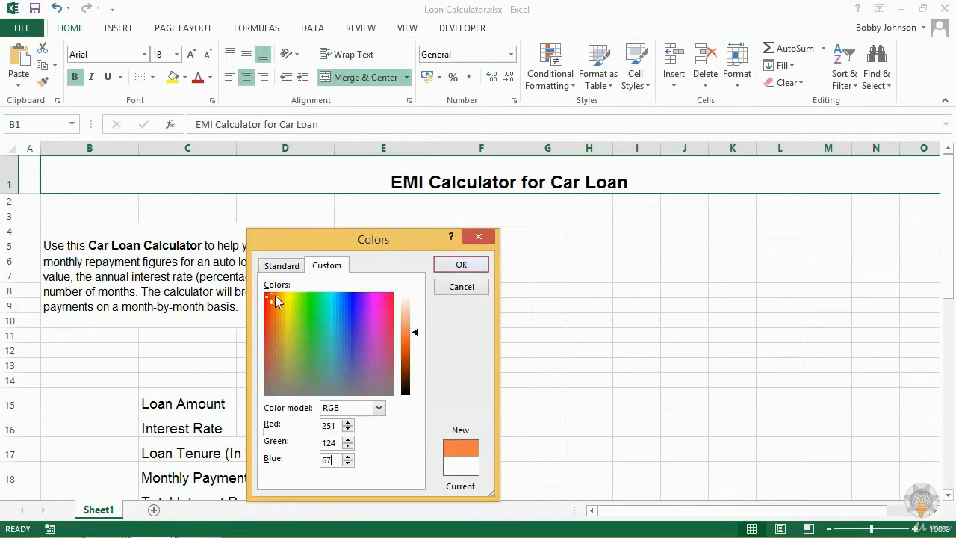
left_click(463, 264)
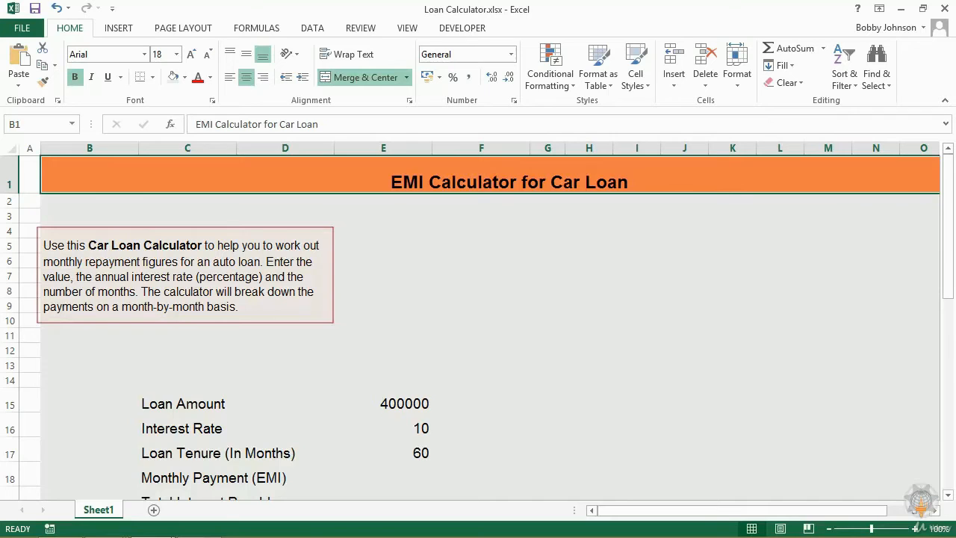
Set the font color of the description in B4 to custom dark gray, RGB 85, 85, 85, and select the title cell B1.
left_click(209, 290)
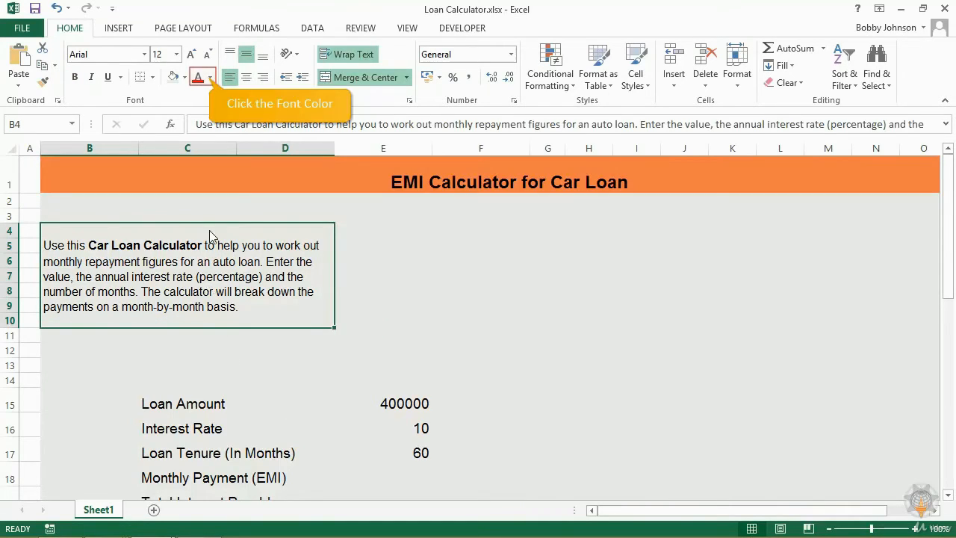
left_click(210, 77)
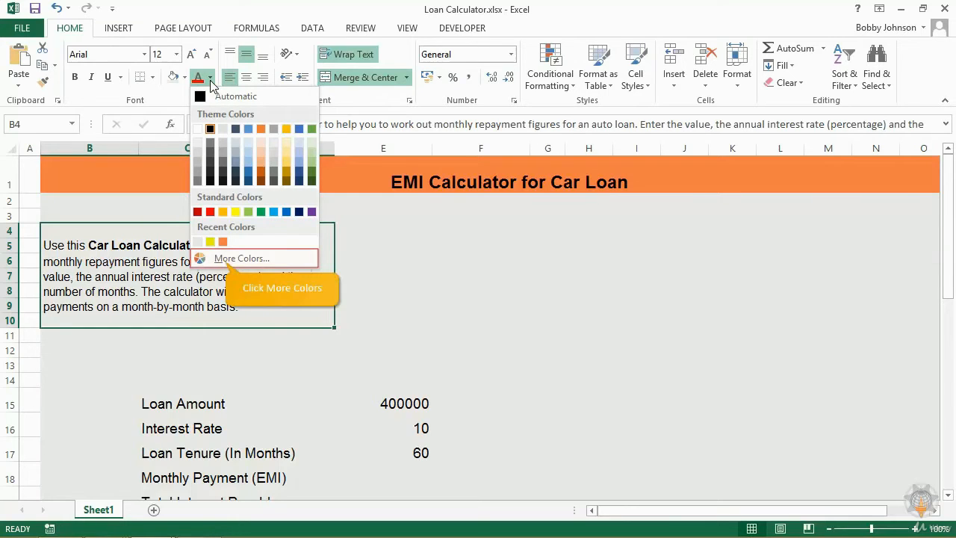
left_click(227, 258)
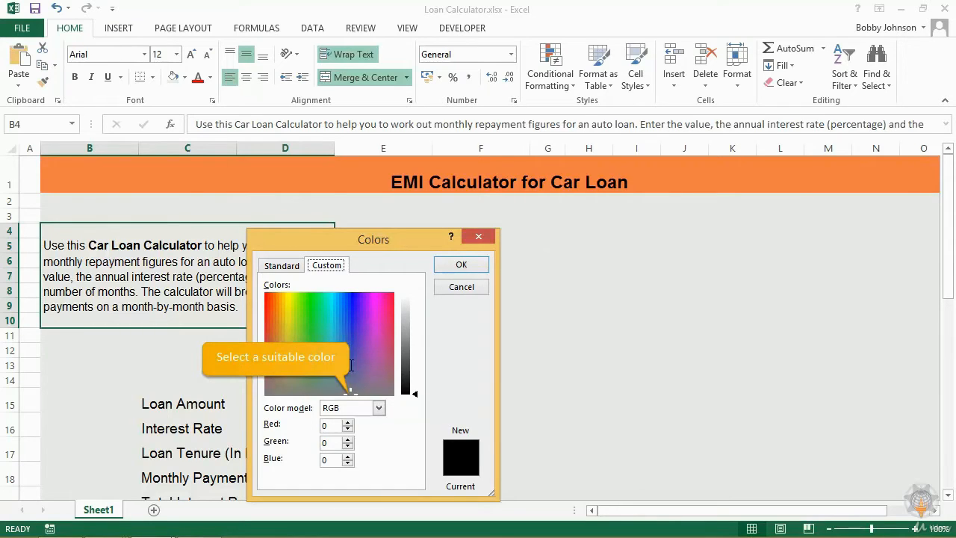
left_click(353, 402)
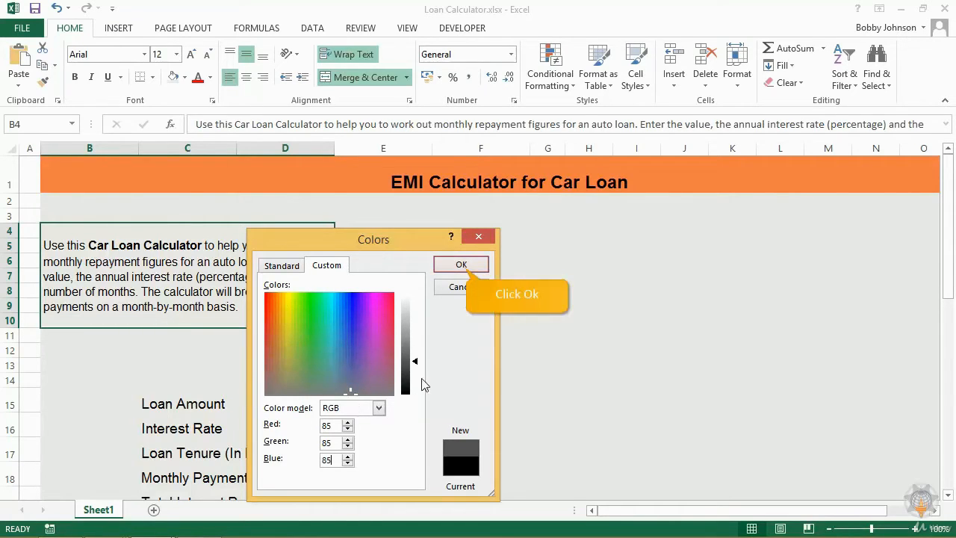
left_click(463, 265)
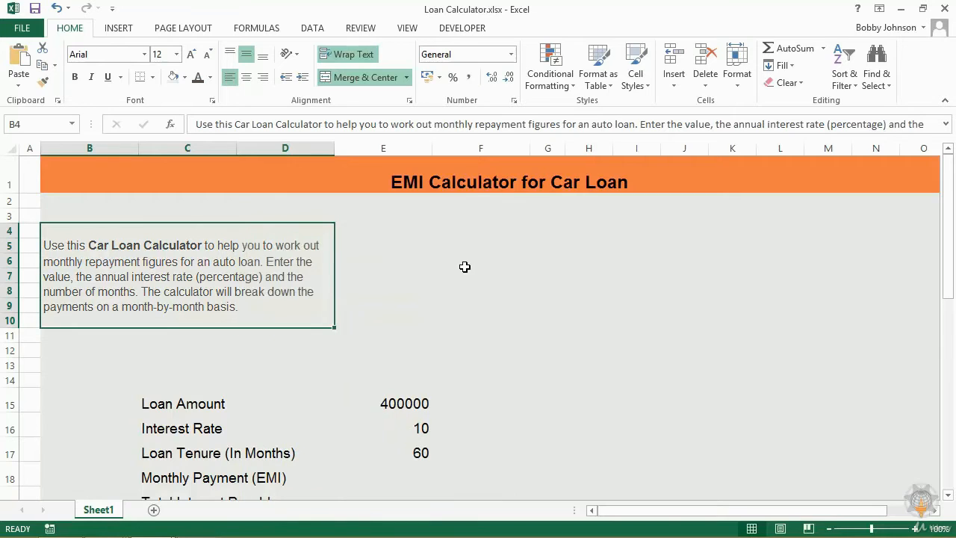
left_click(522, 185)
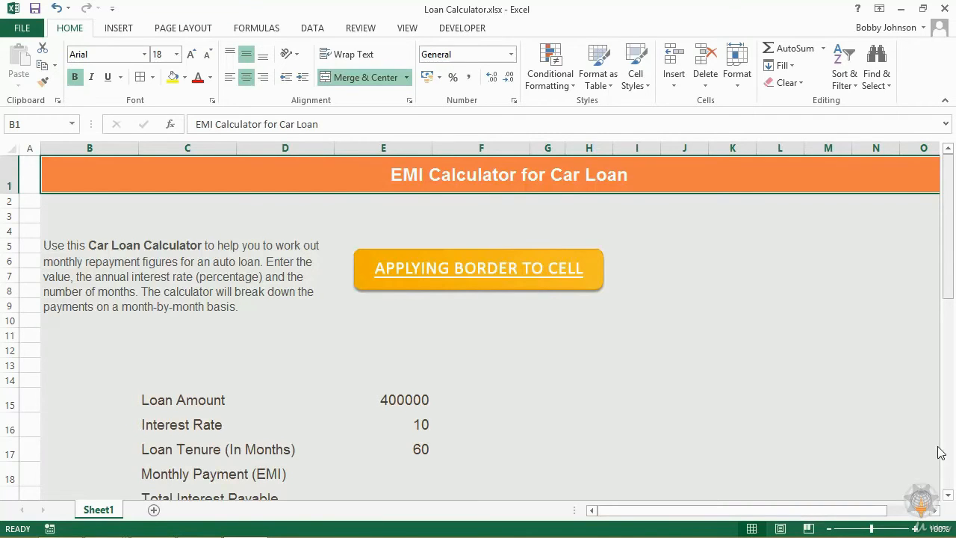
Select the loan details table C15:E20 and set the border line style to the medium-thick solid line.
left_click_drag(947, 241, 951, 289)
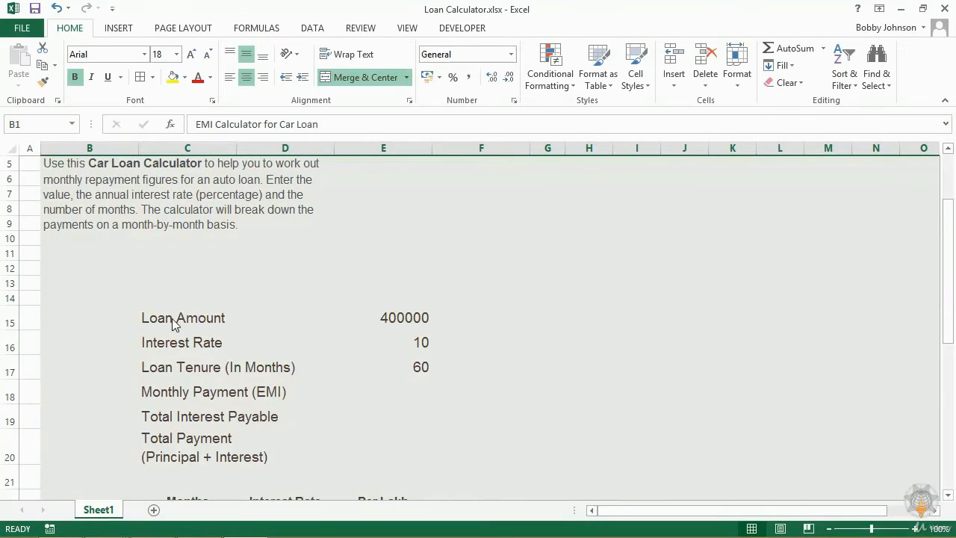
left_click_drag(172, 323, 410, 448)
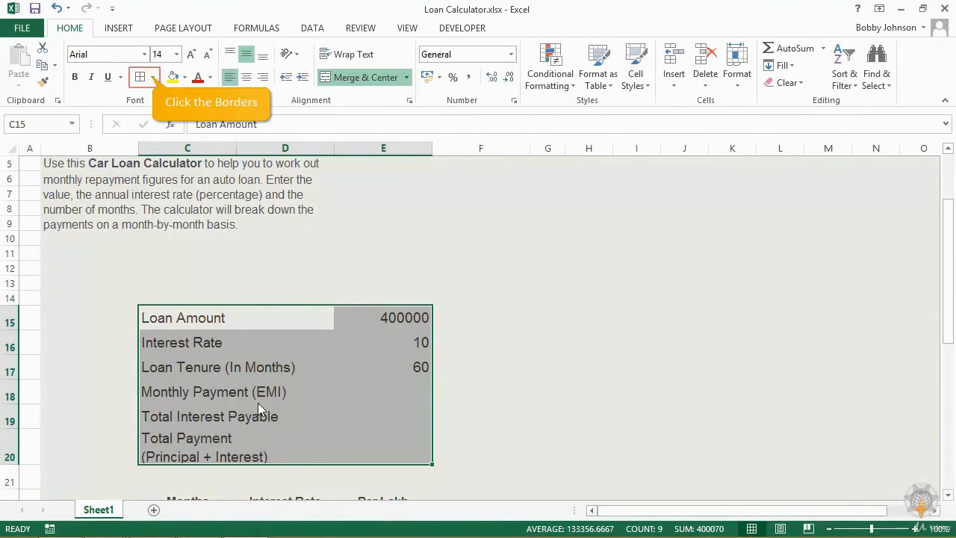
left_click(153, 77)
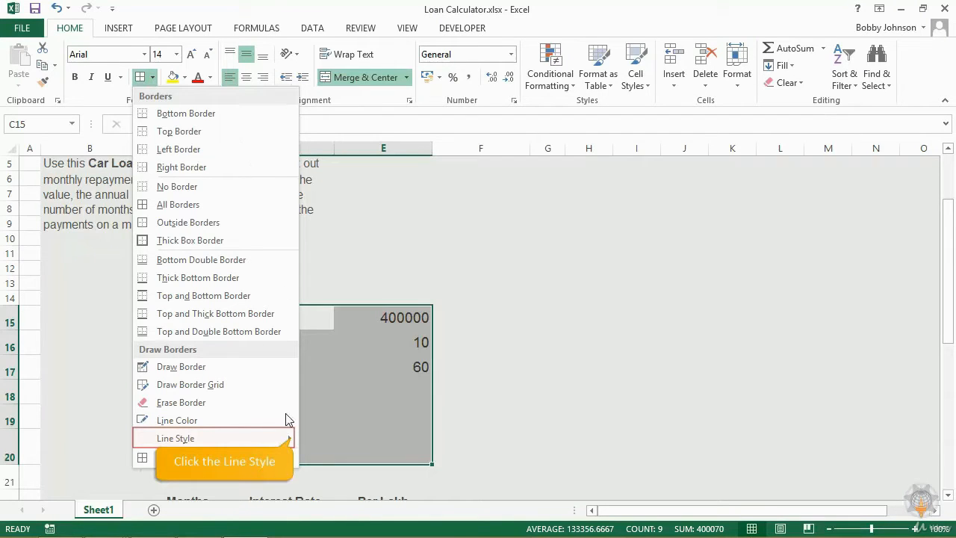
left_click(289, 439)
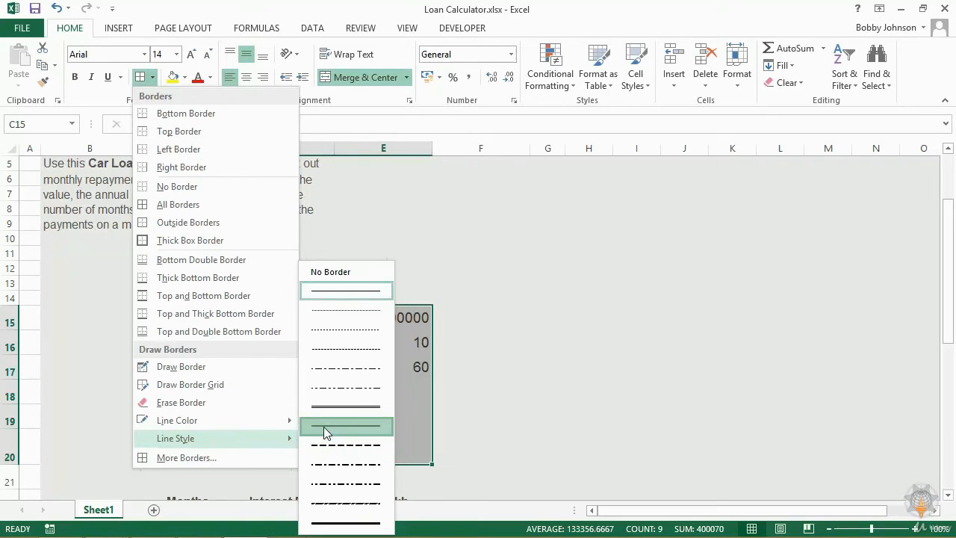
left_click(323, 427)
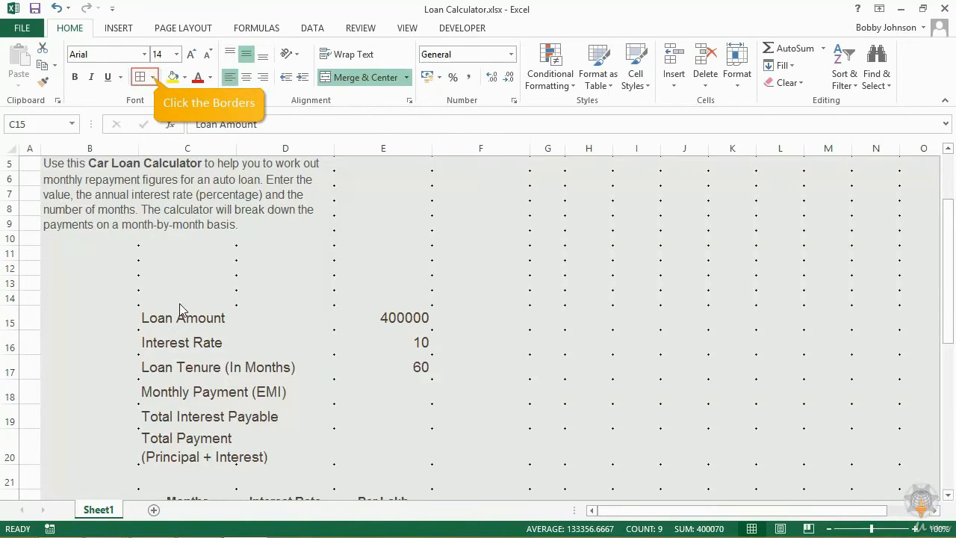
Set the border line color to white and apply all borders to the loan details table C15:E20.
left_click(153, 77)
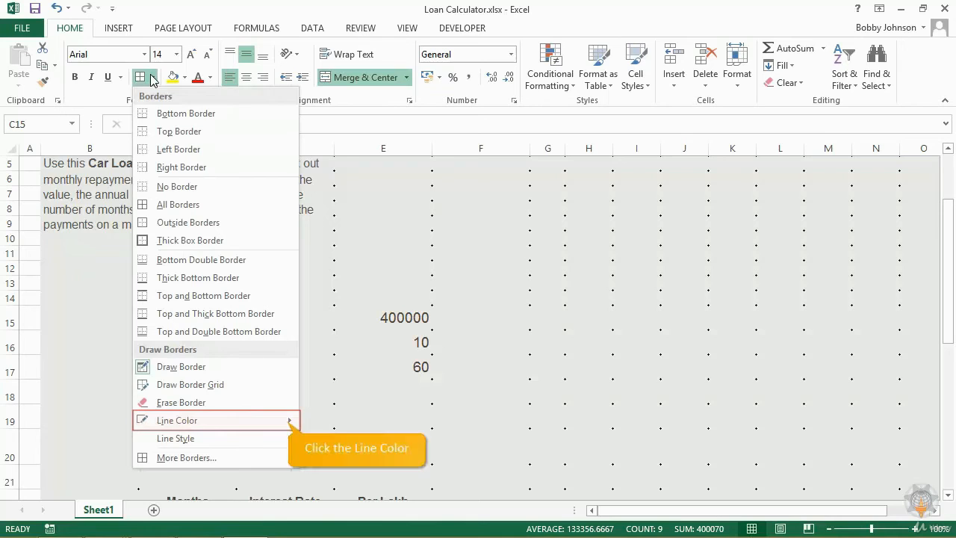
left_click(291, 422)
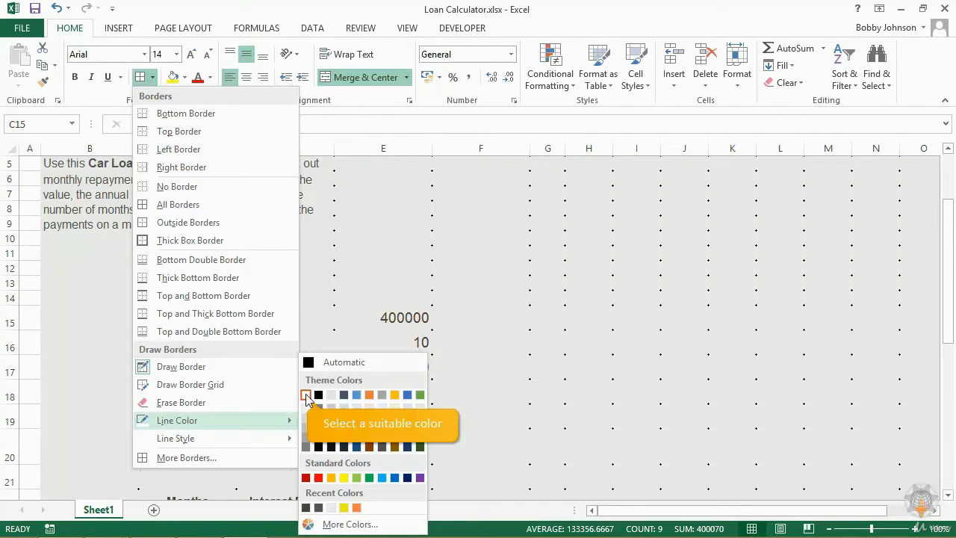
left_click(306, 396)
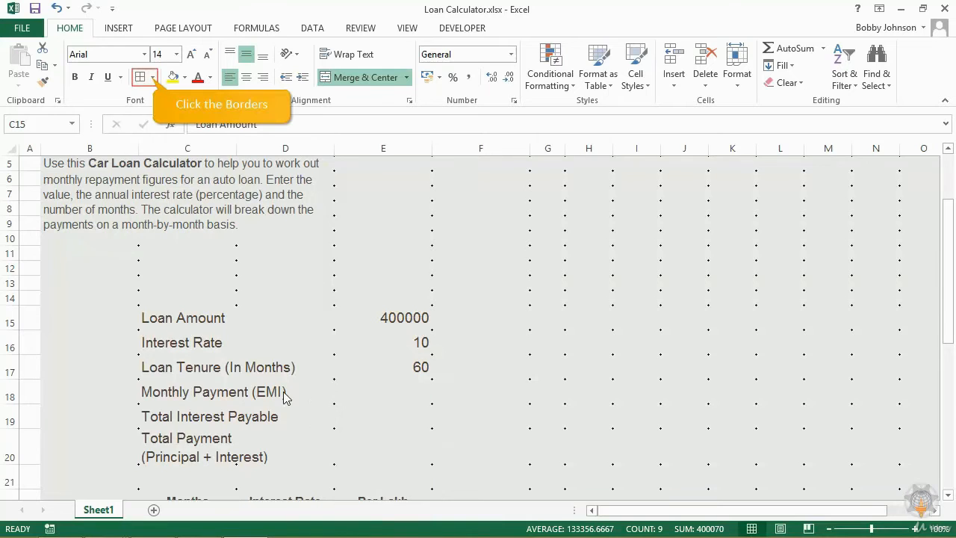
left_click(152, 77)
left_click(153, 77)
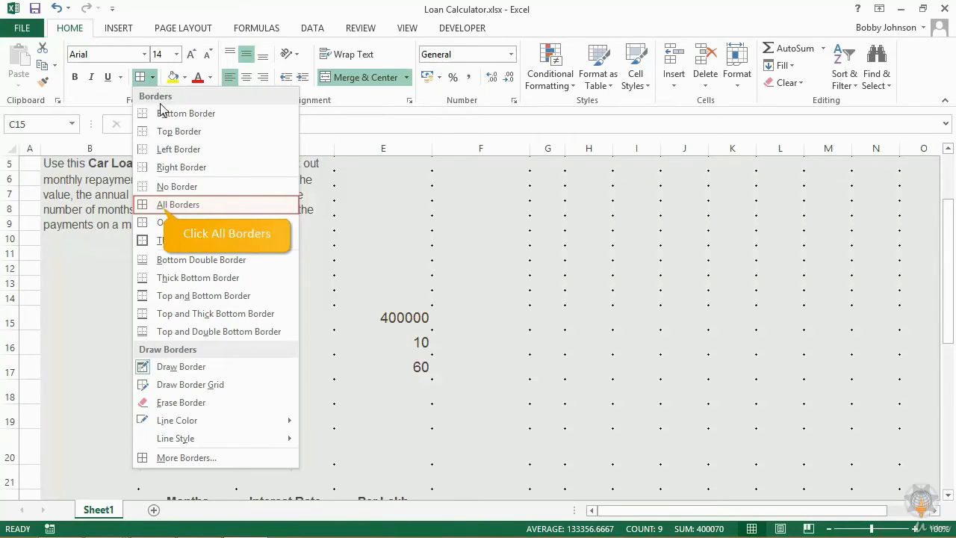
left_click(164, 204)
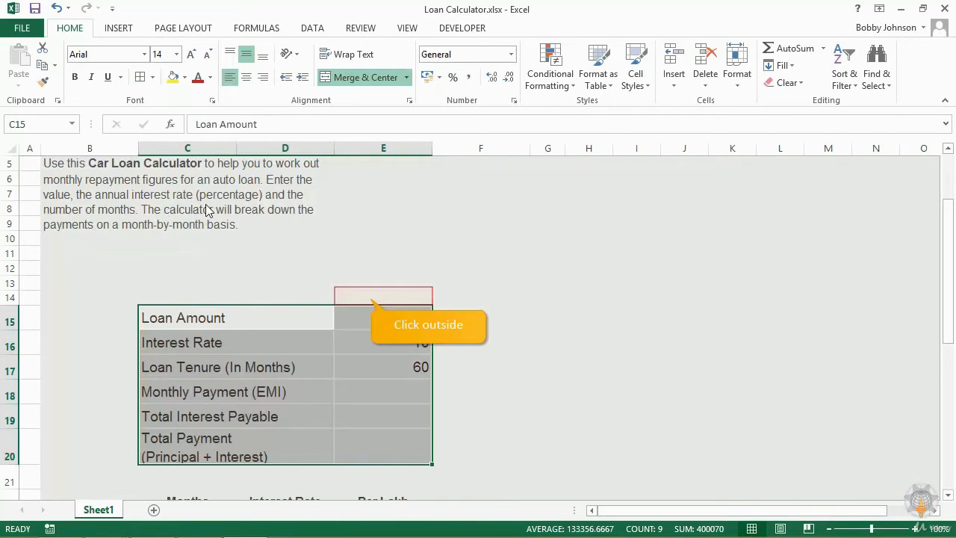
left_click(373, 299)
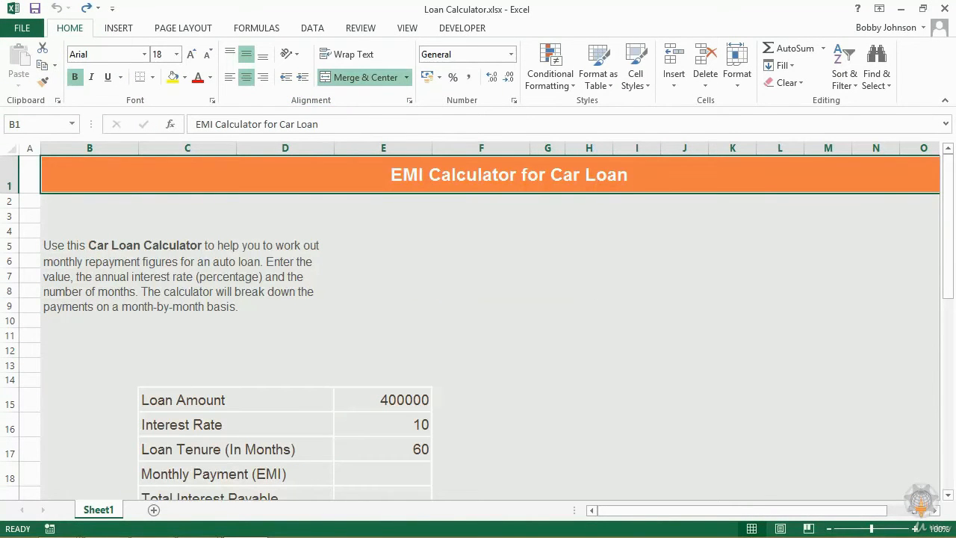
Insert a new sheet row above the title in row 1.
left_click(9, 185)
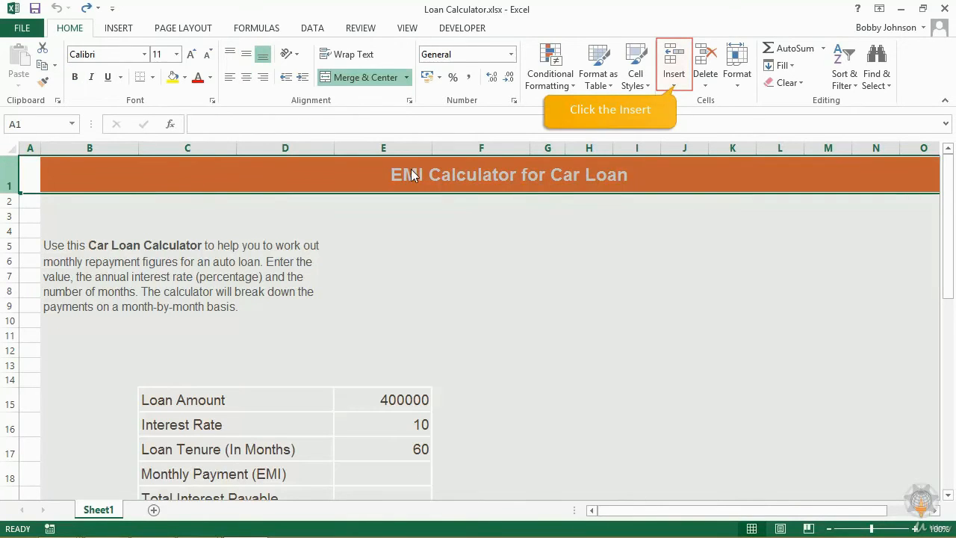
left_click(675, 85)
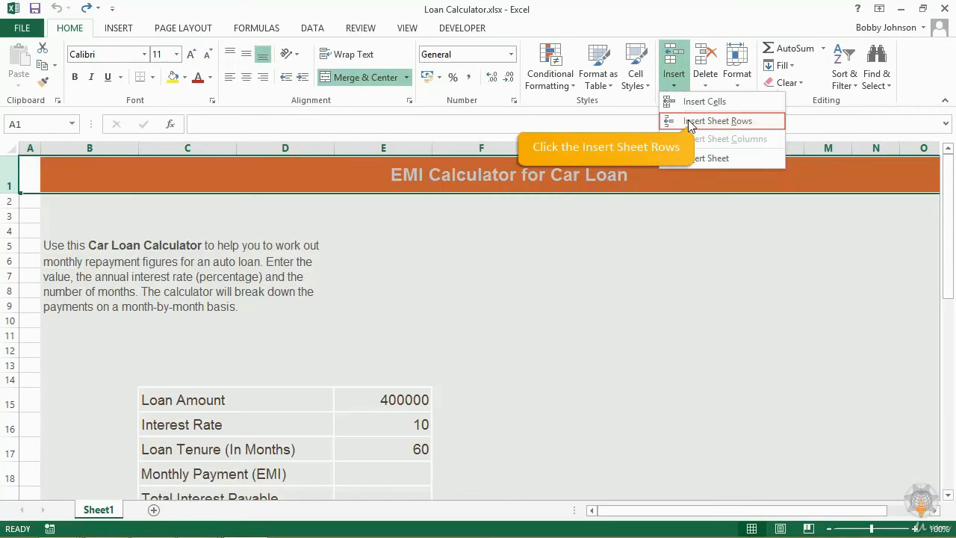
left_click(688, 120)
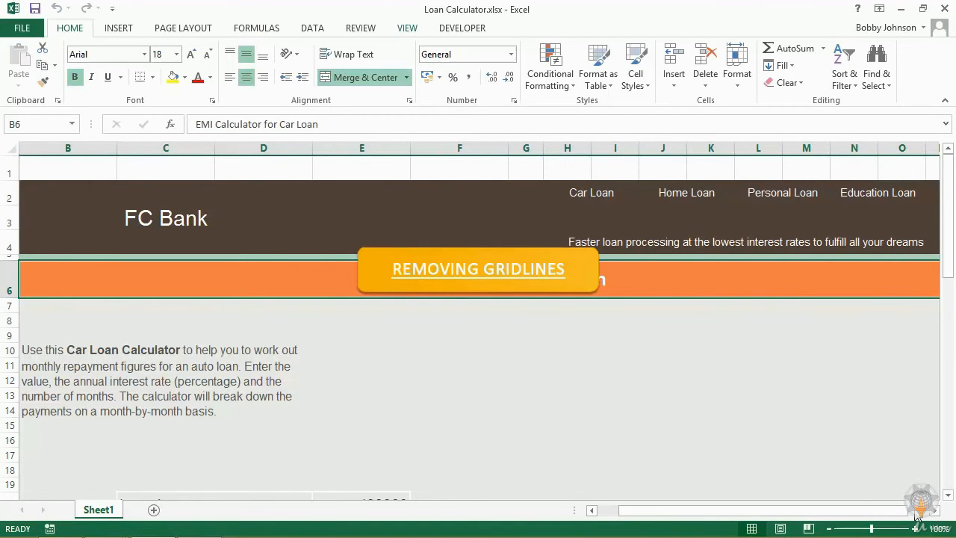
Hide the gridlines on Sheet1.
left_click_drag(682, 512, 663, 513)
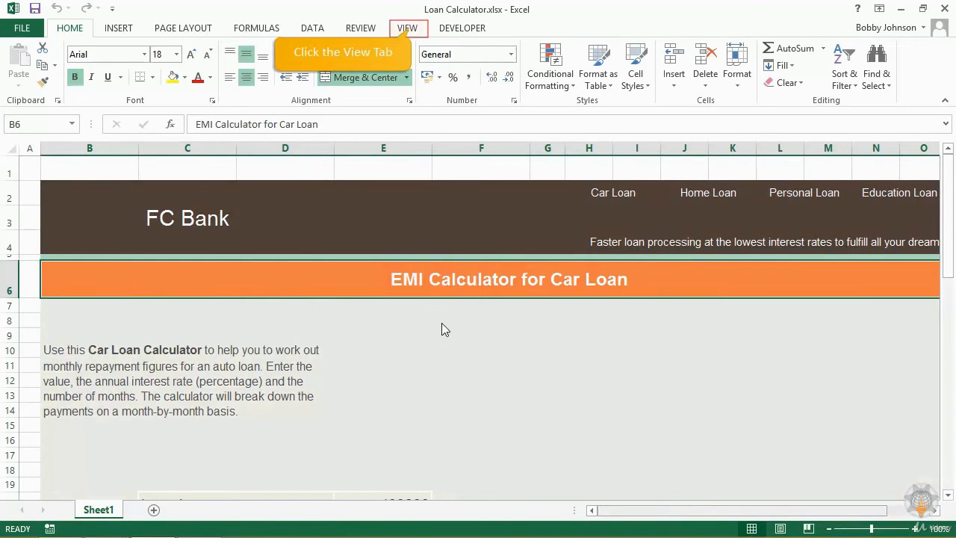
left_click(405, 29)
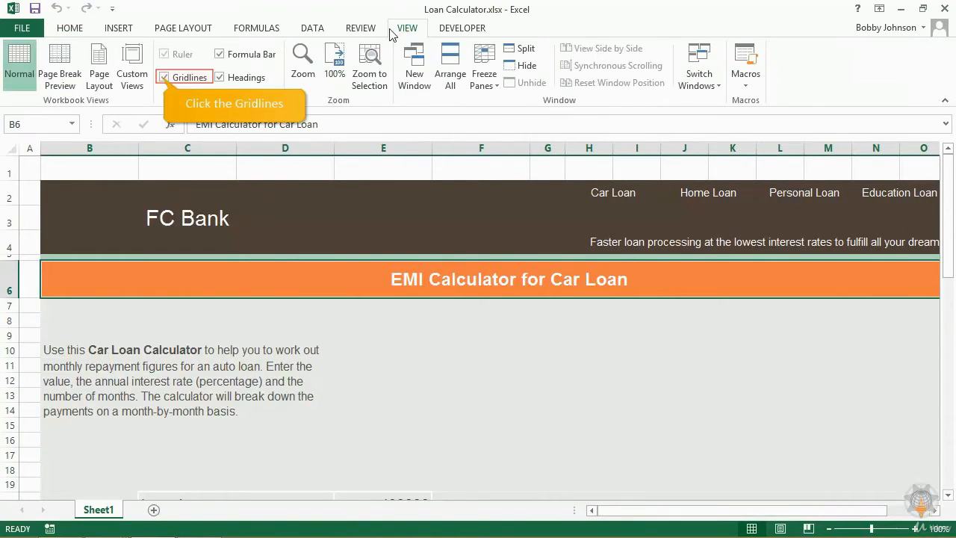
left_click(165, 77)
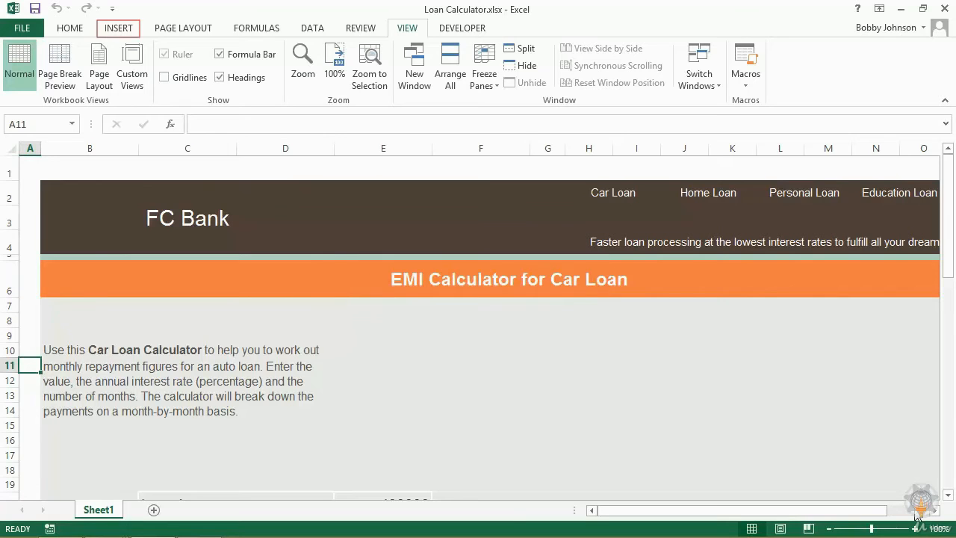
Insert bank-logo.png from the Loan Calculator Picture folder and place it in the brown header just before the "FC Bank" text.
left_click(117, 28)
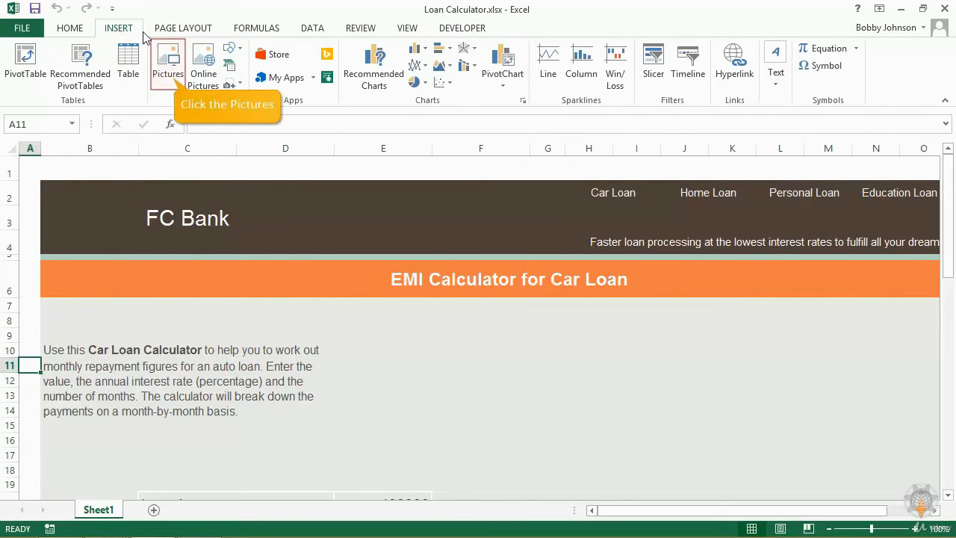
left_click(171, 62)
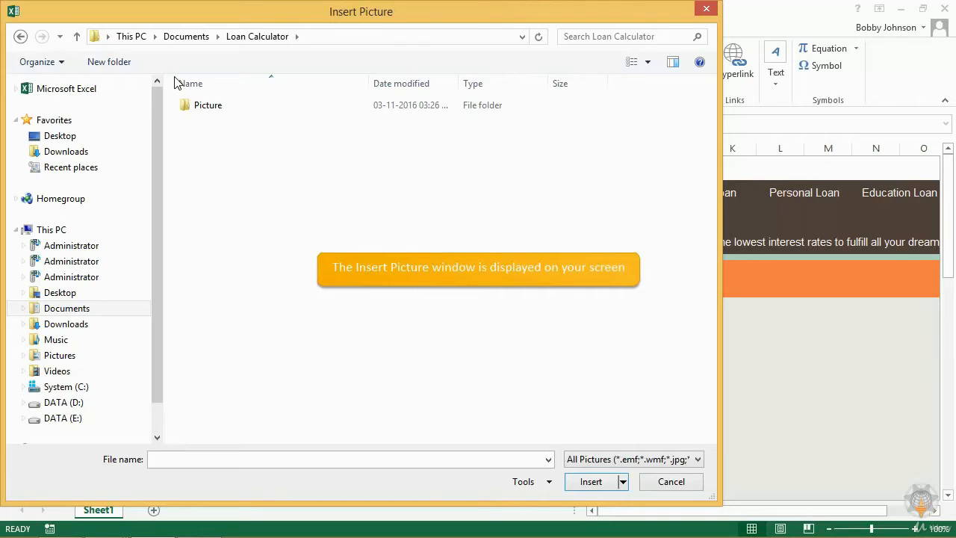
double_click(208, 105)
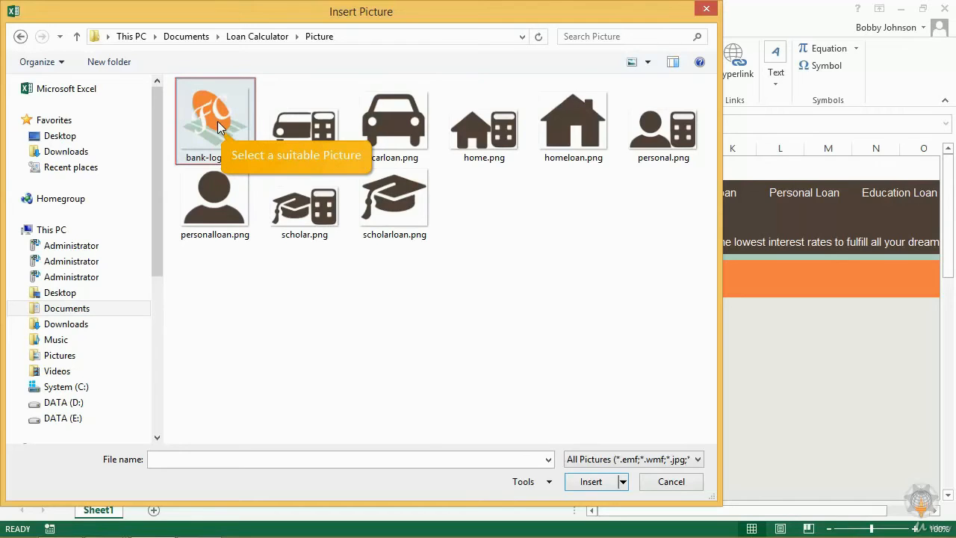
left_click(217, 121)
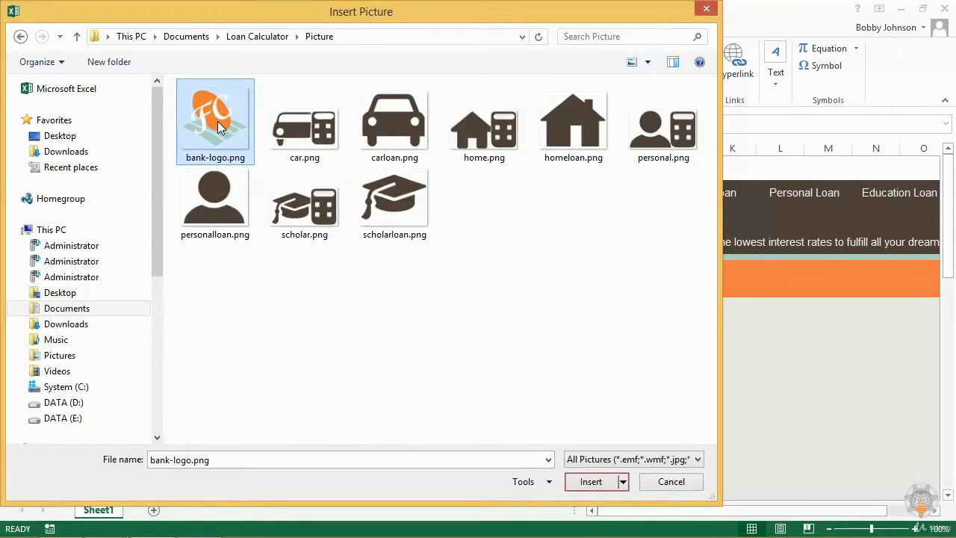
left_click(590, 481)
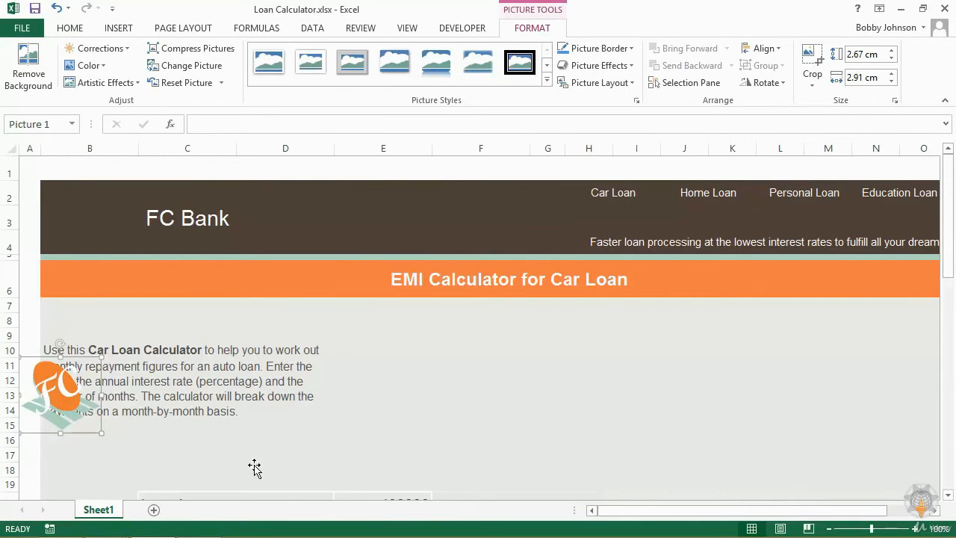
left_click_drag(65, 392, 97, 218)
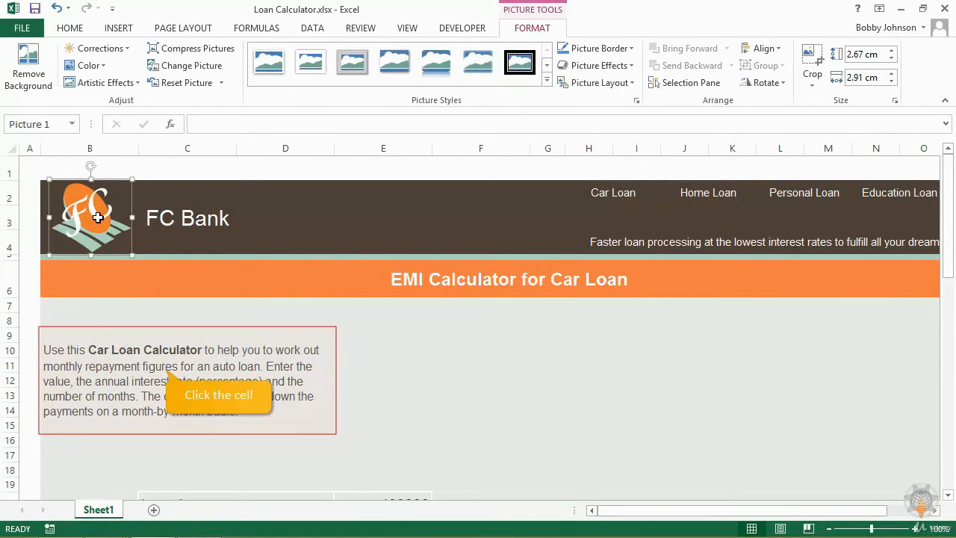
Move the merged Car Loan Calculator description from B9 to D9.
left_click(136, 385)
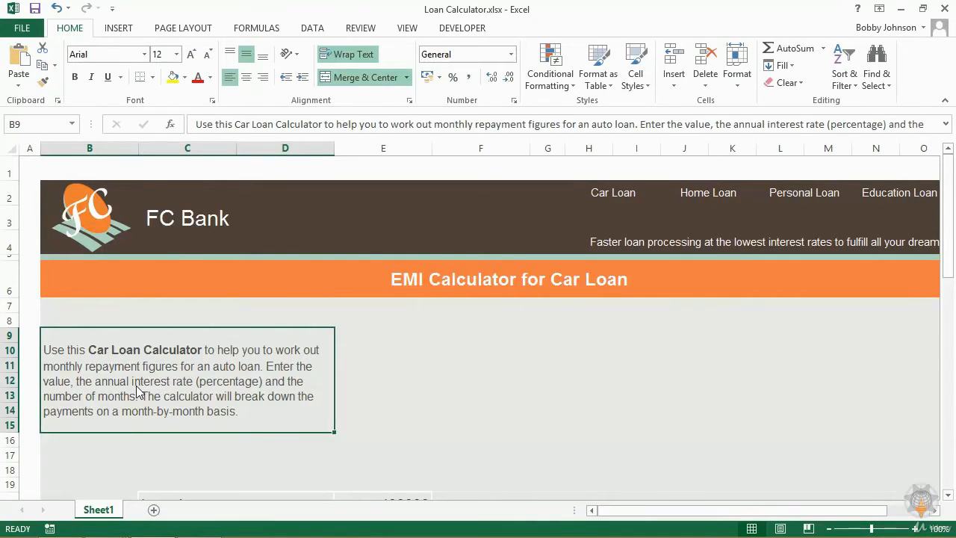
left_click_drag(202, 327, 429, 341)
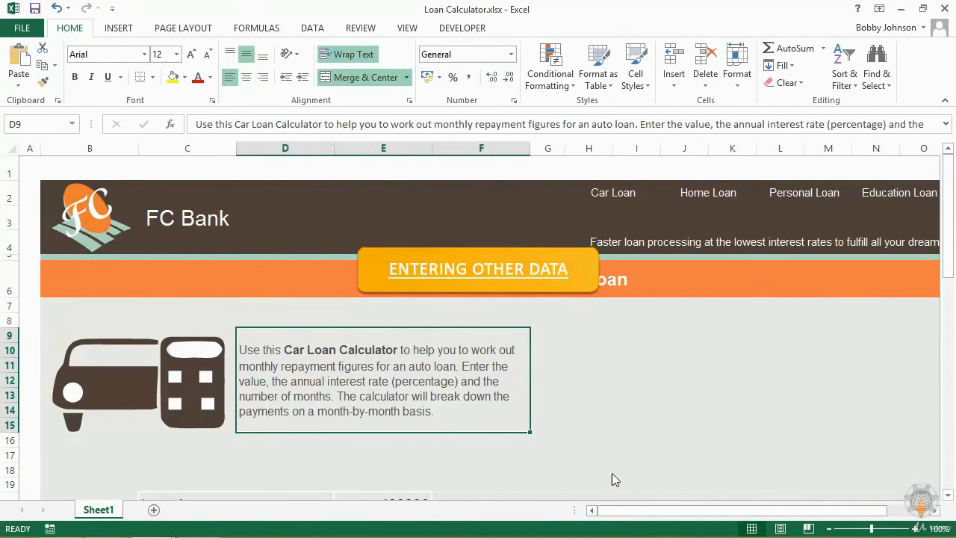
Draw a left block arrow about 0.5 cm high and 1.38 cm wide in F20, beside the Loan Amount value.
key("ctrl+End")
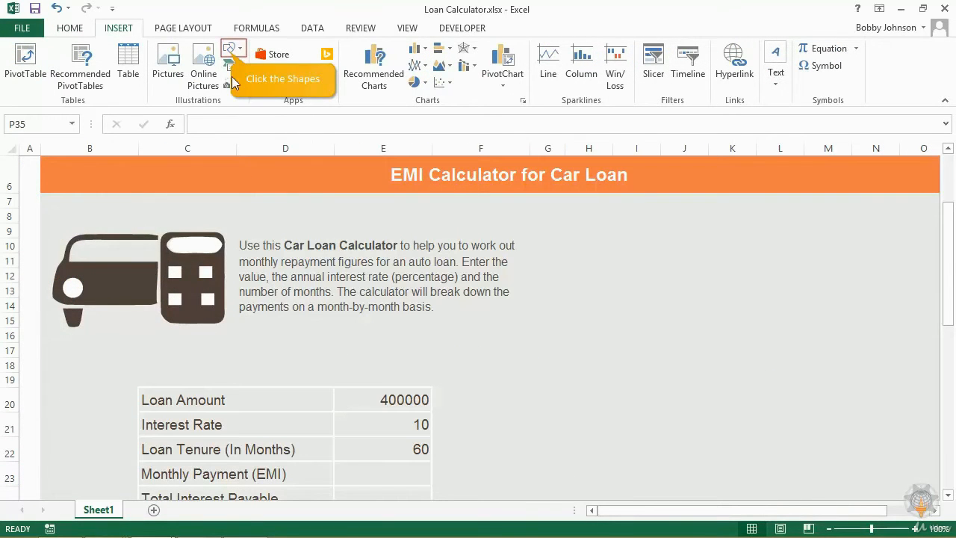
left_click(232, 51)
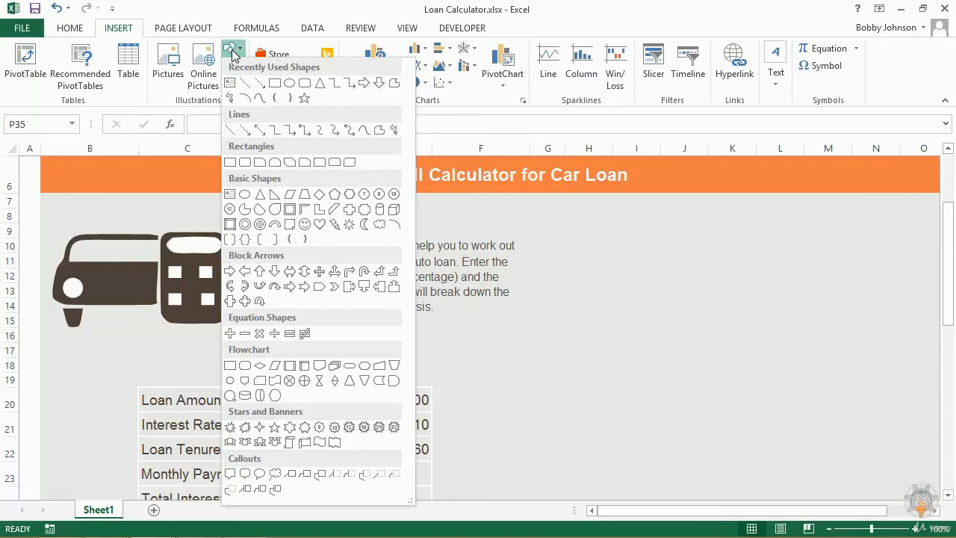
left_click(245, 273)
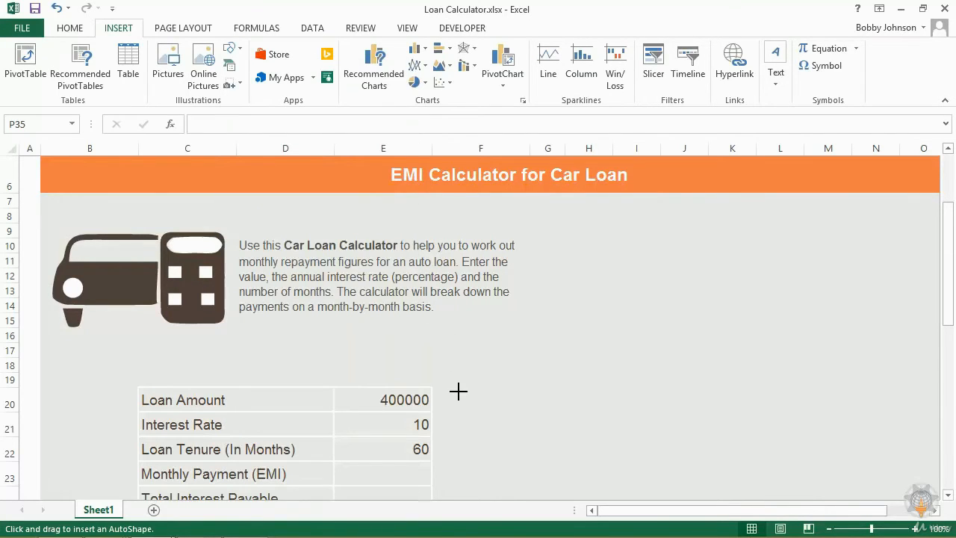
left_click_drag(459, 390, 483, 403)
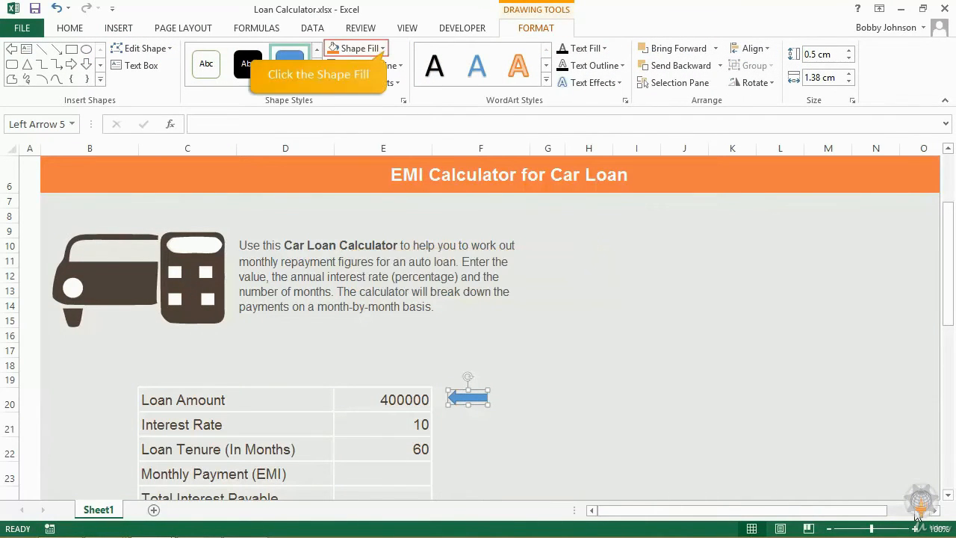
Fill the left arrow with custom green, RGB 173, 210, 191, and remove its outline.
left_click(382, 51)
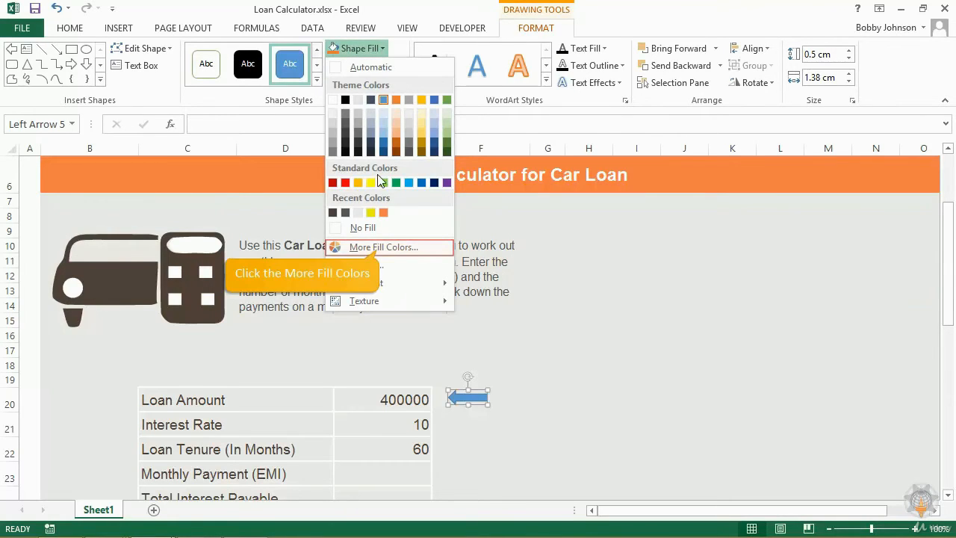
left_click(378, 249)
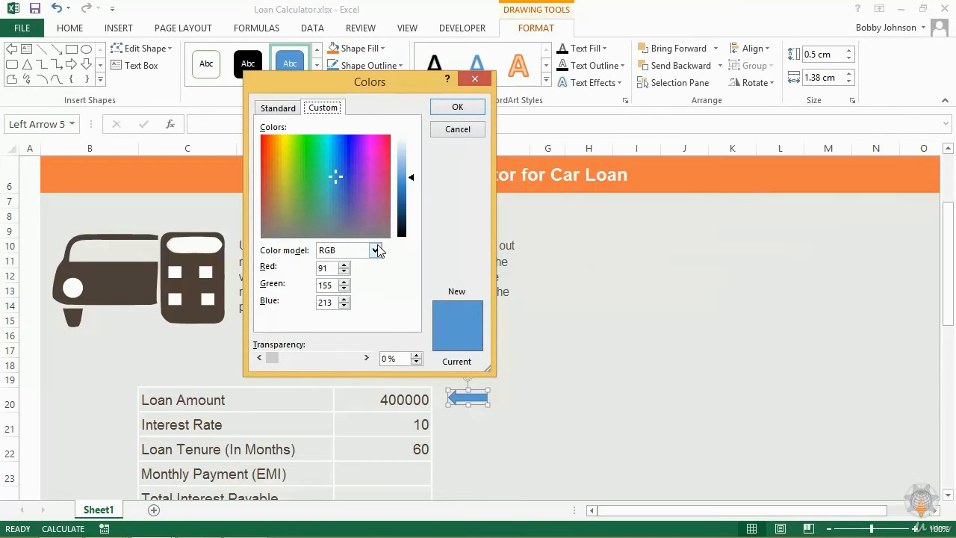
left_click(310, 209)
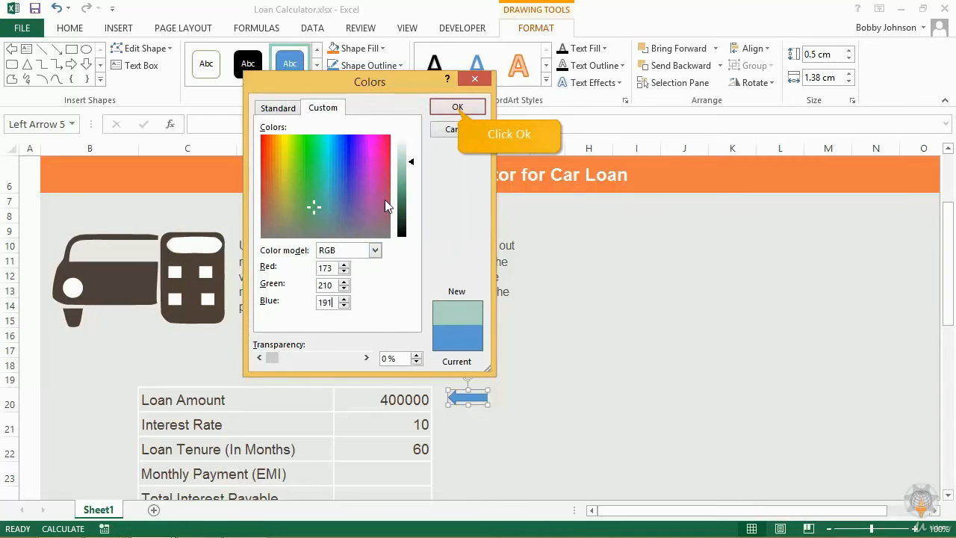
left_click(457, 107)
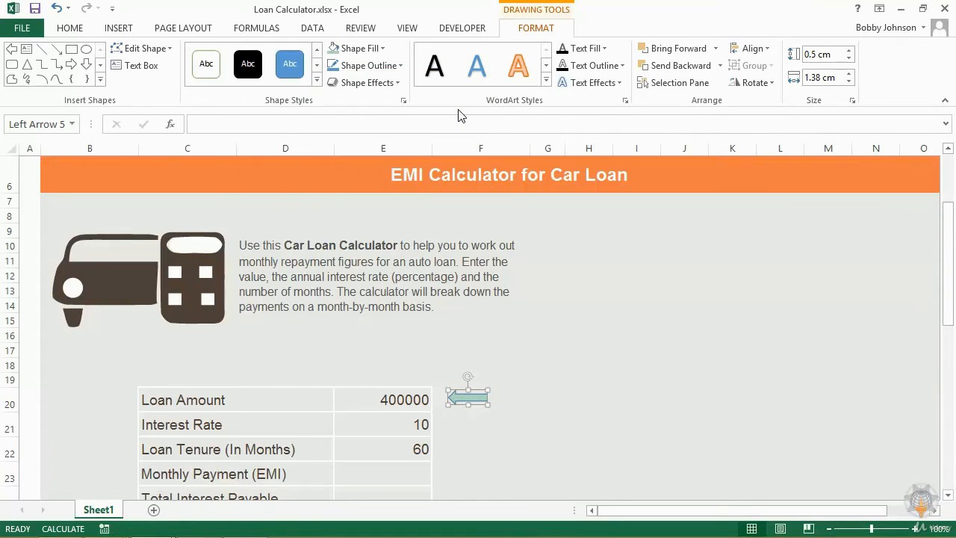
left_click(400, 66)
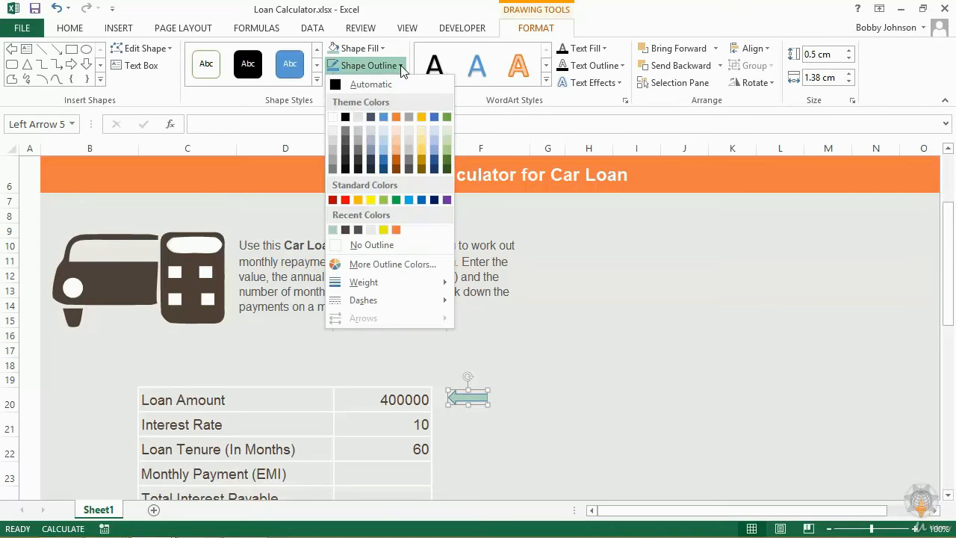
left_click(383, 244)
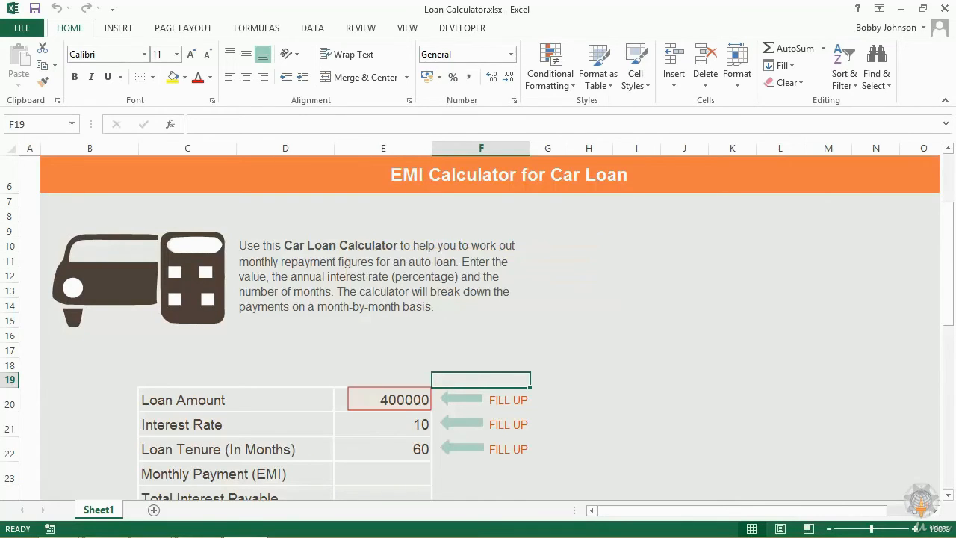
Format the Loan Amount value in E20 as Currency with 0 decimal places and the $ English (United States) symbol.
left_click(406, 401)
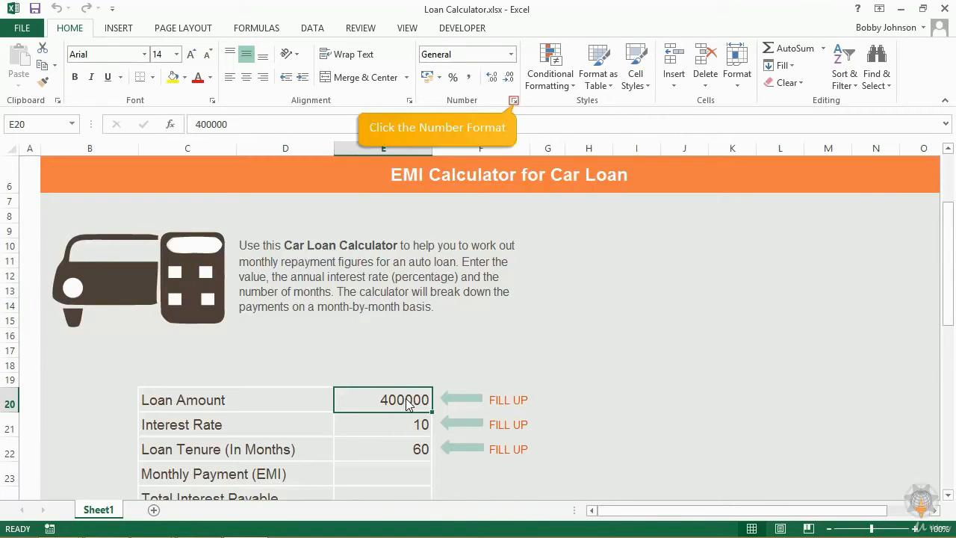
left_click(513, 101)
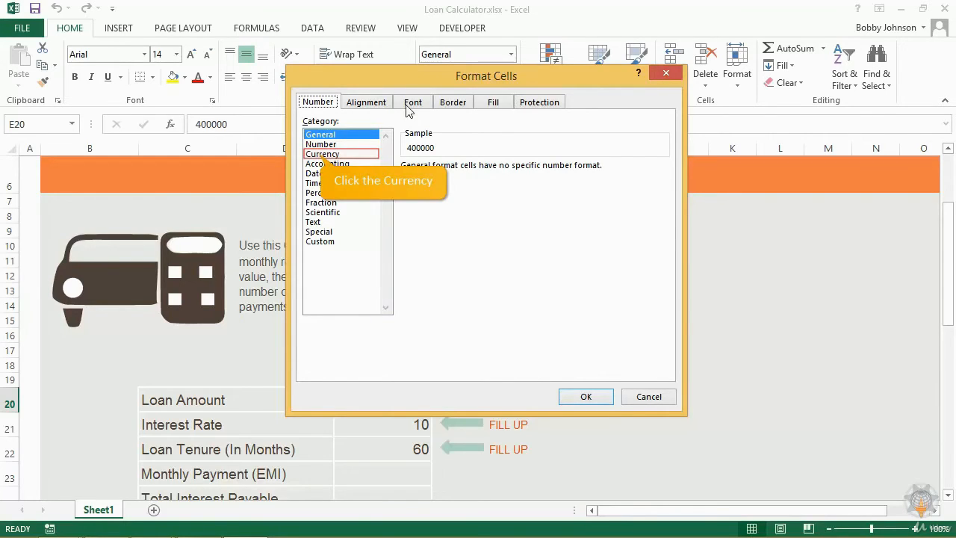
left_click(322, 154)
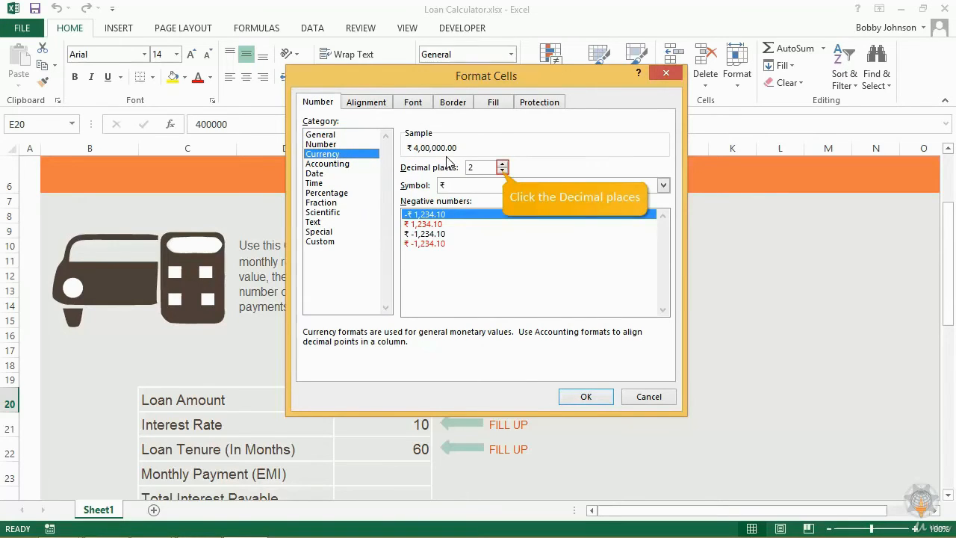
left_click(502, 171)
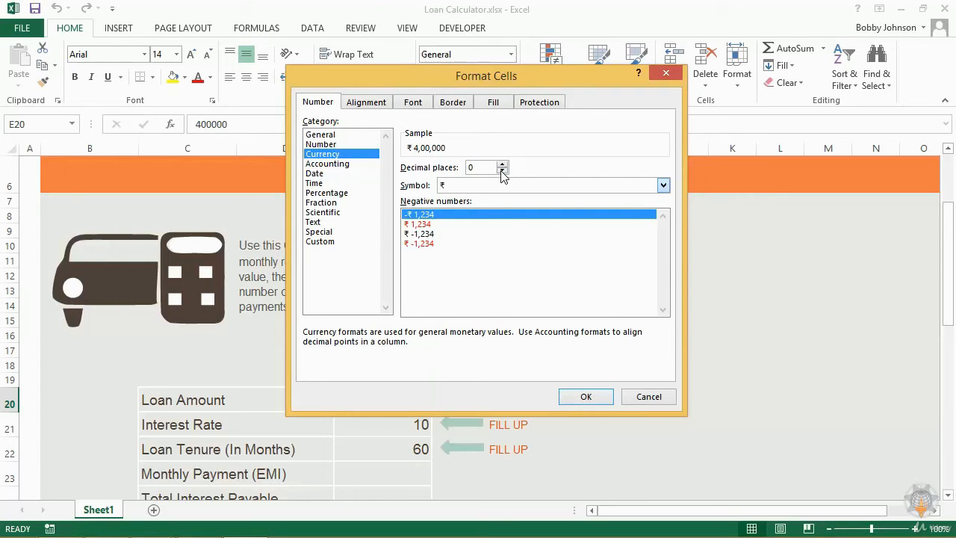
left_click(661, 185)
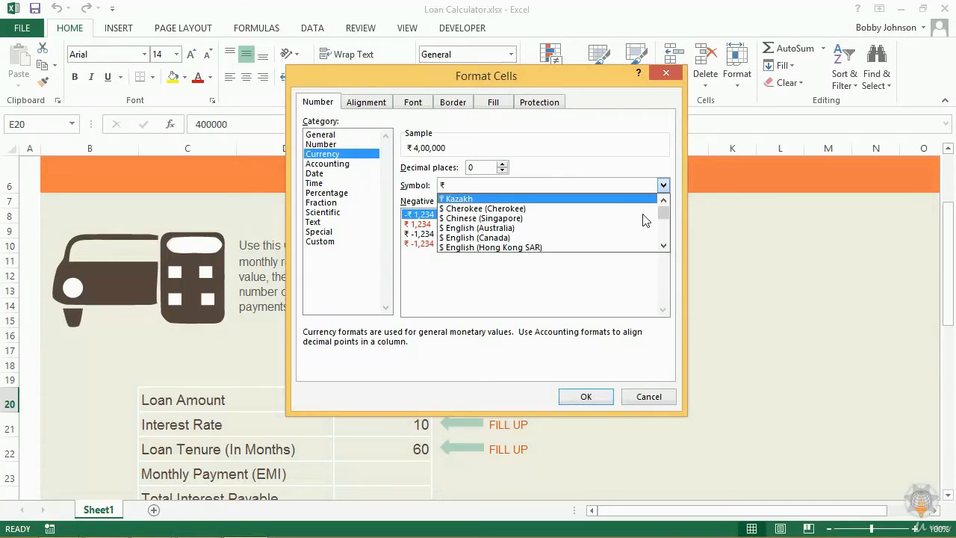
scroll(643, 219, "down", 4)
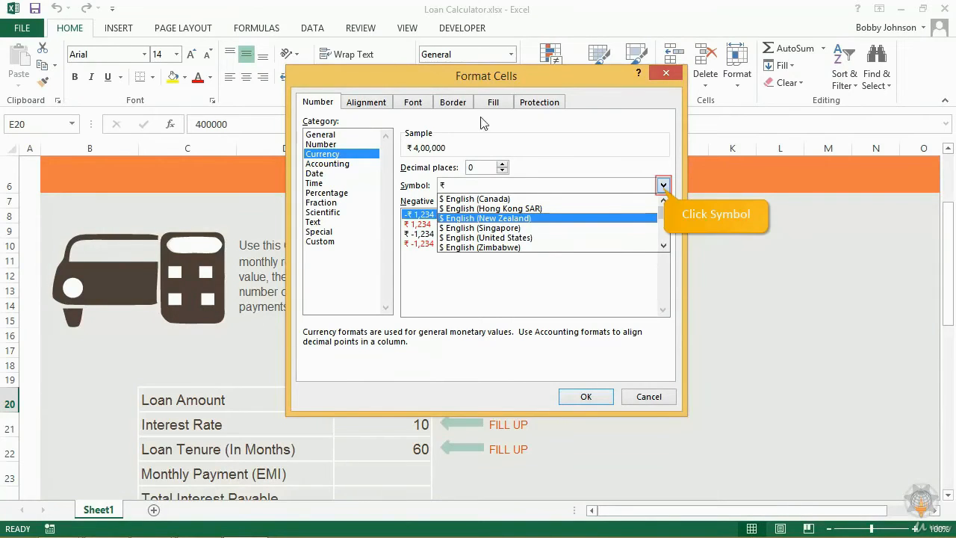
left_click(528, 237)
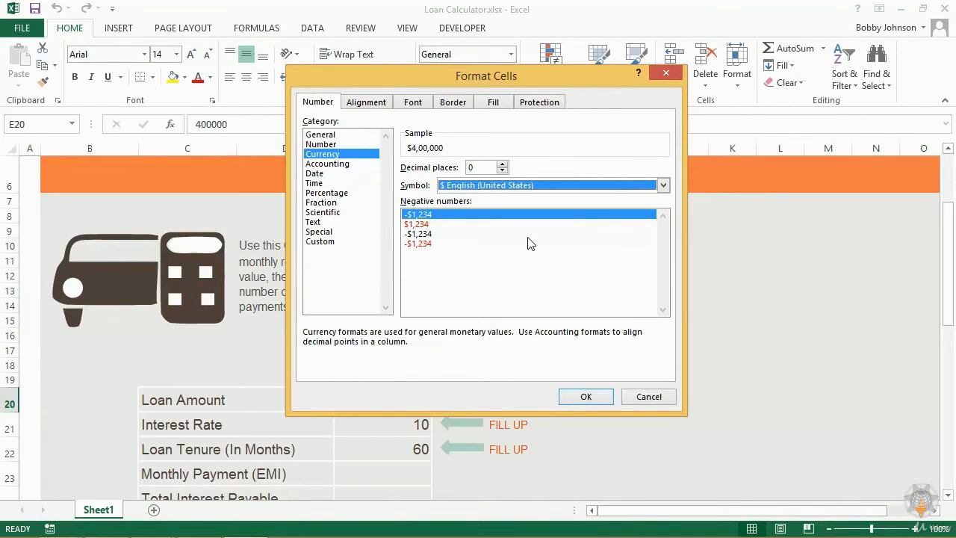
left_click(586, 396)
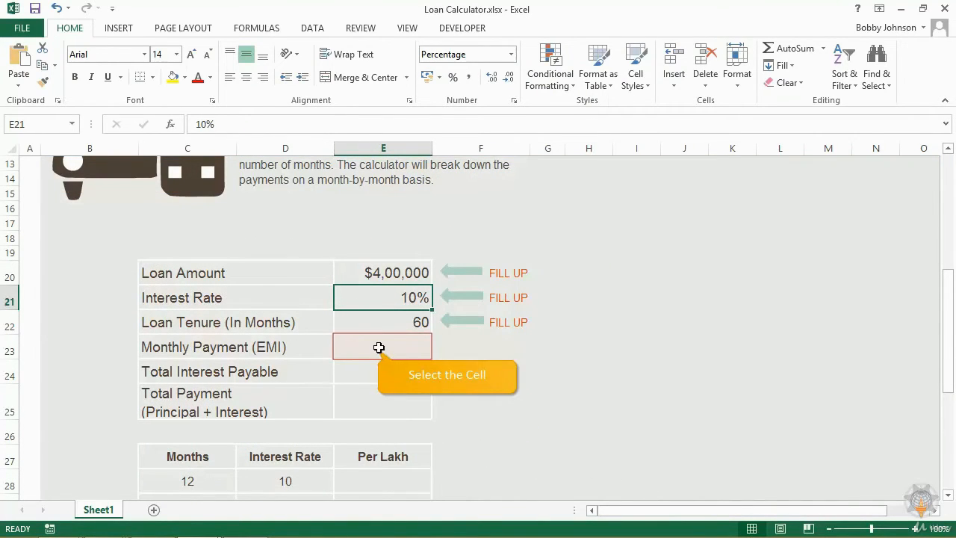
Calculate the Monthly Payment (EMI) in E23 with the formula =-PMT(E21/12,E22,E20).
left_click(380, 347)
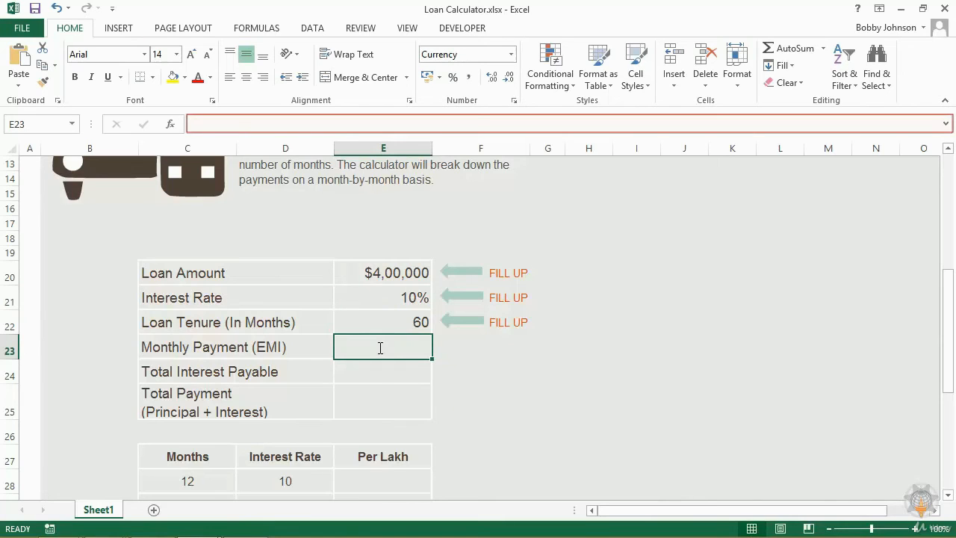
left_click(197, 124)
type("=-PMT(")
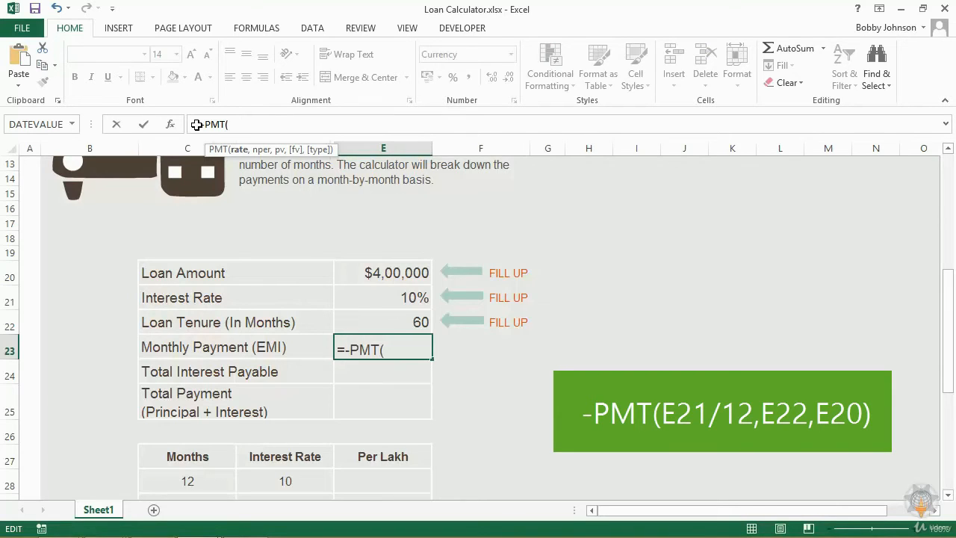
left_click(412, 297)
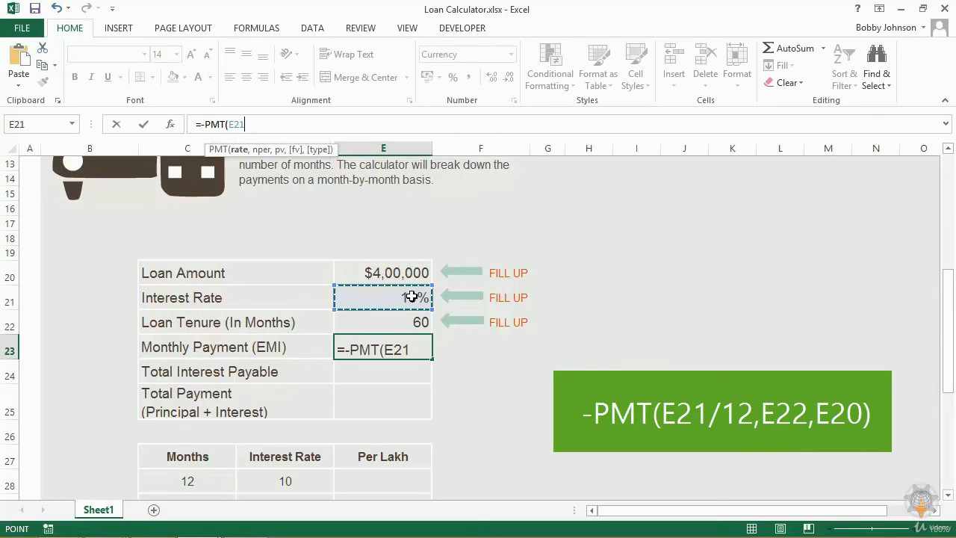
type("/12")
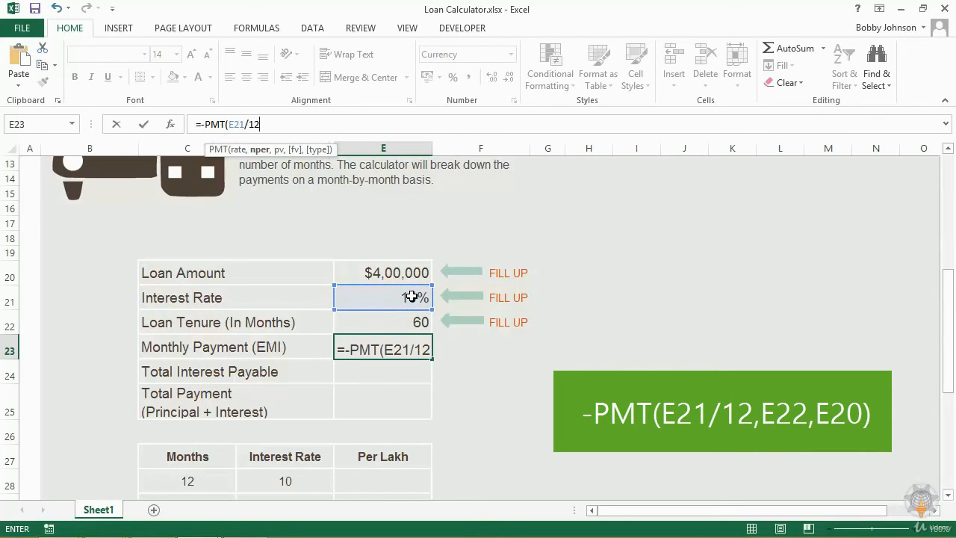
type(",")
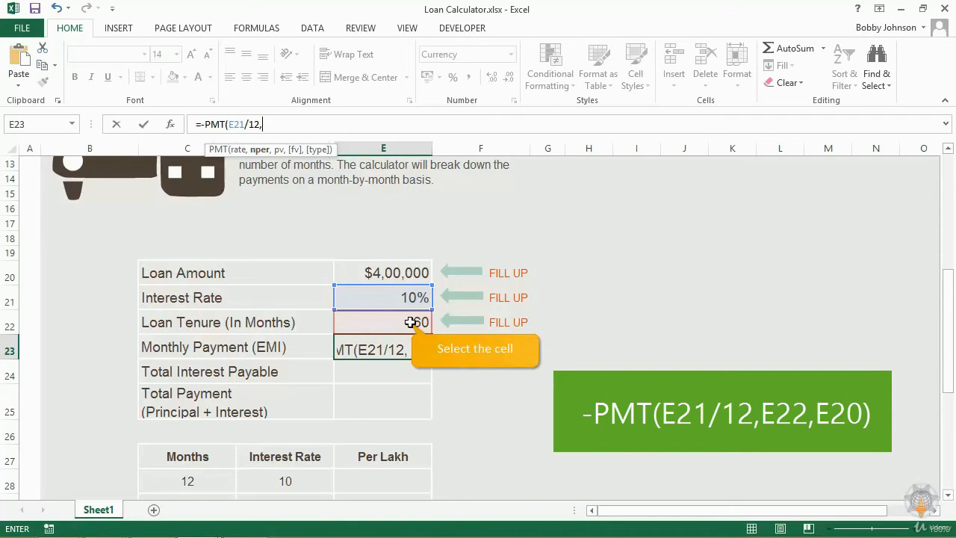
left_click(410, 321)
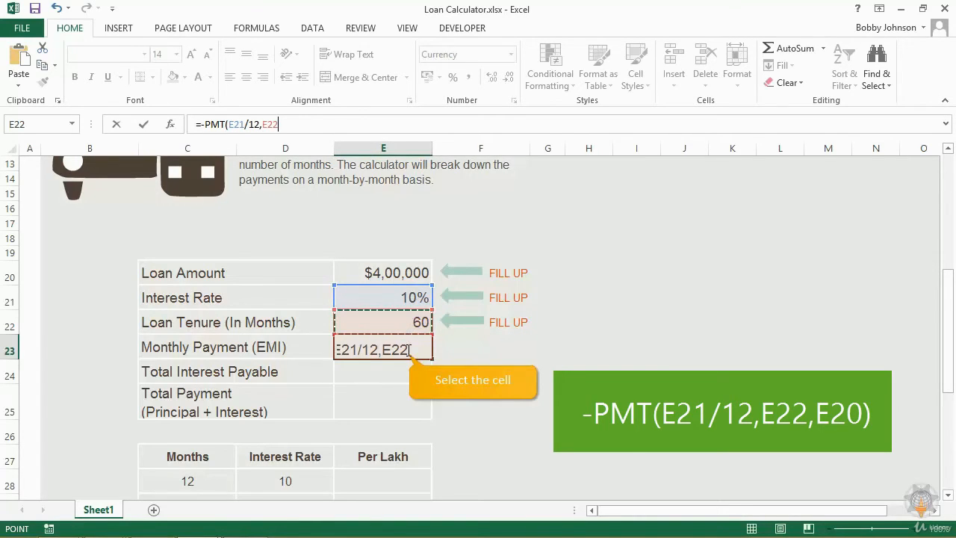
left_click(410, 350)
type(",")
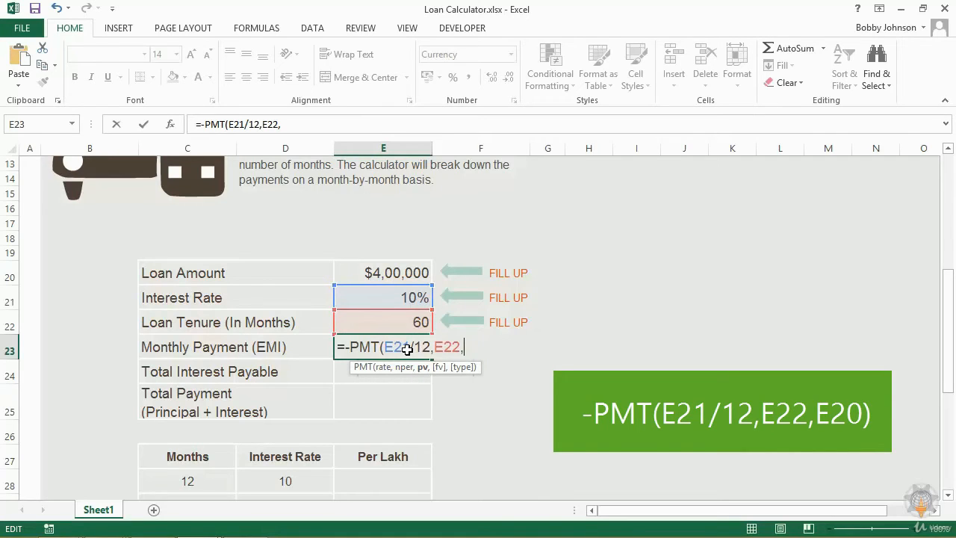
left_click(413, 268)
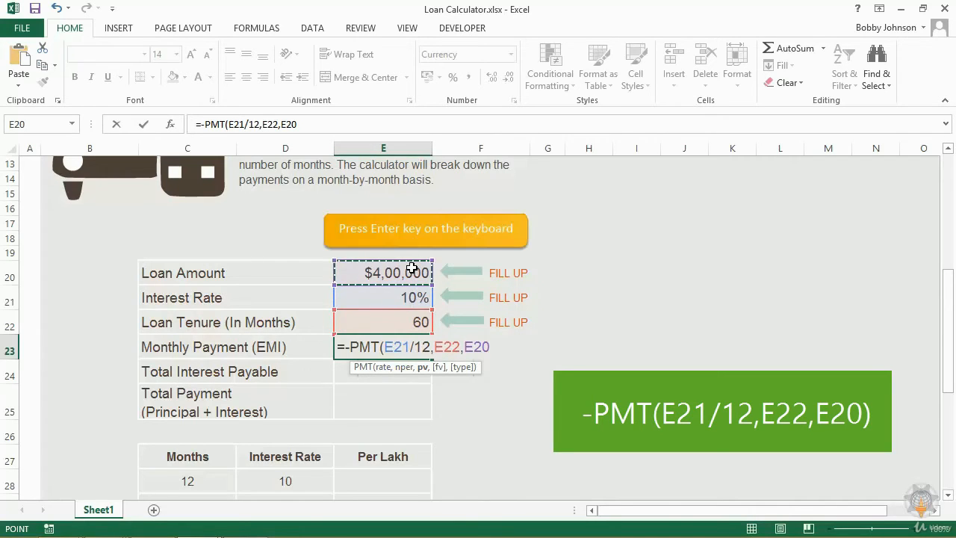
key("Return")
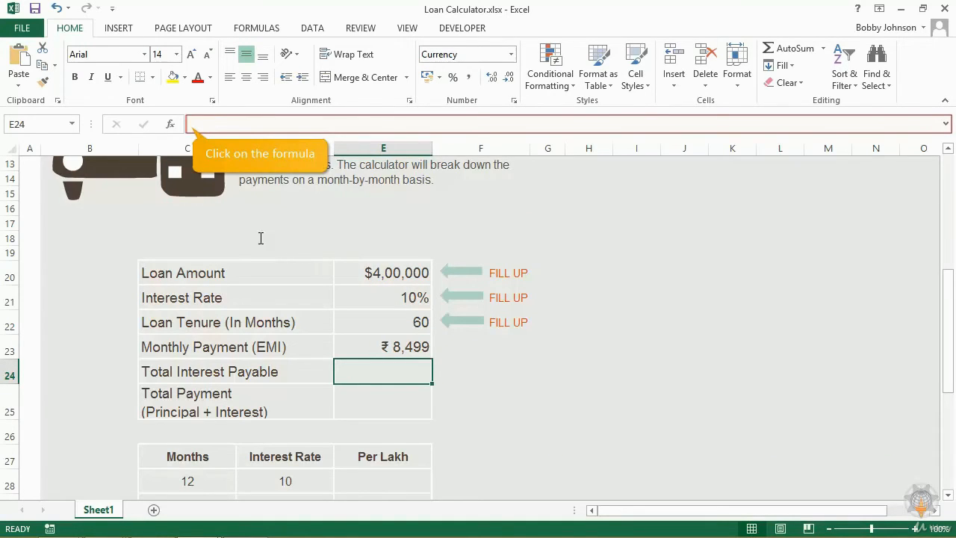
Begin the Total Interest Payable formula in E24 as =-CUMIPMT(E21/12,E22*12, using the interest rate and loan tenure cells.
left_click(195, 124)
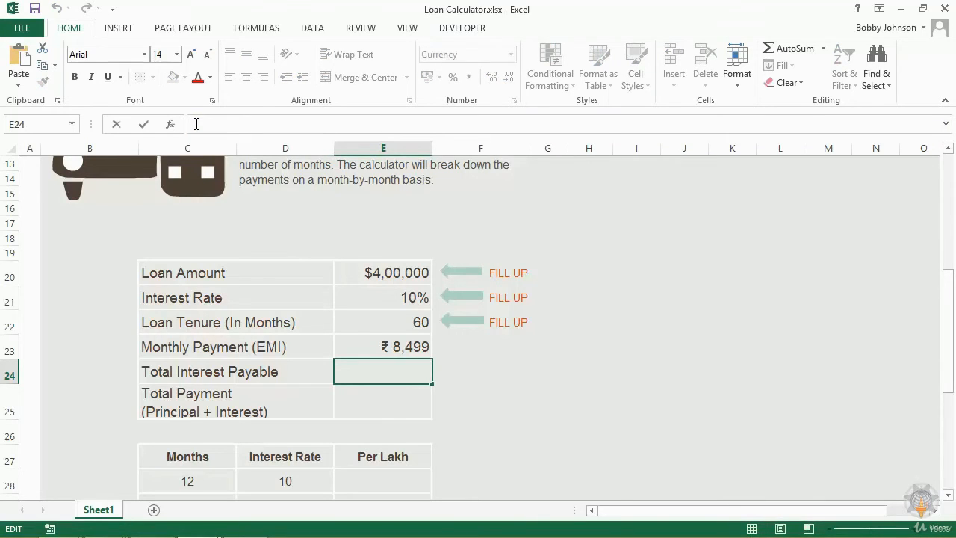
type("=-CUM")
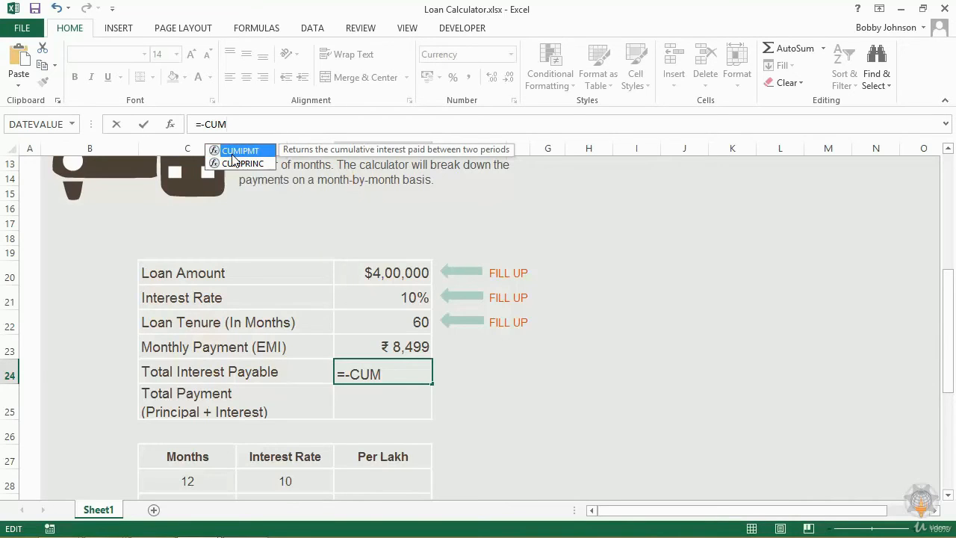
double_click(233, 150)
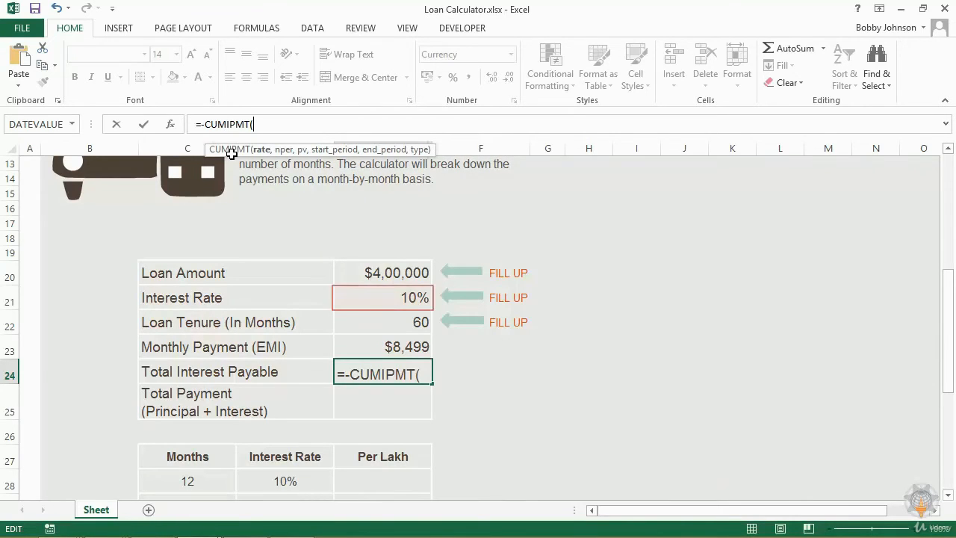
left_click(415, 302)
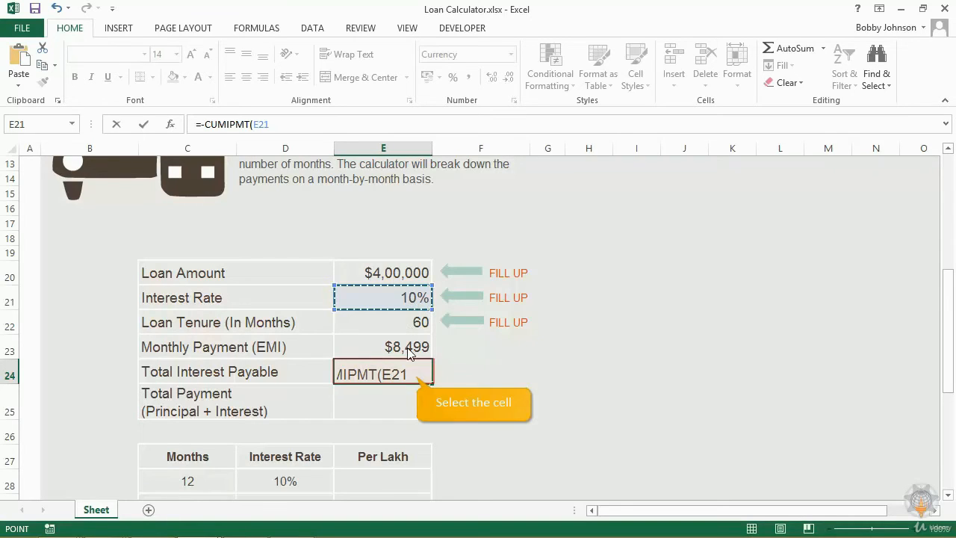
type("/12")
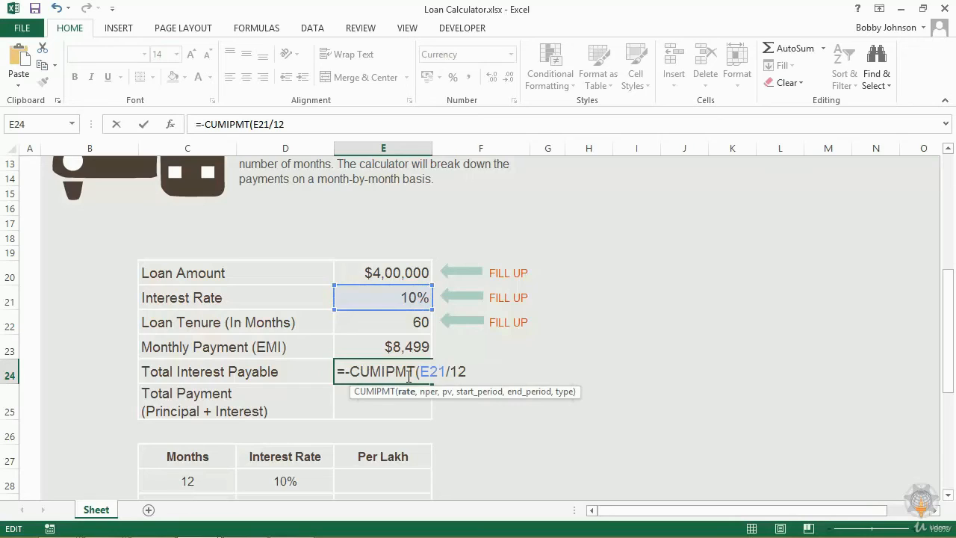
type(",")
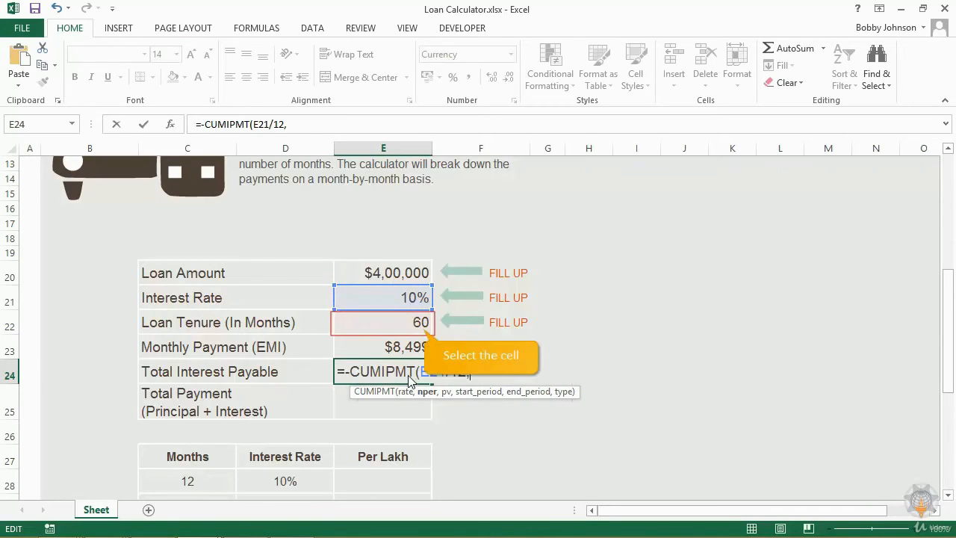
left_click(410, 318)
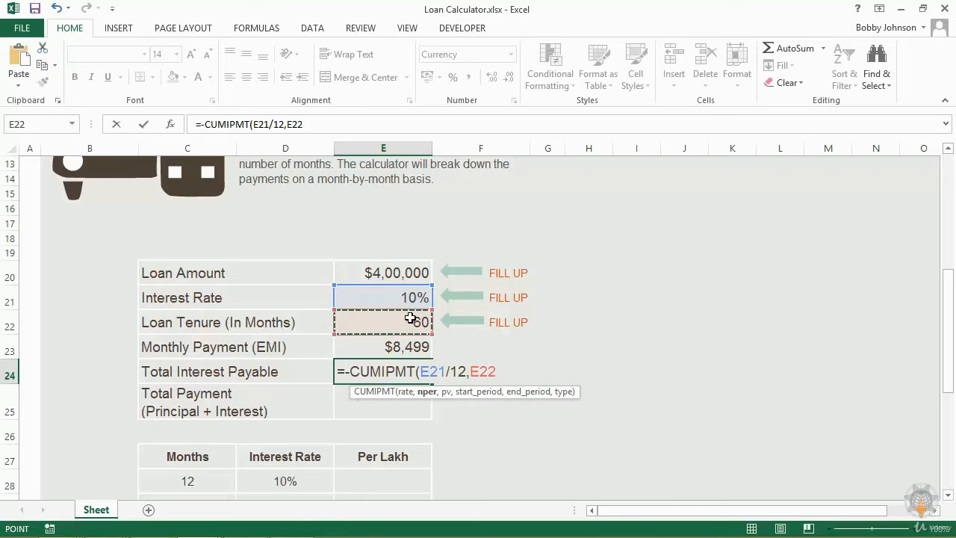
type("*12")
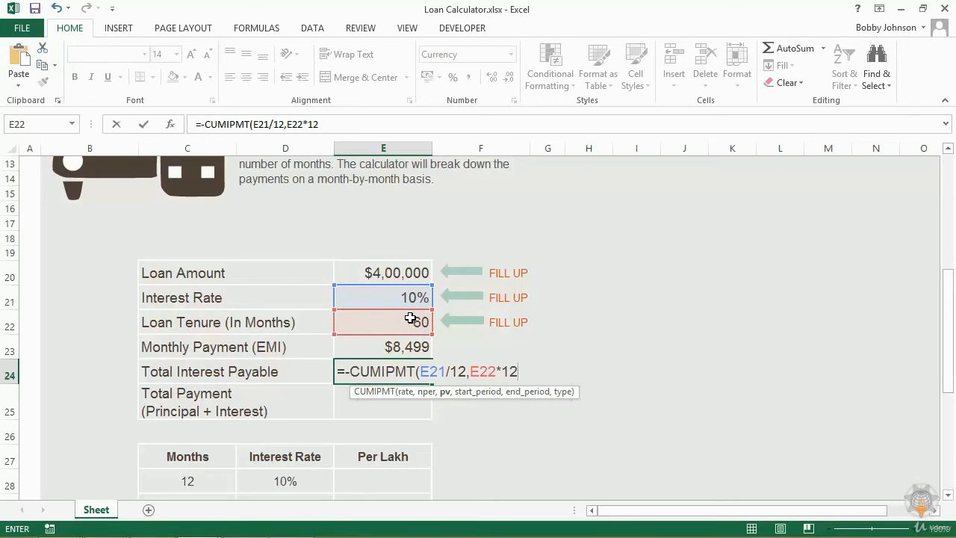
Complete the Total Interest Payable formula in E24 as =-CUMIPMT(E21/12,E22*12,E20,1,E22,0).
type(",")
left_click(409, 264)
type(",1")
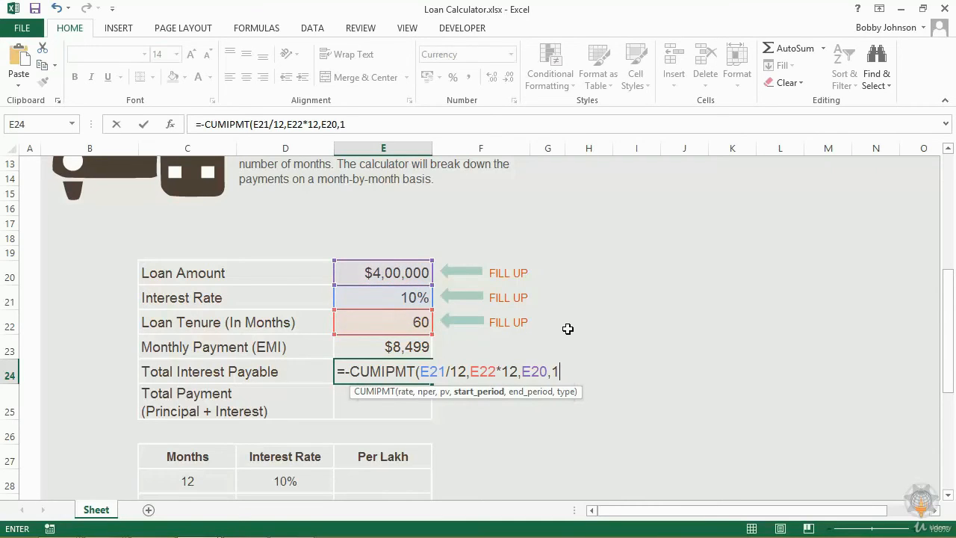
type(",")
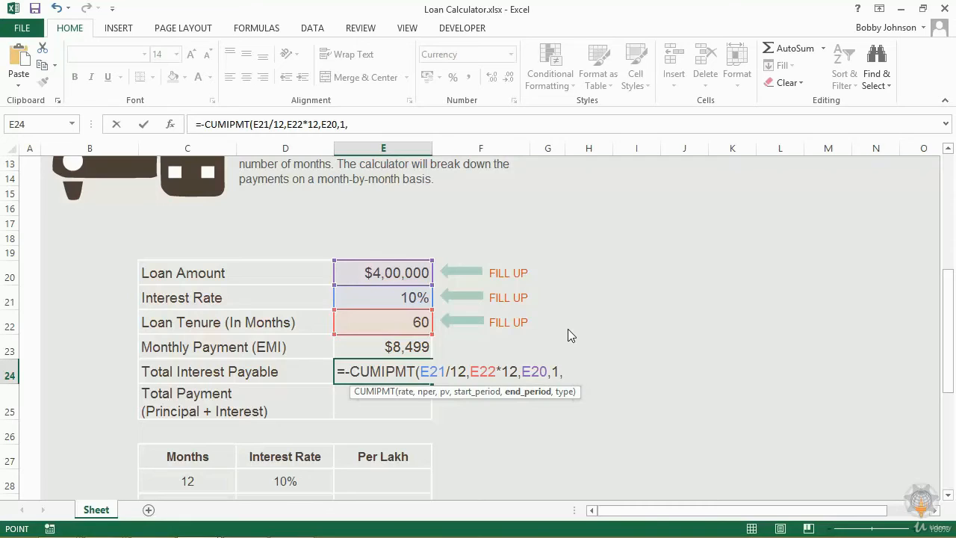
left_click(419, 330)
type(",0)")
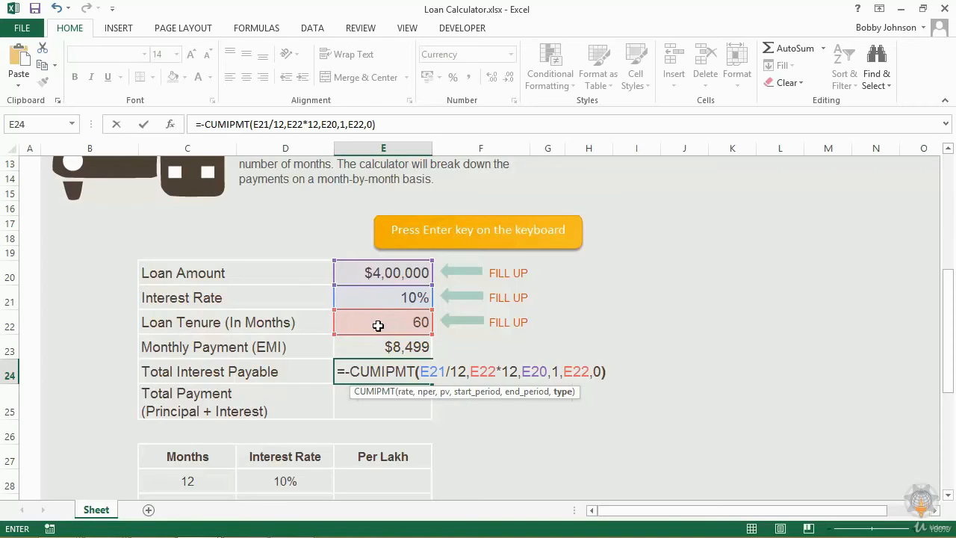
key("Return")
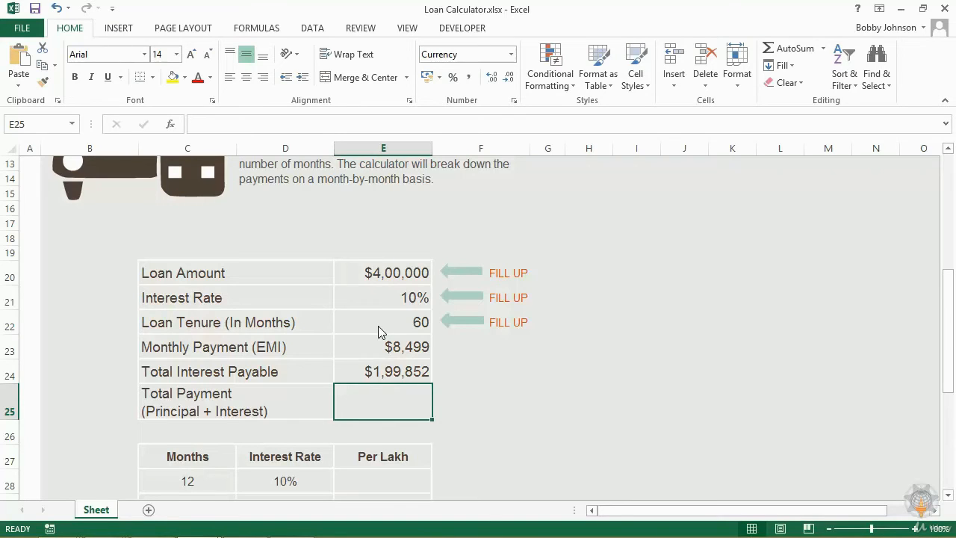
Calculate the Total Payment in E25 by summing the loan amount and total interest with =SUM(E20,E24).
left_click(823, 49)
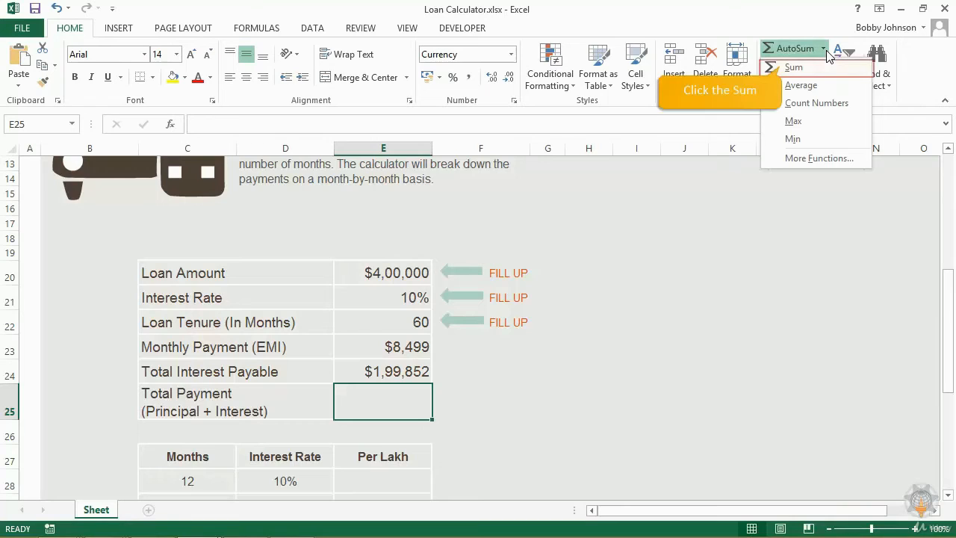
left_click(809, 68)
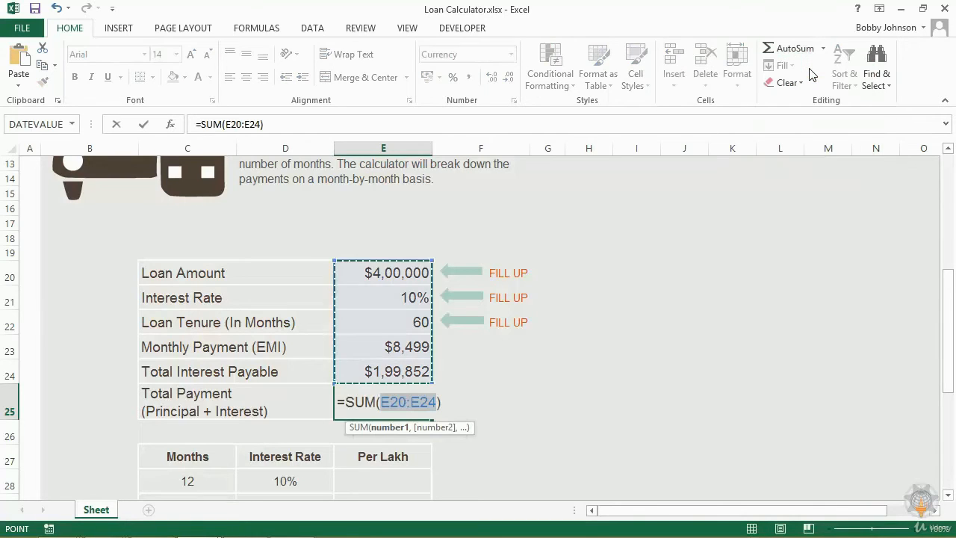
left_click(418, 279)
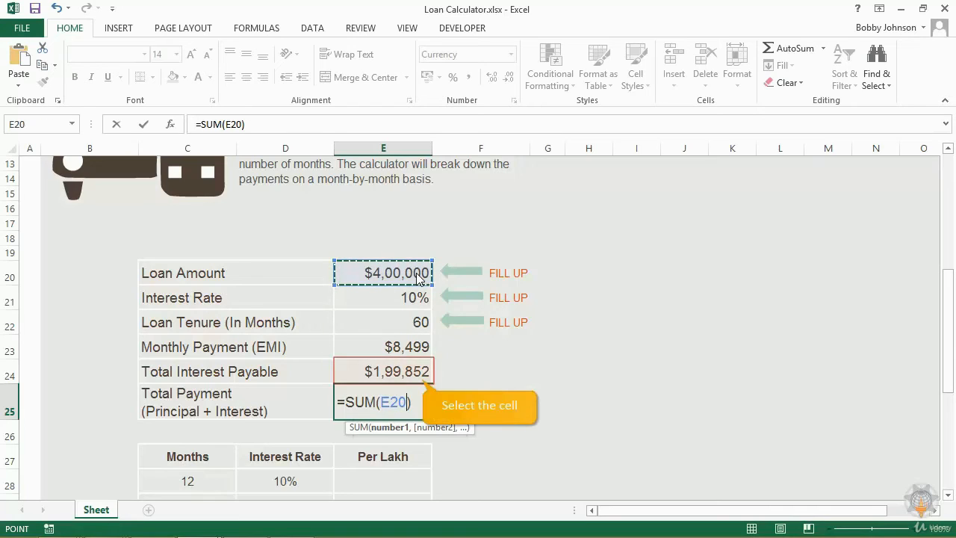
left_click(417, 373, "ctrl")
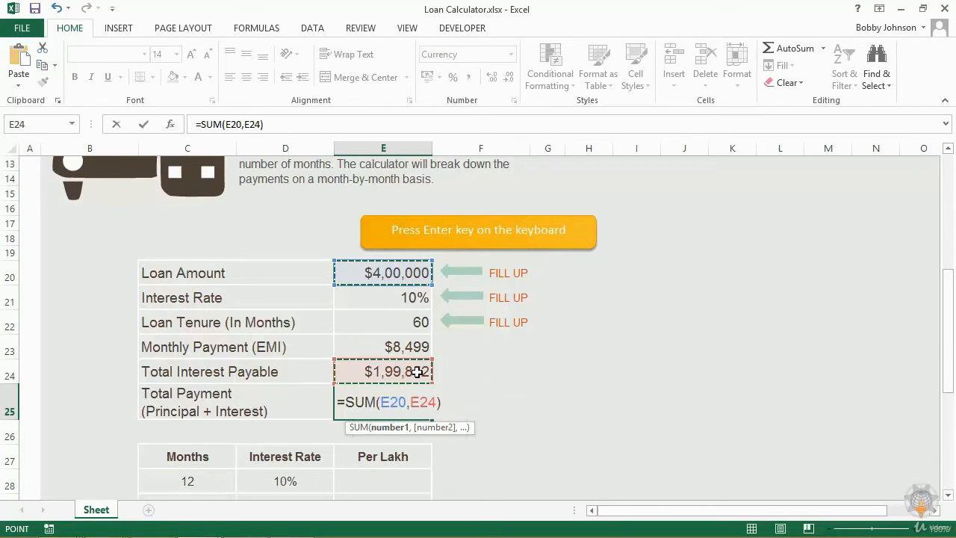
key("Return")
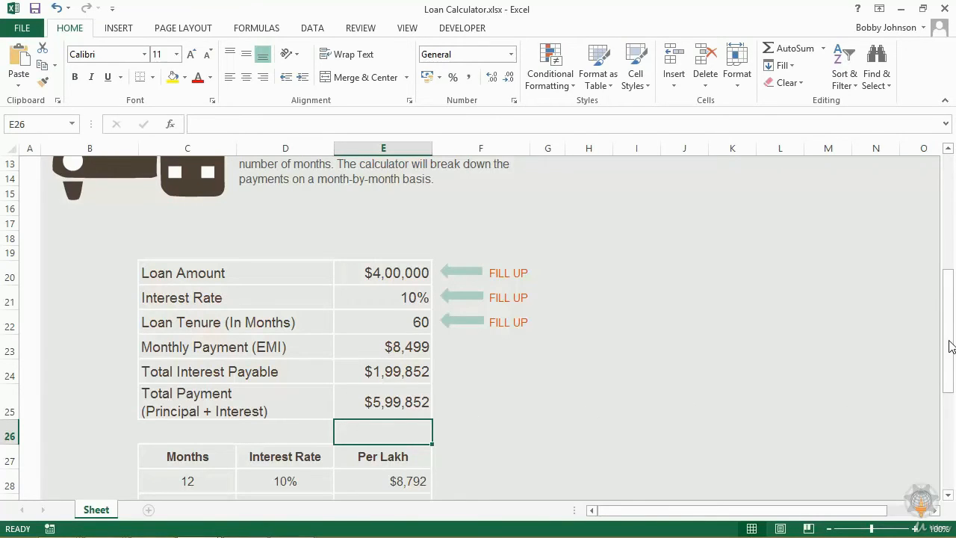
Insert a basic 2-D pie chart from the Loan Amount and Total Interest Payable labels and their values (C20, E20, C24, E24).
left_click_drag(950, 346, 952, 473)
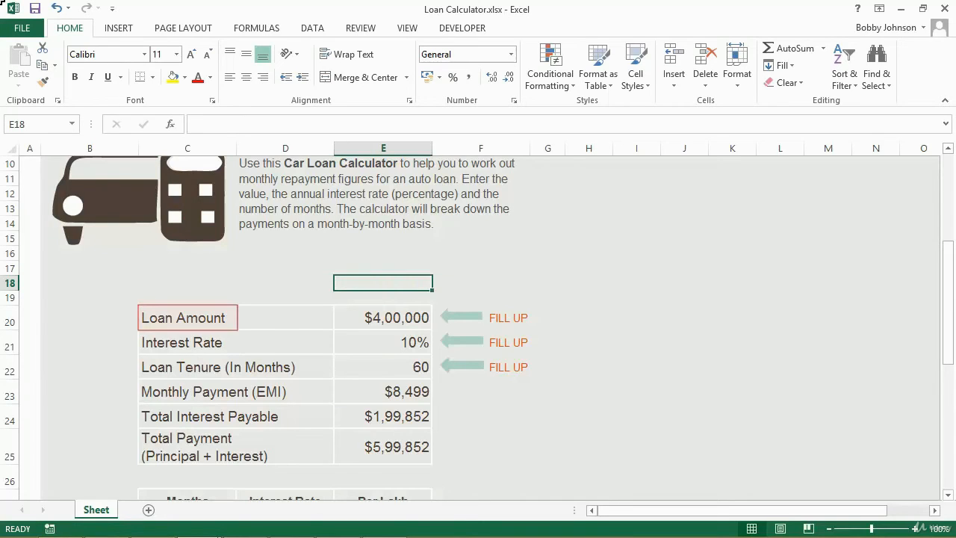
left_click(177, 320)
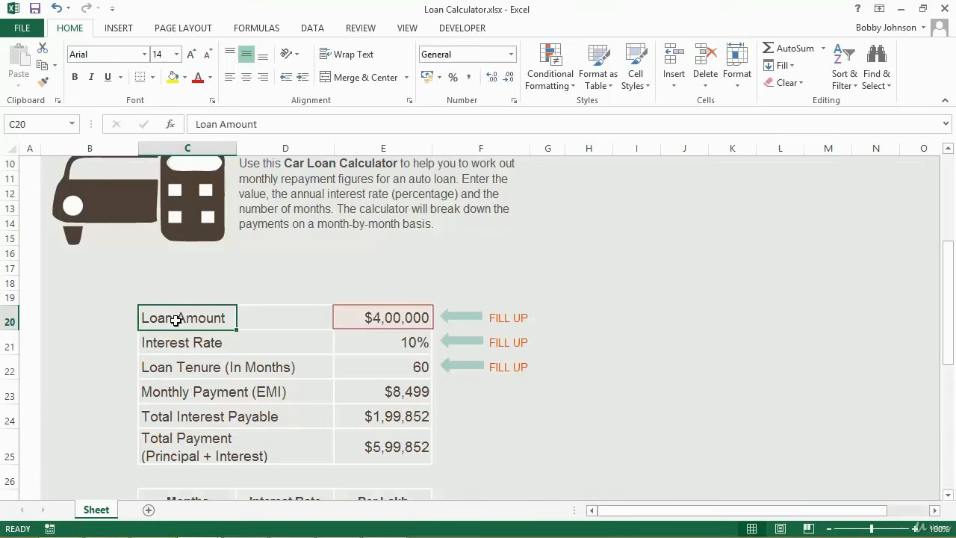
left_click(403, 319, "ctrl")
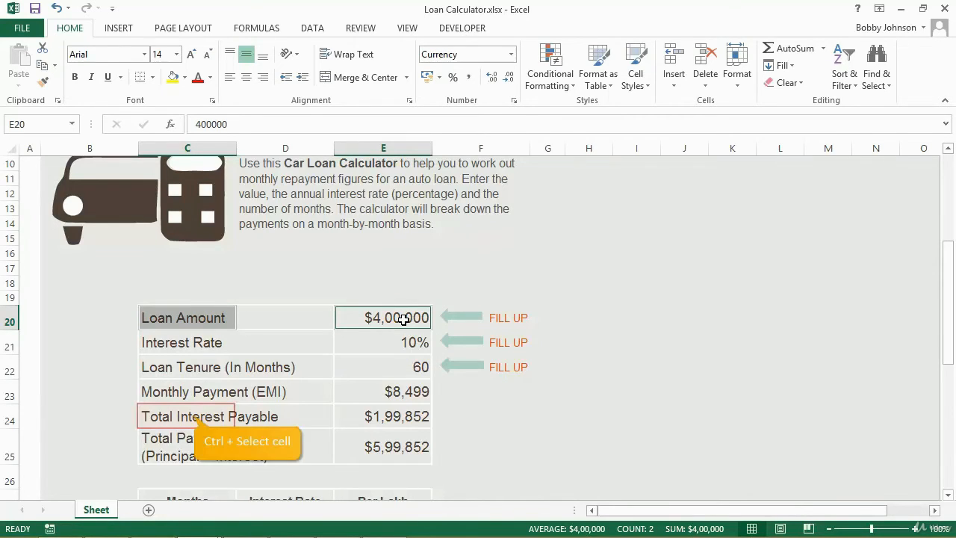
left_click(163, 423, "ctrl")
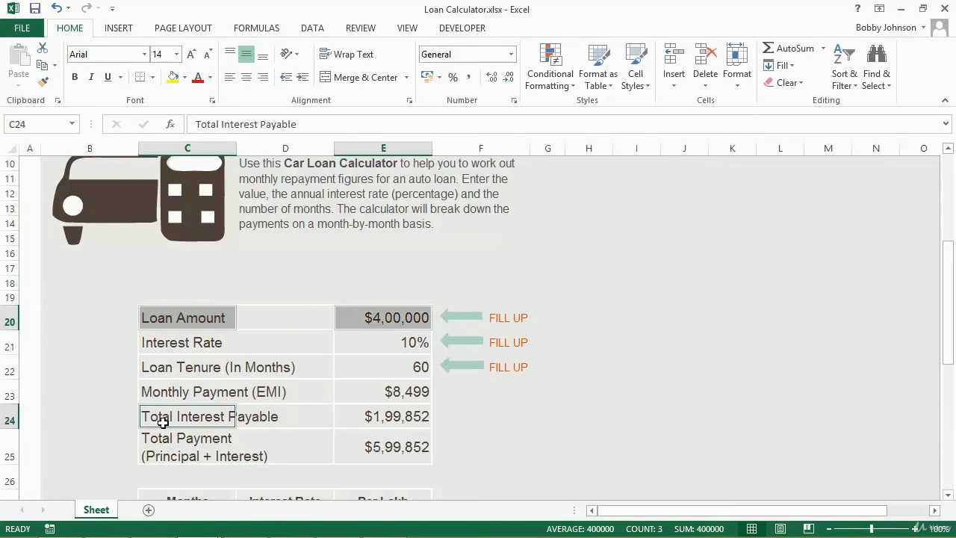
left_click(411, 418, "ctrl")
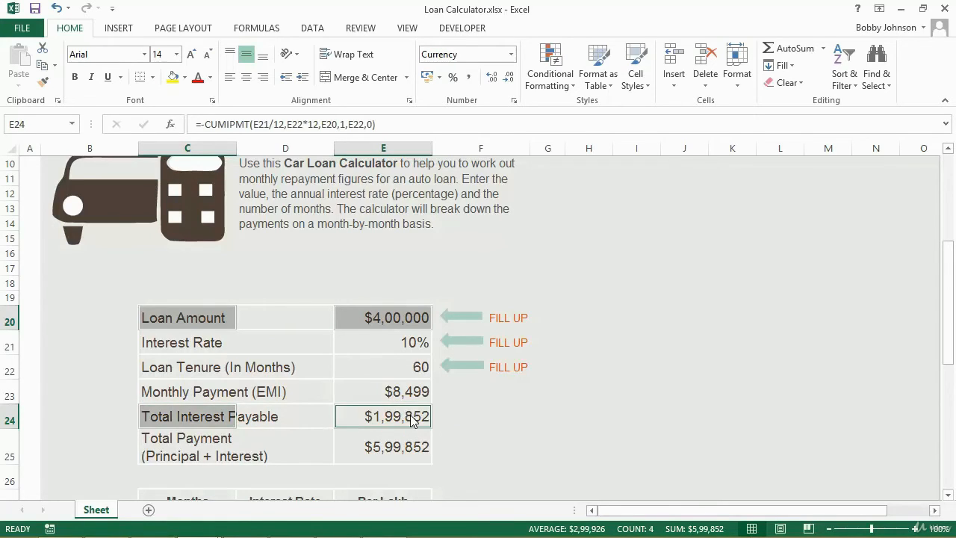
left_click(118, 30)
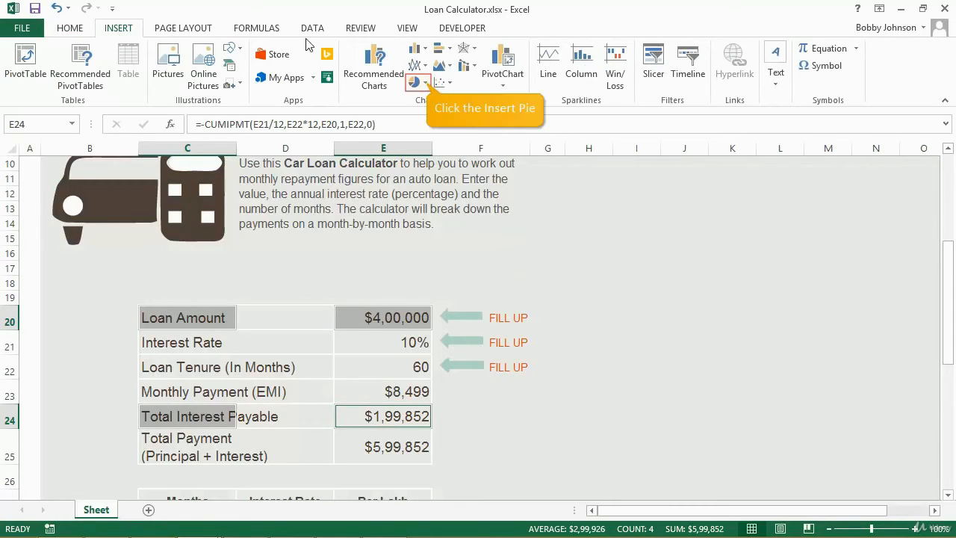
left_click(428, 82)
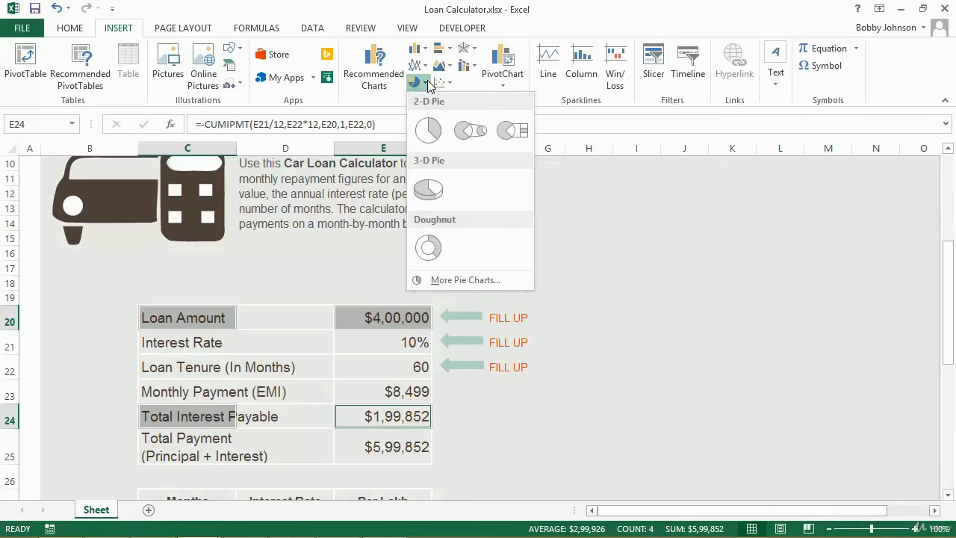
left_click(430, 133)
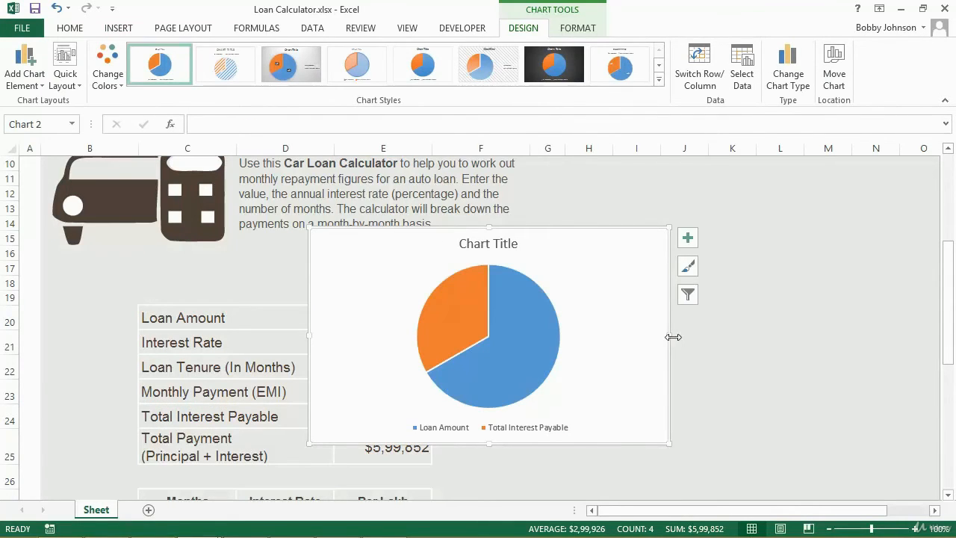
Narrow the pie chart to about 11 cm wide and place it on the empty area right of the loan table.
left_click_drag(672, 337, 611, 340)
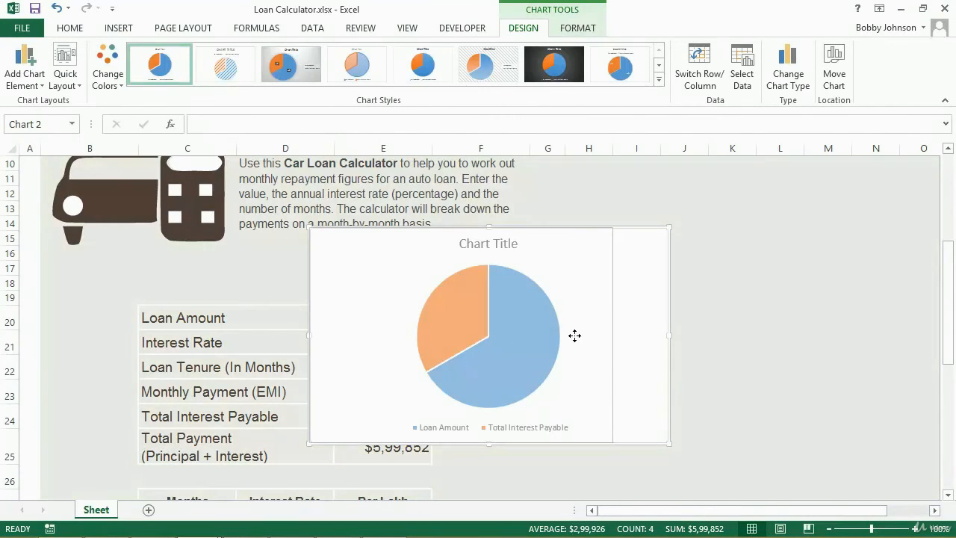
left_click_drag(510, 228, 779, 203)
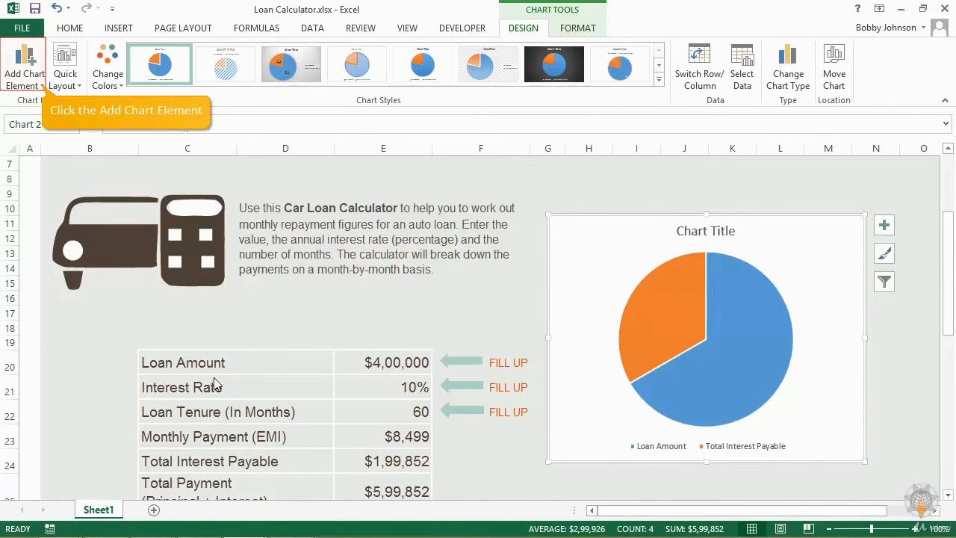
Place the pie chart's legend on the left side of the chart.
left_click(42, 87)
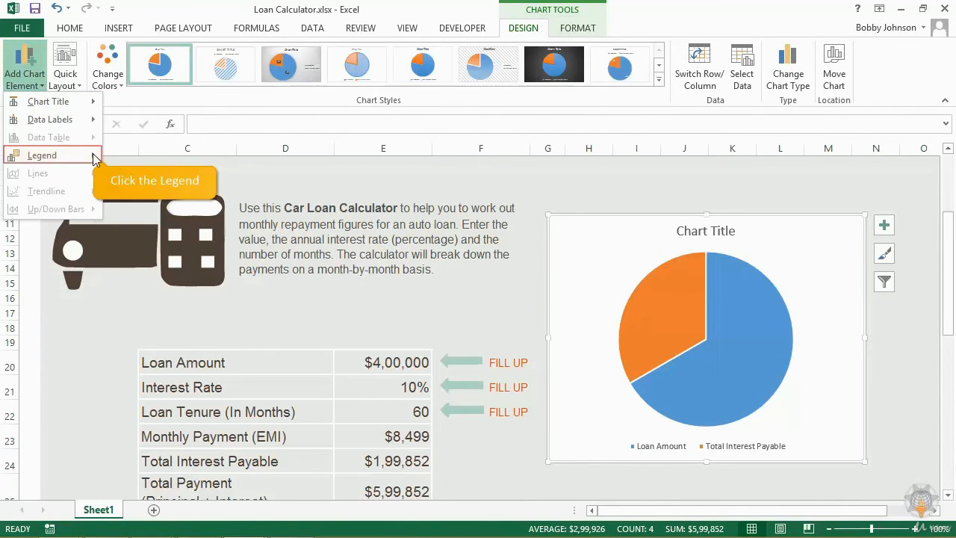
left_click(94, 157)
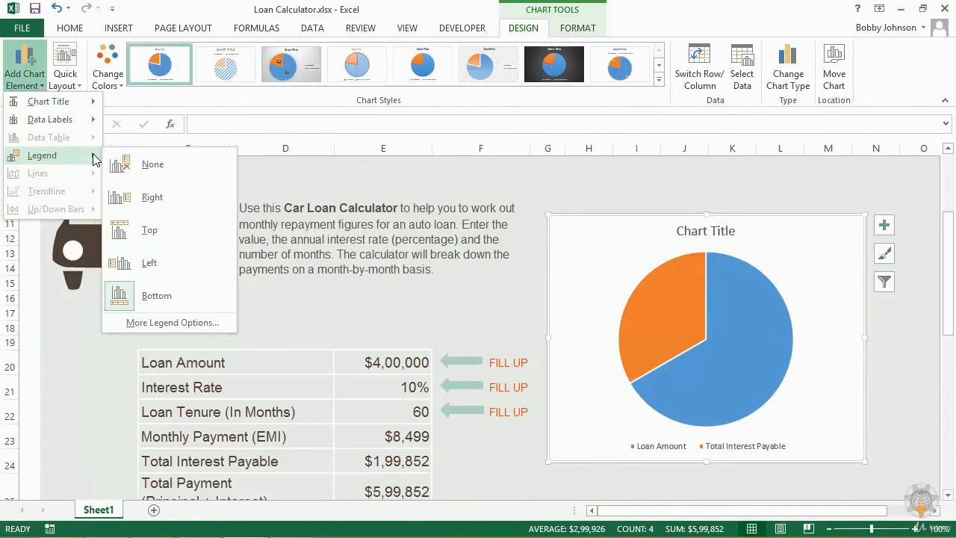
left_click(149, 265)
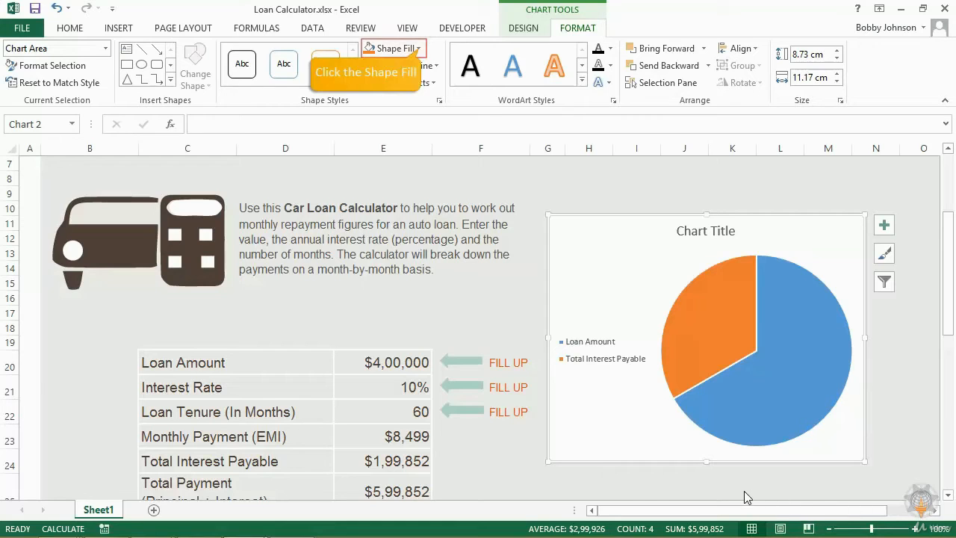
Fill the chart area with a custom dark brown, RGB 80, 65, 56.
left_click(420, 49)
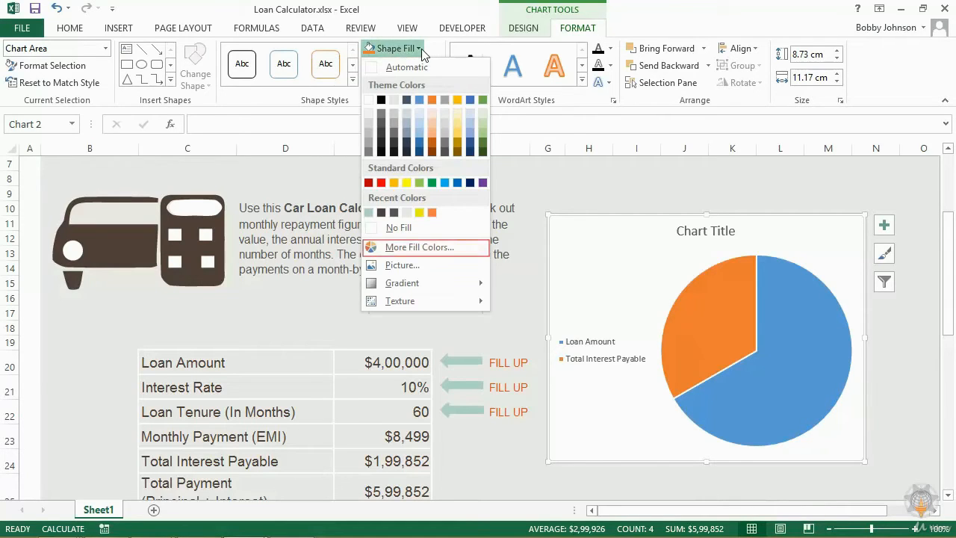
left_click(418, 247)
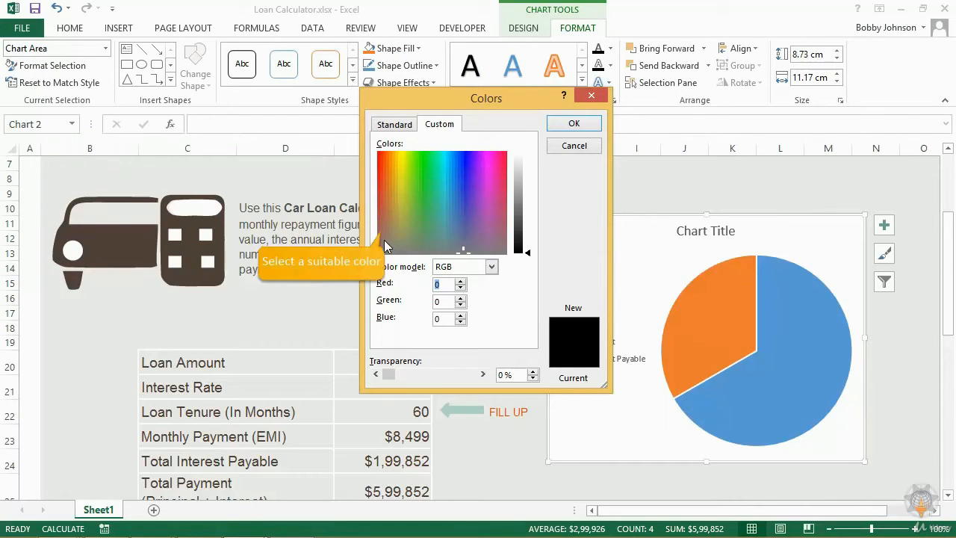
left_click(380, 231)
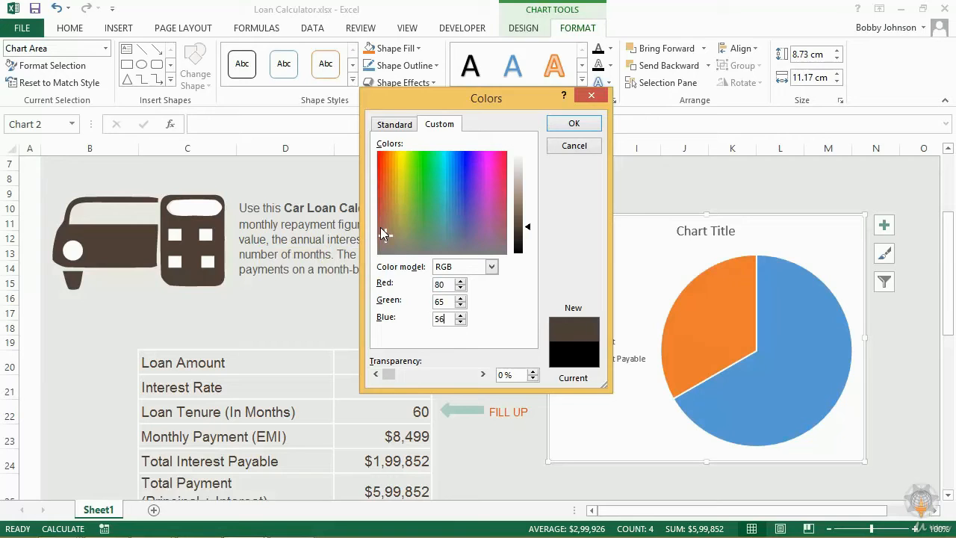
left_click(573, 124)
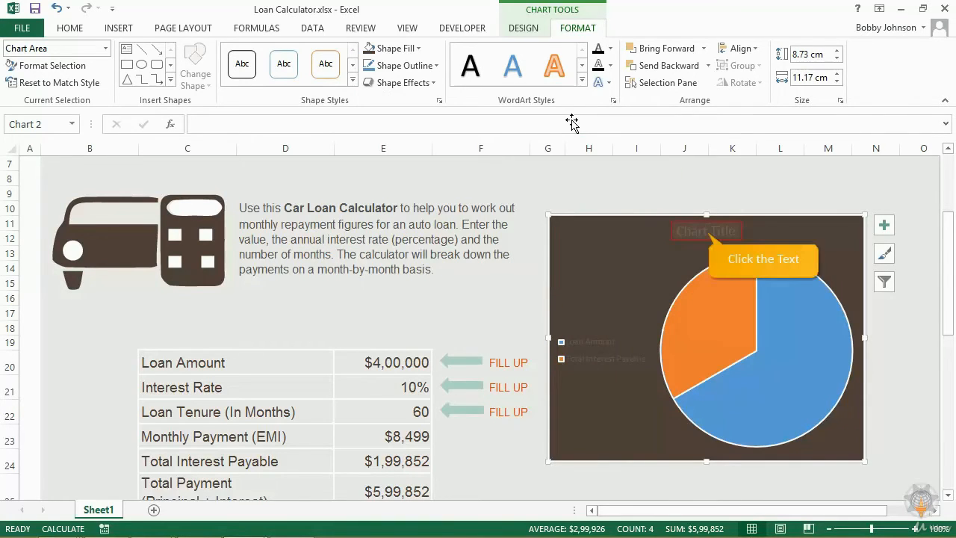
Change the chart title's text fill to white.
left_click(708, 232)
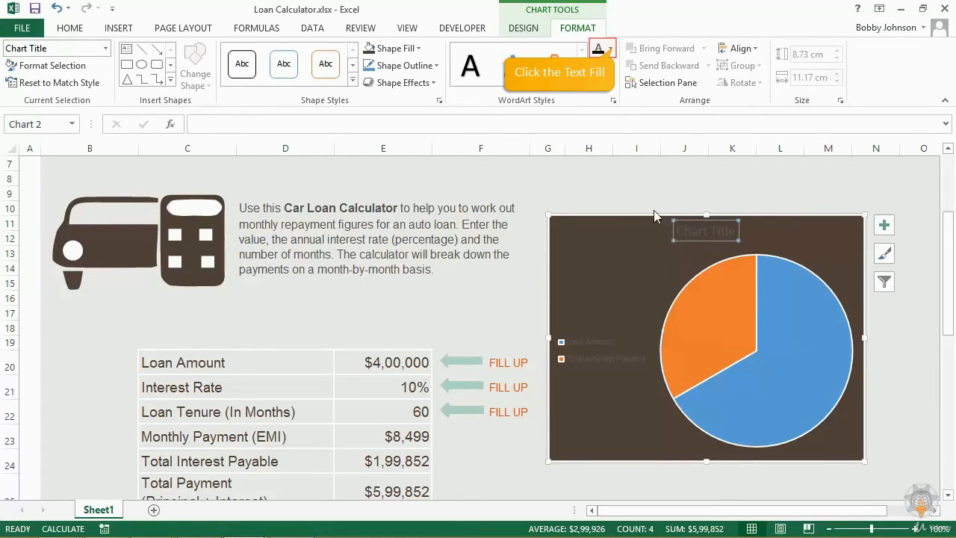
left_click(610, 50)
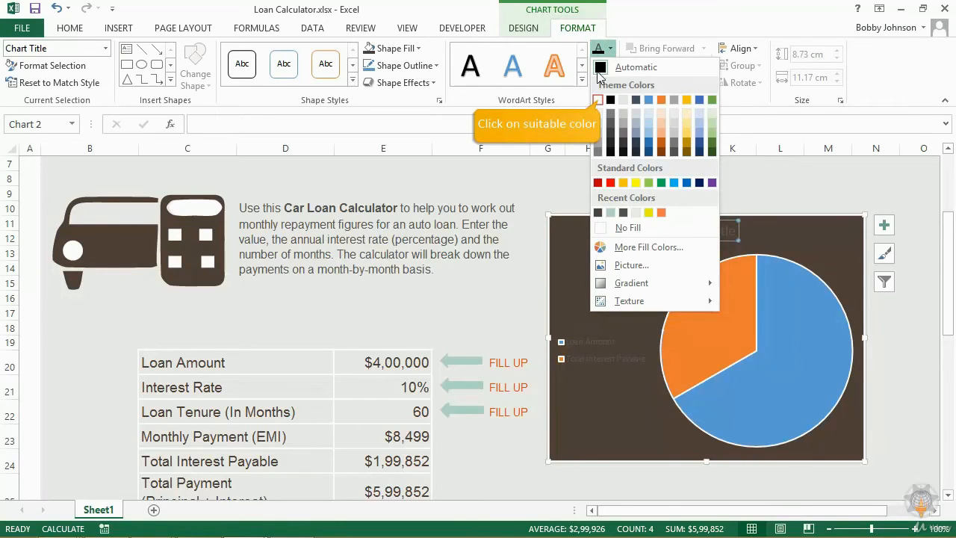
left_click(597, 100)
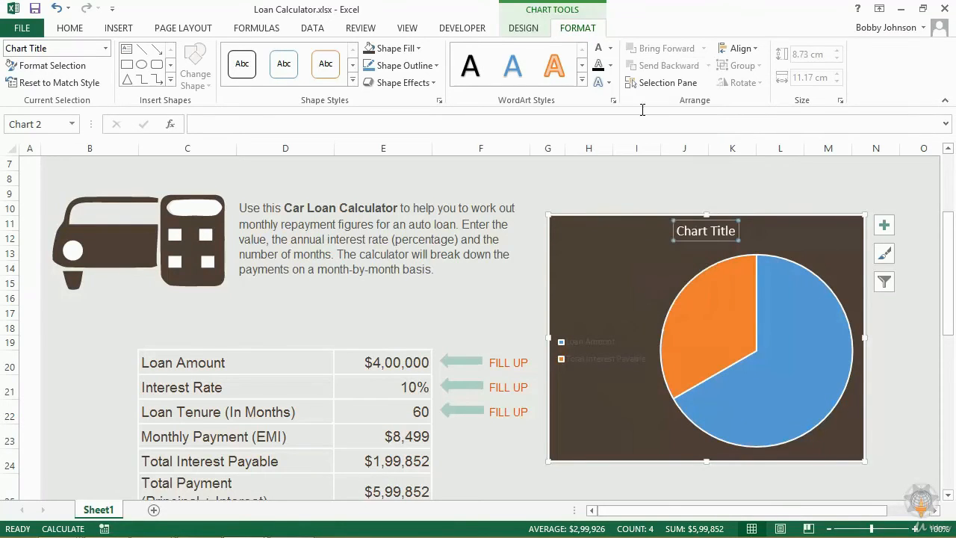
Rename the chart title to "Break-up of Total Payment" and make it bold.
triple_click(677, 230)
type("B")
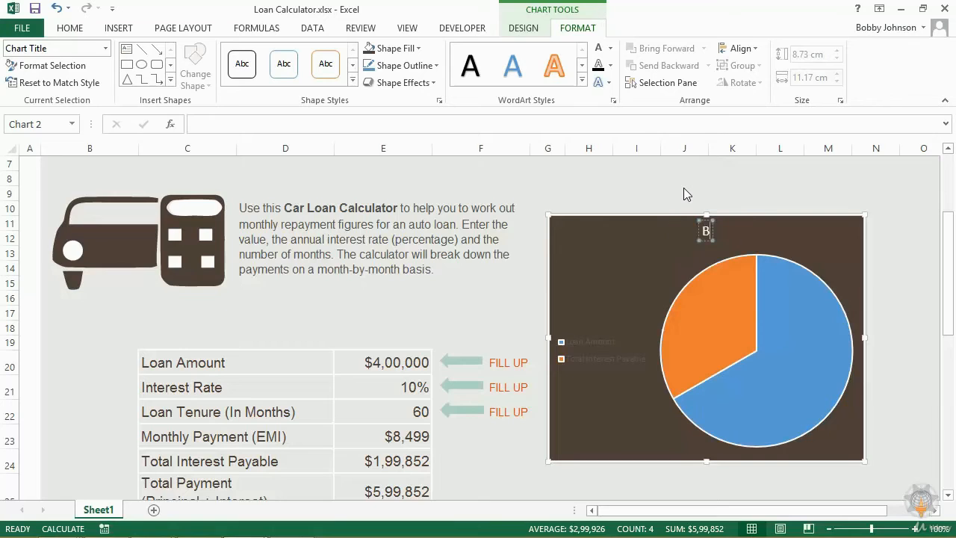
type("reak-up of Total")
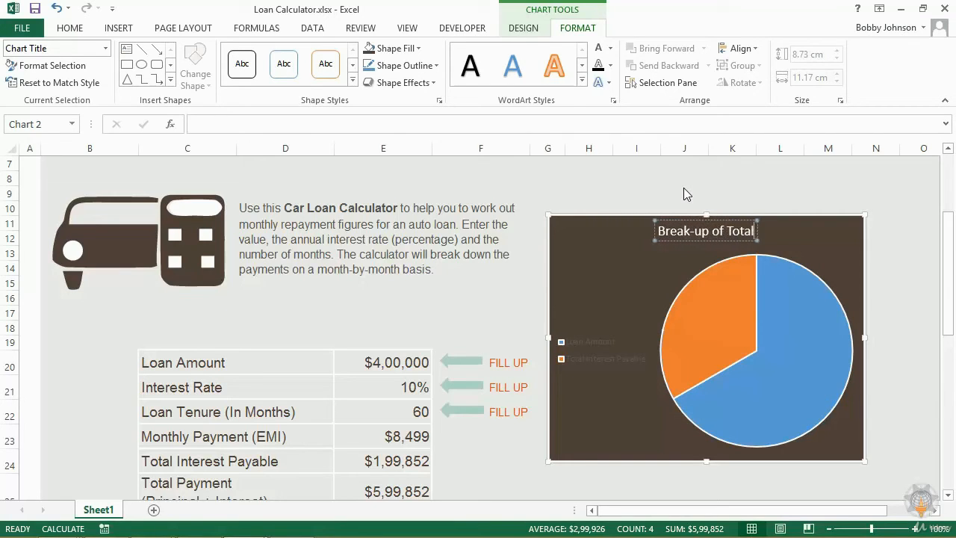
type(" Payment")
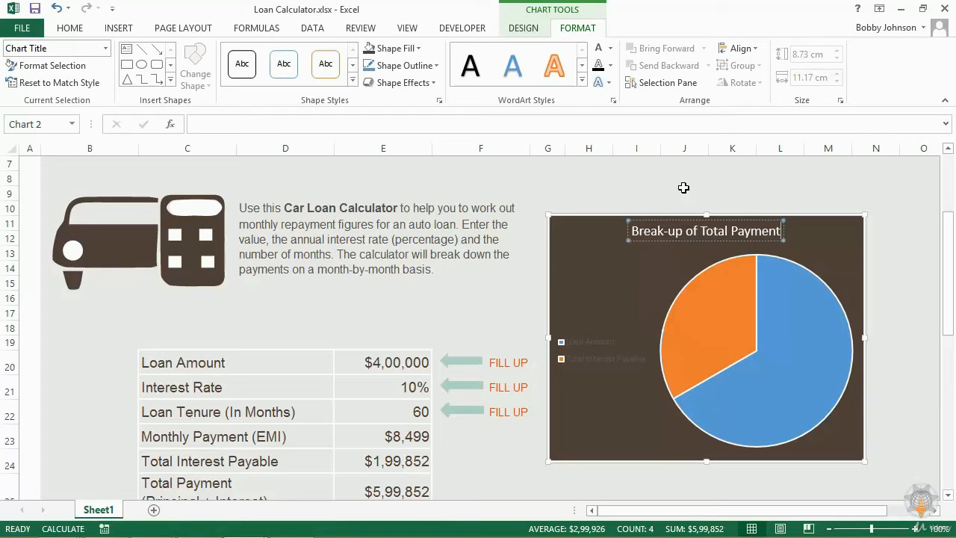
key("Escape")
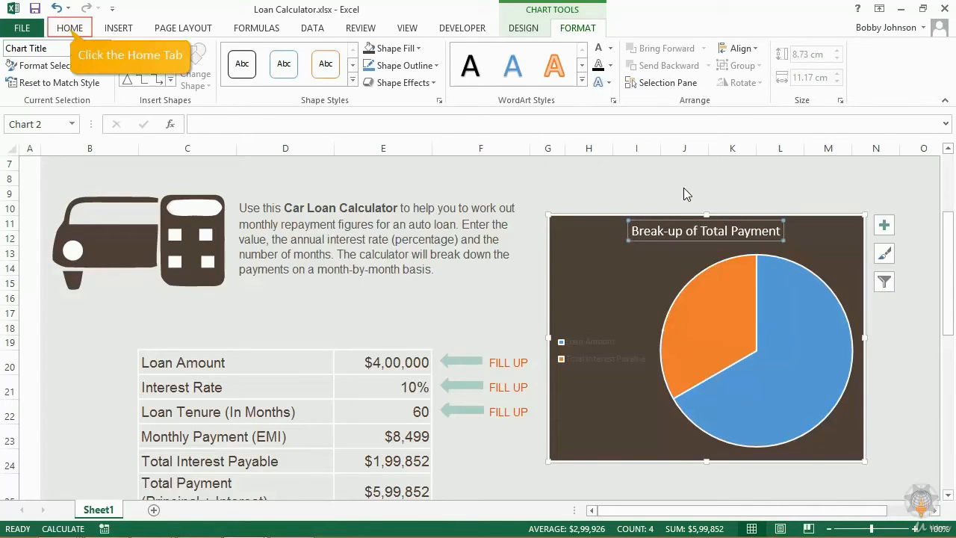
left_click(71, 34)
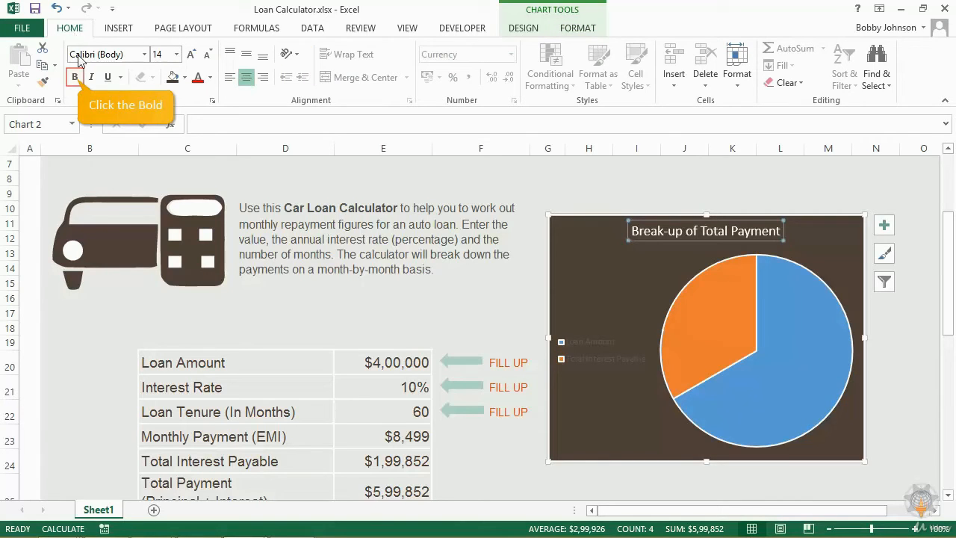
left_click(77, 79)
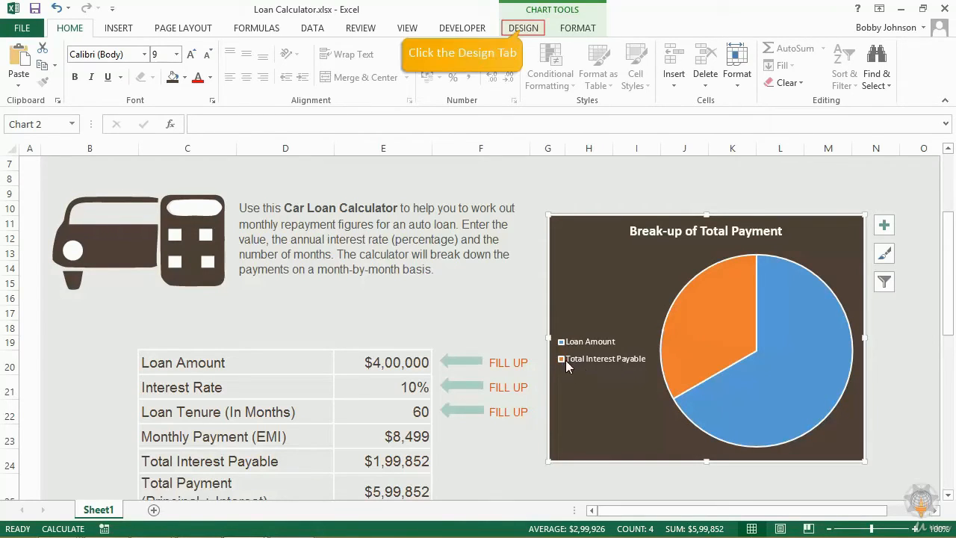
Add data labels centered on the slices of the Break-up of Total Payment pie chart.
left_click(523, 30)
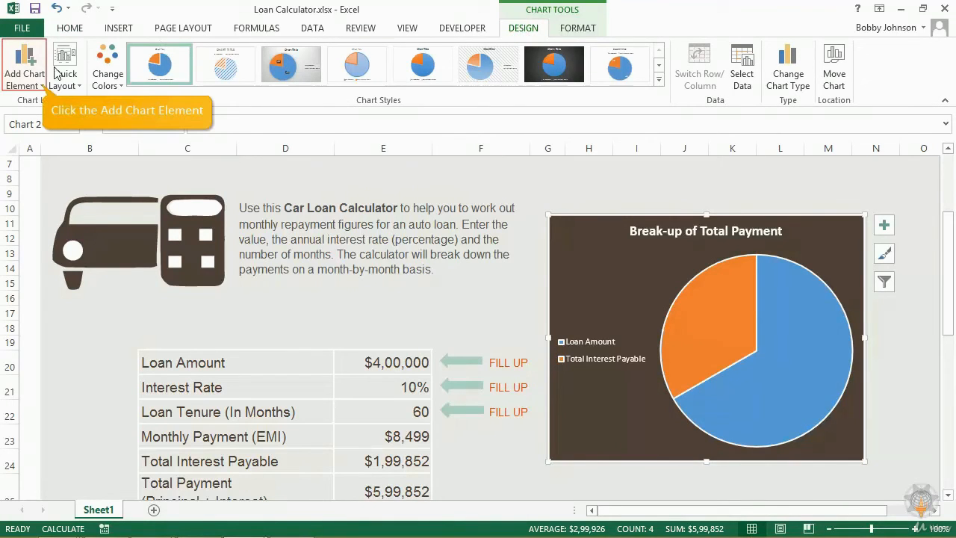
left_click(42, 88)
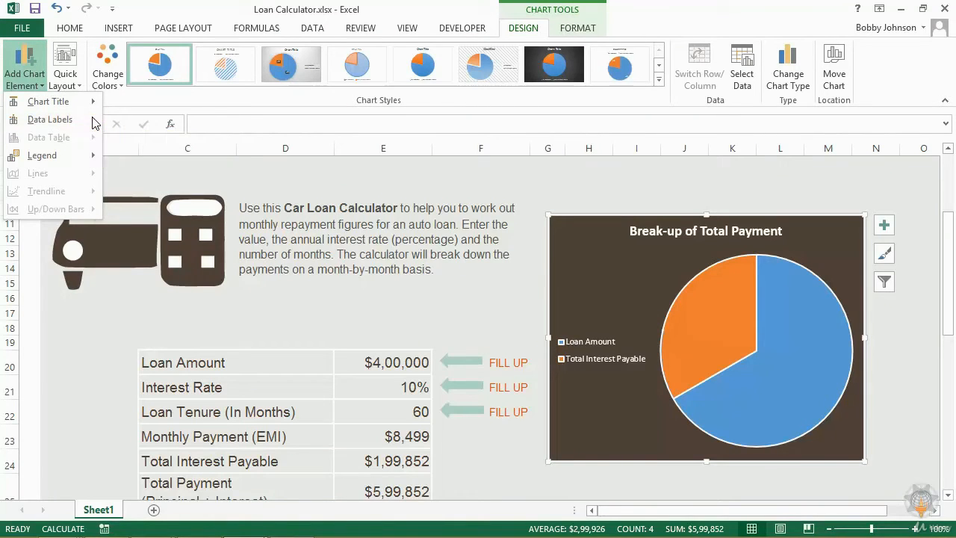
left_click(95, 121)
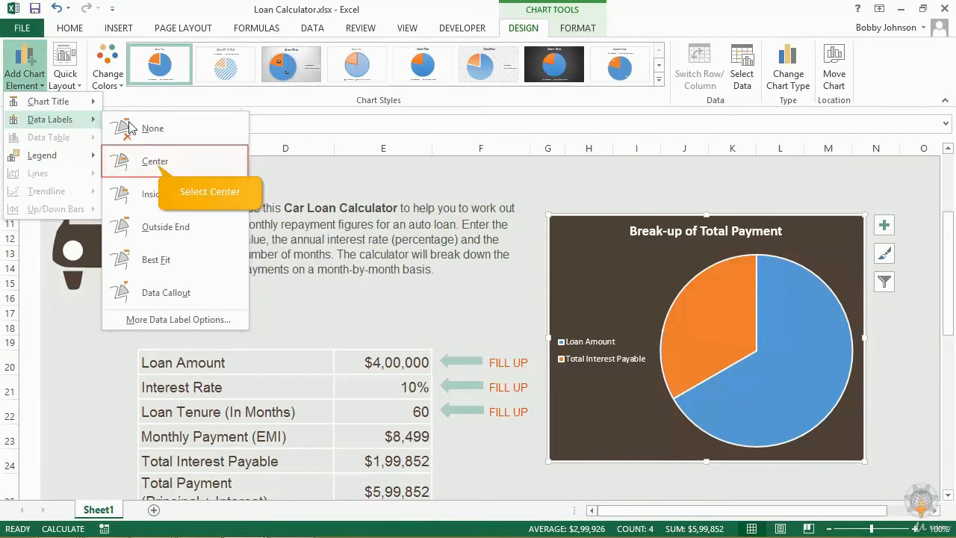
left_click(159, 163)
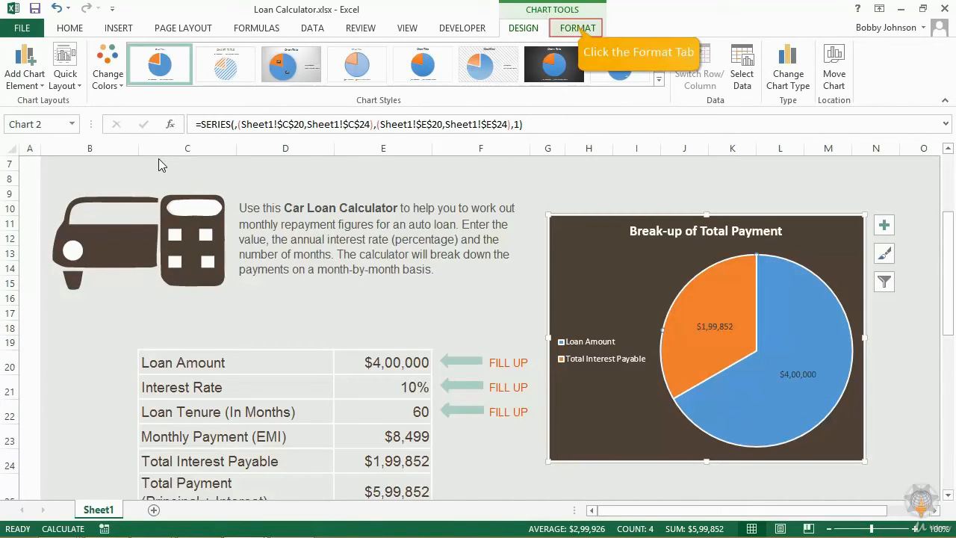
Fill the Loan Amount slice of the pie chart with the recently used light teal color.
left_click(580, 30)
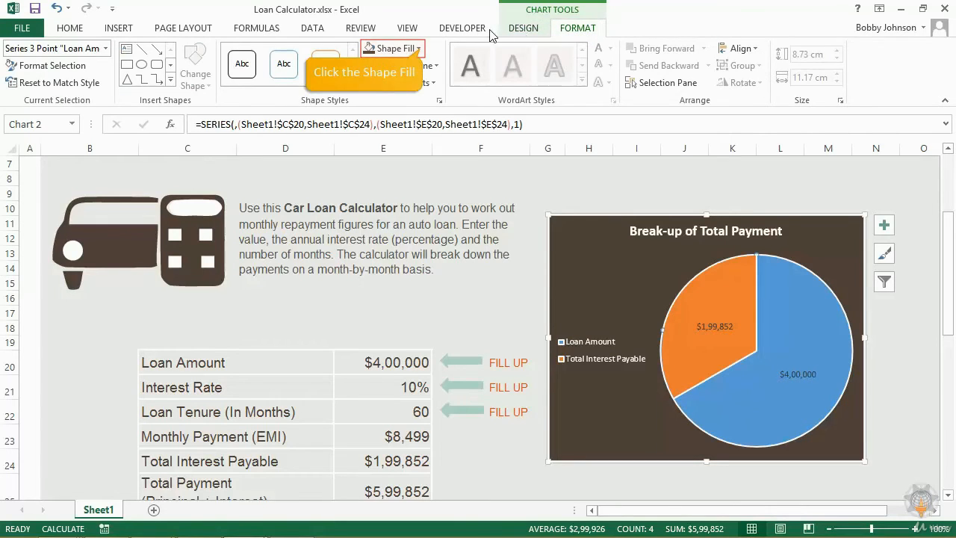
left_click(419, 50)
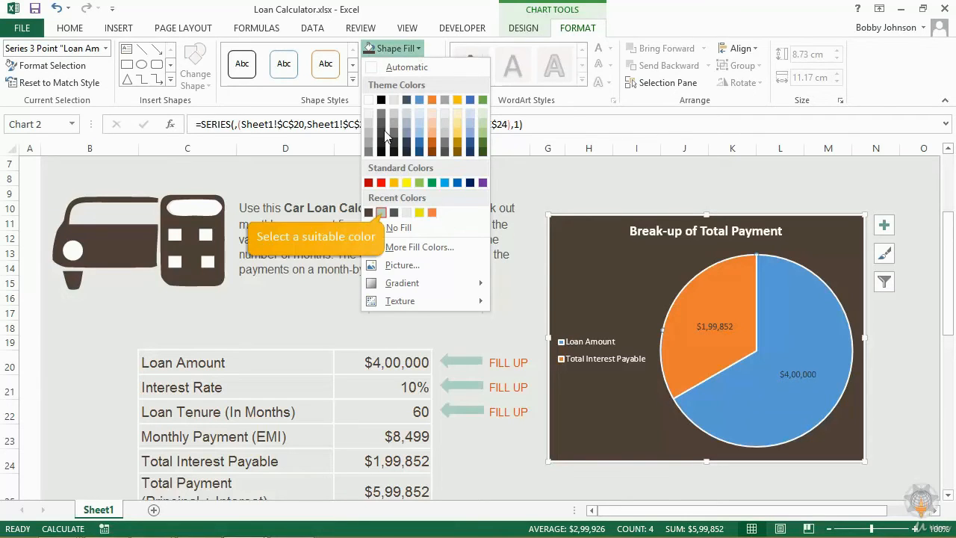
left_click(382, 212)
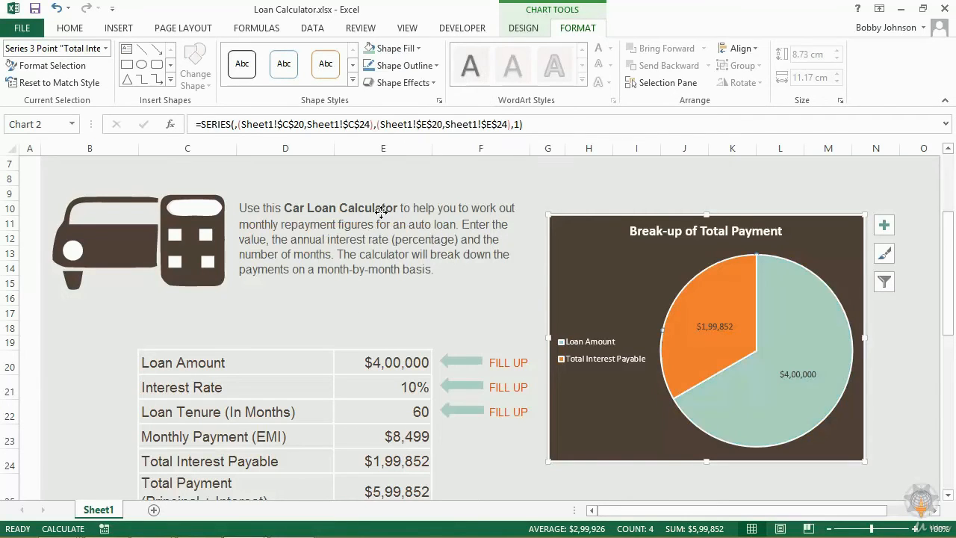
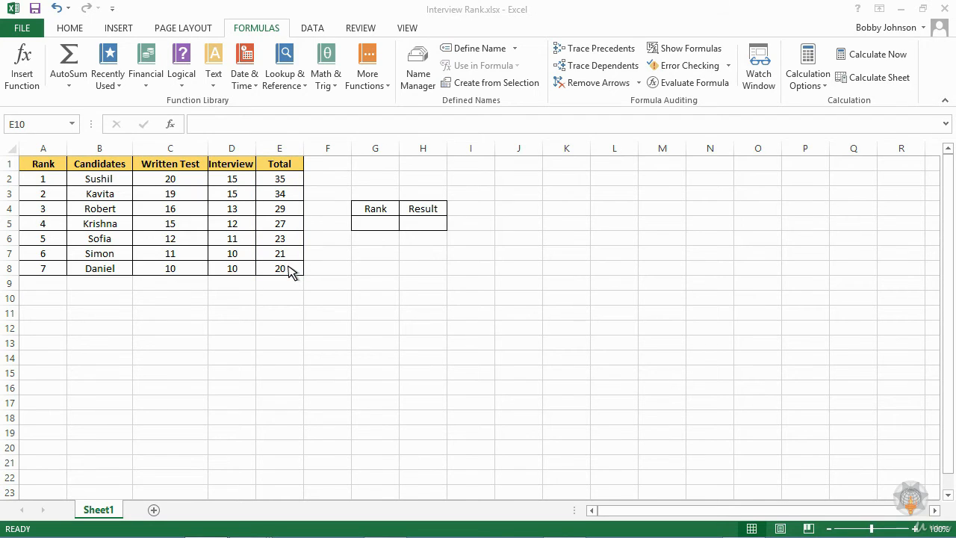
In the Interview Rank workbook, enter 4 as the rank in cell G5.
left_click(356, 224)
type("4")
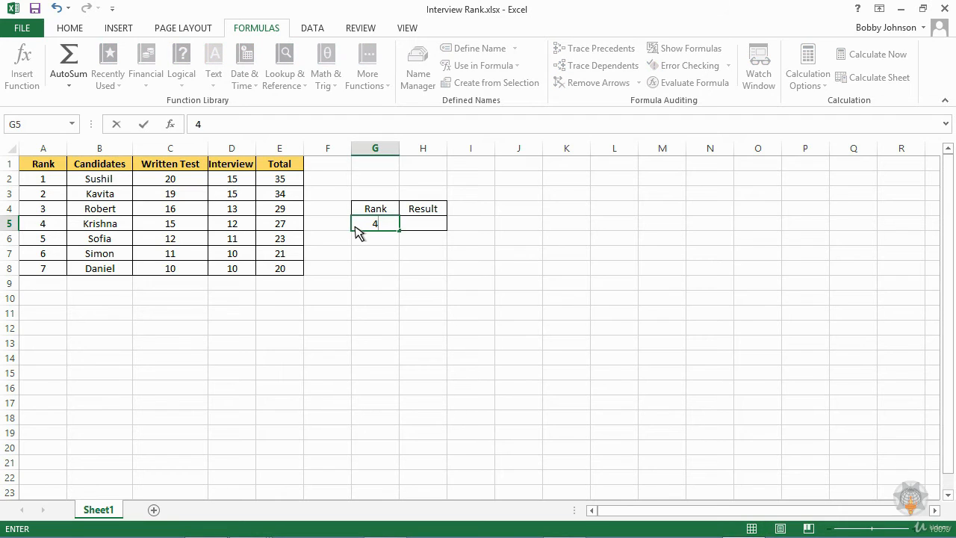
left_click(404, 227)
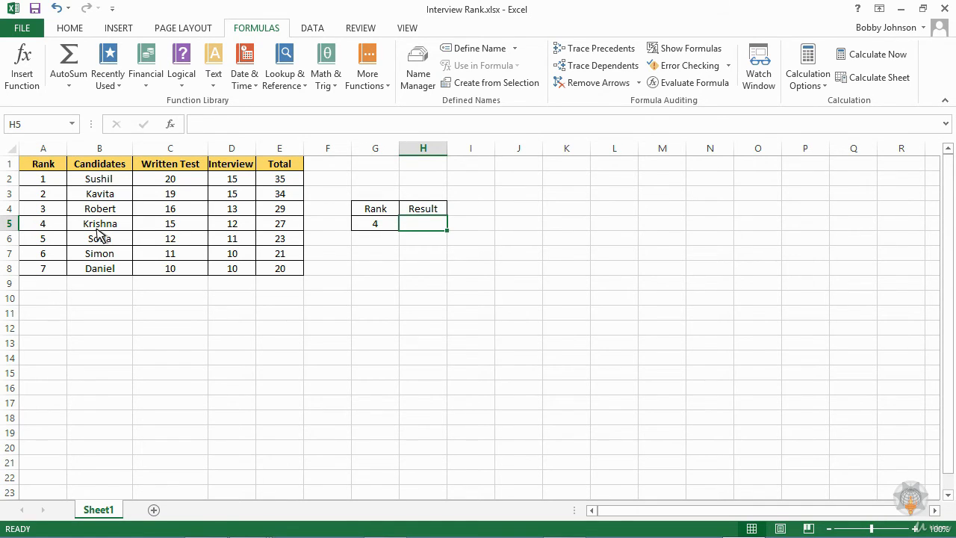
Enter a CHOOSE formula in H5 with index 4 and the seven candidates' names as quoted text in rank order, then review it.
type("=CHOOSE(")
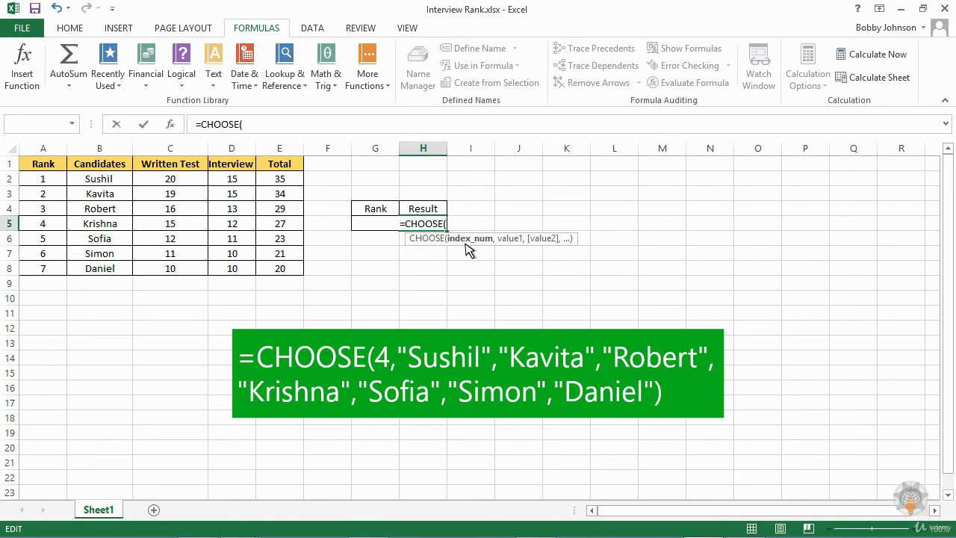
type("4")
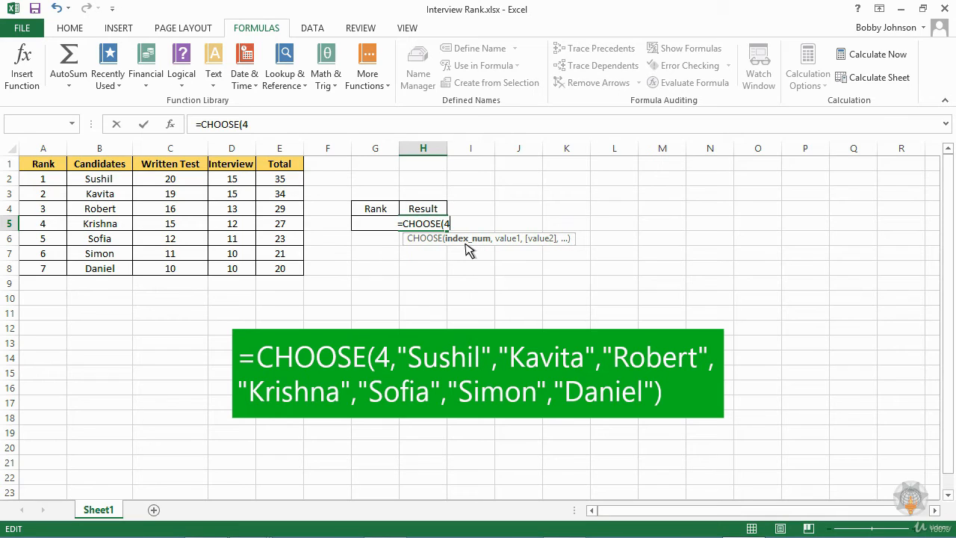
type(",")
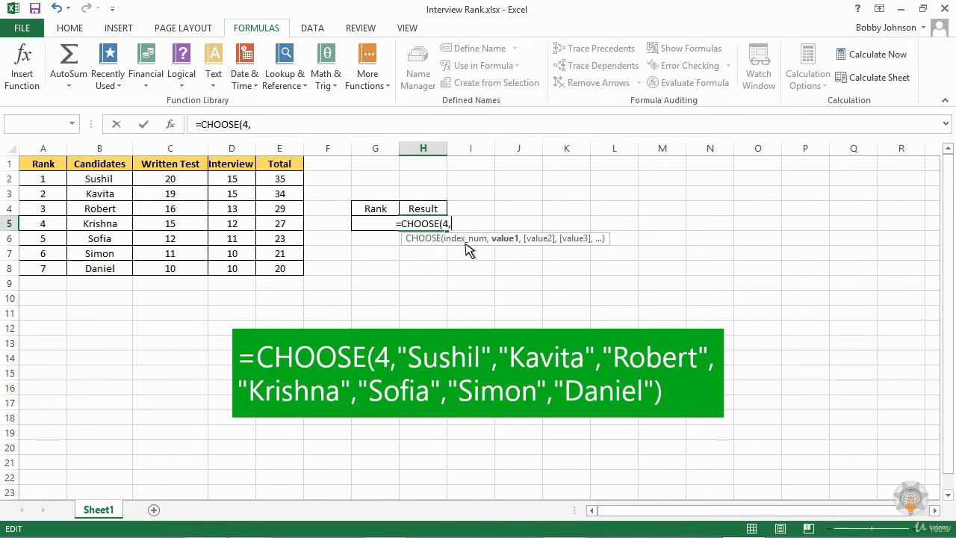
type("\"")
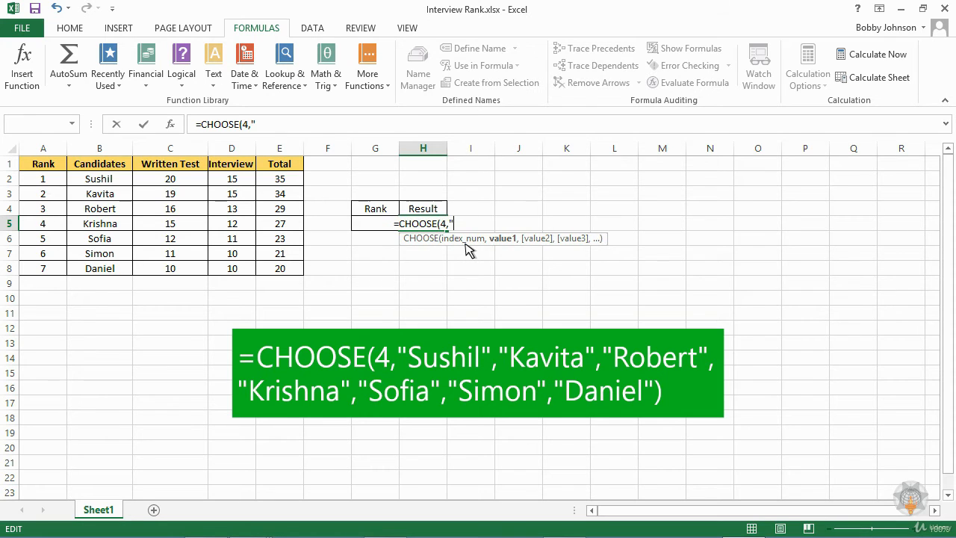
type("Sushil")
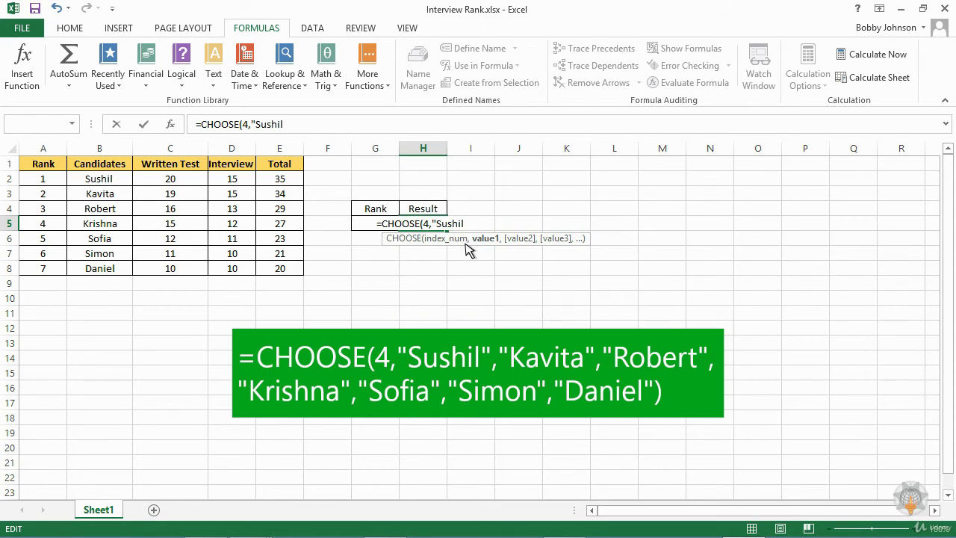
type("\",\"Kavita\",")
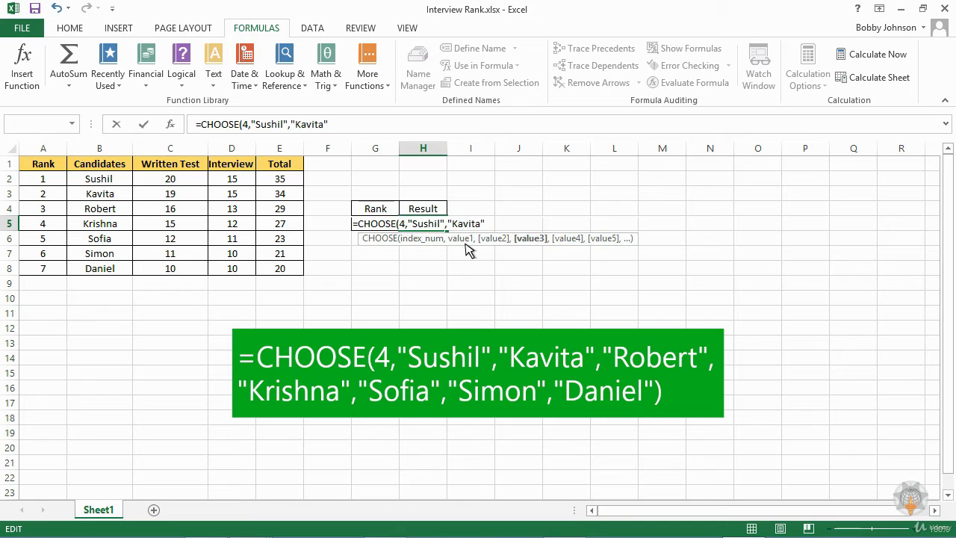
type("\"Robert\",\"Krishna\",\"Sofia\",\"Simon\",\"Daniel\"")
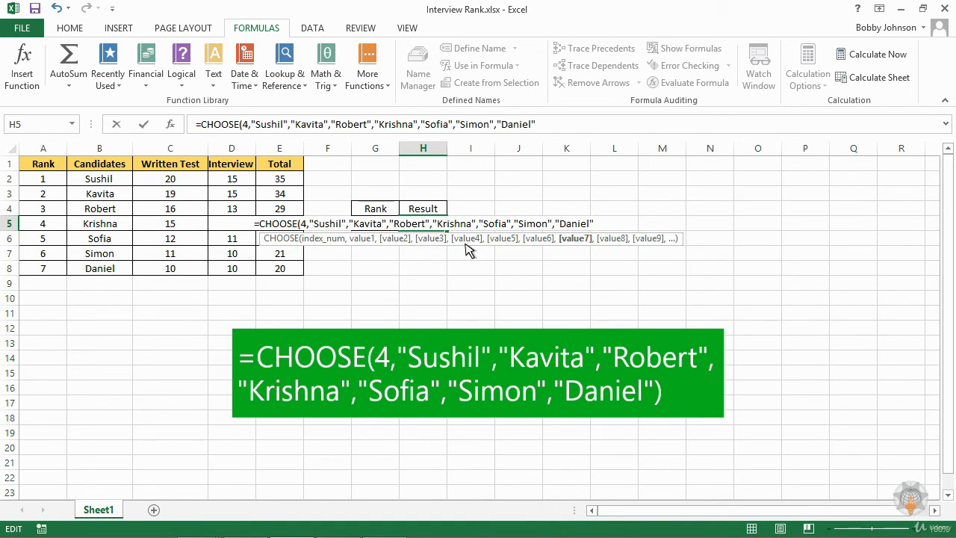
type(")")
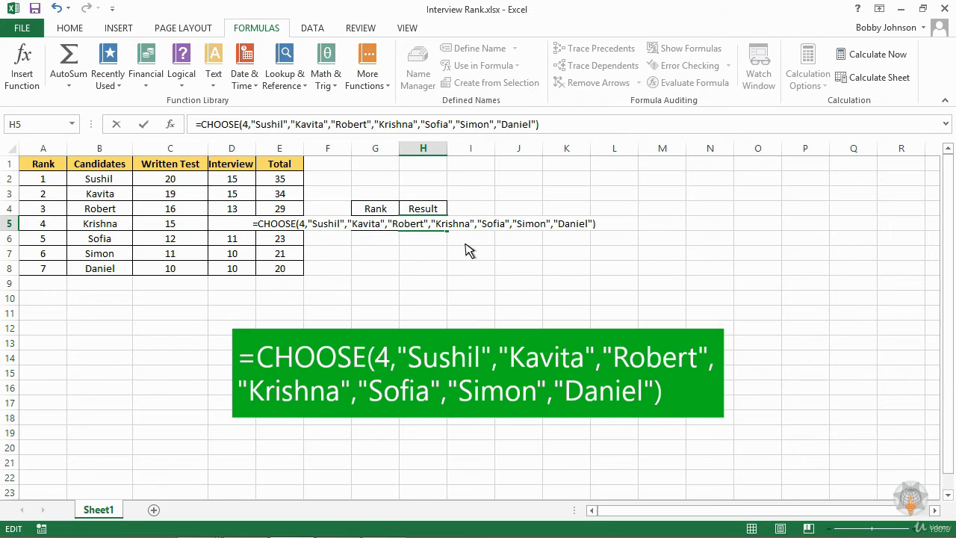
key("Return")
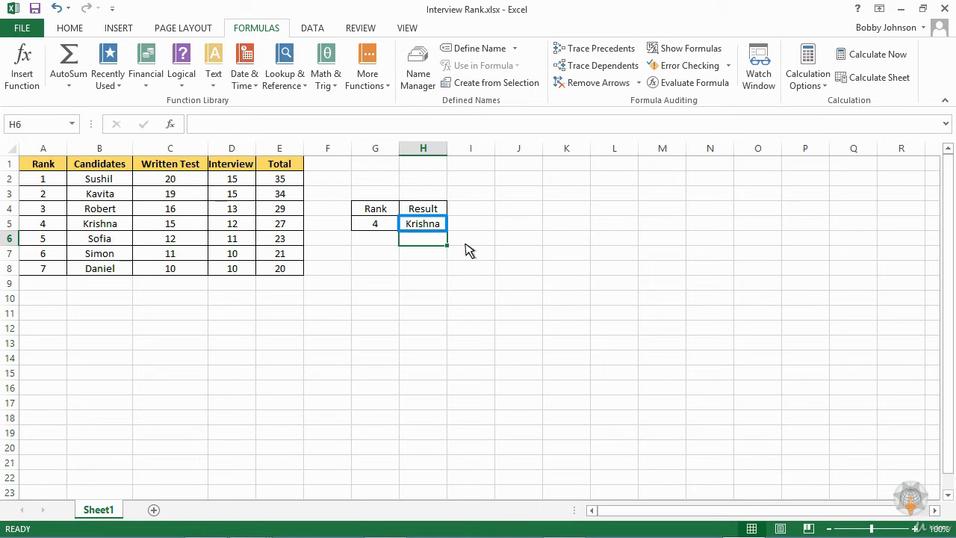
left_click(421, 227)
double_click(413, 225)
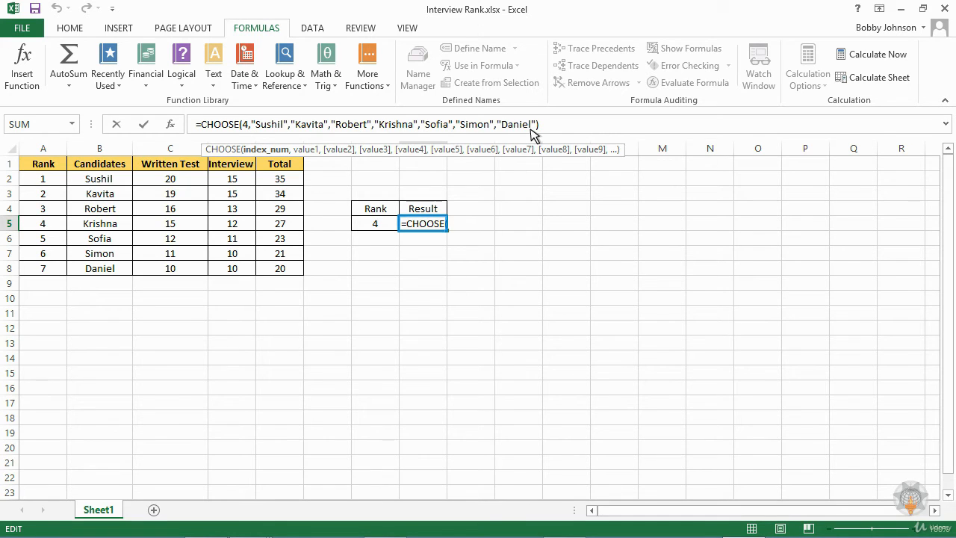
key("Return")
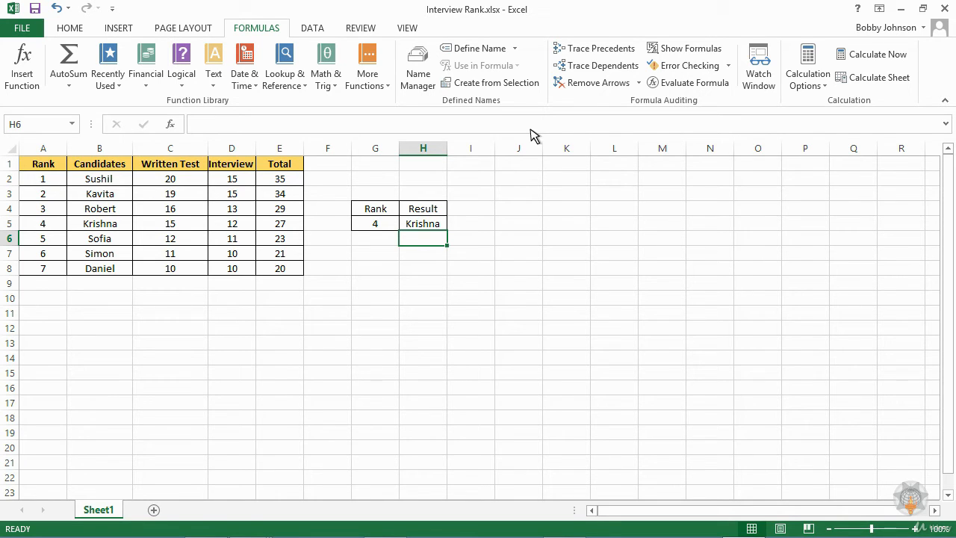
Enter the cell-reference version of the formula, =CHOOSE(G5,B2,B3,B4,B5,B6,B7,B8), in cell H6.
type("=CHOOSE(")
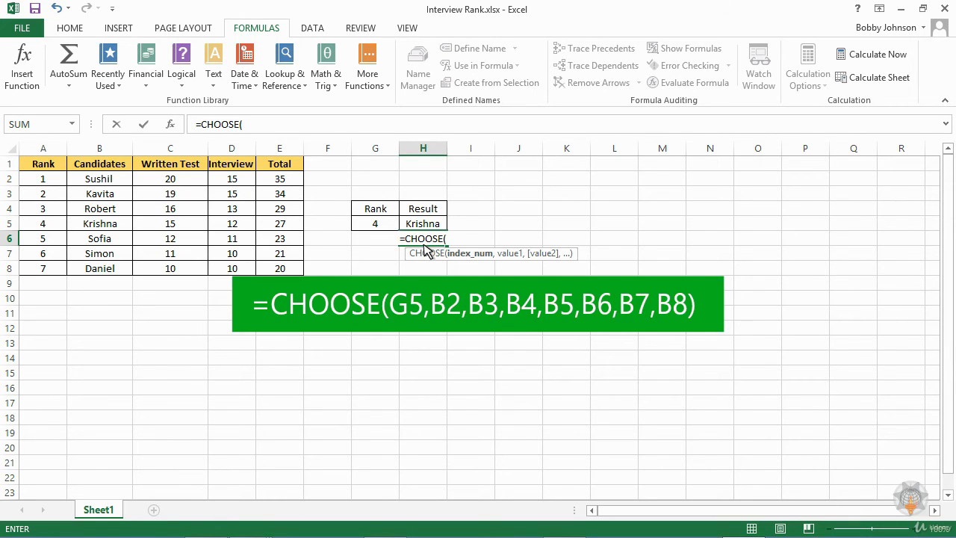
left_click(380, 227)
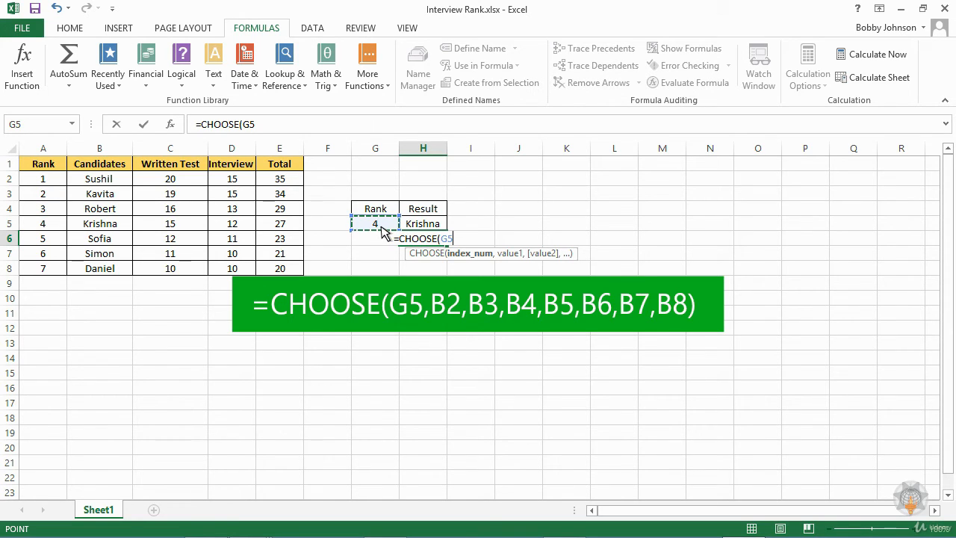
type(",")
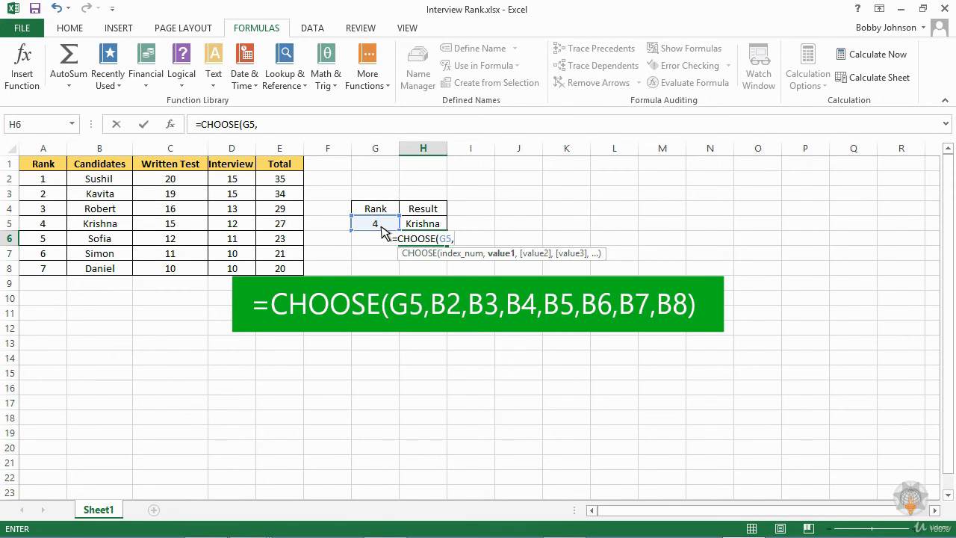
left_click(125, 185)
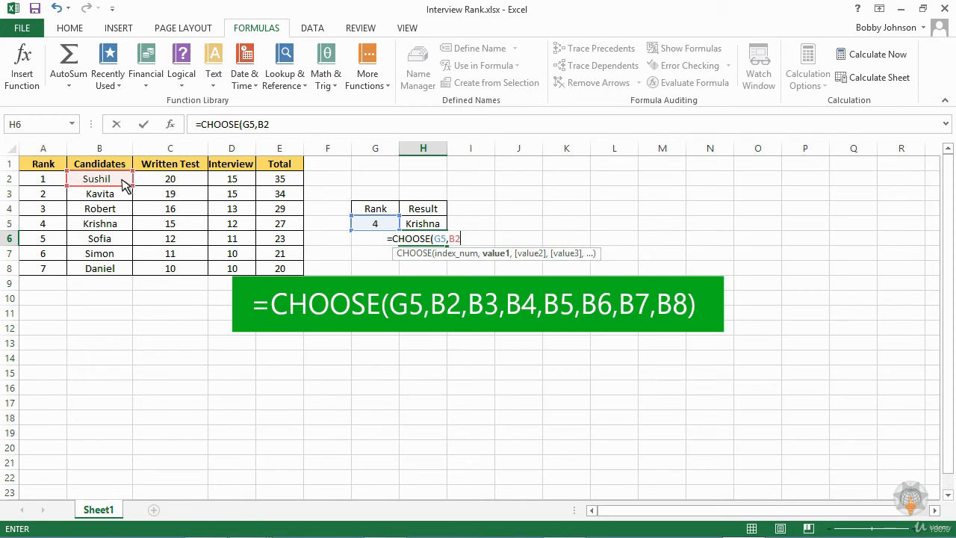
type(",")
left_click(123, 195)
type(",")
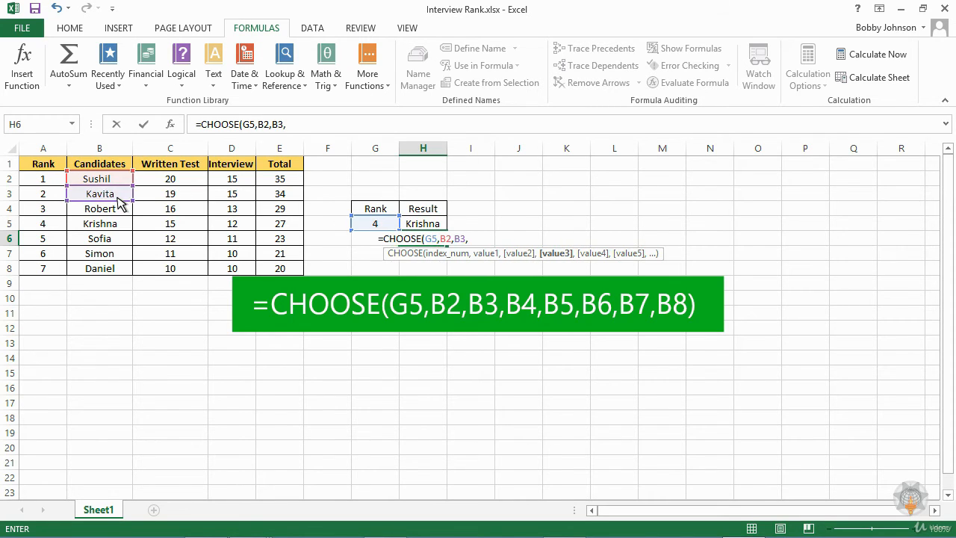
left_click(124, 214)
type(",B5,B6,B7,B8")
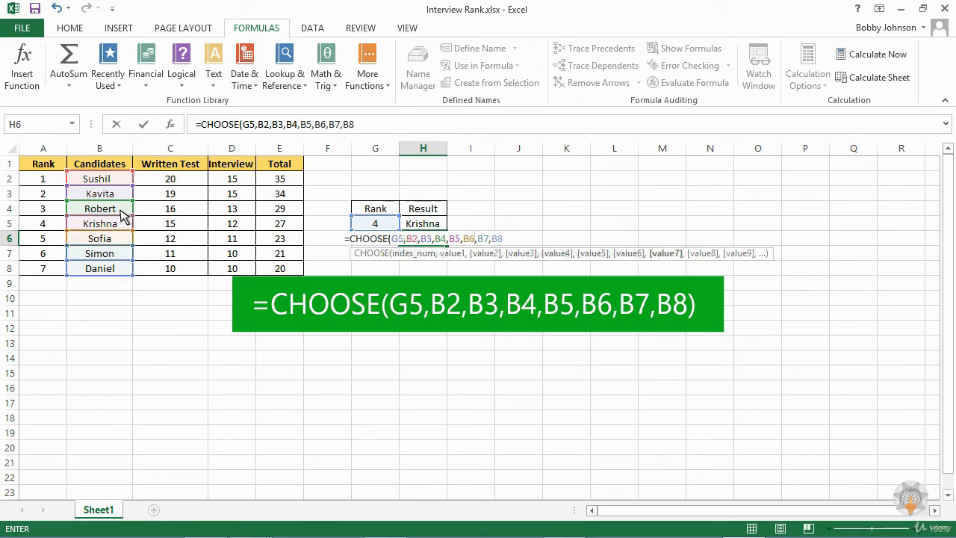
type(")")
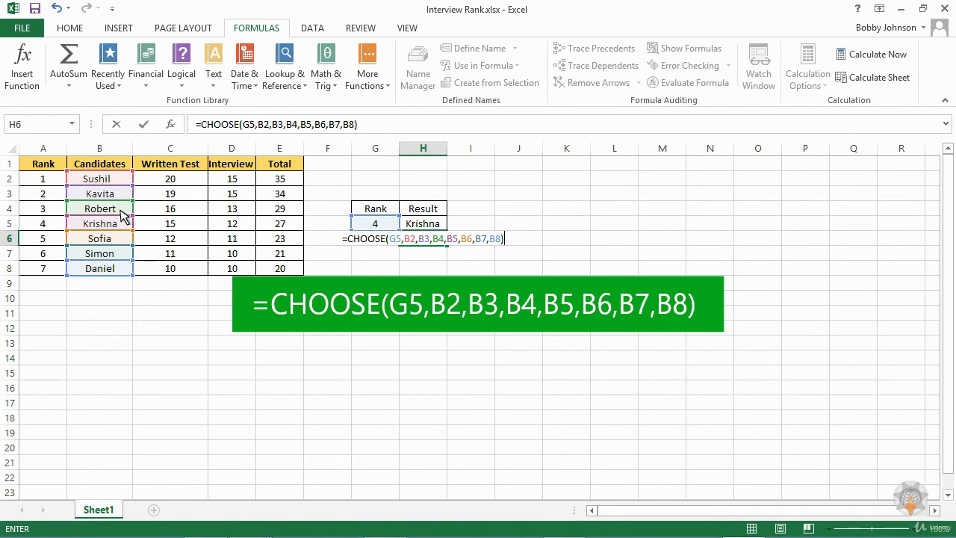
key("Return")
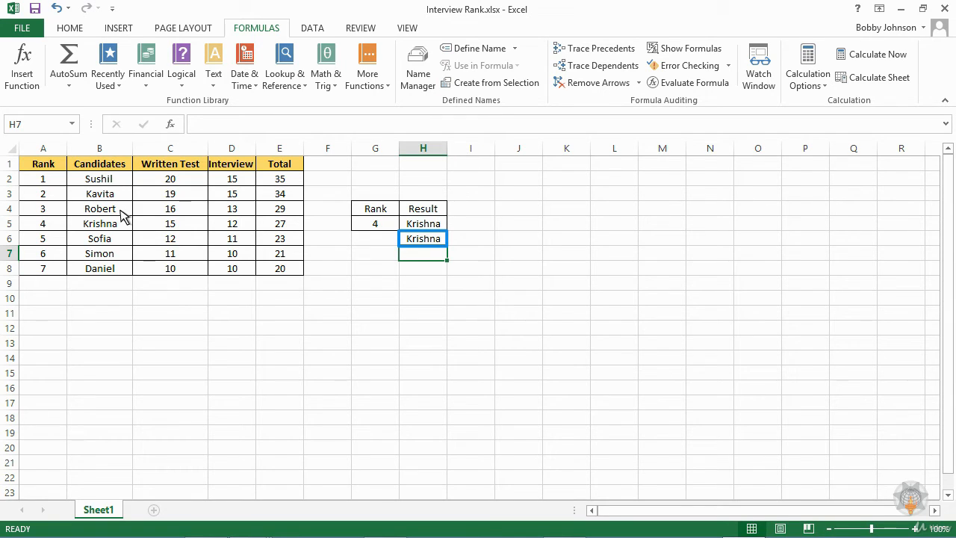
Change the rank in cell G5 to 7 to test both CHOOSE formulas.
left_click(377, 228)
type("7")
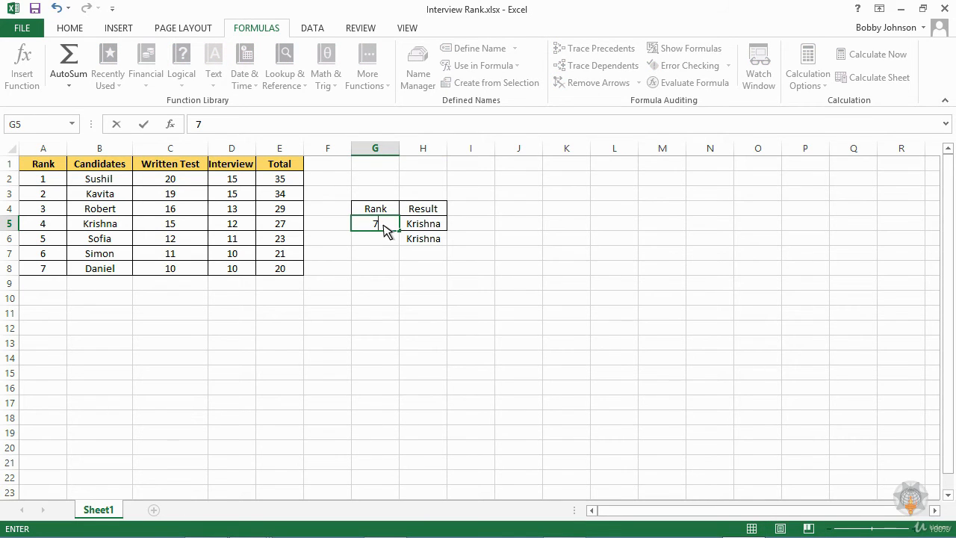
key("Return")
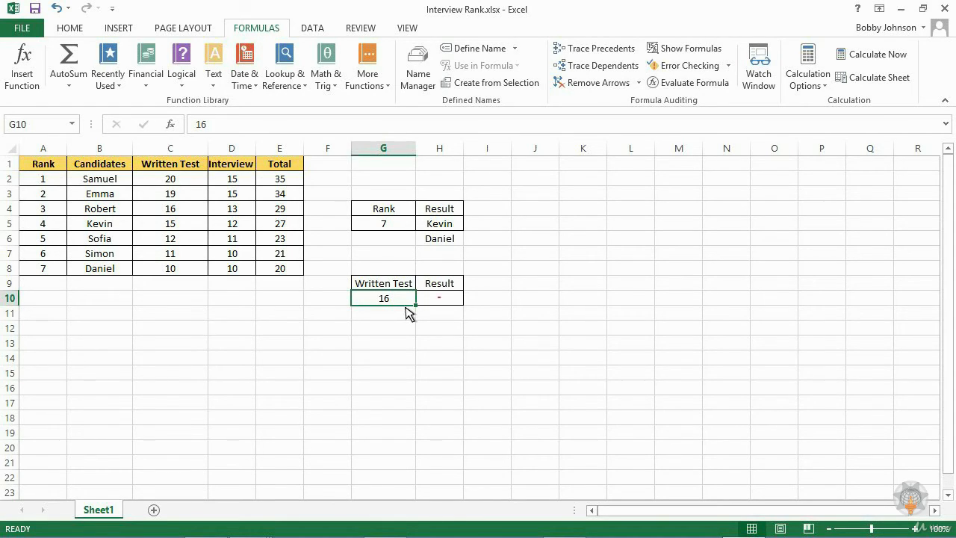
Enter the formula =MATCH(G10,C2:C8,0) in cell H10 to locate the written test score by exact match.
left_click(422, 307)
type("=m")
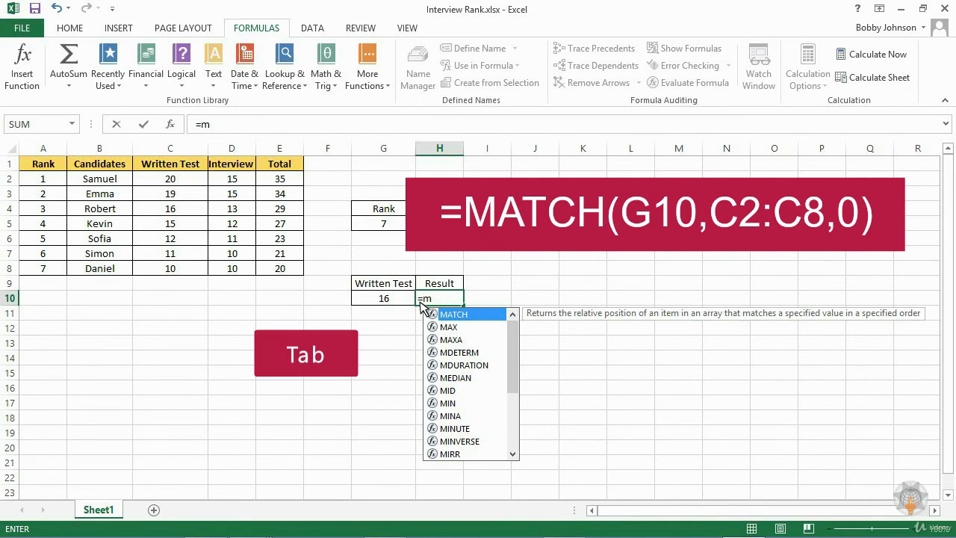
key("Tab")
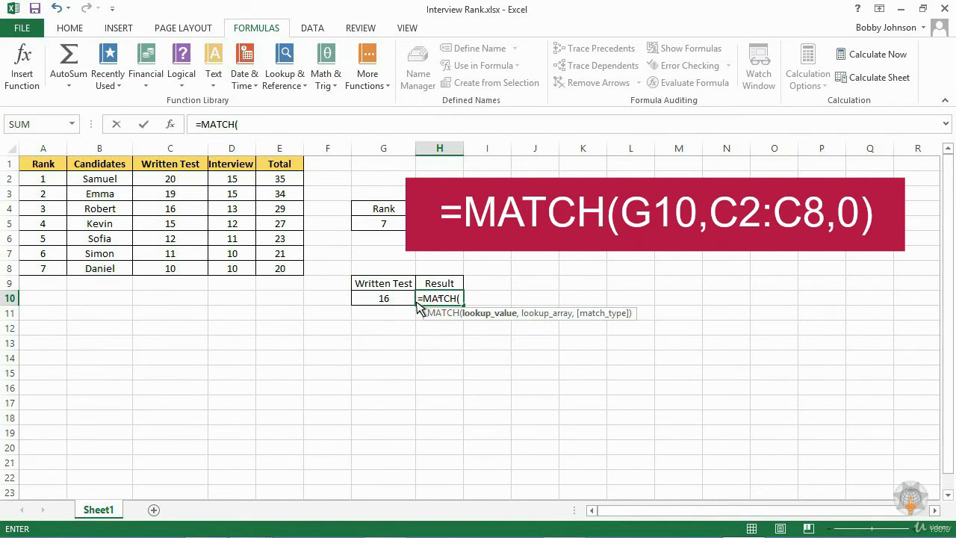
left_click(394, 307)
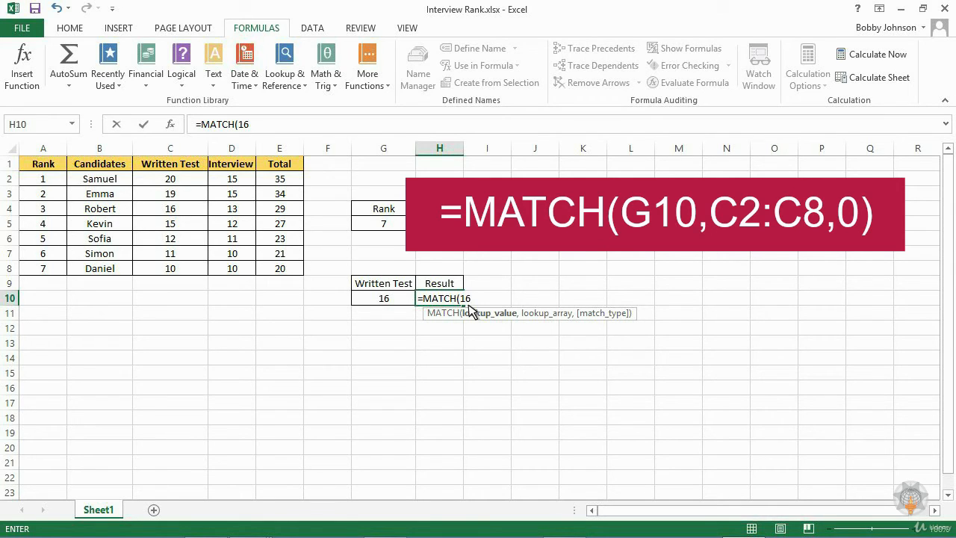
key("BackSpace")
key("BackSpace")
left_click(398, 302)
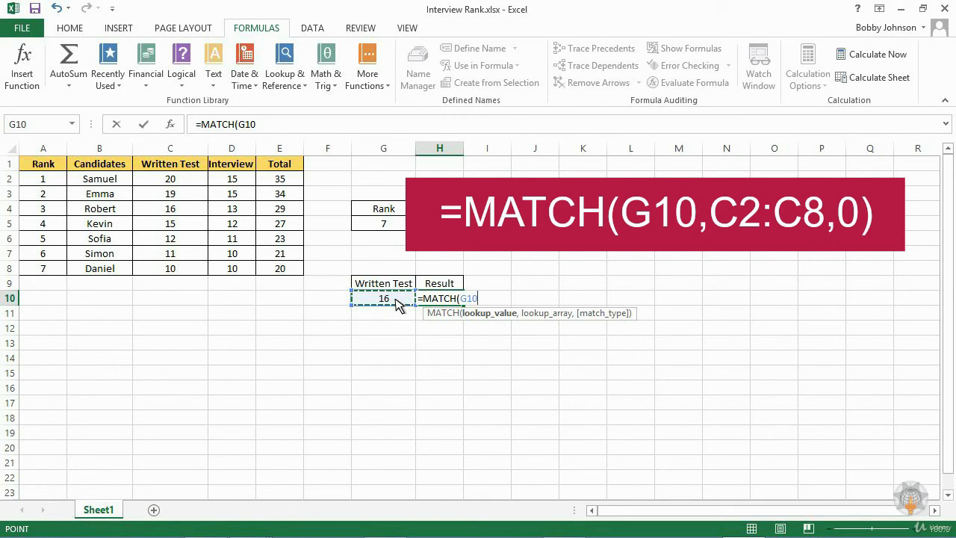
type(",")
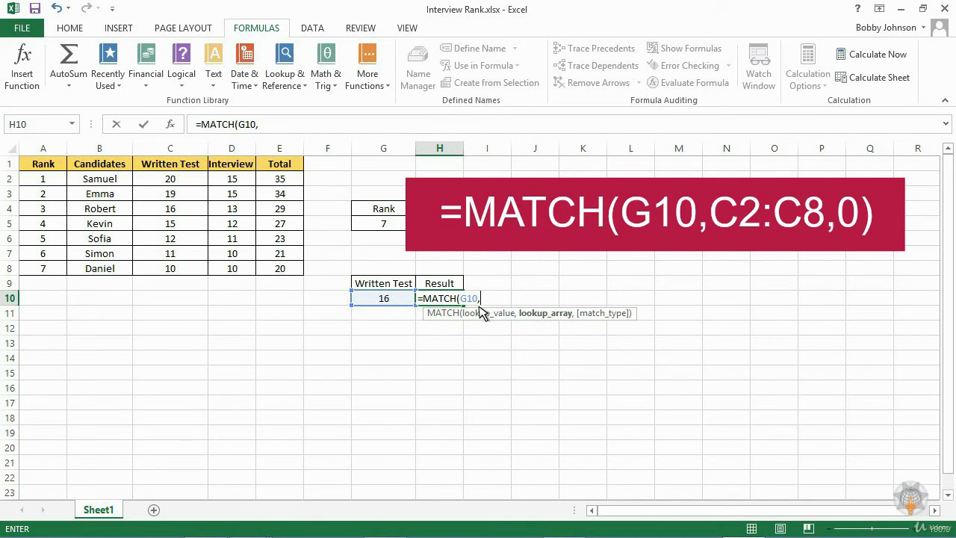
left_click_drag(181, 184, 187, 273)
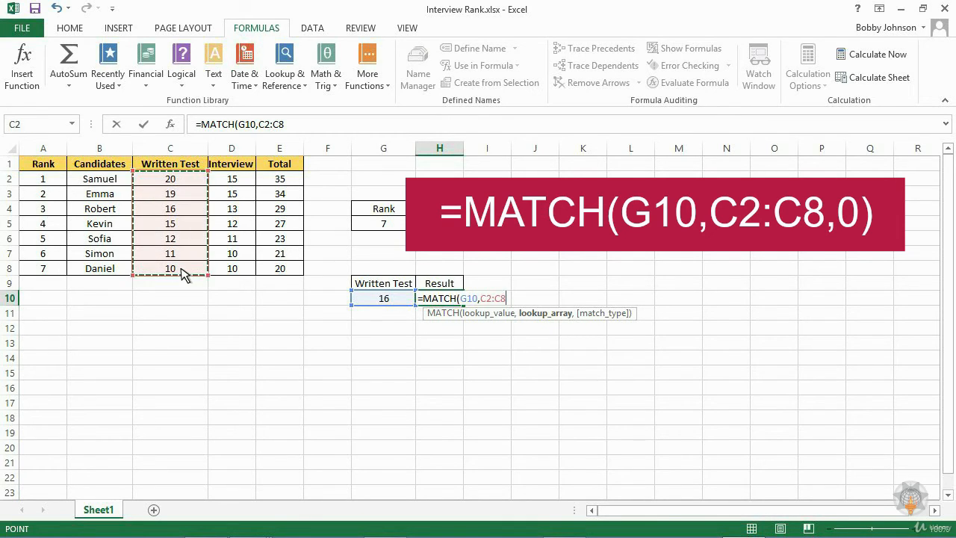
type(",")
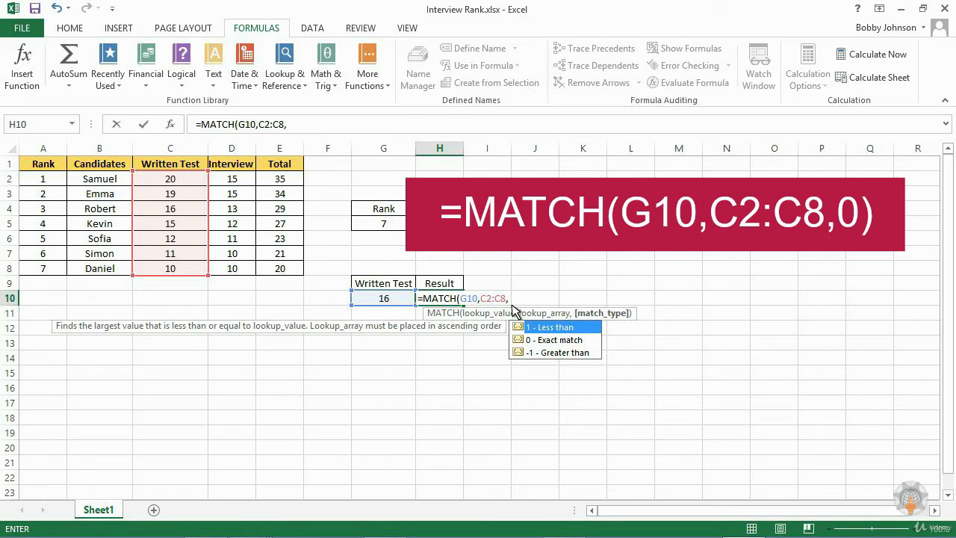
type("0")
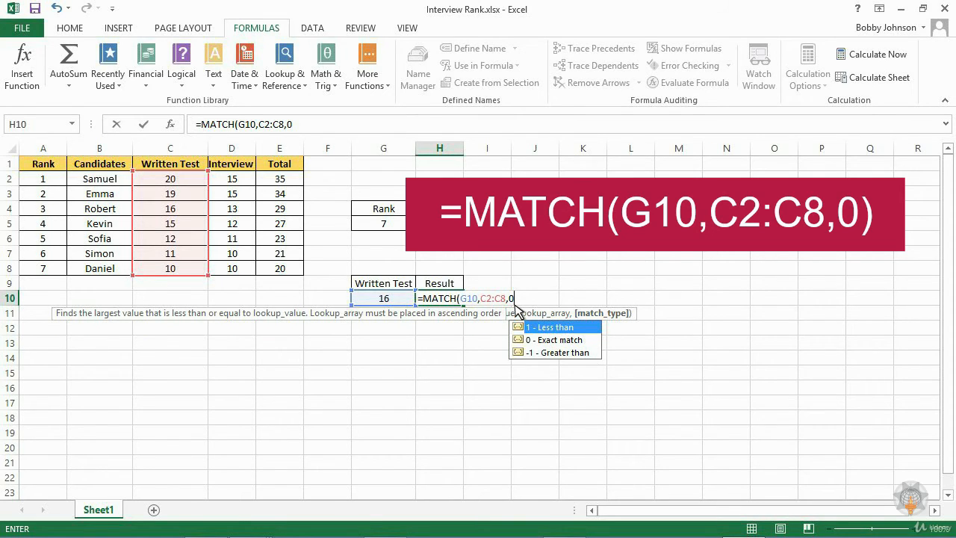
type(")")
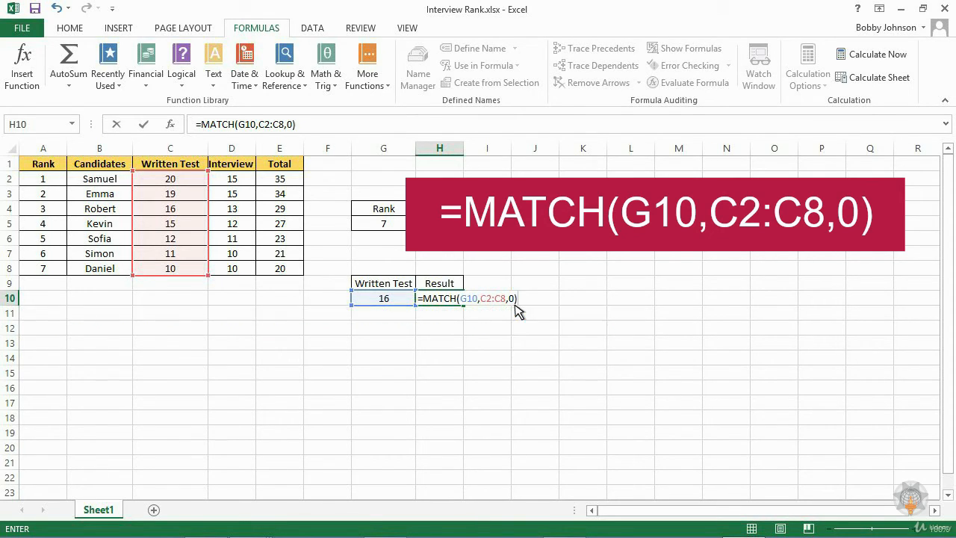
key("Return")
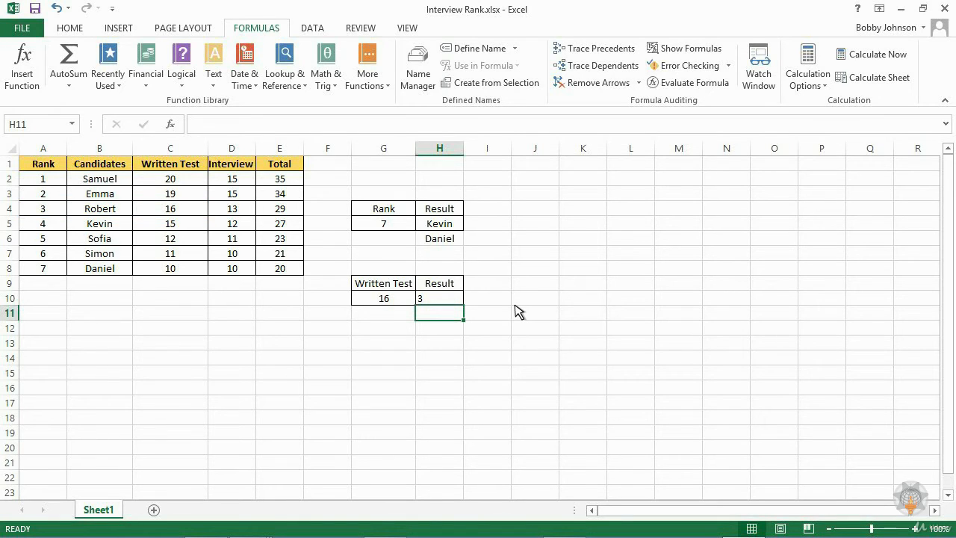
Change the match type in H10's MATCH formula to -1 (greater than).
double_click(432, 301)
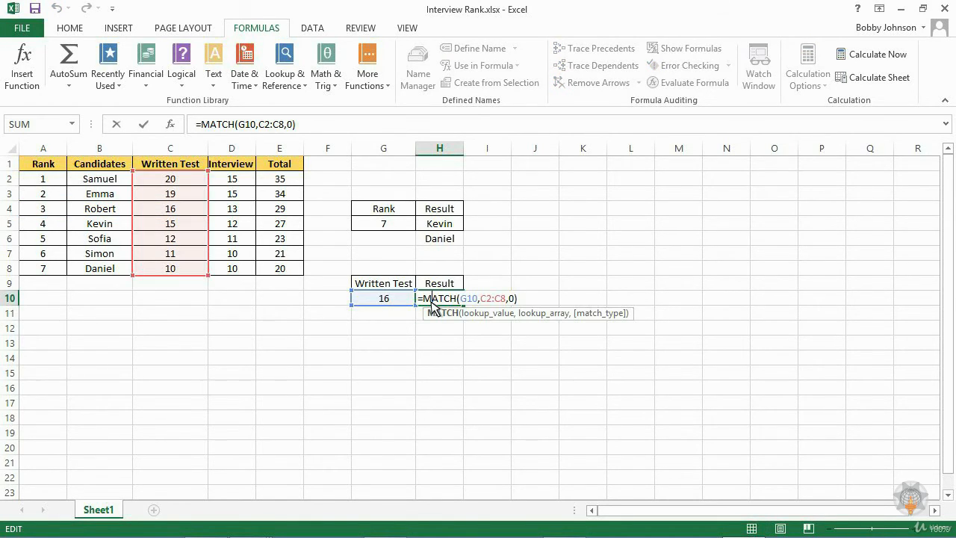
left_click(511, 302)
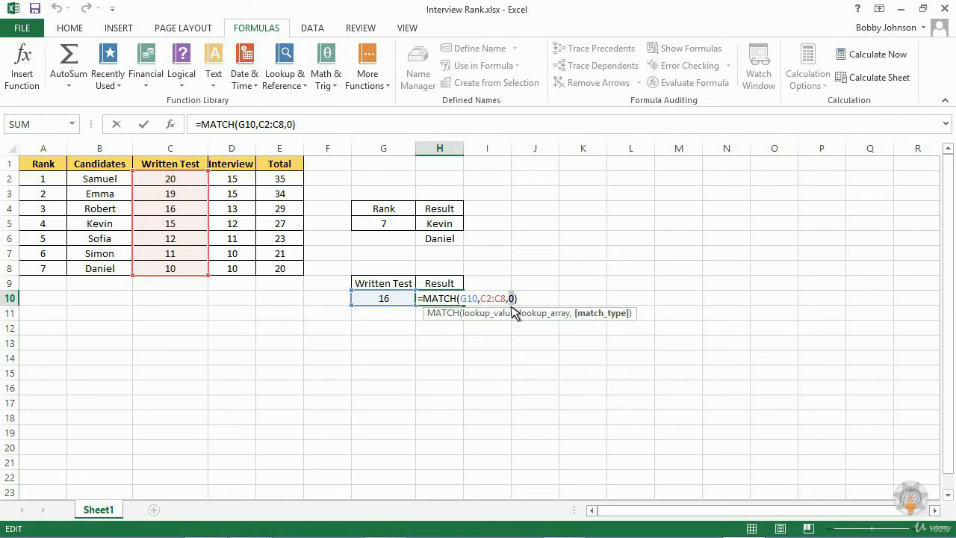
key("BackSpace")
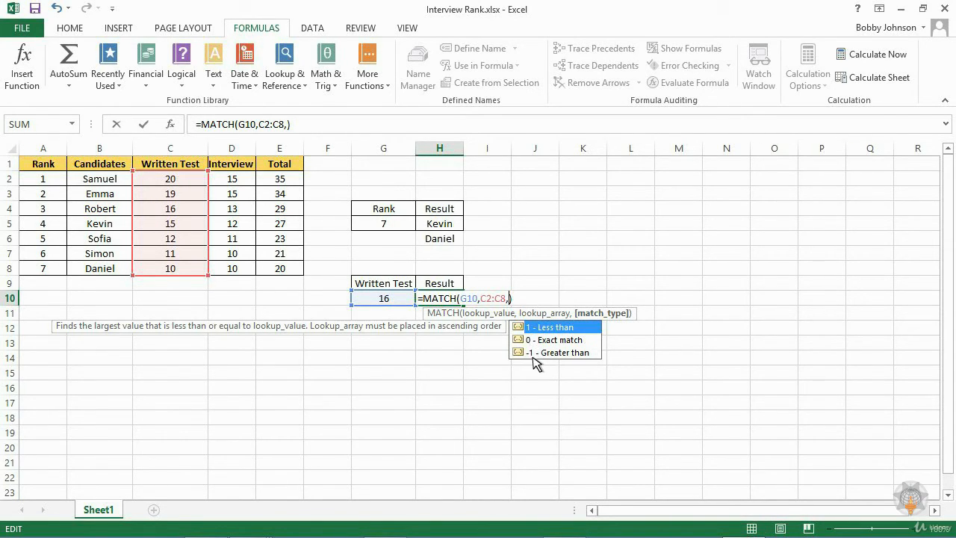
type("-1")
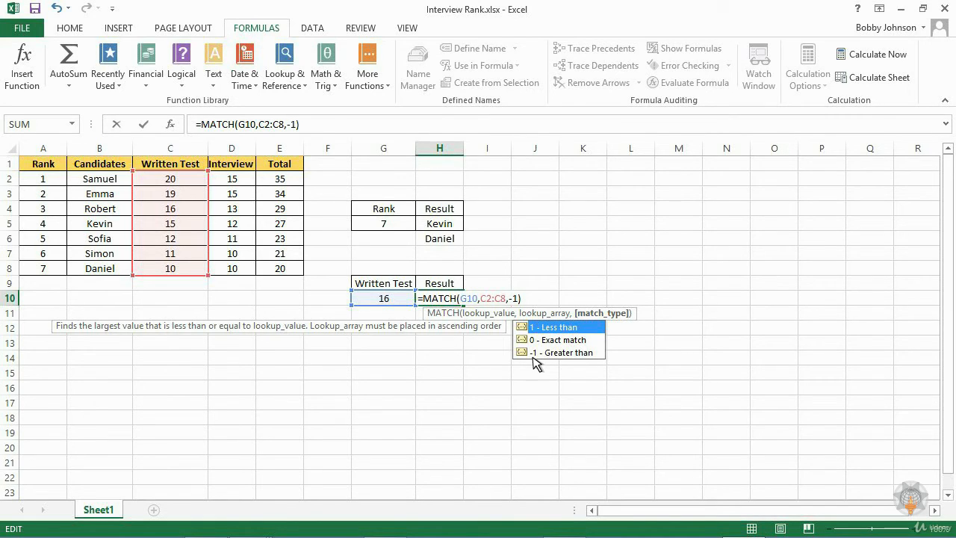
key("Return")
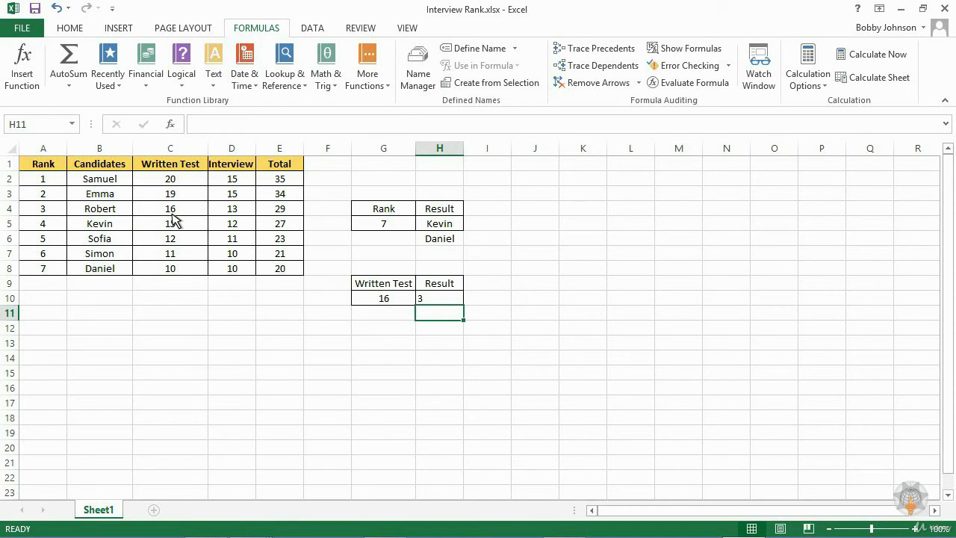
Set the written test score in cell G10 to 17 to test the MATCH formula.
left_click(389, 300)
type("17")
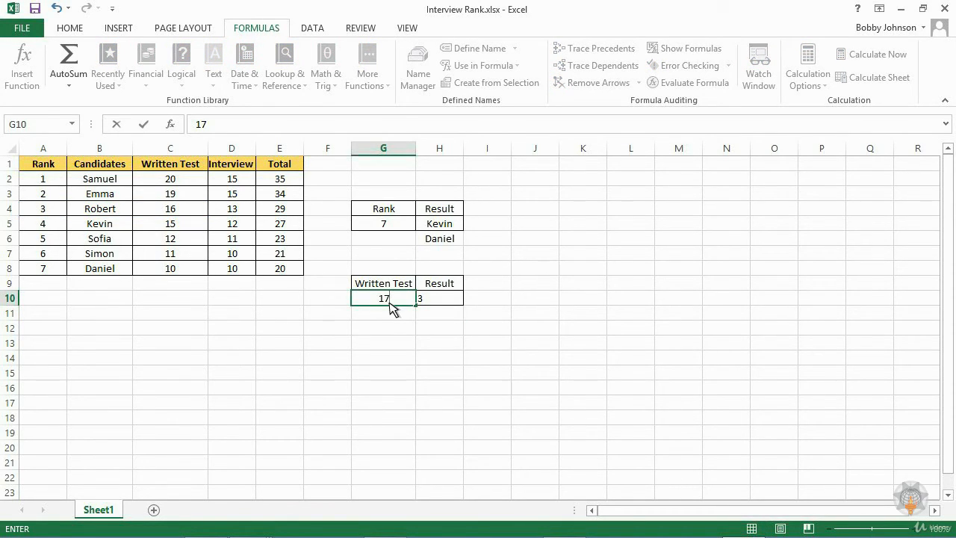
key("Return")
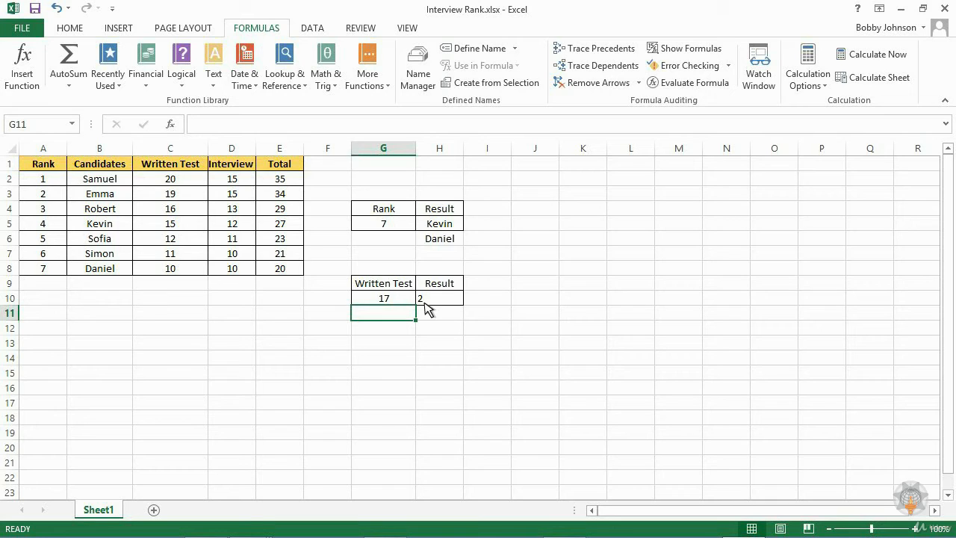
Try match type 0 (exact match) in H10's MATCH formula with the new score, and reopen the formula for editing.
left_click(393, 304)
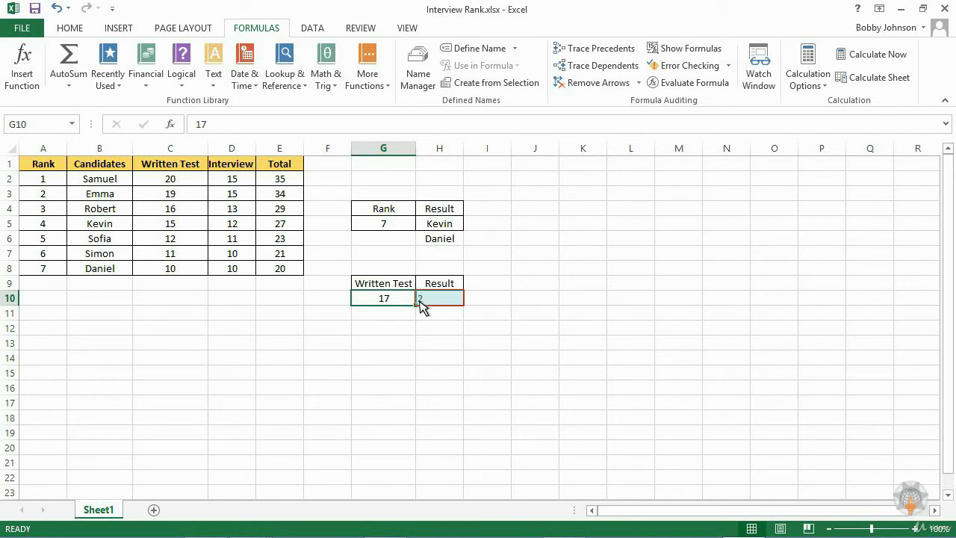
left_click(424, 302)
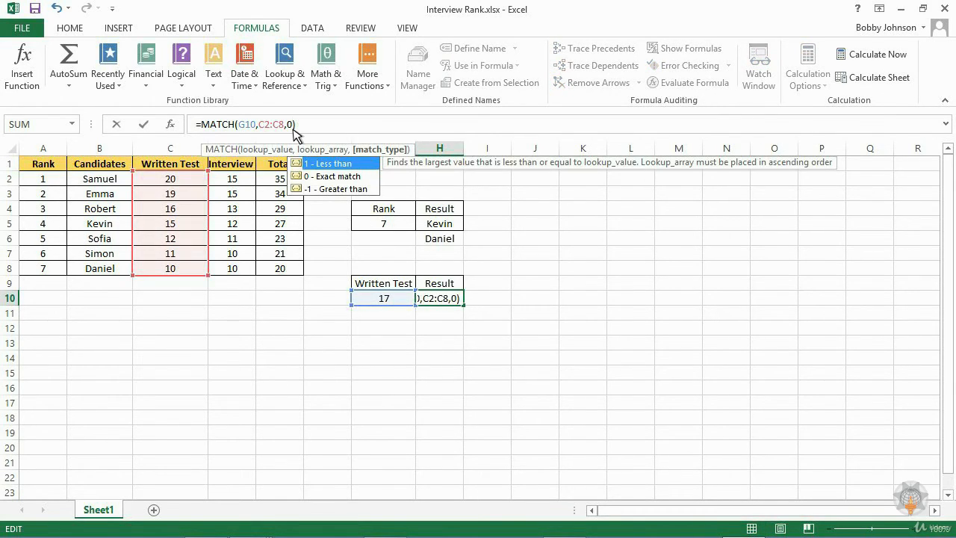
key("Return")
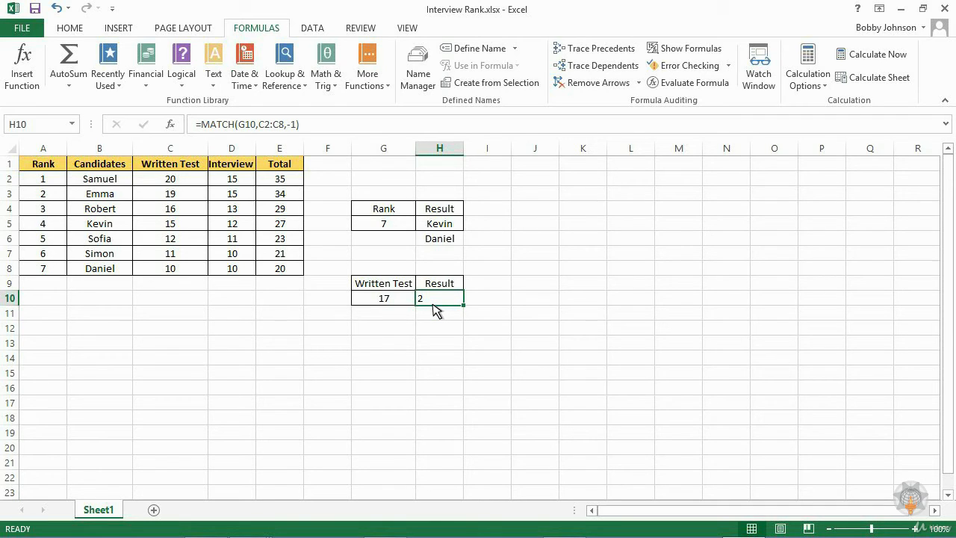
double_click(435, 310)
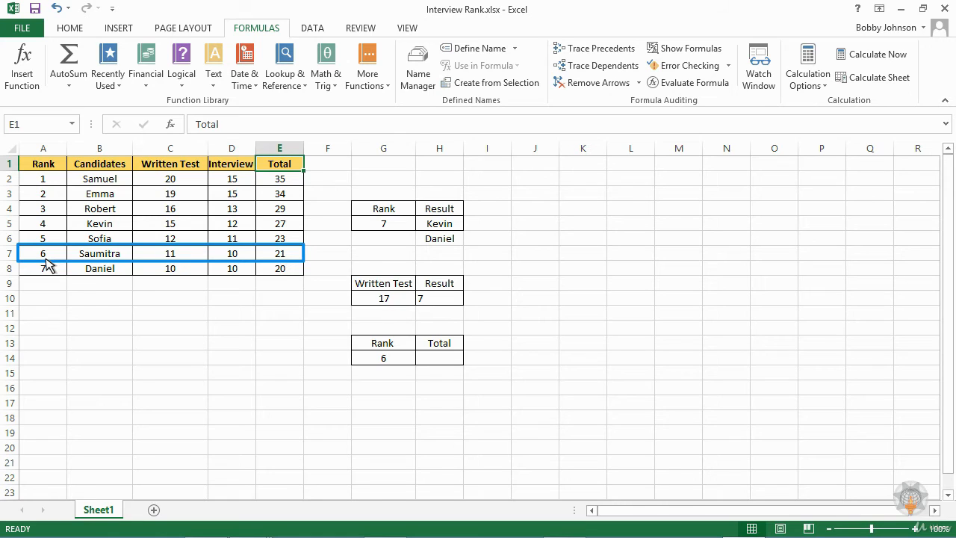
Enter the formula =INDEX(B2:E8,G14,4) in cell H14 to return the total for the rank in G14.
left_click(420, 366)
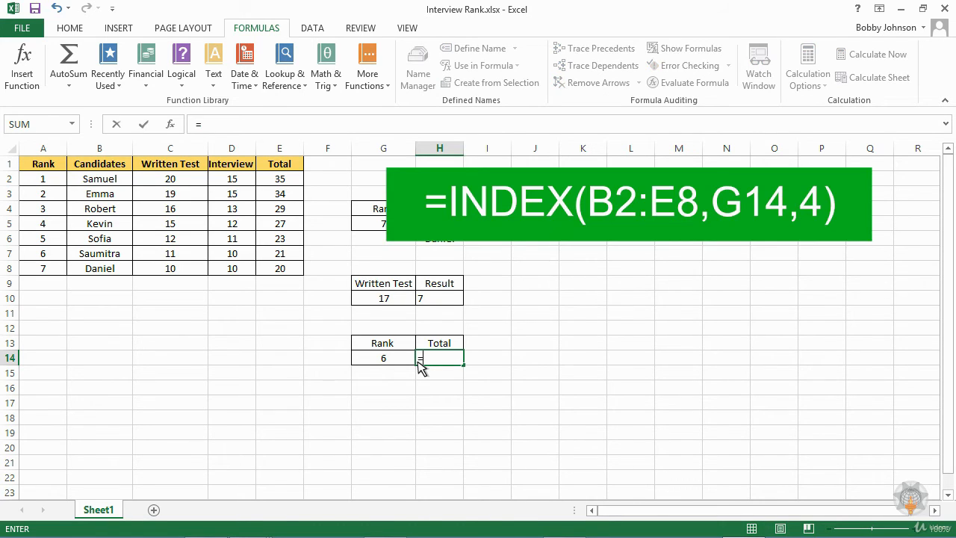
type("=in")
key("Tab")
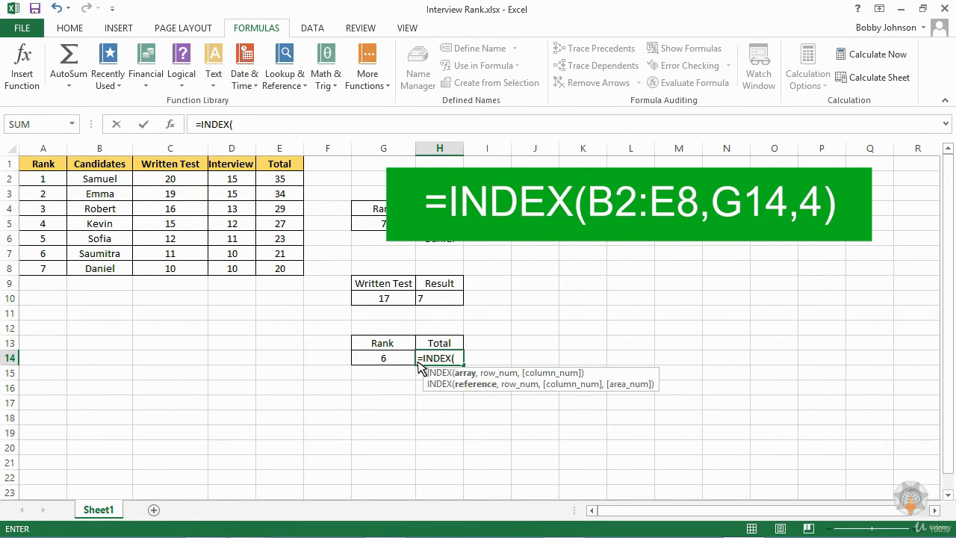
left_click(77, 183)
left_click_drag(77, 185, 293, 275)
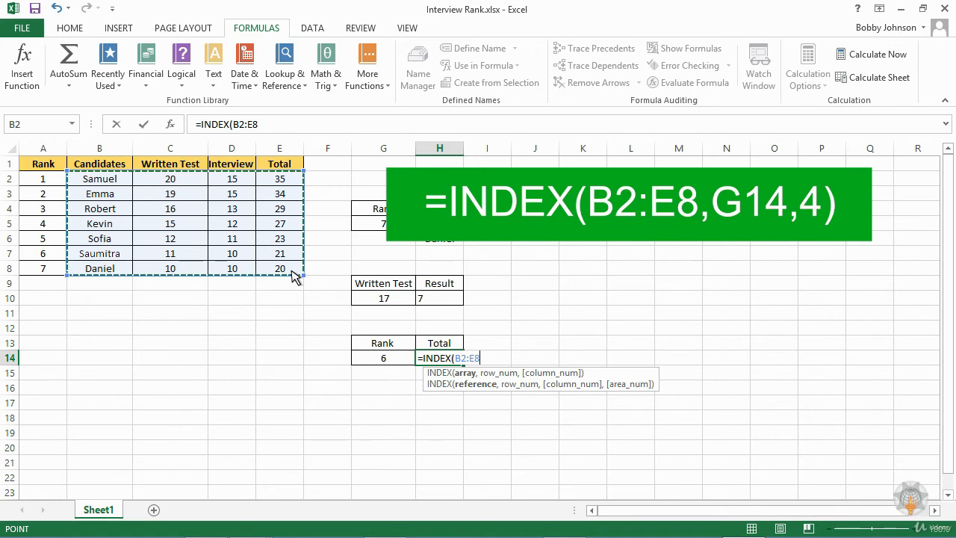
type(",")
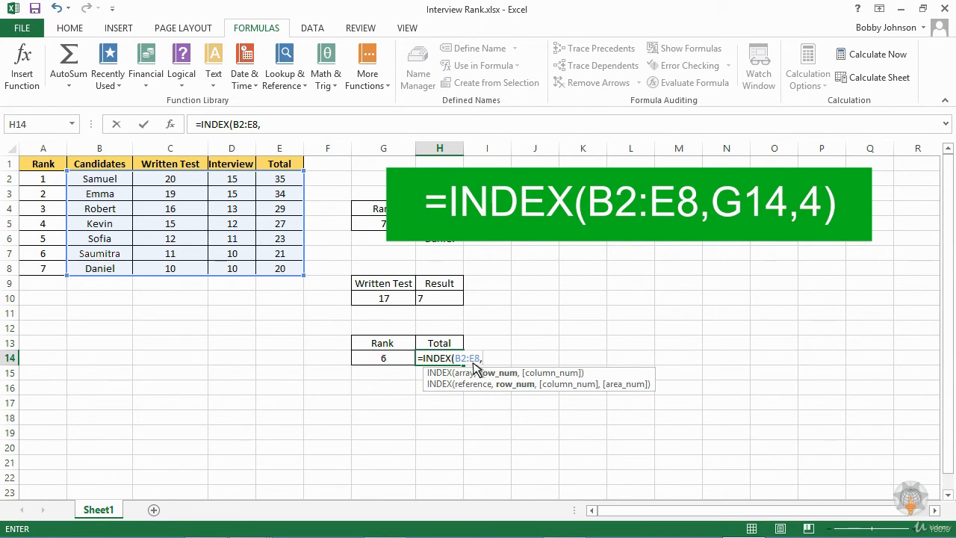
left_click(394, 363)
type(",")
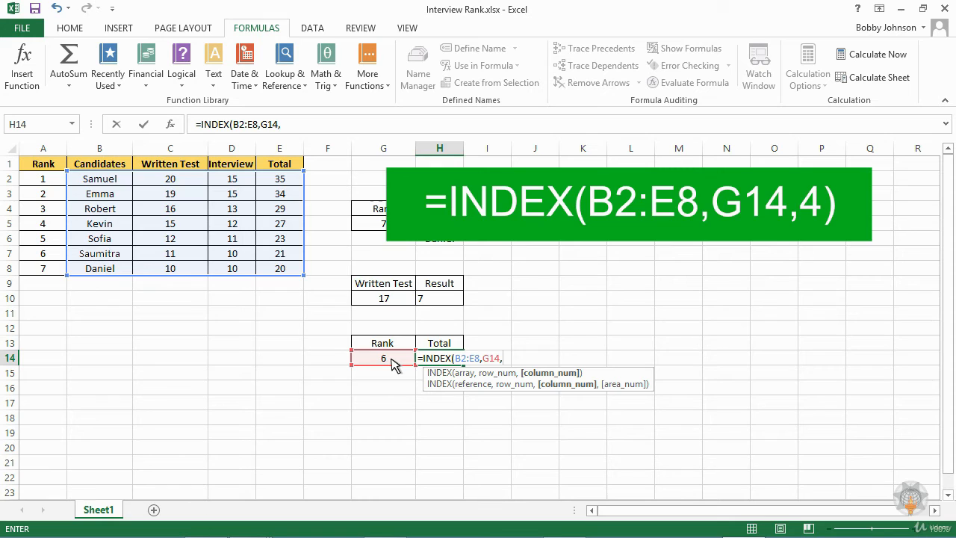
type("4)")
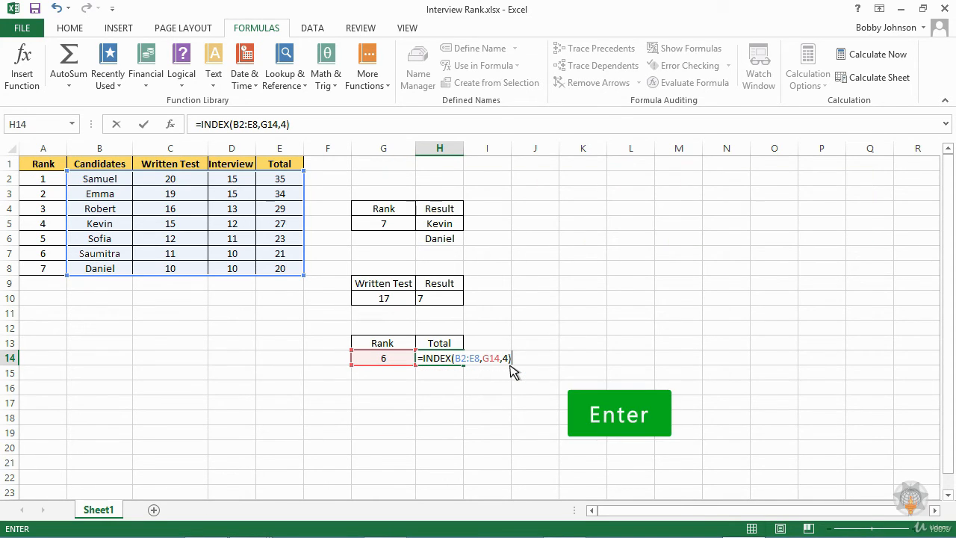
key("Return")
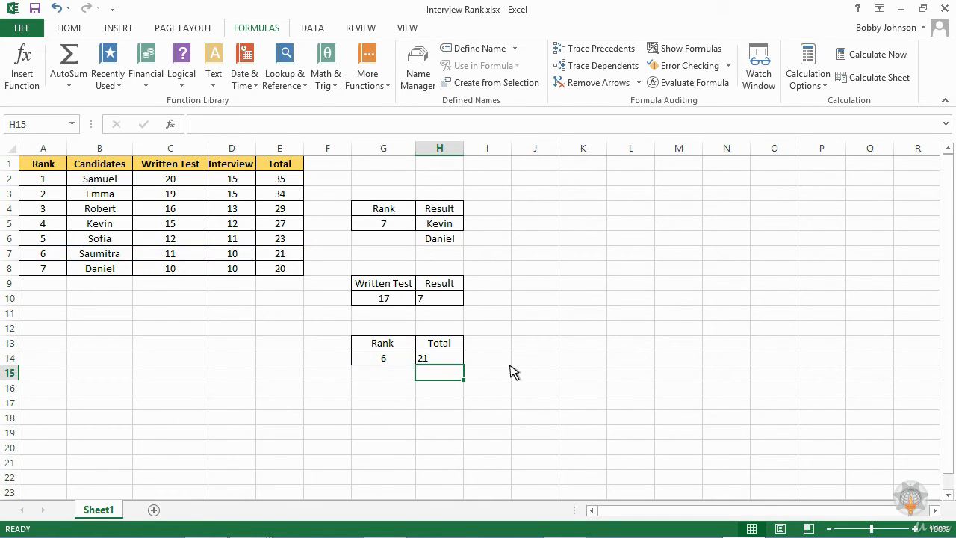
Change the column number in H14's INDEX formula to 2 so it returns the written test score.
left_click(430, 361)
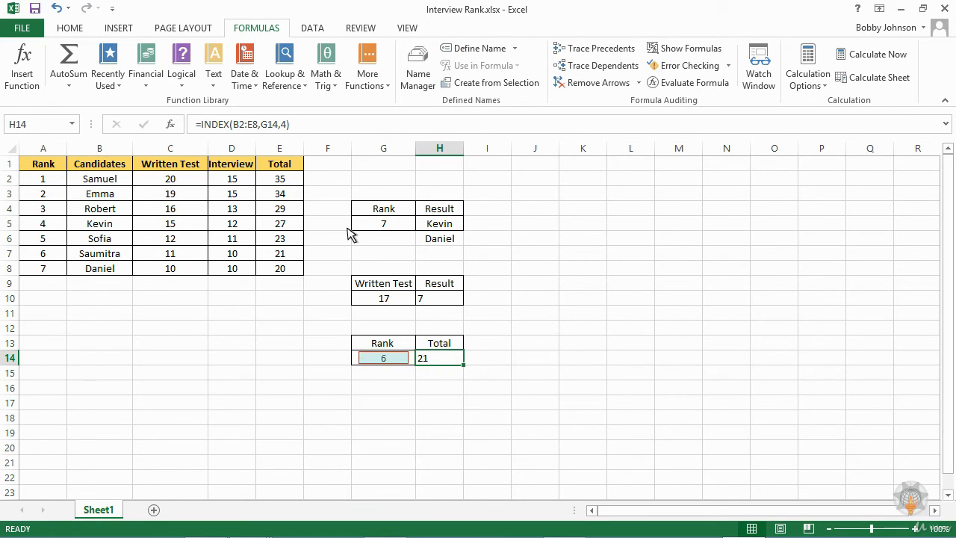
left_click(285, 126)
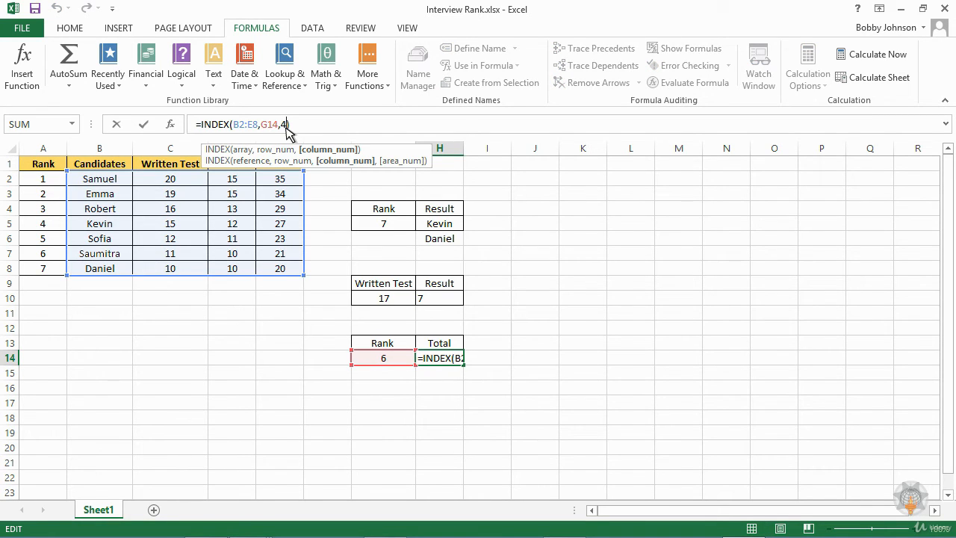
key("BackSpace")
type("2")
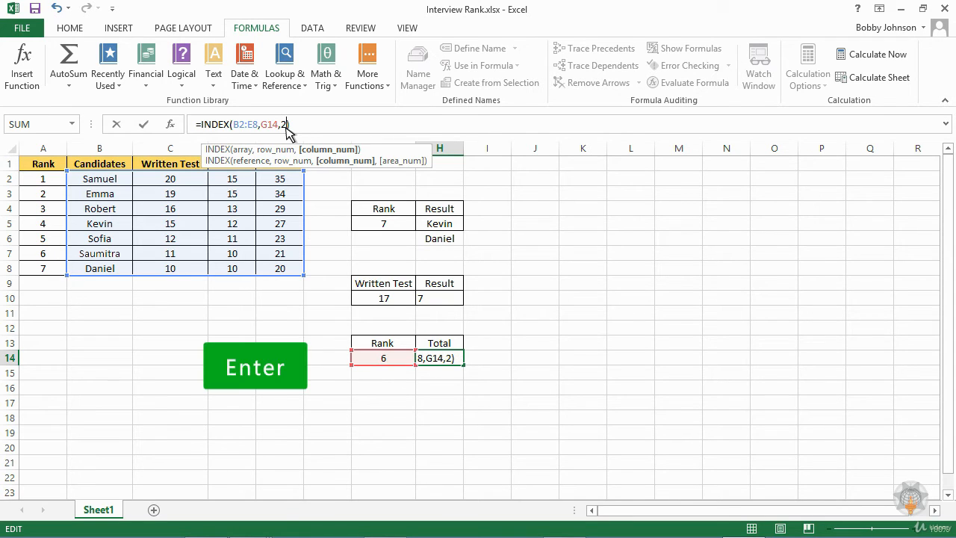
key("Return")
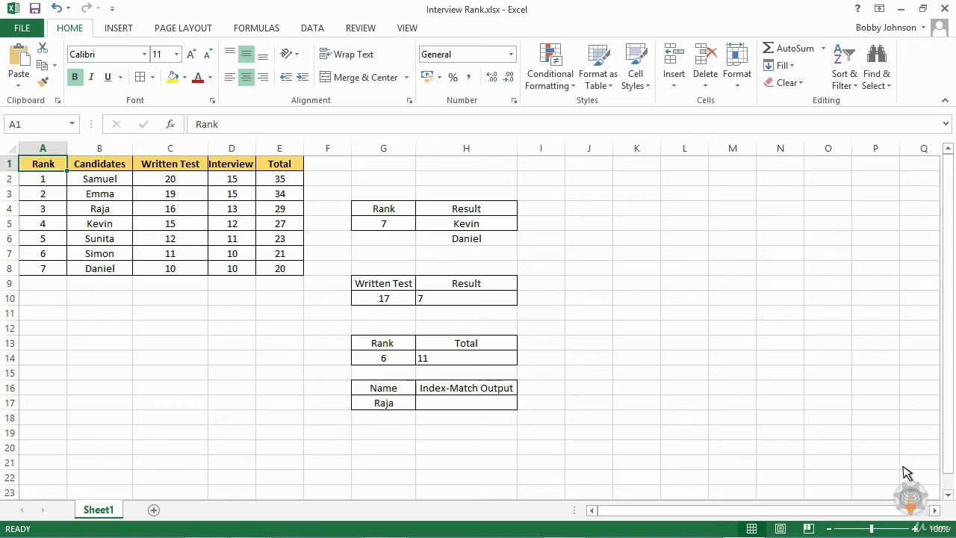
Start an INDEX formula in cell H17 with the candidate data range A2:E8 as its array.
left_click_drag(30, 167, 292, 278)
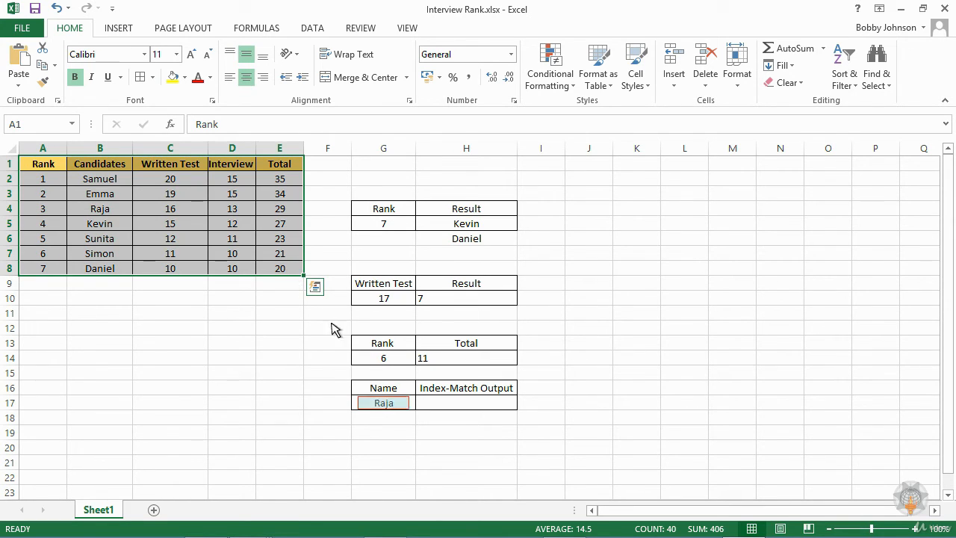
left_click(401, 407)
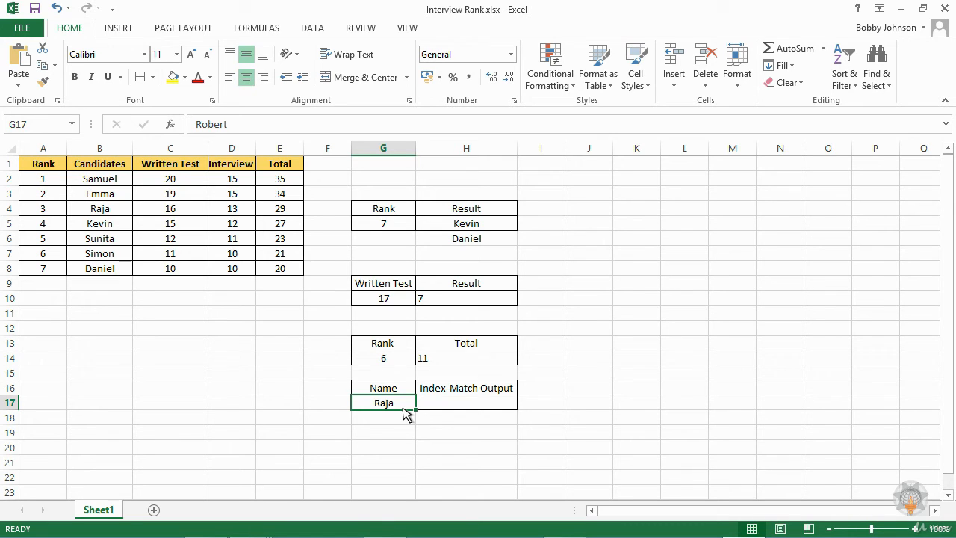
left_click(422, 409)
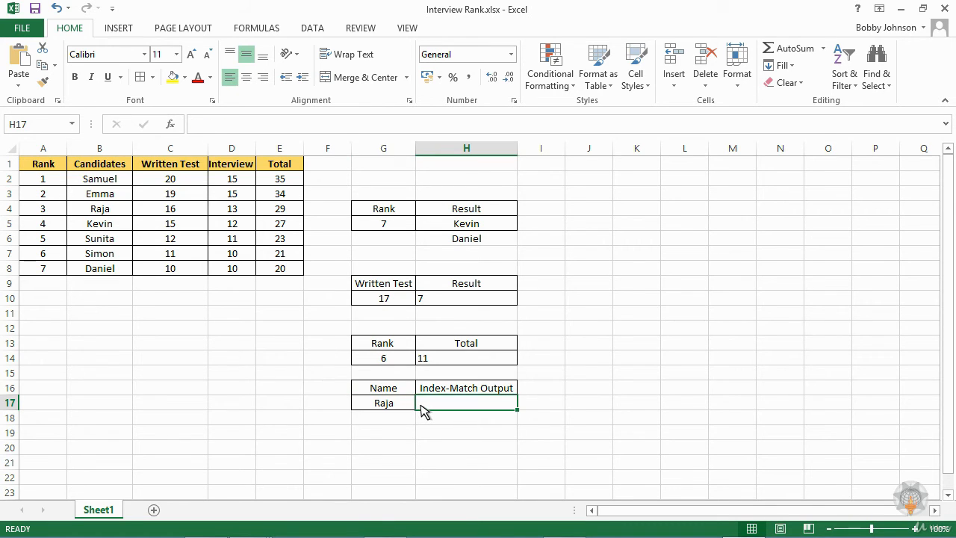
type("=i")
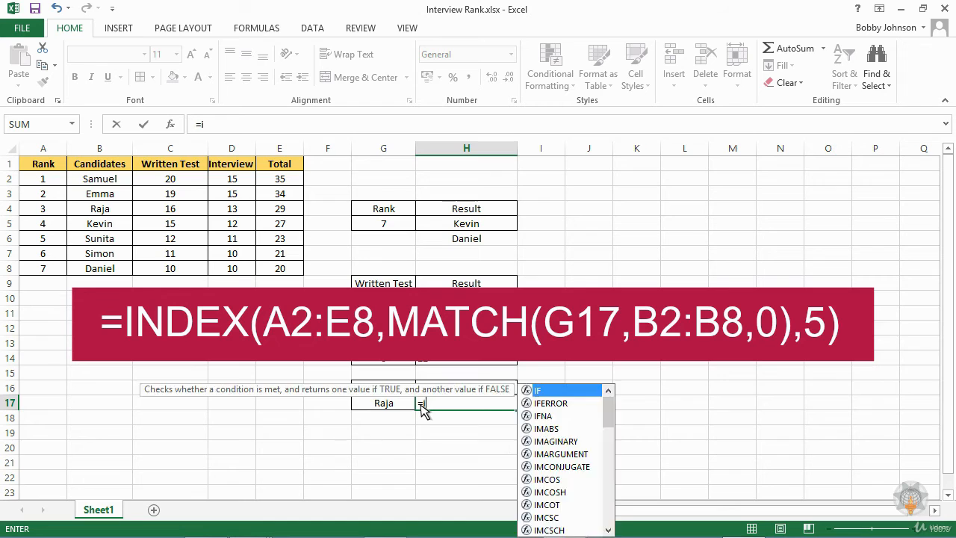
type("n")
key("Tab")
left_click(49, 181)
key("ctrl+shift+Down")
key("ctrl+shift+Right")
type(",")
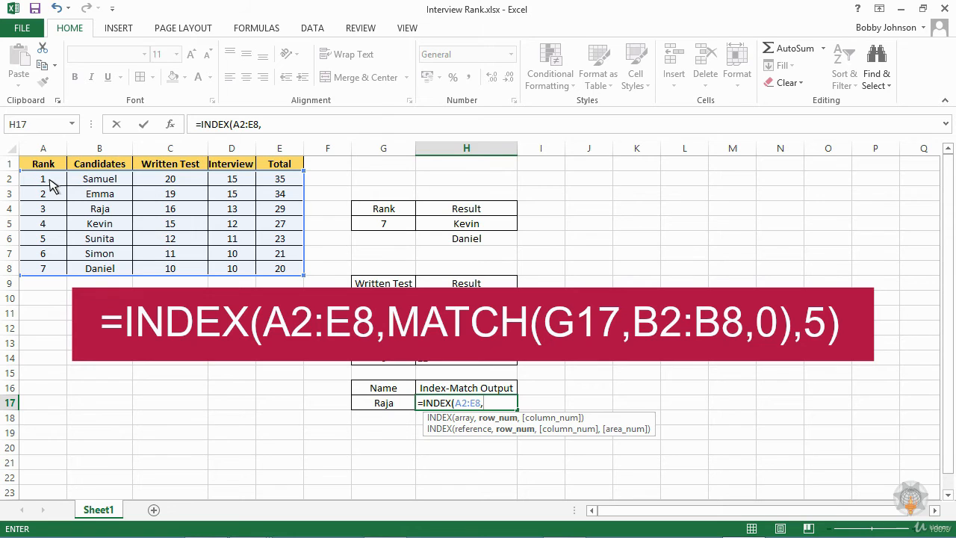
Complete H17's INDEX formula with MATCH(G17,B2:B8,0) as the row number and 5 as the column number to return the total.
type("MATCH(")
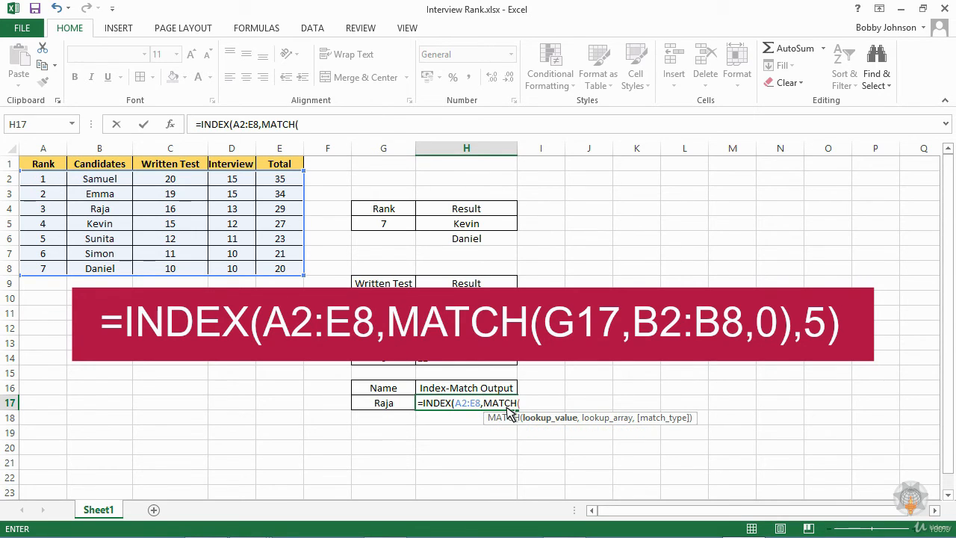
left_click(402, 404)
type(",")
left_click_drag(119, 180, 120, 276)
type(",")
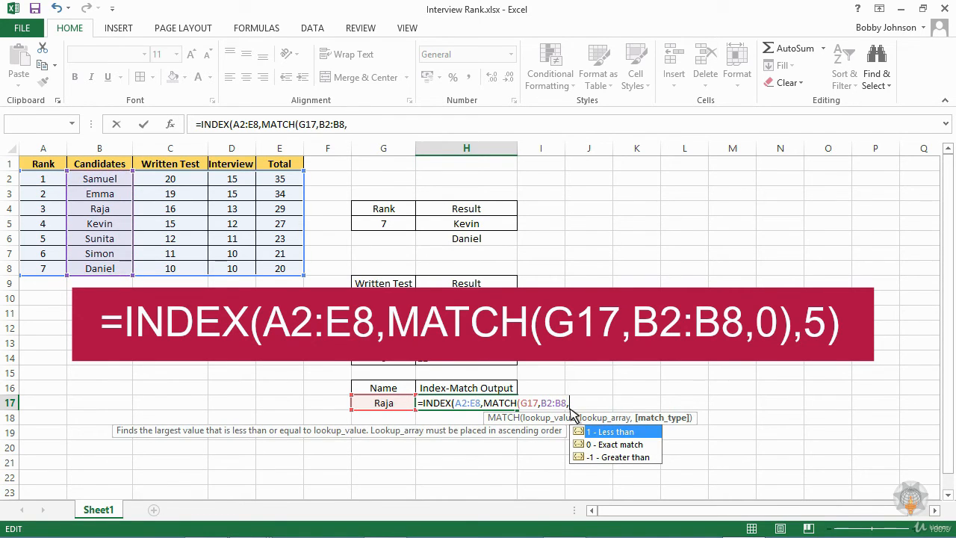
left_click(603, 445)
double_click(603, 445)
type(")")
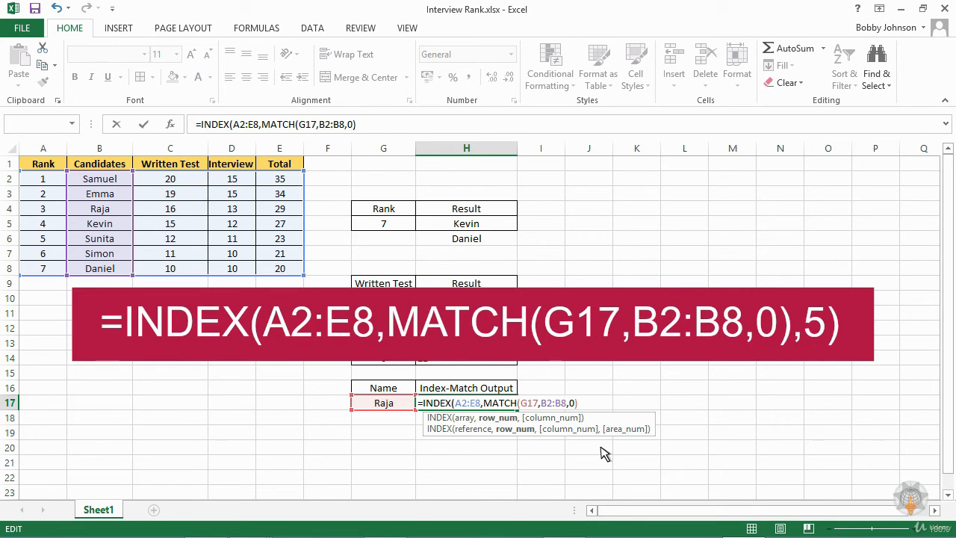
type(",")
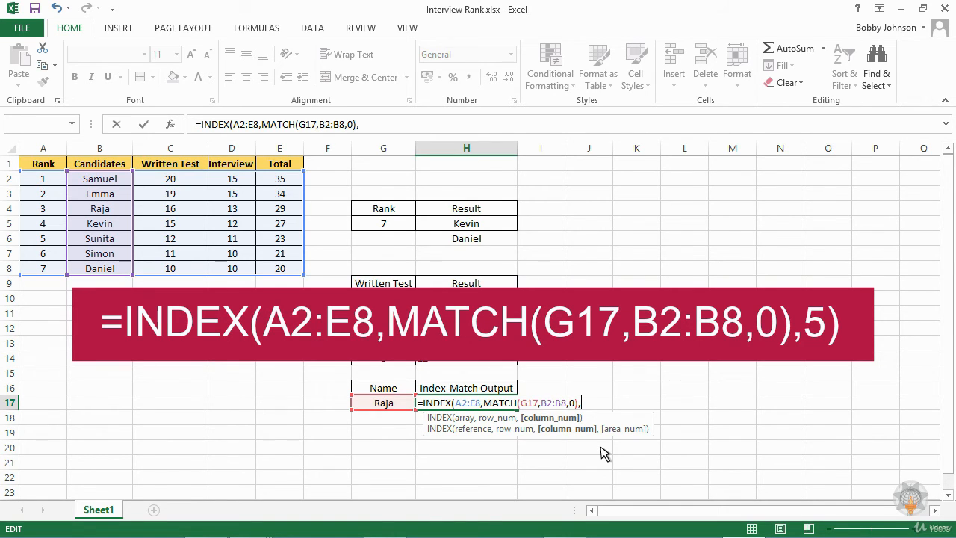
type("5)")
key("Return")
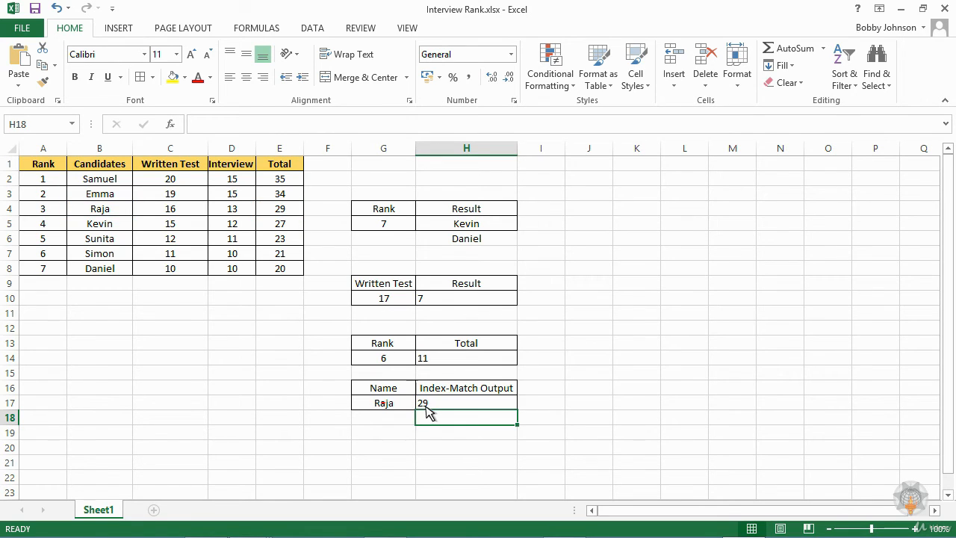
Replace the lookup name in cell G17 with the name of the candidate ranked 5.
left_click(403, 408)
type("Sunita")
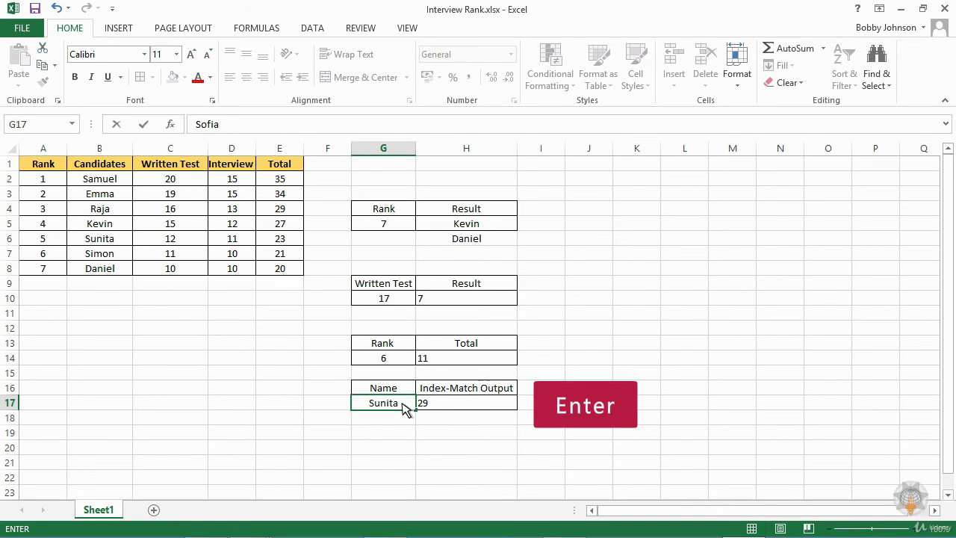
key("Return")
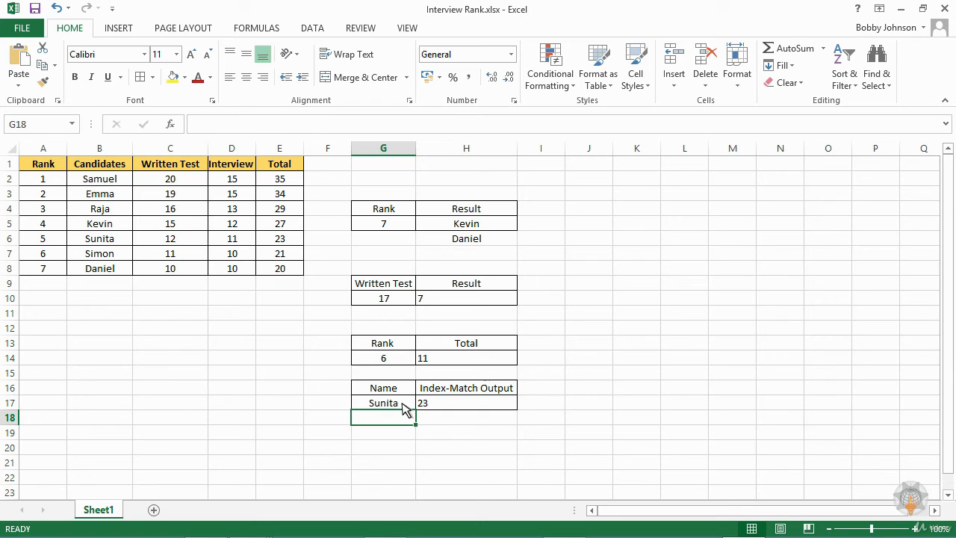
Change the column number in H17's INDEX-MATCH formula to 1 so it returns the candidate's rank.
left_click(420, 409)
double_click(431, 412)
key("Right")
key("shift+Right")
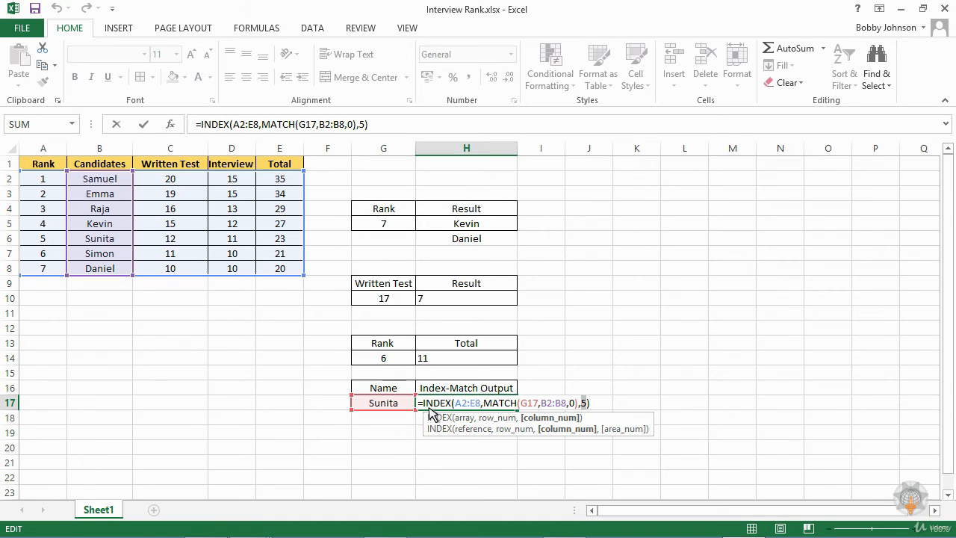
type("1")
key("Return")
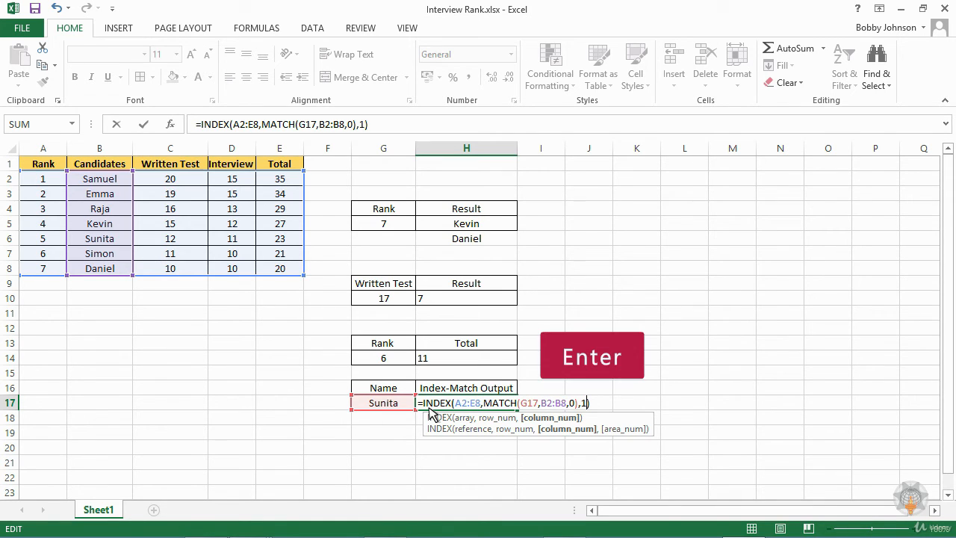
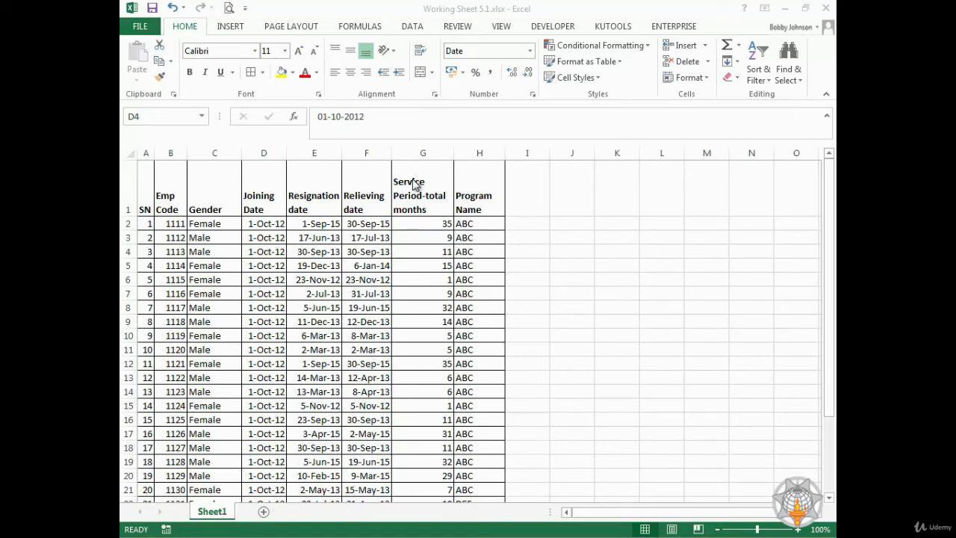
In the Working Sheet 5.1.xlsx workbook, create a PivotTable on a new worksheet from the employee data in Sheet1!$A$1:$H$31.
left_click(478, 206)
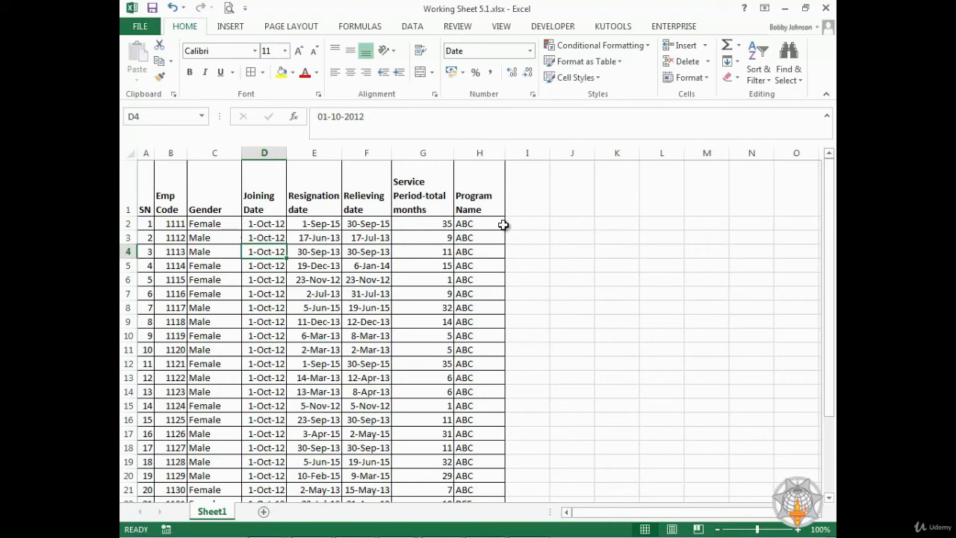
left_click(238, 237)
key("ctrl+a")
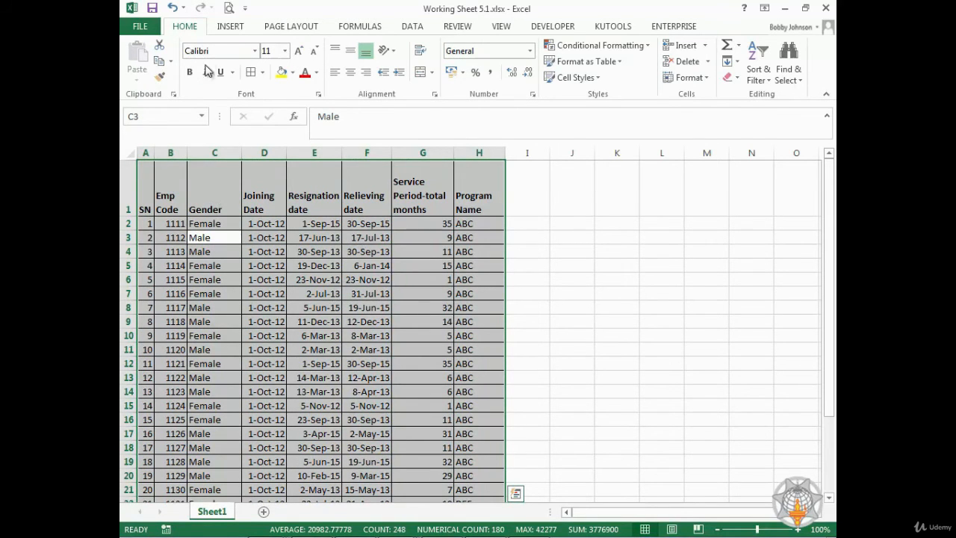
left_click(230, 28)
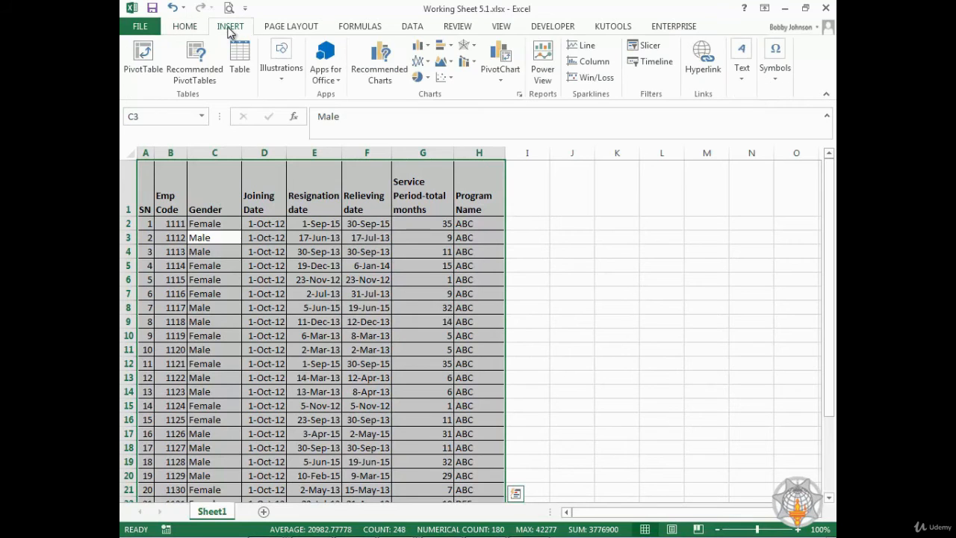
left_click(145, 61)
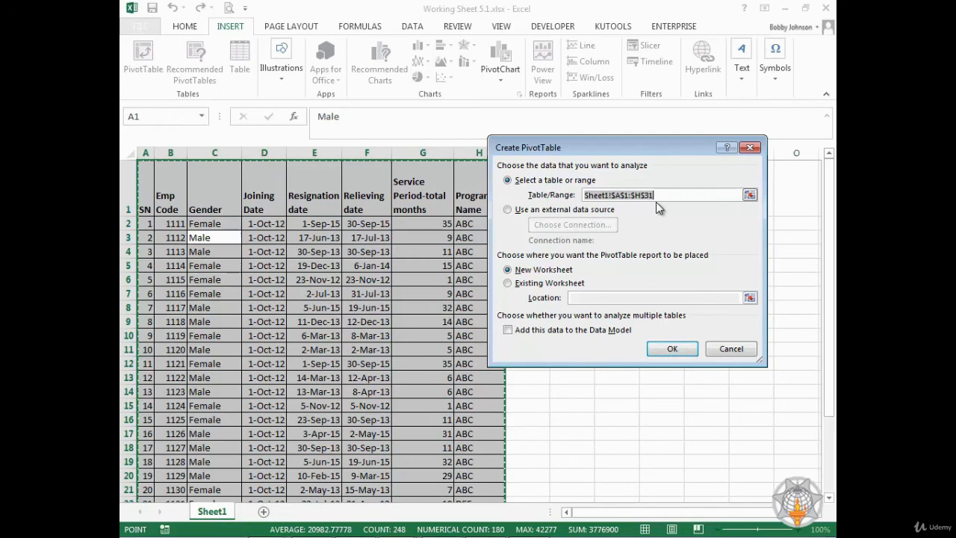
left_click(676, 350)
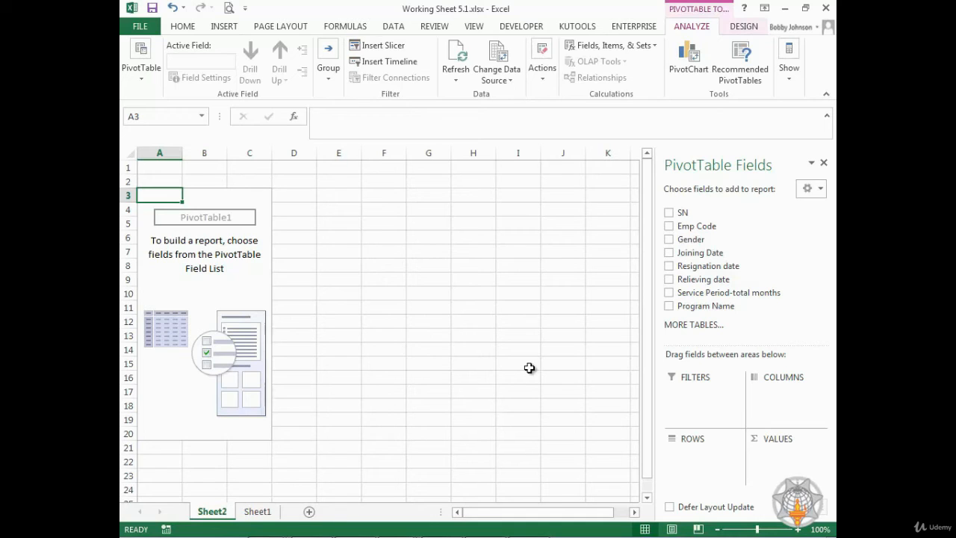
Lay out the PivotTable with Service Period-total months as rows, Gender as columns and Emp Code as values.
left_click(249, 335)
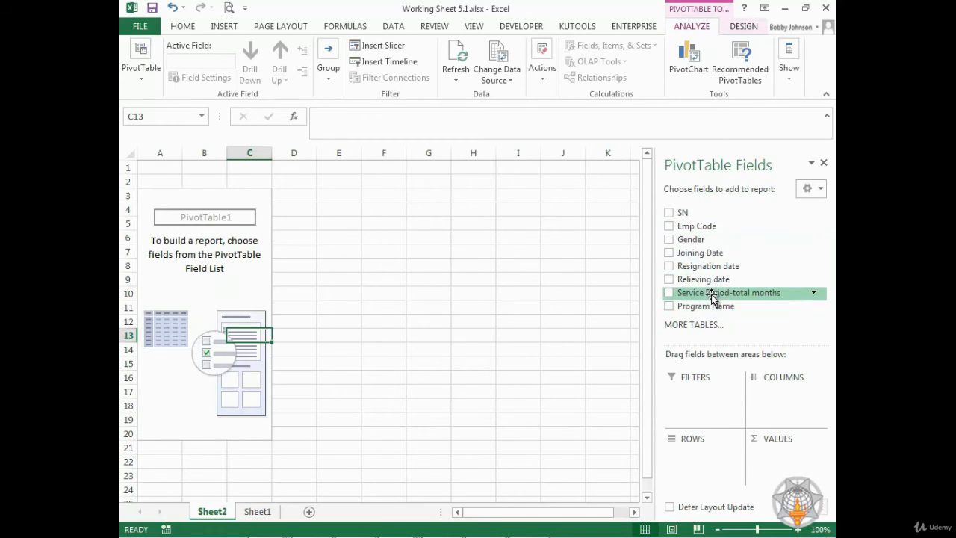
left_click_drag(715, 294, 704, 452)
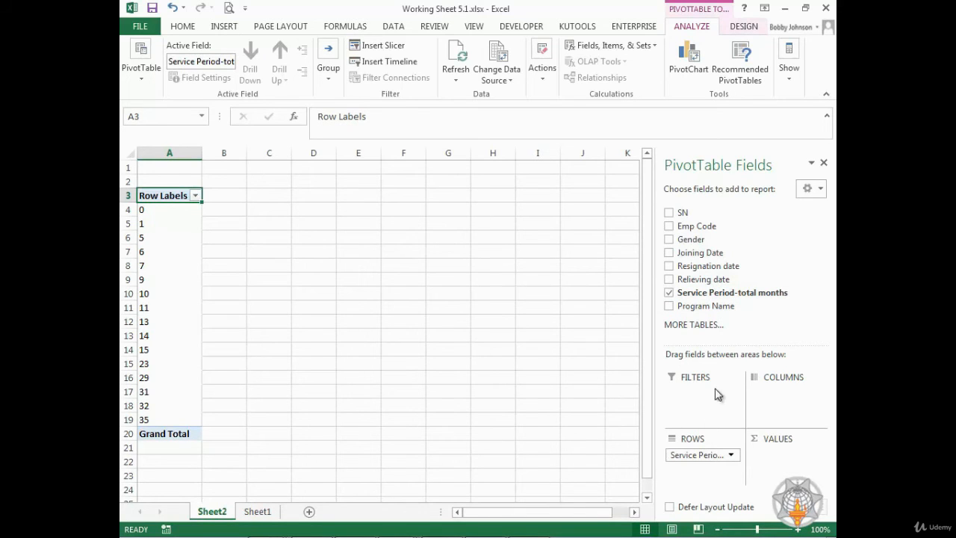
left_click_drag(697, 244, 786, 393)
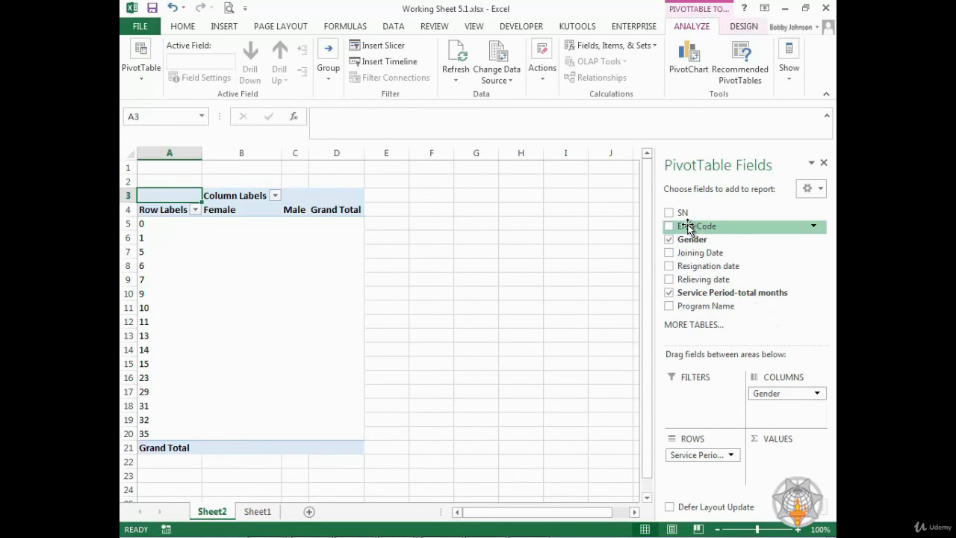
left_click_drag(686, 226, 781, 451)
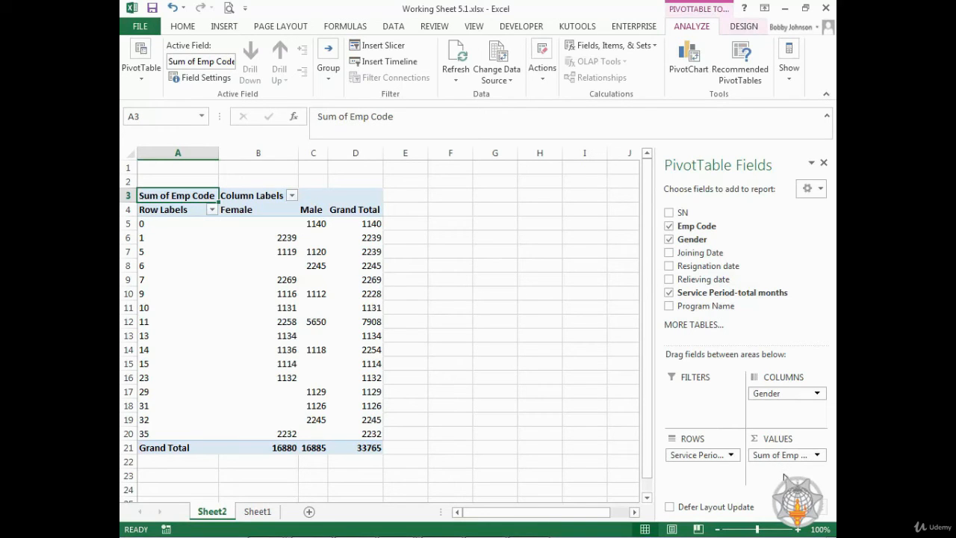
Summarize the PivotTable's Emp Code value field by Count.
left_click(819, 455)
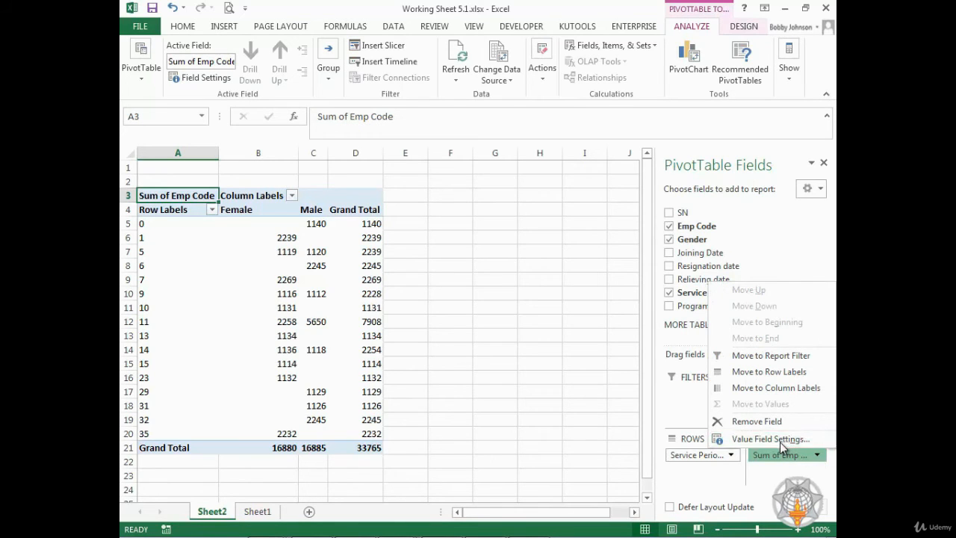
left_click(781, 442)
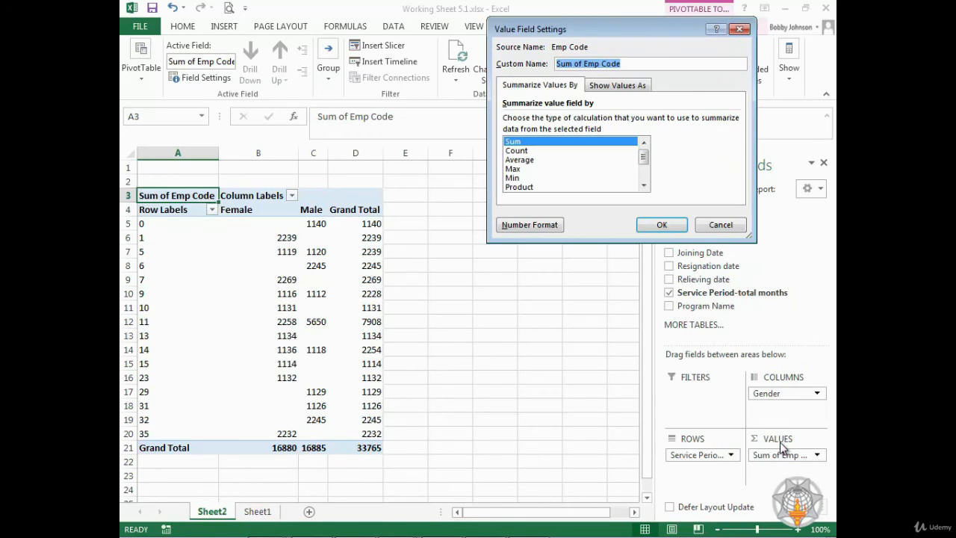
left_click(516, 150)
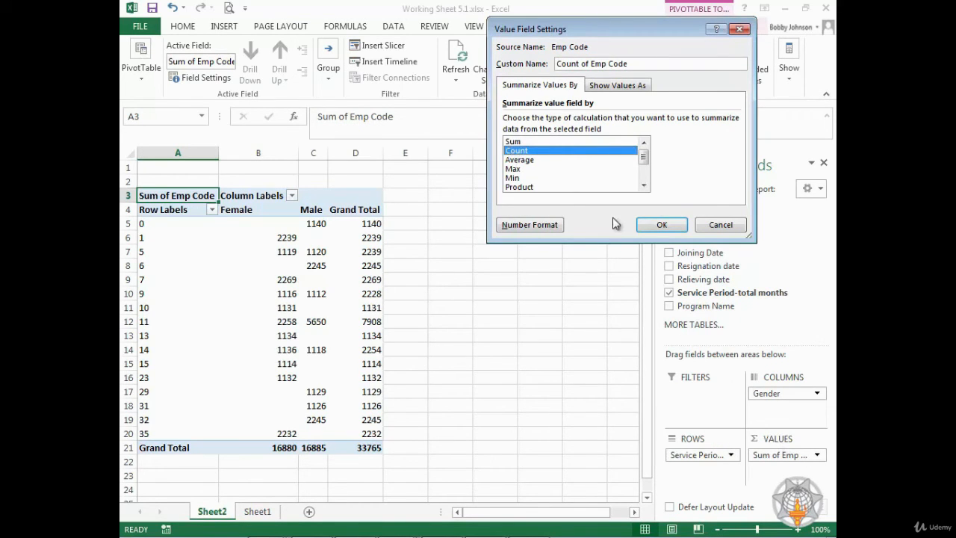
left_click(660, 225)
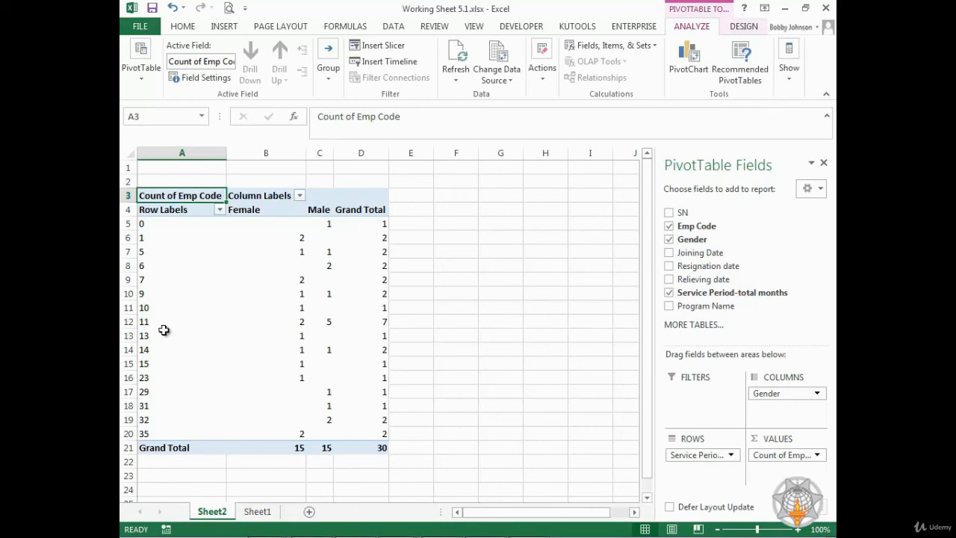
Examine the female and male employee counts for the 1-month and 11-month service periods in the PivotTable.
left_click(303, 238)
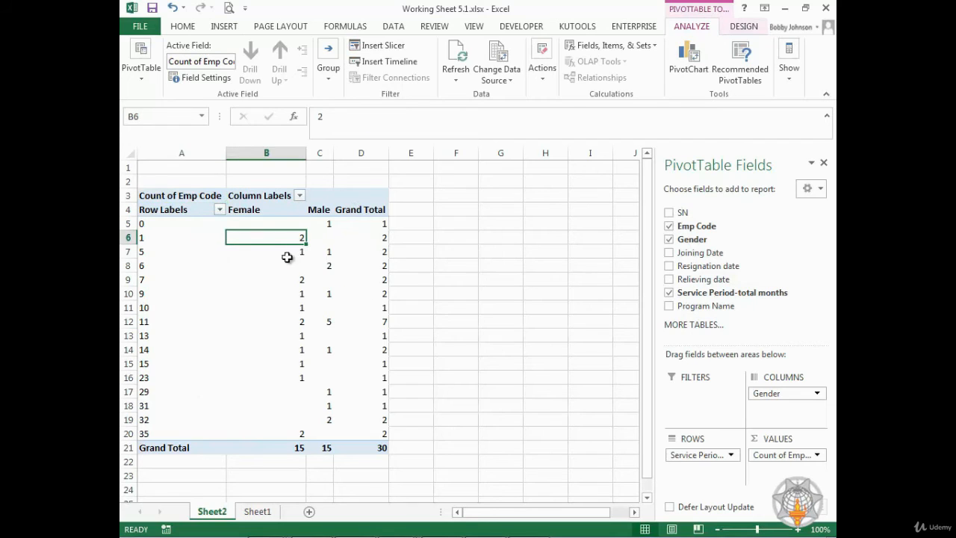
left_click(161, 241)
mouse_move(212, 270)
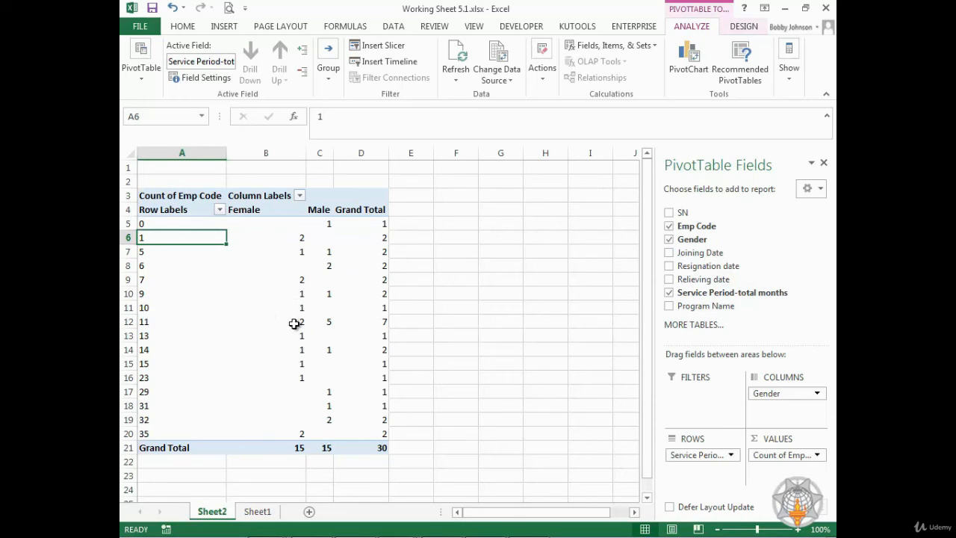
left_click(329, 322)
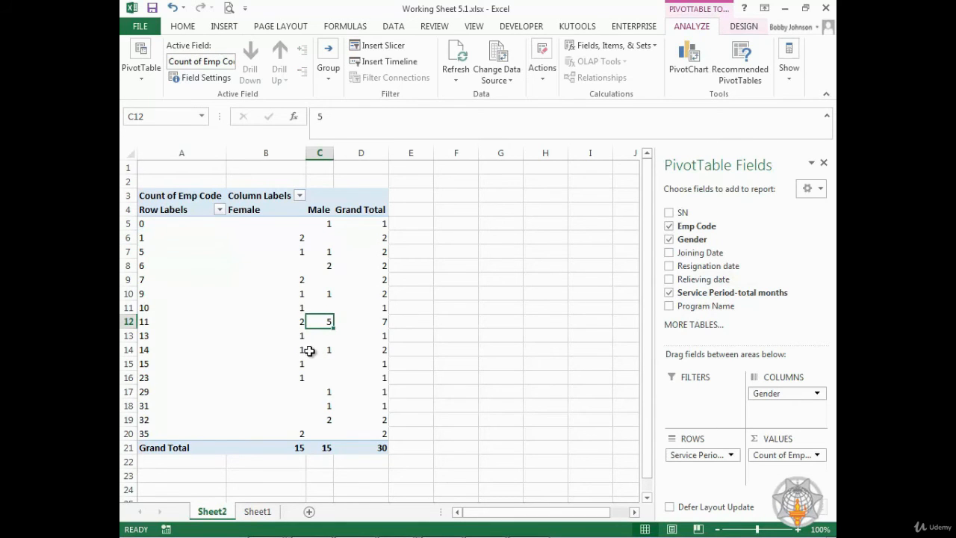
left_click(146, 322)
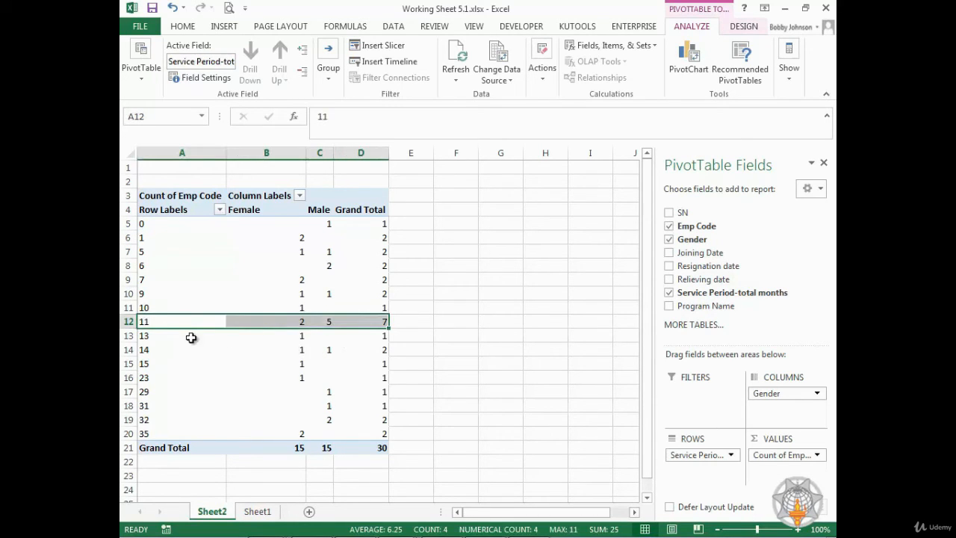
mouse_move(268, 323)
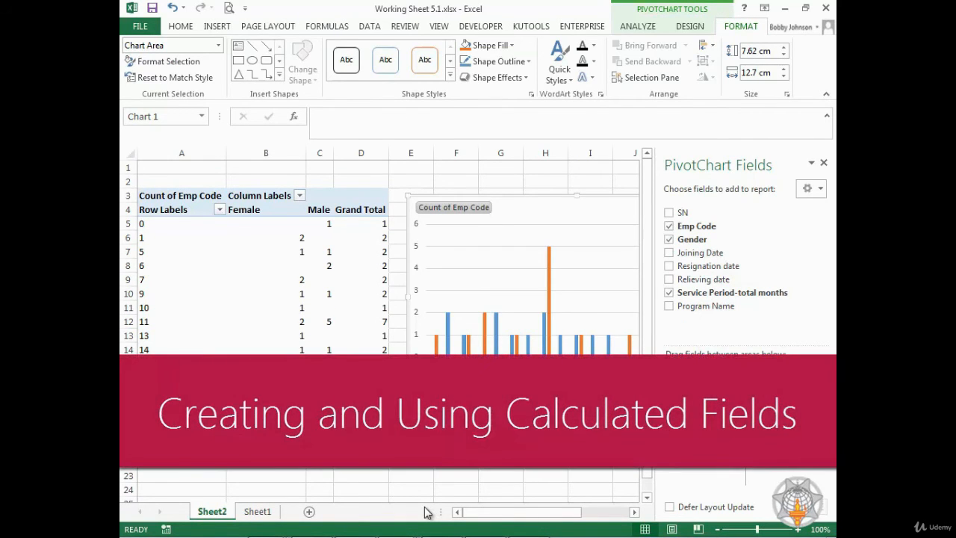
Create another PivotTable on a new worksheet from the employee data in Sheet1!$A$1:$H$31.
left_click(258, 511)
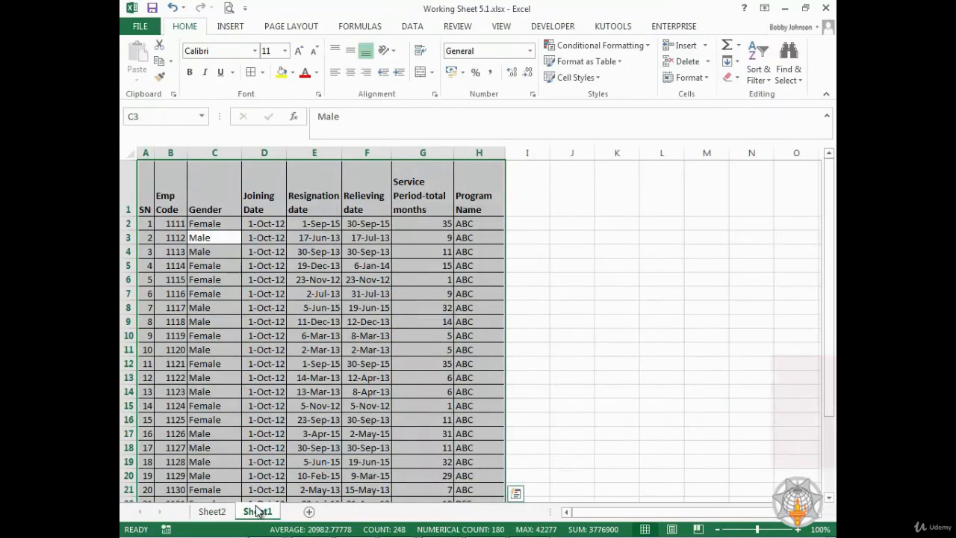
scroll(395, 331, "down", 1)
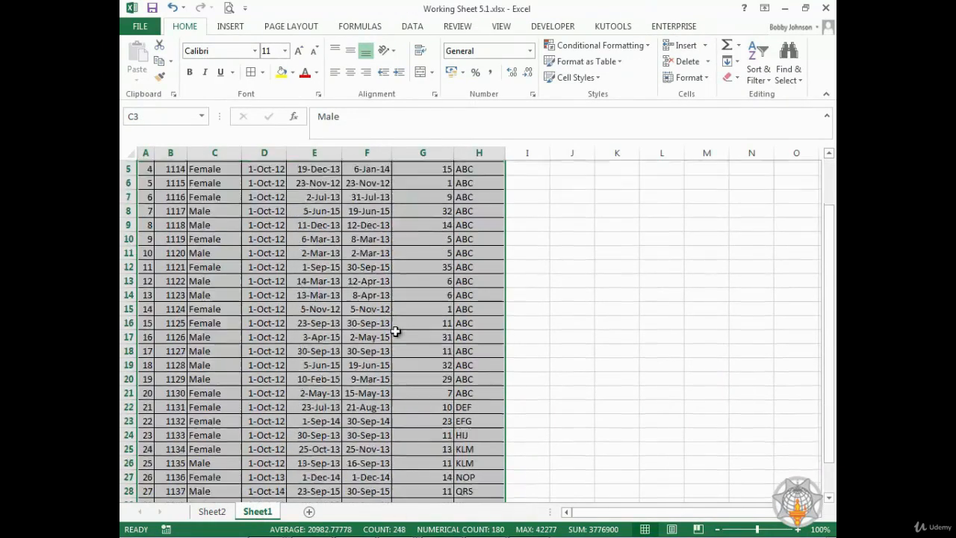
scroll(395, 330, "down", 2)
scroll(386, 331, "up", 4)
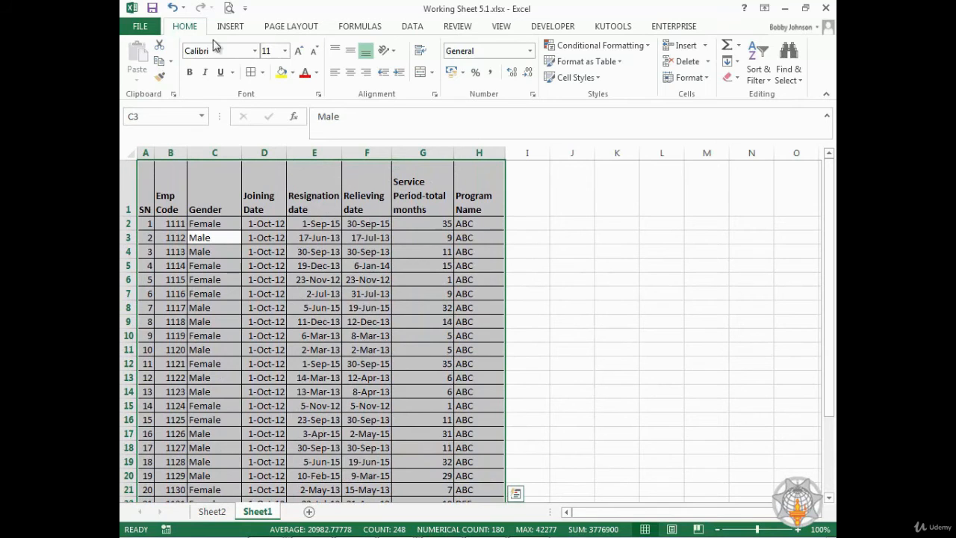
left_click(225, 27)
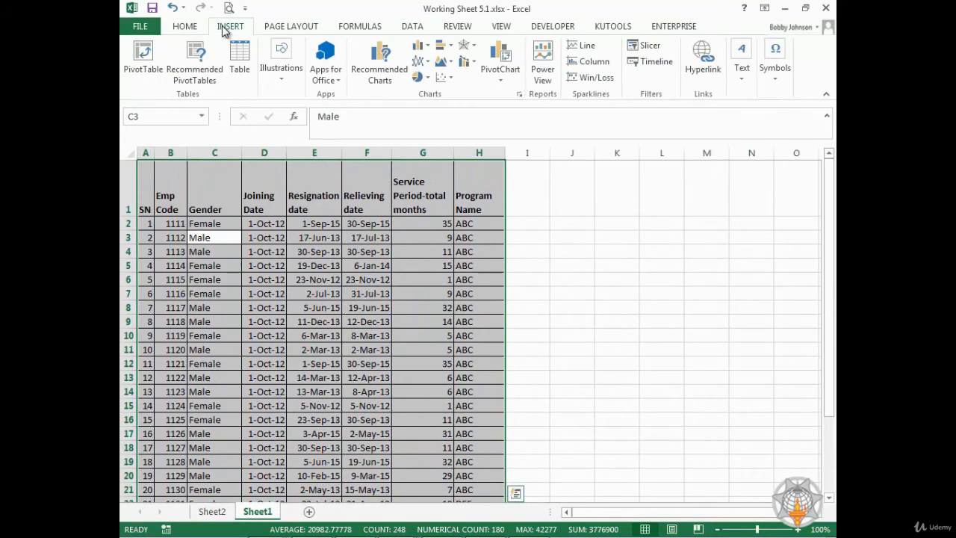
left_click(144, 55)
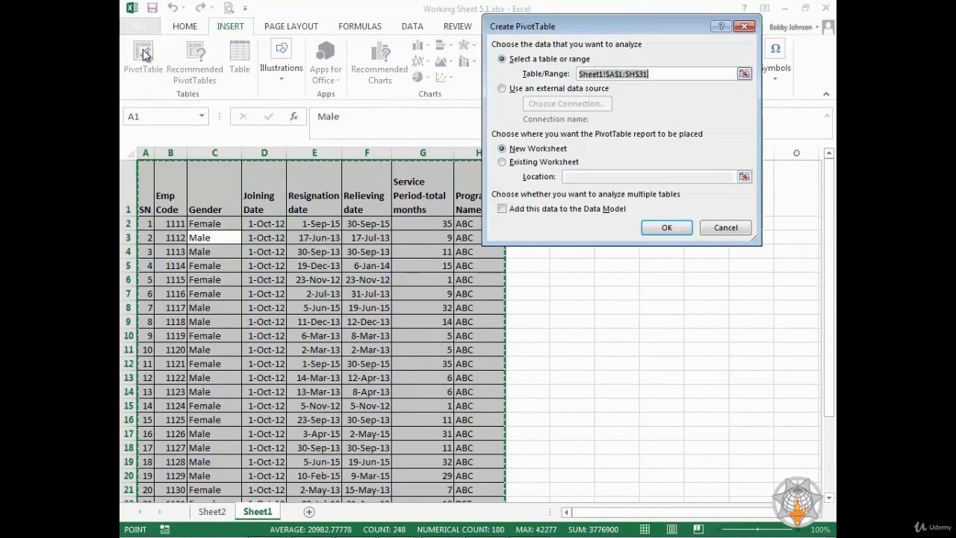
left_click(662, 233)
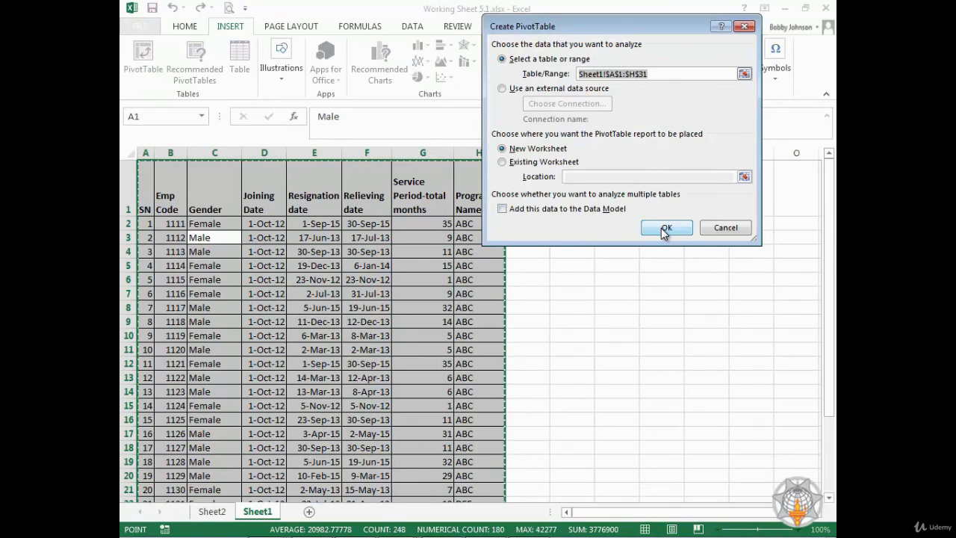
left_click(662, 232)
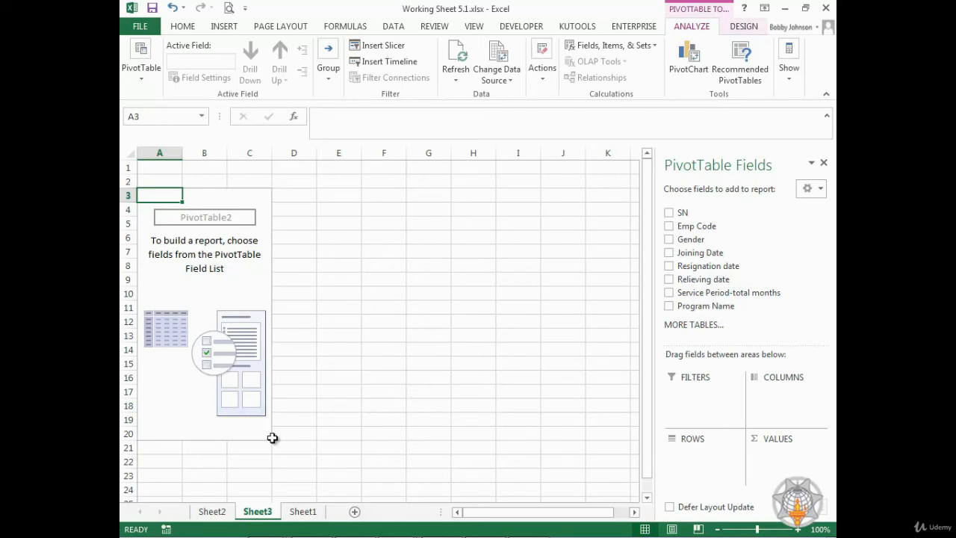
Lay out the new PivotTable with Program Name as rows and Emp Code as values.
scroll(746, 283, "down", 2)
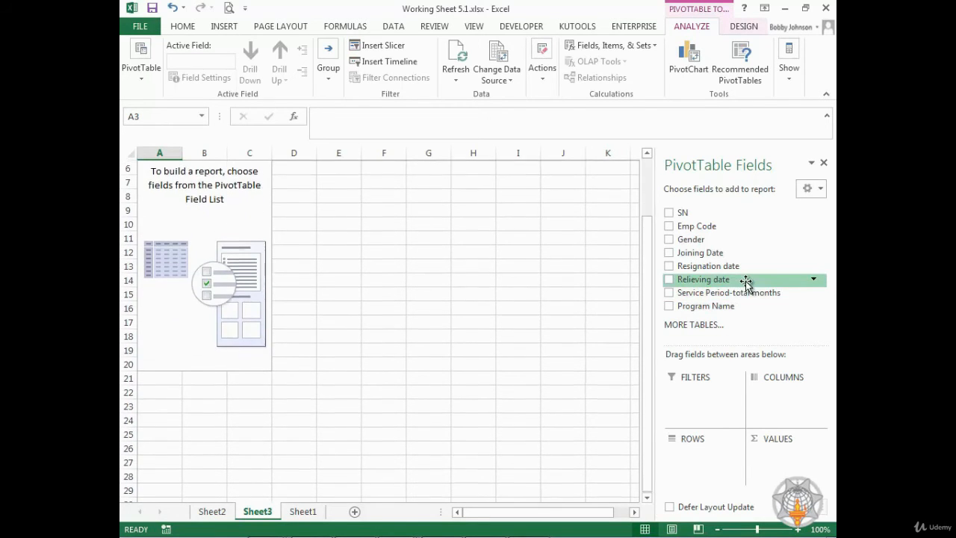
scroll(721, 309, "up", 2)
left_click_drag(713, 309, 710, 454)
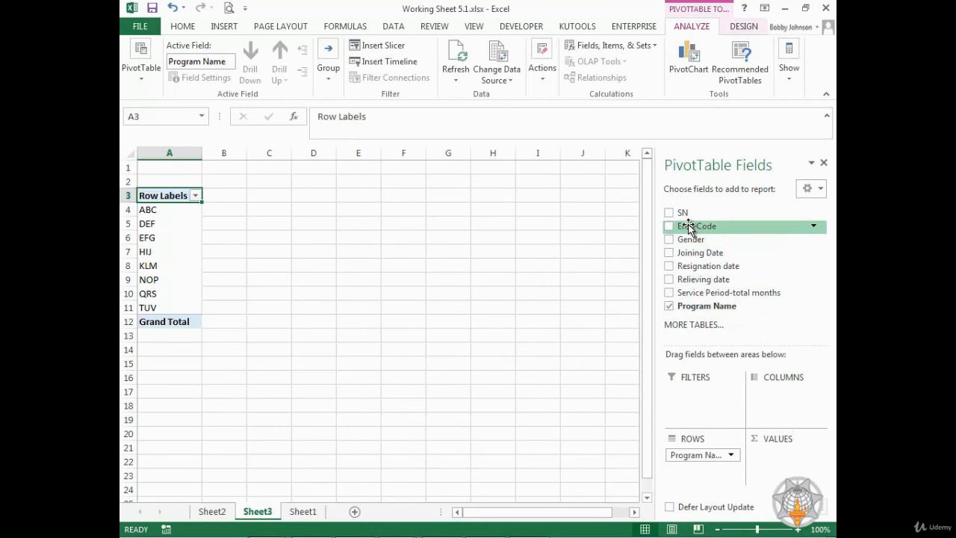
left_click_drag(688, 227, 783, 451)
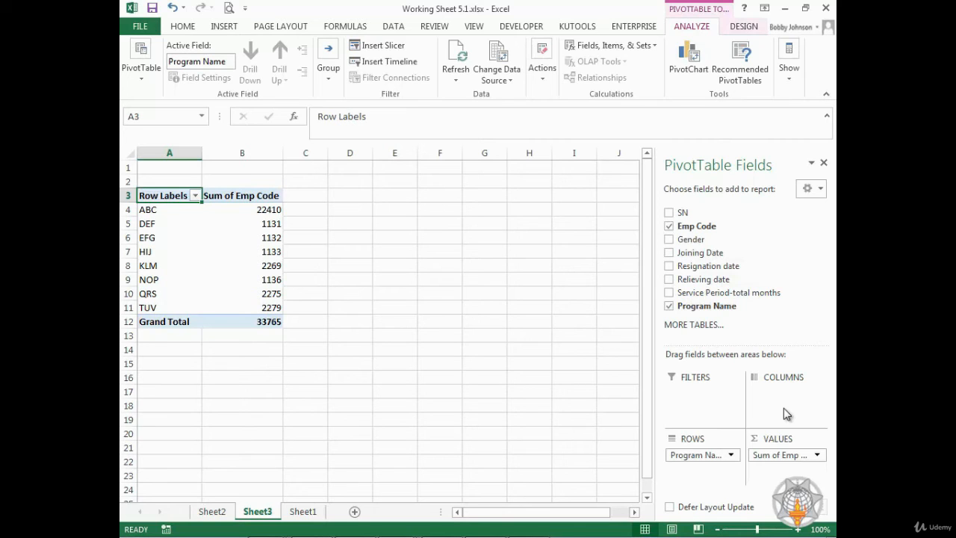
Summarize the Emp Code values by Count in the Program Name PivotTable.
left_click(815, 454)
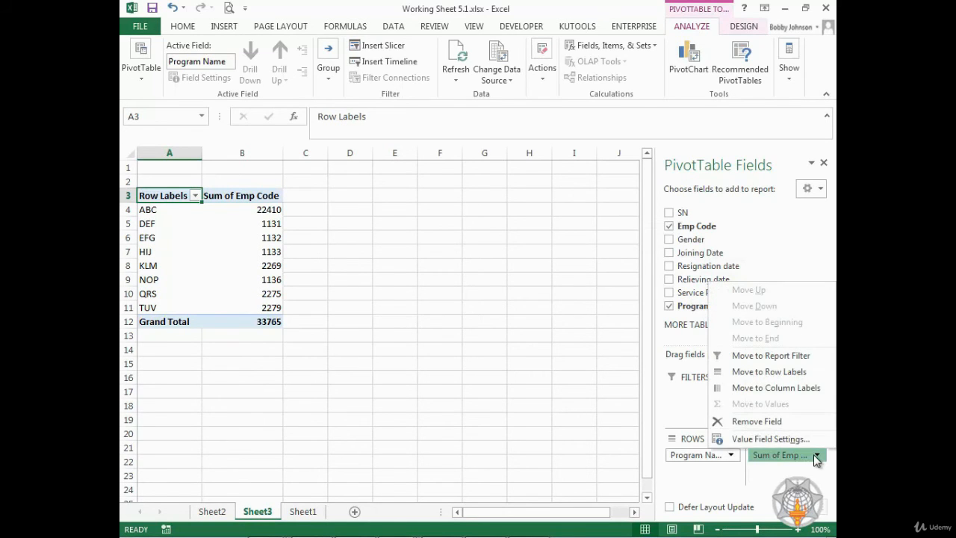
left_click(769, 439)
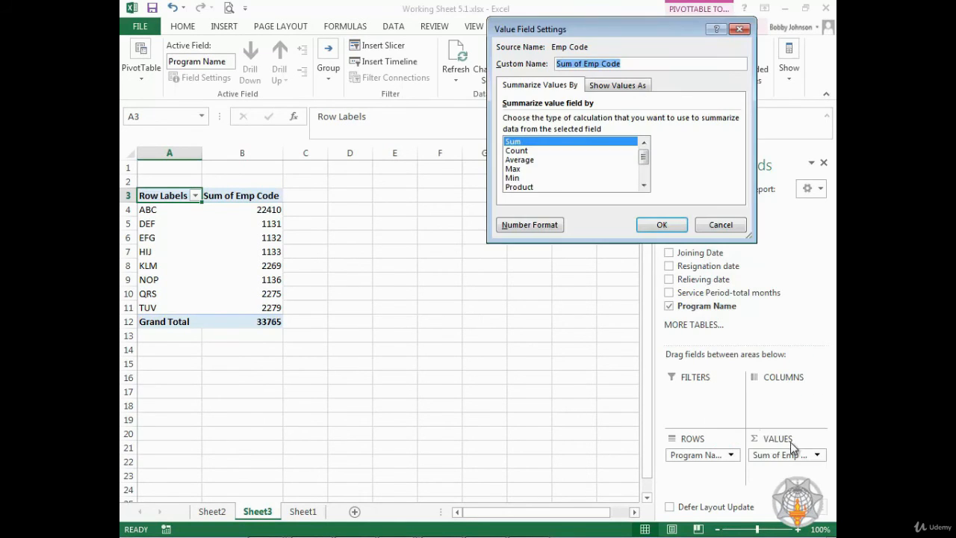
left_click(547, 151)
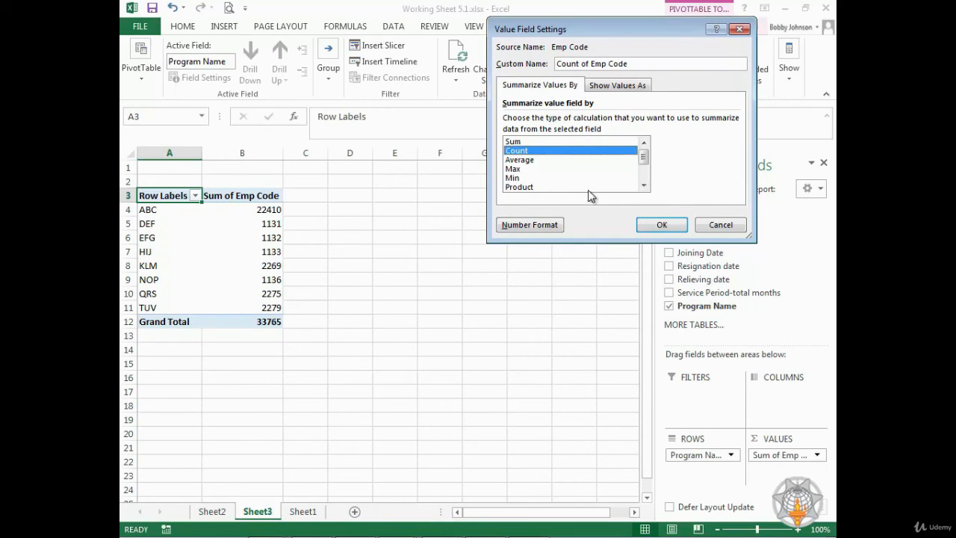
left_click(659, 225)
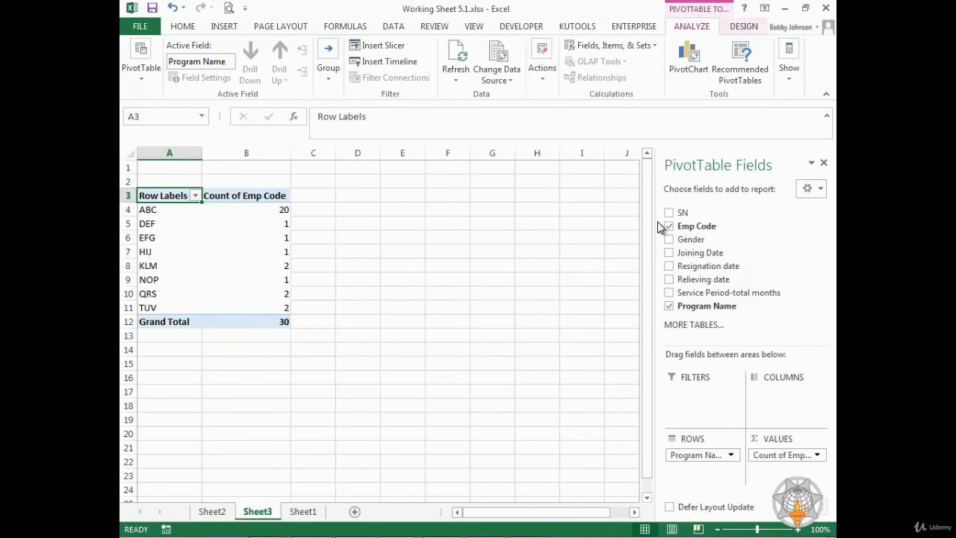
Examine the employee counts for programs ABC and KLM in the PivotTable.
left_click(155, 210)
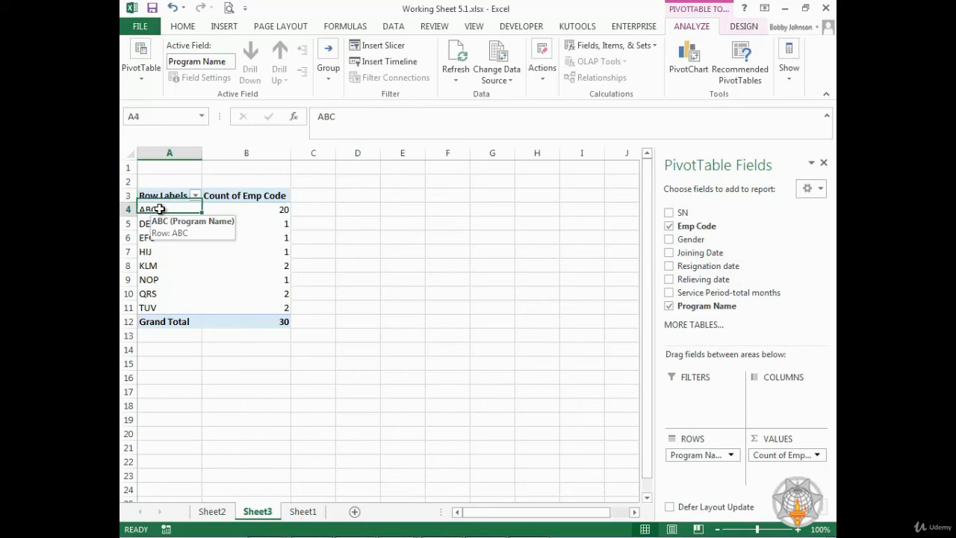
left_click_drag(179, 210, 211, 209)
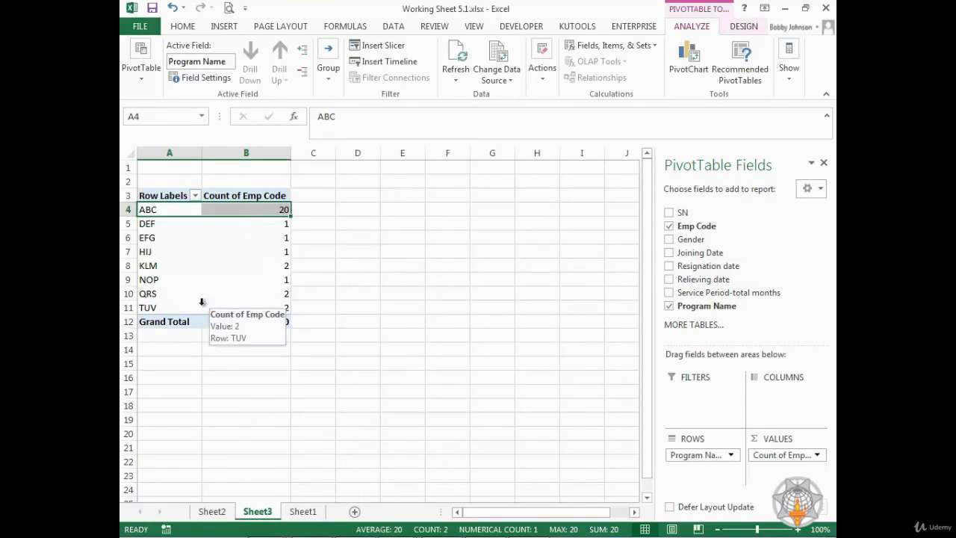
left_click(167, 267)
left_click_drag(185, 266, 231, 265)
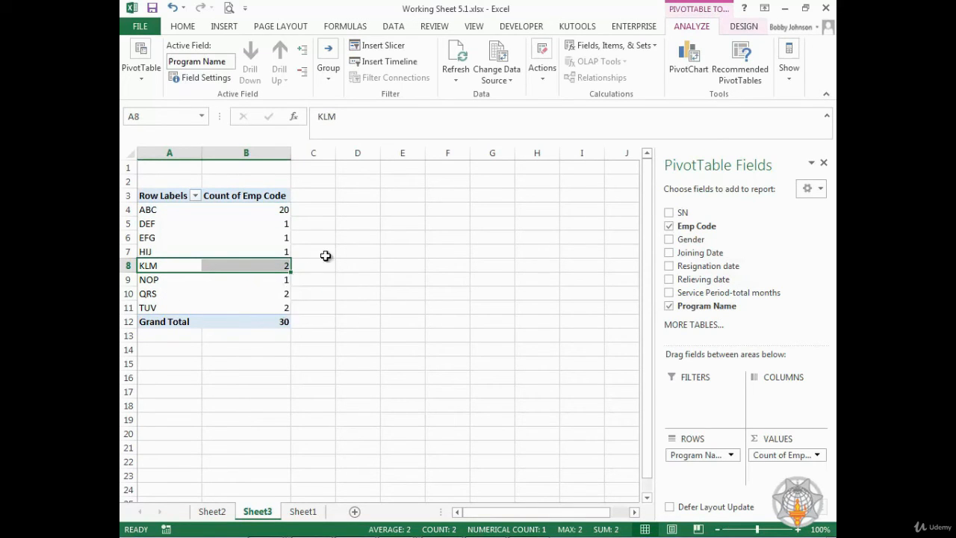
left_click(371, 292)
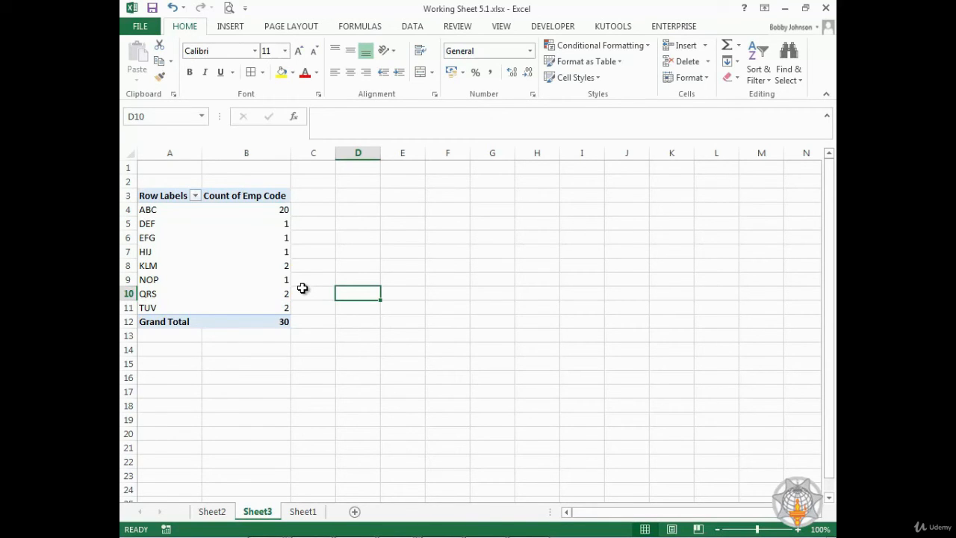
Insert a pie PivotChart of the employee counts per program and move it up beside the PivotTable.
left_click(265, 267)
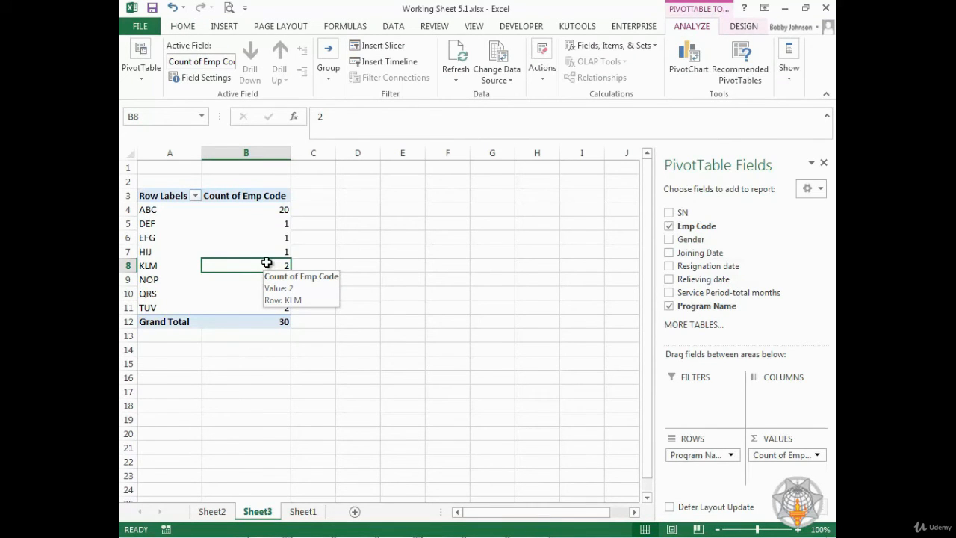
left_click(687, 57)
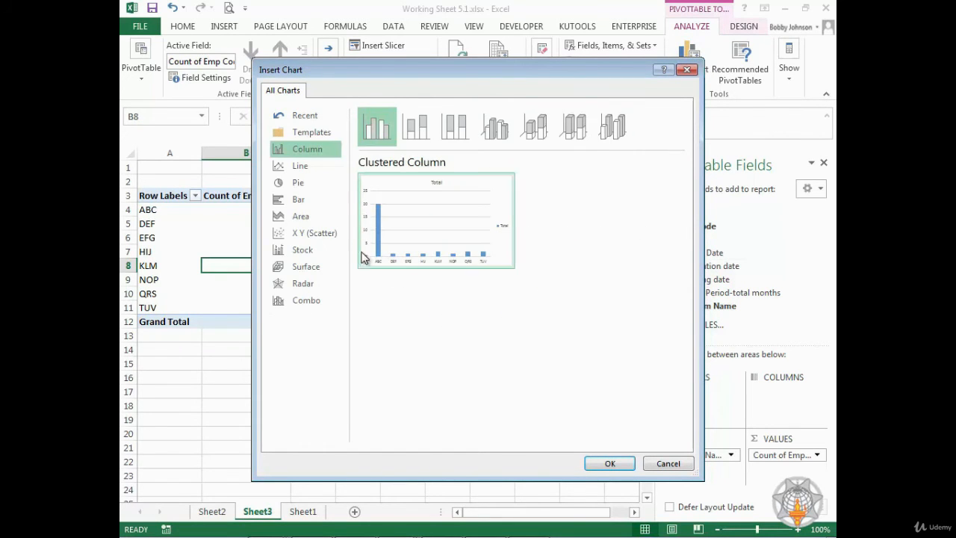
left_click(302, 185)
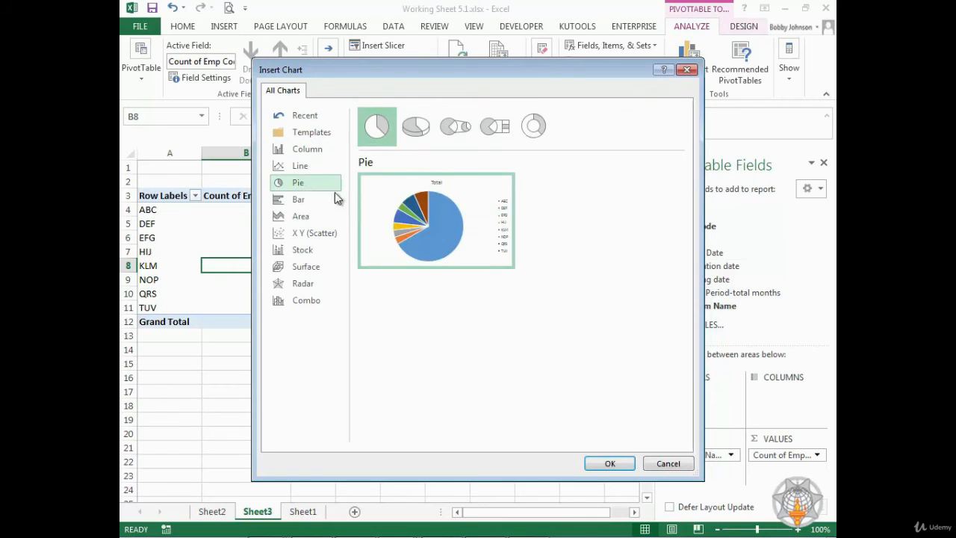
left_click(600, 464)
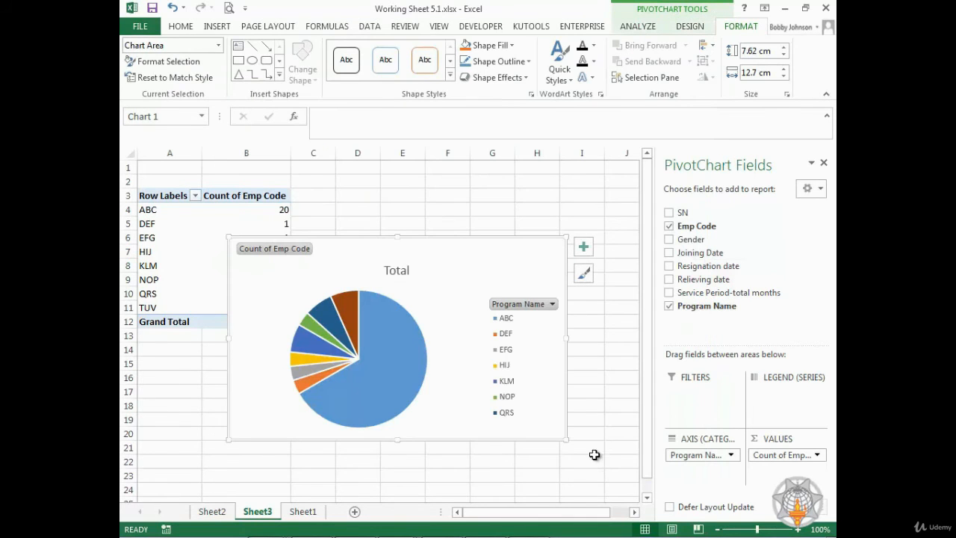
left_click_drag(504, 259, 580, 202)
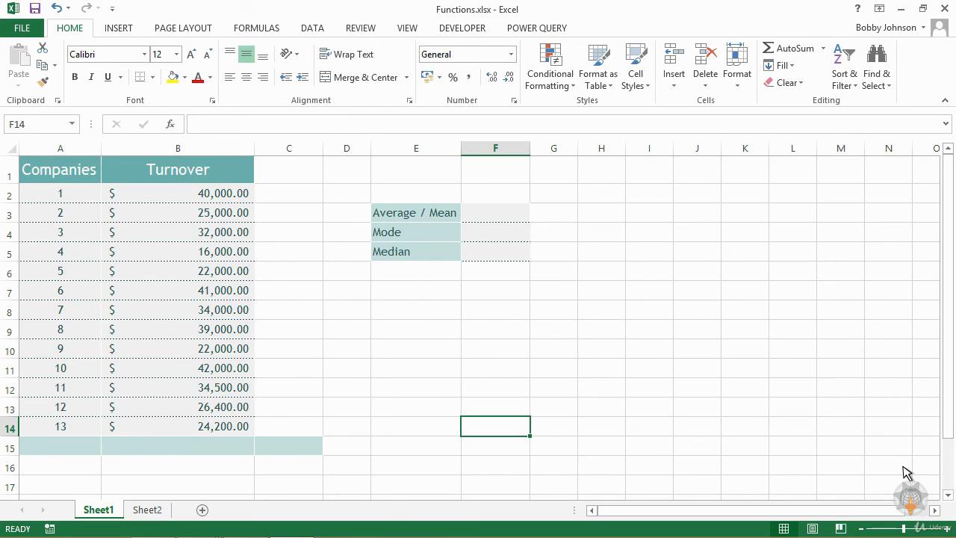
In the Functions.xlsx workbook, total the Turnover column in cell B15 with =SUM(B2:B14).
left_click(139, 448)
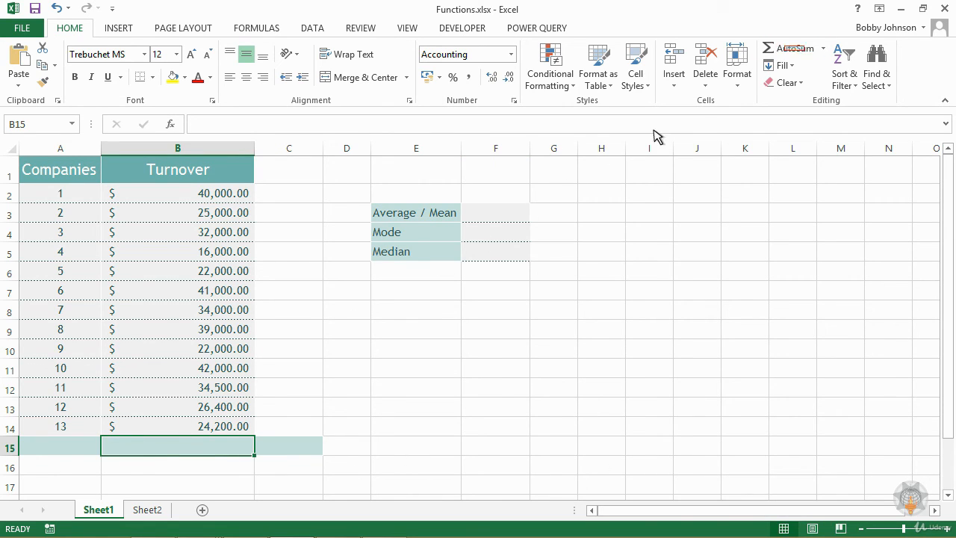
left_click(784, 49)
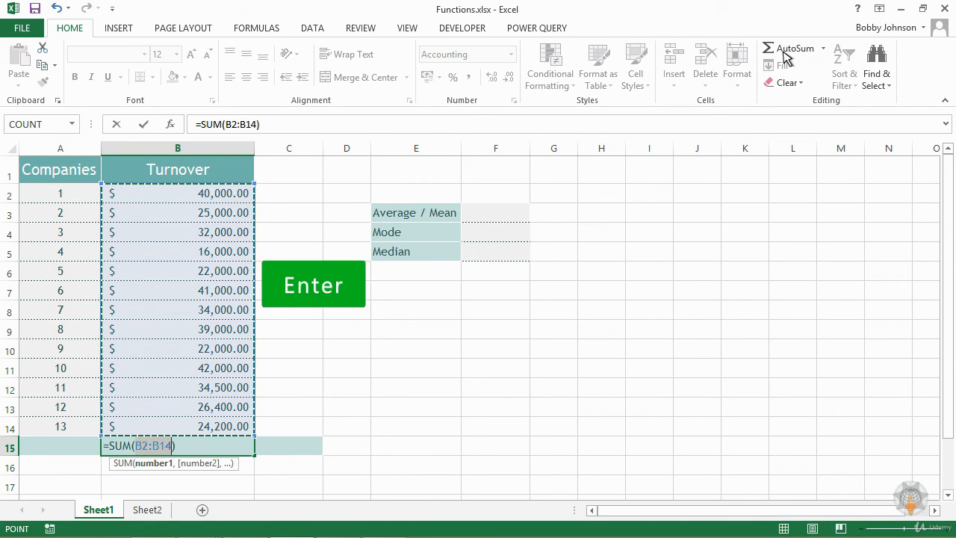
key("Return")
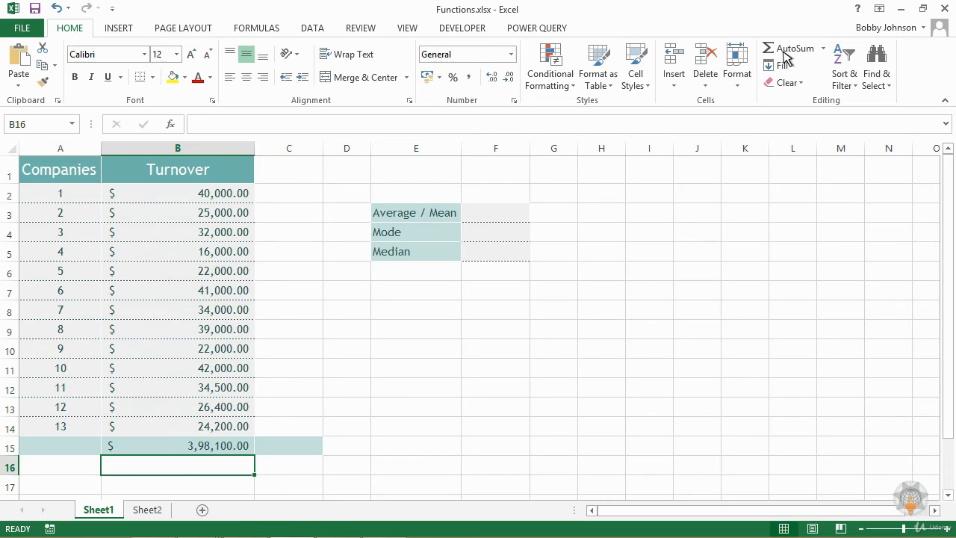
Calculate the mean turnover per company in cell C15 with the formula =B15/A14.
left_click(289, 448)
type("=")
left_click(144, 448)
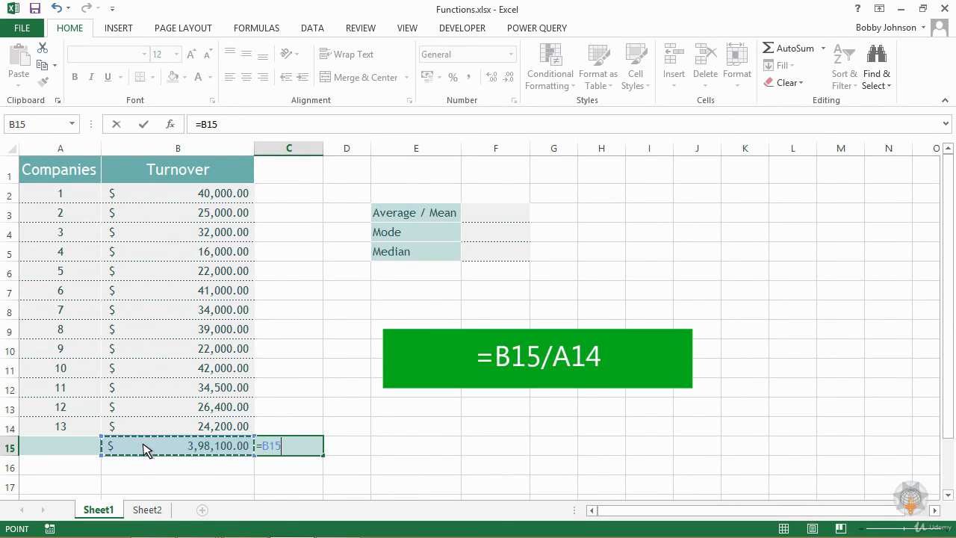
type("/")
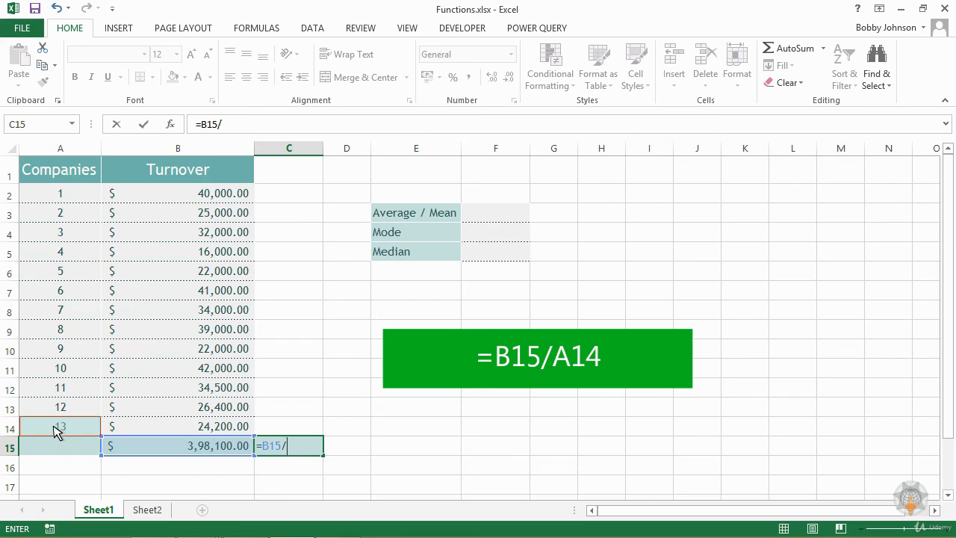
left_click(57, 429)
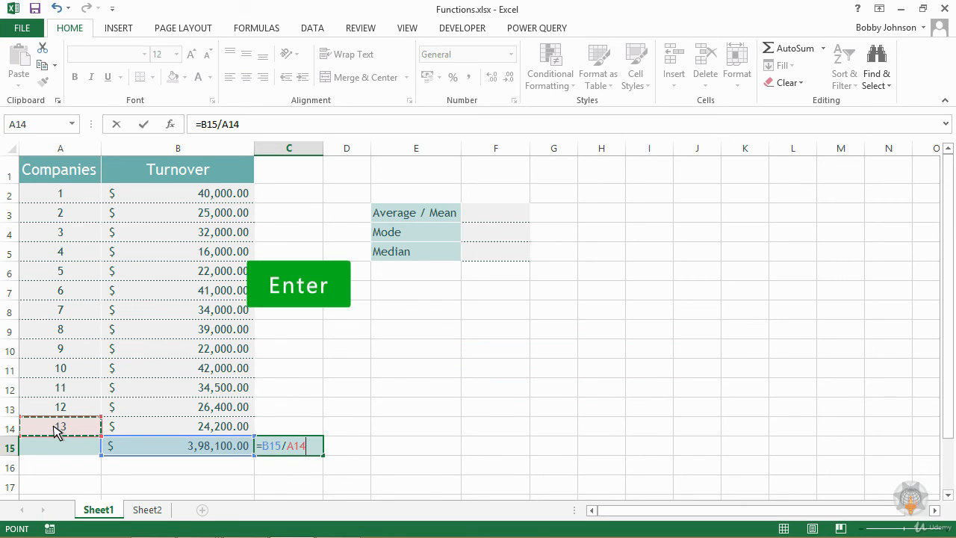
key("Return")
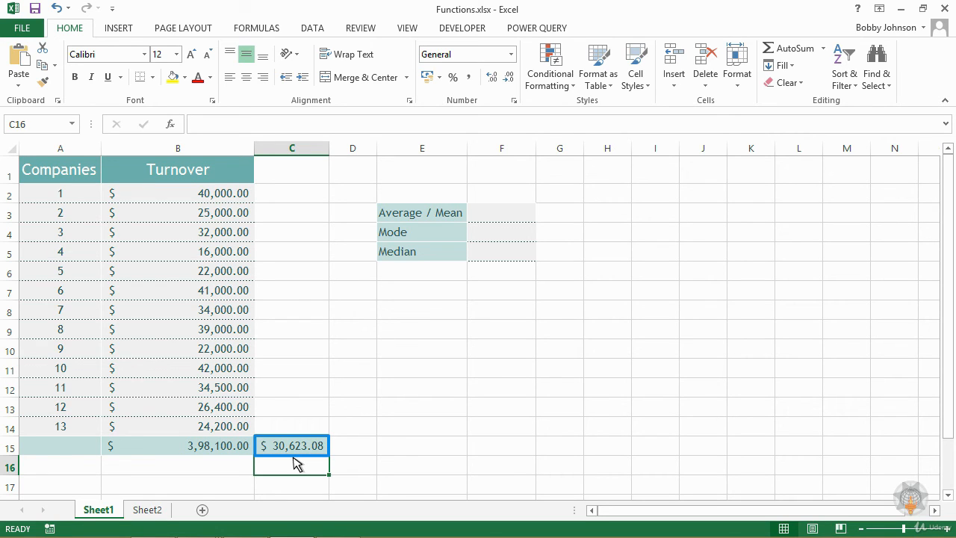
Start an AVERAGE formula in the Average / Mean cell F3 with B2 as its first reference.
left_click(500, 218)
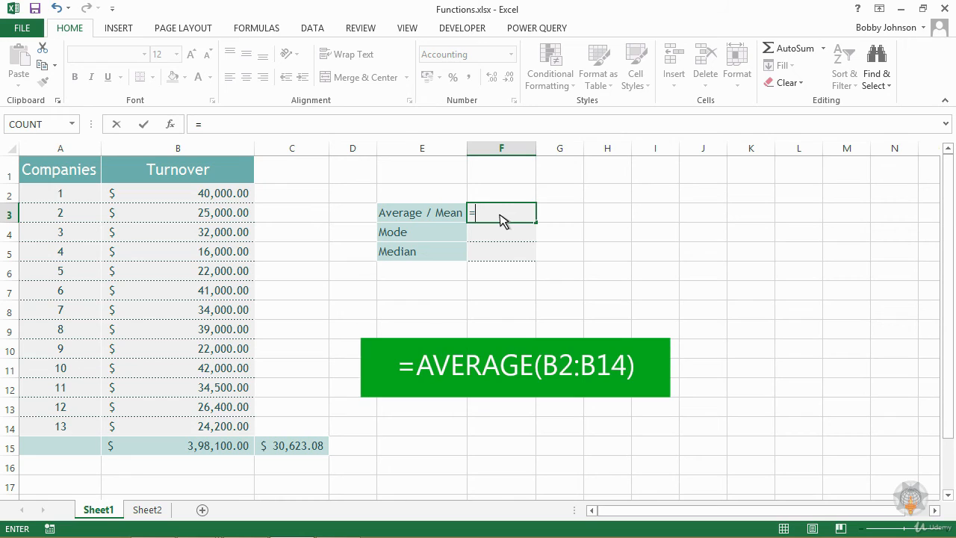
type("av")
double_click(507, 245)
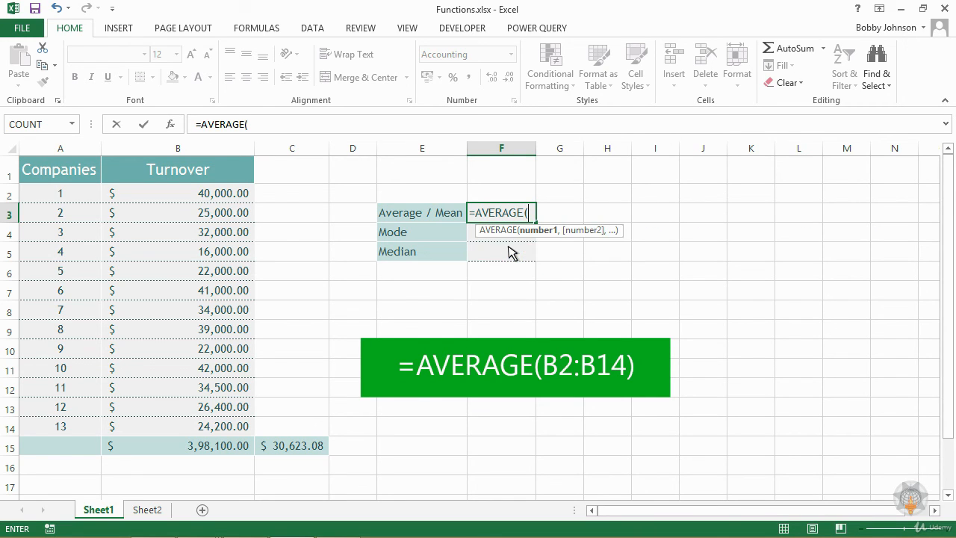
left_click(173, 201)
left_click(173, 213, "ctrl")
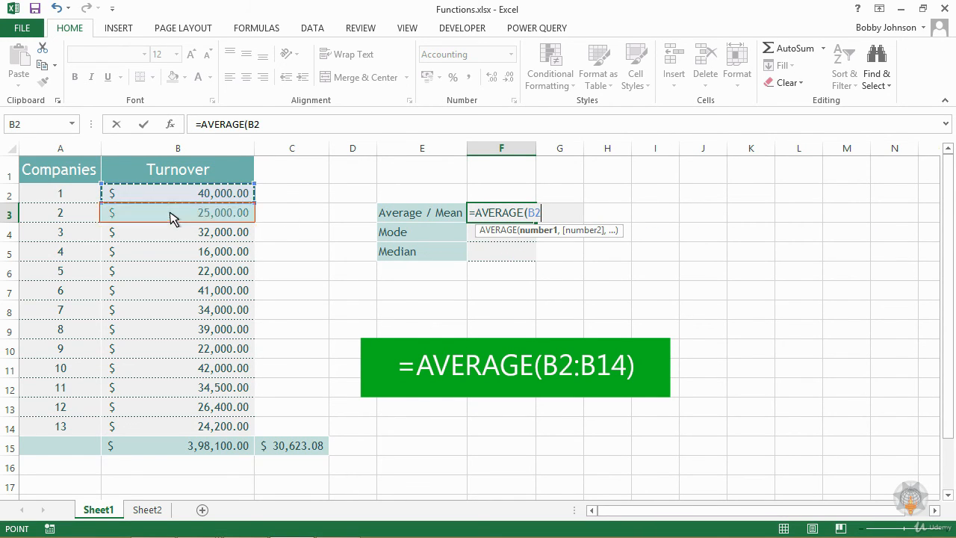
left_click(173, 233, "ctrl")
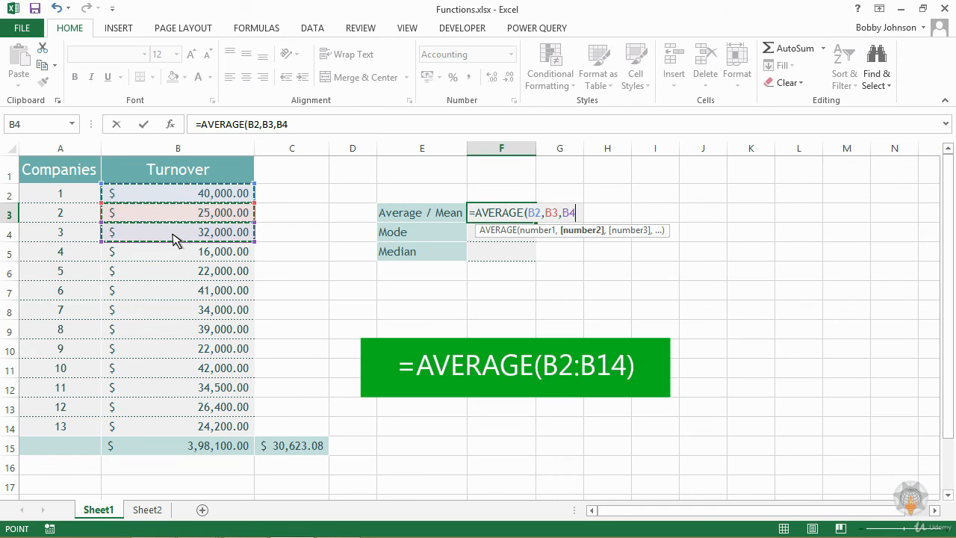
key("BackSpace")
key("BackSpace")
key("BackSpace")
key("BackSpace")
key("BackSpace")
key("BackSpace")
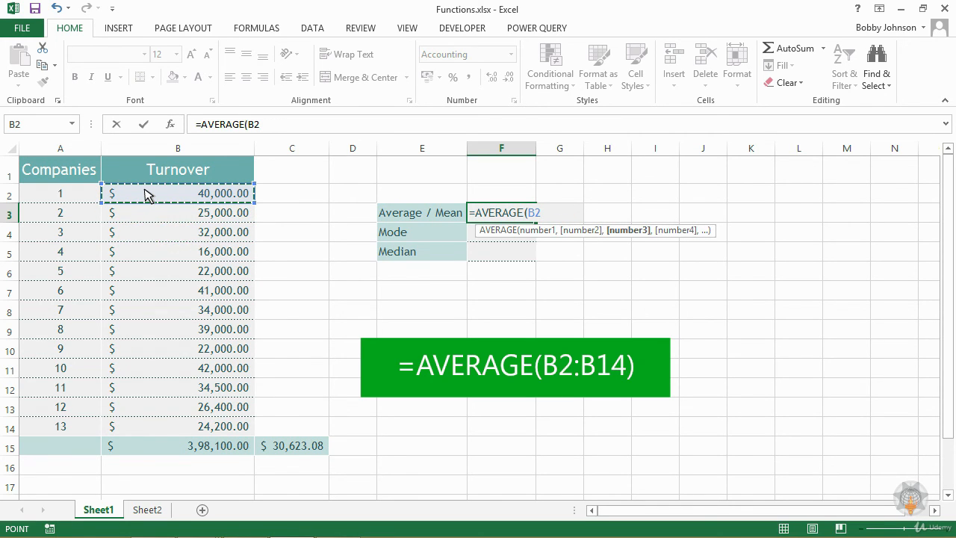
Complete the Average / Mean formula in cell F3 as =AVERAGE(B2:B14).
left_click_drag(147, 194, 146, 428)
type(")")
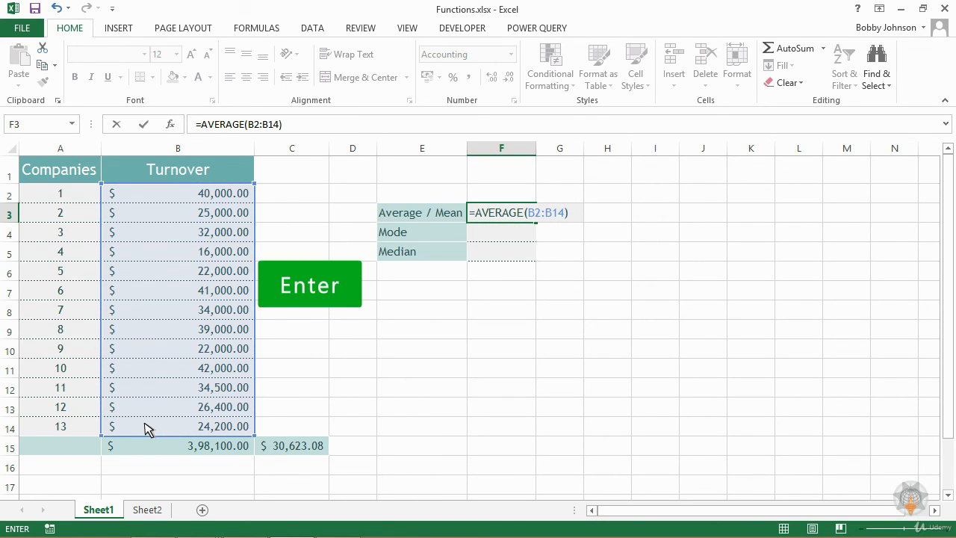
key("Return")
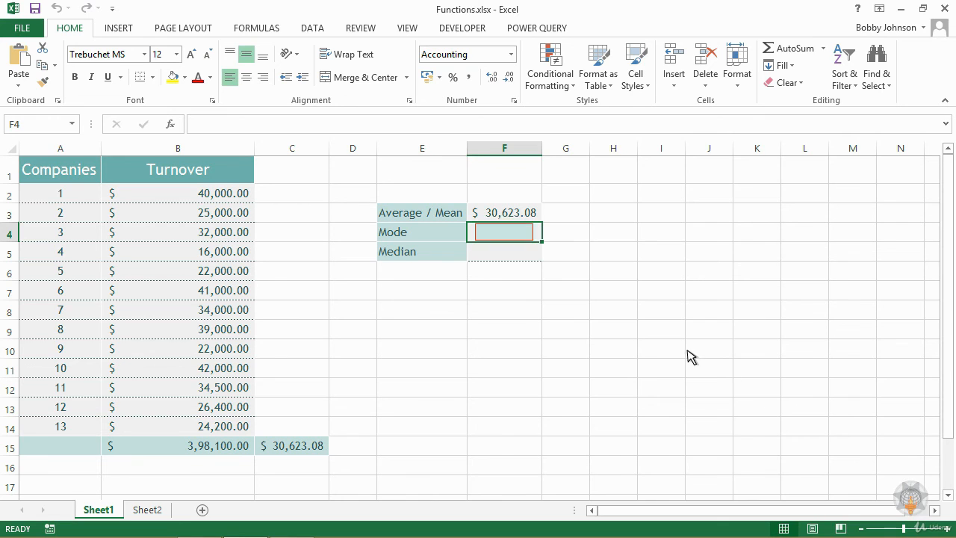
Calculate the most frequent turnover in the Mode cell F4 with the formula =MODE(B2:B14).
type("=mo")
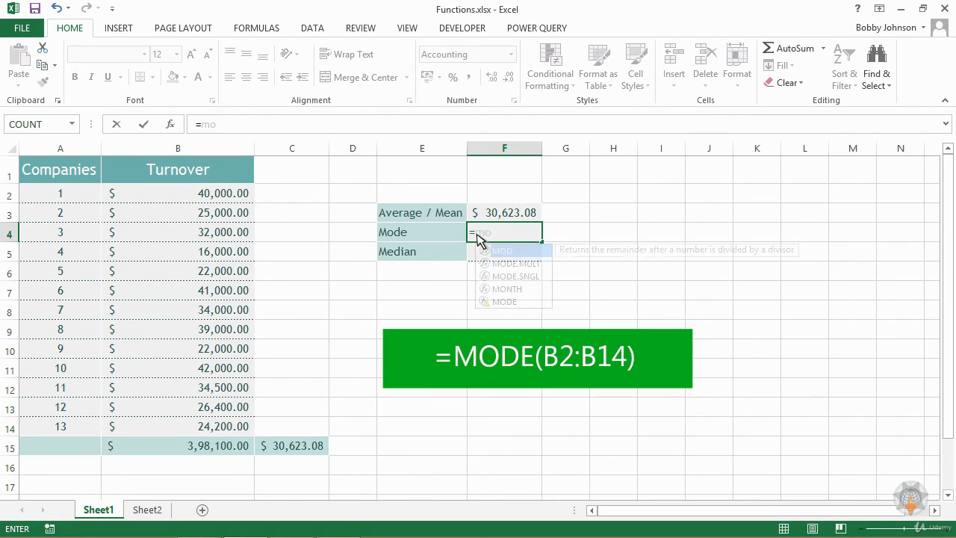
type("de")
key("Tab")
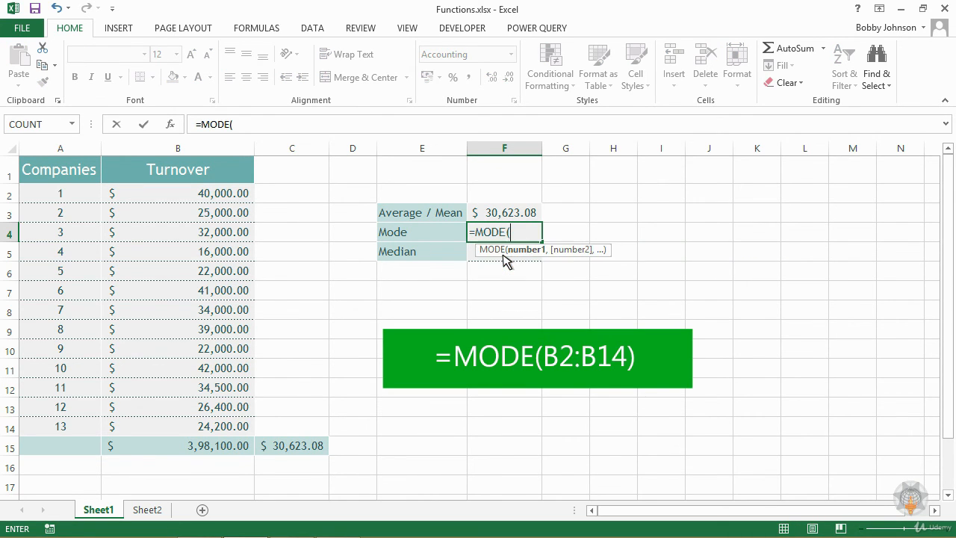
left_click(208, 198)
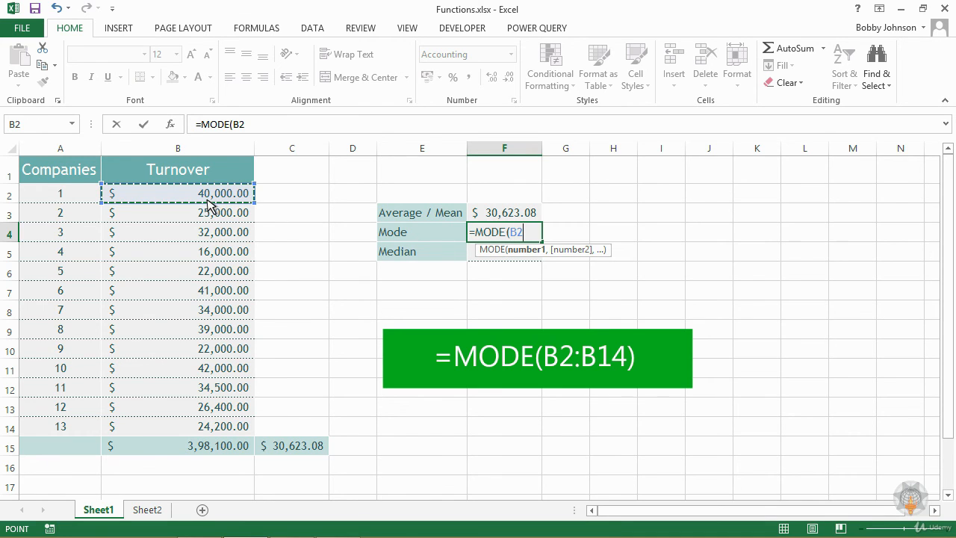
left_click_drag(207, 201, 189, 435)
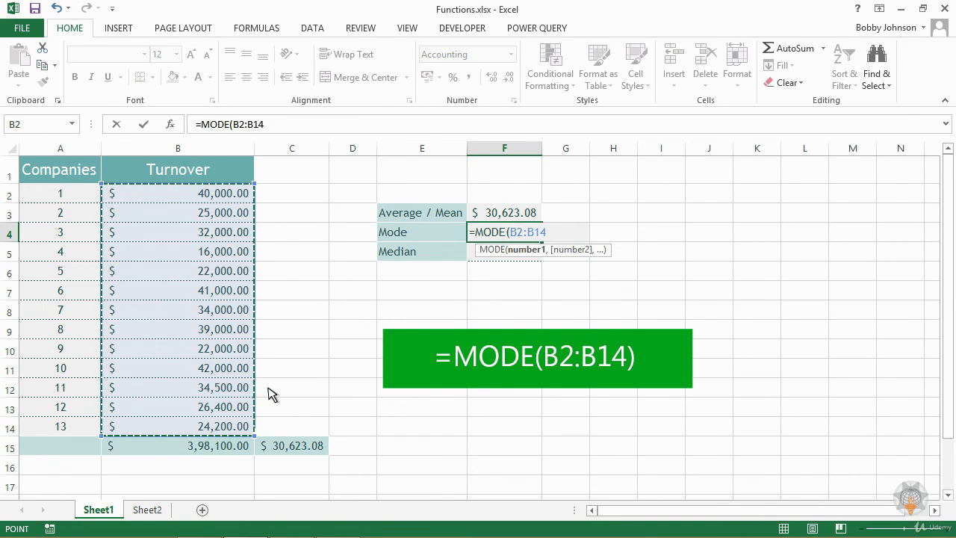
type(")")
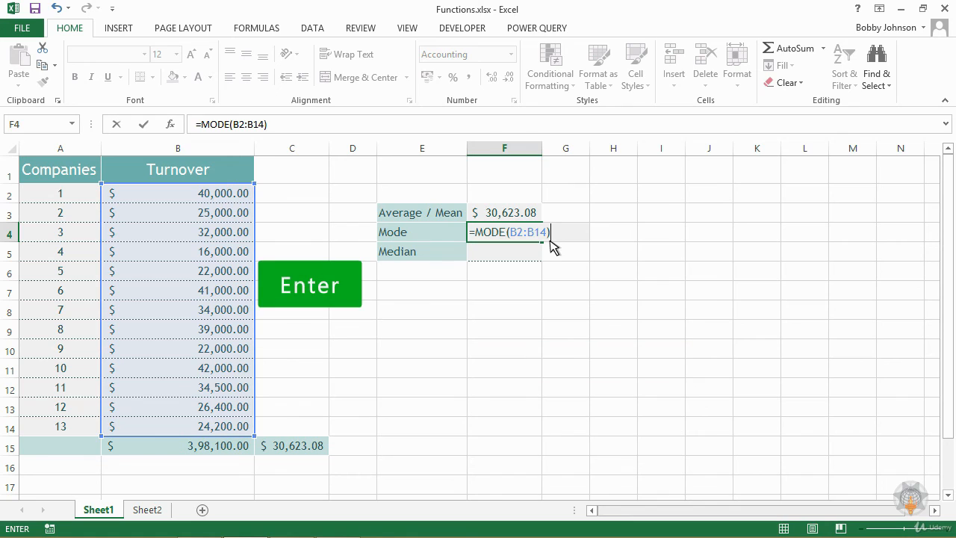
key("Return")
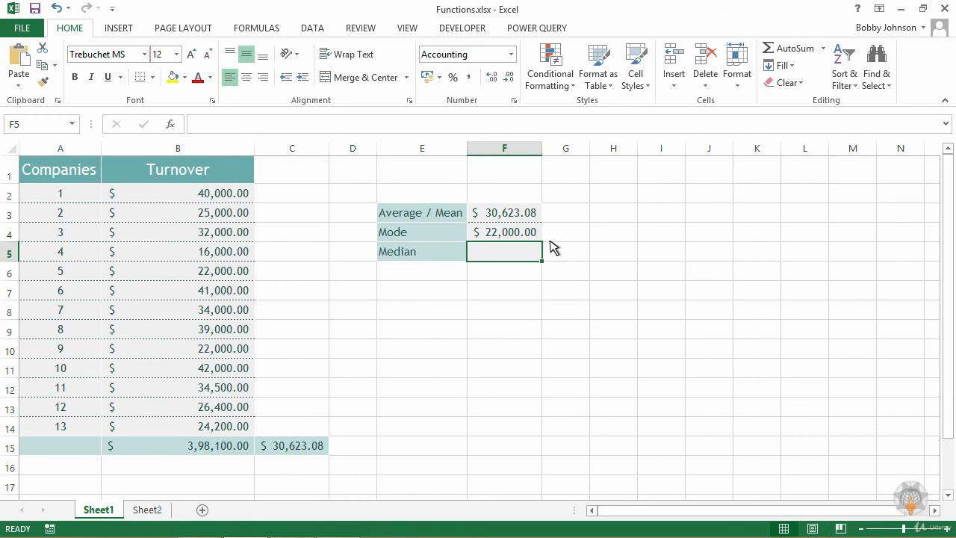
left_click(184, 277)
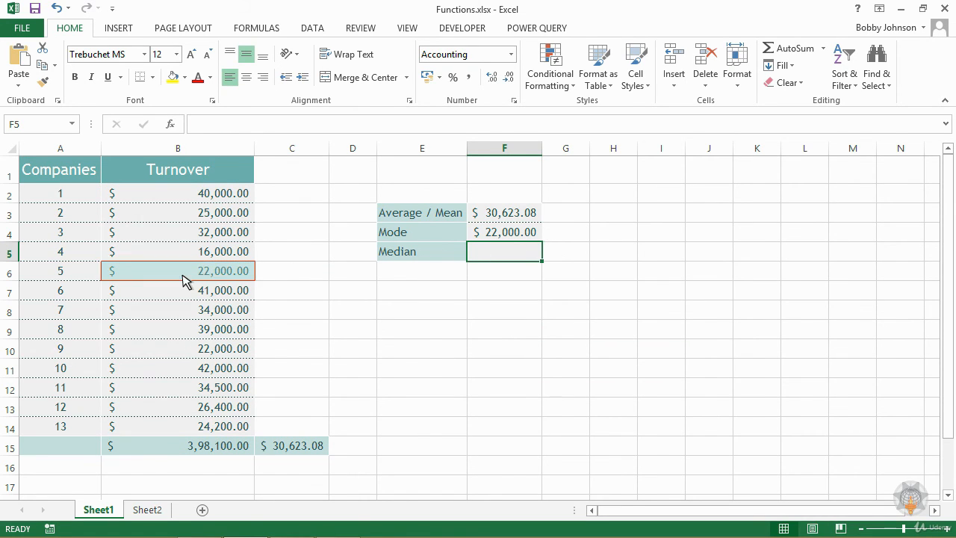
left_click(173, 353)
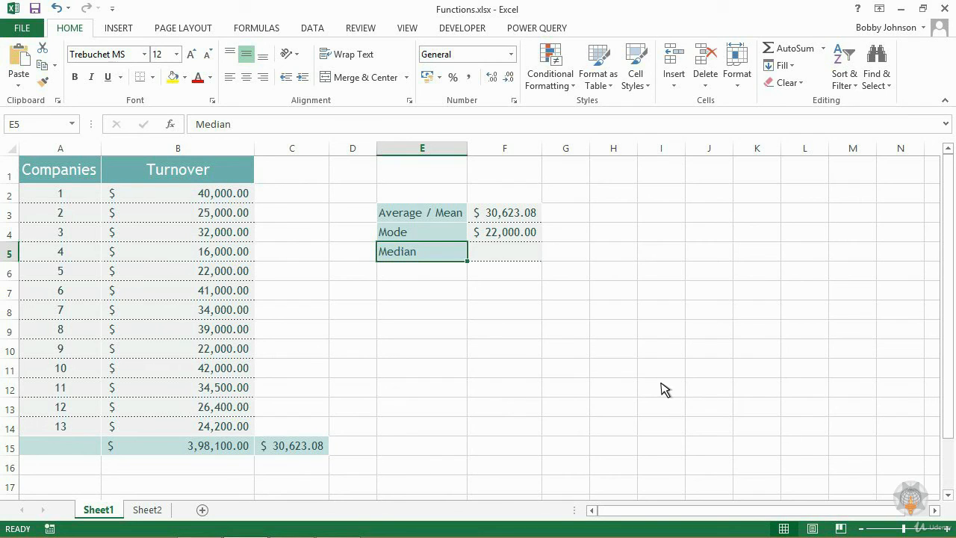
Add filters to the Companies and Turnover table in A1:B14 and sort it by Turnover from smallest to largest.
left_click(59, 178)
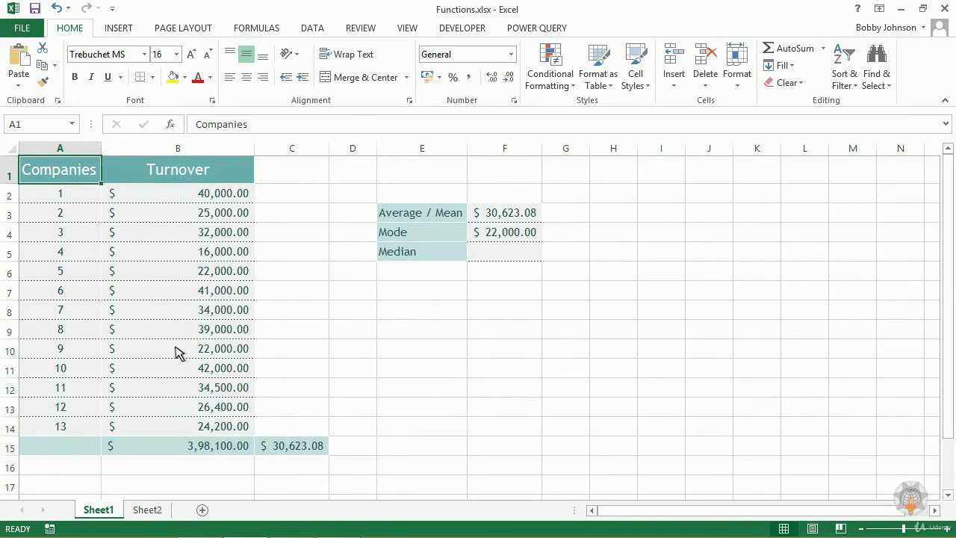
left_click(235, 432, "shift")
left_click(851, 82)
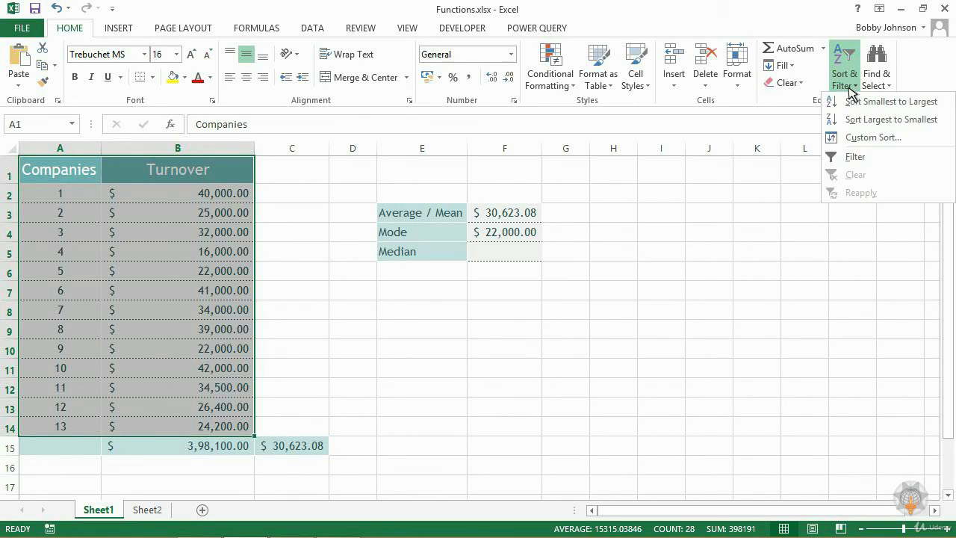
left_click(855, 157)
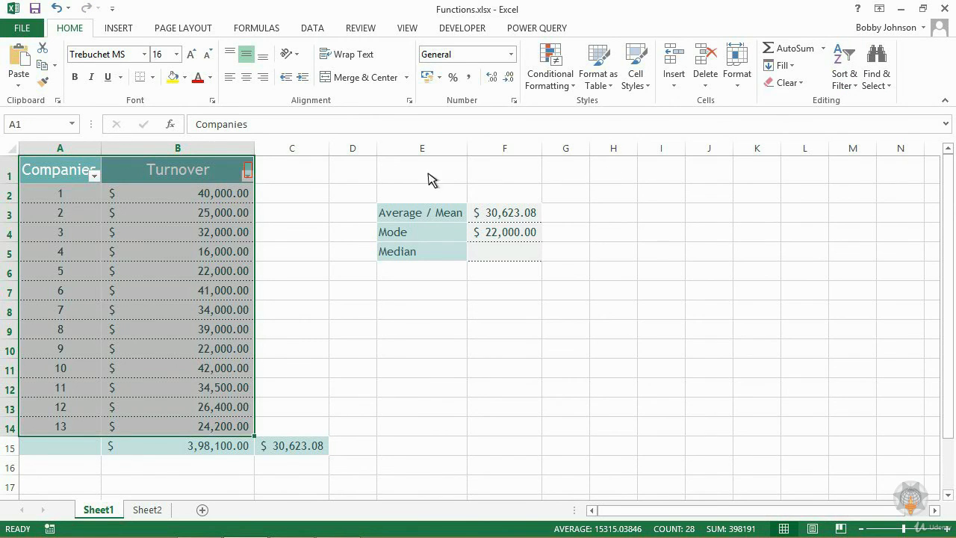
left_click(246, 176)
left_click(111, 196)
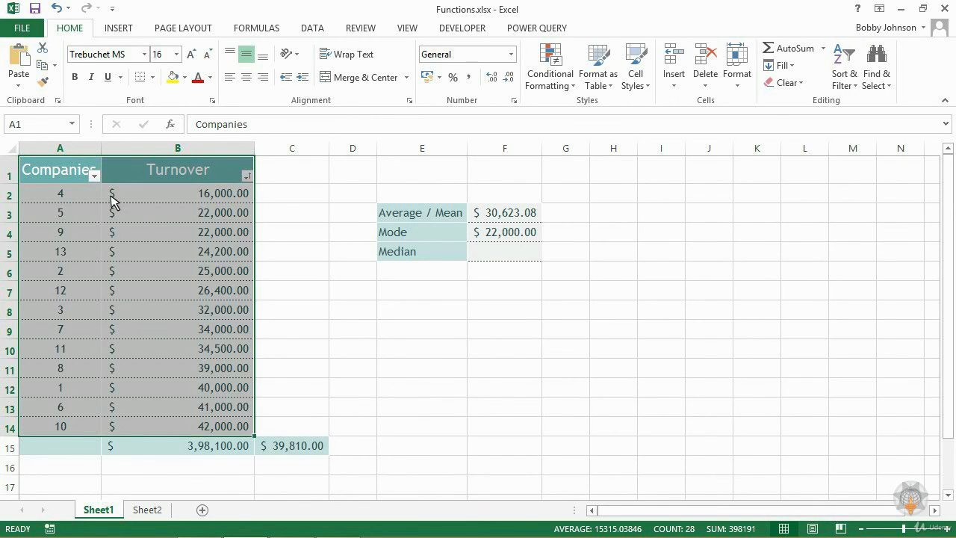
left_click(356, 315)
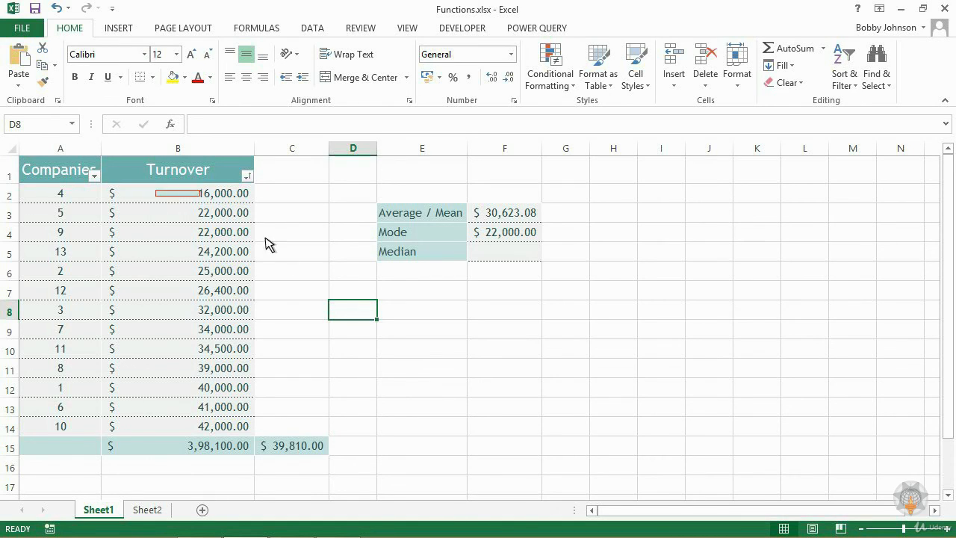
Step through the sorted Turnover values from B2 down to B8 to locate the middle one.
left_click(241, 196)
left_click(197, 225)
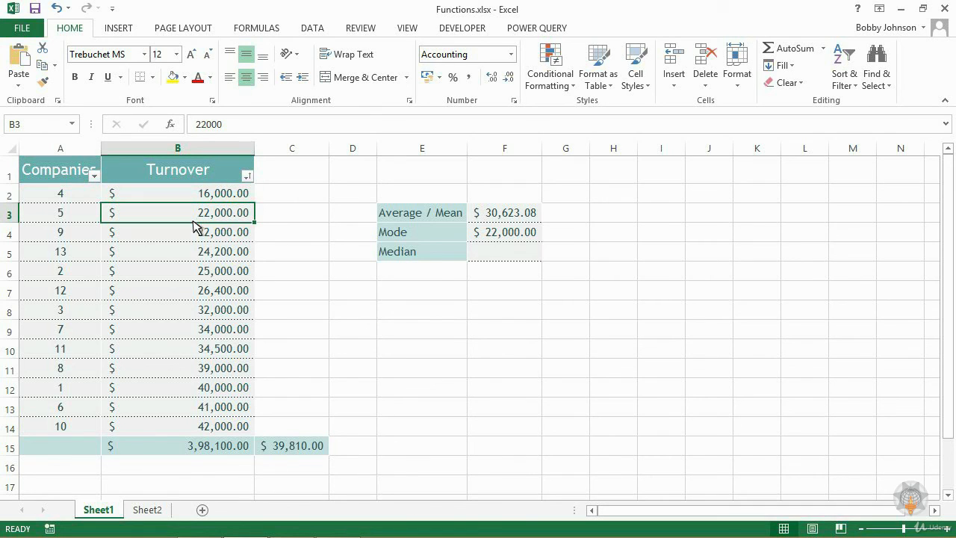
left_click(187, 237)
left_click(187, 257)
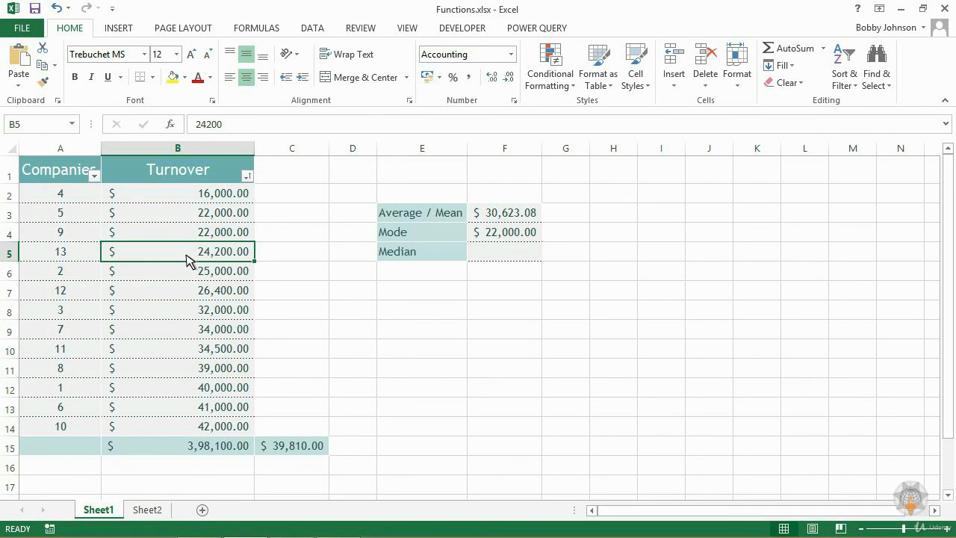
left_click(188, 274)
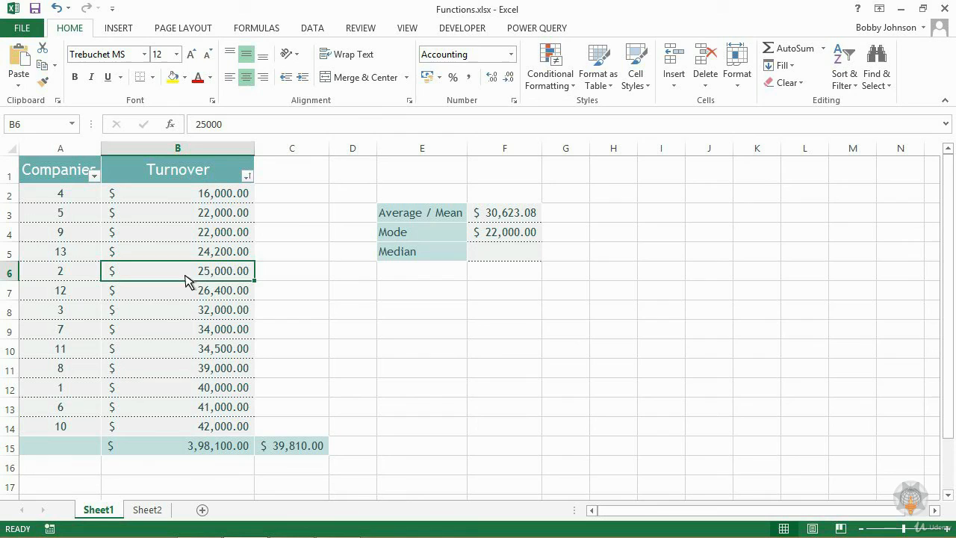
left_click(184, 293)
left_click(183, 313)
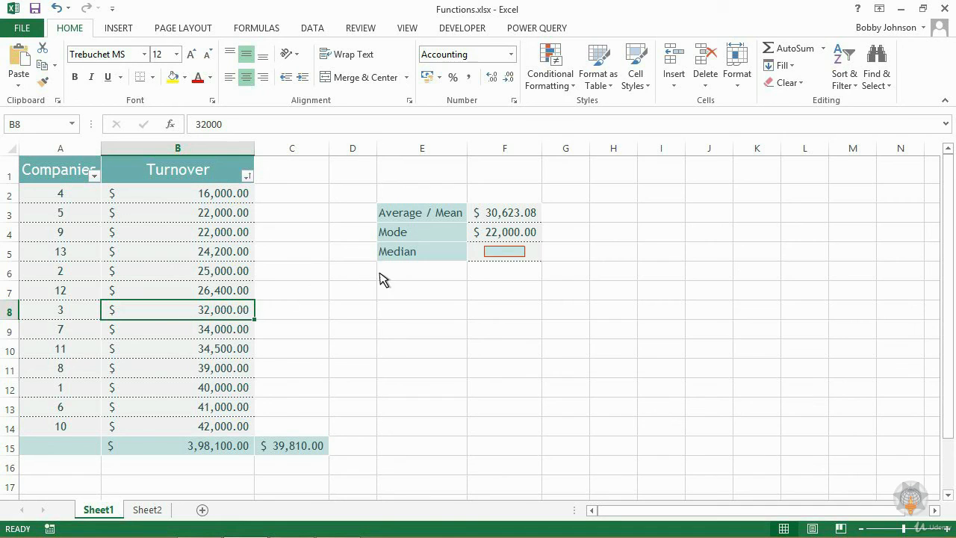
Calculate the middle turnover in the Median cell F5 with the formula =MEDIAN(B2:B14).
left_click(481, 258)
type("=")
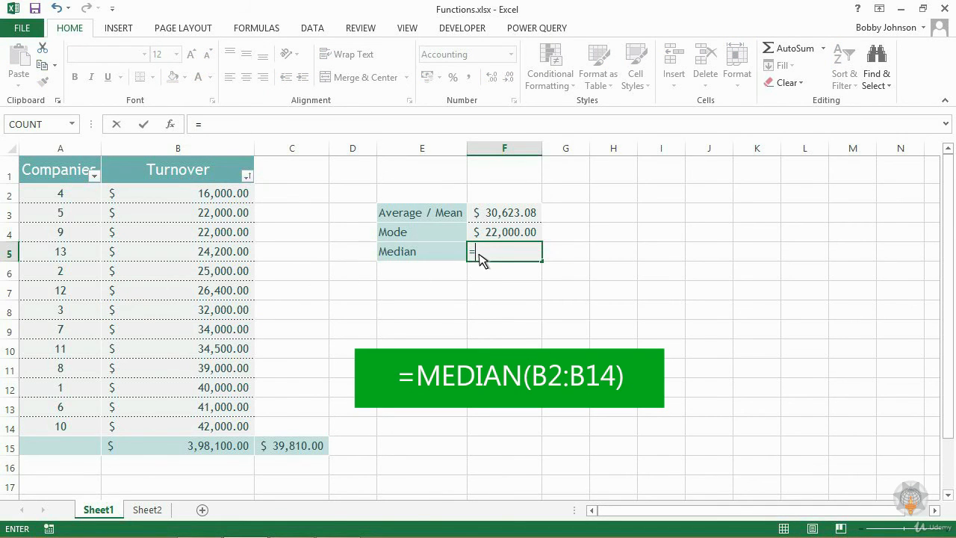
type("med")
double_click(504, 274)
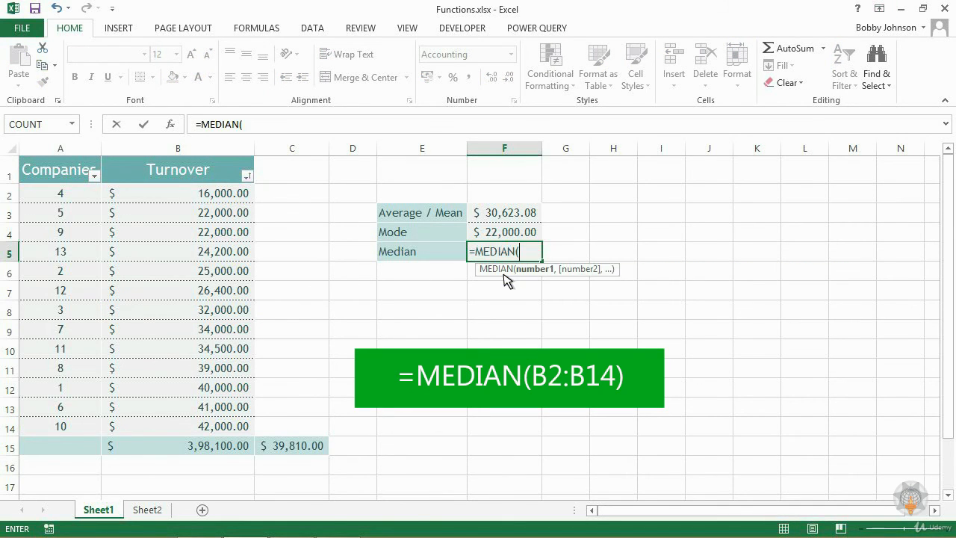
left_click_drag(195, 194, 195, 425)
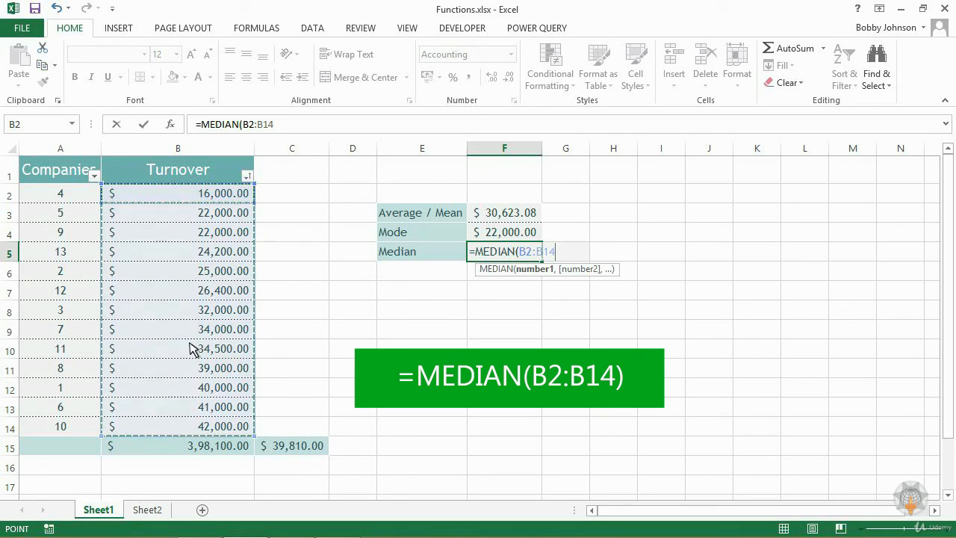
type(")")
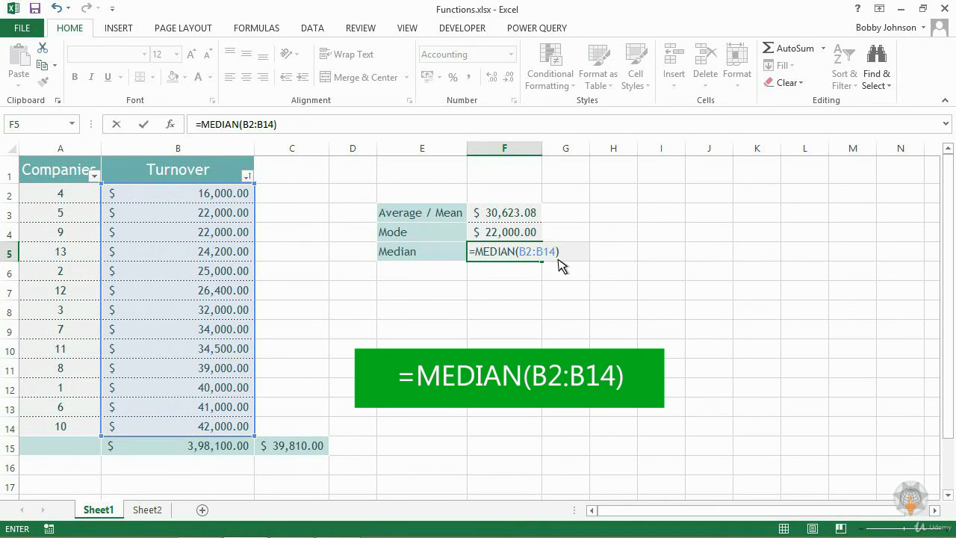
key("Return")
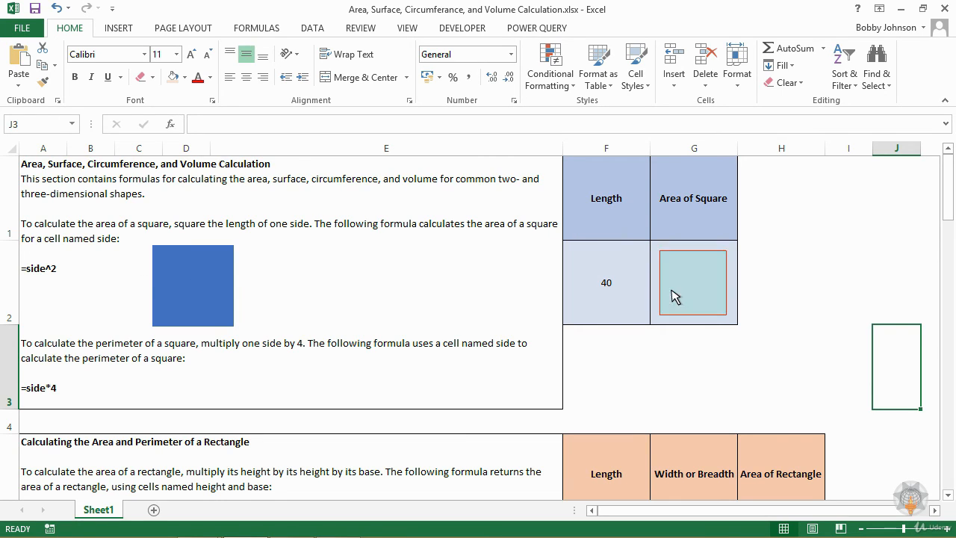
In the Area, Surface, Circumferance, and Volume Calculation.xlsx workbook, calculate the Area of Square in cell G2 with =F2^2.
double_click(696, 292)
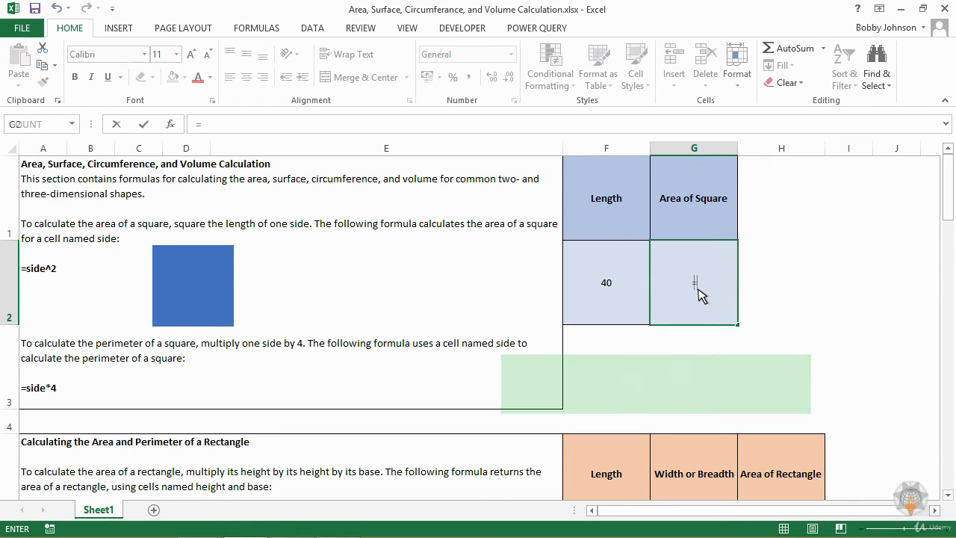
type("=")
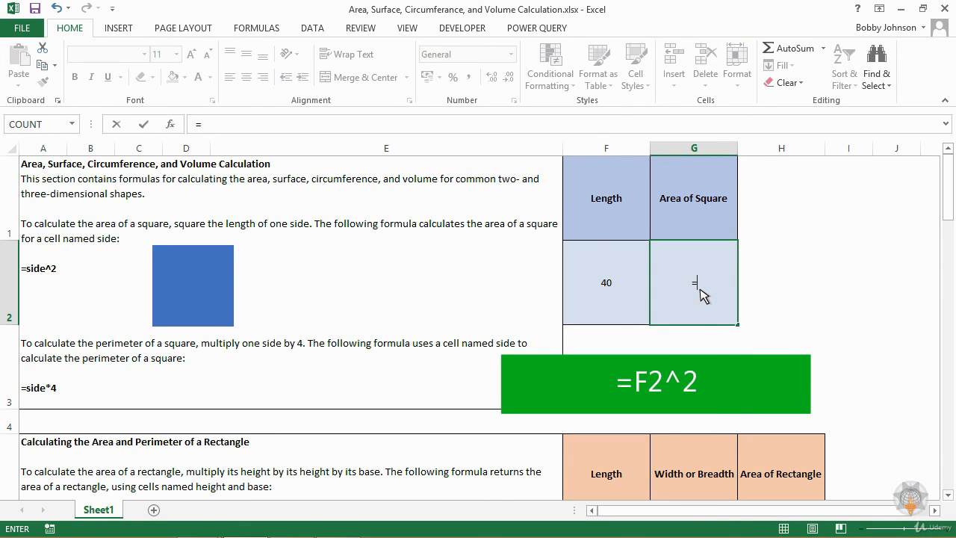
left_click(605, 297)
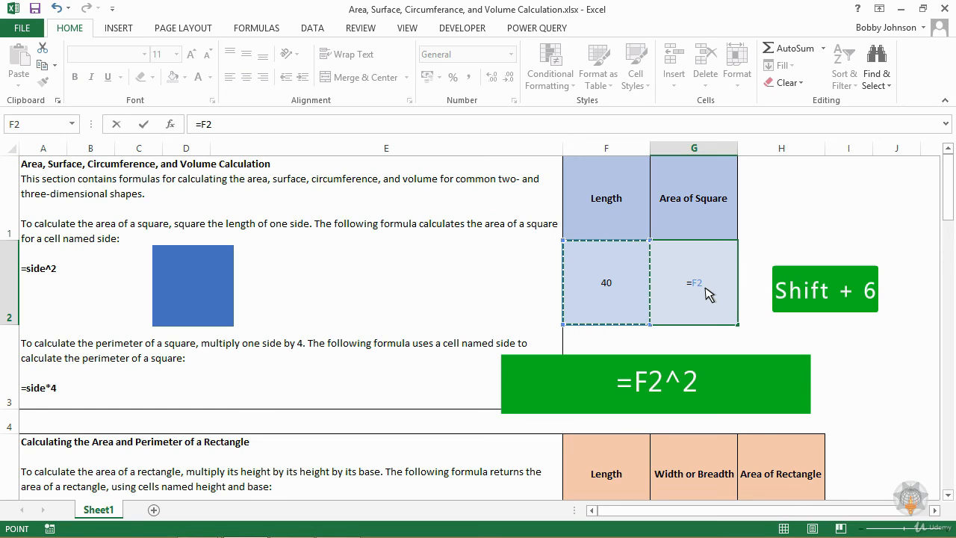
type("^")
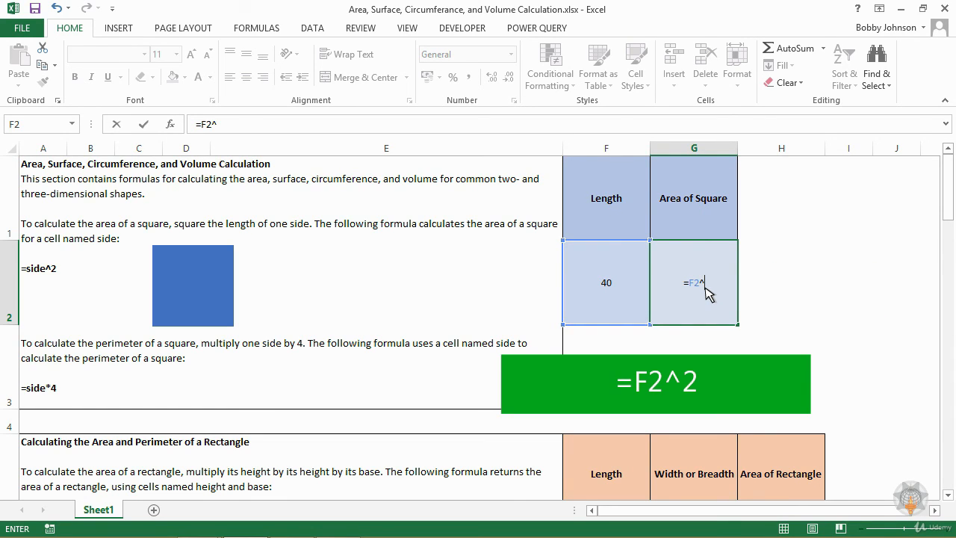
type("2")
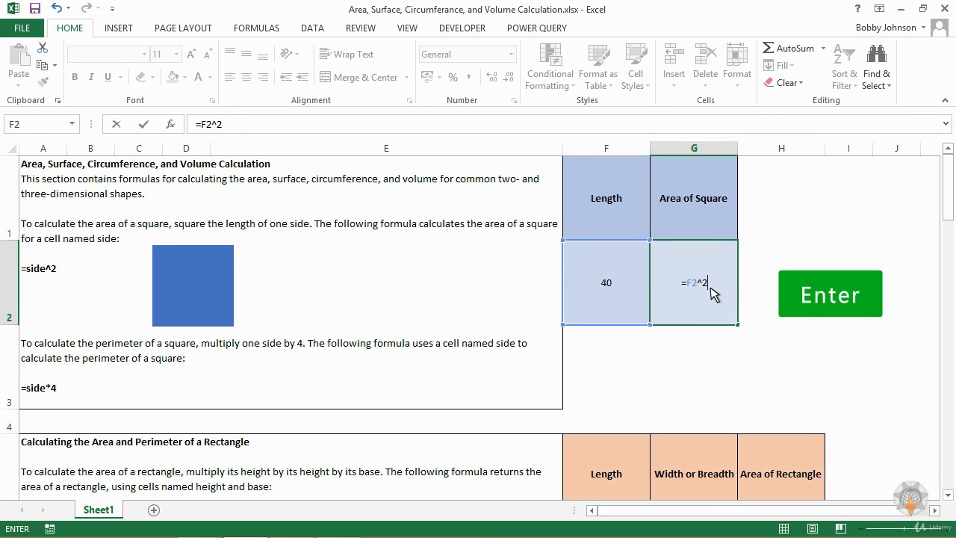
key("Return")
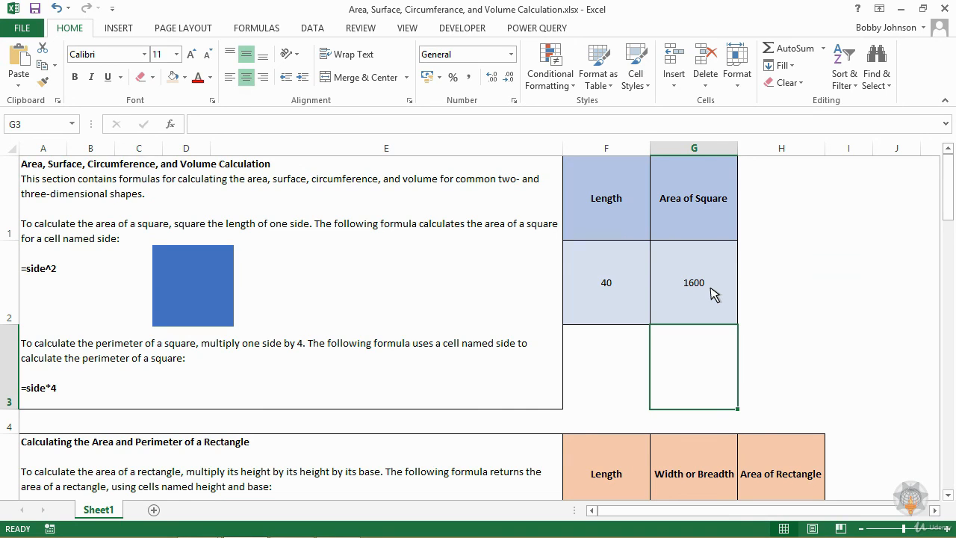
Calculate the Area of Rectangle in cell H6 with the formula =F6*G6.
left_click_drag(948, 216, 949, 257)
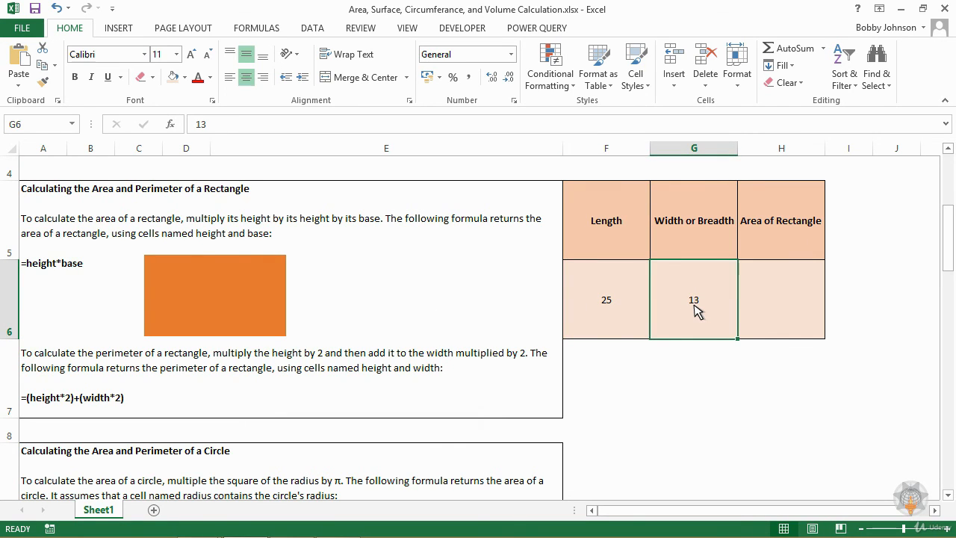
double_click(783, 314)
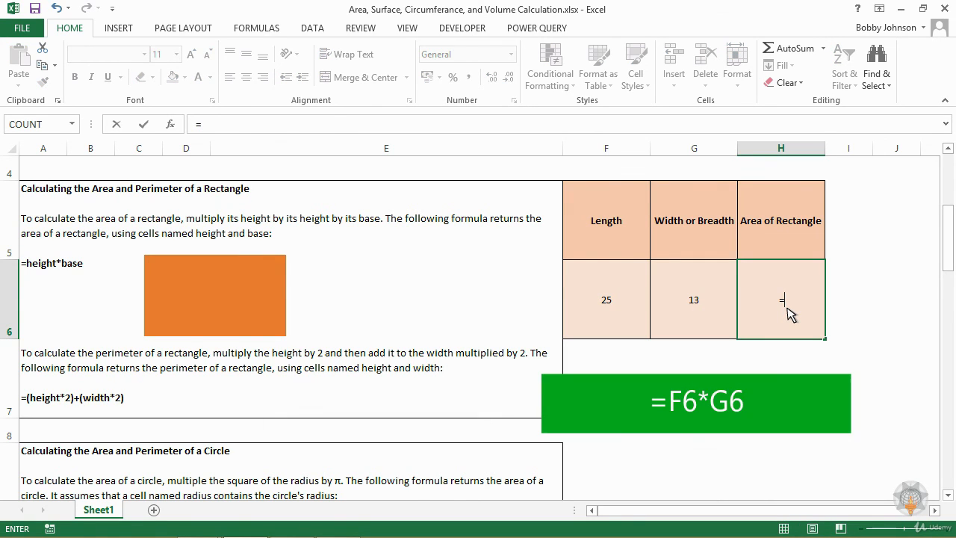
left_click(607, 313)
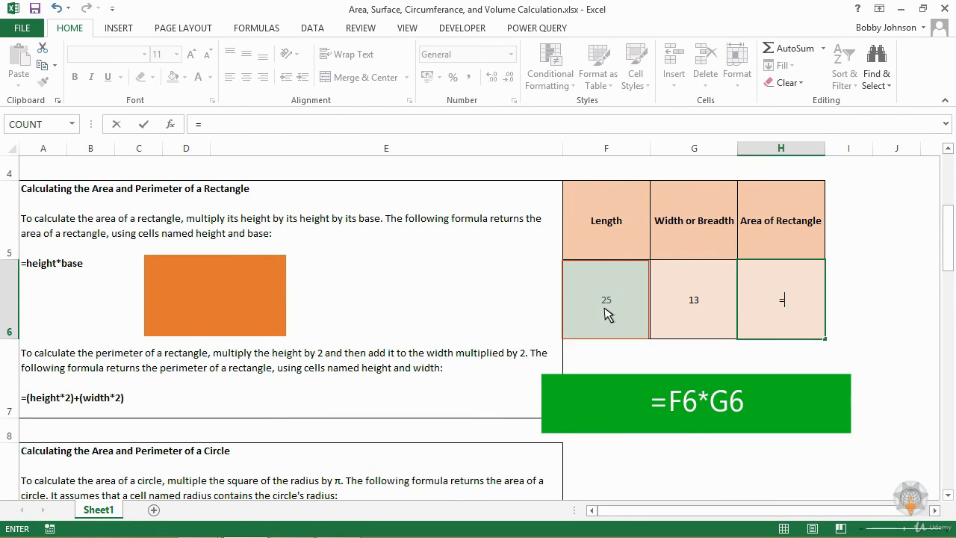
type("*")
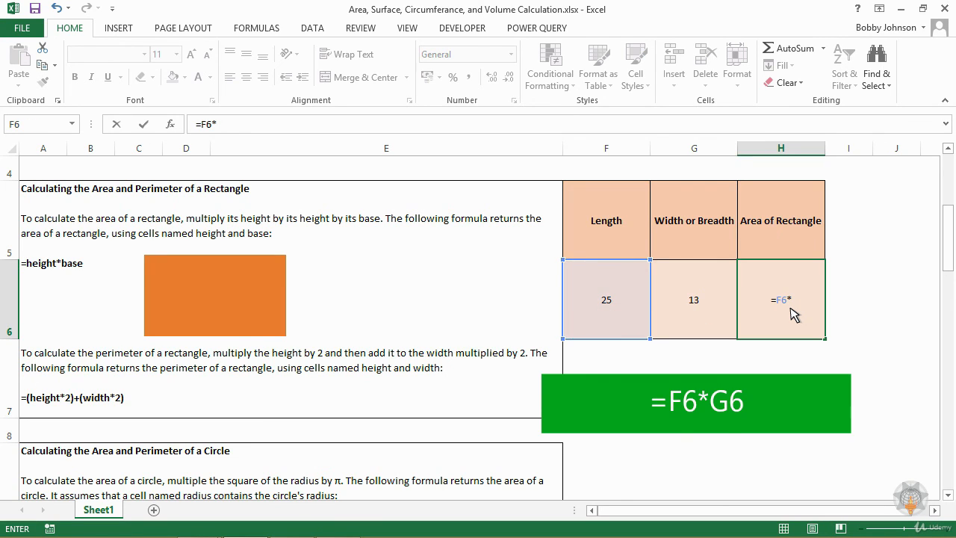
left_click(694, 316)
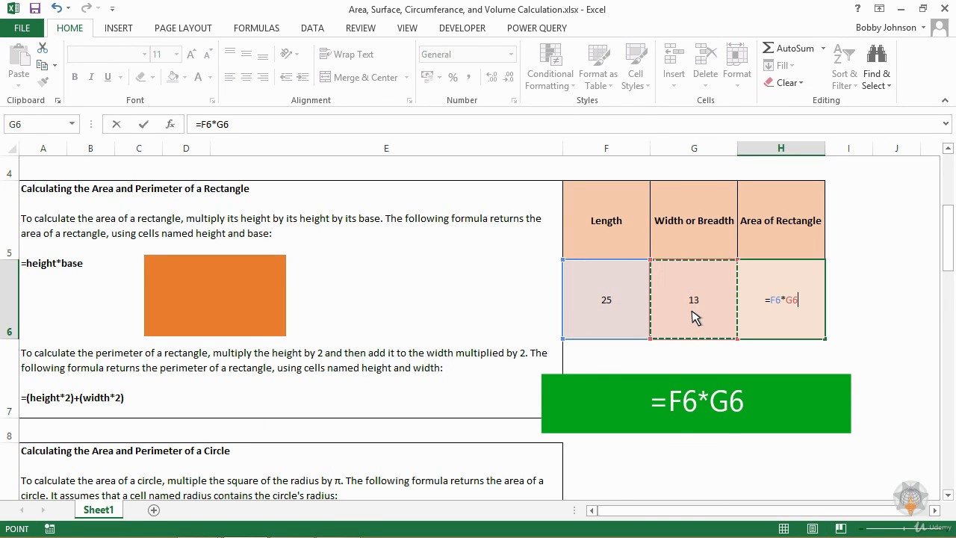
key("Return")
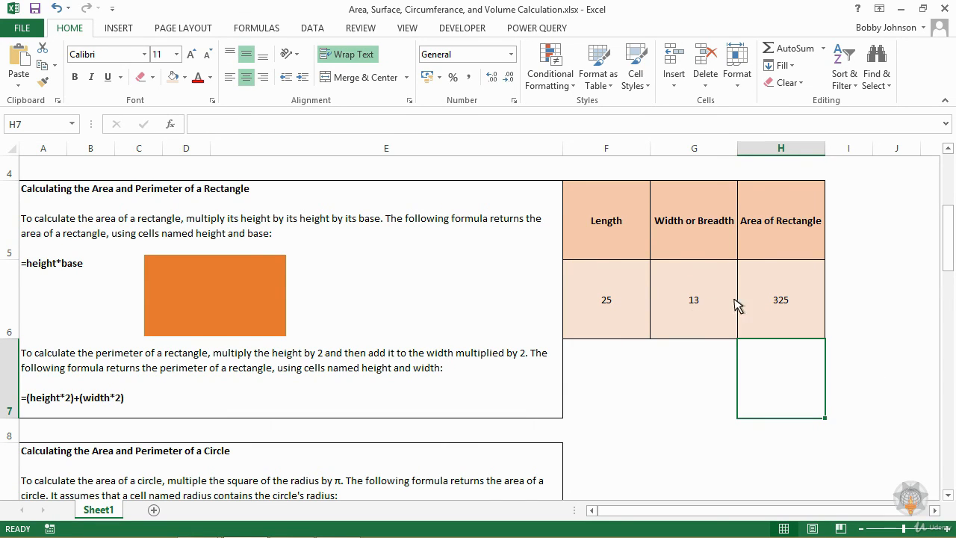
In the Rounded Function.xlsx workbook, check the rectangle's length, width and area formula in cells F6 to H6.
left_click_drag(946, 247, 948, 293)
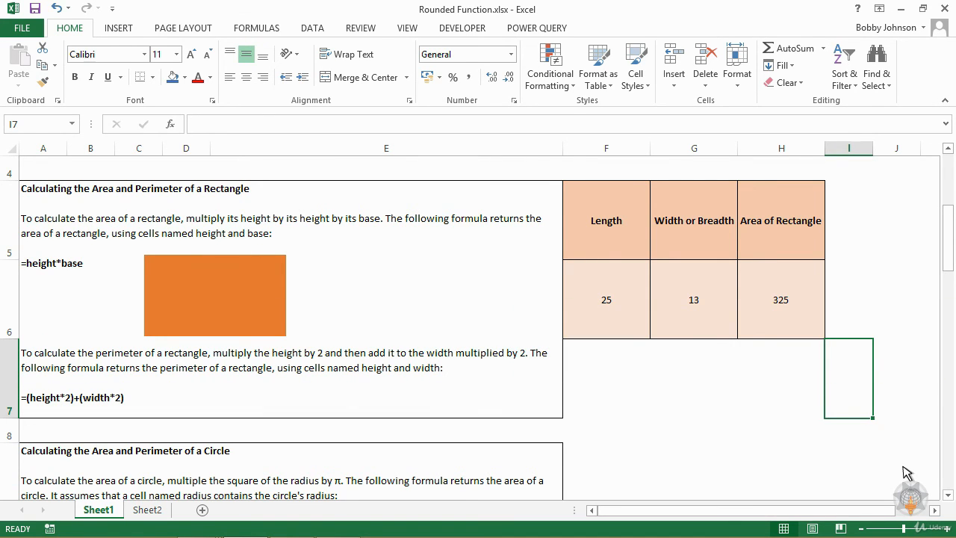
left_click(607, 312)
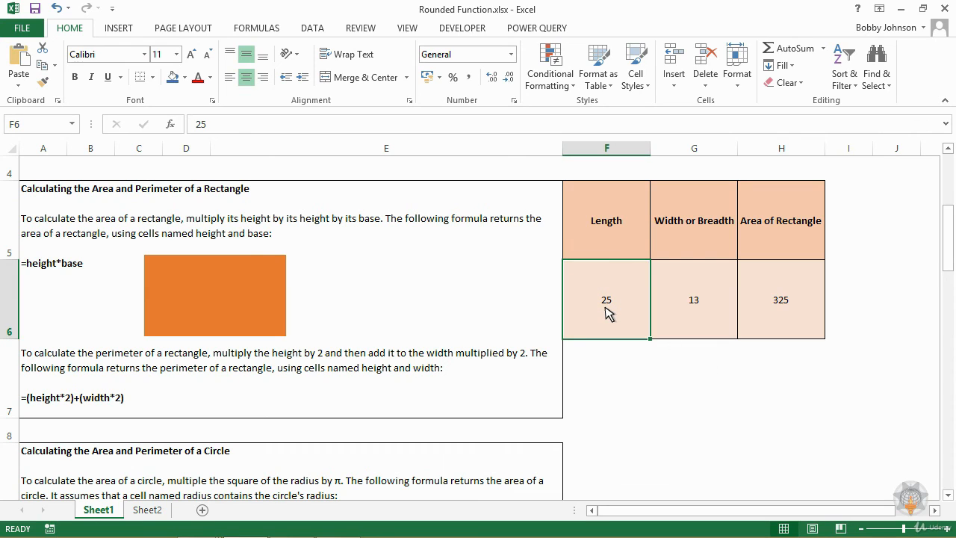
left_click(679, 313)
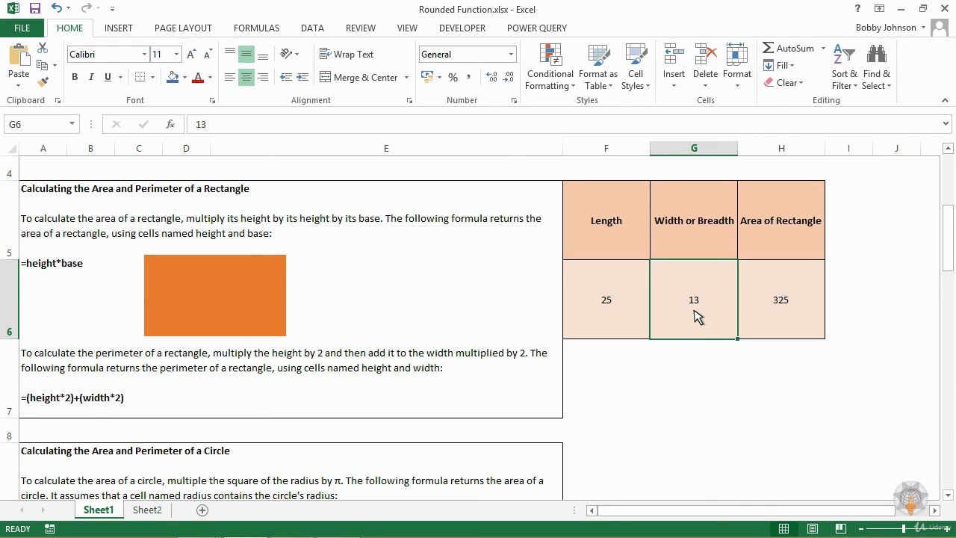
left_click(769, 321)
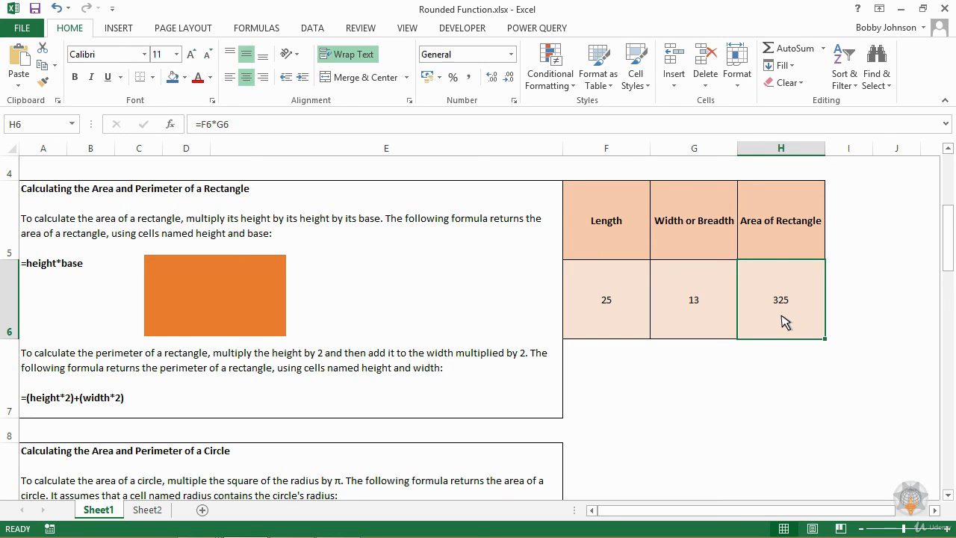
On Sheet2, enter 45.67249 in cell A2 of the Number column.
left_click(148, 512)
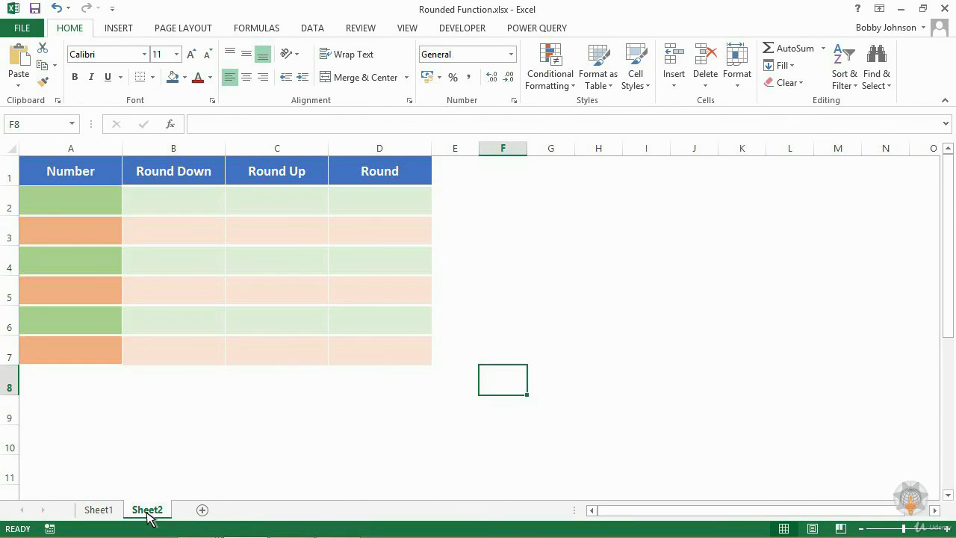
double_click(23, 215)
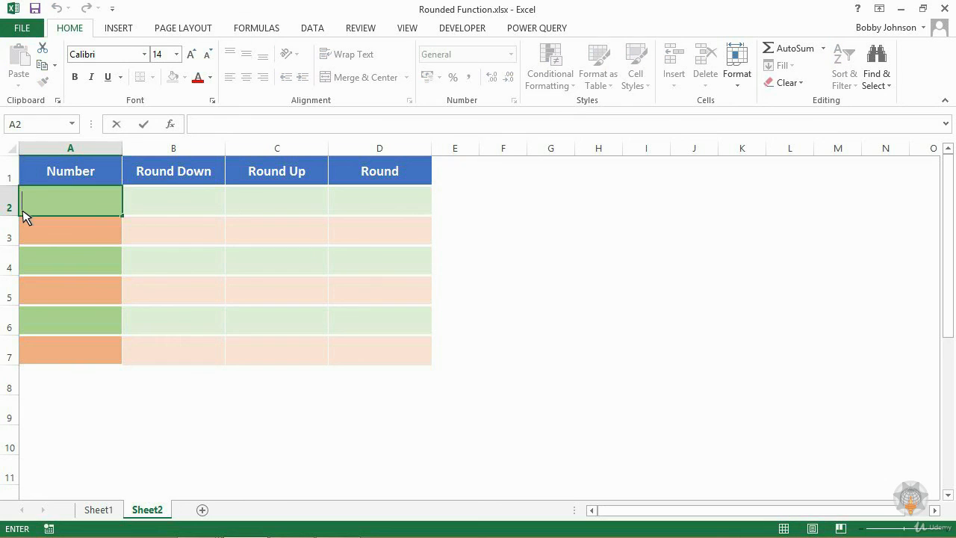
type("45.67249")
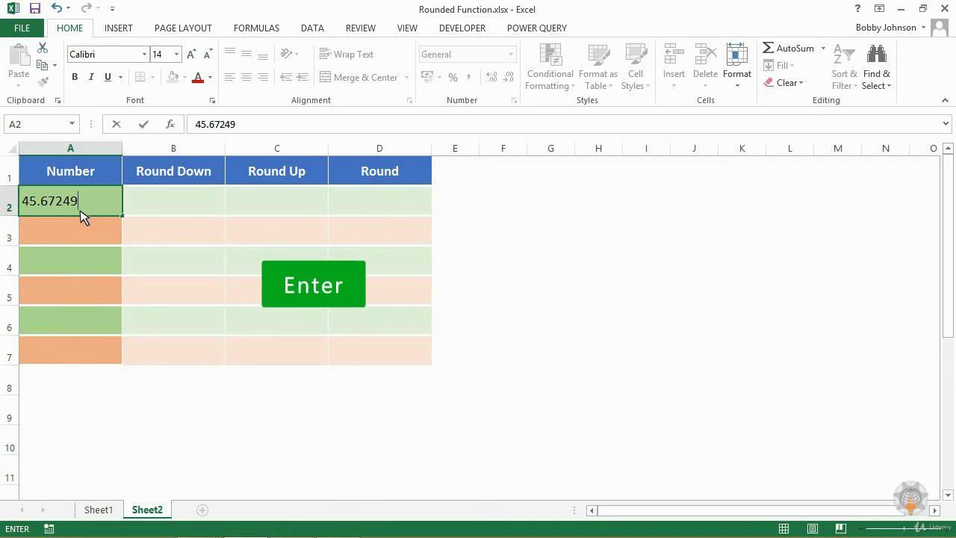
key("Return")
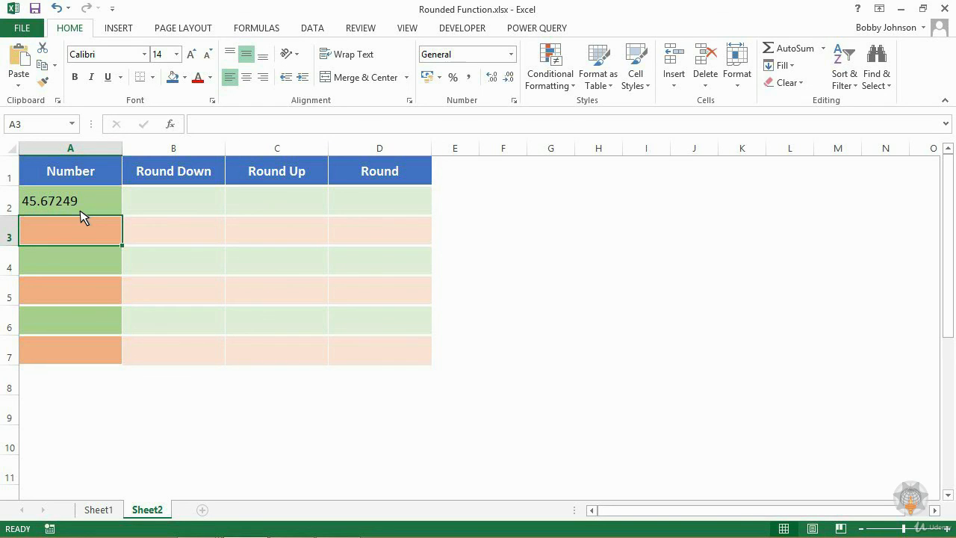
Round the number down to one decimal place in the Round Down cell B2 with =ROUNDDOWN(A2,1).
left_click(125, 210)
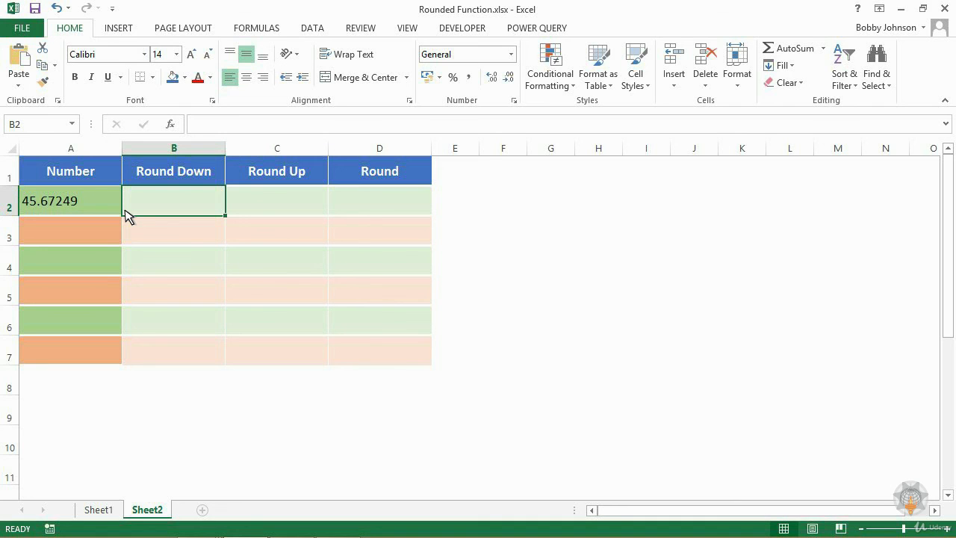
type("=round")
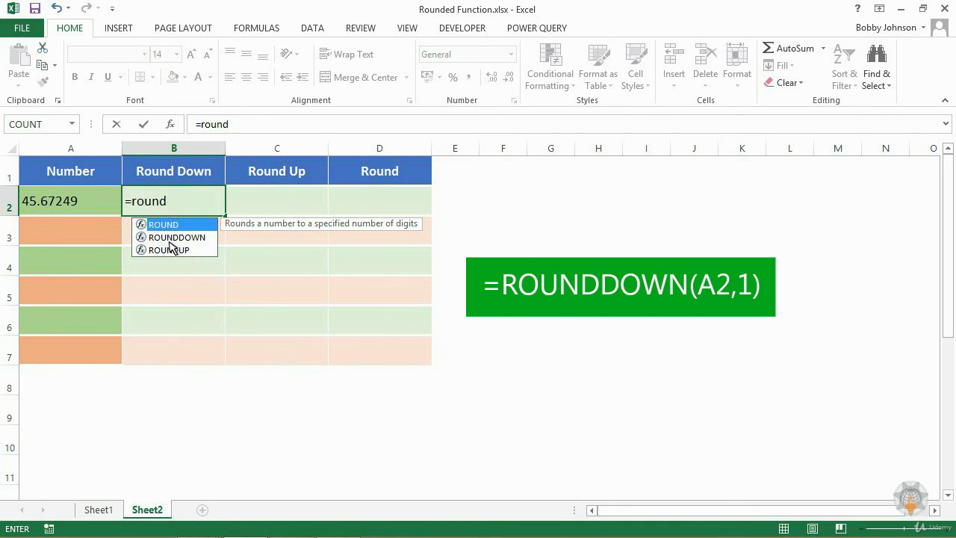
double_click(170, 238)
left_click(47, 212)
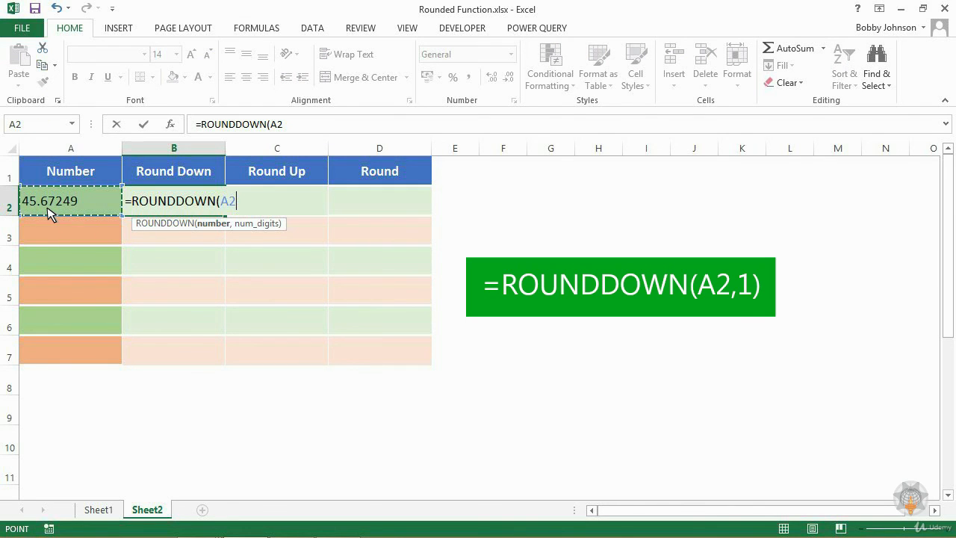
type(",")
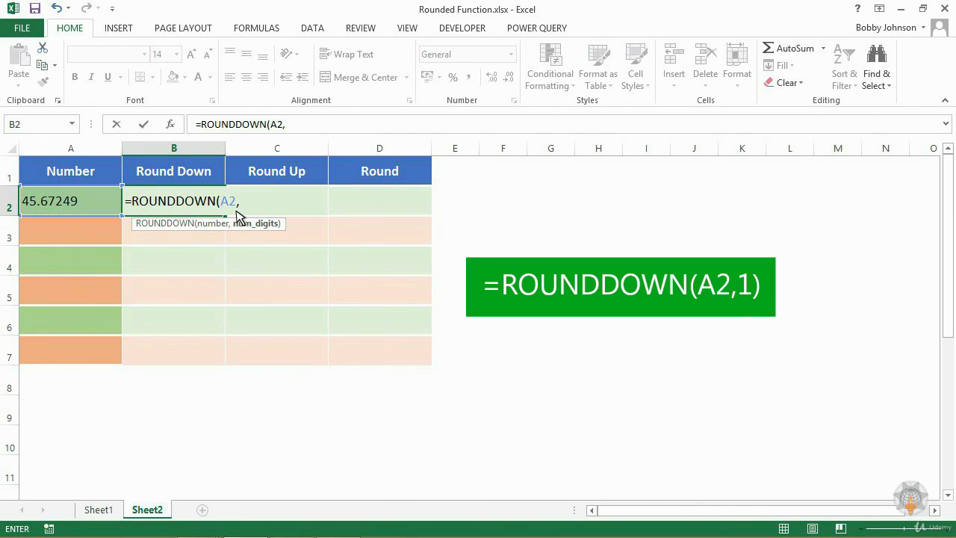
type("1)")
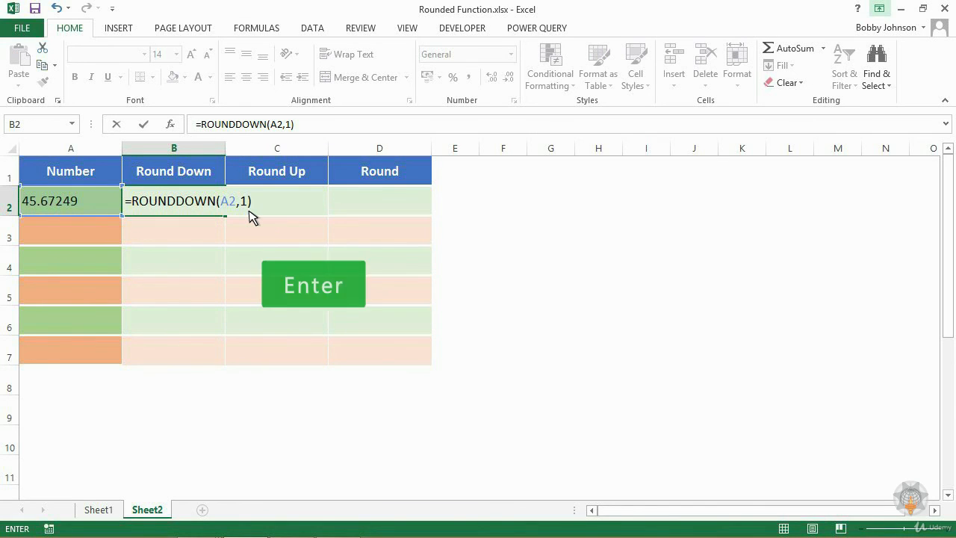
key("Return")
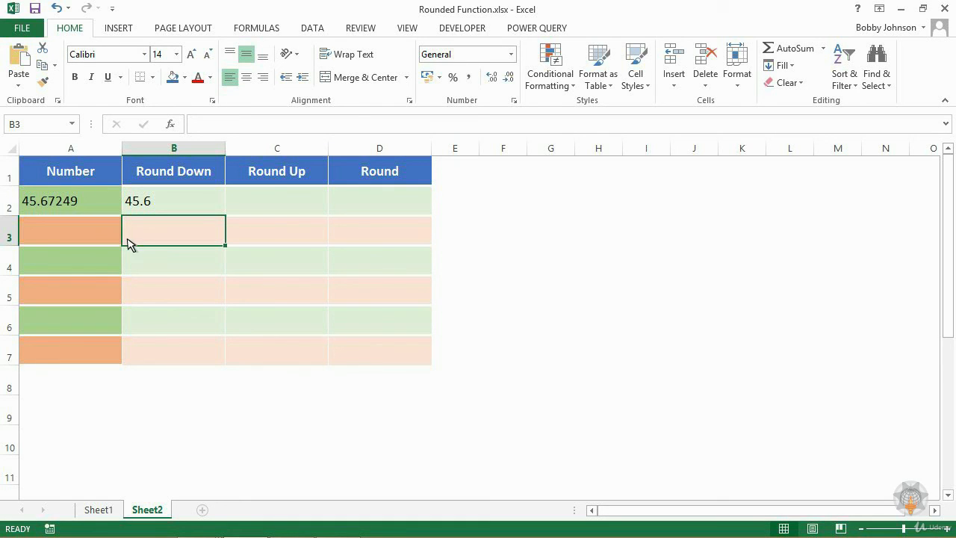
Round the number down to two decimal places in cell B3 with =ROUNDDOWN(A2,2).
type("=round")
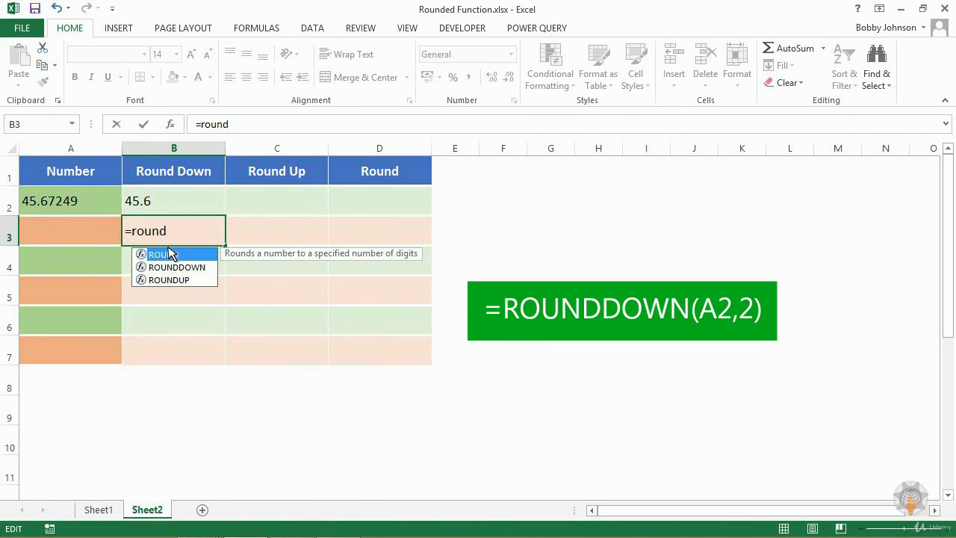
double_click(177, 269)
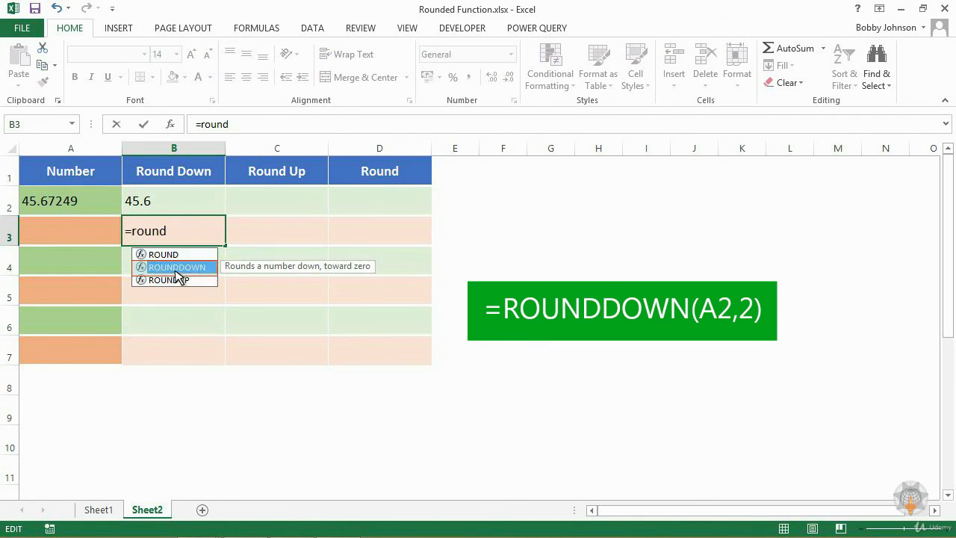
left_click(44, 210)
type(",2)")
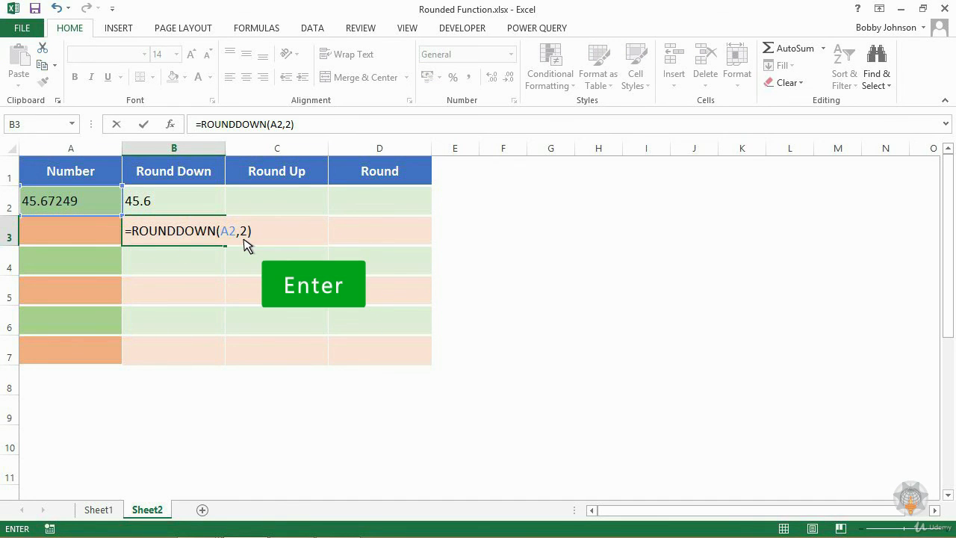
key("Return")
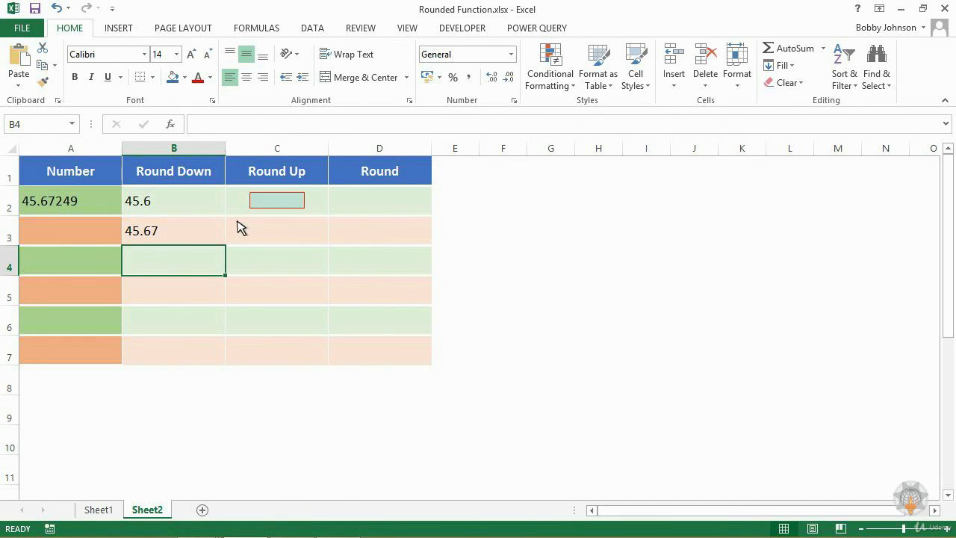
Round the number up to three decimal places in the Round Up cell C2 with =ROUNDUP(A2,3).
left_click(233, 212)
type("=")
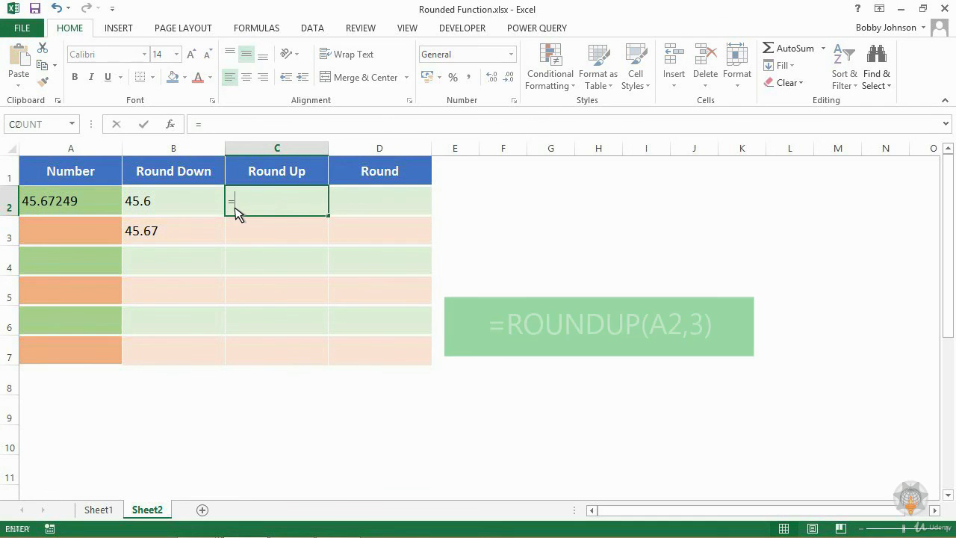
type("round")
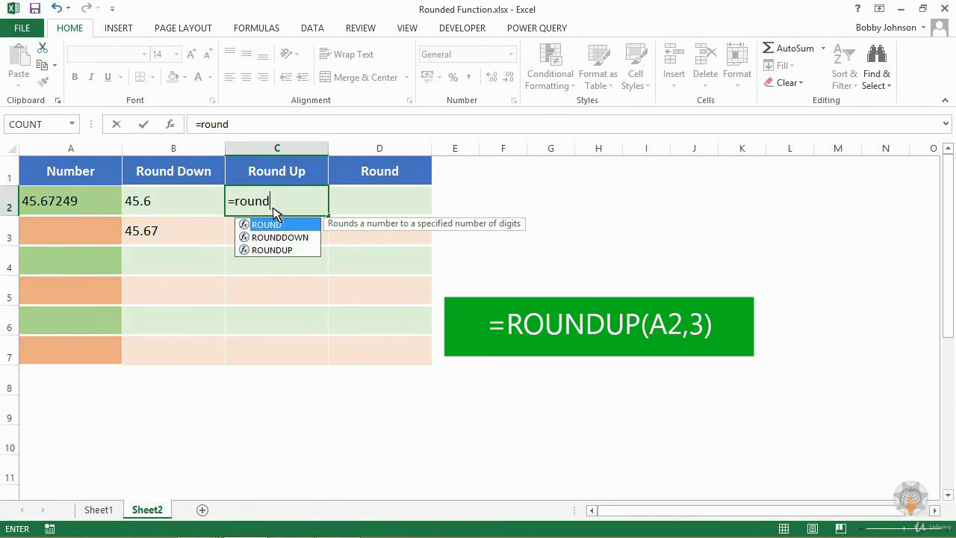
double_click(273, 250)
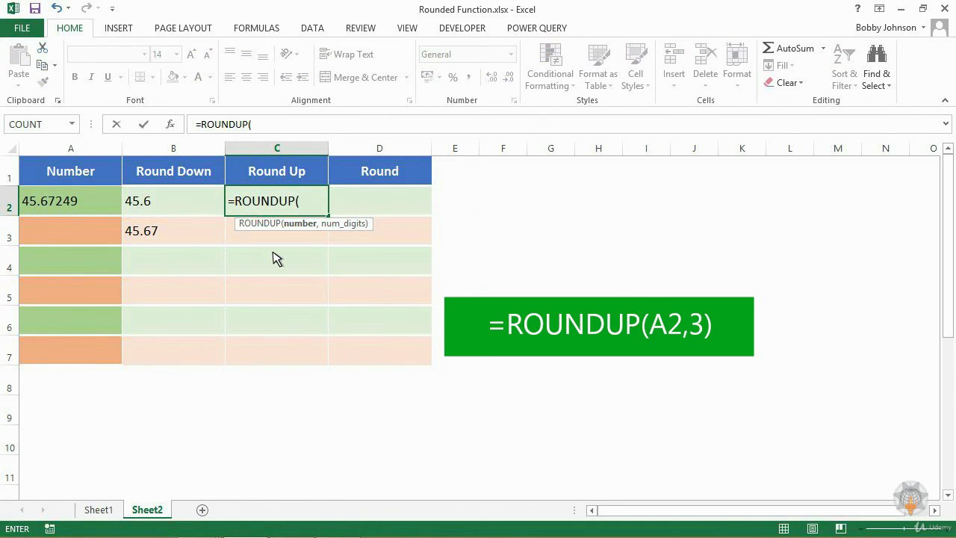
left_click(54, 211)
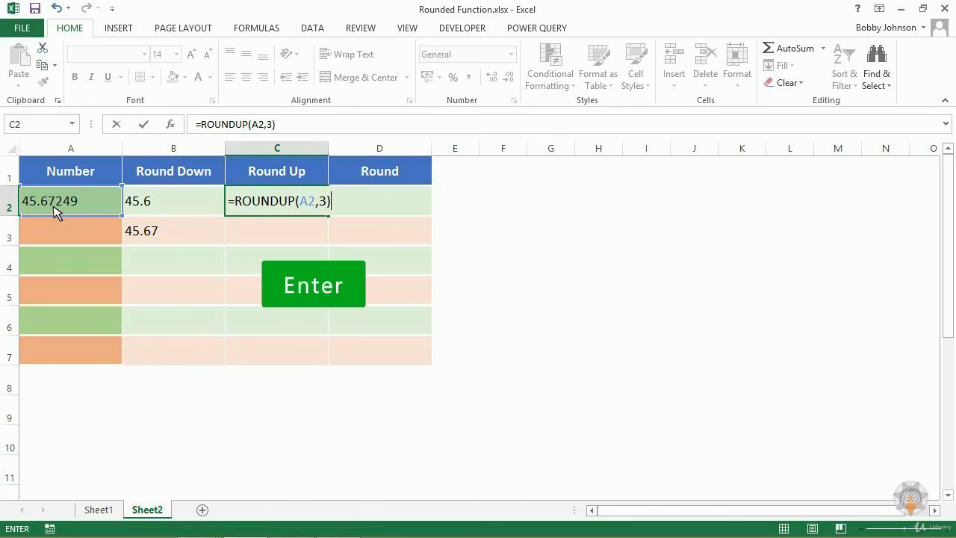
key("Return")
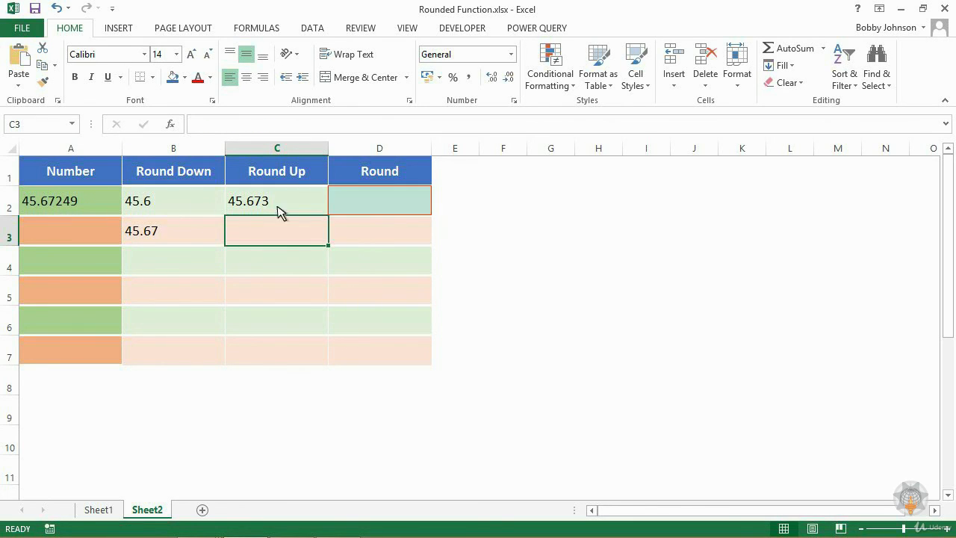
Round the number to four decimal places in the Round cell D2 with =ROUND(A2,4).
left_click(334, 212)
type("=round")
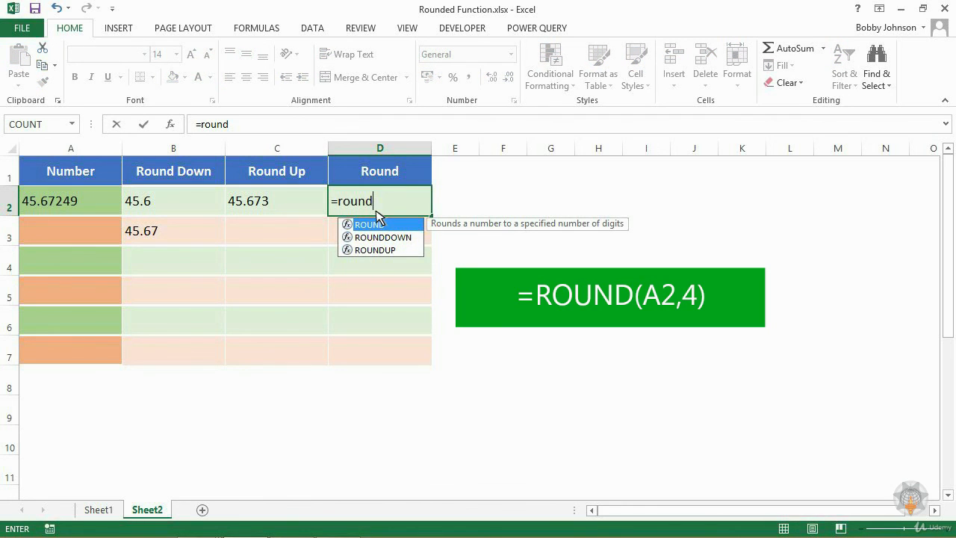
double_click(368, 226)
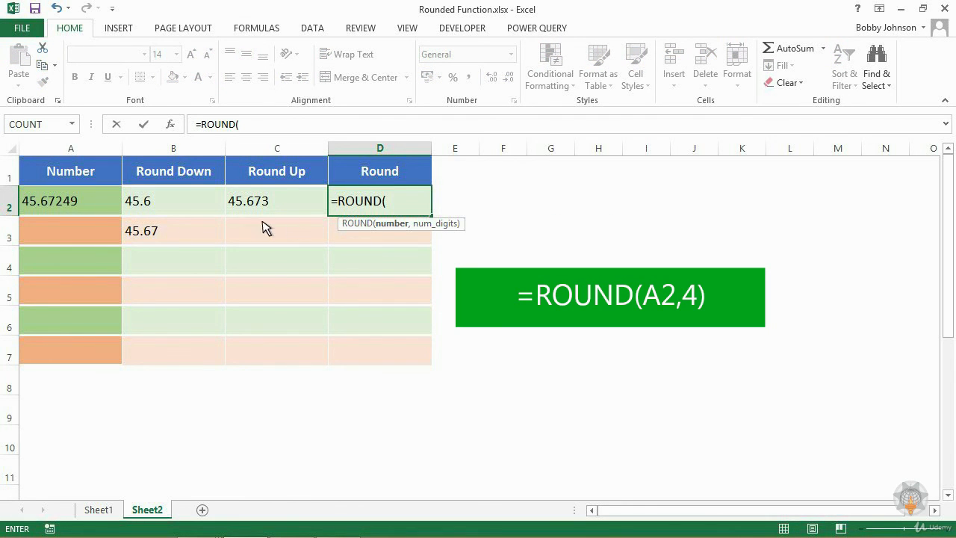
left_click(54, 212)
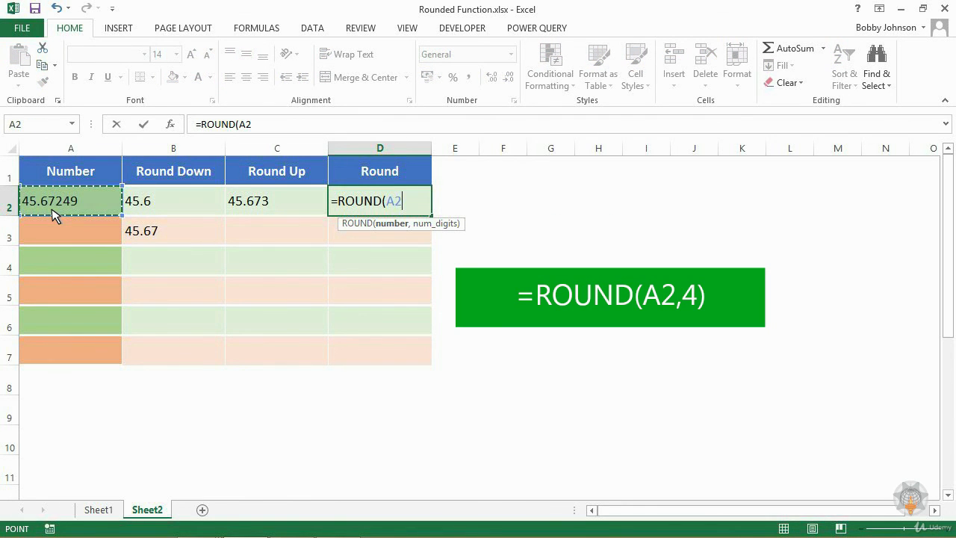
type(",4)")
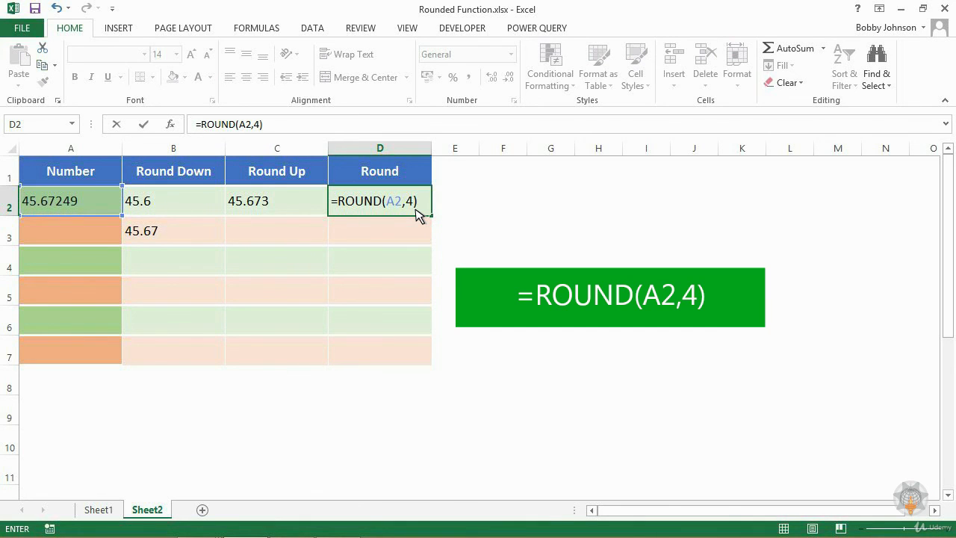
key("Return")
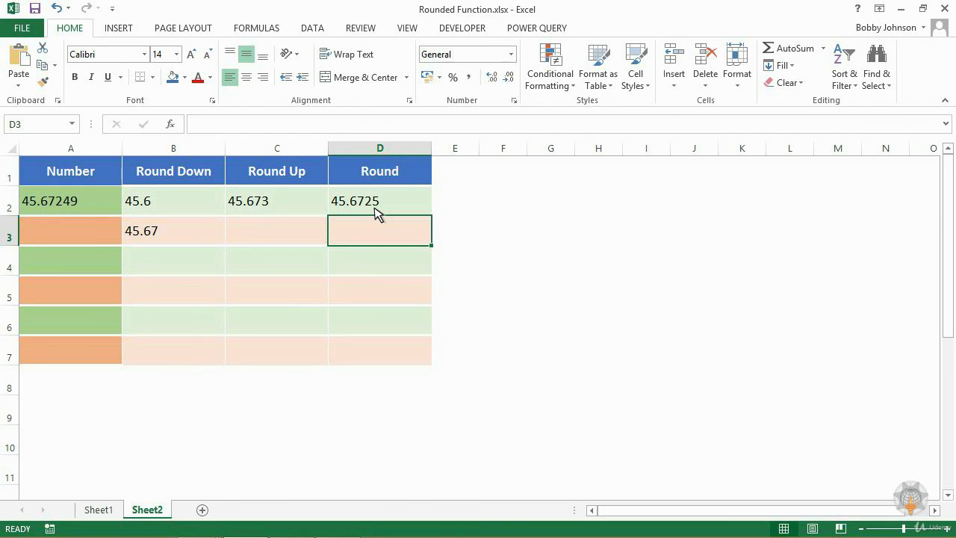
left_click(75, 213)
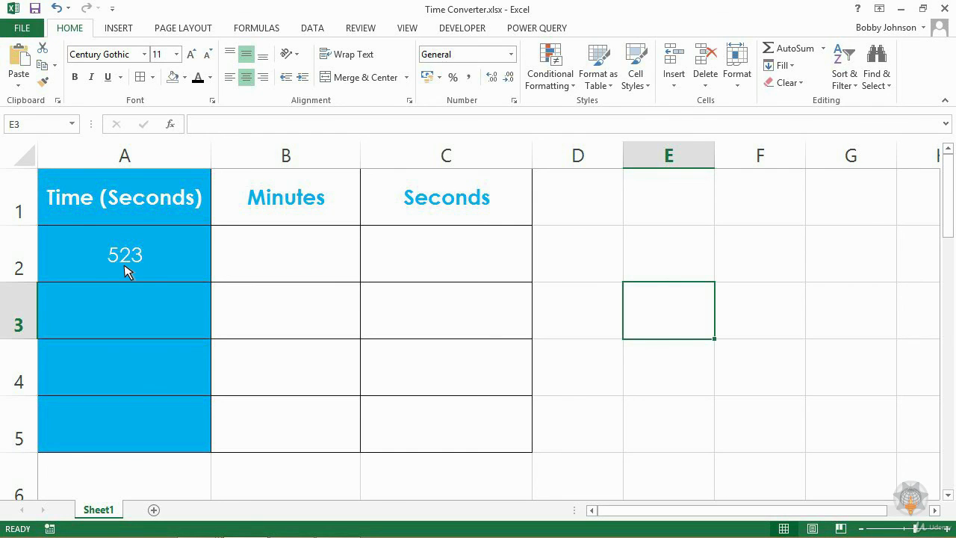
Convert the time in A2 to minutes in cell B2 with =A2/60.
left_click(265, 271)
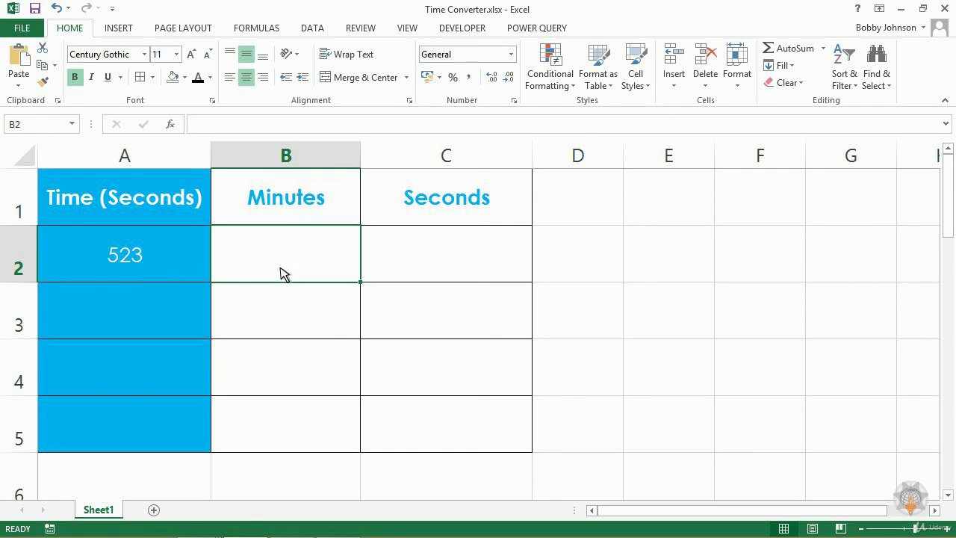
type("=")
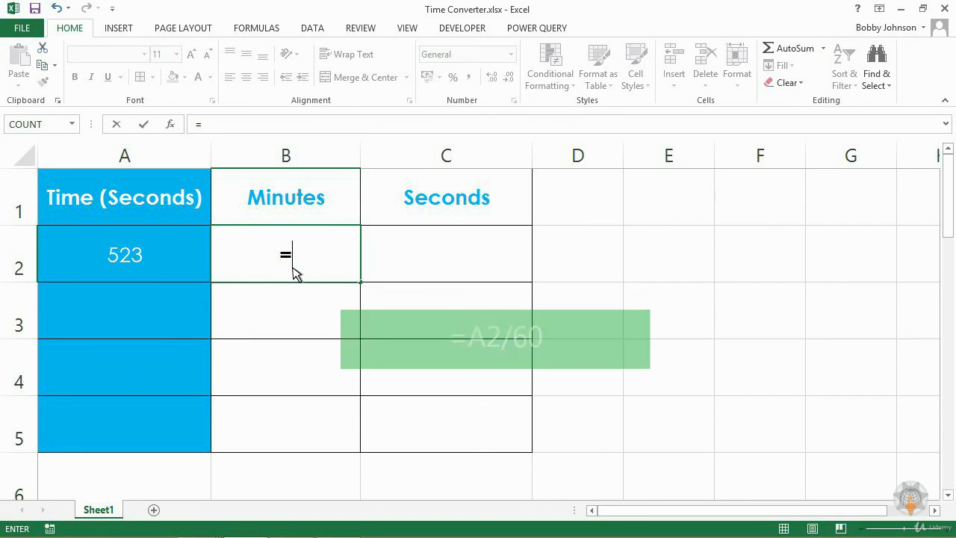
left_click(125, 271)
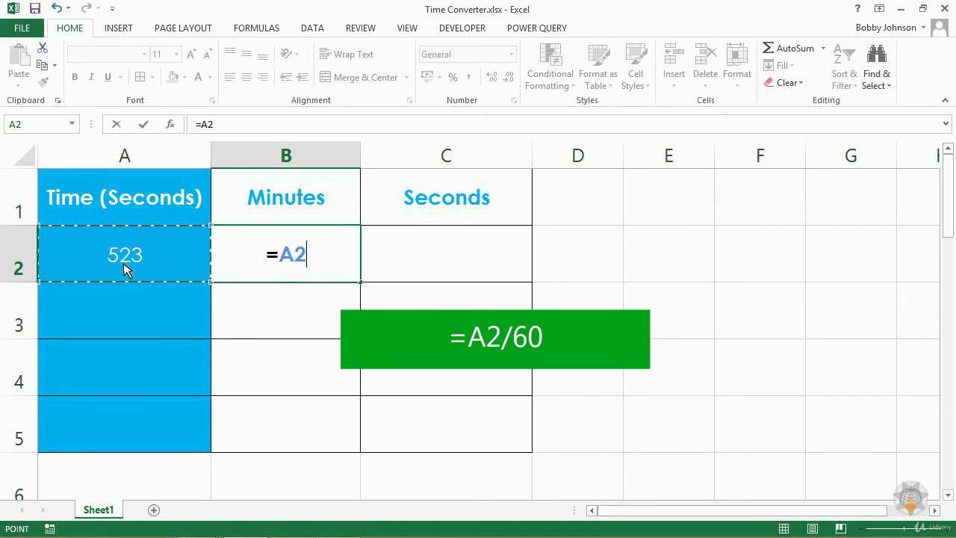
type("/60")
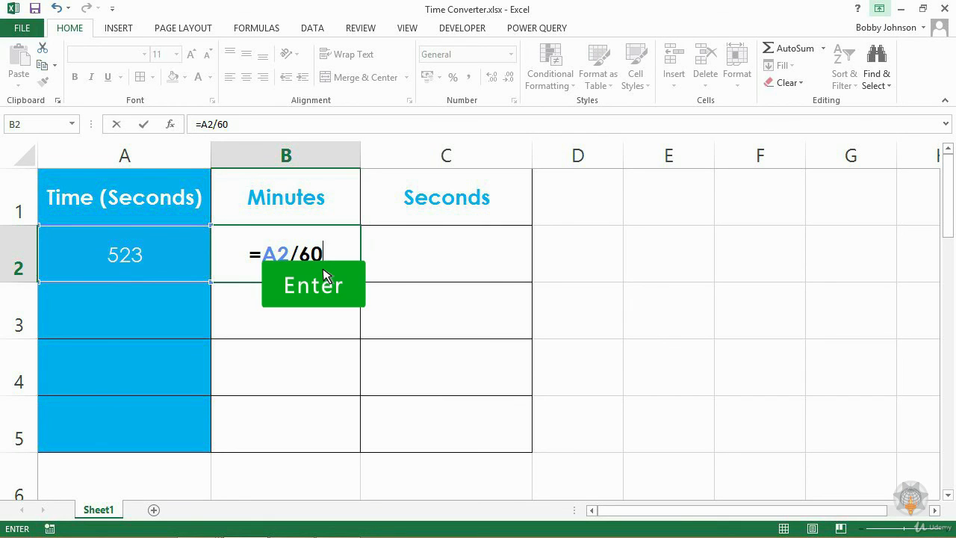
key("Return")
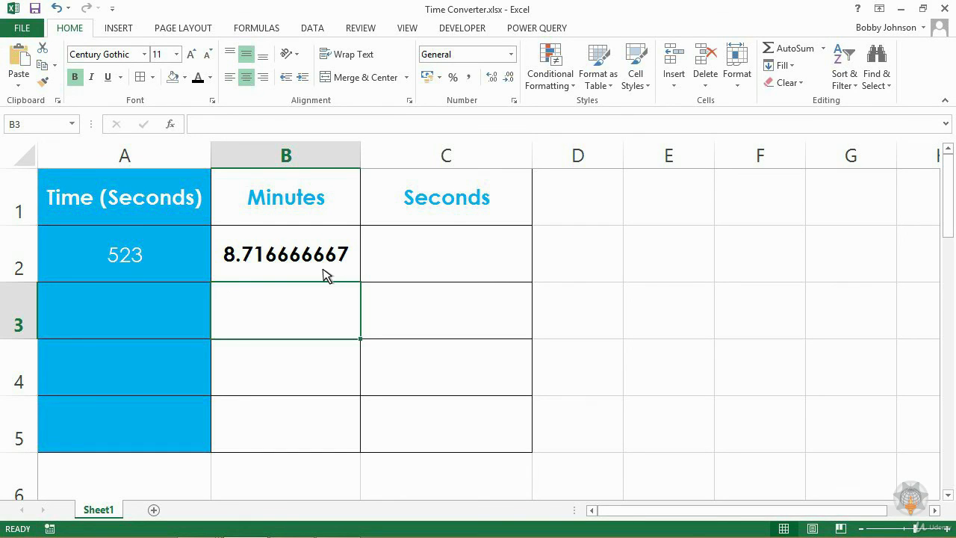
Subtract the whole minutes from the Minutes value in the Seconds cell C2 with =B2-8.
left_click(380, 275)
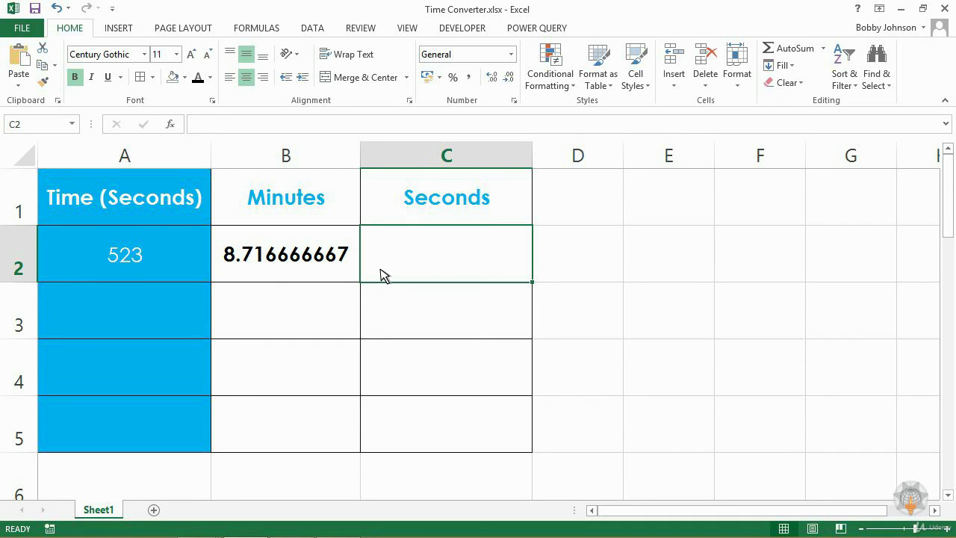
type("=")
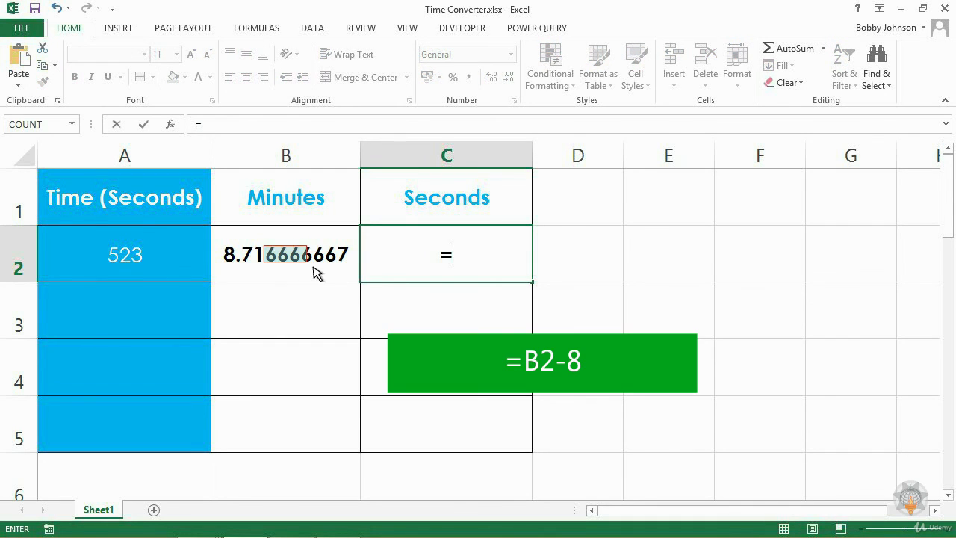
left_click(273, 270)
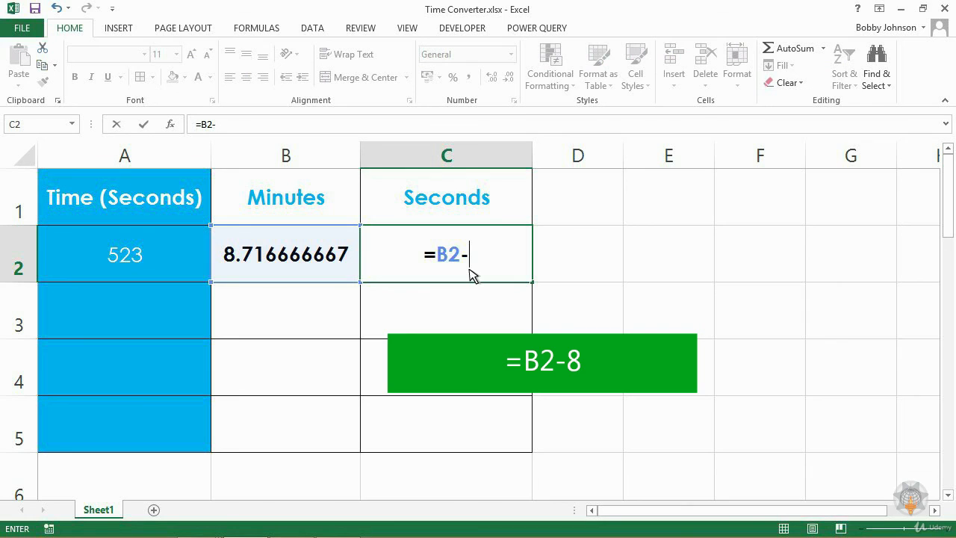
type("8")
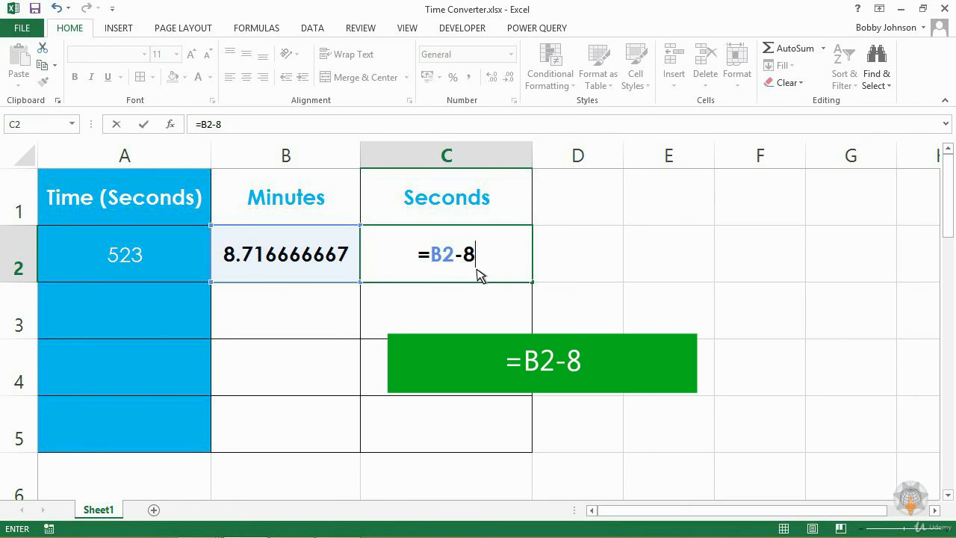
key("Return")
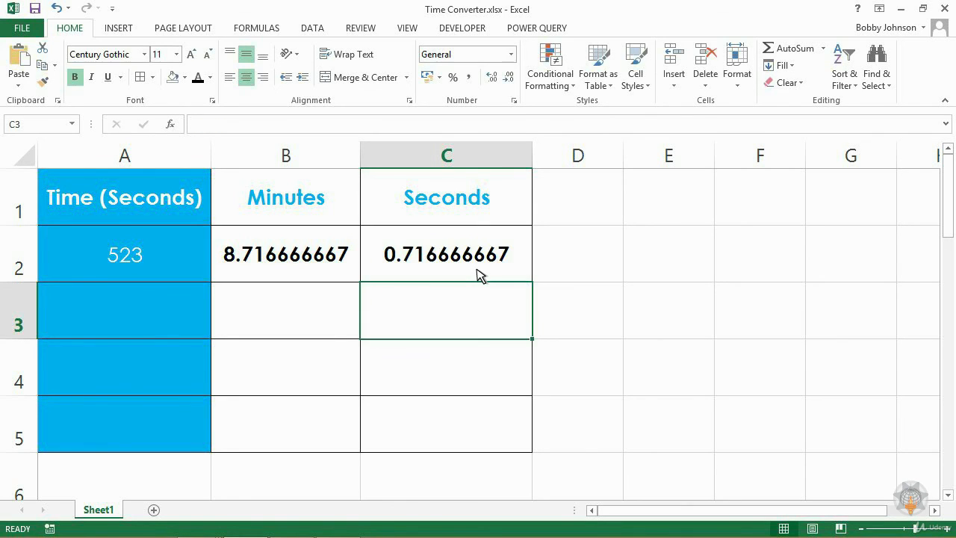
Reduce the displayed decimal places of the Minutes value in B2 to zero.
left_click(274, 270)
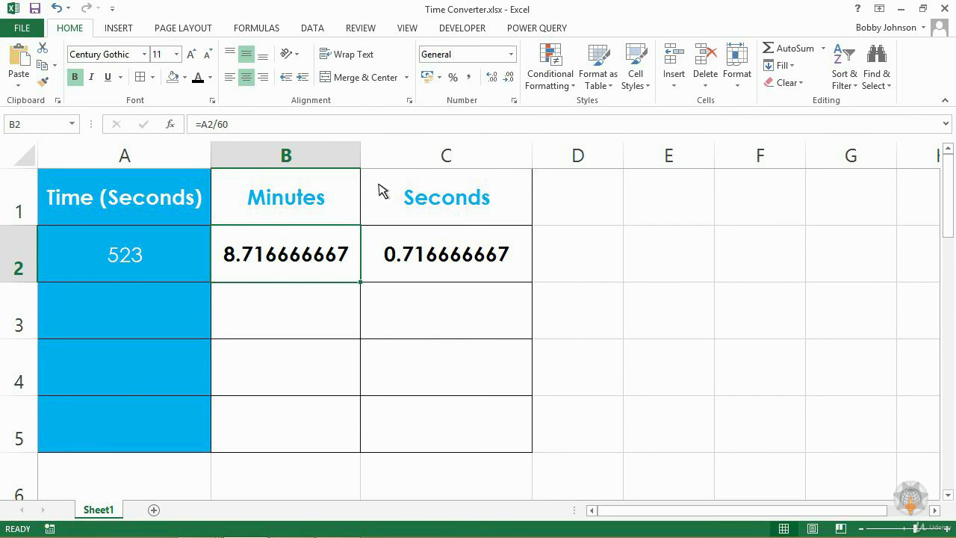
left_click(509, 79)
left_click(509, 78)
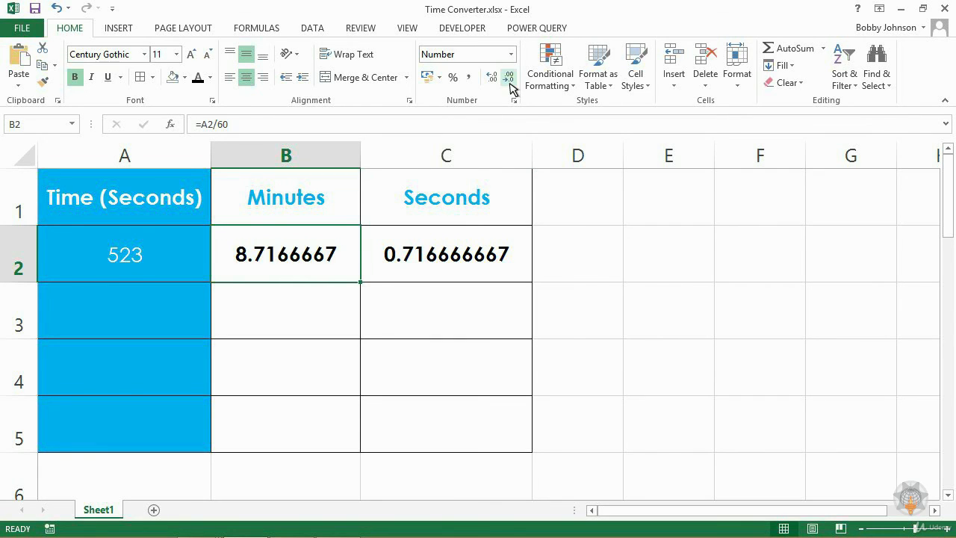
left_click(509, 79)
left_click(509, 79)
left_click(510, 78)
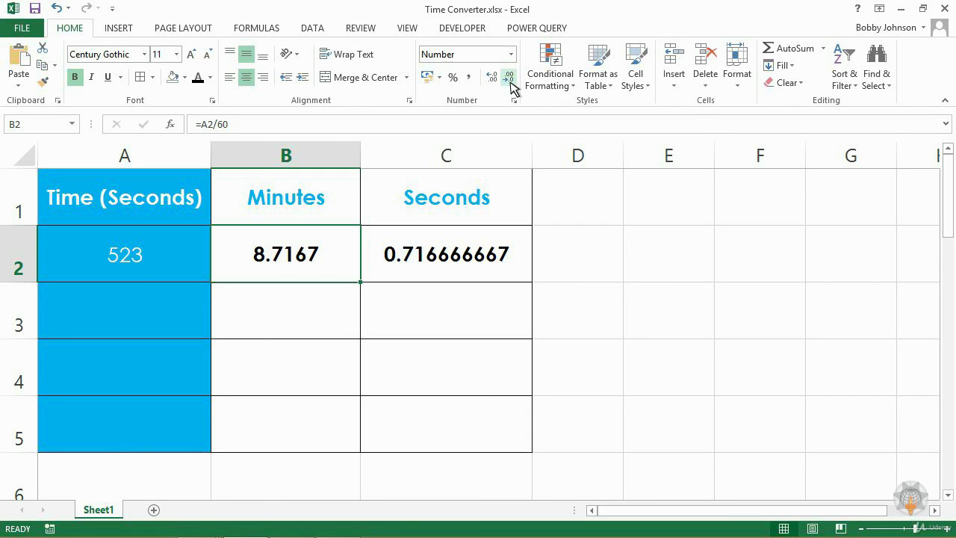
left_click(509, 78)
left_click(509, 78)
left_click(509, 78)
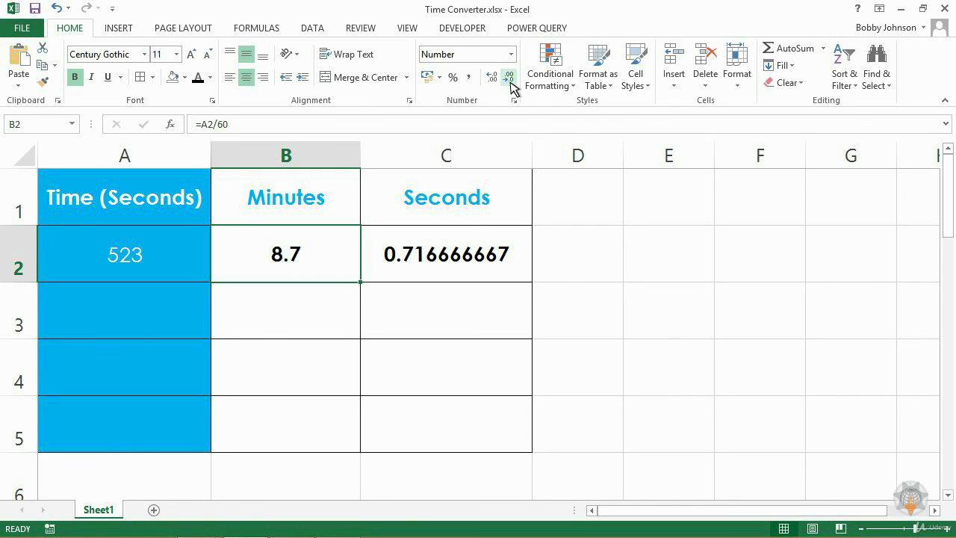
left_click(509, 78)
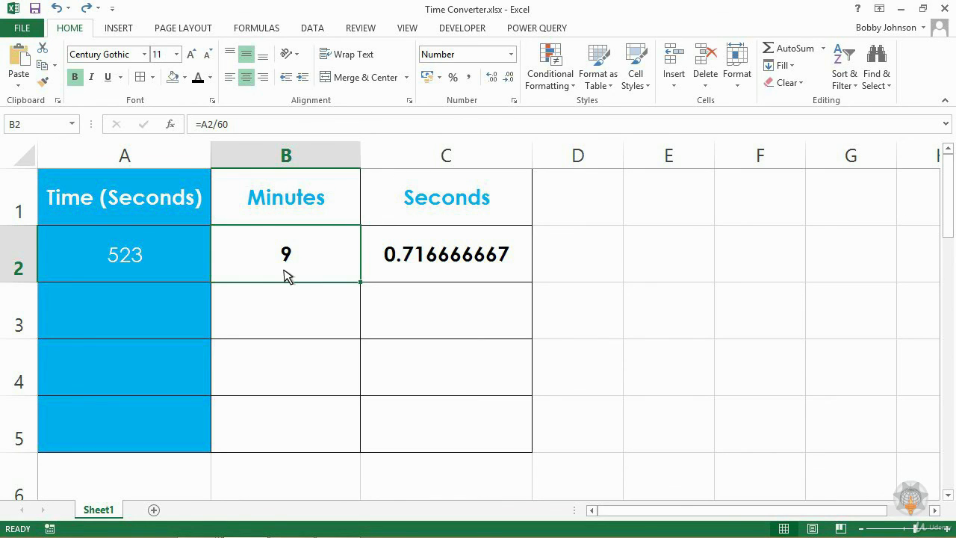
Clear cells B2:C2 and calculate the whole minutes in B2 with =INT(A2/60).
left_click_drag(288, 274, 374, 277)
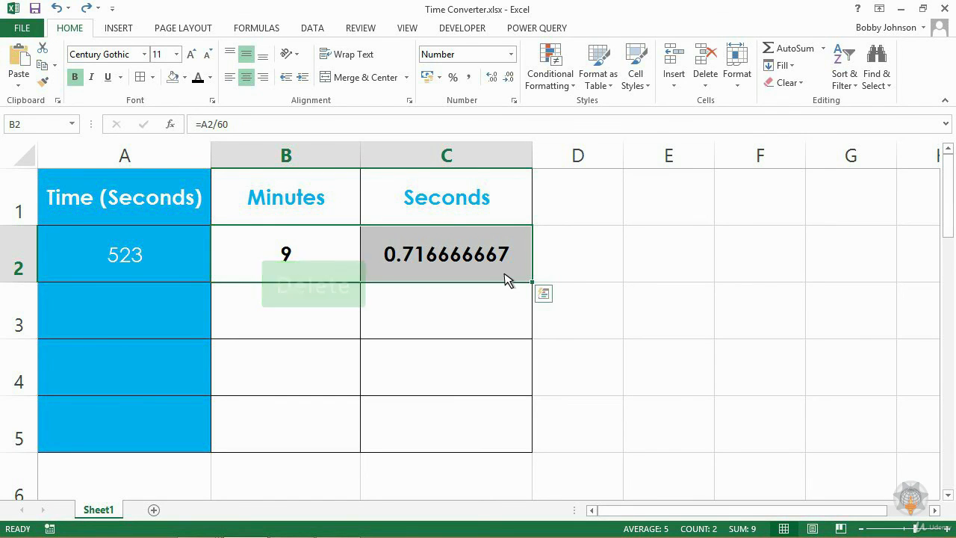
key("Delete")
left_click(288, 266)
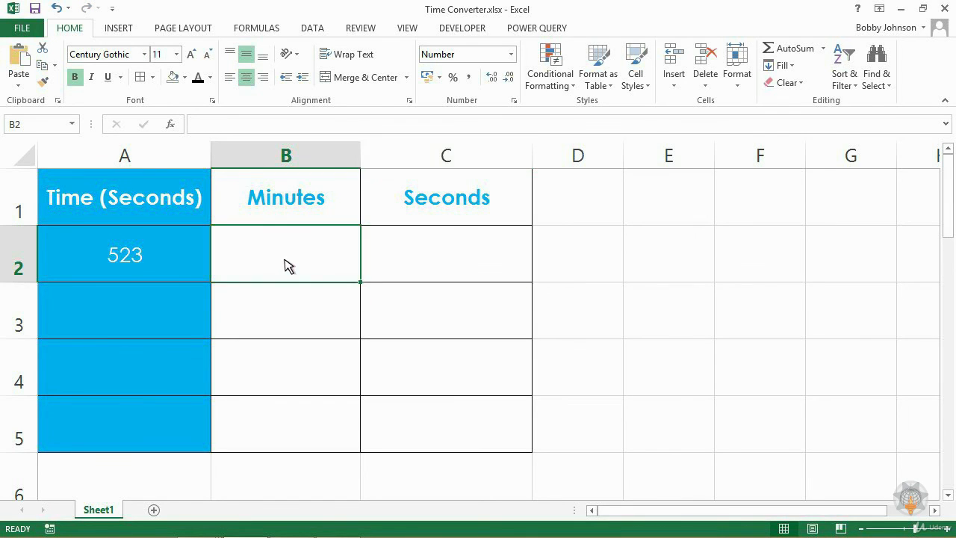
type("=")
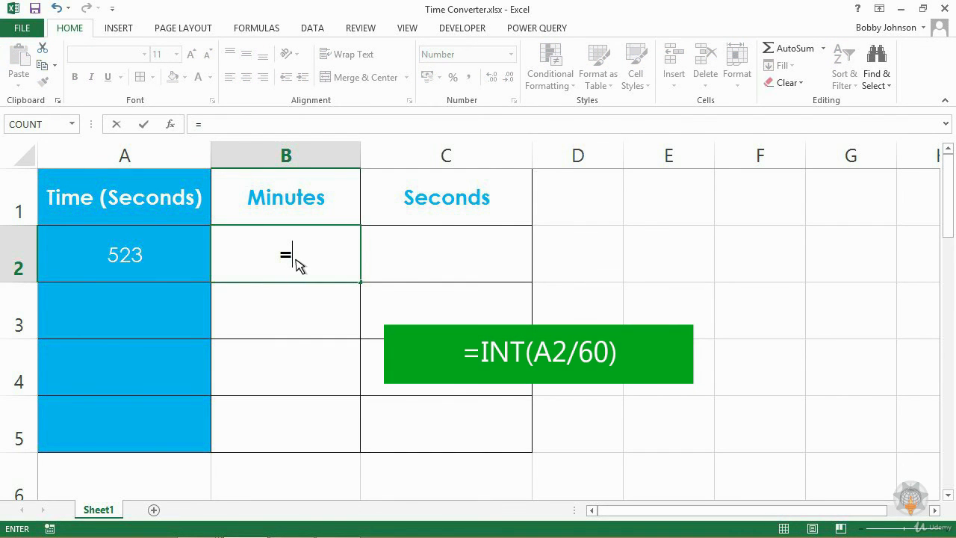
type("int")
key("Tab")
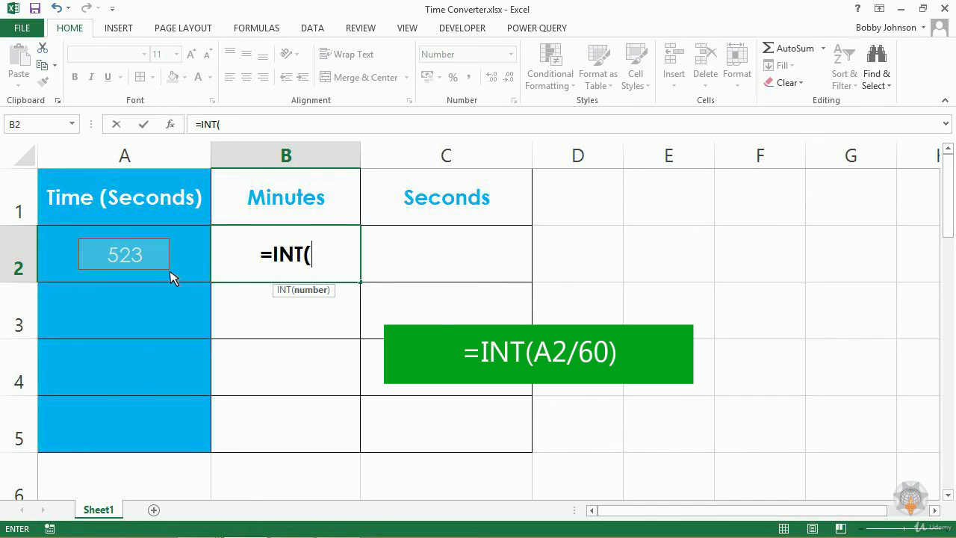
left_click(127, 268)
type("/60)")
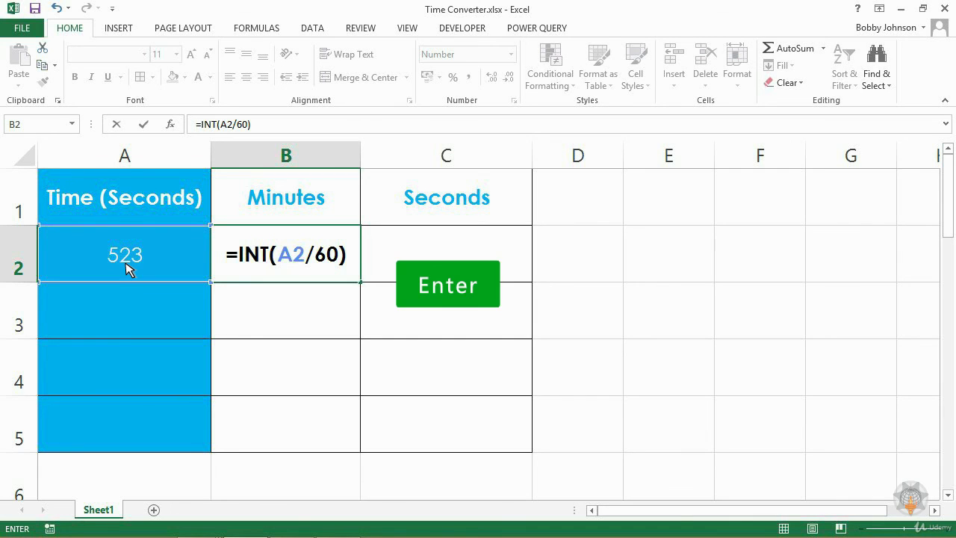
key("Return")
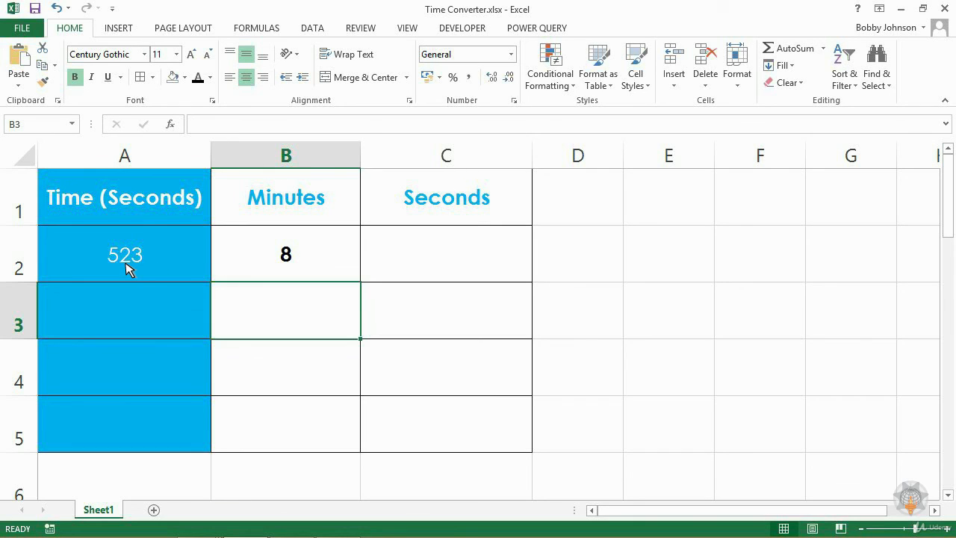
Calculate the leftover seconds in cell C2 with =A2-B2*60.
left_click(440, 272)
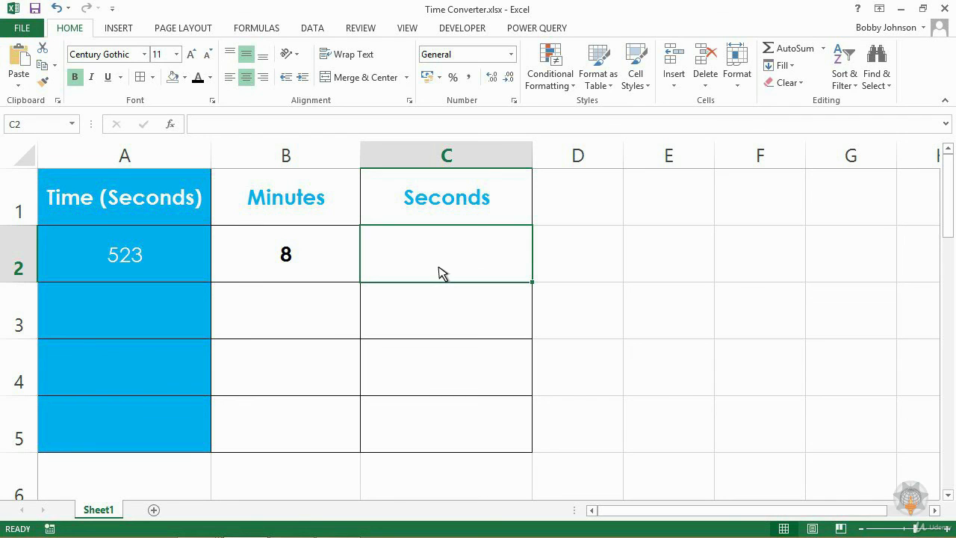
type("=")
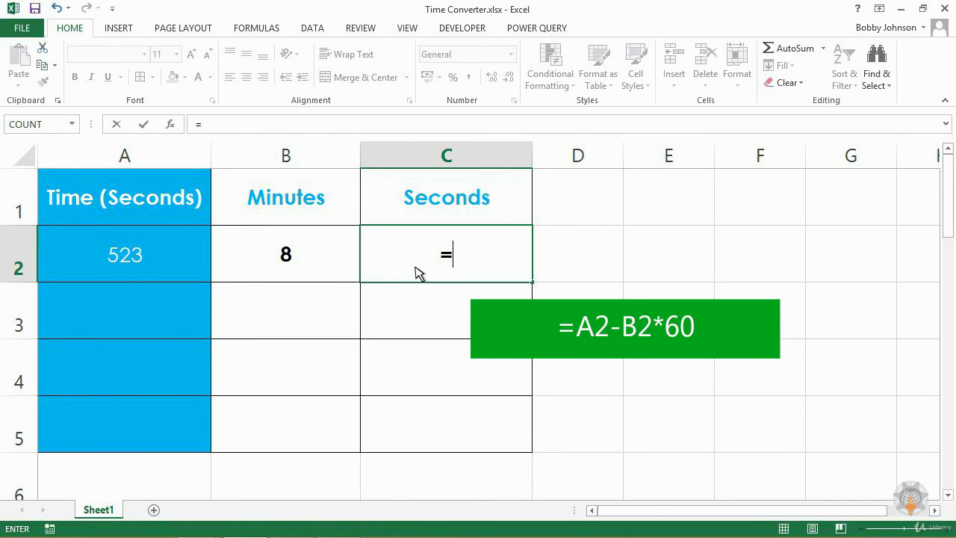
left_click(125, 273)
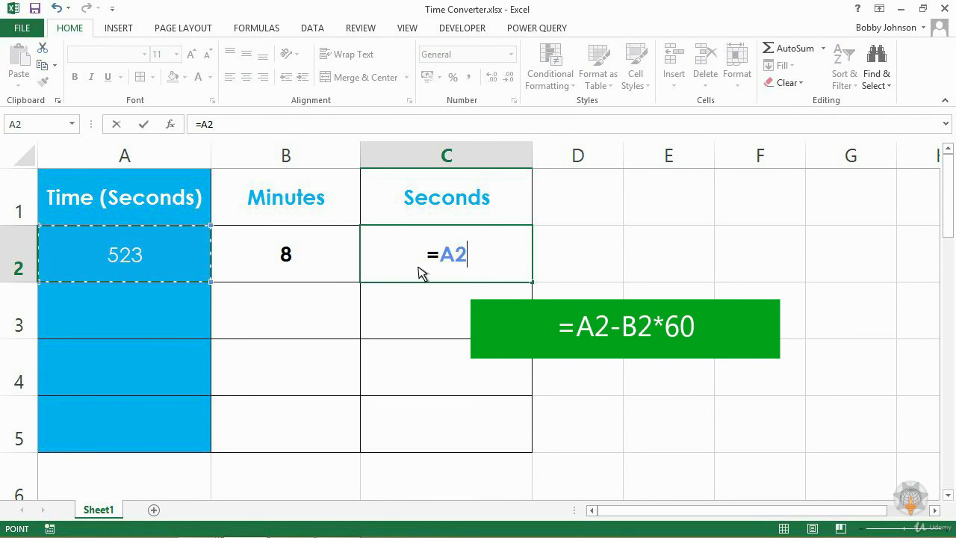
type("-")
key("Left")
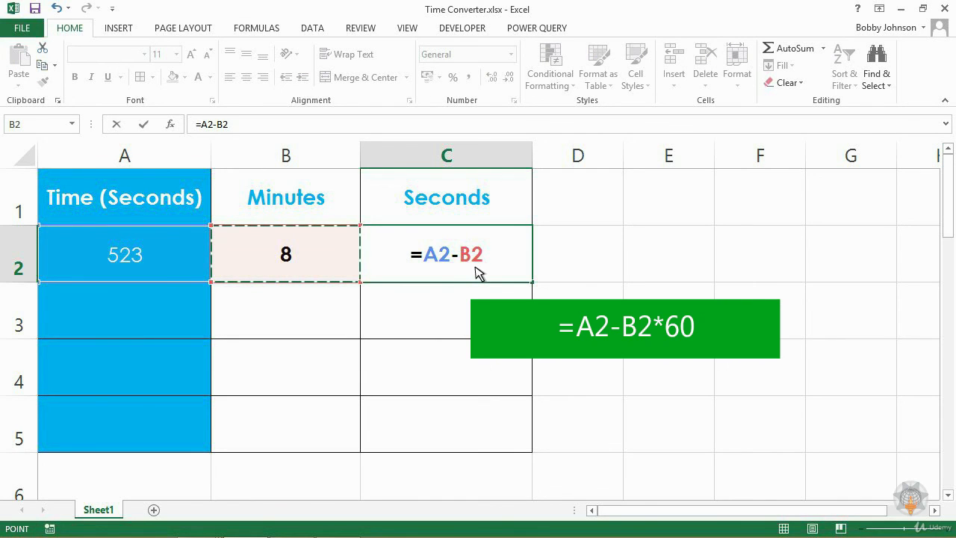
type("*60")
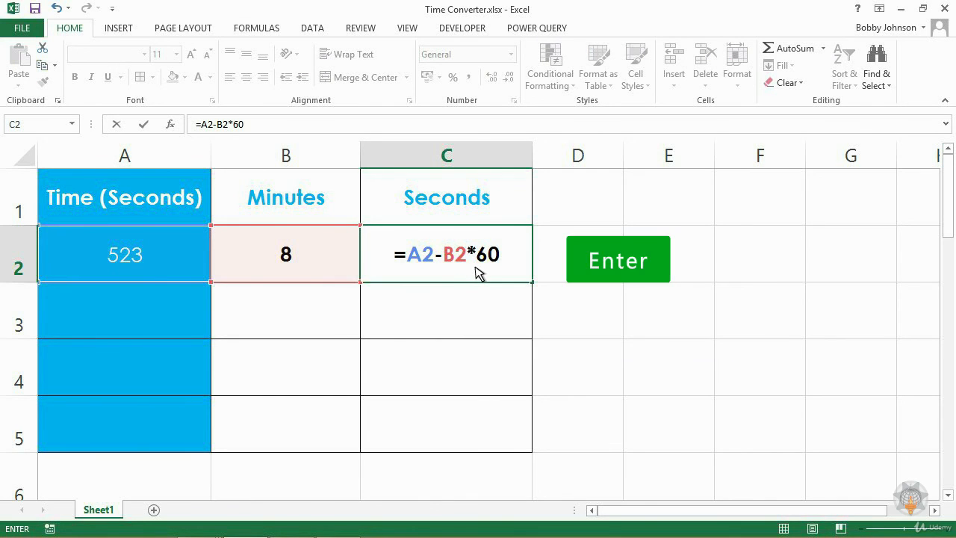
key("Return")
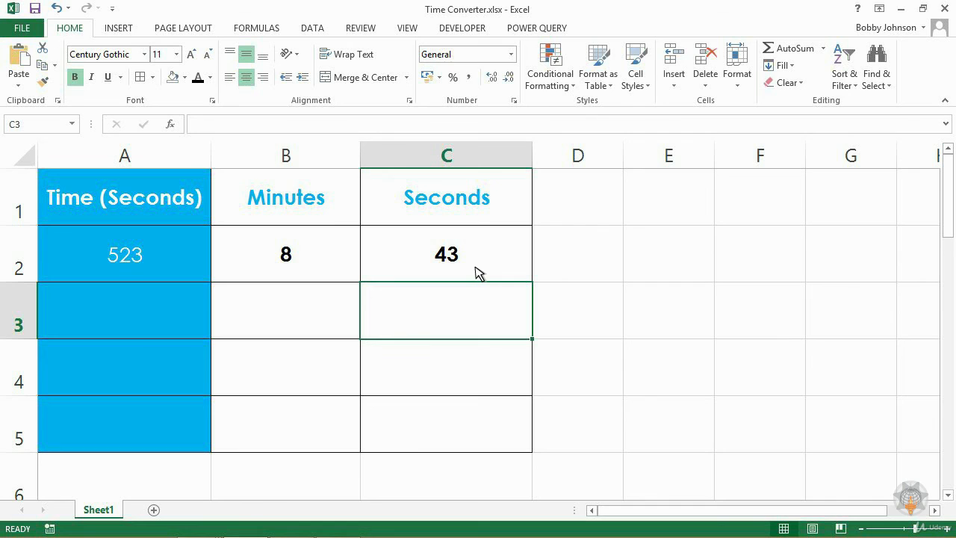
Replace the Seconds formula in C2 with the remainder formula =MOD(A2,60).
left_click(477, 272)
key("Delete")
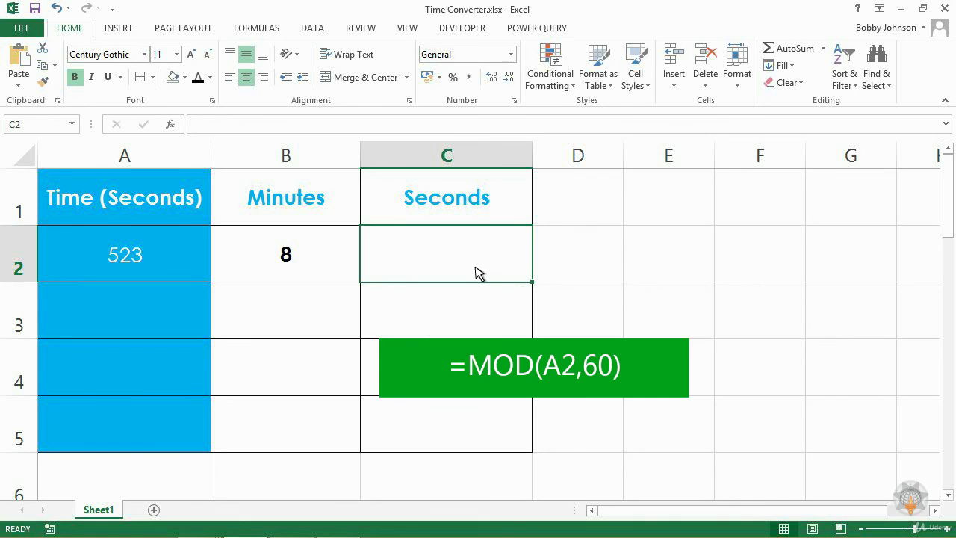
type("=mod")
key("Tab")
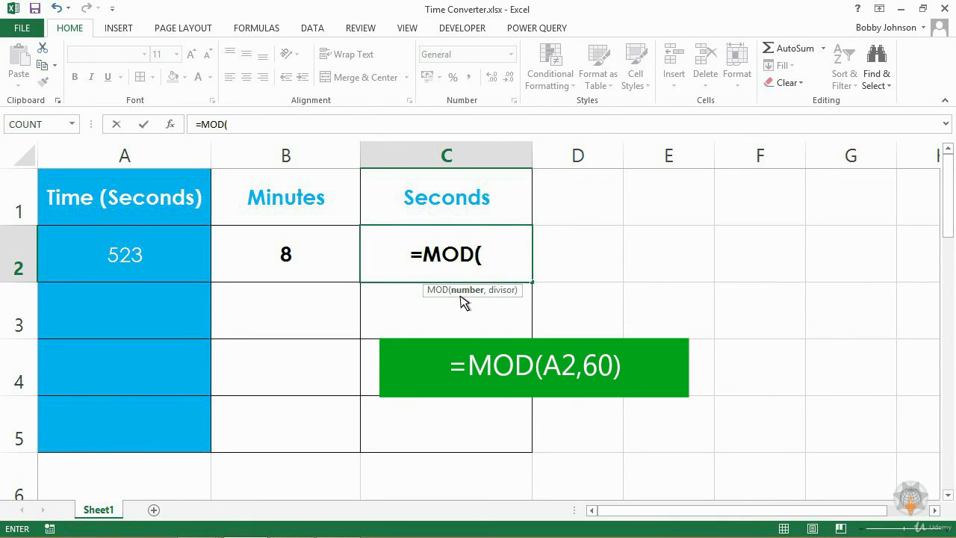
left_click(127, 269)
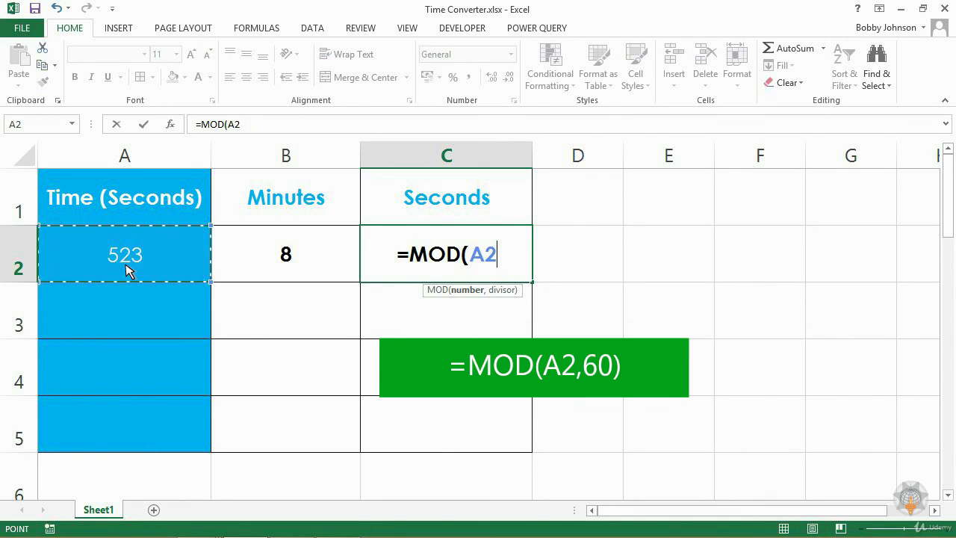
type(",60)")
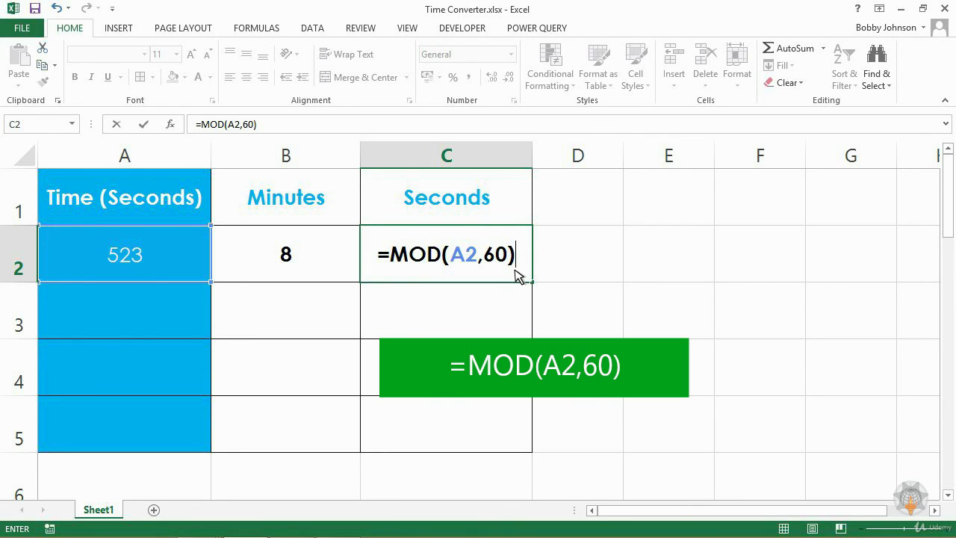
key("Return")
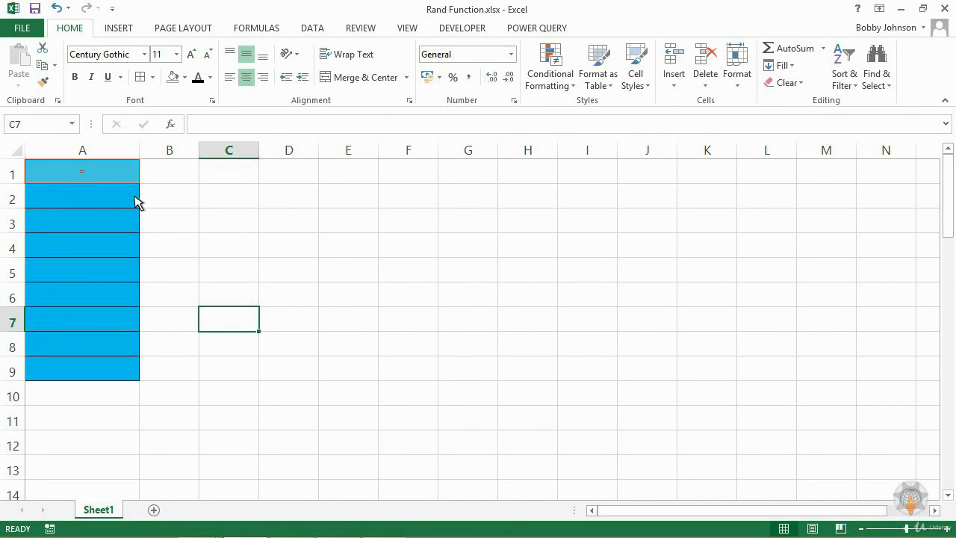
Generate random numbers between 0 and 1 in A1:A9 by entering =RAND() in A1 and filling it down.
left_click(73, 177)
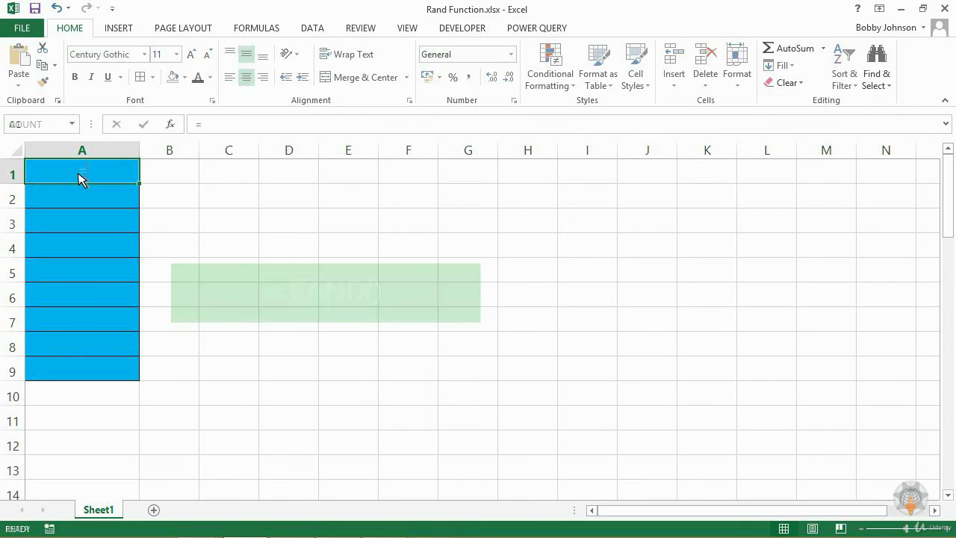
type("=rand")
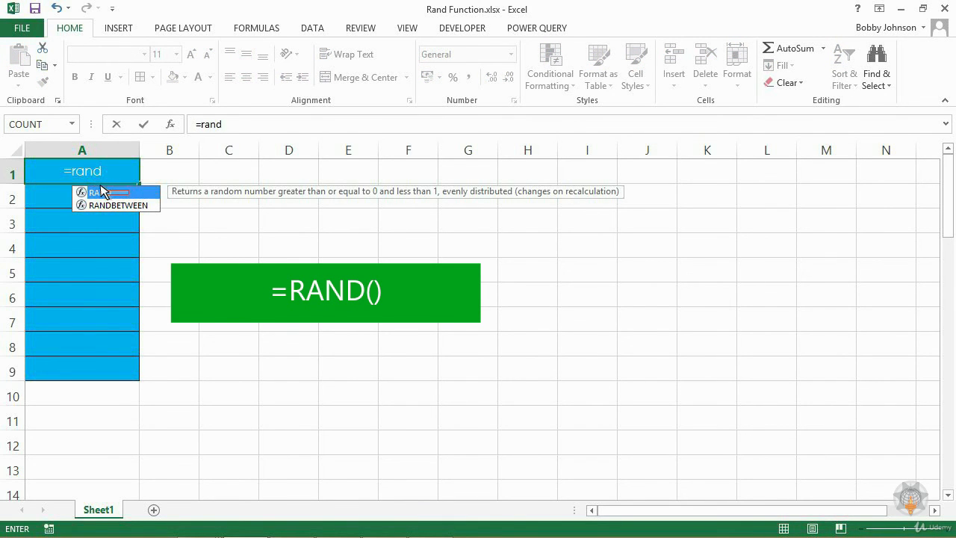
key("Tab")
type(")")
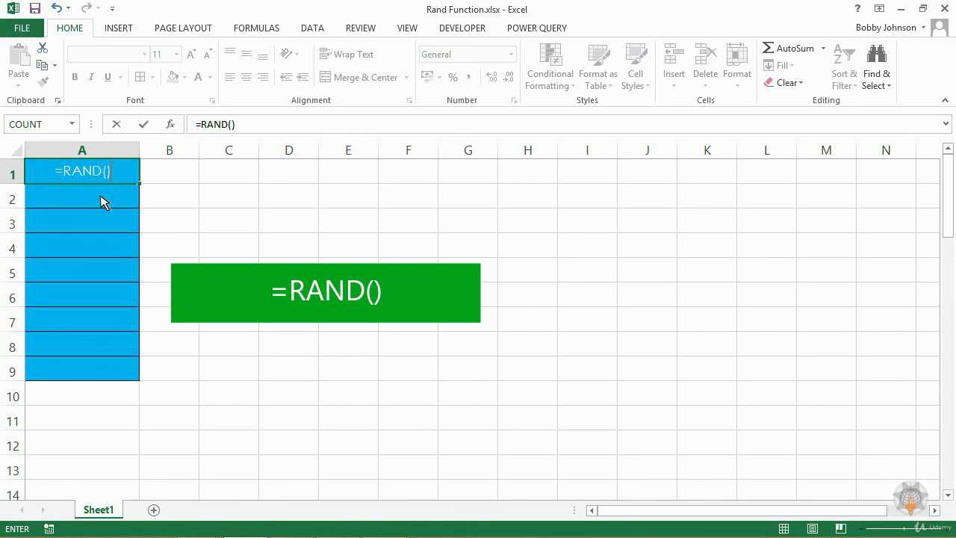
key("Return")
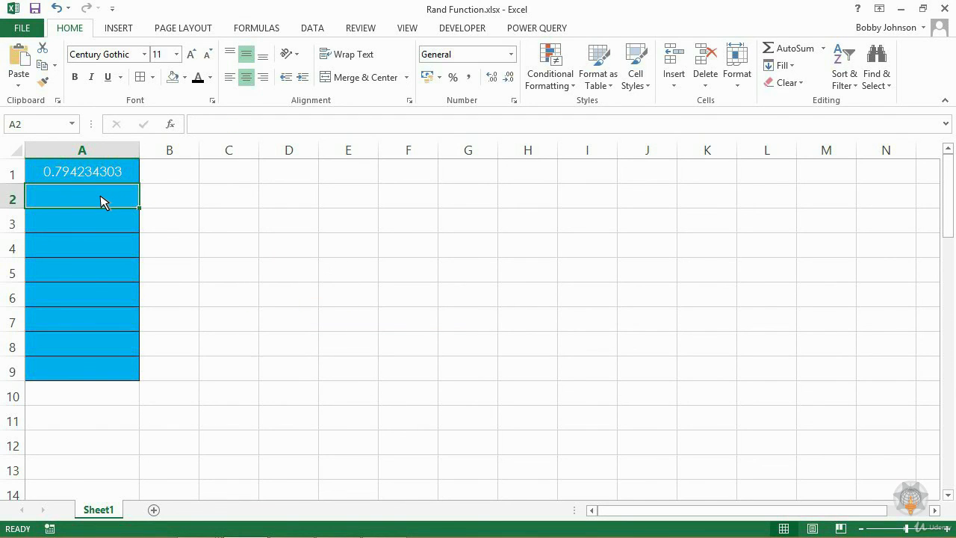
left_click(85, 175)
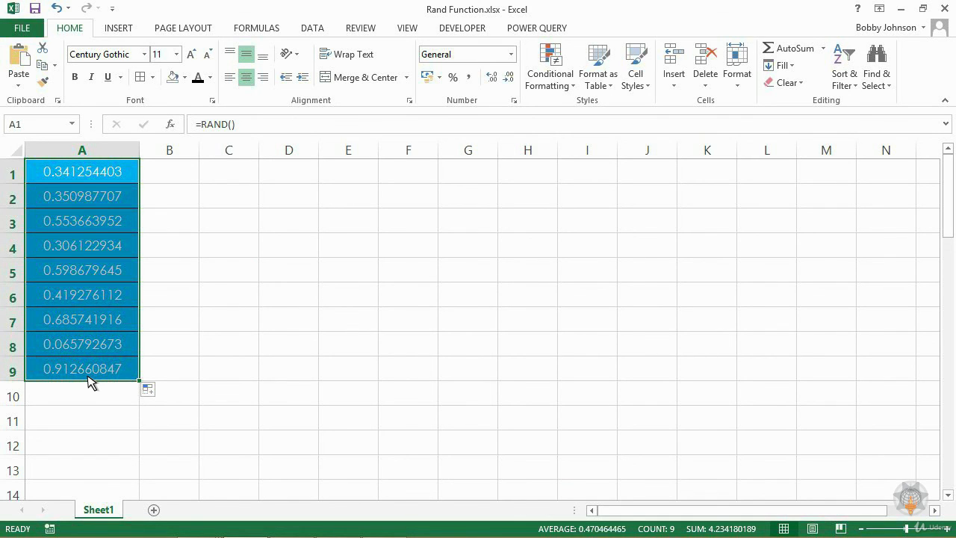
Format the random numbers in A1:A9 to show four decimal places.
left_click(509, 79)
left_click(511, 80)
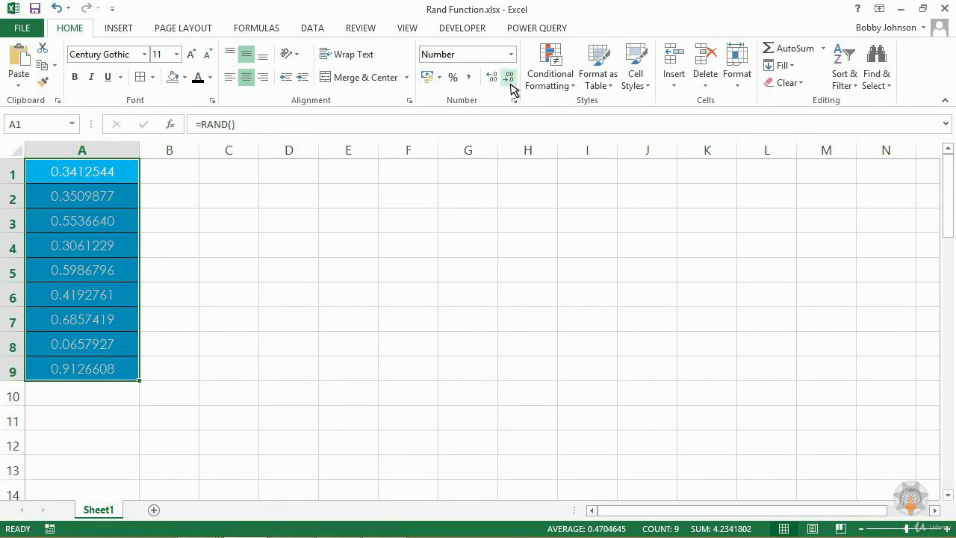
left_click(511, 80)
left_click(511, 81)
left_click(511, 81)
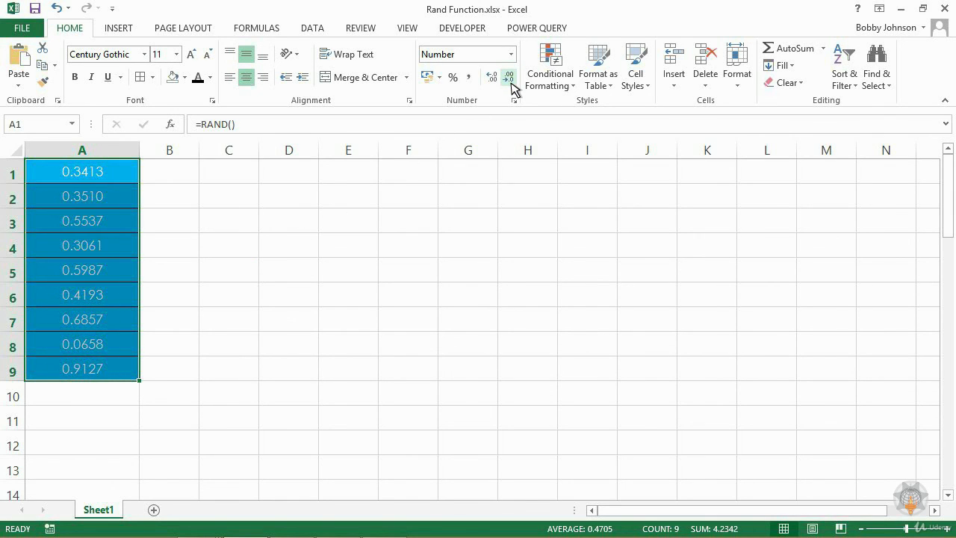
left_click(510, 81)
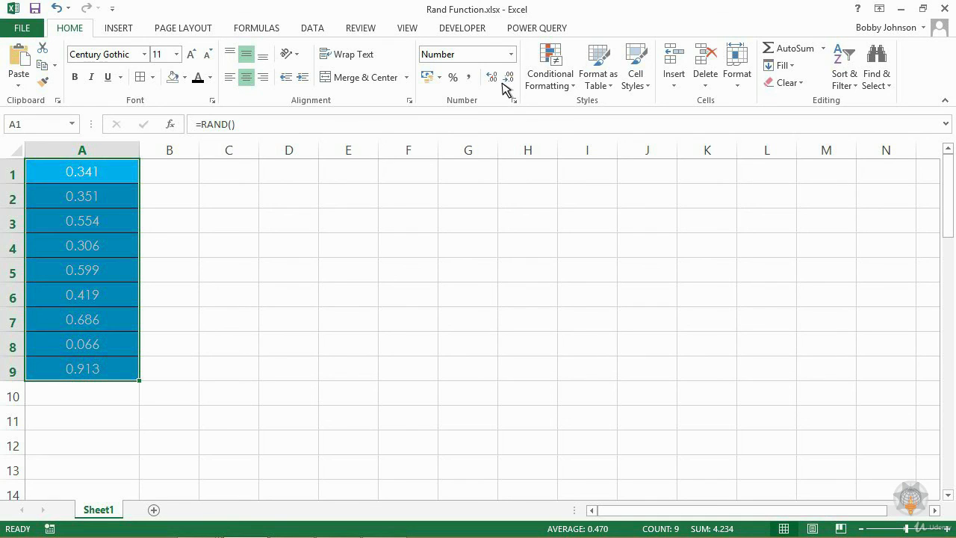
left_click(492, 79)
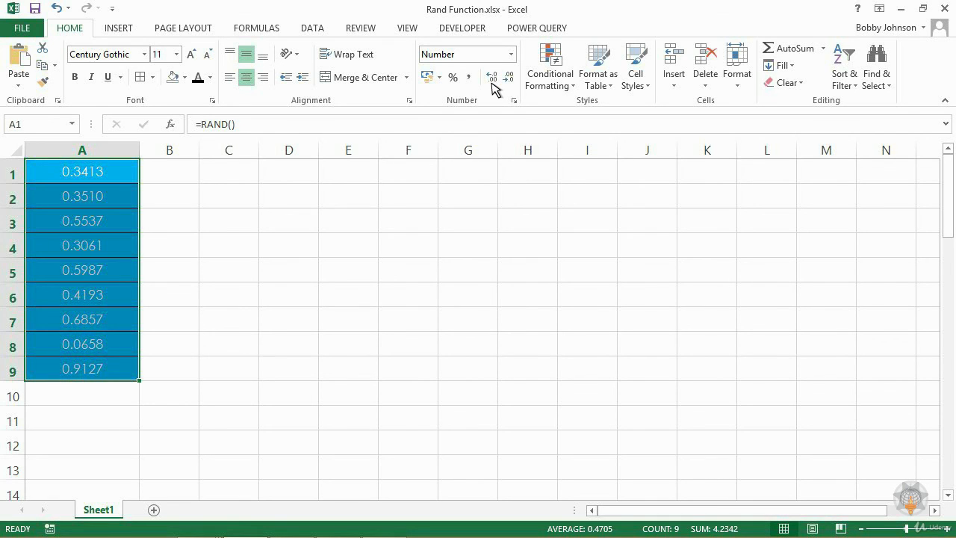
Enter the text Function in cell C3 to trigger a recalculation of the random numbers.
left_click(203, 225)
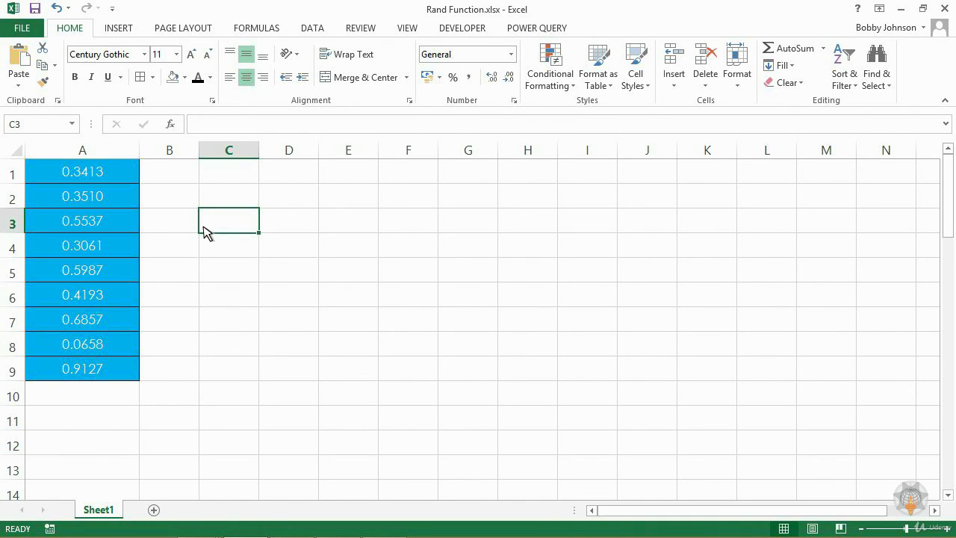
type("Function")
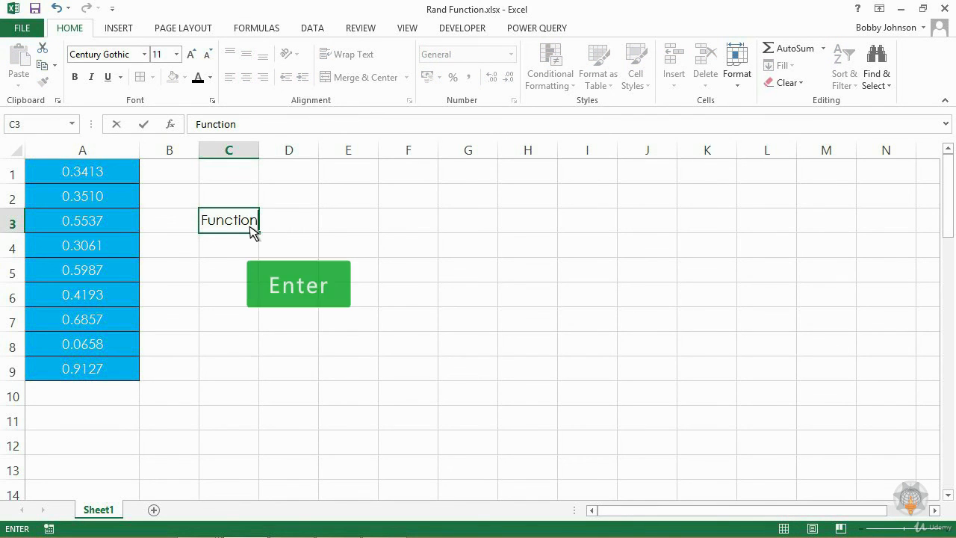
key("Return")
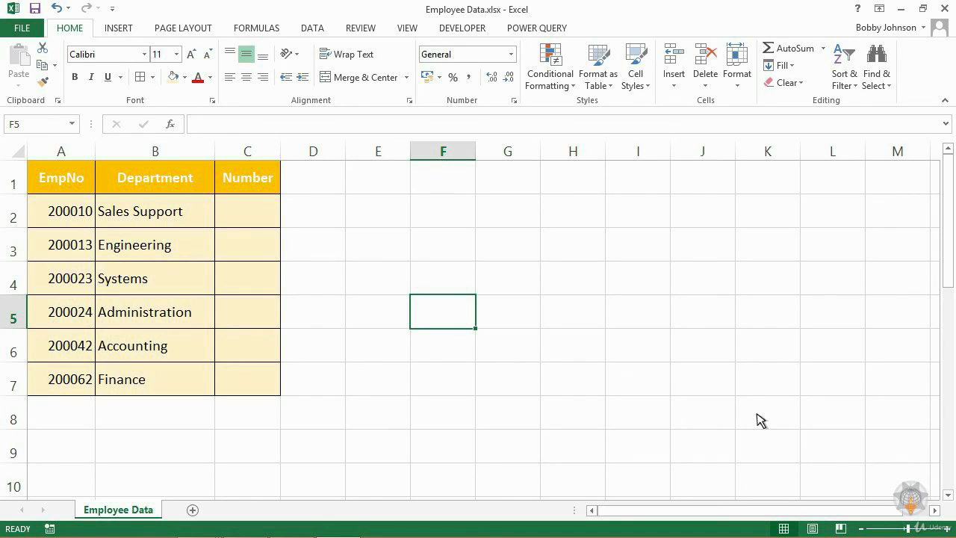
Generate a random whole number from 1 to 6 for Sales Support in C2 with =RANDBETWEEN(1,6).
left_click(222, 224)
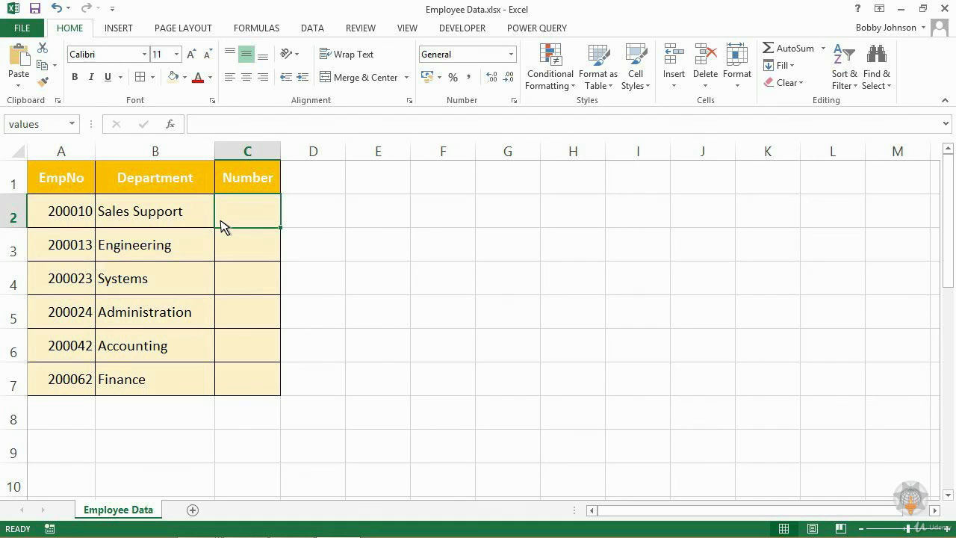
type("=rand")
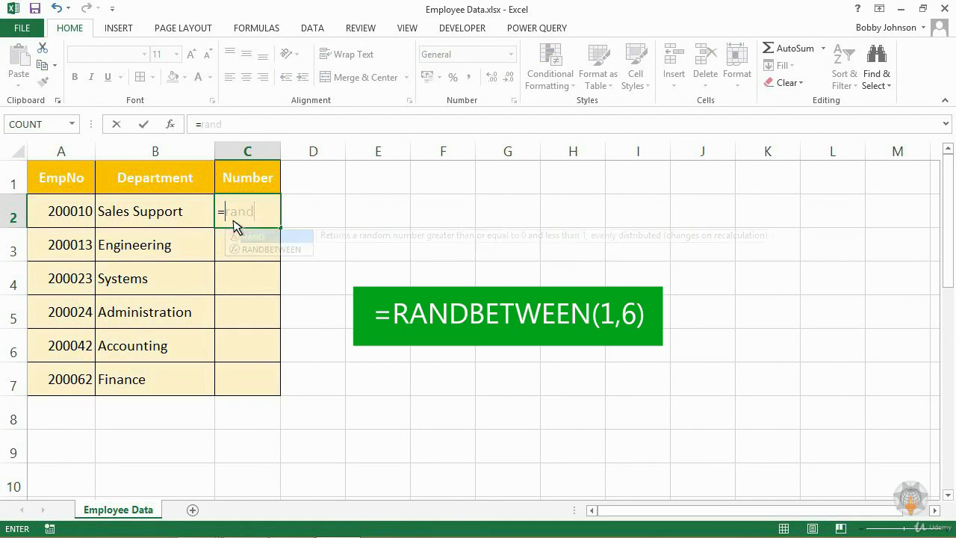
double_click(268, 250)
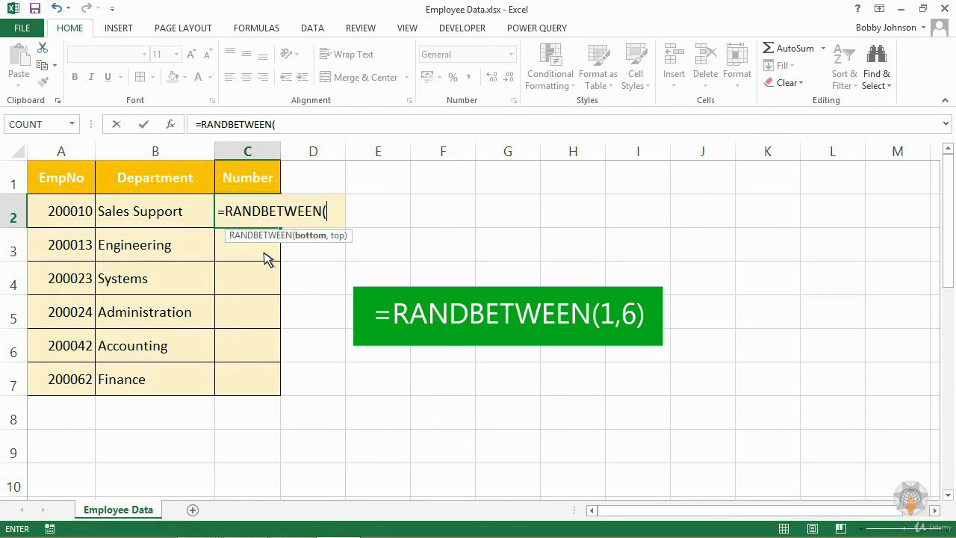
type("1,")
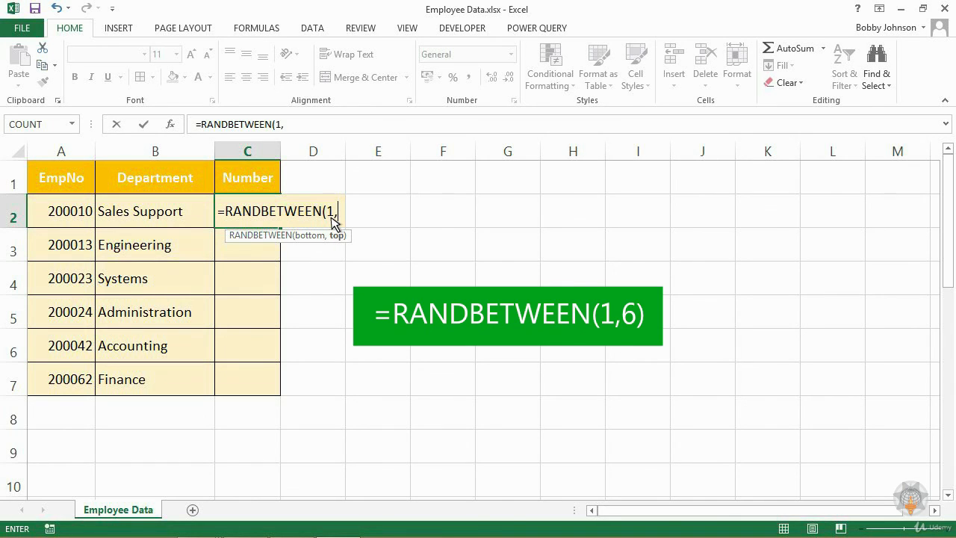
type("6)")
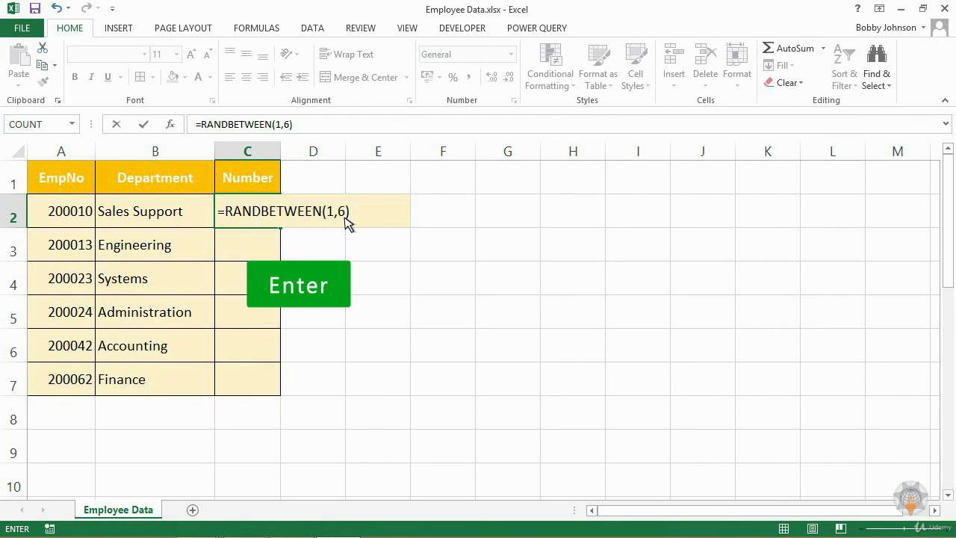
key("Return")
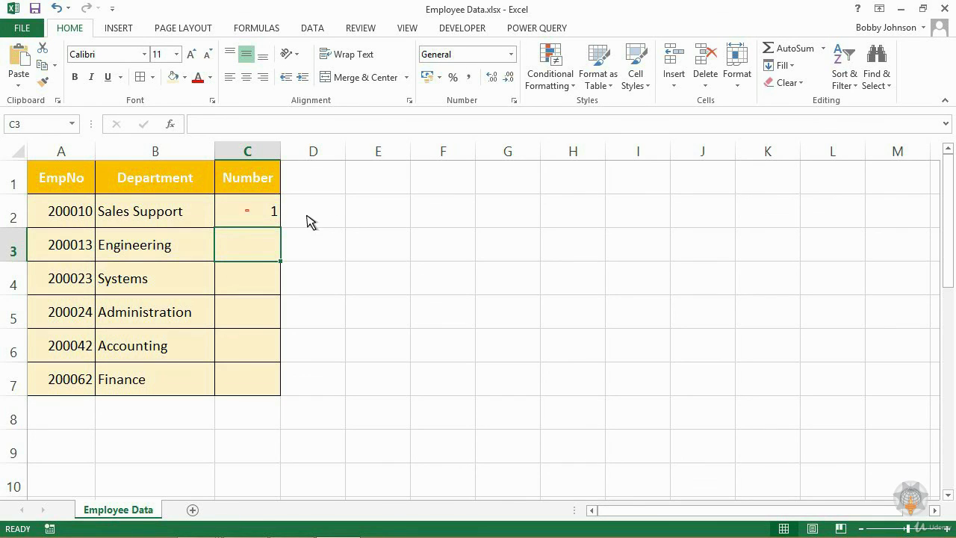
Fill the RANDBETWEEN formula from C2 down the Number column to the Finance row in C7.
left_click(258, 216)
double_click(280, 227)
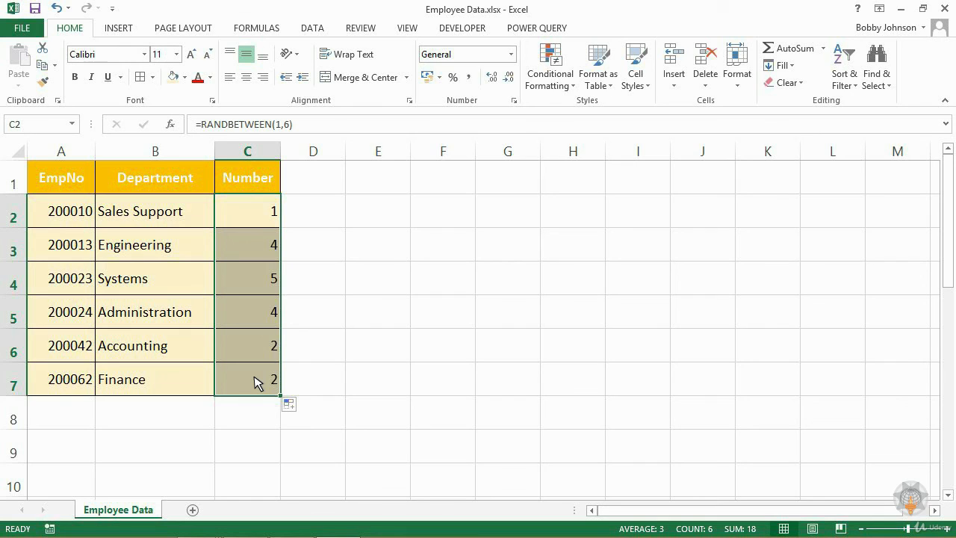
left_click(257, 448)
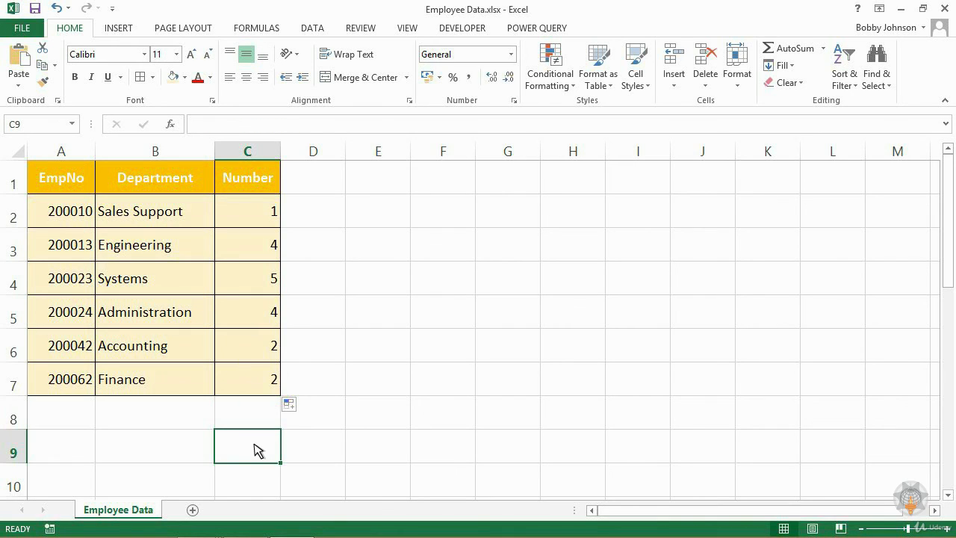